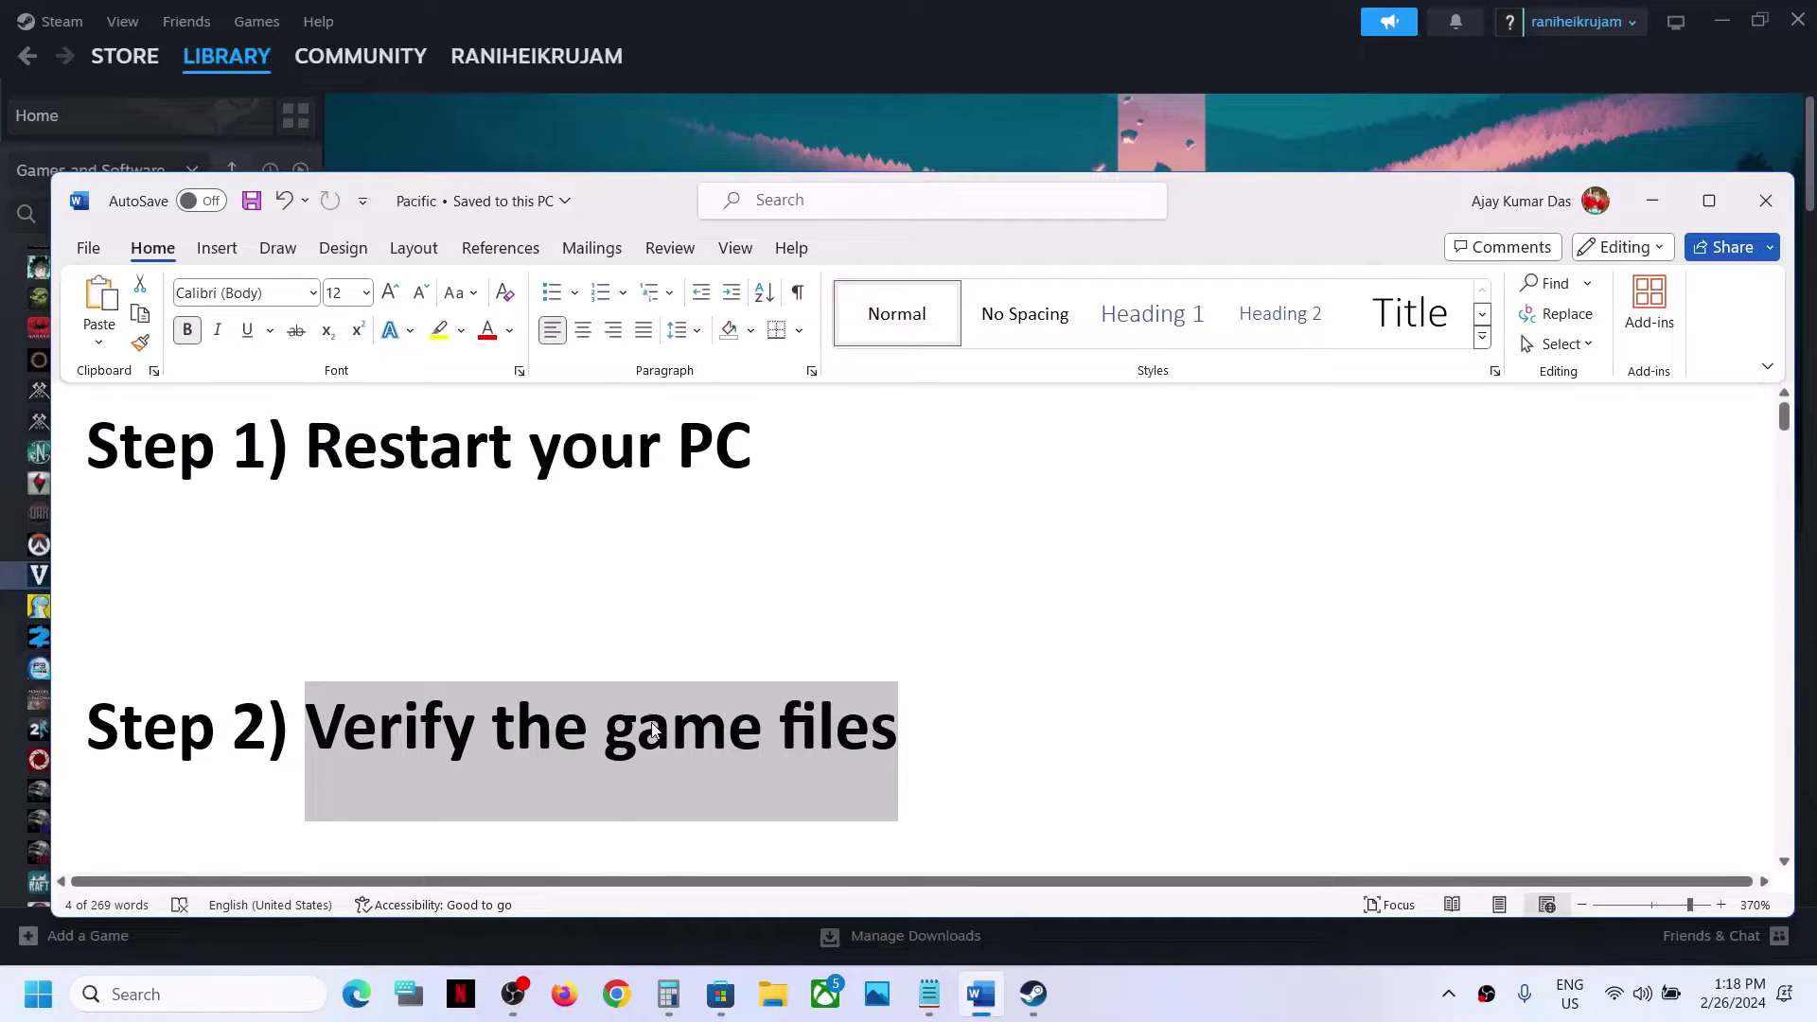
# Switch to Steam and verify the integrity of Pacific Drive's installed game files
pyautogui.click(1652, 201)
pyautogui.rightClick(227, 578)
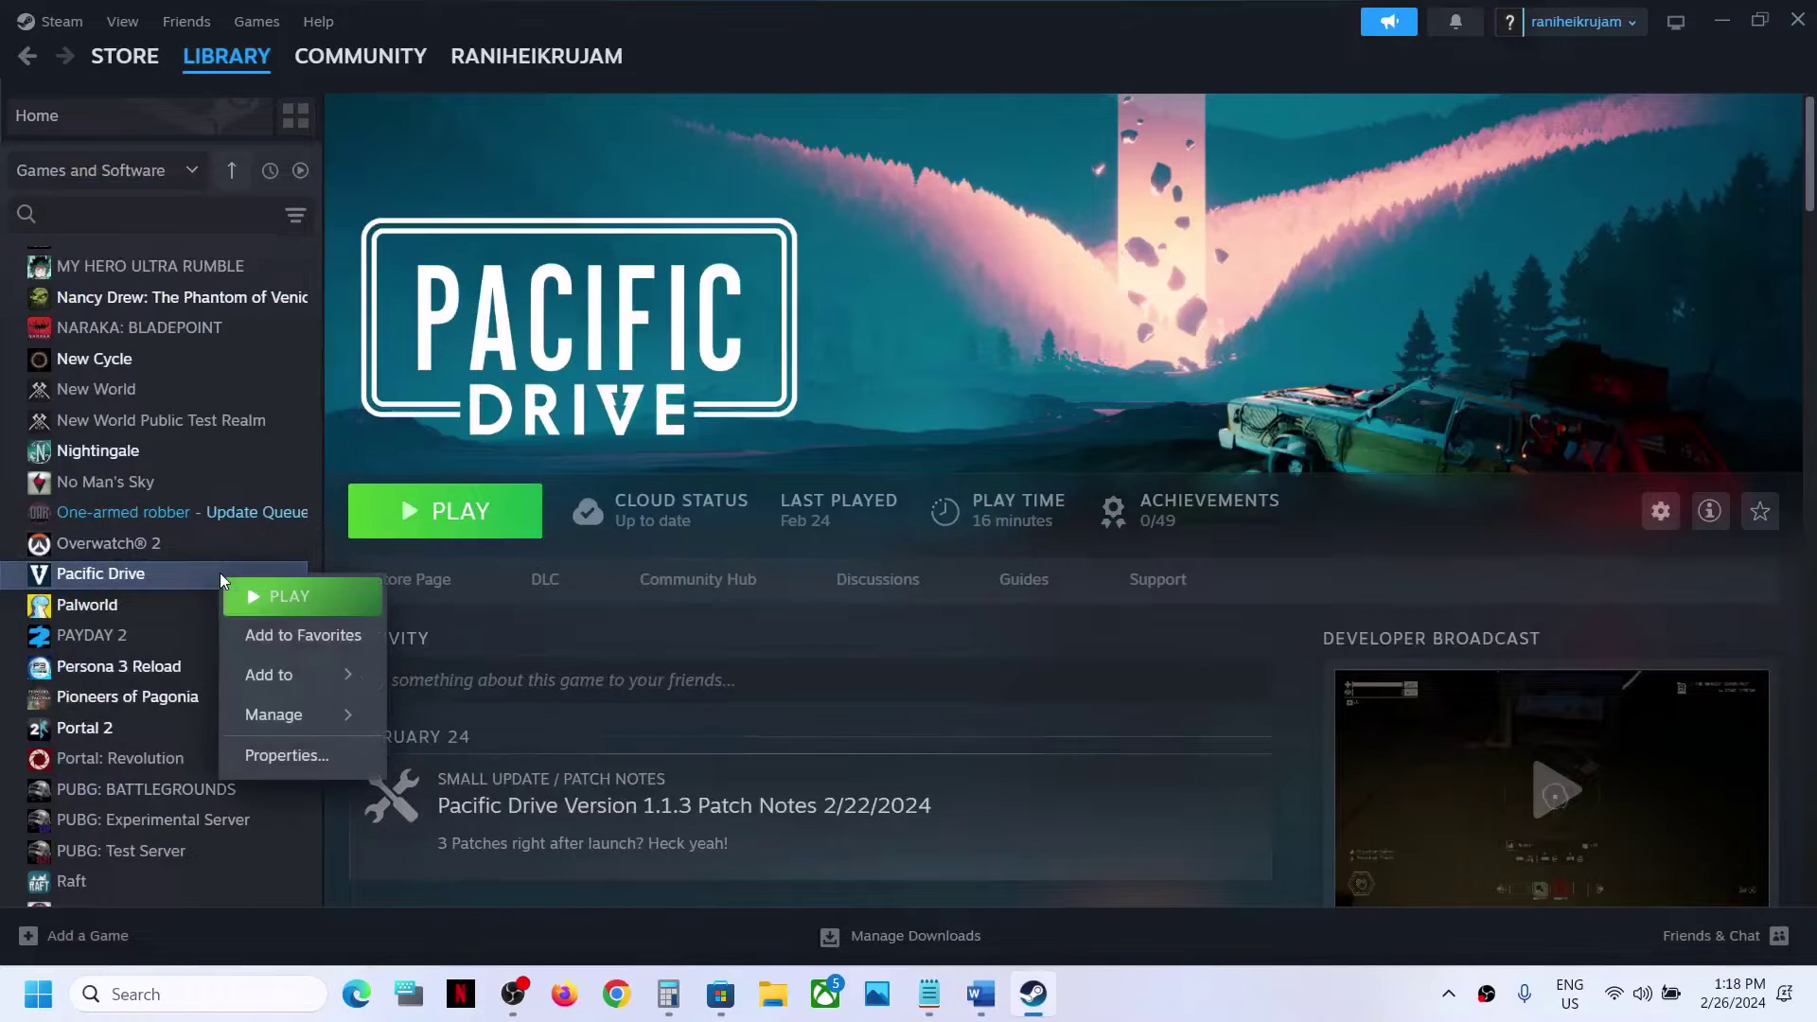
pyautogui.click(289, 756)
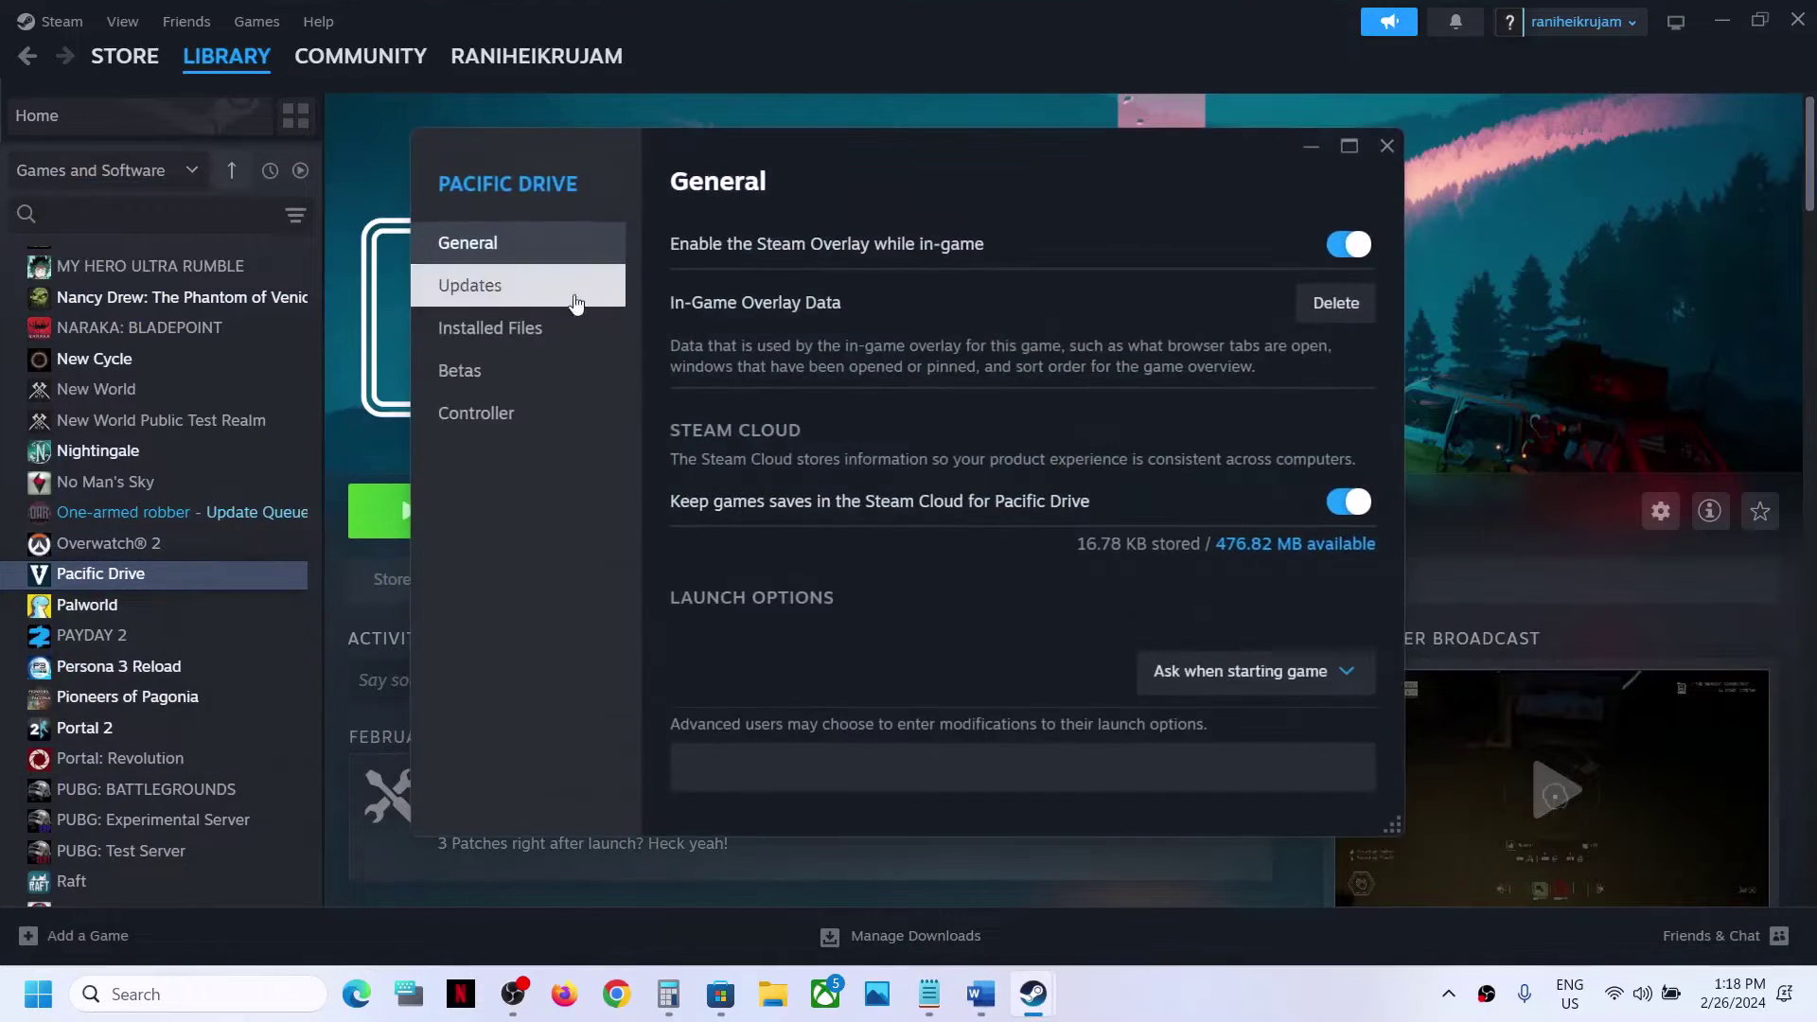
pyautogui.click(528, 331)
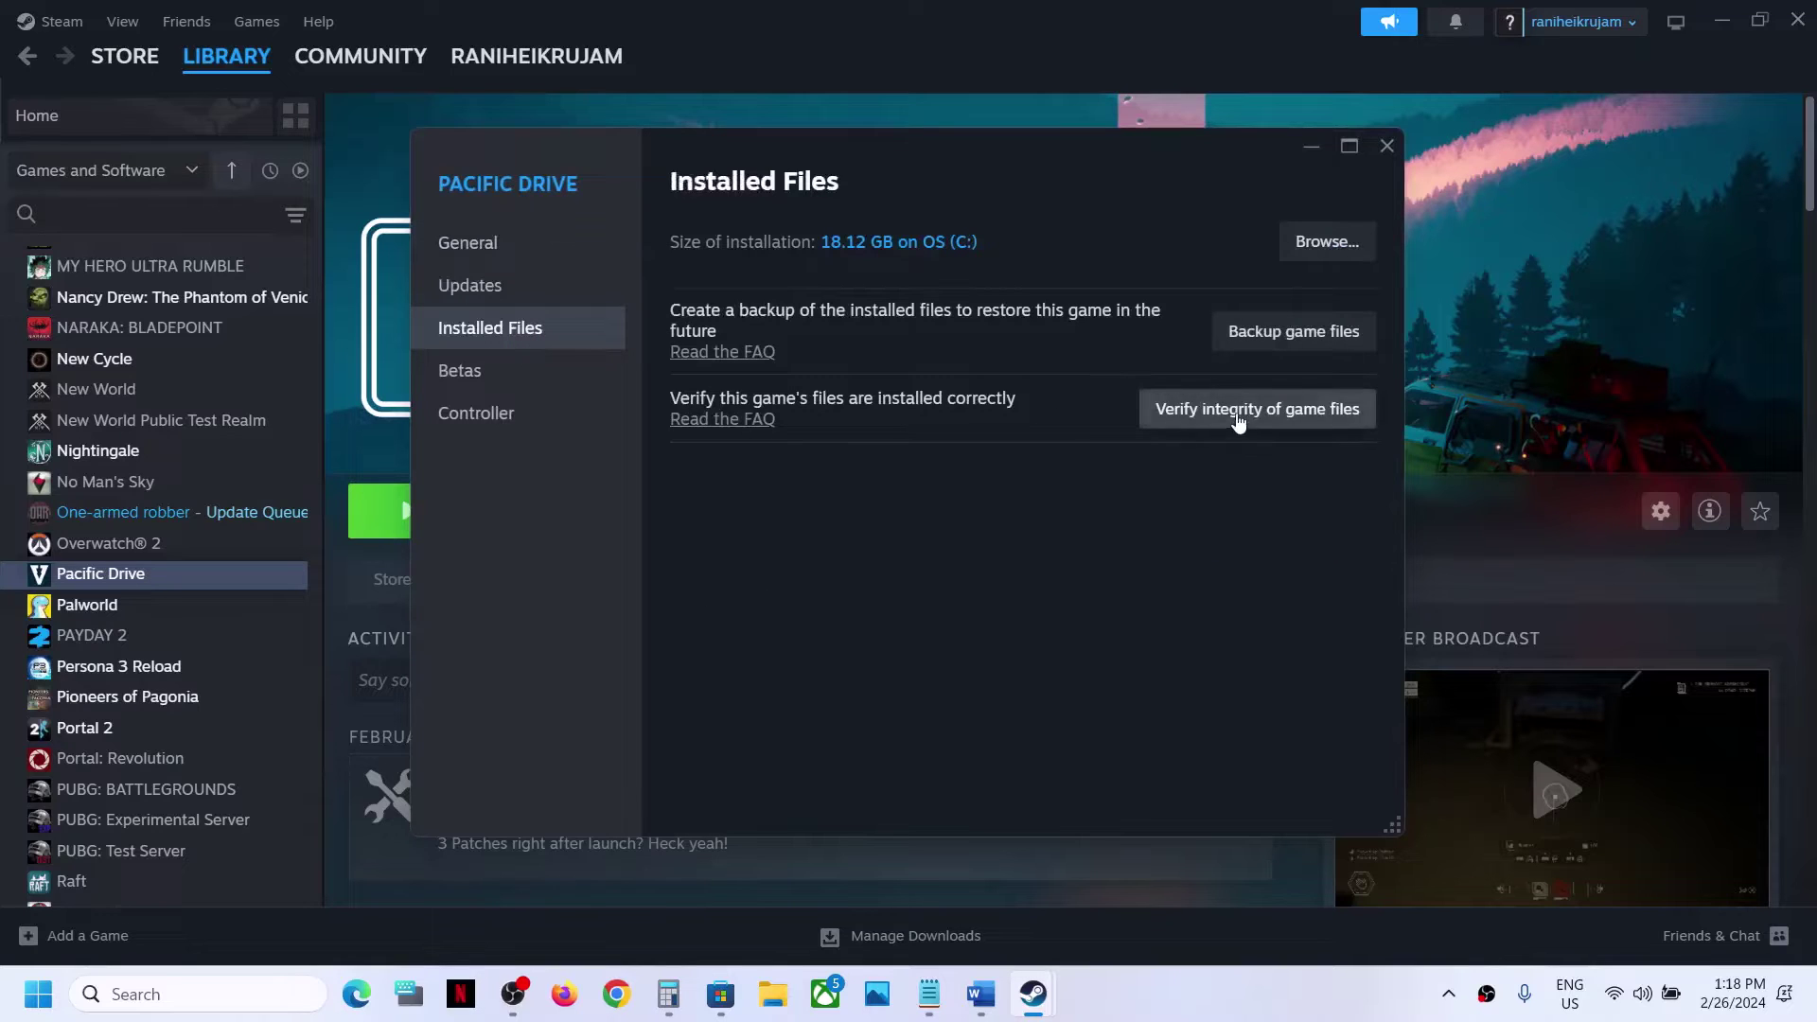
pyautogui.click(1257, 422)
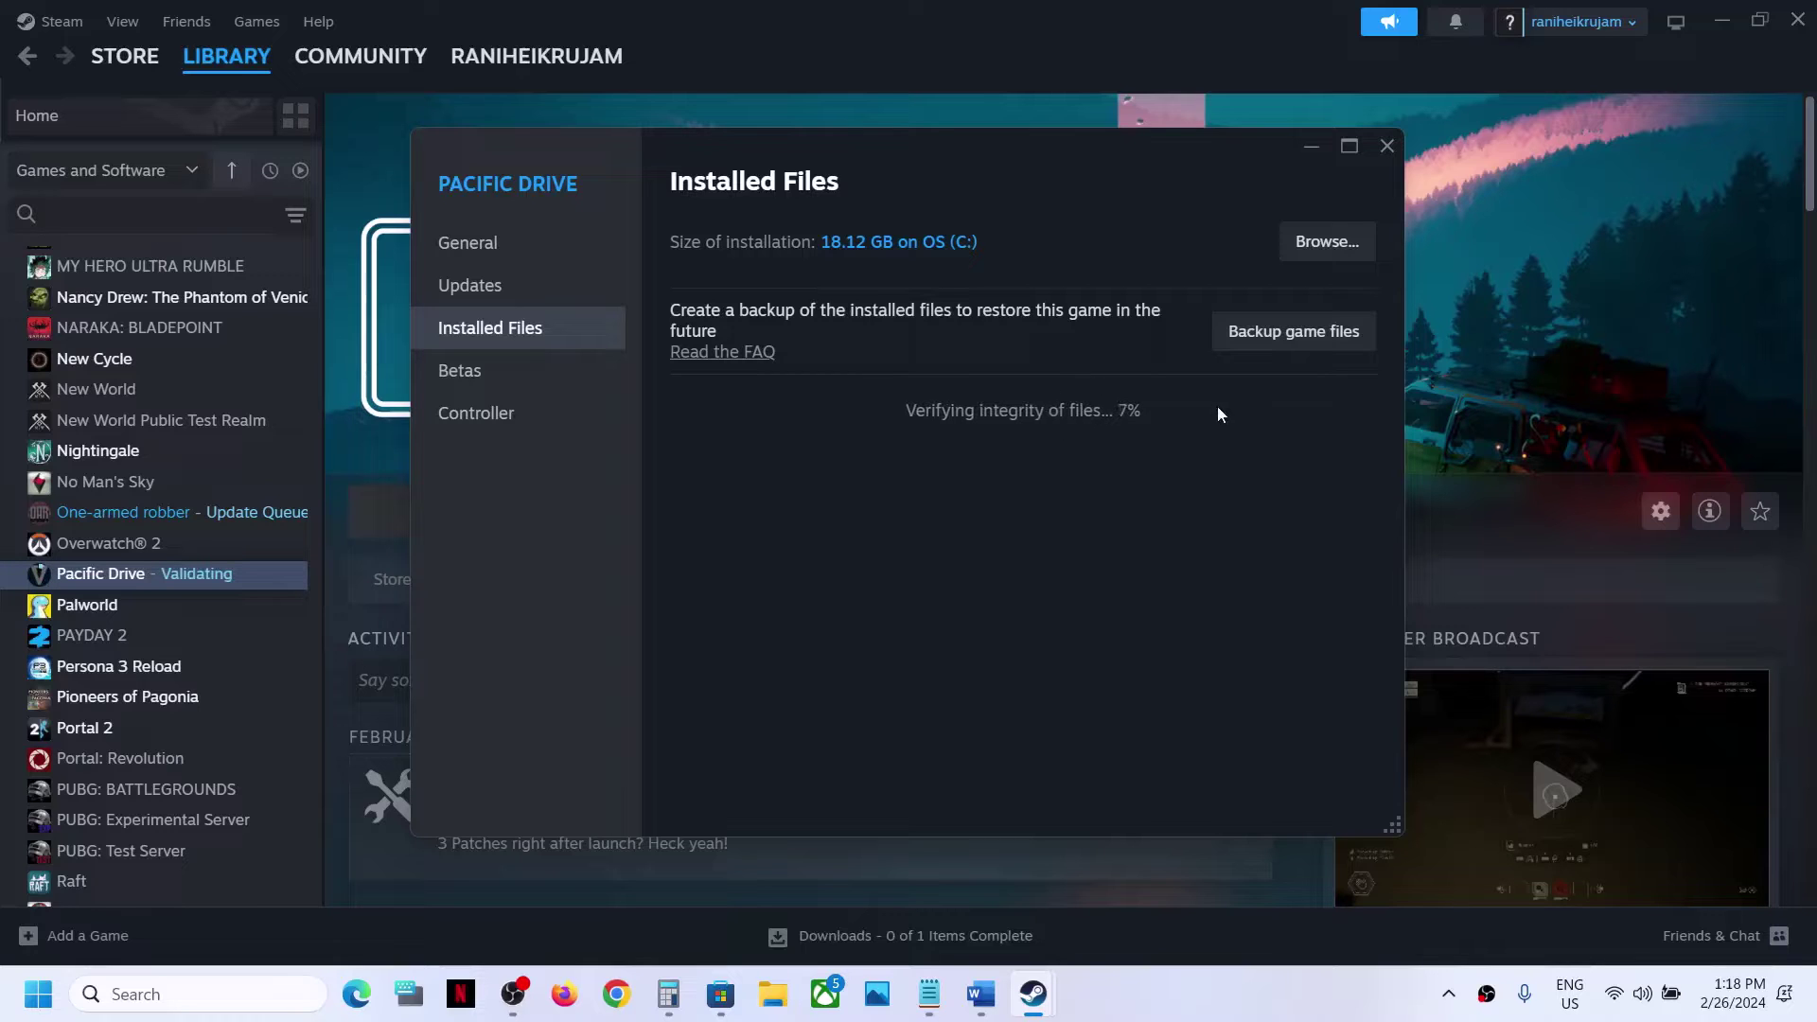
pyautogui.click(1512, 333)
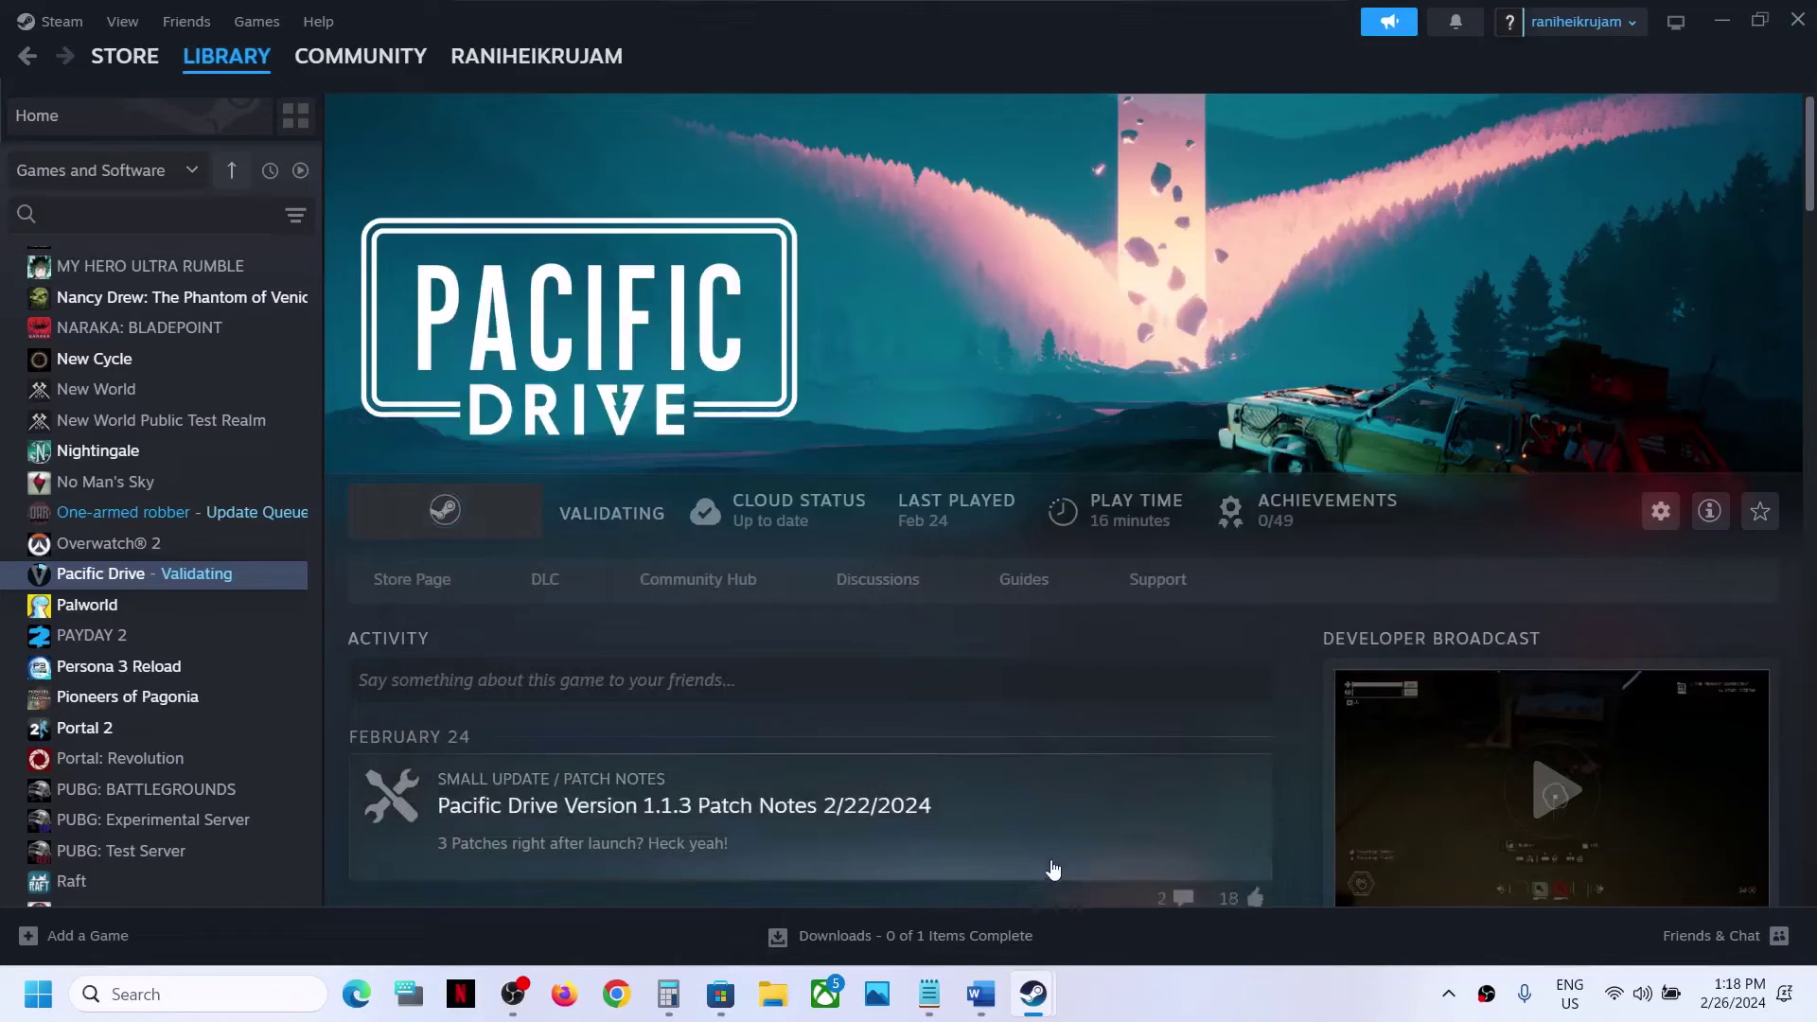
# Switch to the Word notes and highlight the step 3 instruction "Try DX11, if not working try DX12"
pyautogui.click(981, 994)
pyautogui.scroll(-3, 725, 678)
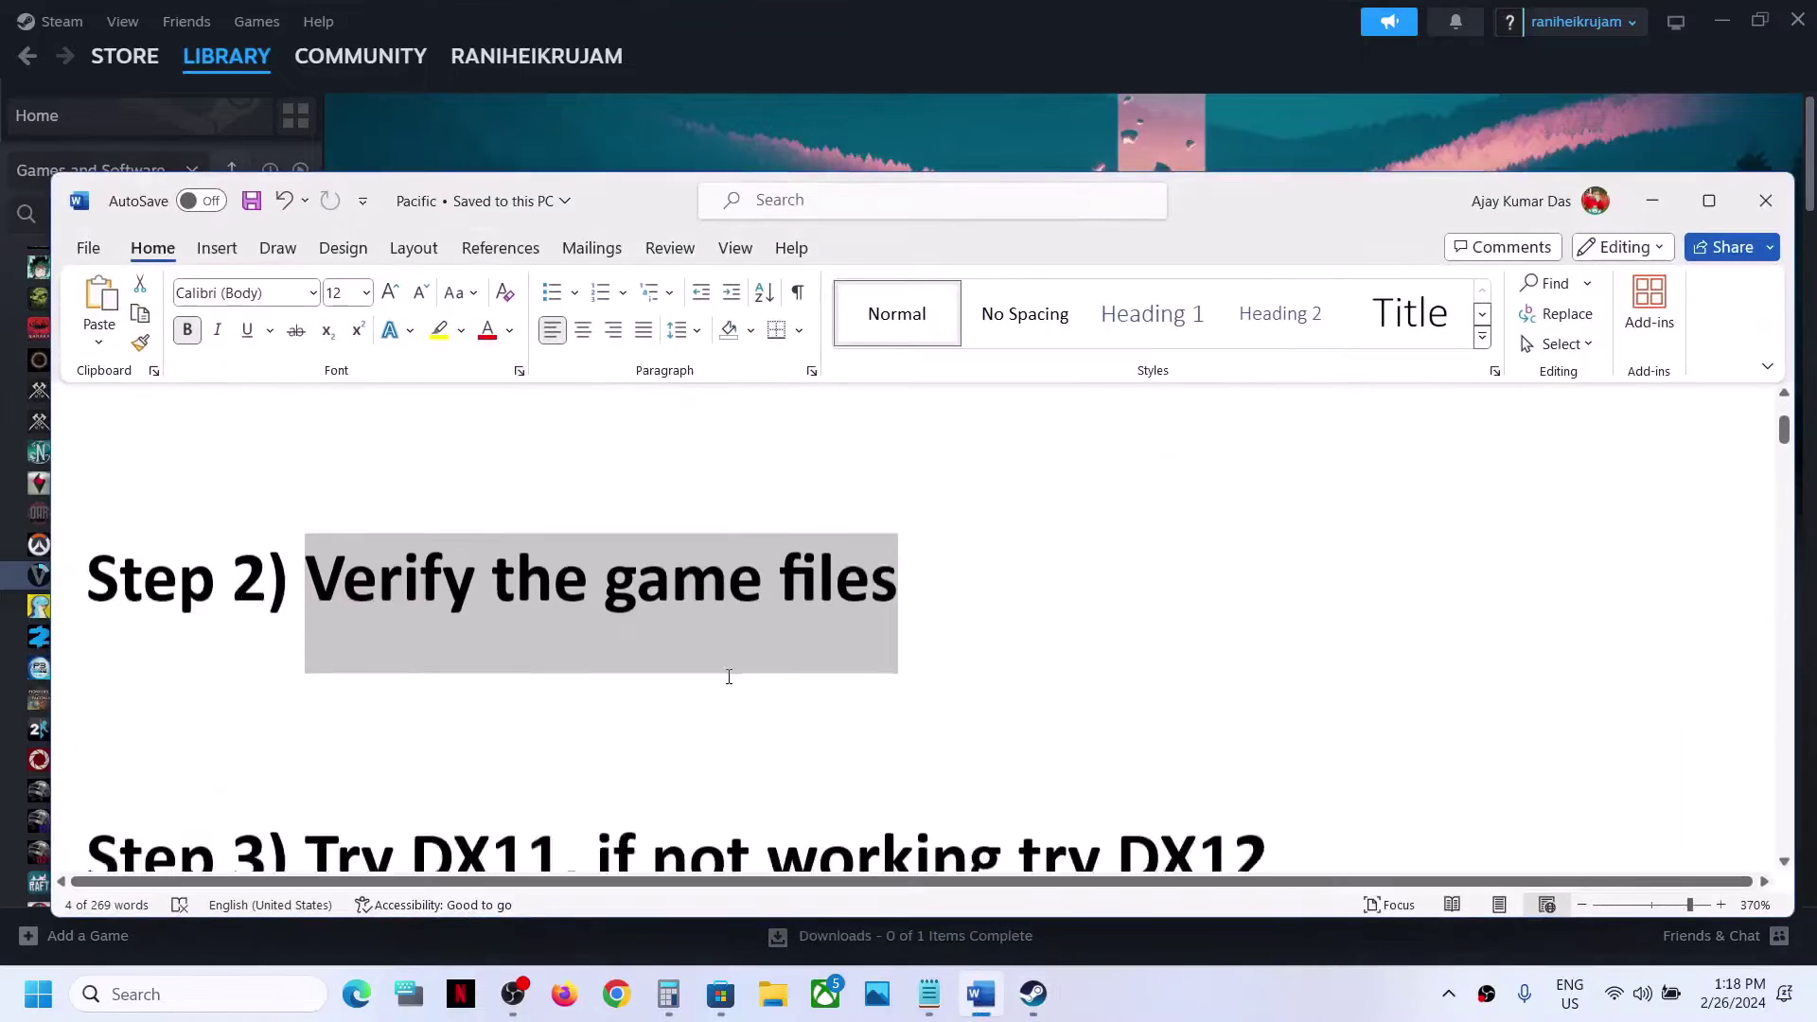
pyautogui.moveTo(338, 641); pyautogui.dragTo(1258, 653)
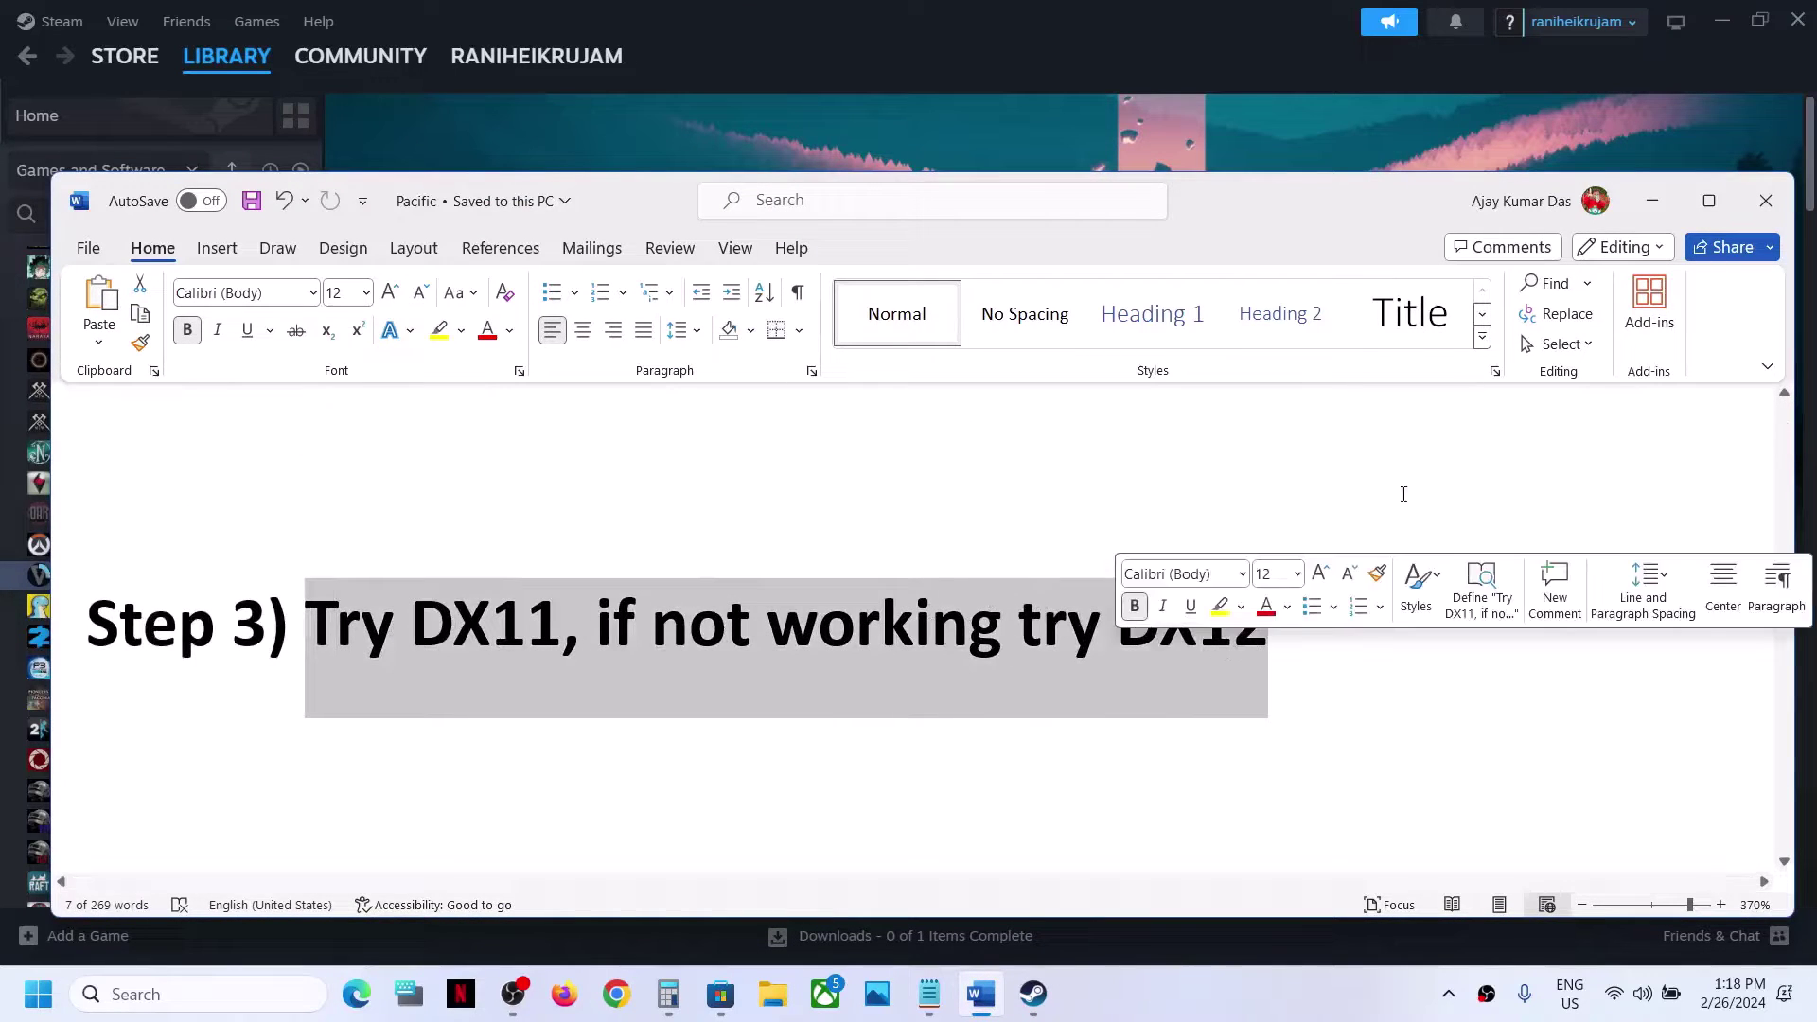
pyautogui.click(1652, 201)
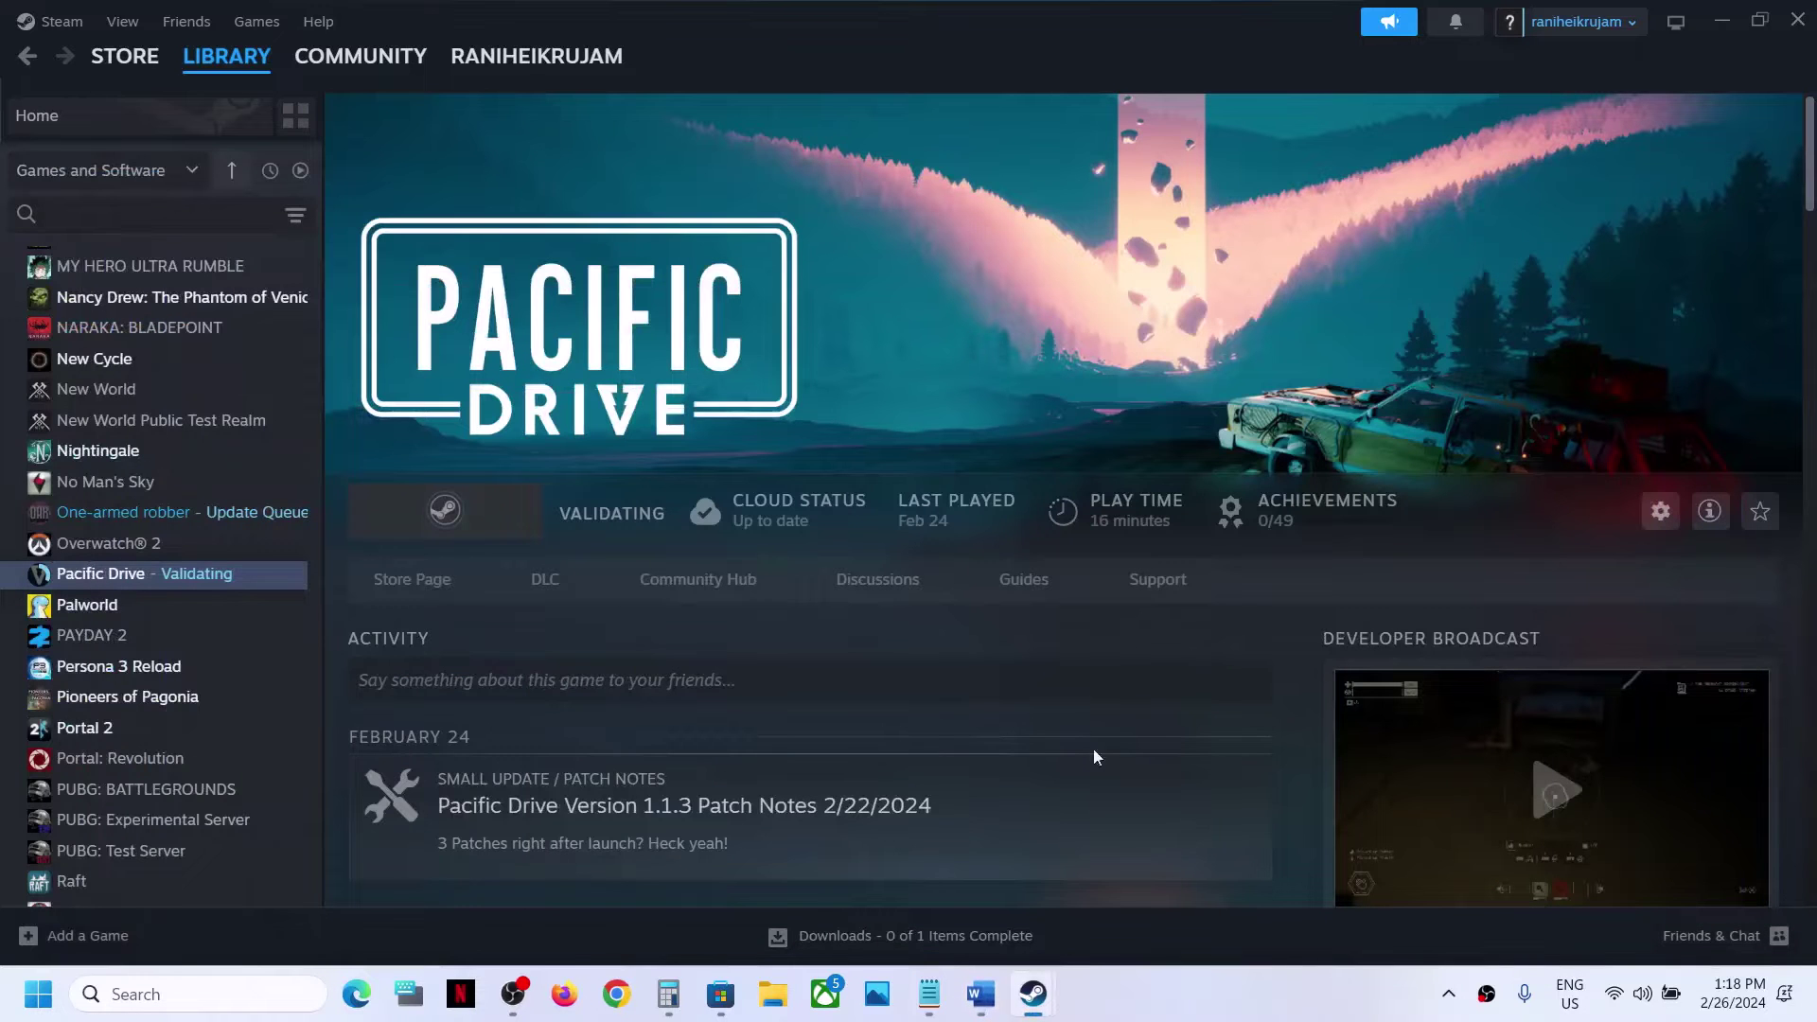
# Check the progress of Pacific Drive's file verification in Steam
pyautogui.moveTo(1032, 994)
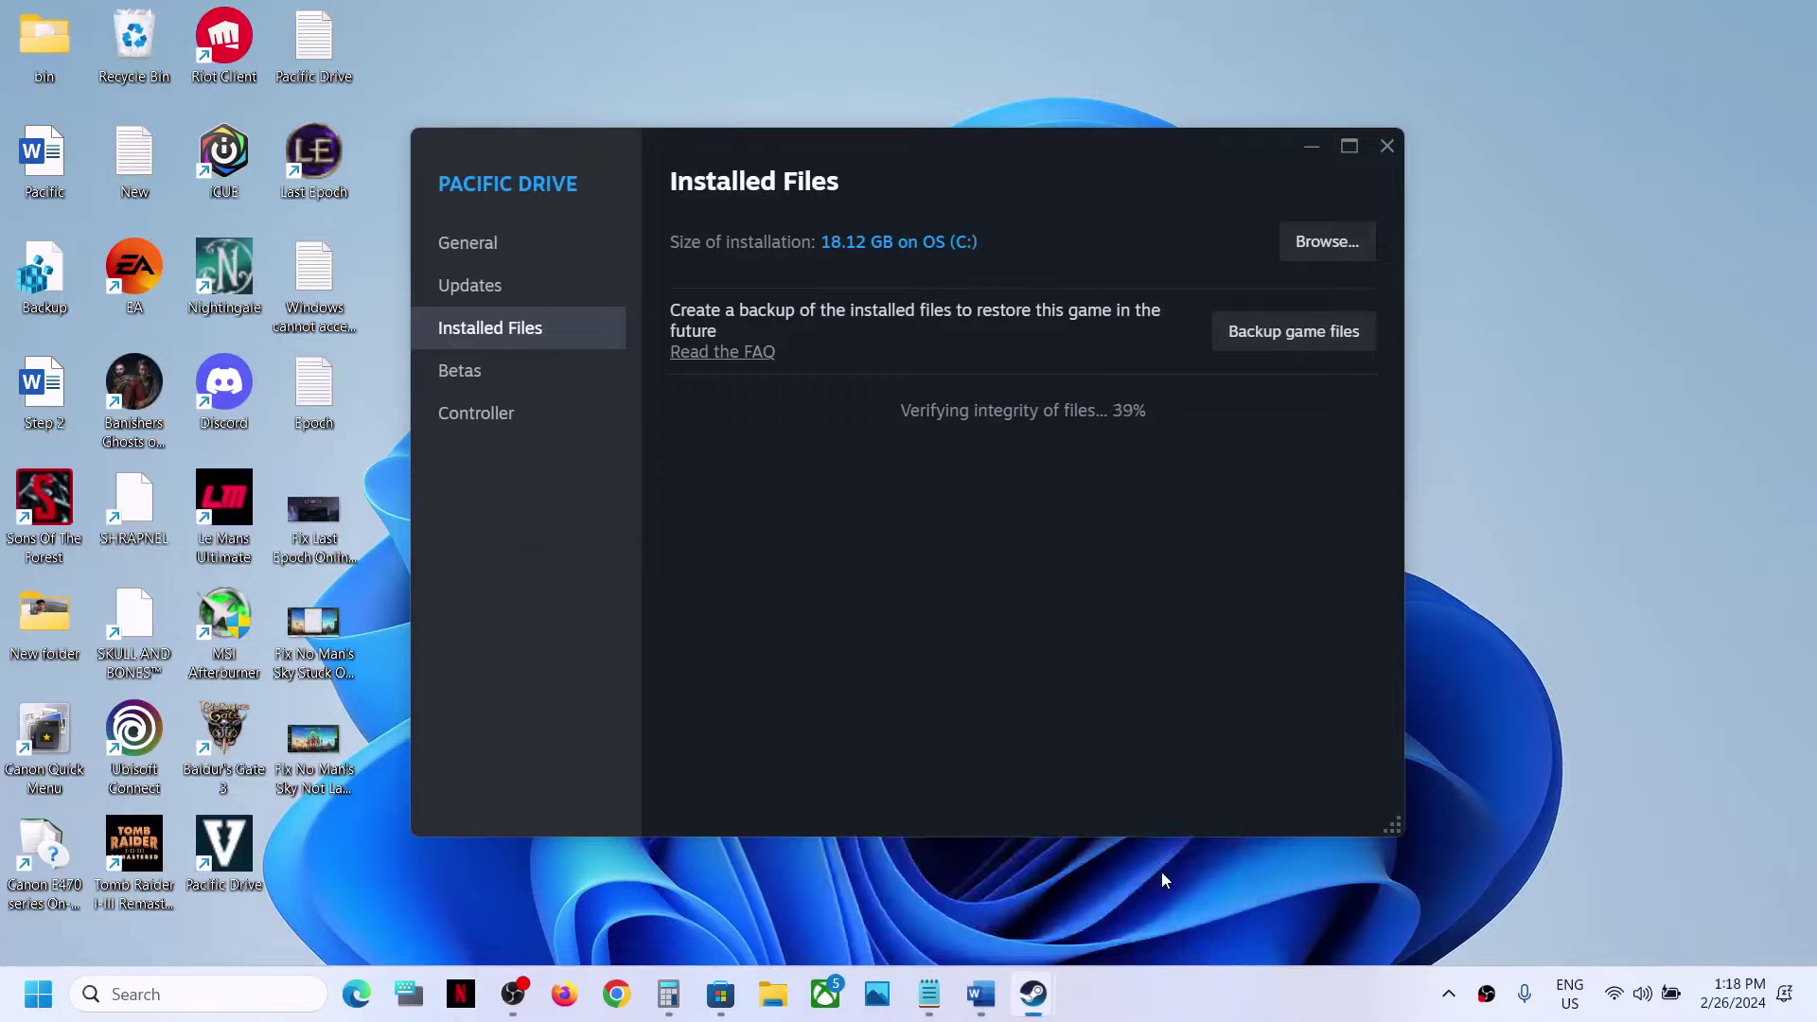
pyautogui.click(1162, 873)
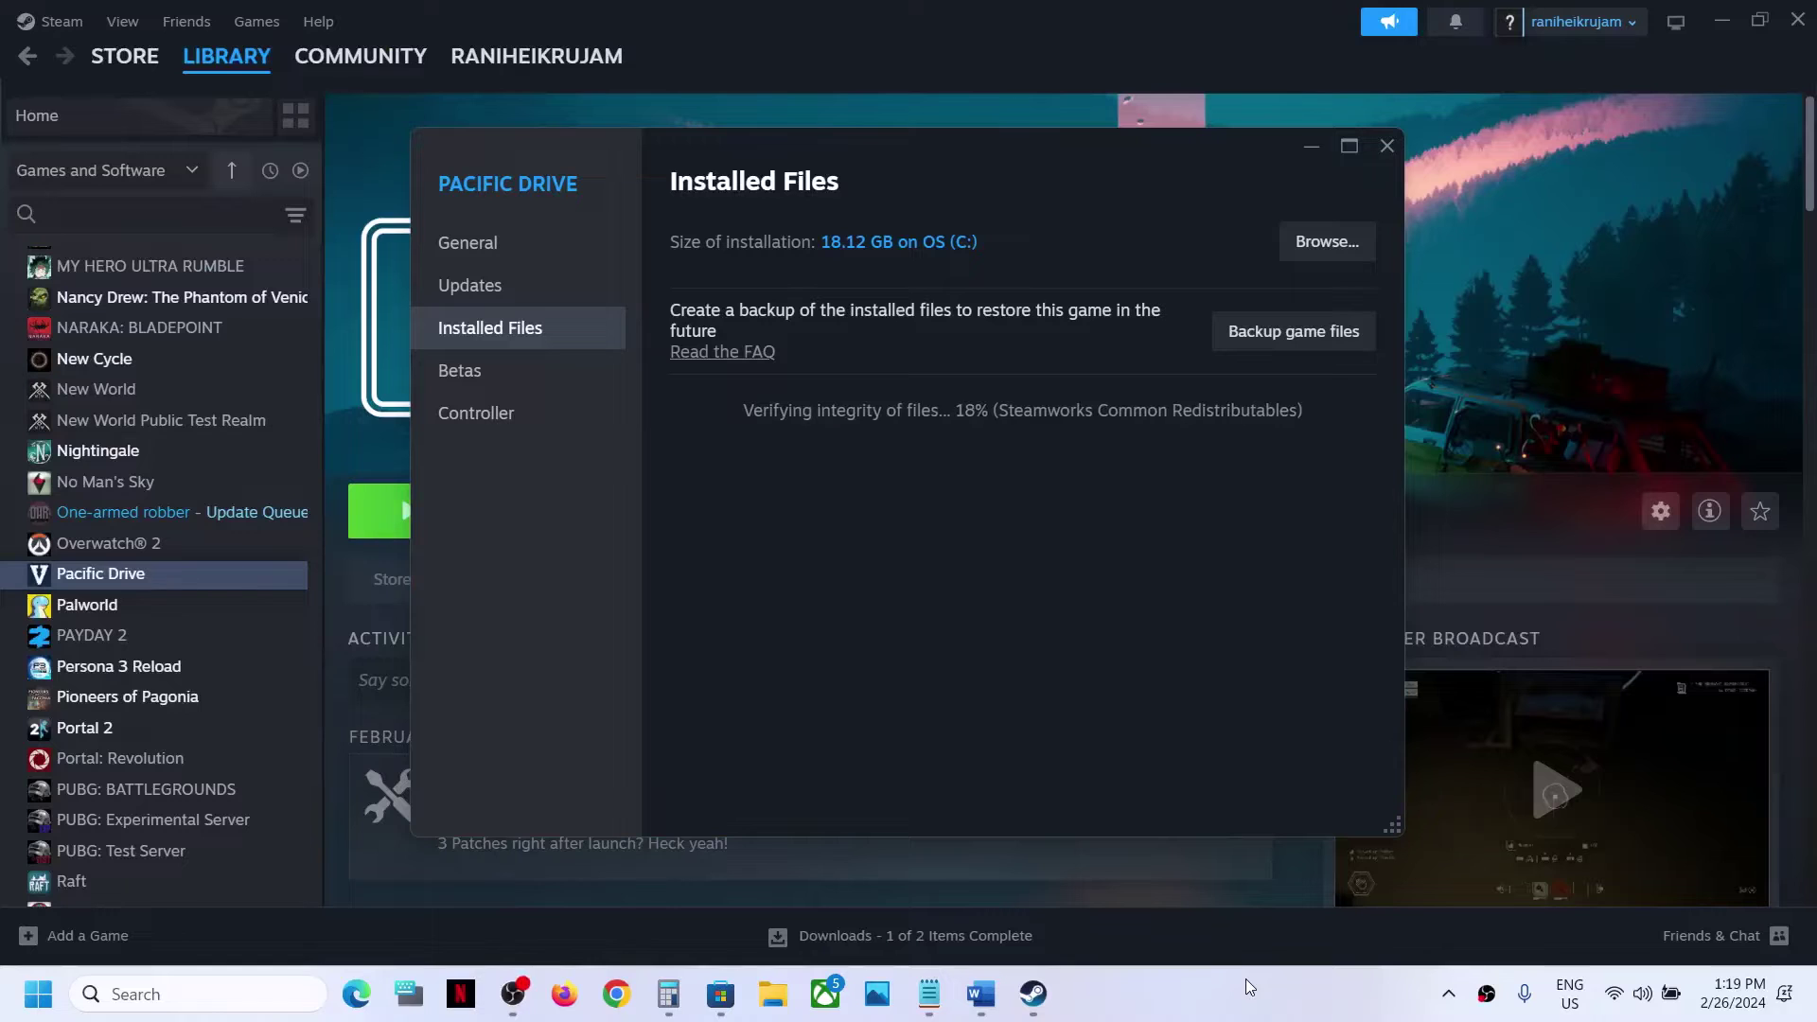
pyautogui.click(1461, 376)
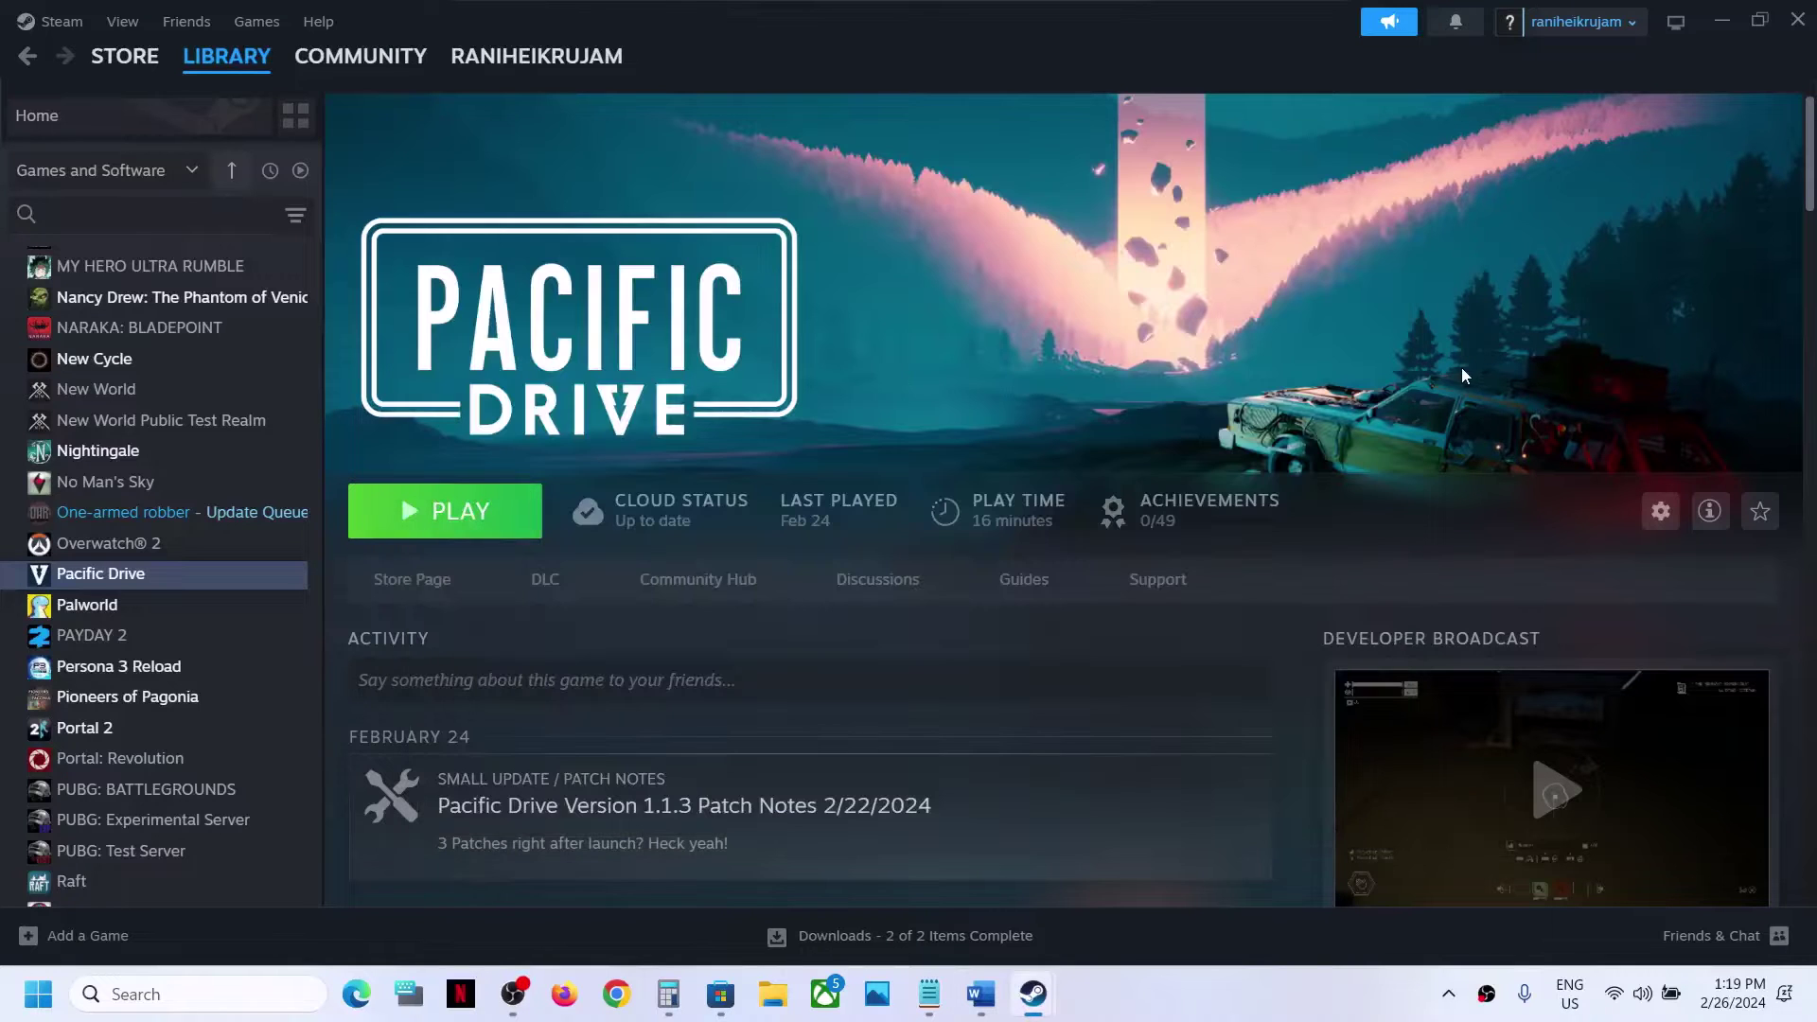
# Start Pacific Drive to review its DX11 and DX12 launch choices, and cancel the launch
pyautogui.click(463, 512)
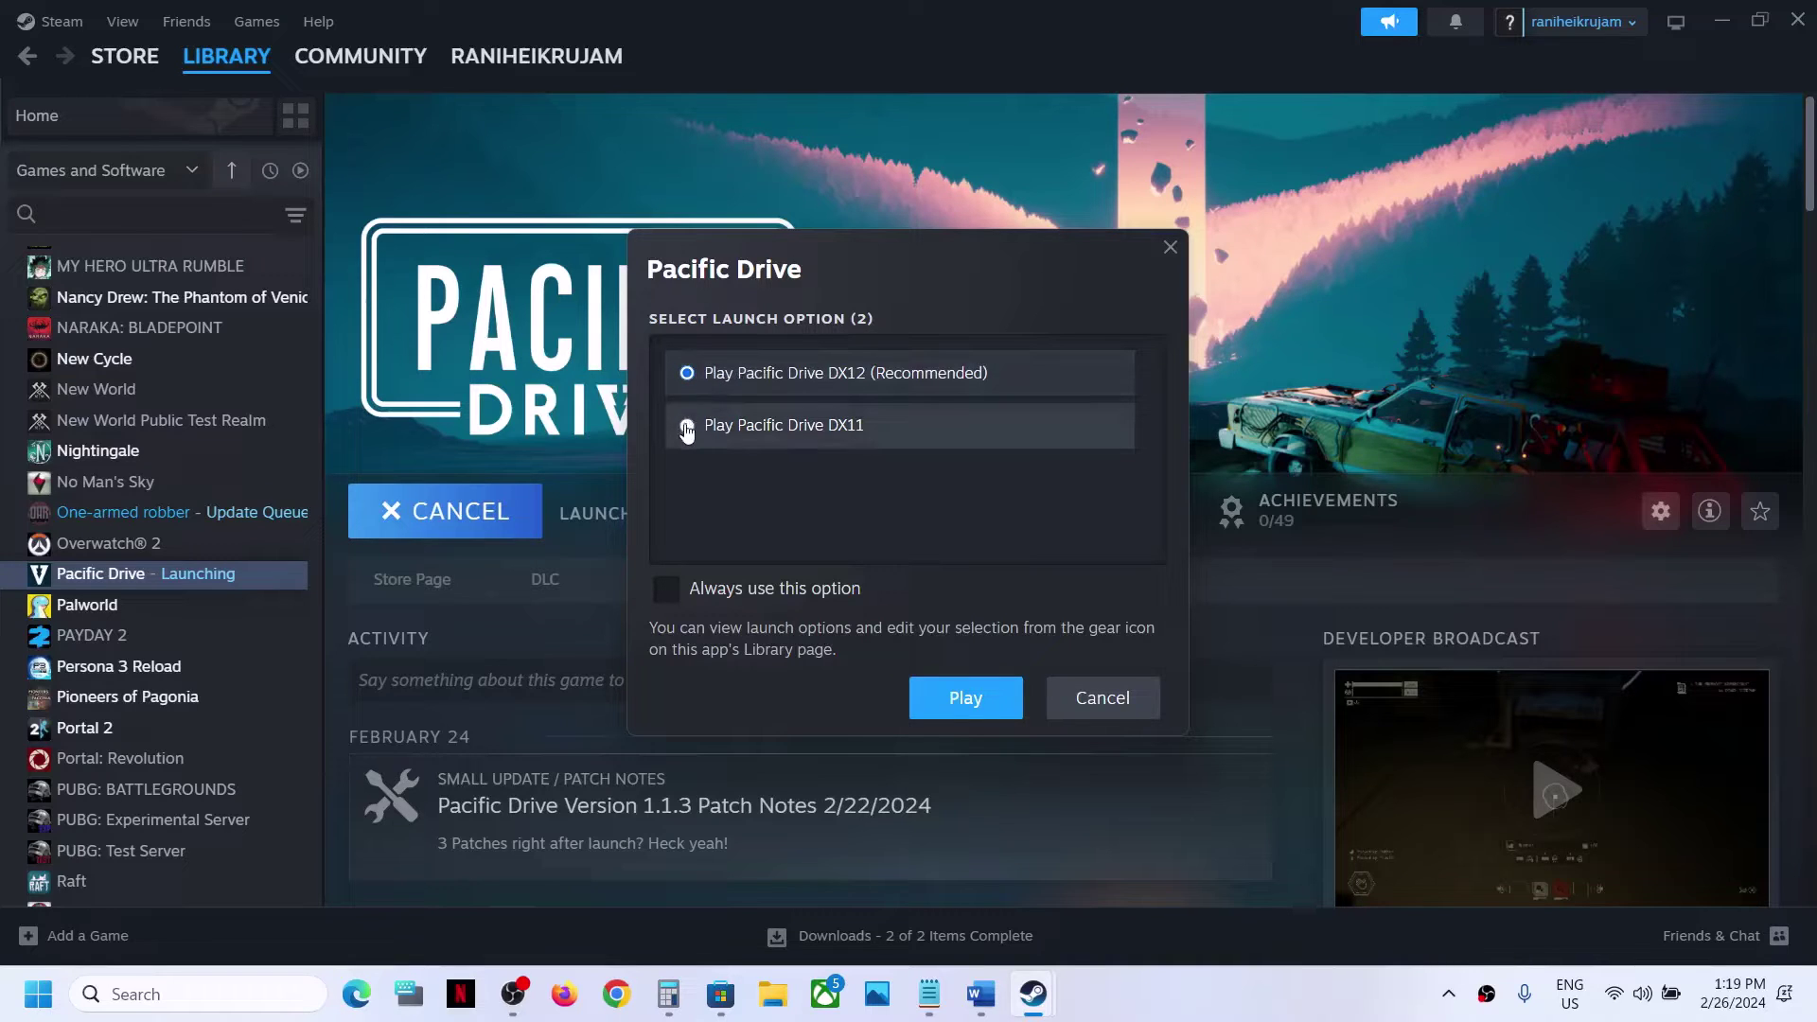
pyautogui.click(856, 440)
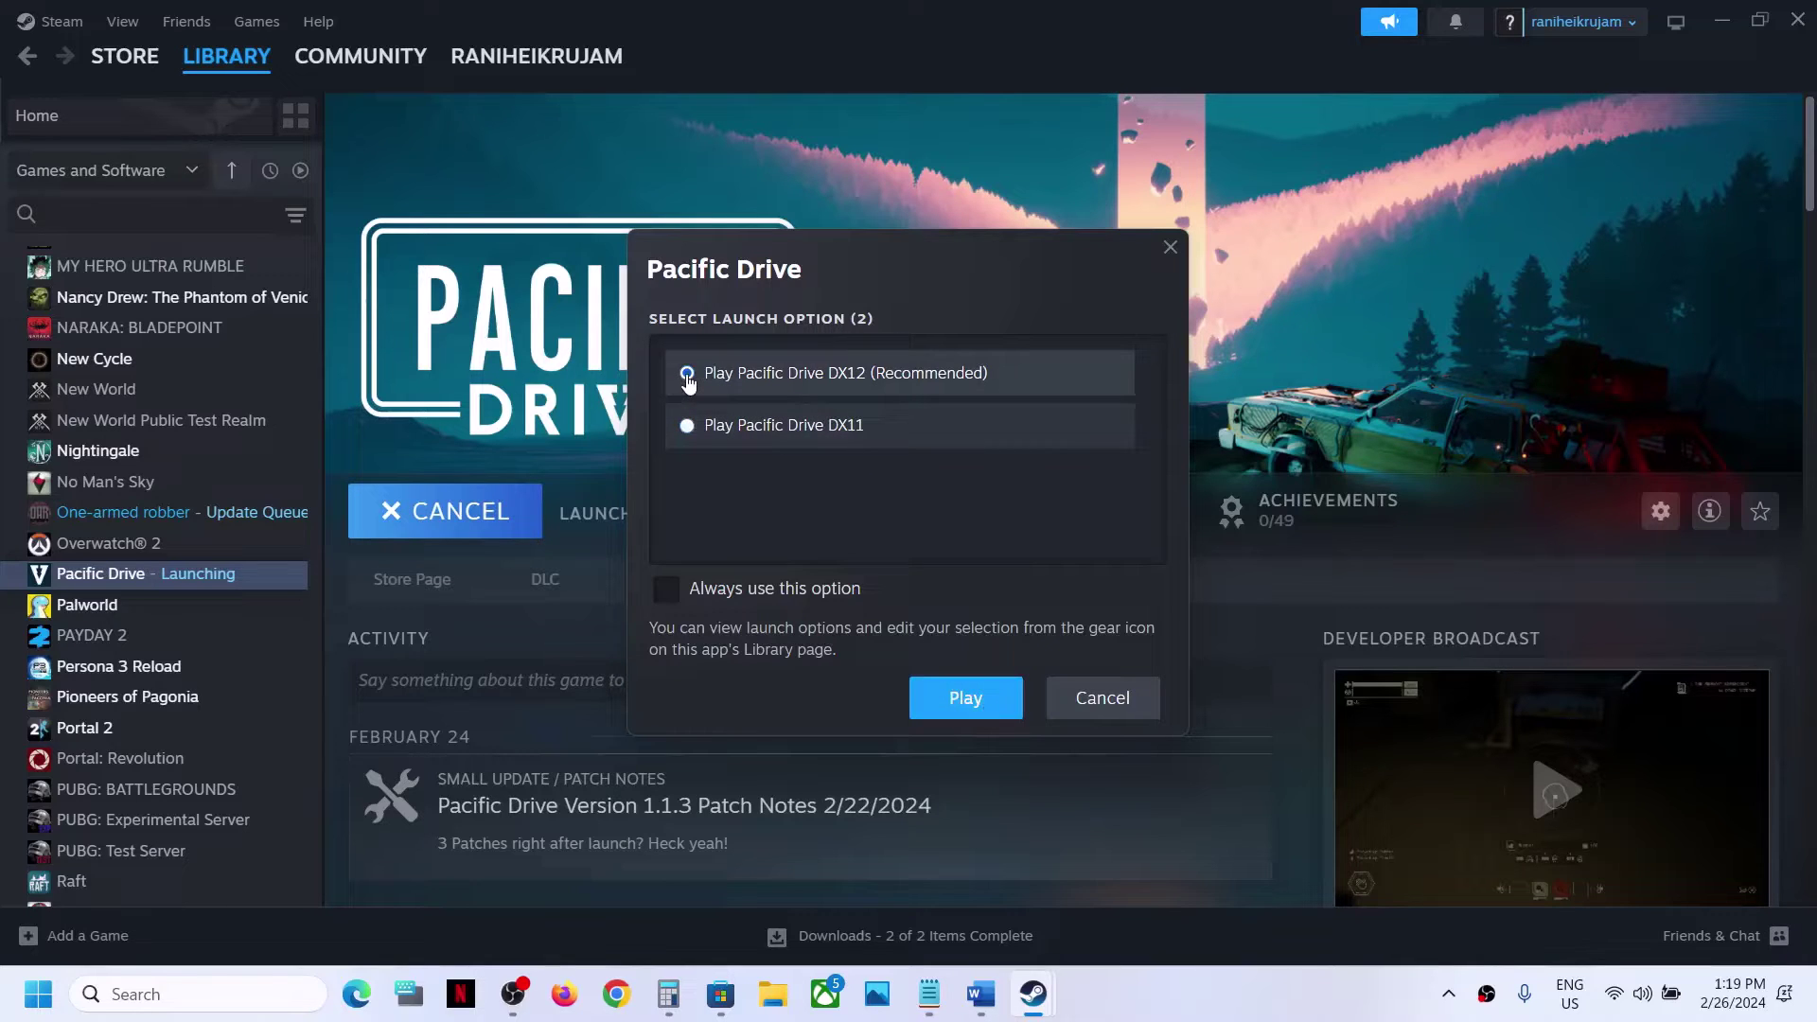
pyautogui.click(1098, 700)
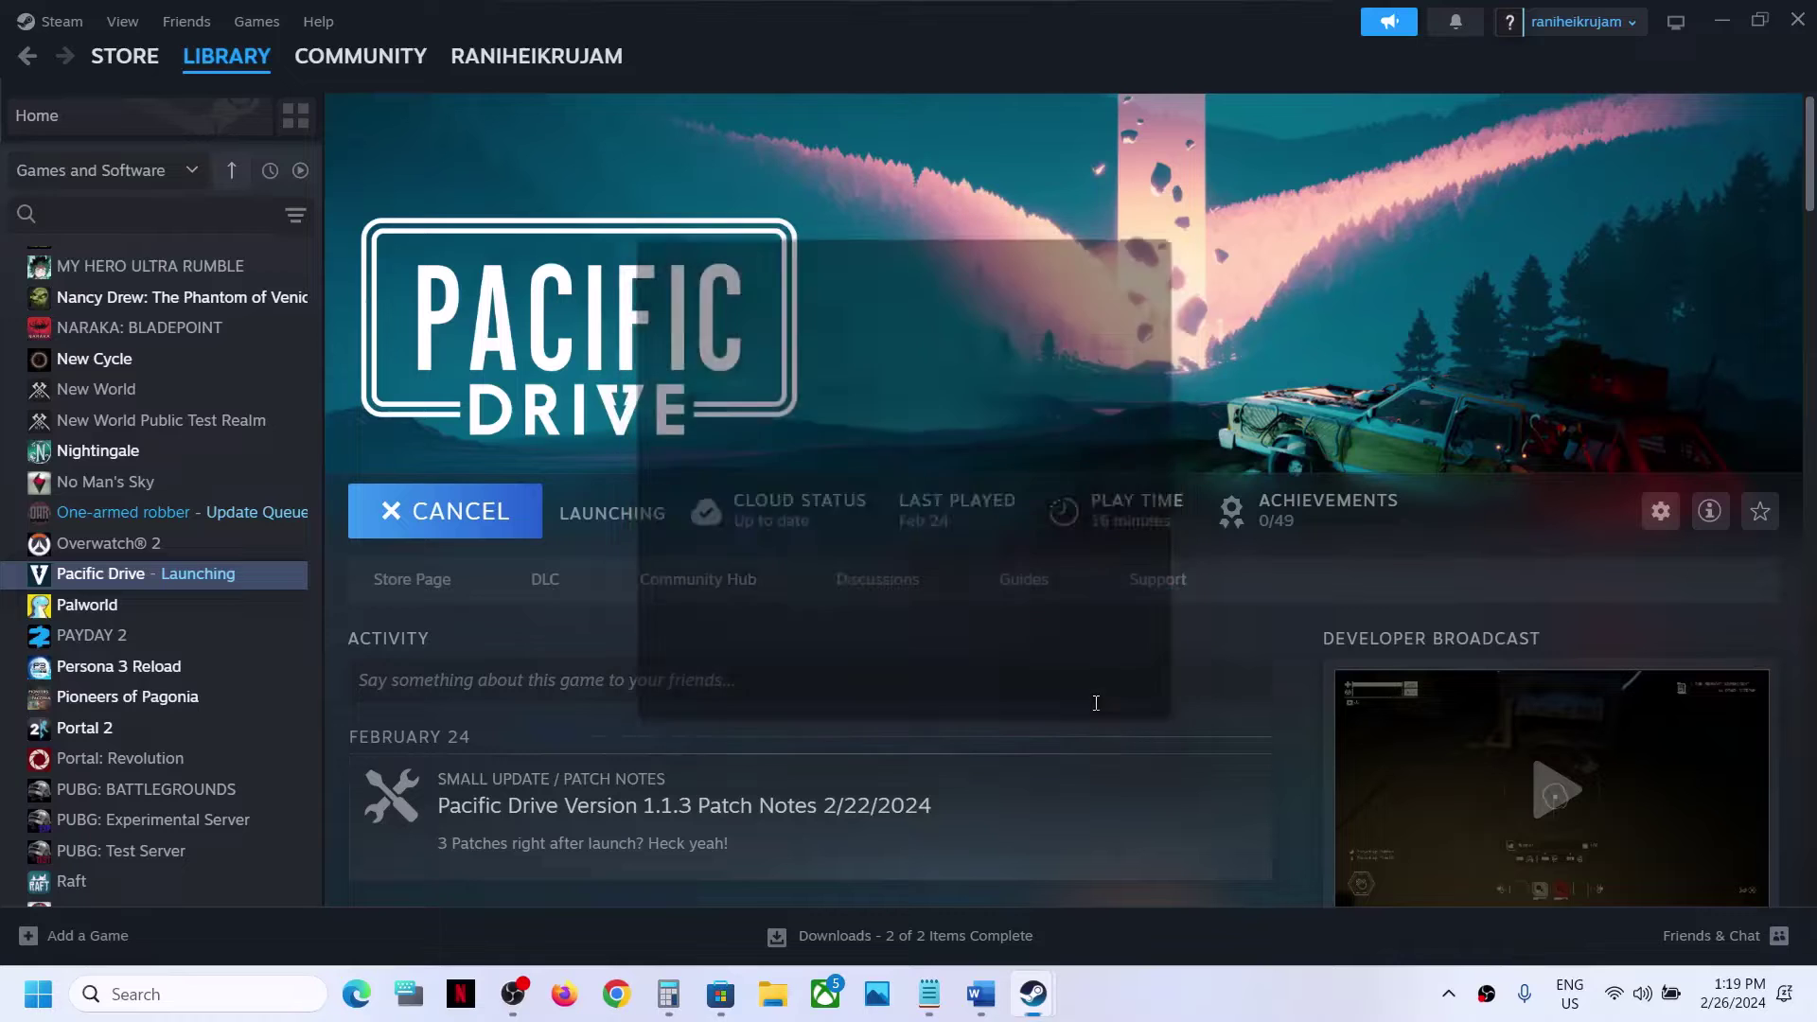
# Read step 4 in the Word notes about the launch options to try, and return to Steam
pyautogui.click(984, 996)
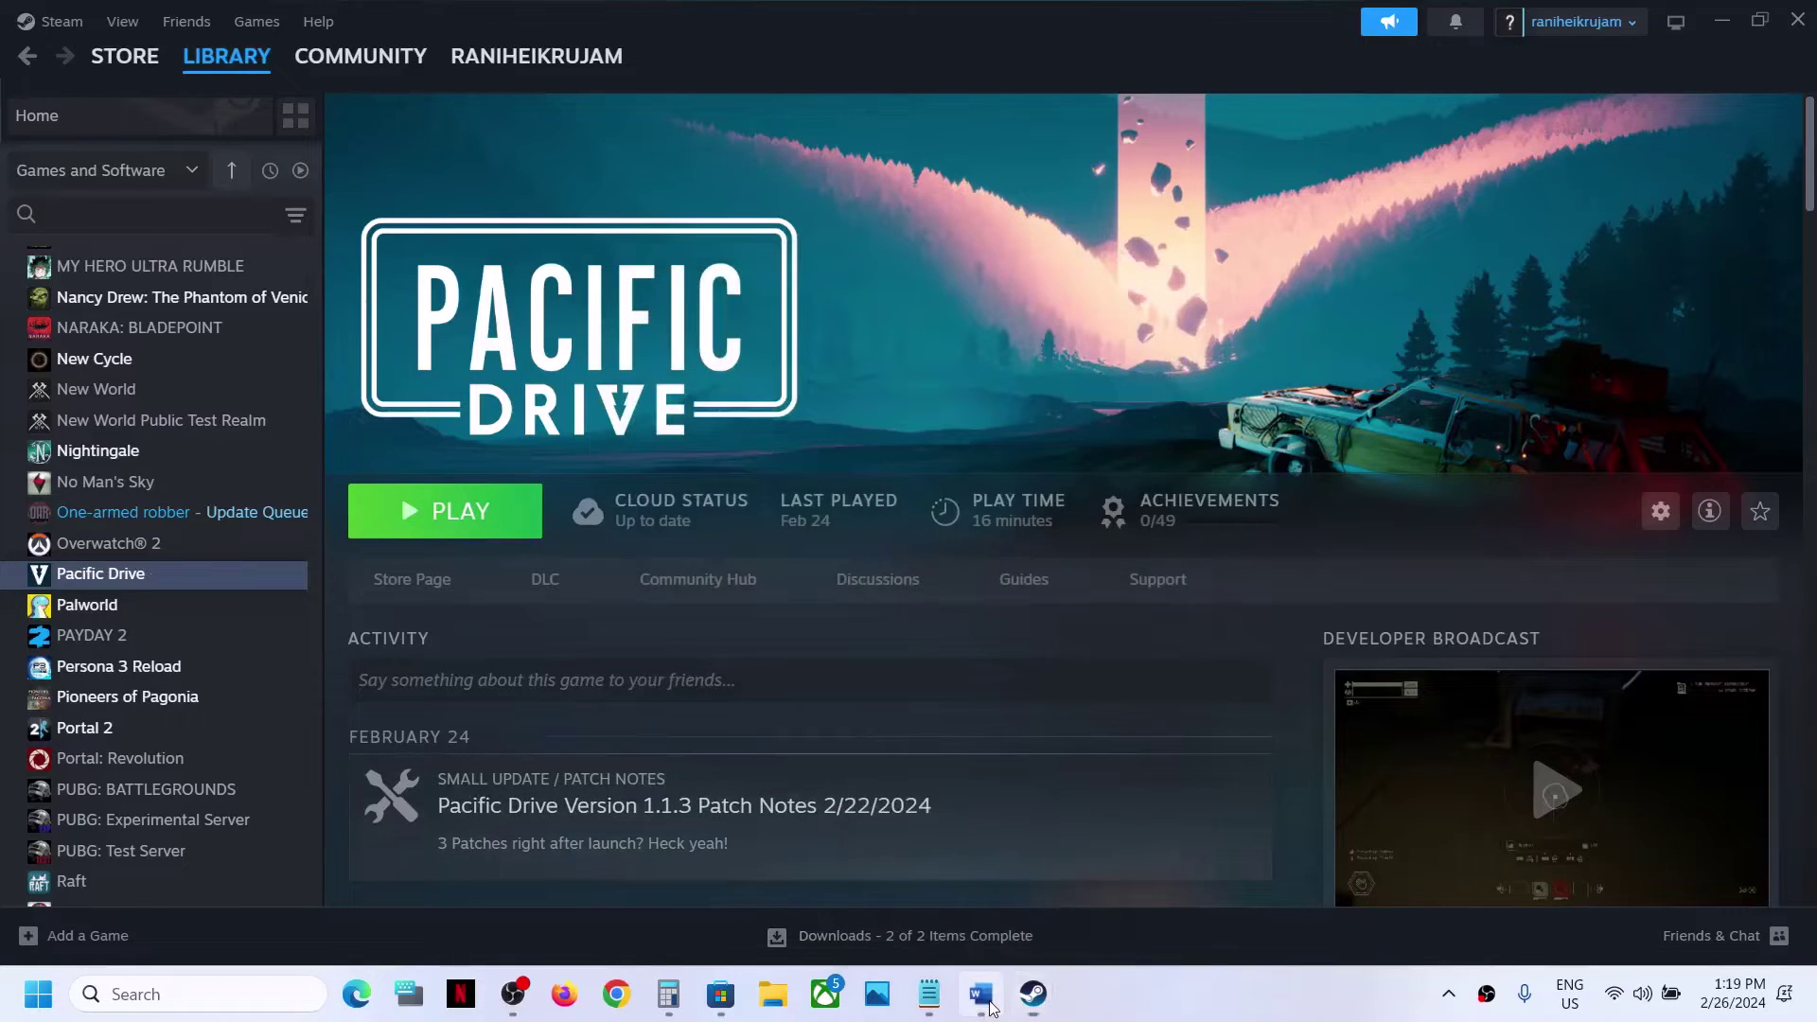
pyautogui.scroll(-5, 696, 651)
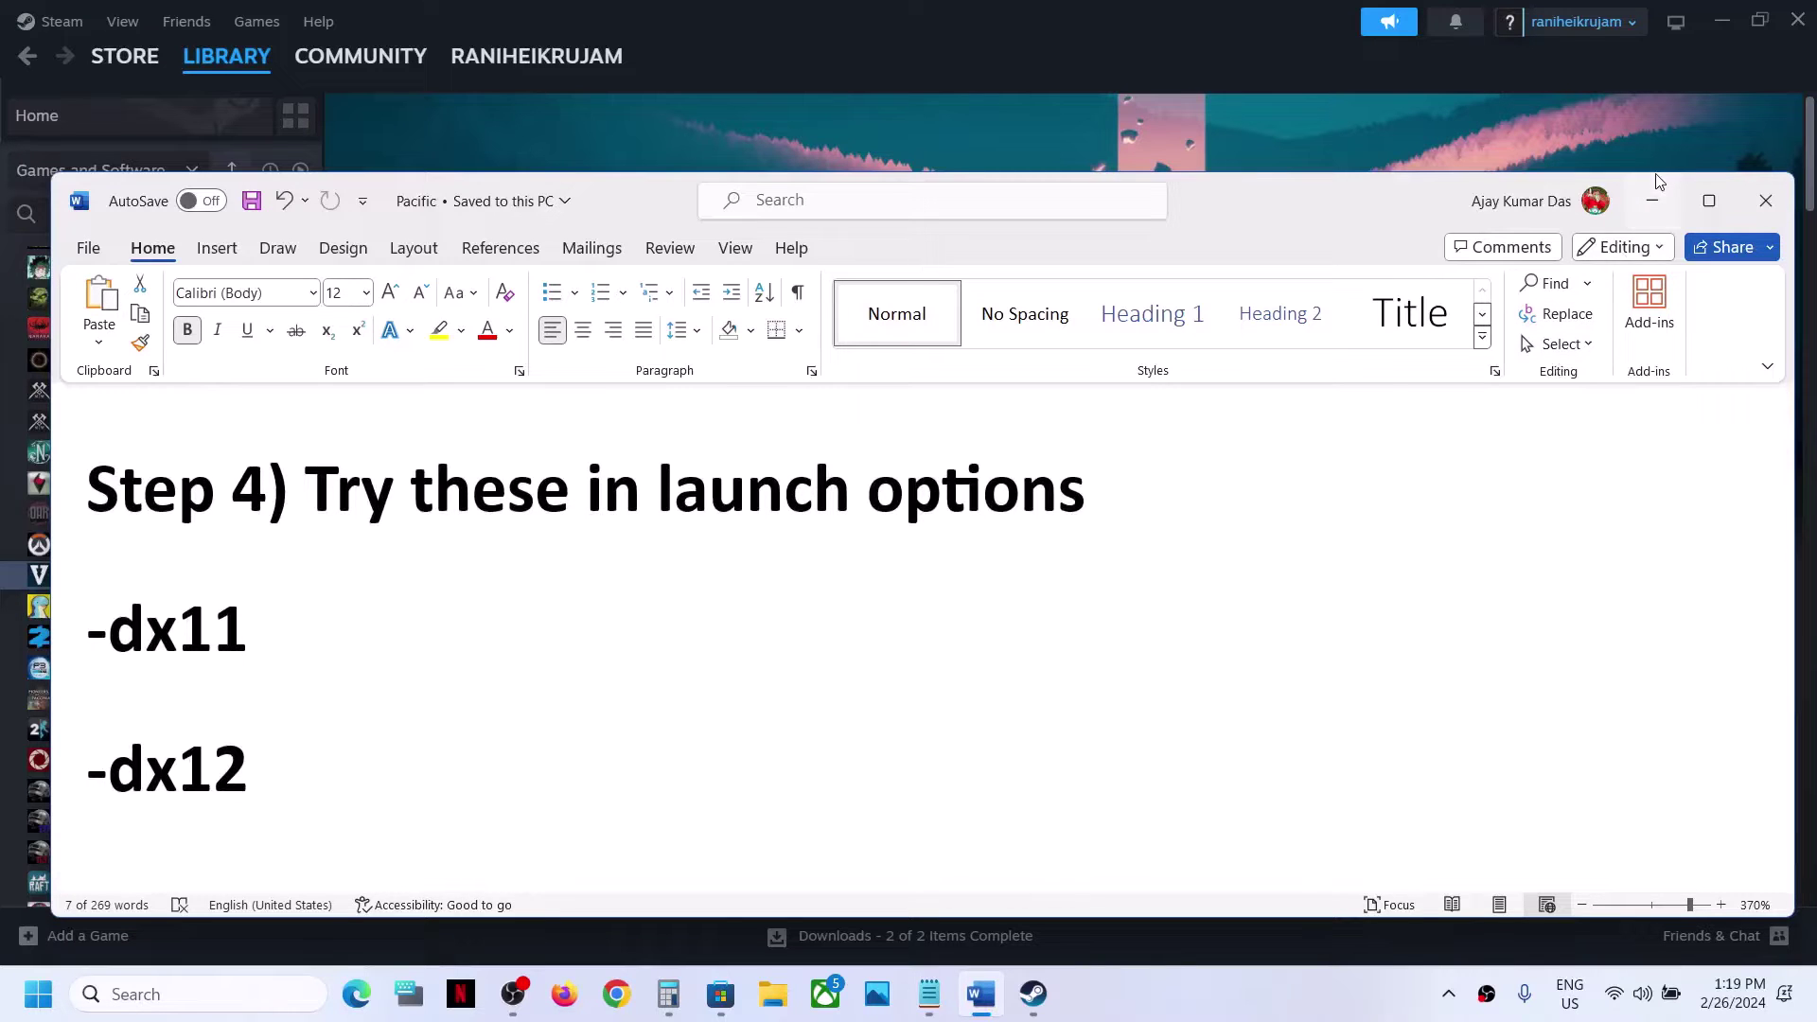
pyautogui.click(1652, 200)
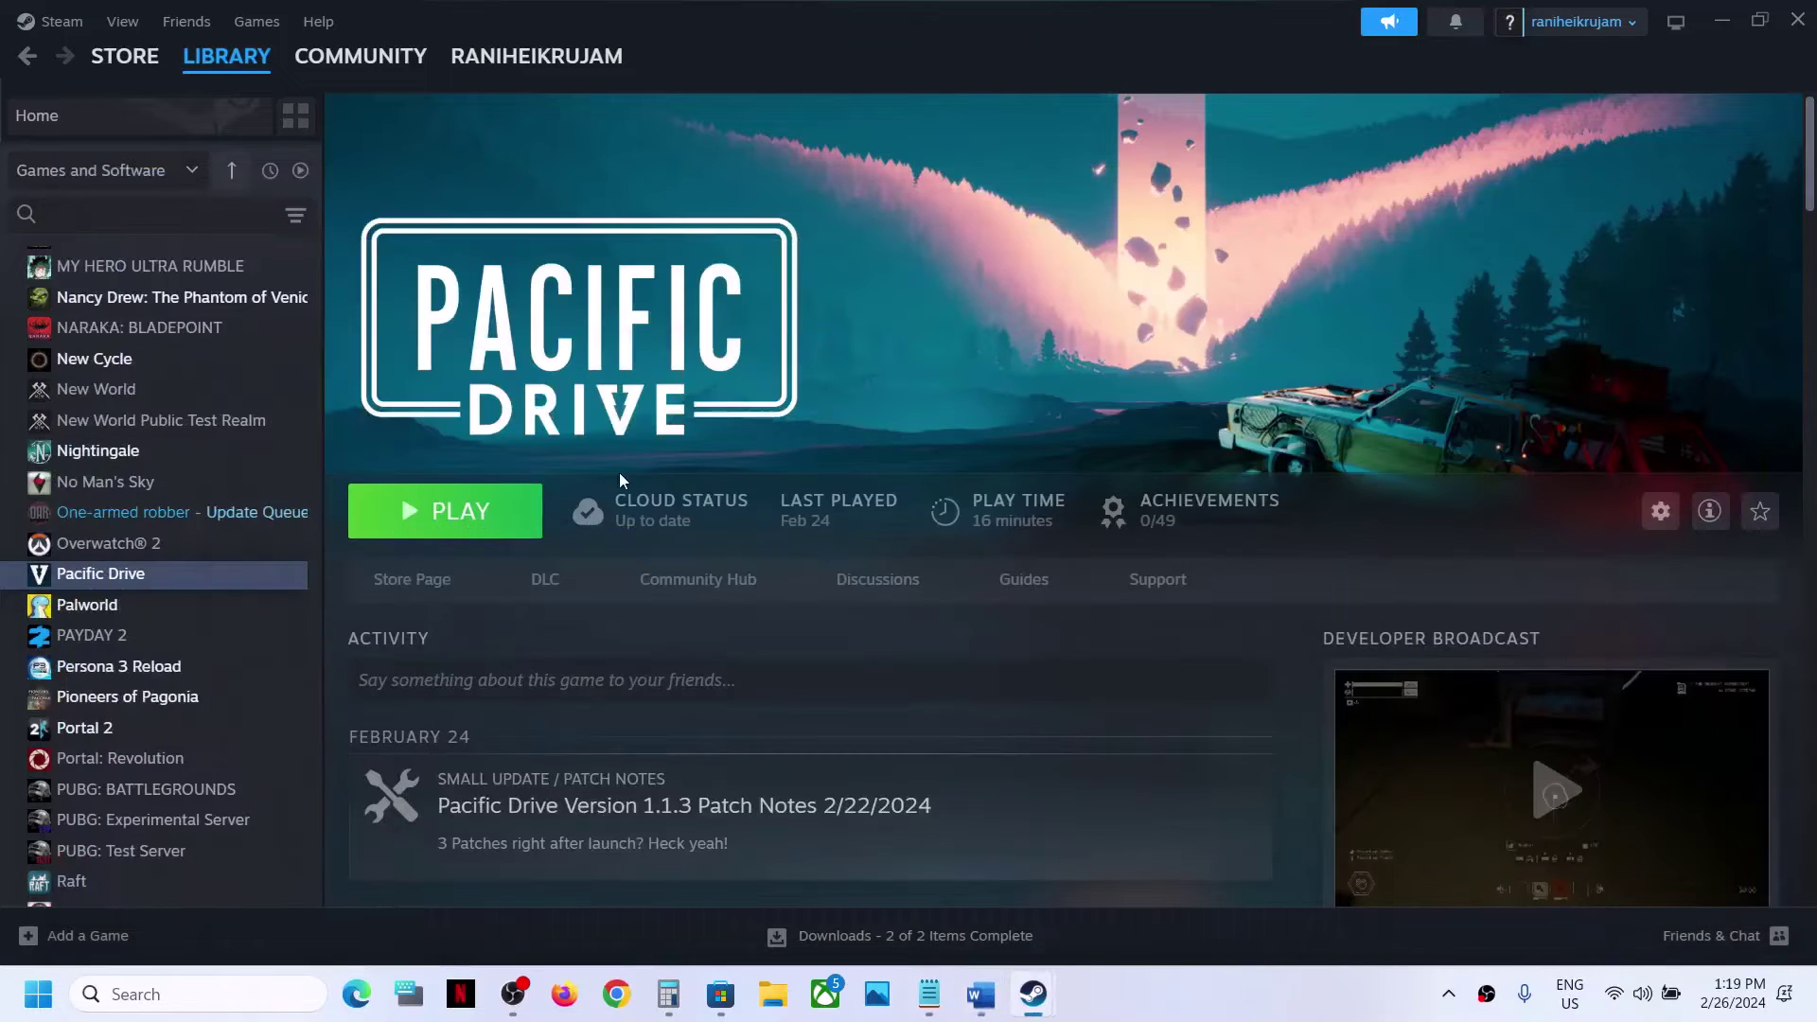
# Set Pacific Drive's launch options to -dx11 in its properties and close them
pyautogui.rightClick(170, 576)
pyautogui.click(248, 763)
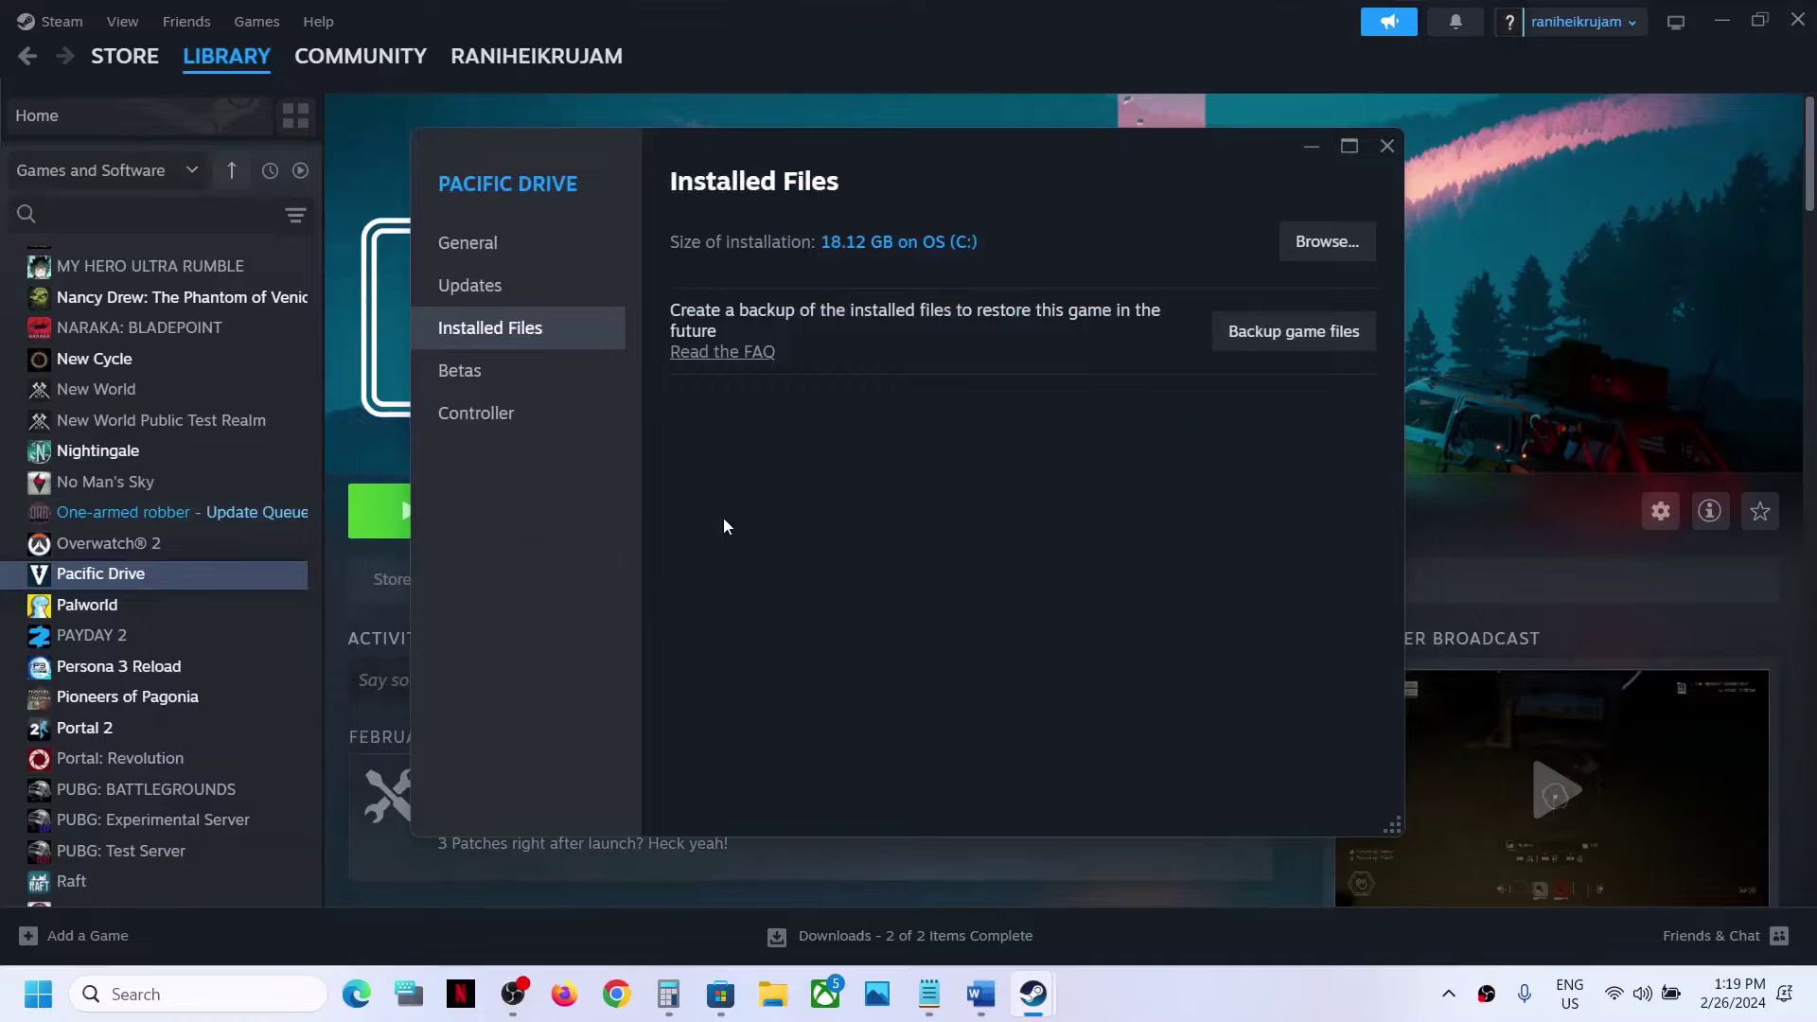
pyautogui.click(502, 260)
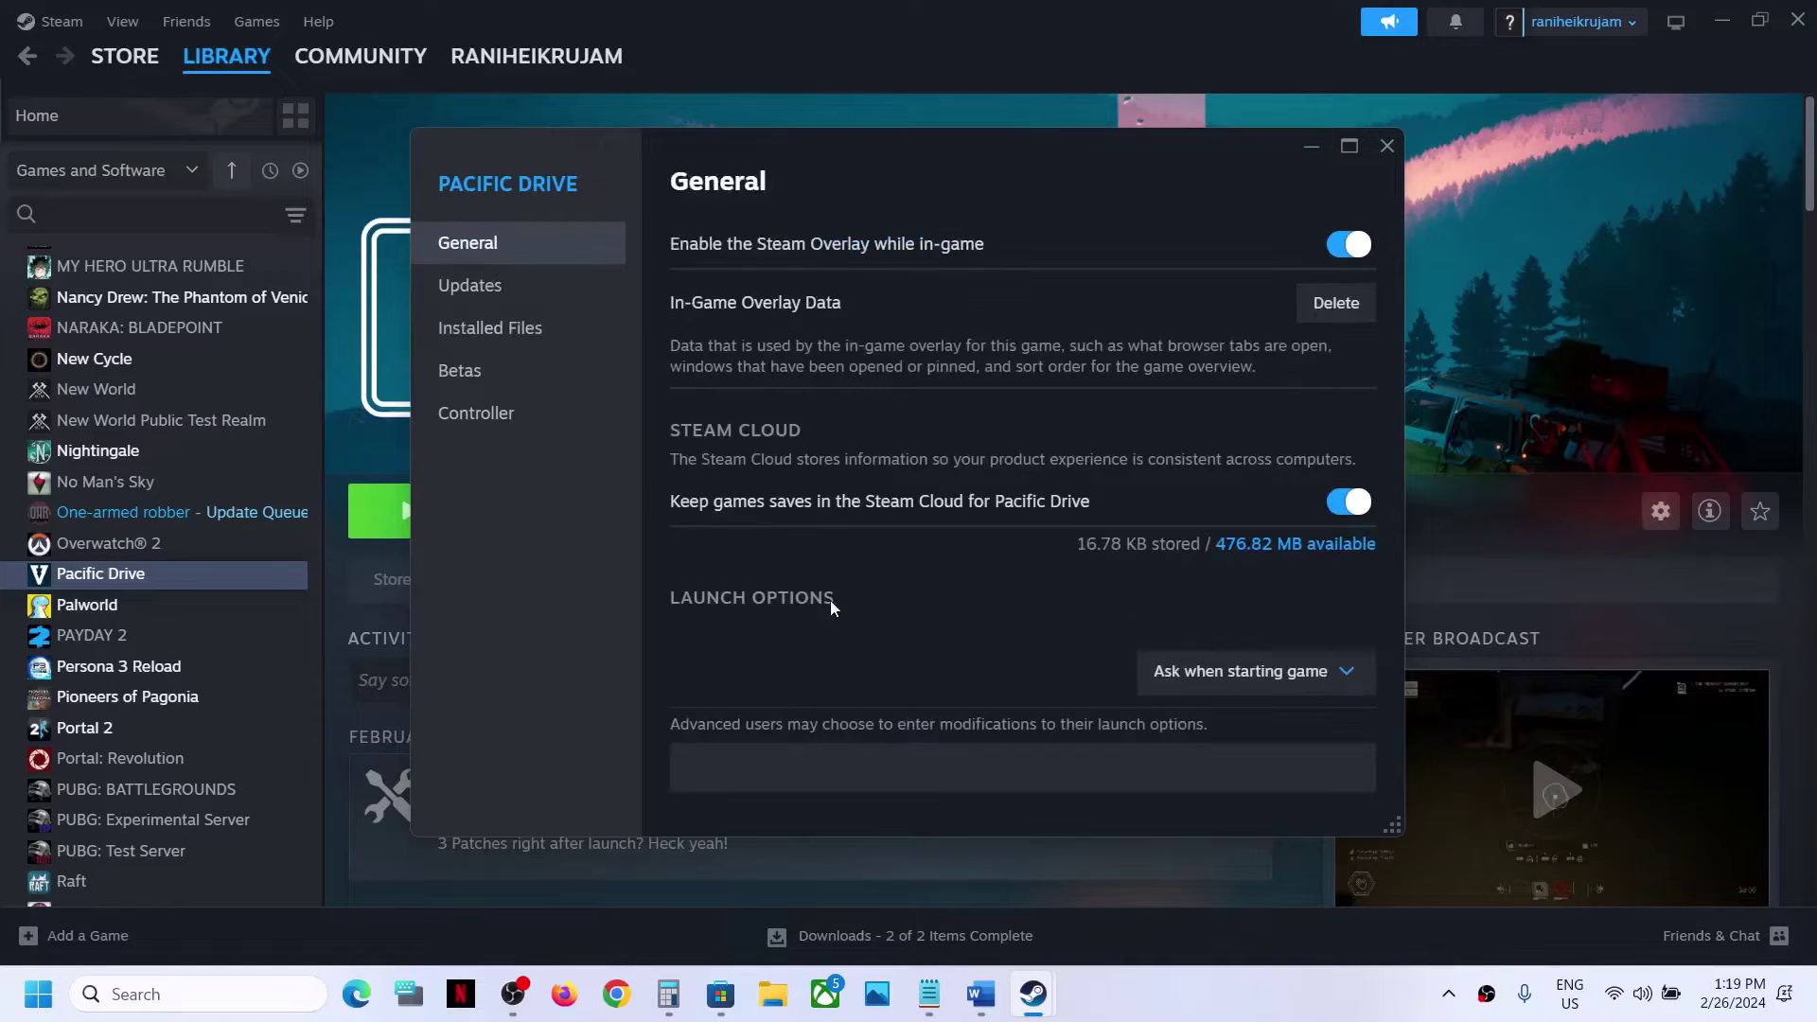
pyautogui.click(715, 761)
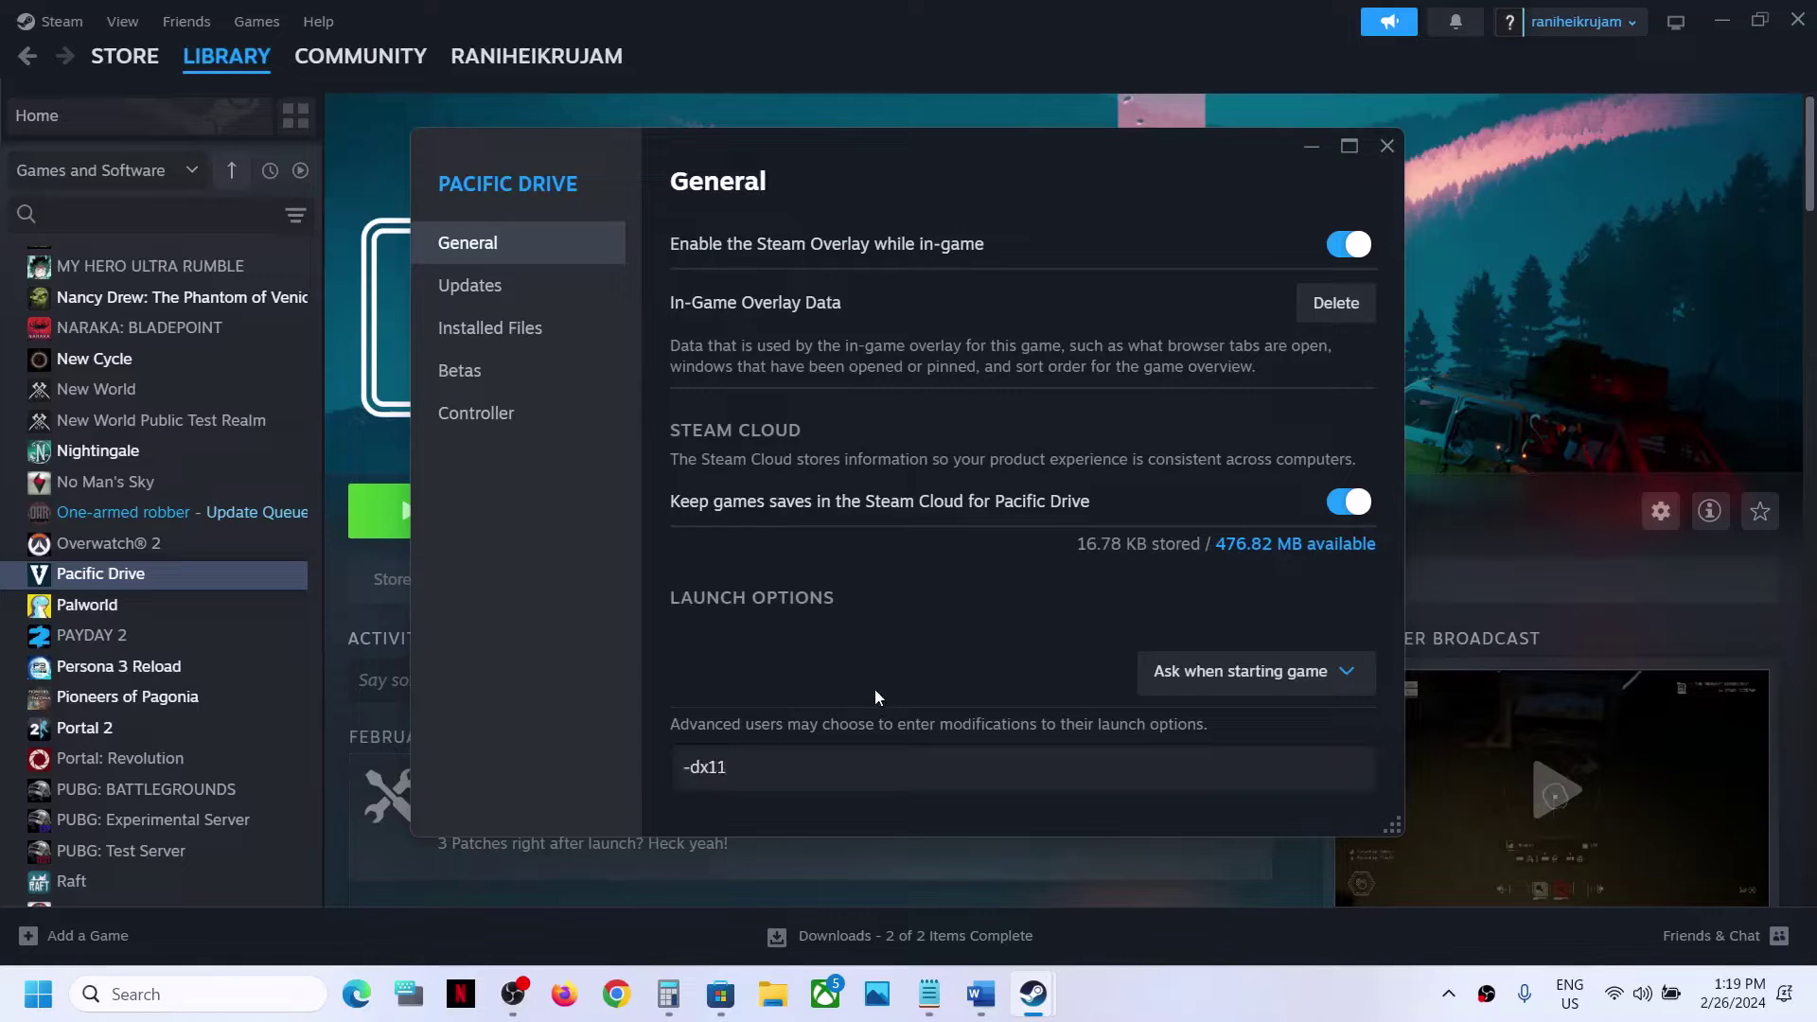
pyautogui.write('-dx11')
pyautogui.click(1387, 145)
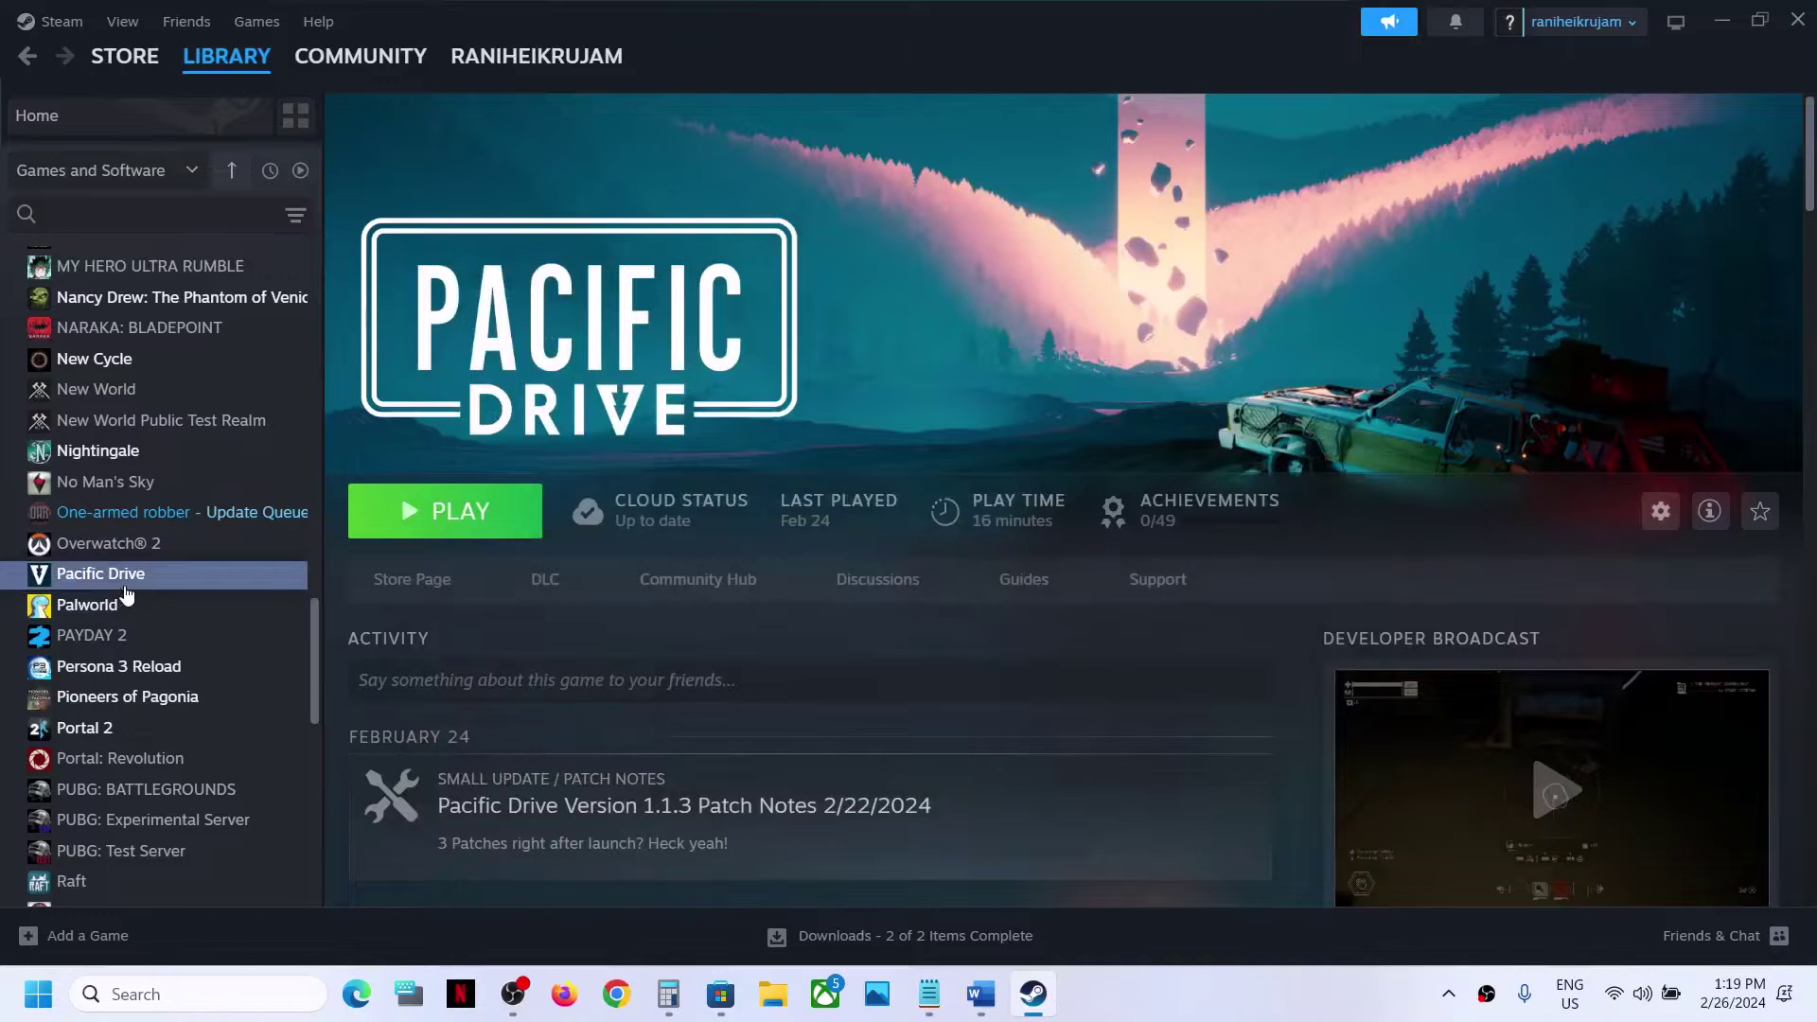
# Replace Pacific Drive's launch option with -dx12 and close the game's properties
pyautogui.rightClick(125, 585)
pyautogui.click(231, 763)
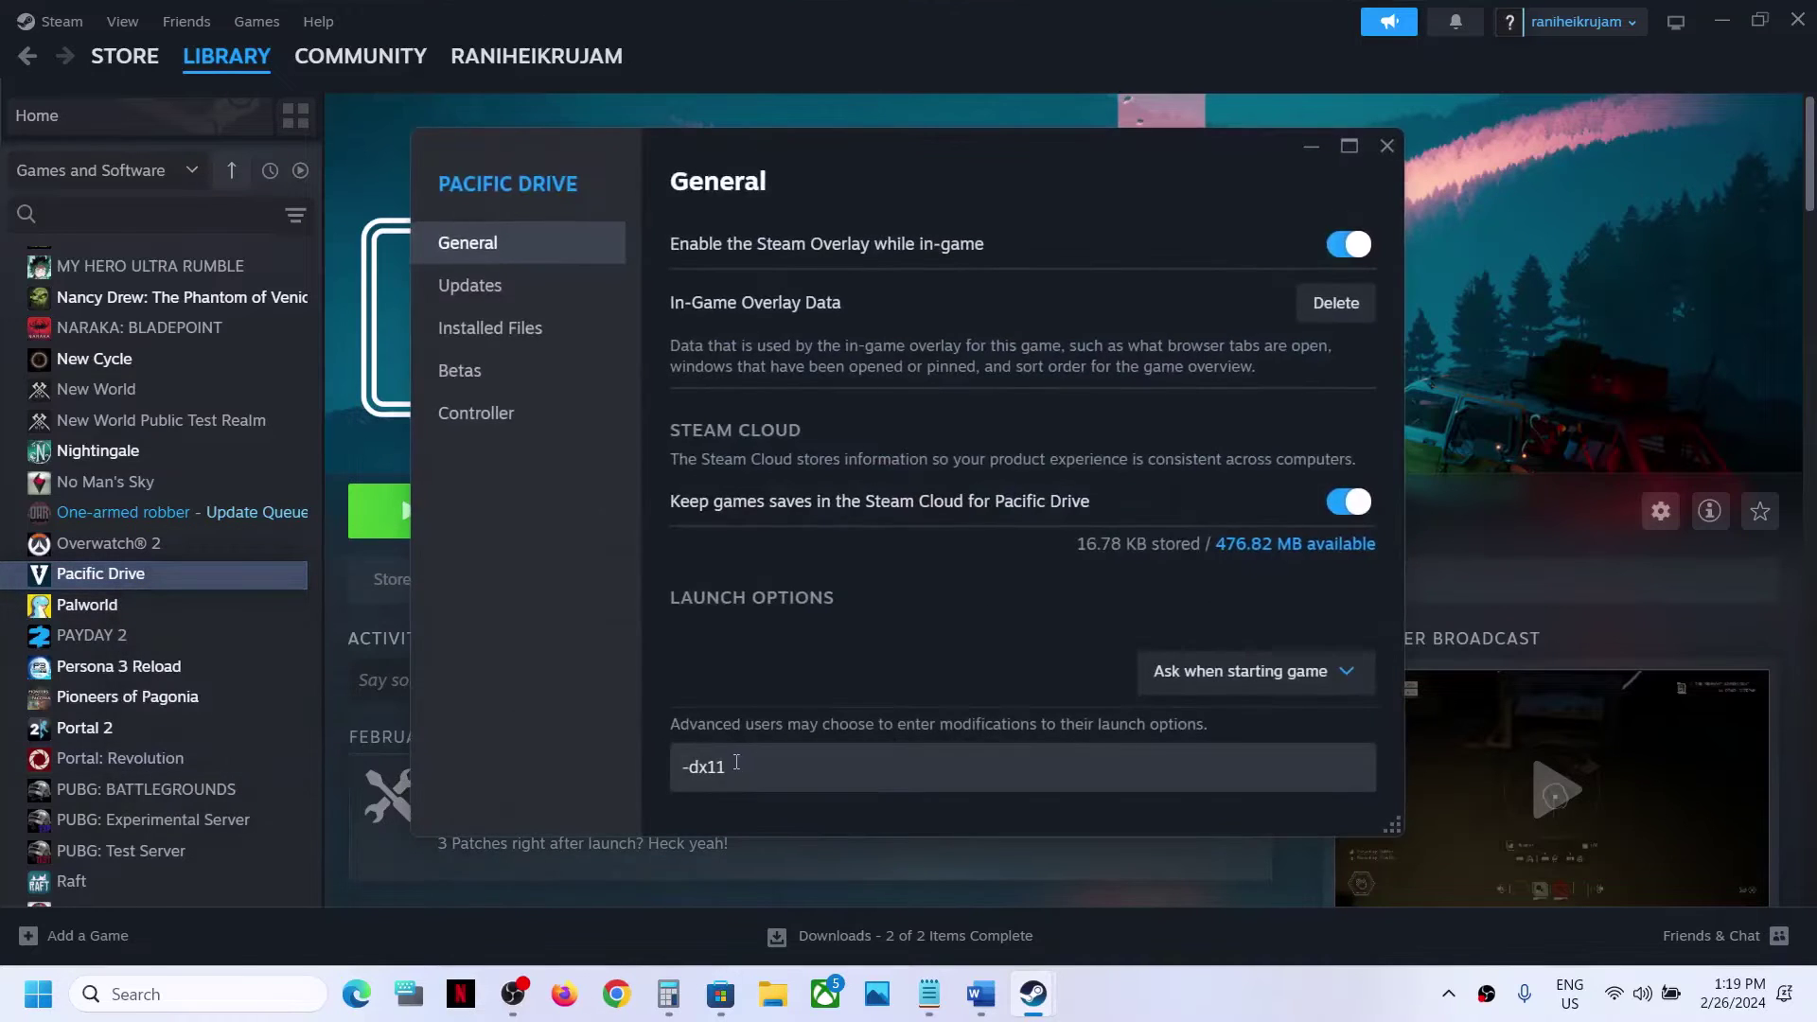
pyautogui.moveTo(736, 763); pyautogui.dragTo(430, 802)
pyautogui.write('-d')
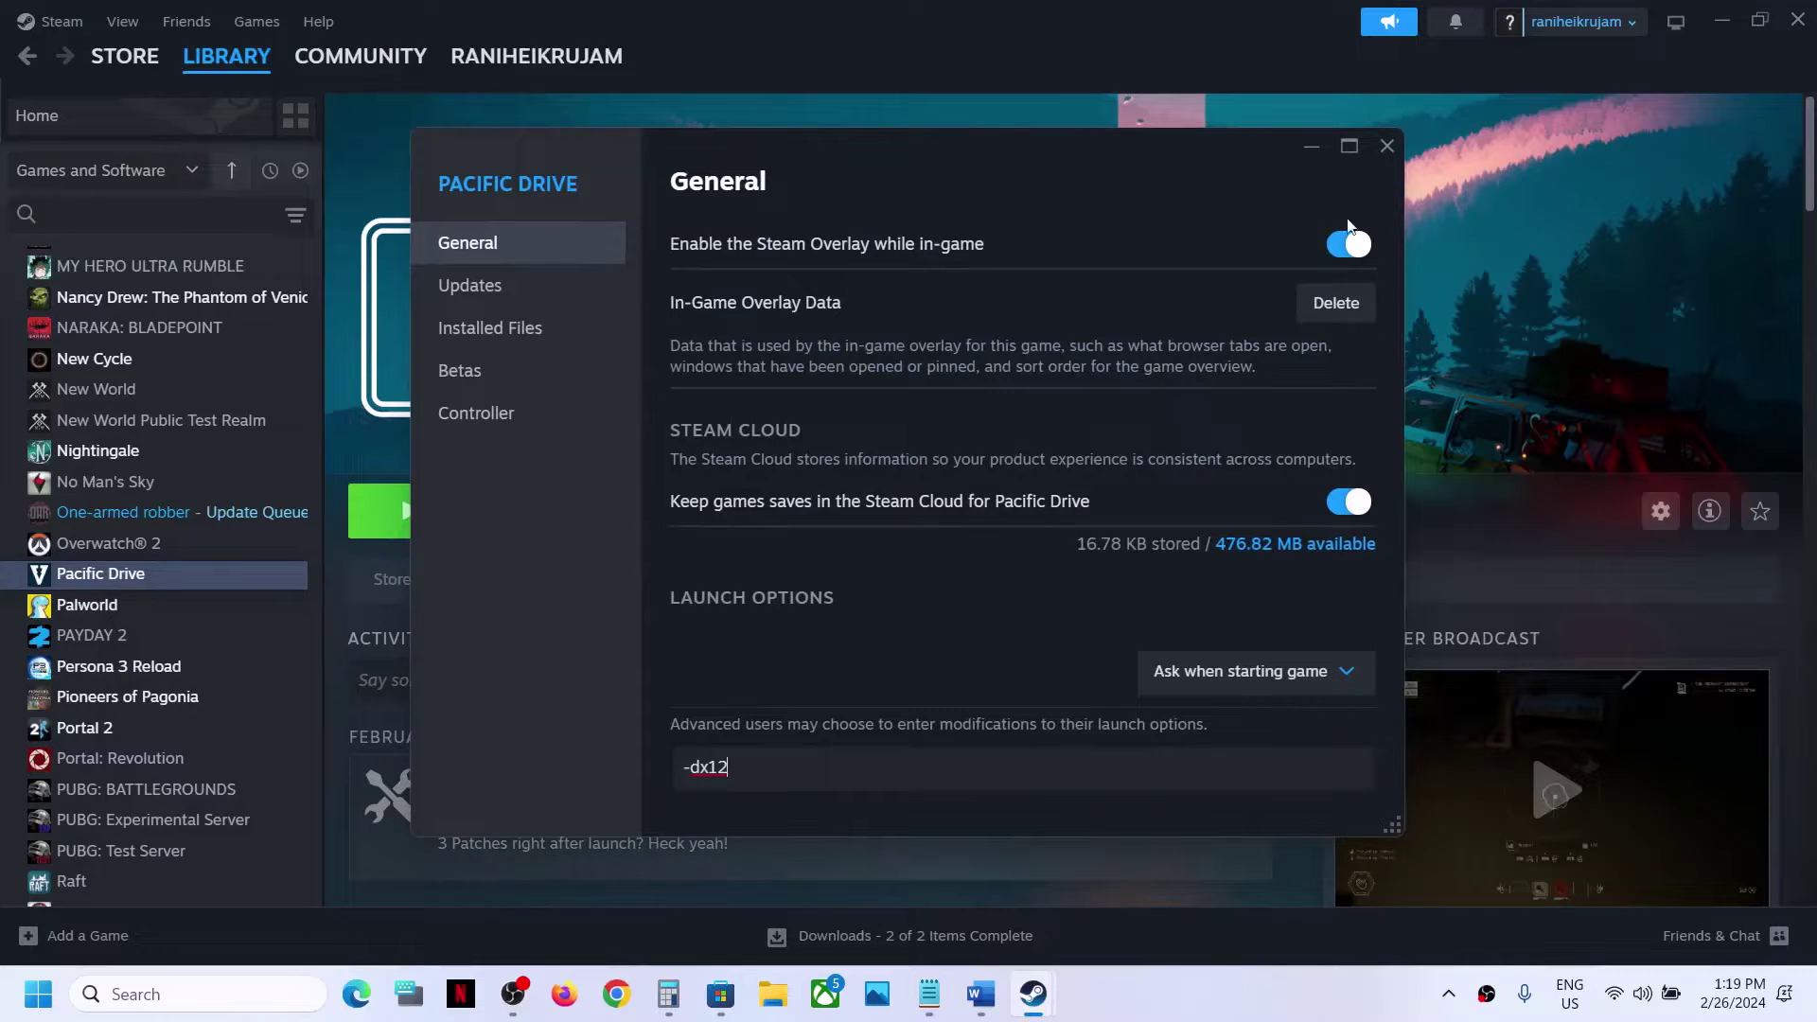
pyautogui.click(1387, 146)
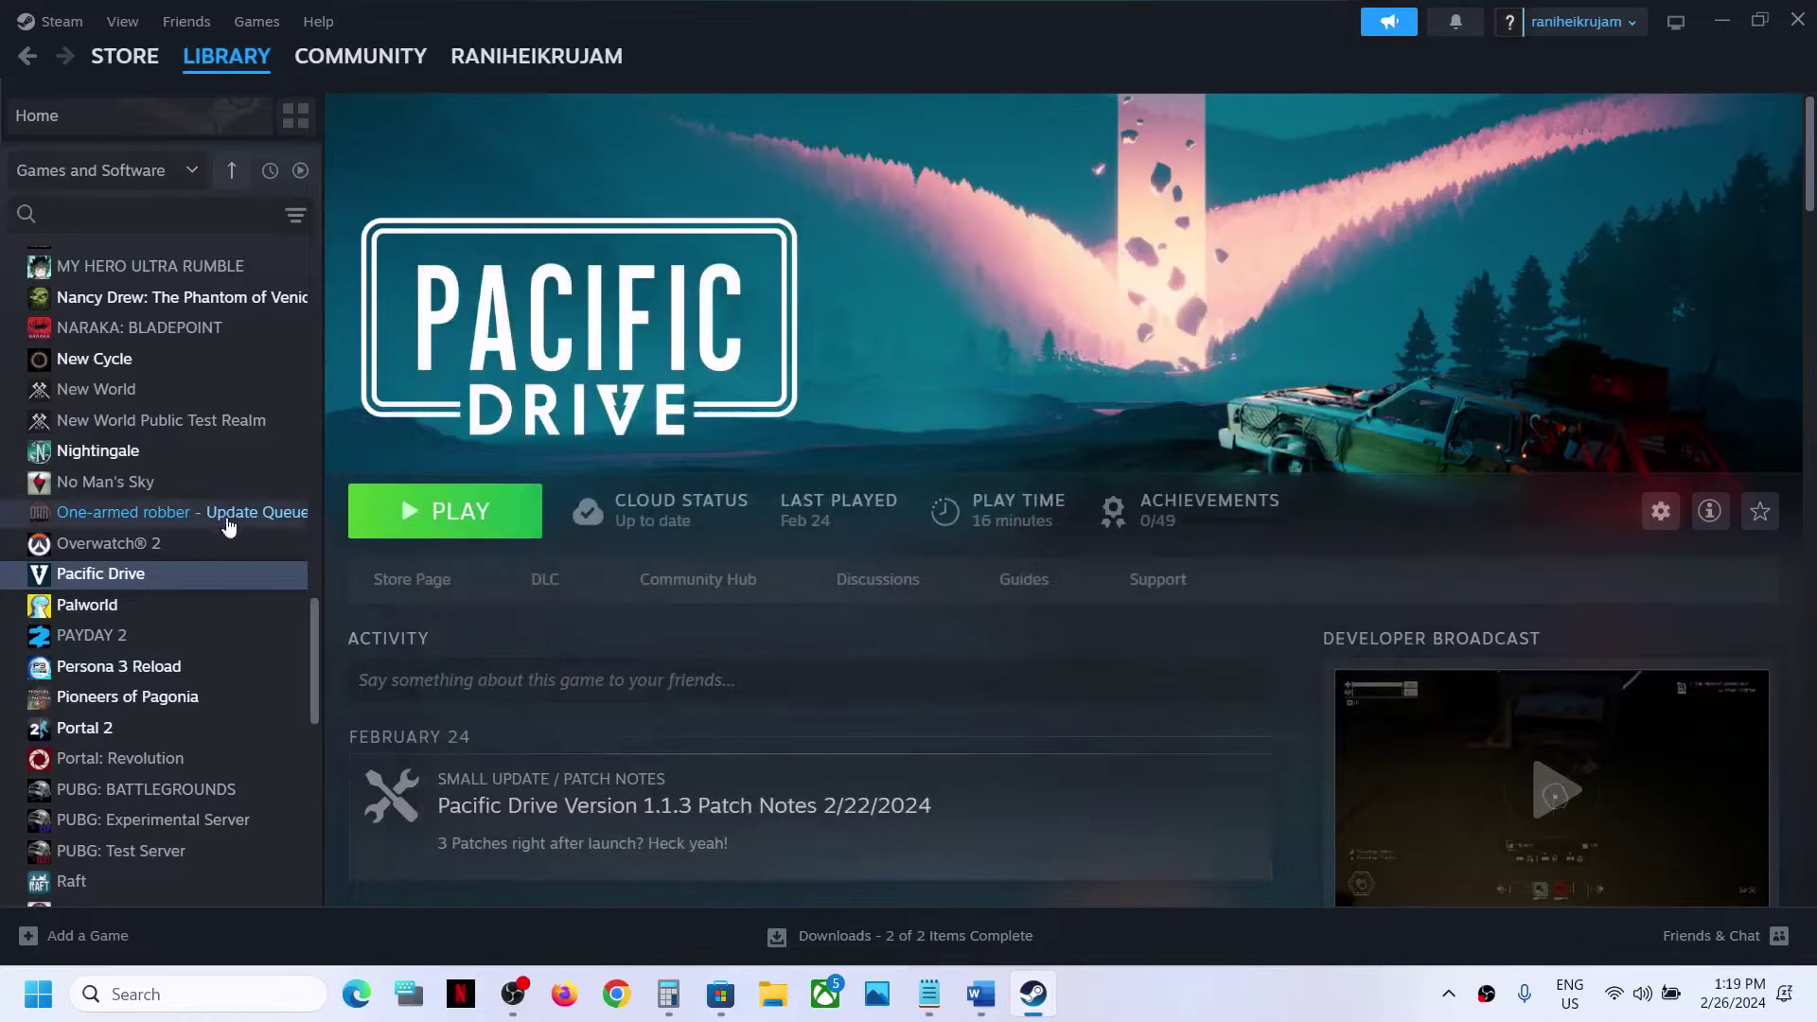
# Clear Pacific Drive's custom launch options and close the game's properties
pyautogui.rightClick(177, 577)
pyautogui.click(252, 746)
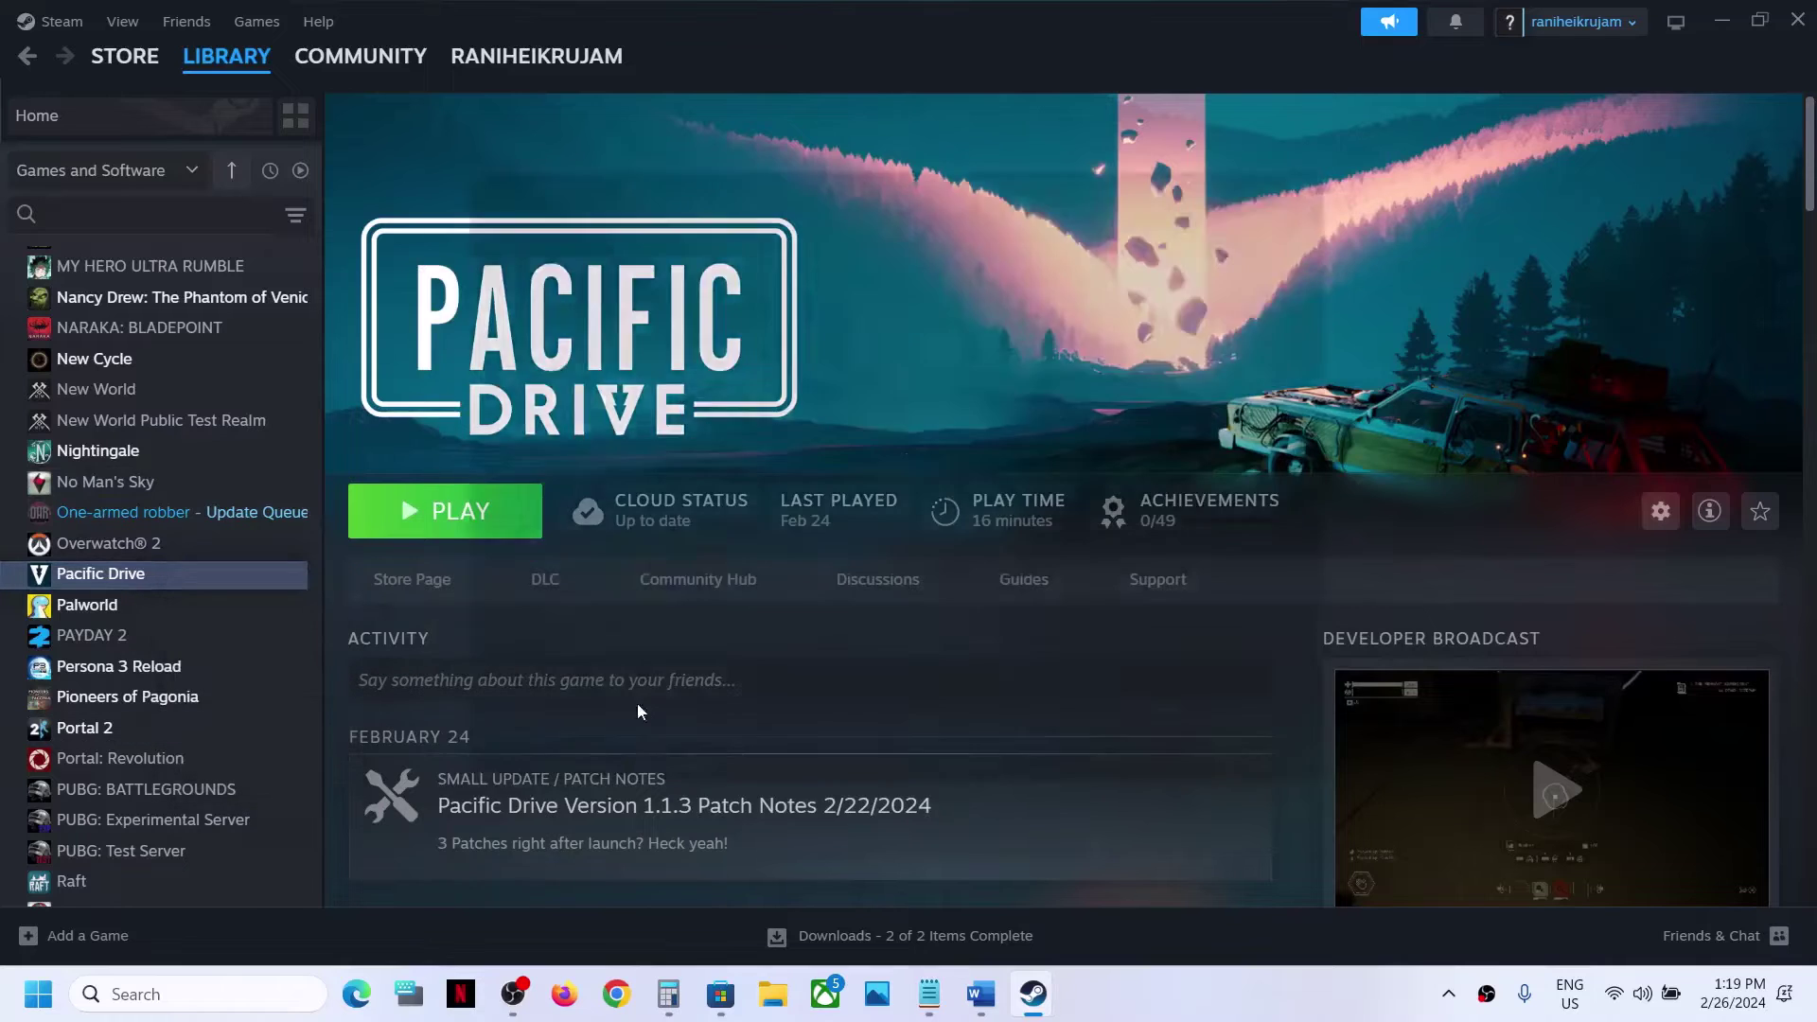
pyautogui.hotkey('ctrl', 'a')
pyautogui.press('BackSpace')
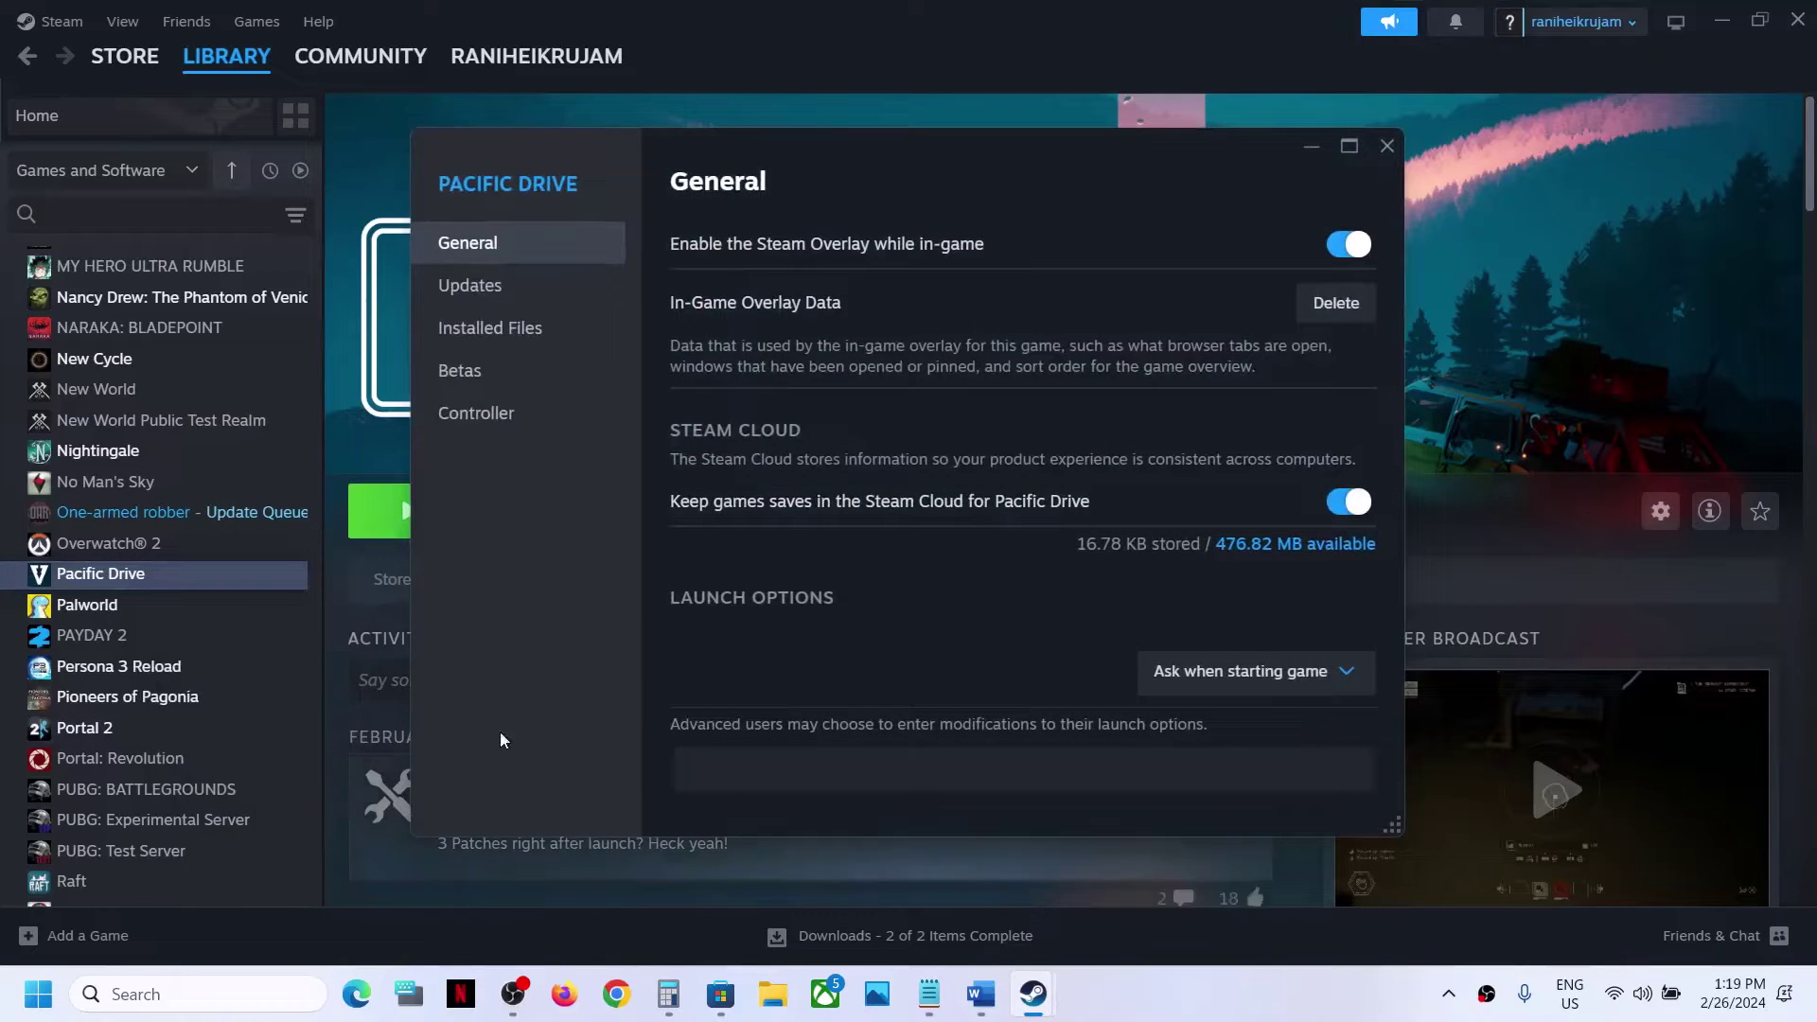
pyautogui.click(1386, 145)
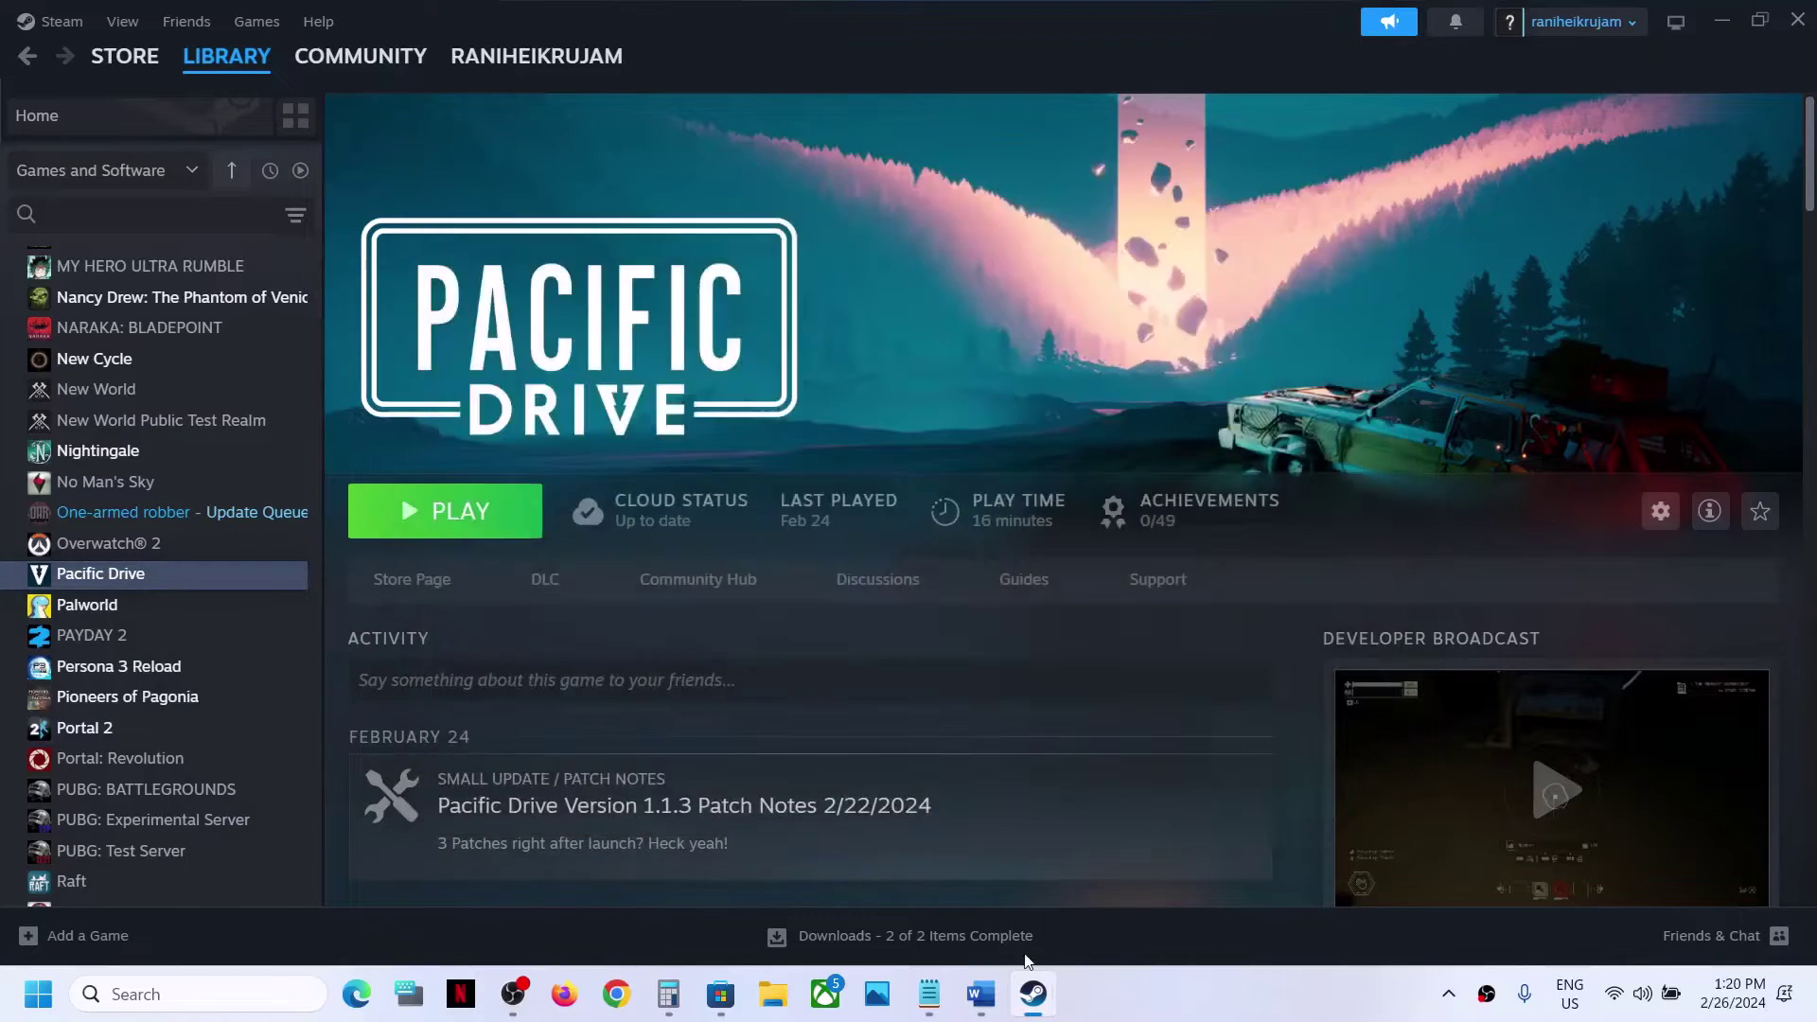
# Switch to the Word notes and highlight step 5 about allowing the game through the antivirus program and Windows Security
pyautogui.click(990, 1007)
pyautogui.scroll(-4, 674, 579)
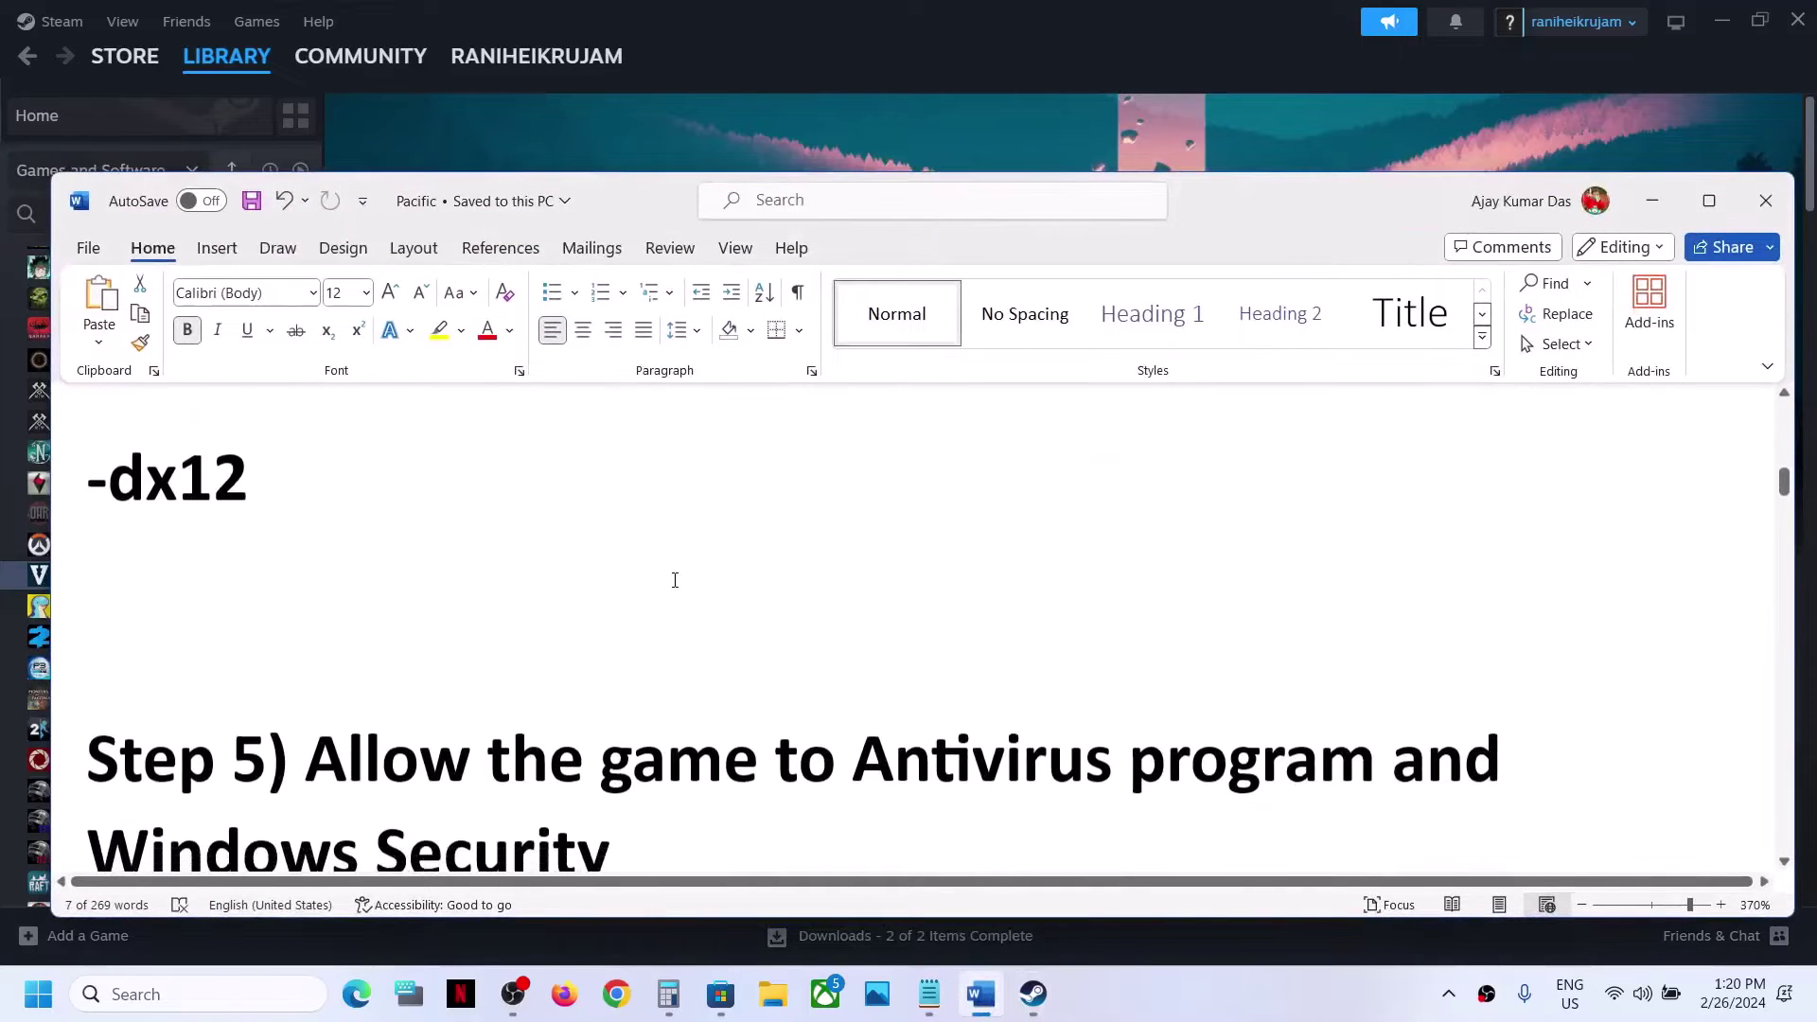
pyautogui.moveTo(319, 593); pyautogui.dragTo(1194, 616)
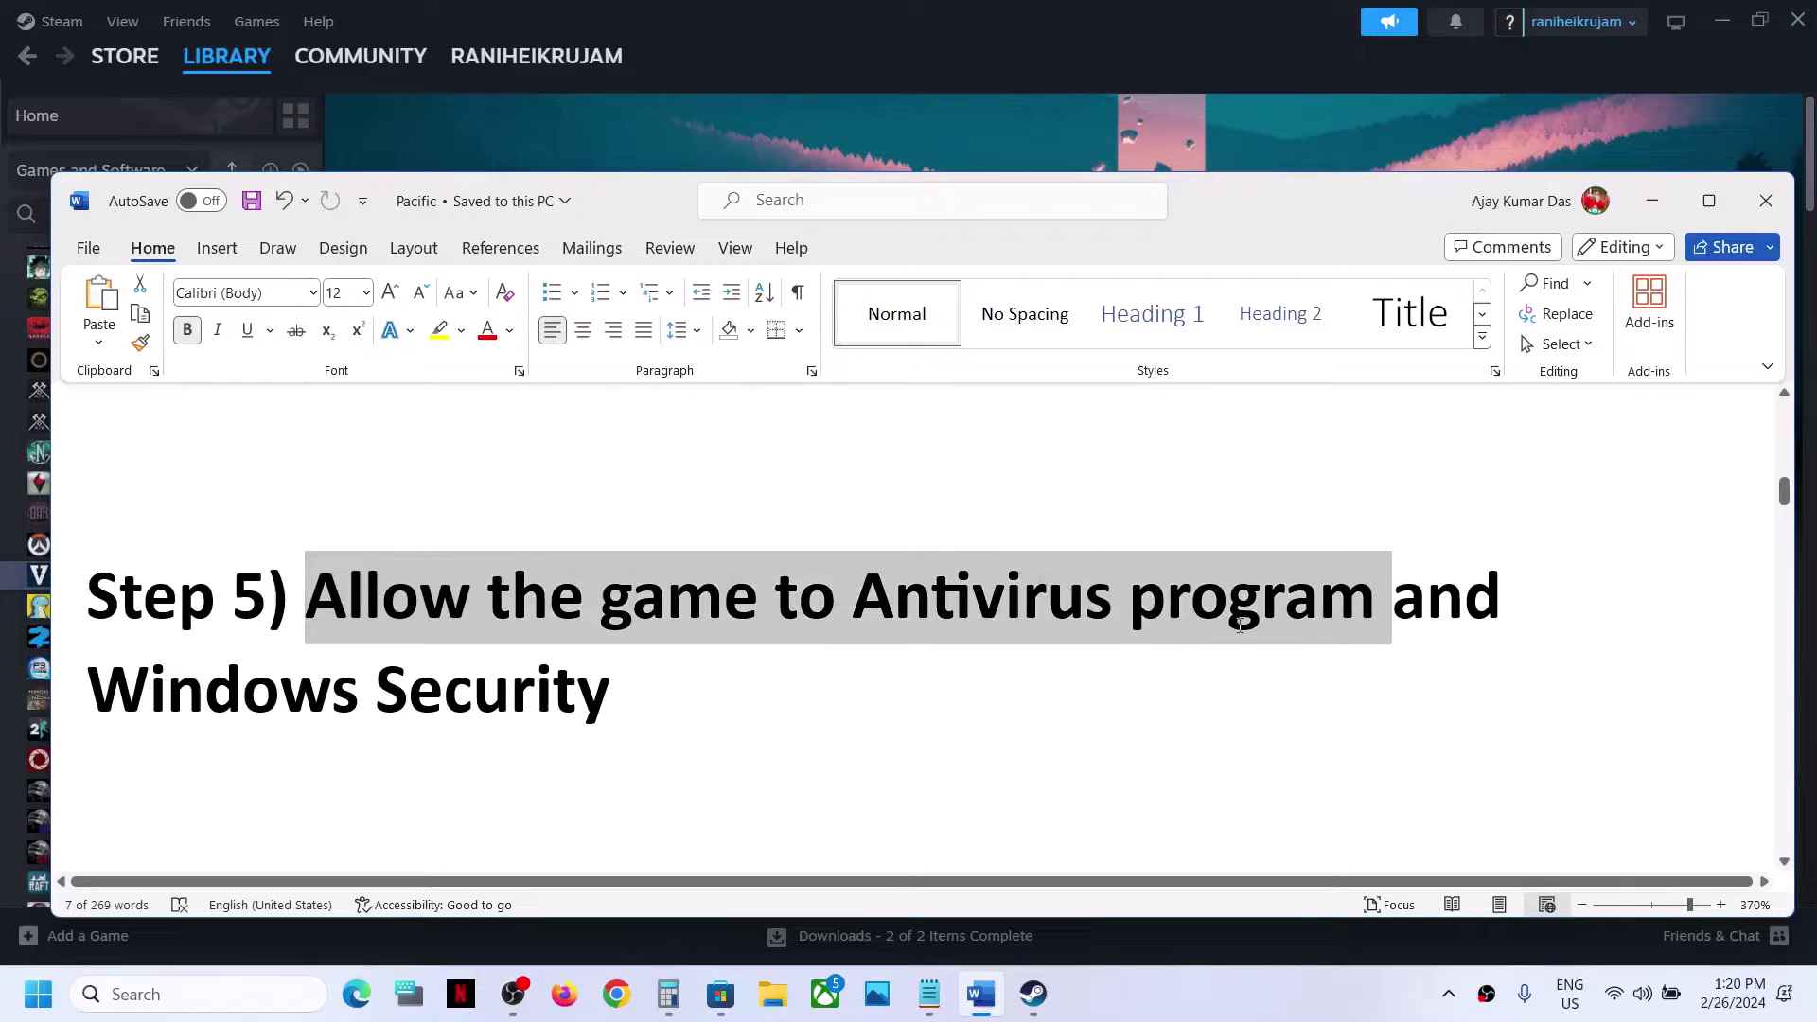
pyautogui.moveTo(1240, 625); pyautogui.dragTo(1240, 624)
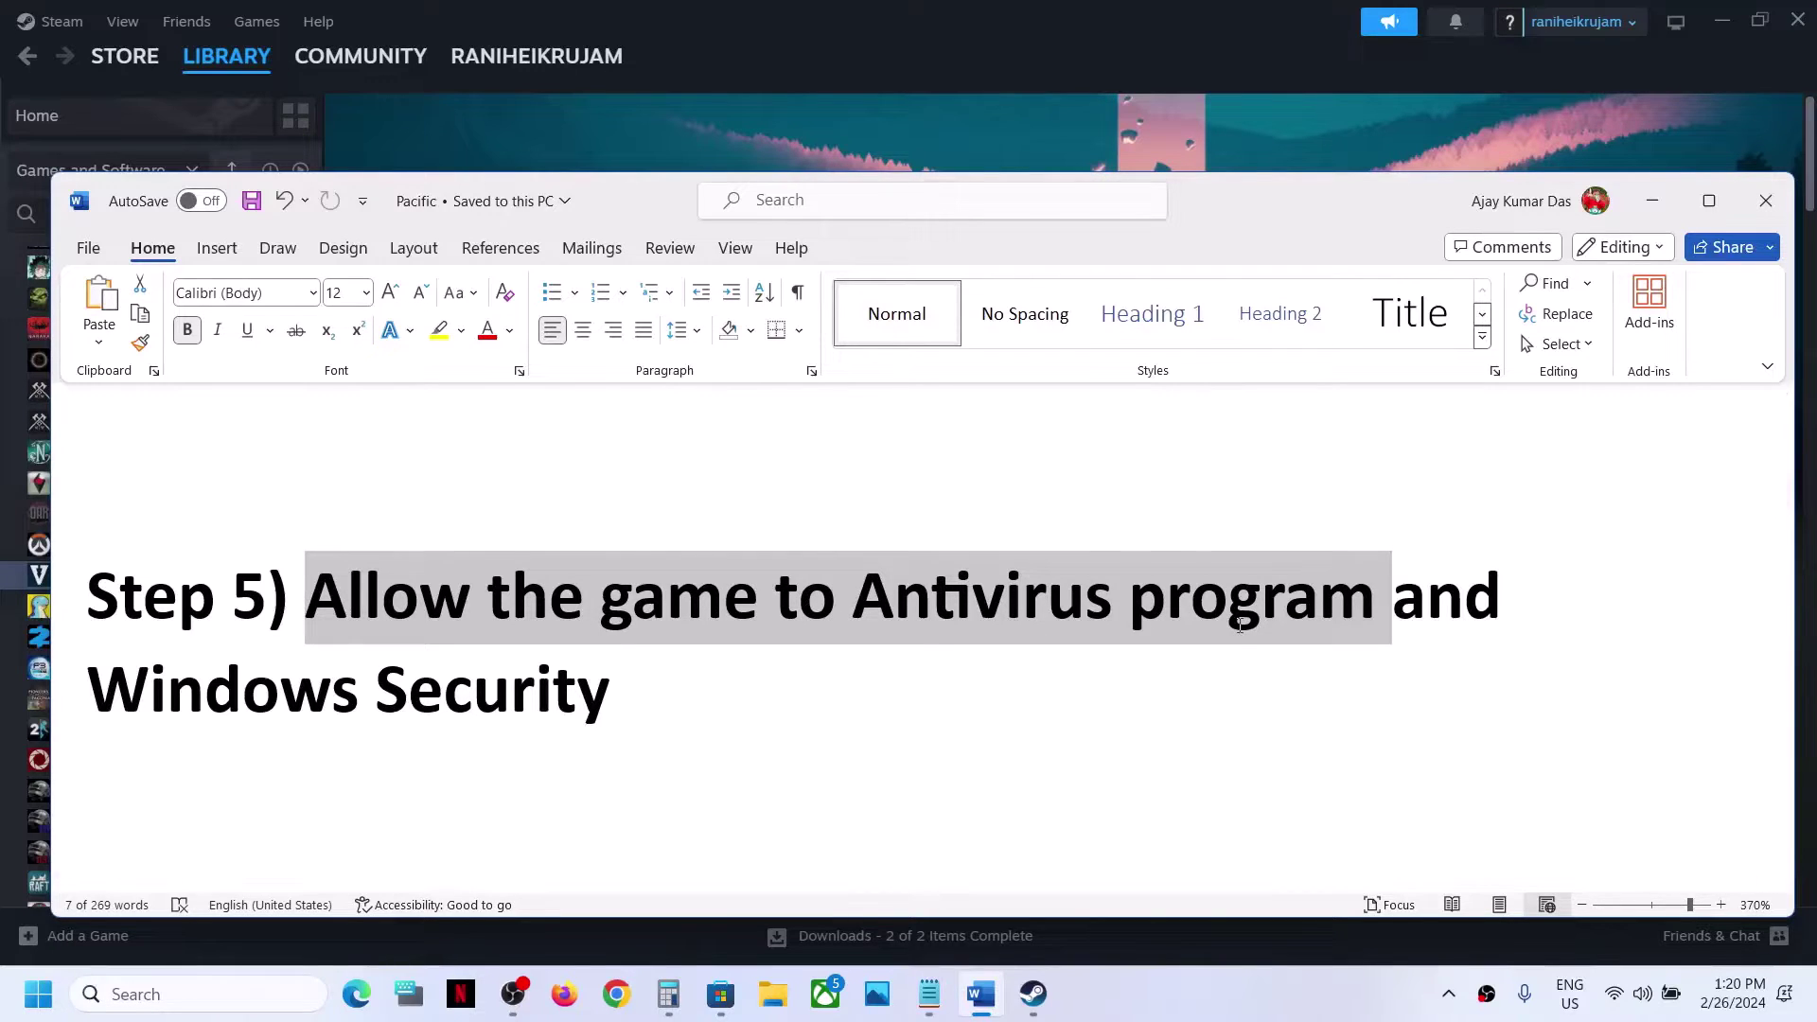
pyautogui.moveTo(670, 718); pyautogui.dragTo(87, 696)
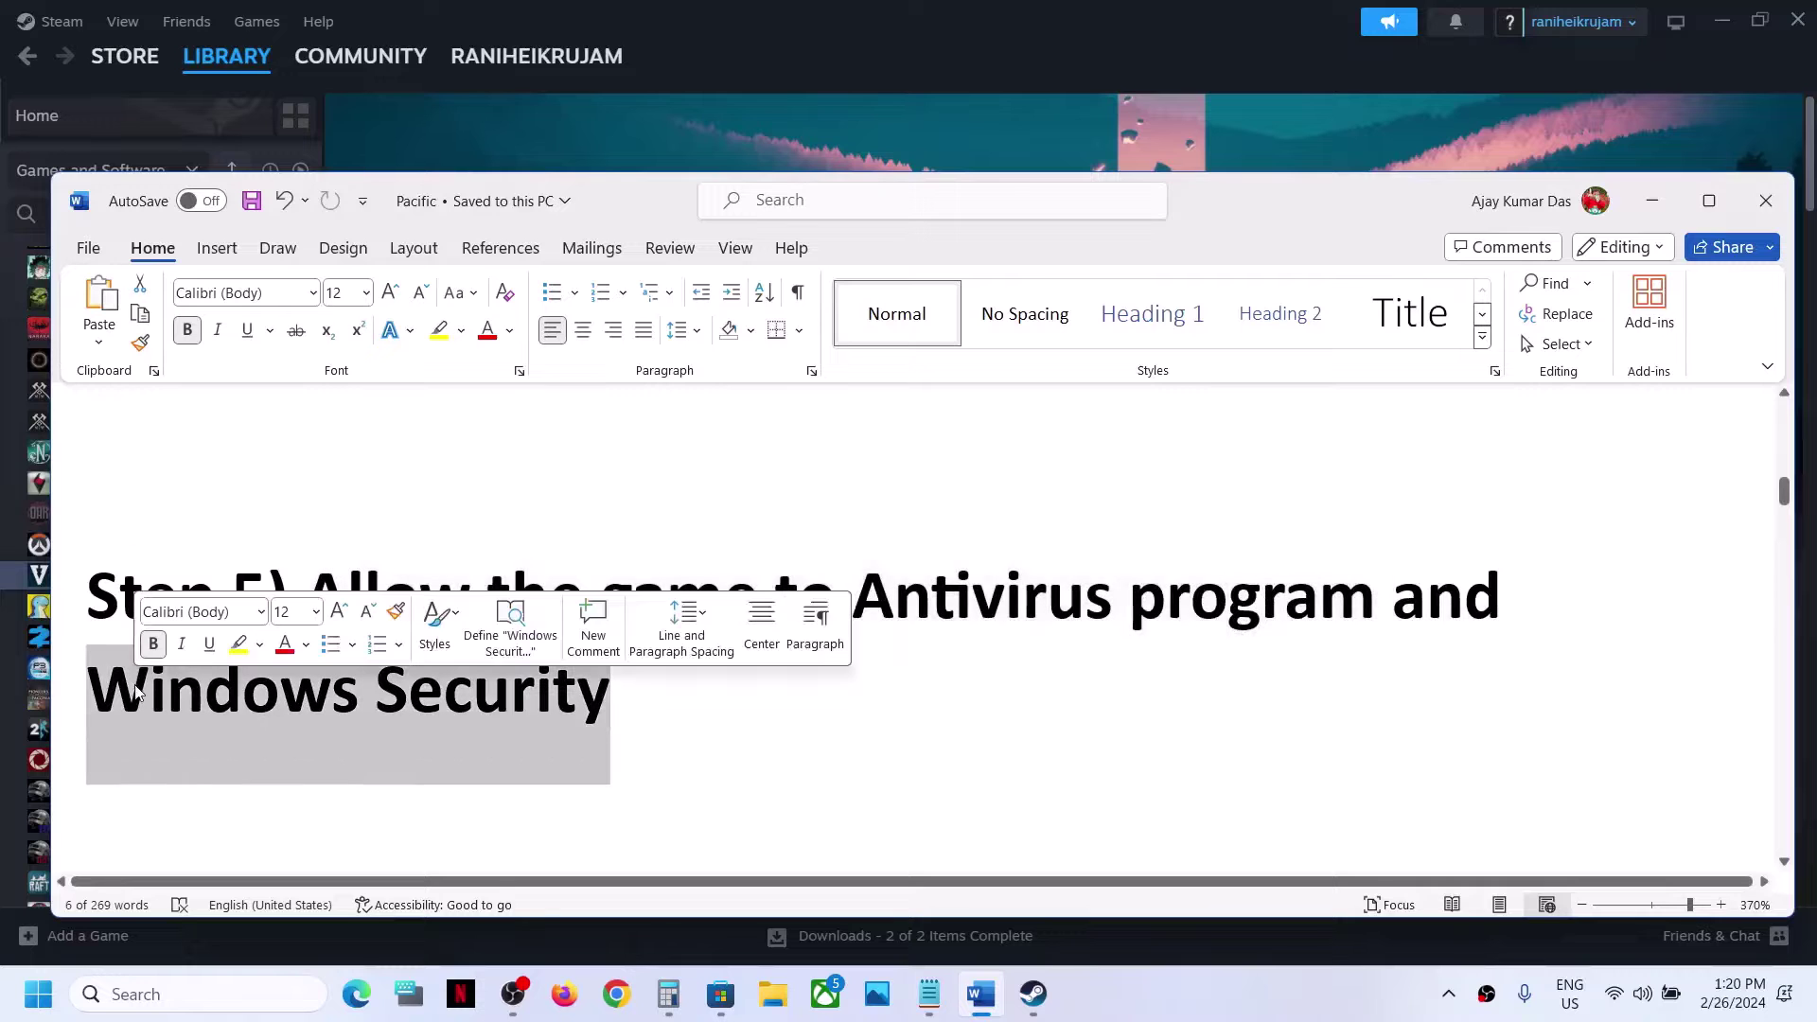
pyautogui.click(1651, 201)
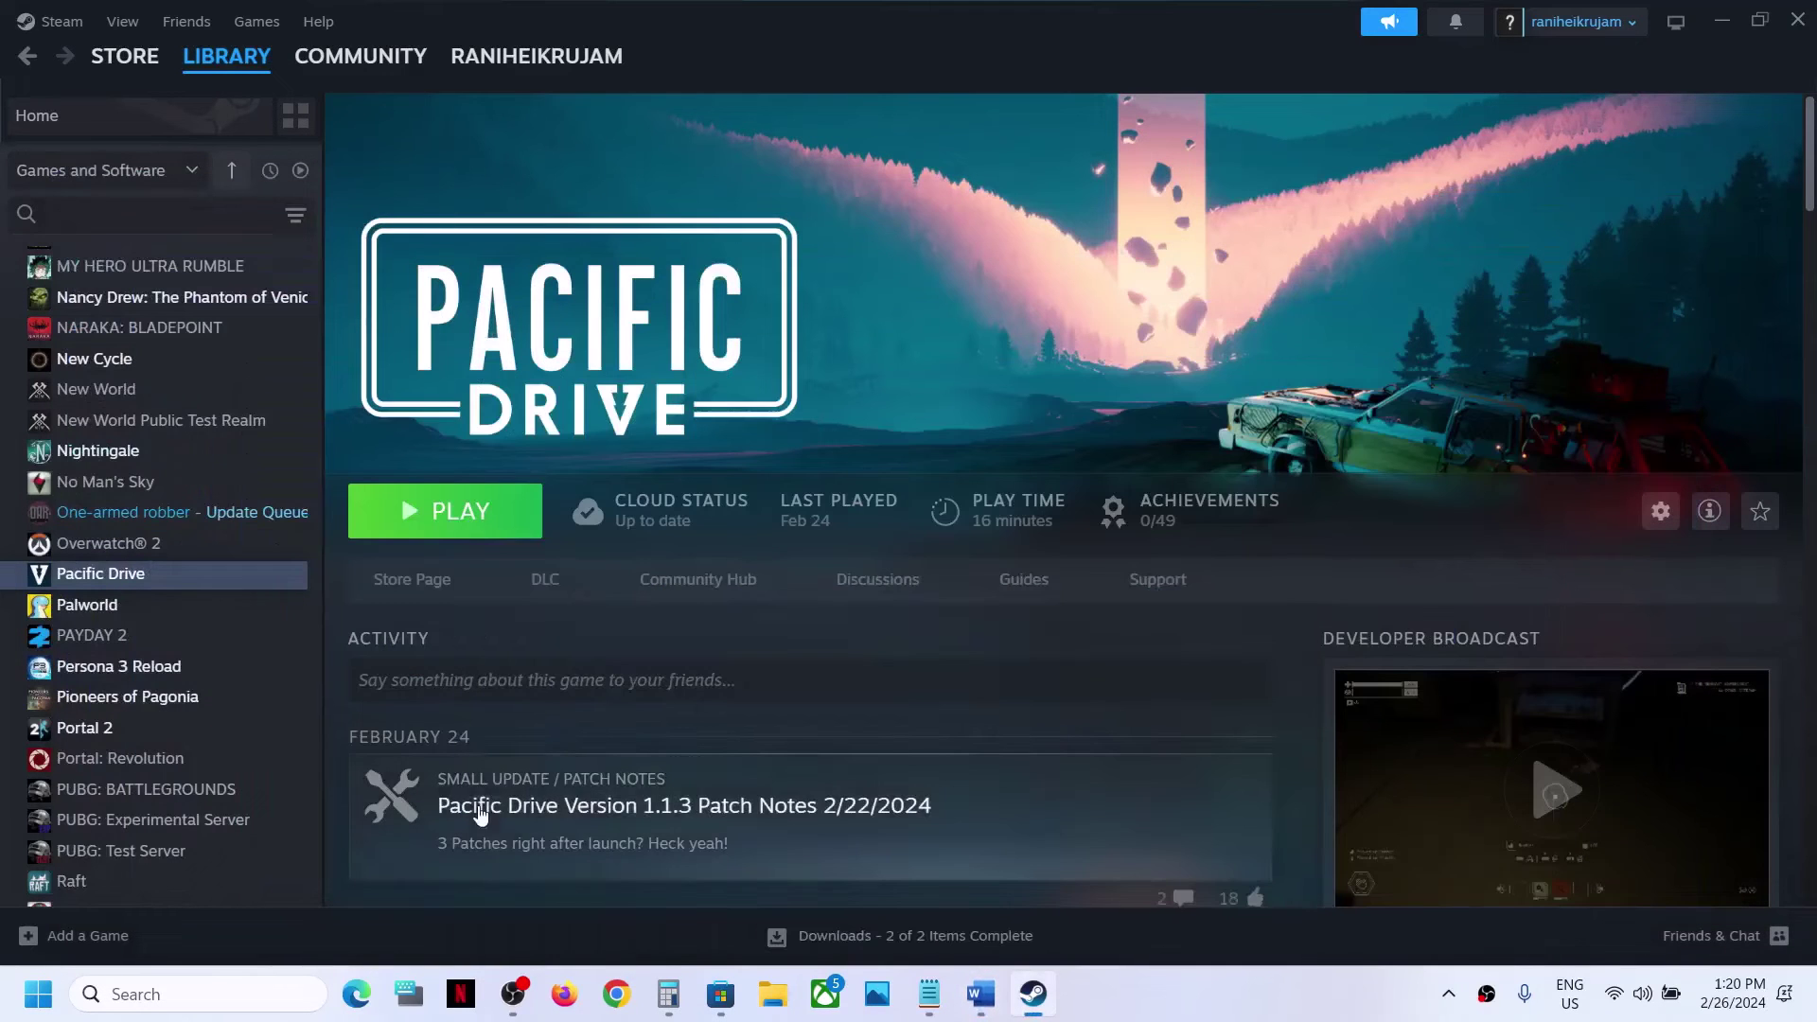
# Switch to Windows Settings and open Windows Security's ransomware protection list of apps allowed through Controlled folder access
pyautogui.press('super+i')
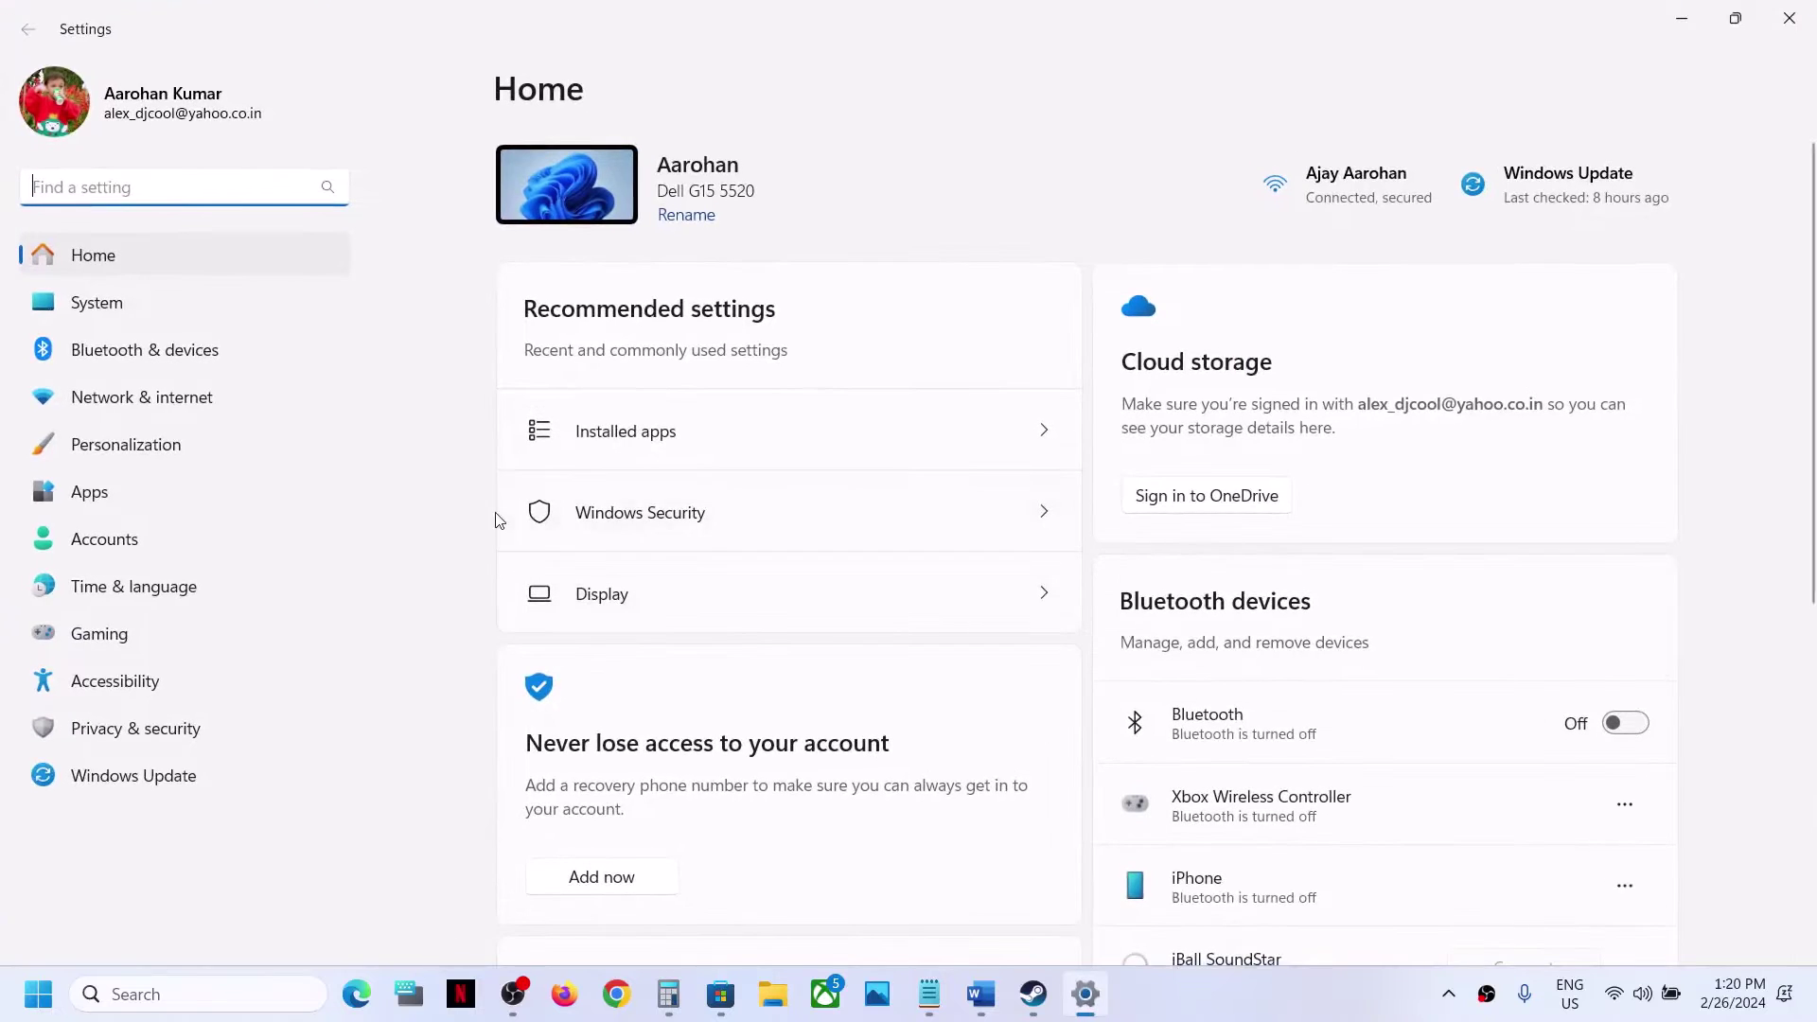
pyautogui.click(137, 747)
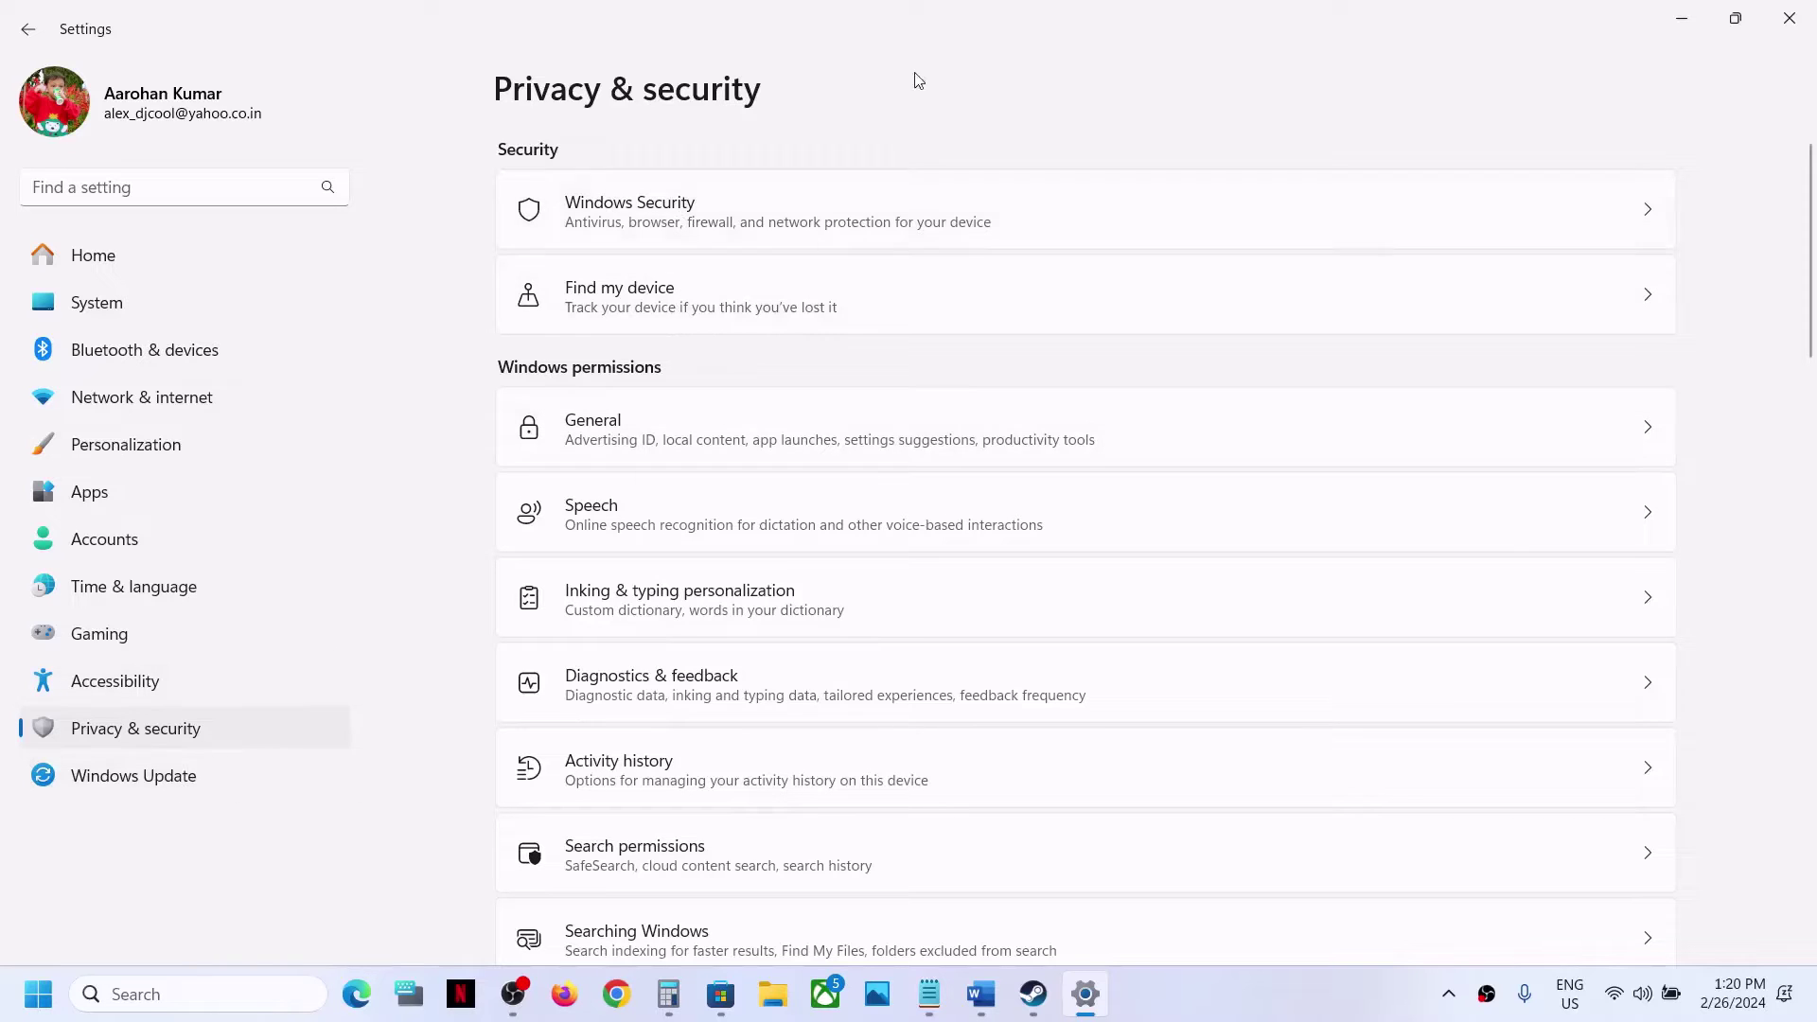
pyautogui.click(685, 224)
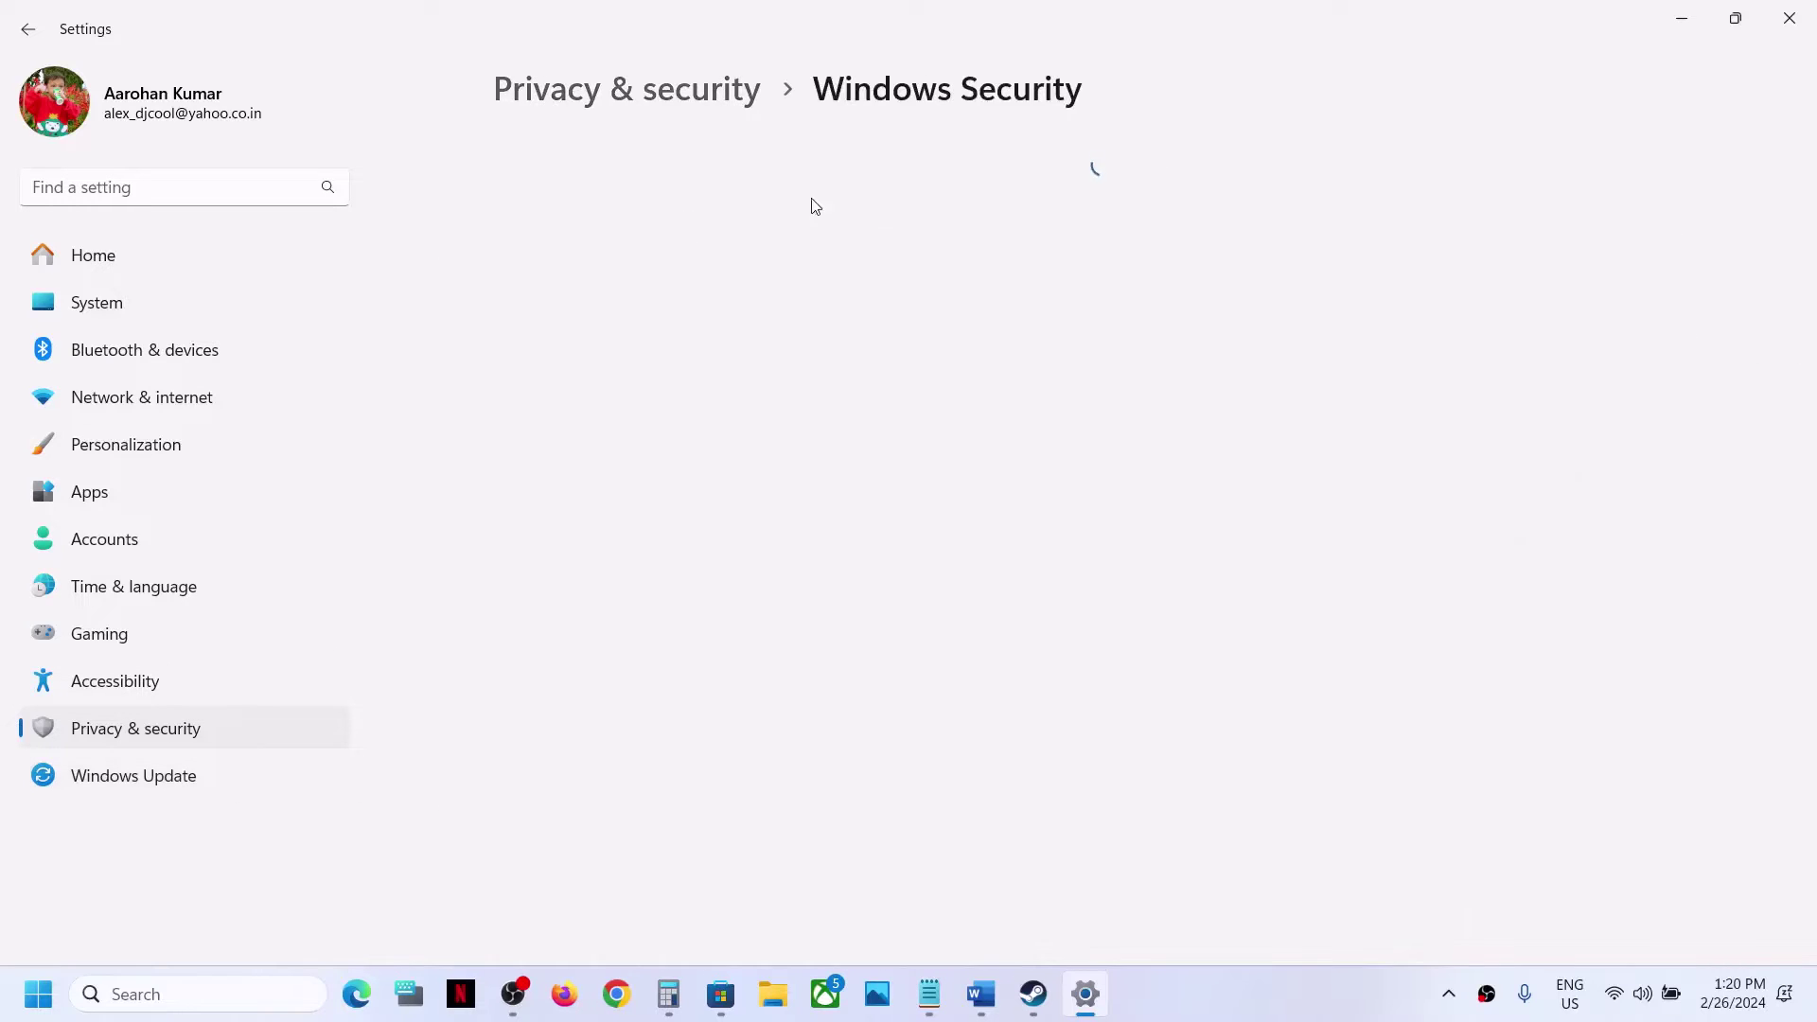
pyautogui.click(620, 380)
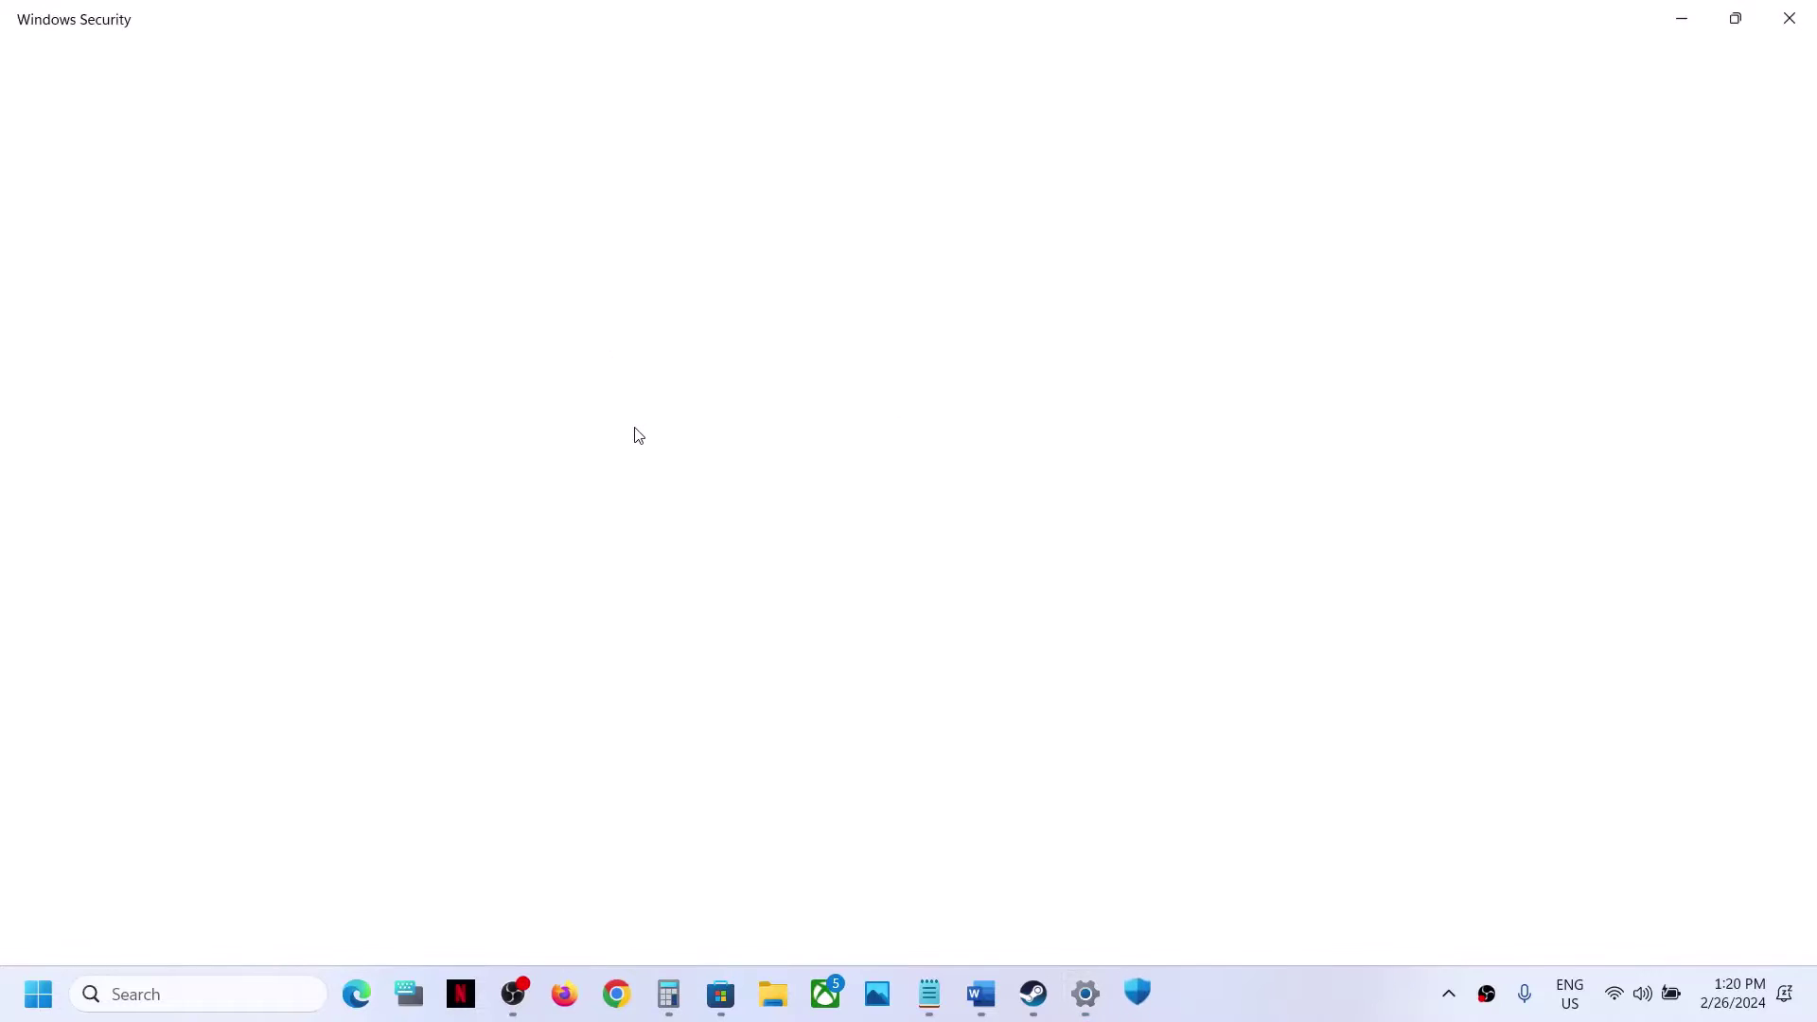
pyautogui.scroll(-3, 633, 434)
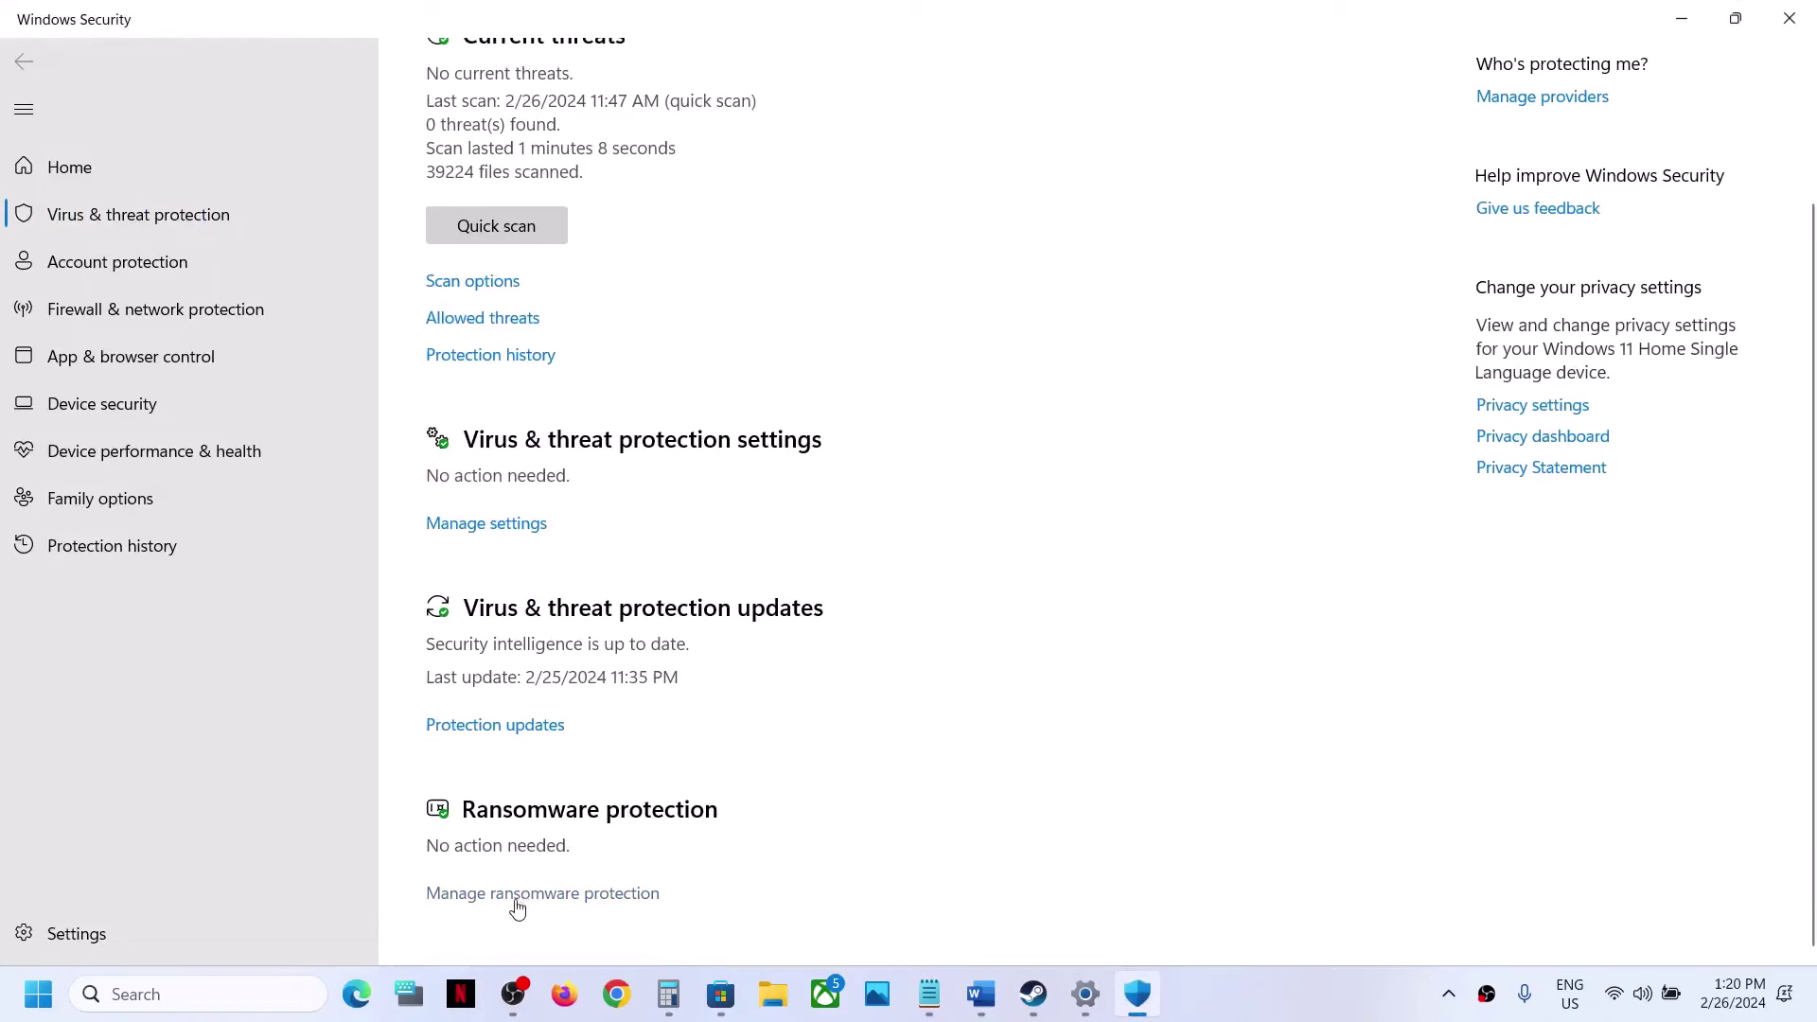
pyautogui.click(577, 897)
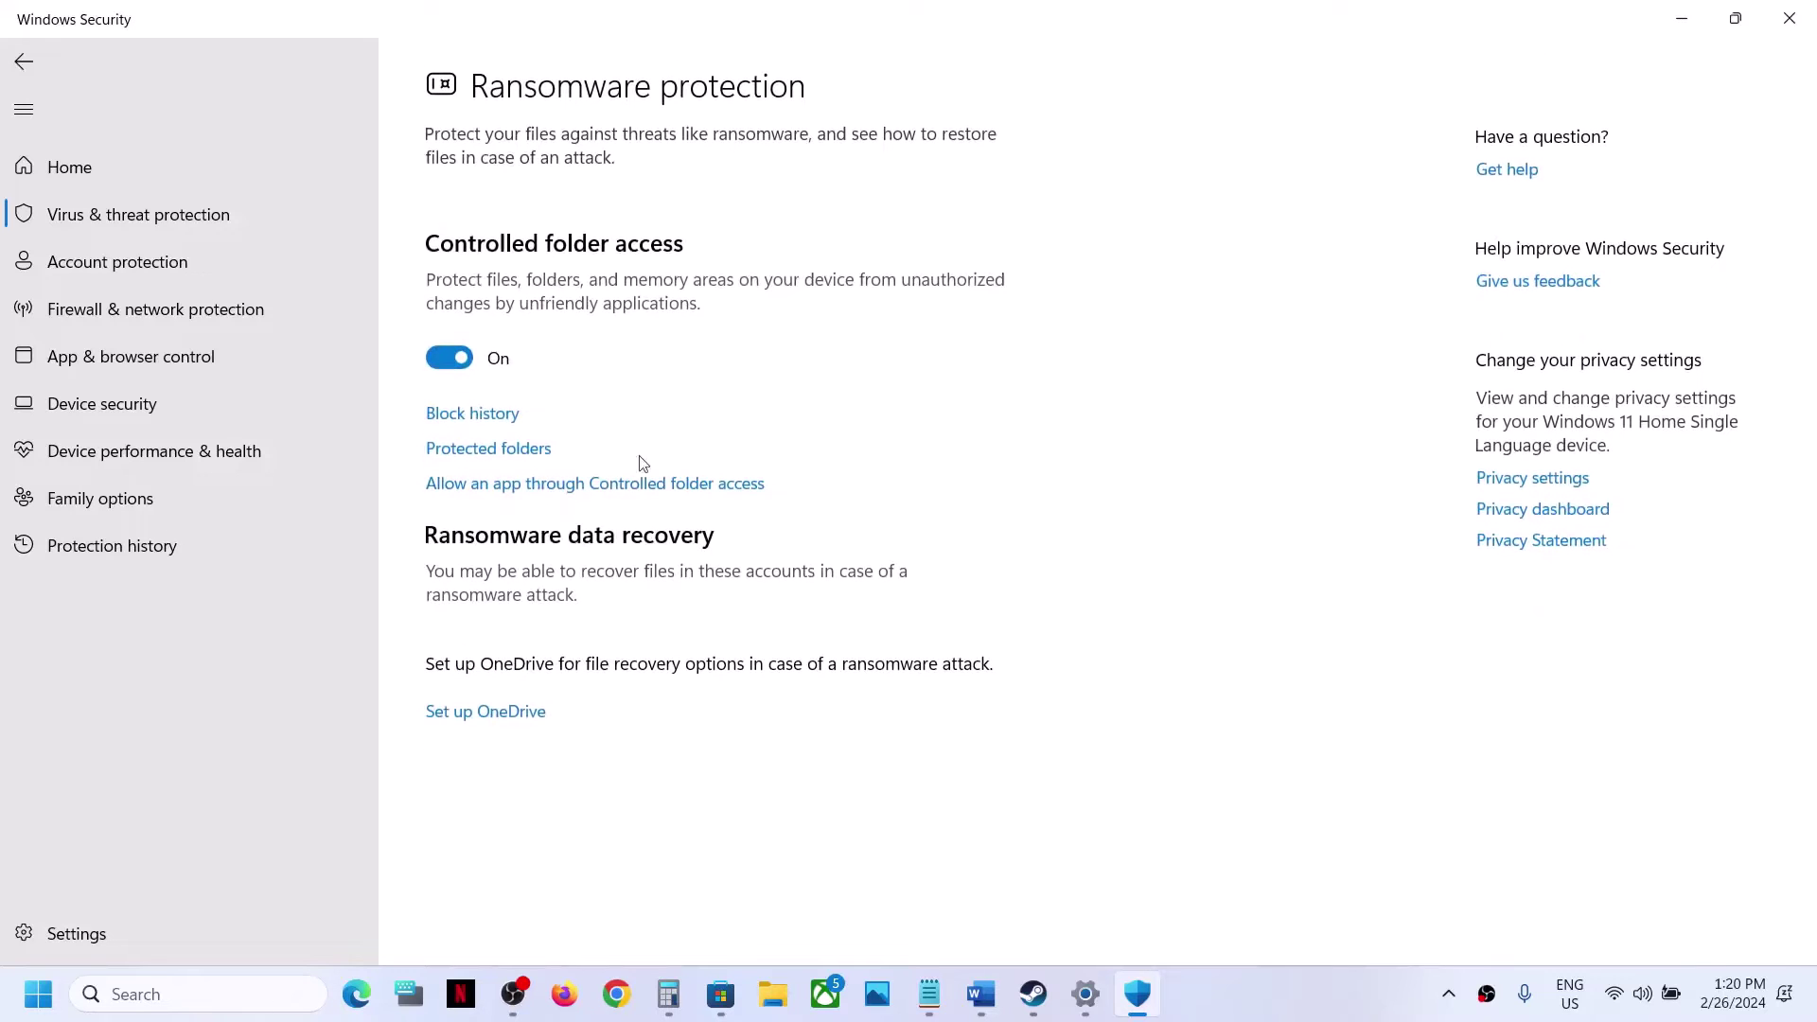
pyautogui.click(618, 484)
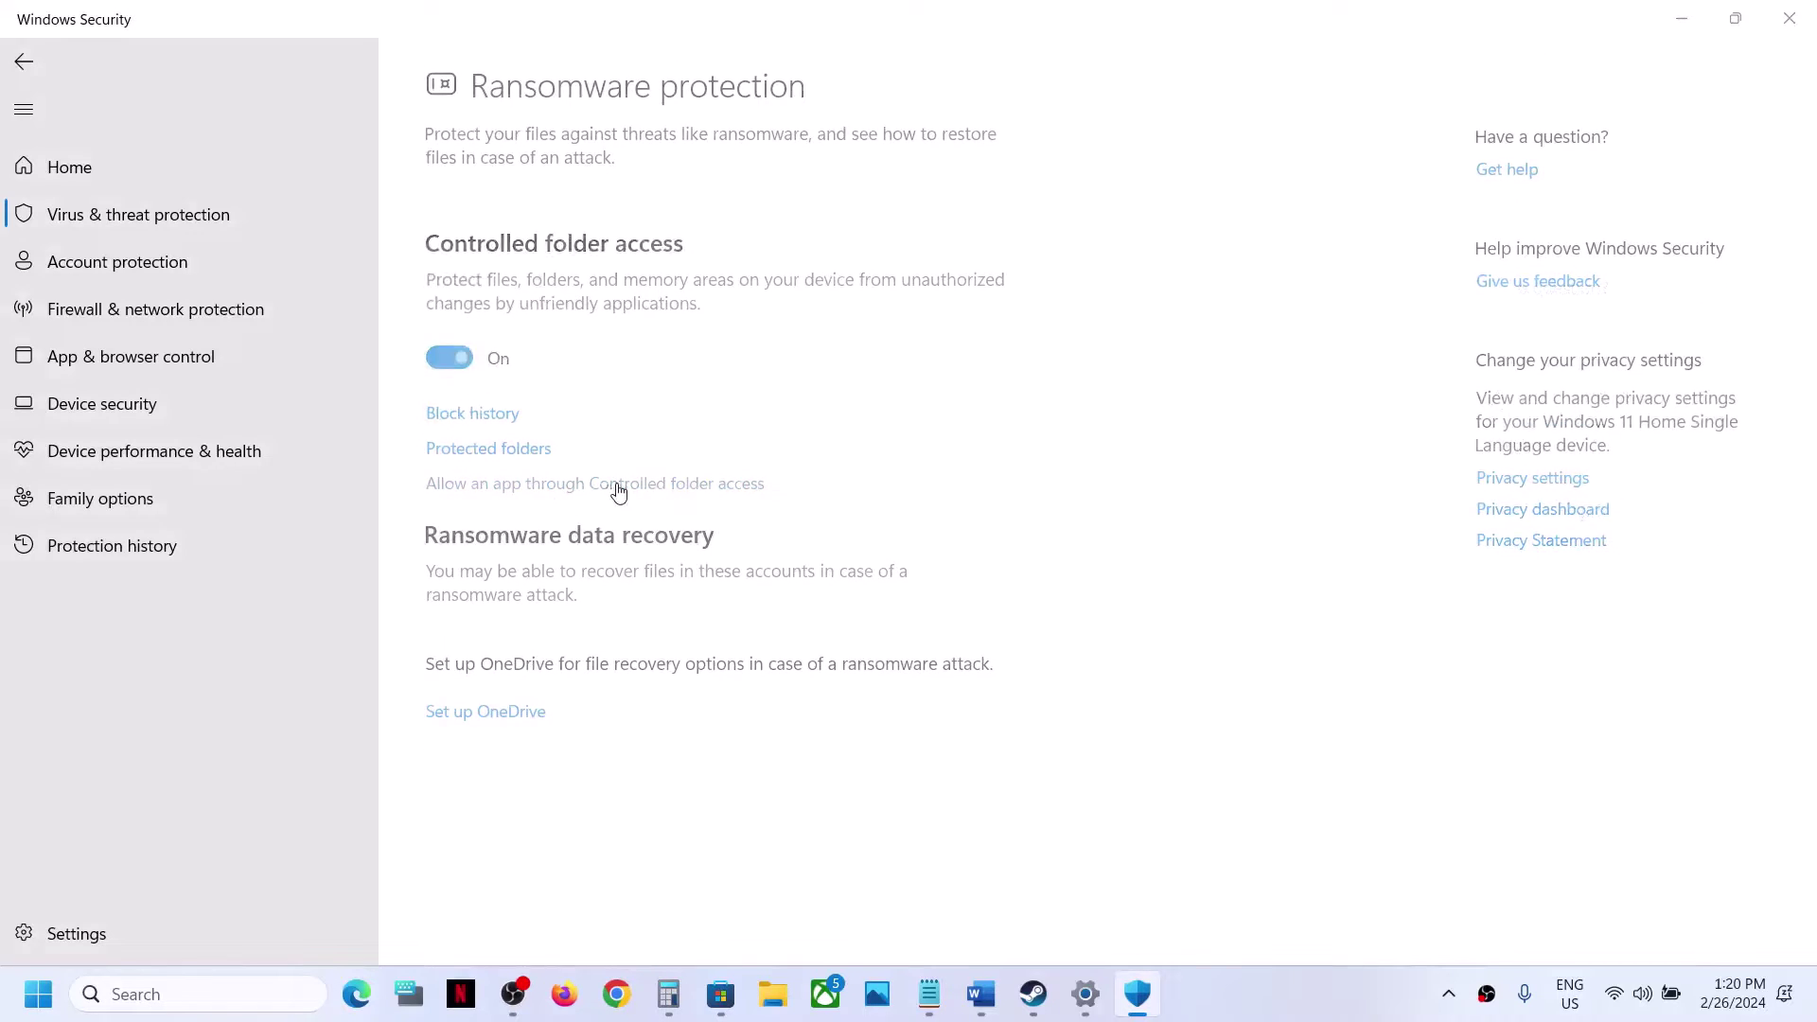
# Start adding an allowed app and browse to C:\Program Files (x86)\Steam\steamapps\common
pyautogui.scroll(-4, 855, 705)
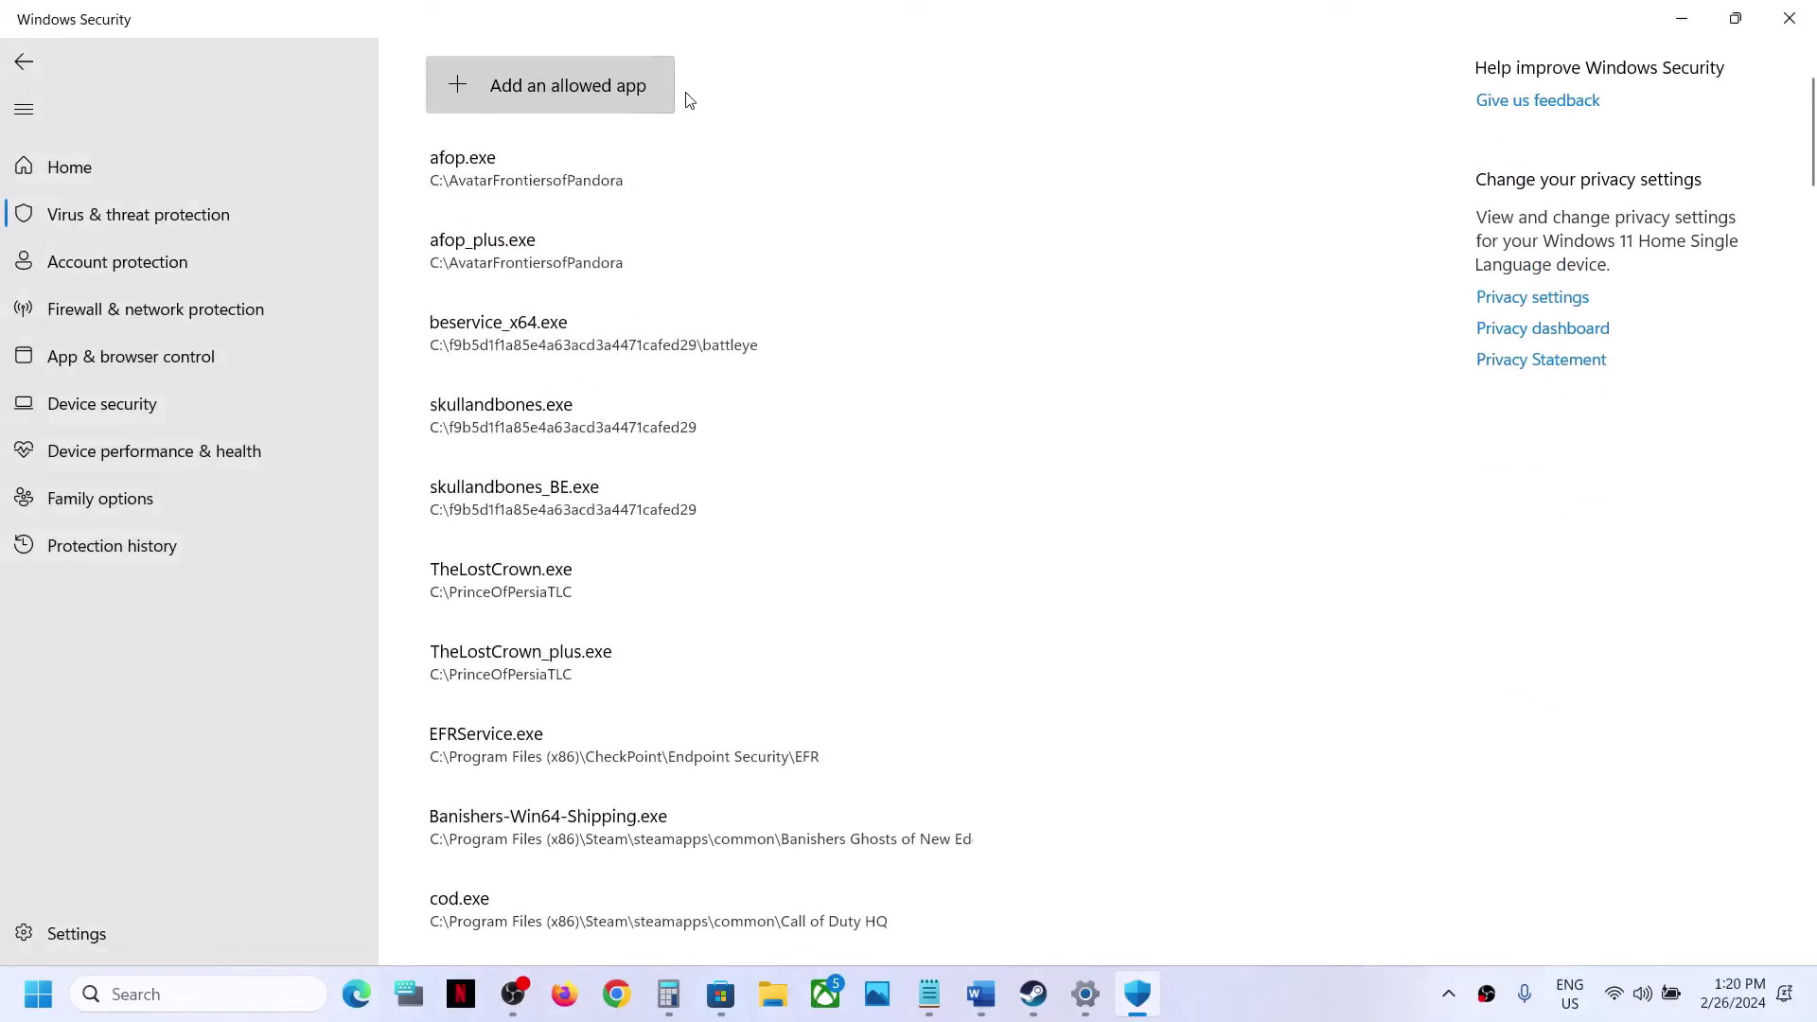
pyautogui.click(622, 99)
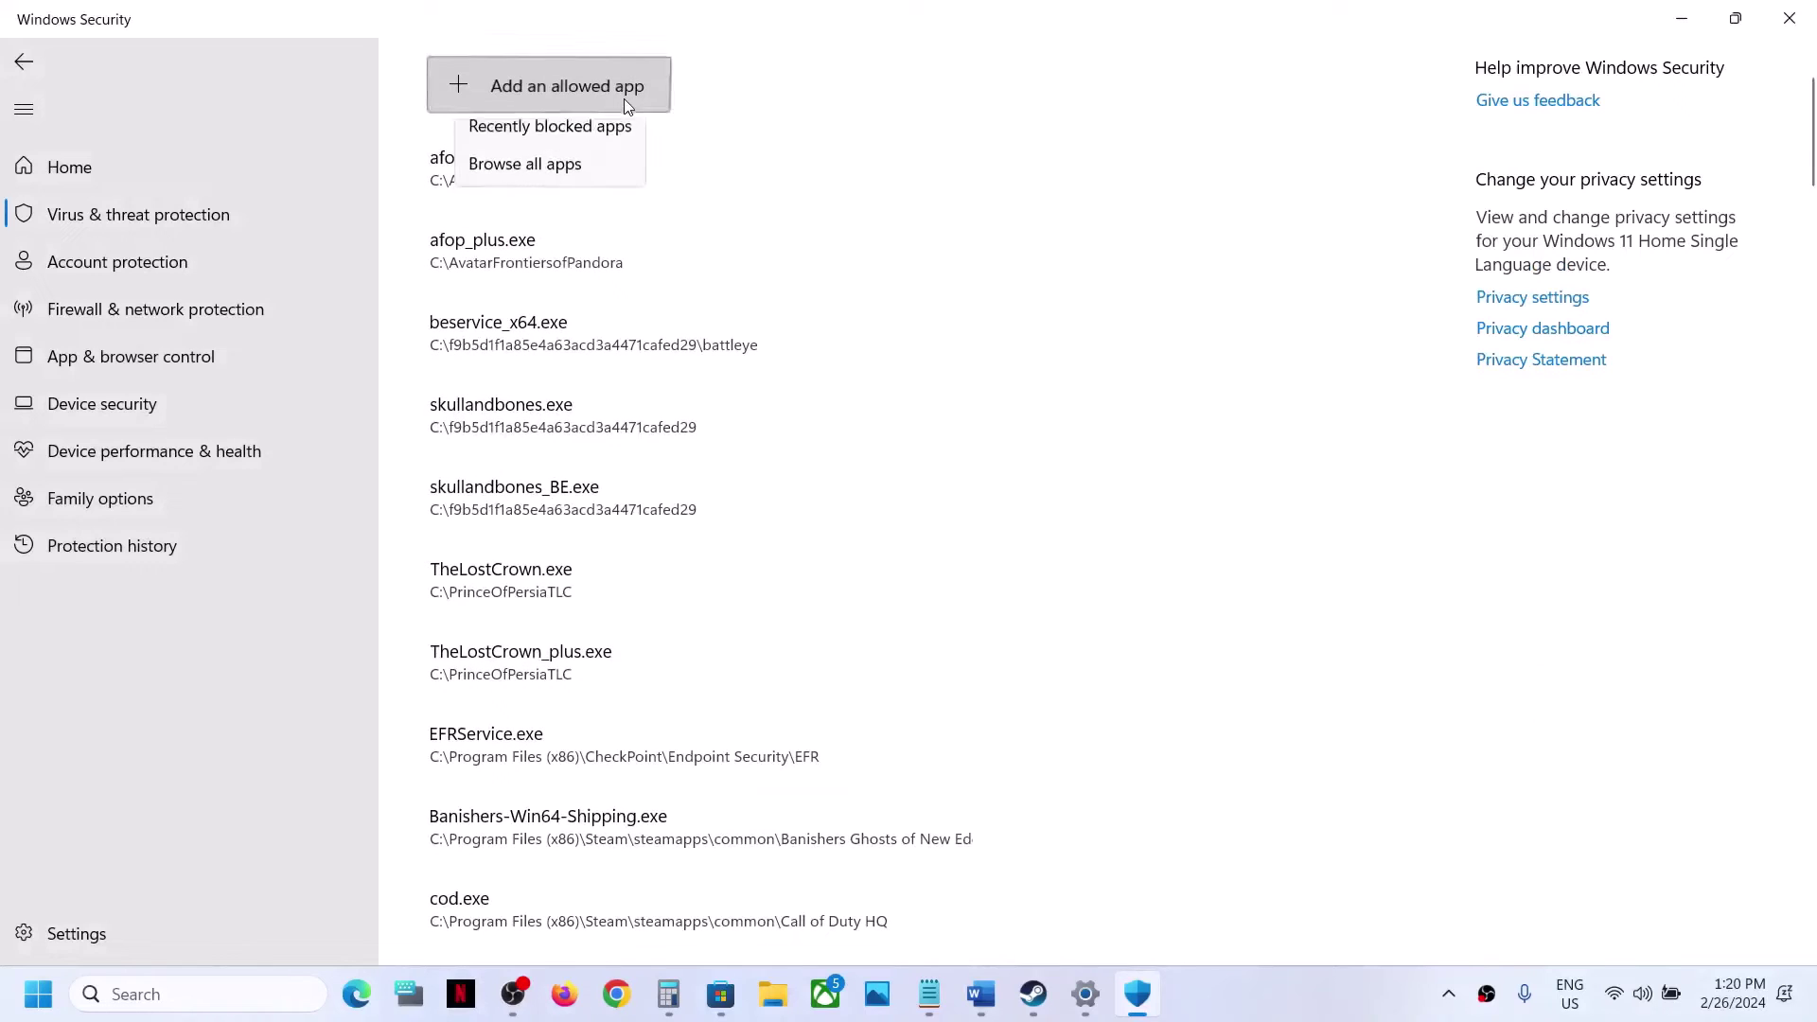
pyautogui.click(573, 189)
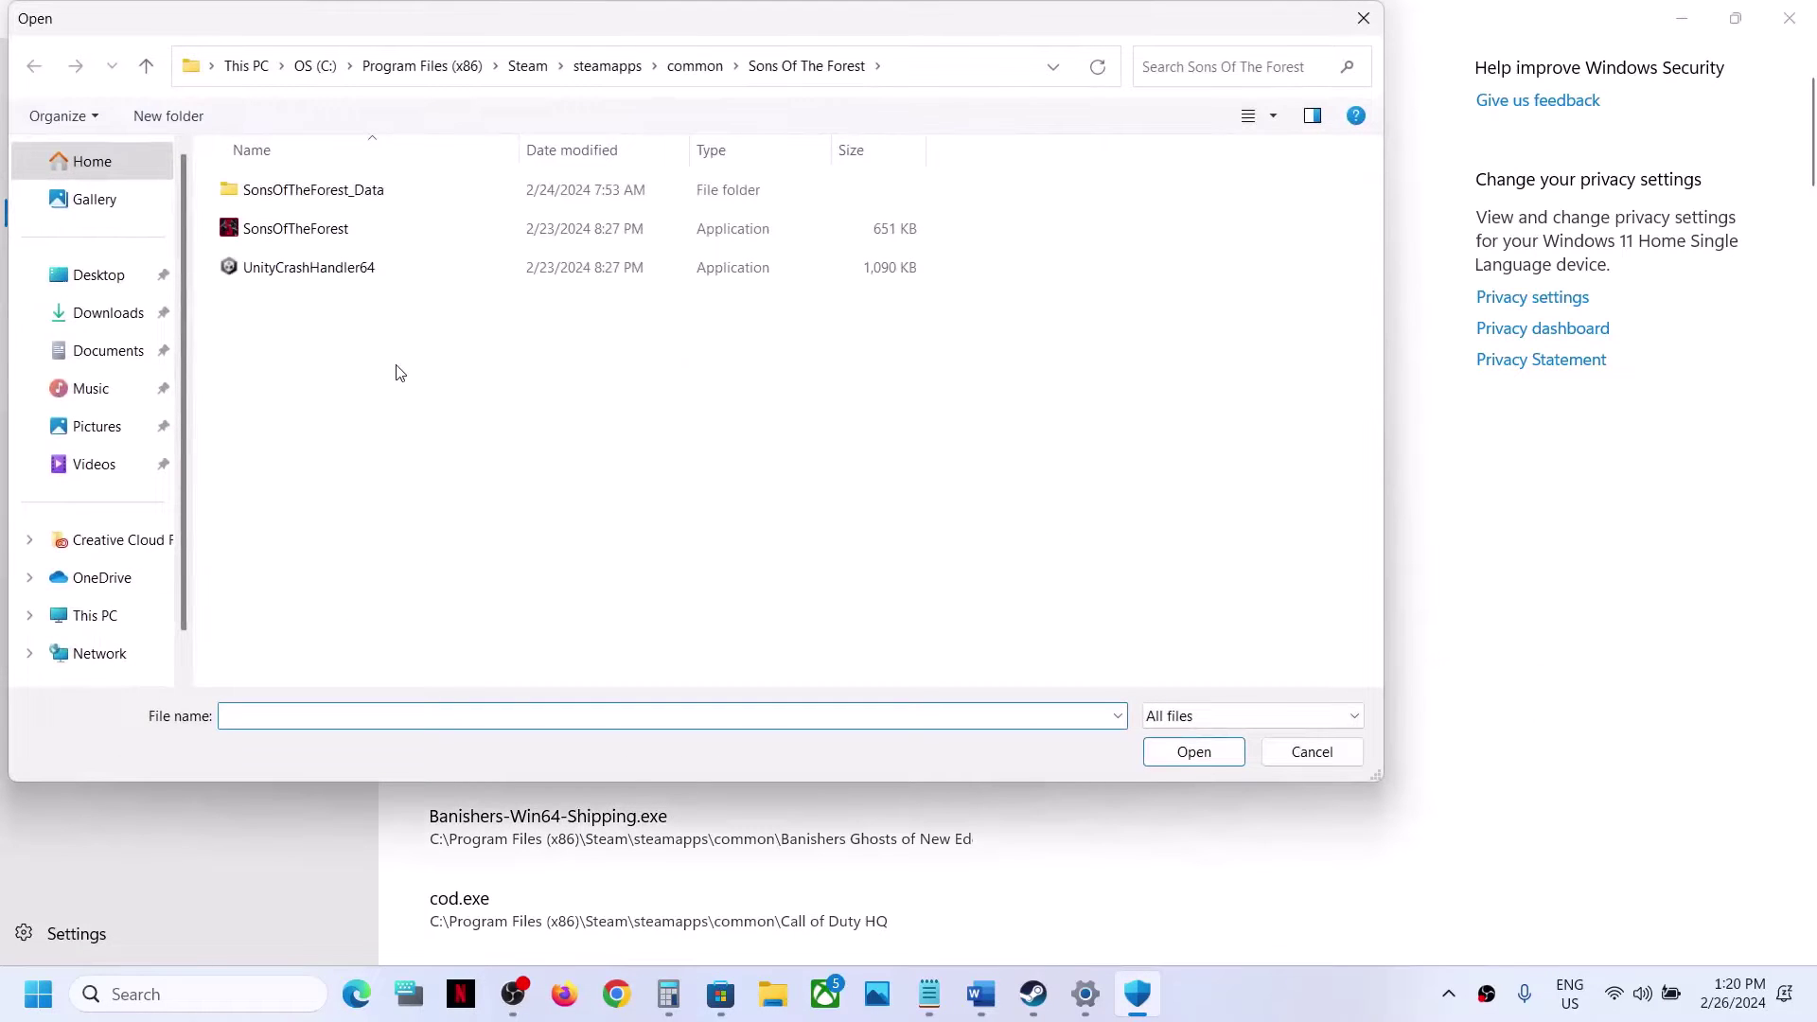
pyautogui.click(95, 615)
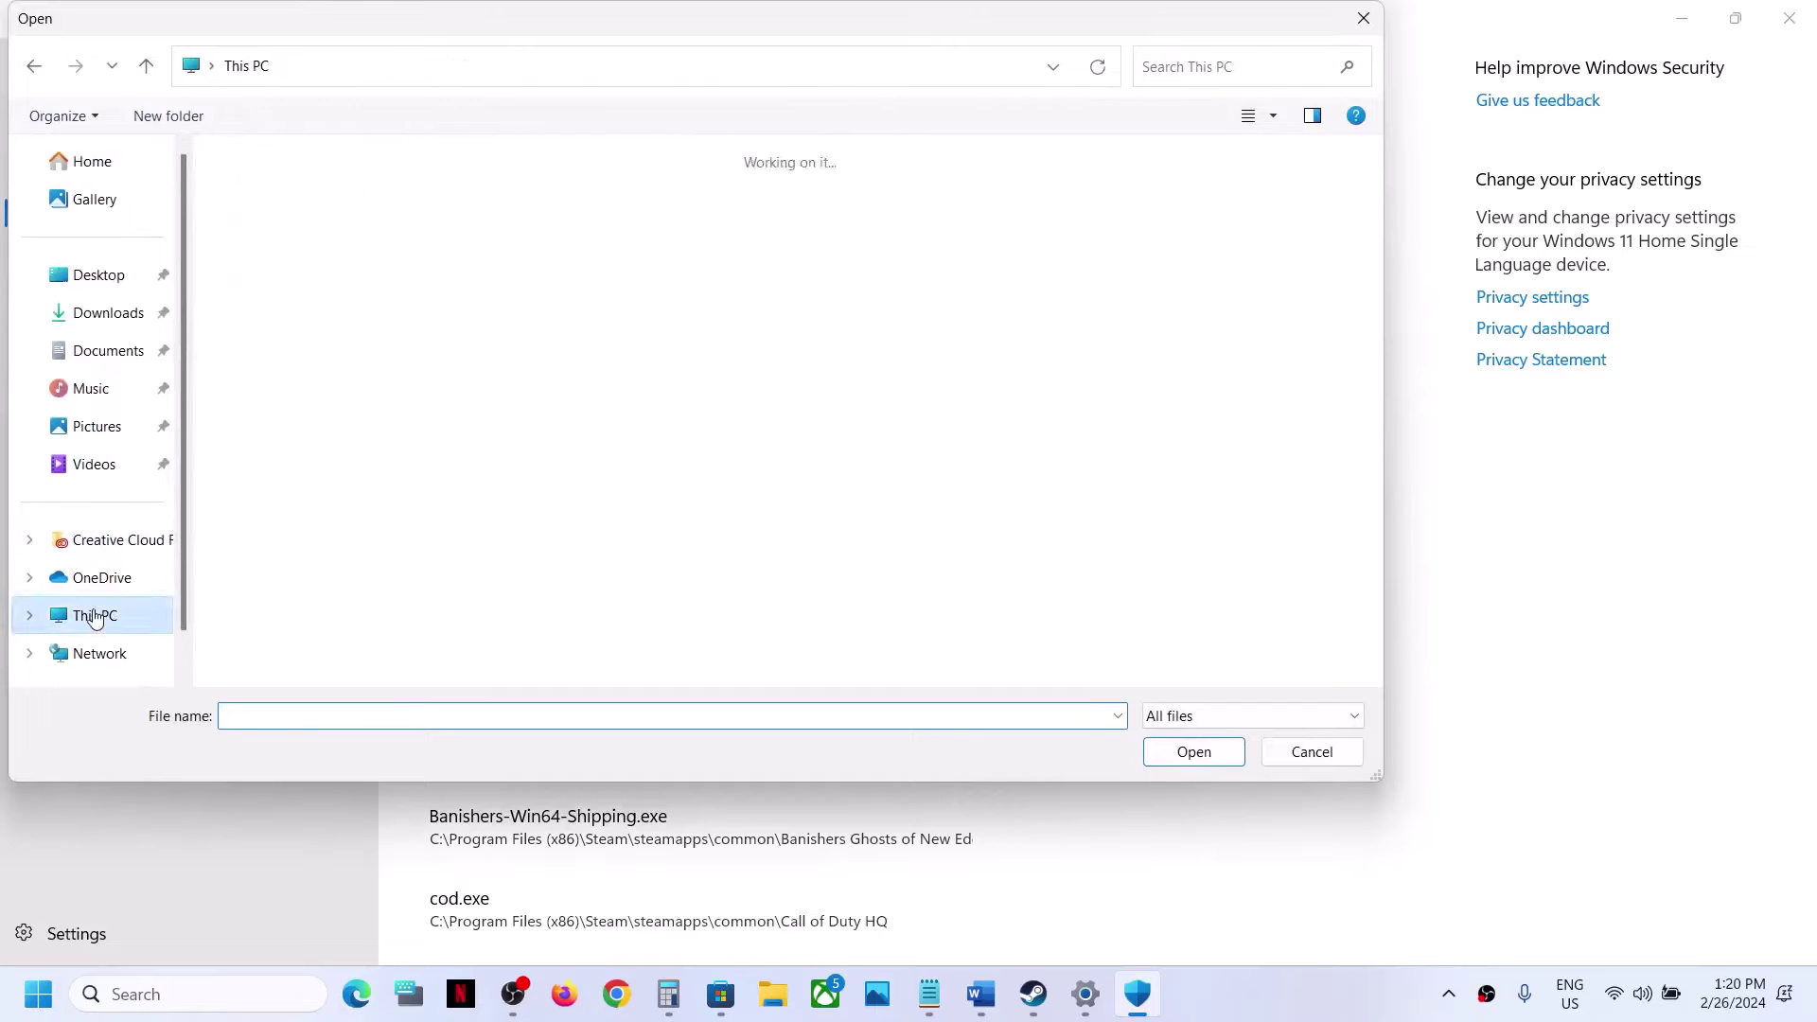
pyautogui.doubleClick(384, 204)
pyautogui.scroll(-2, 353, 288)
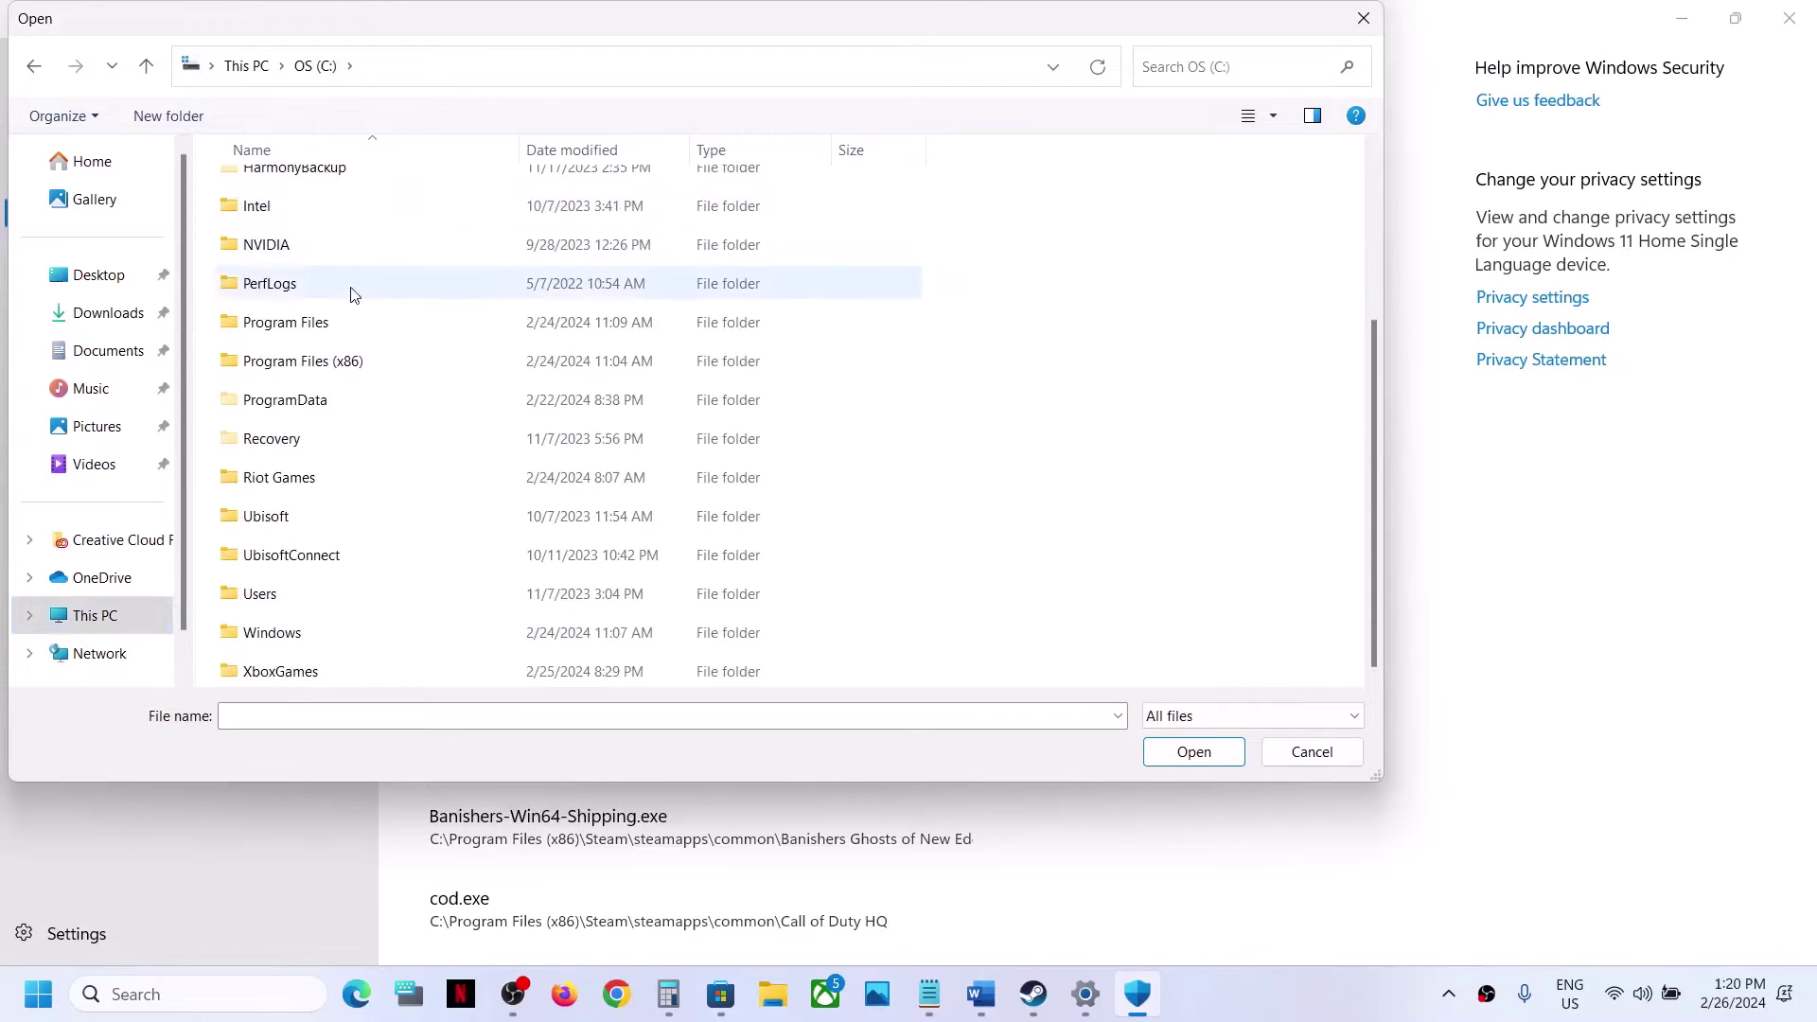
pyautogui.click(321, 361)
pyautogui.doubleClick(322, 361)
pyautogui.press('s')
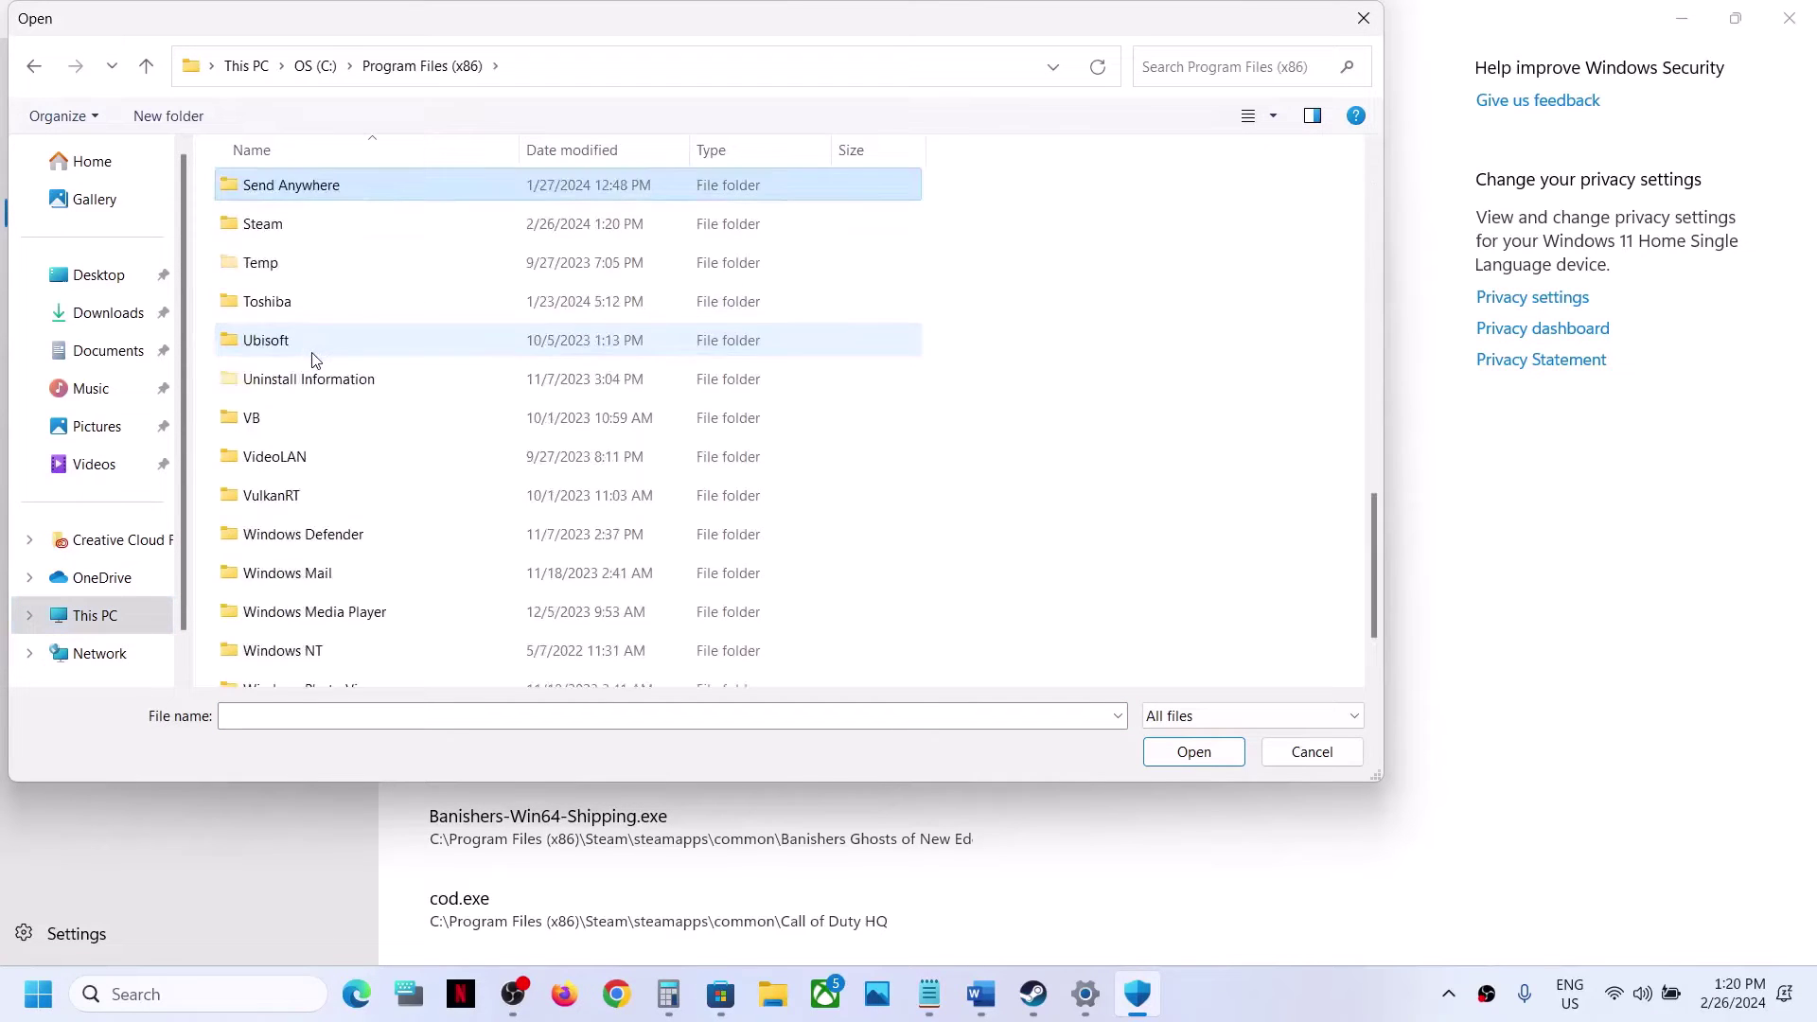
pyautogui.doubleClick(315, 236)
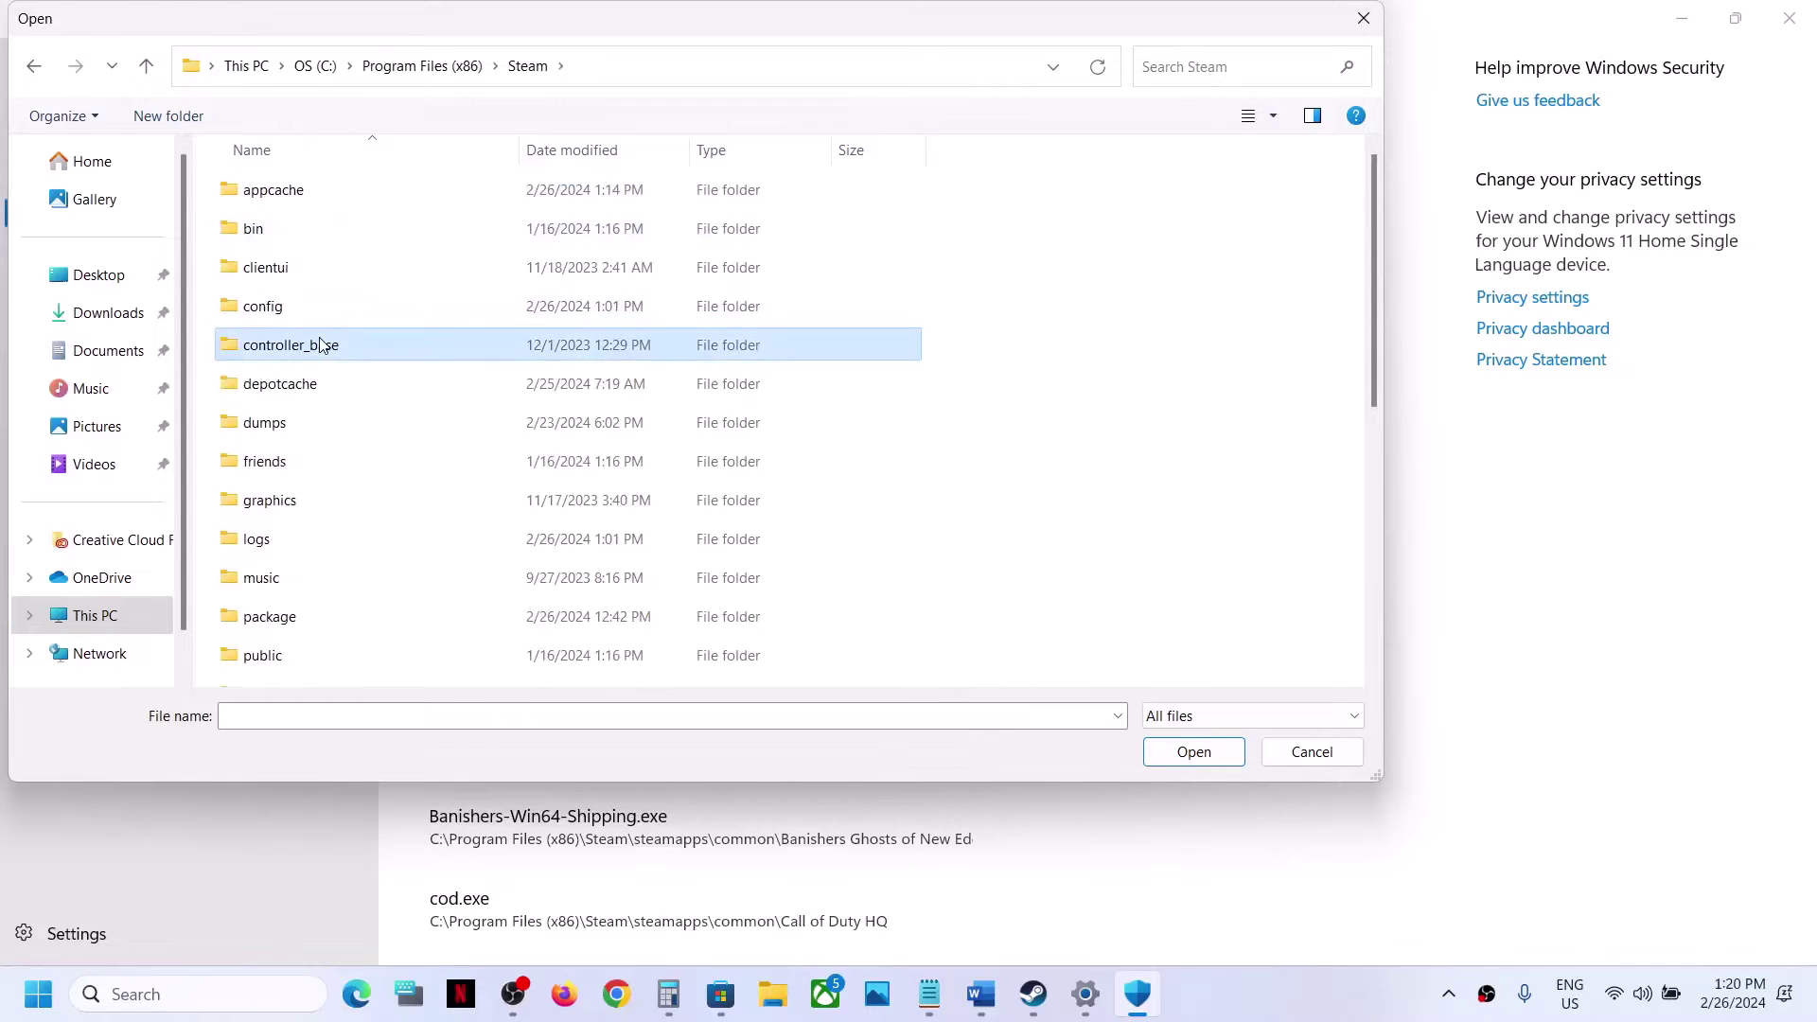
pyautogui.press('s')
pyautogui.click(285, 253)
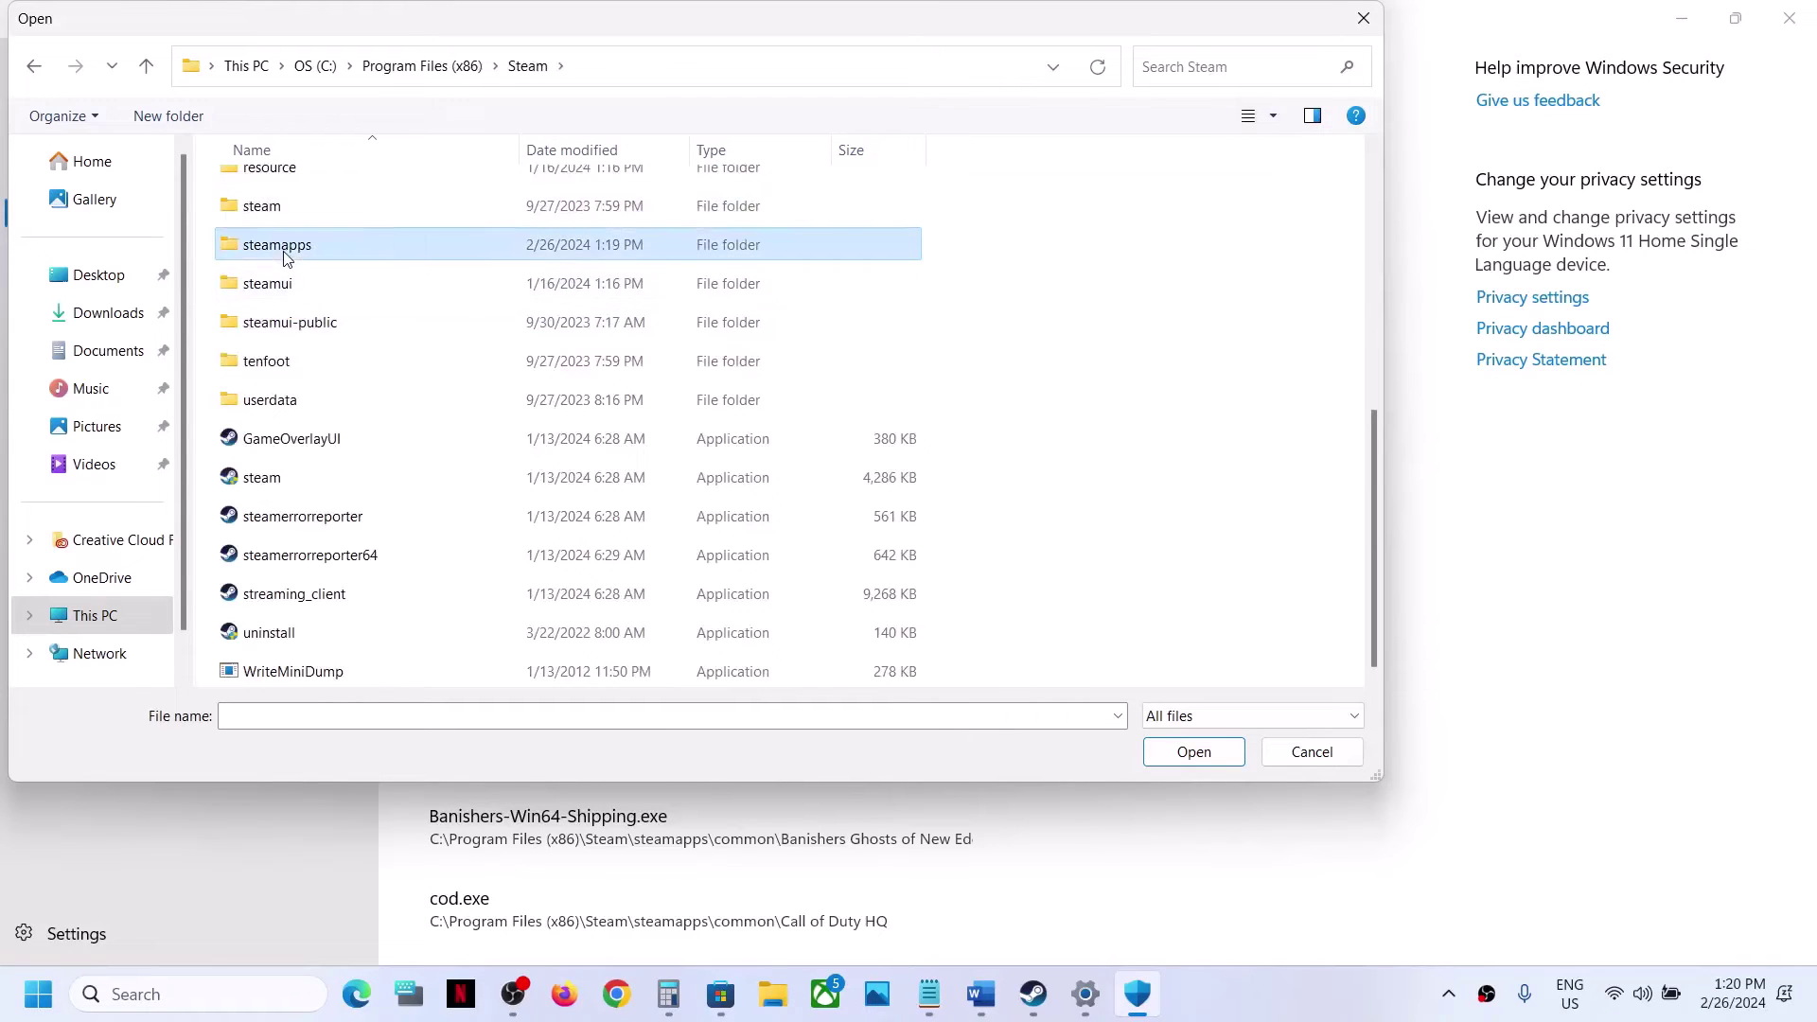
pyautogui.doubleClick(304, 252)
pyautogui.doubleClick(304, 202)
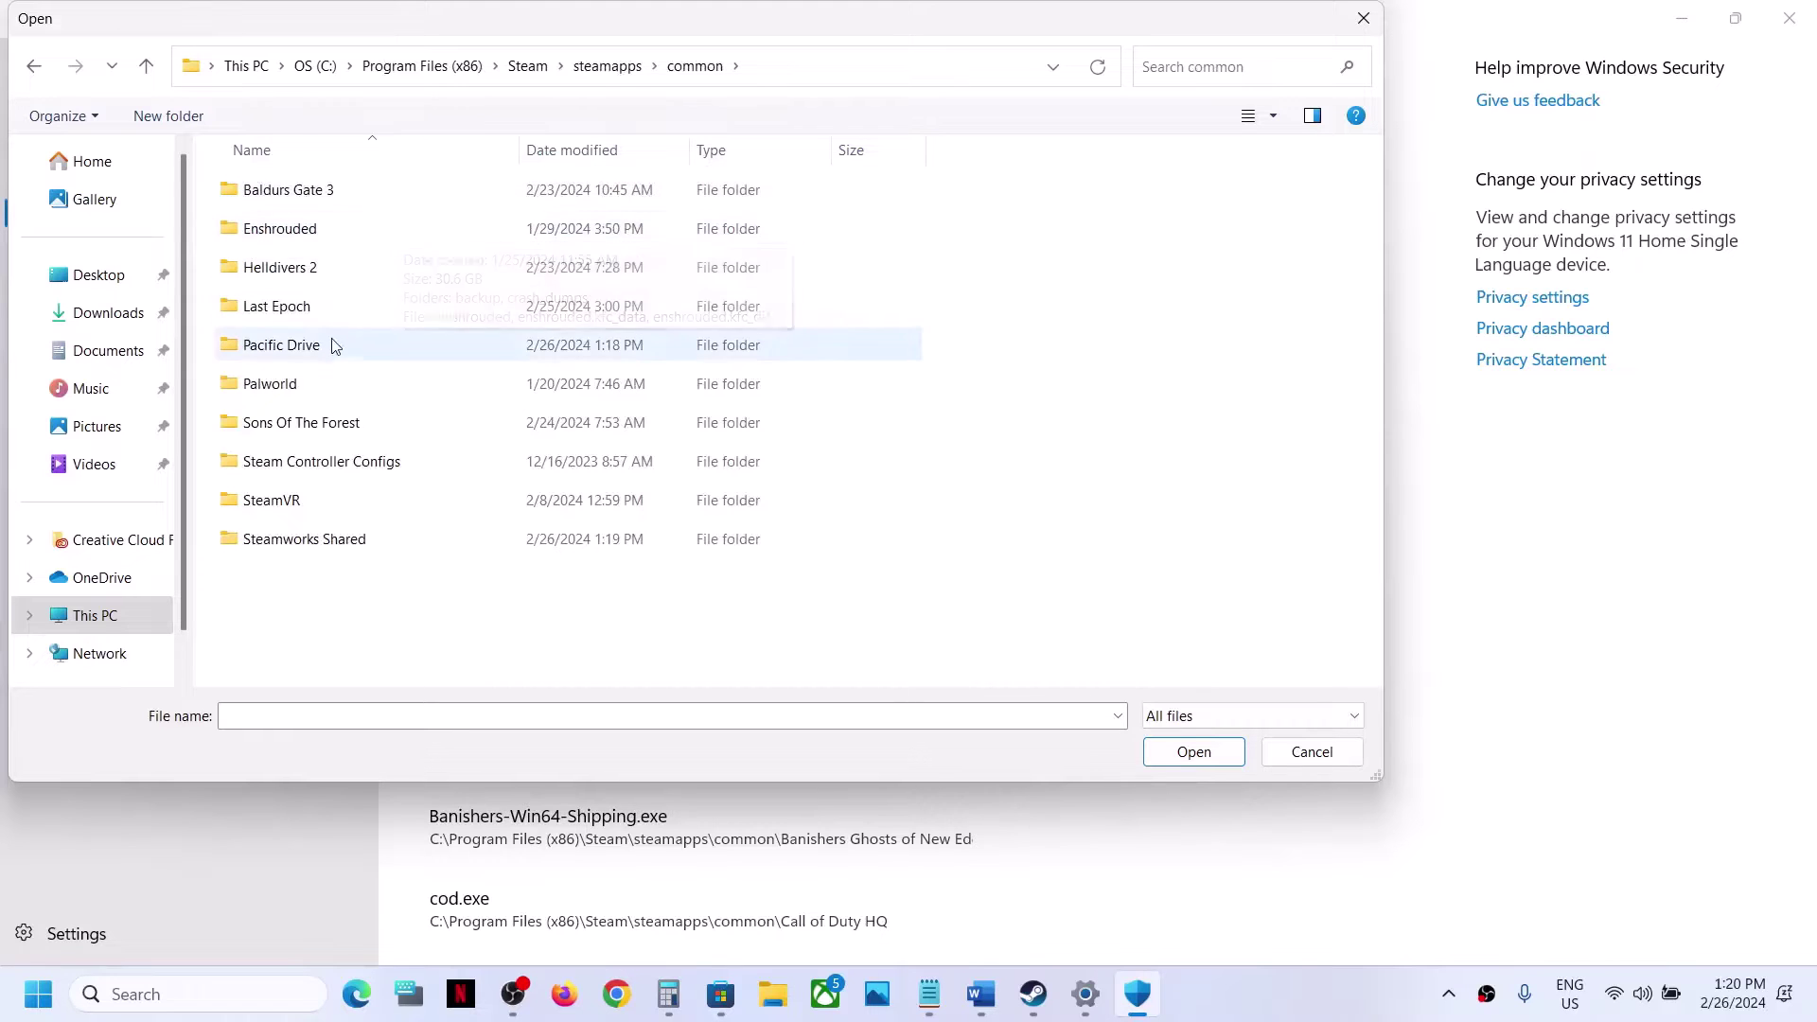
# Allow the PenDriverPro application from the Pacific Drive folder through Controlled folder access
pyautogui.doubleClick(303, 347)
pyautogui.click(305, 269)
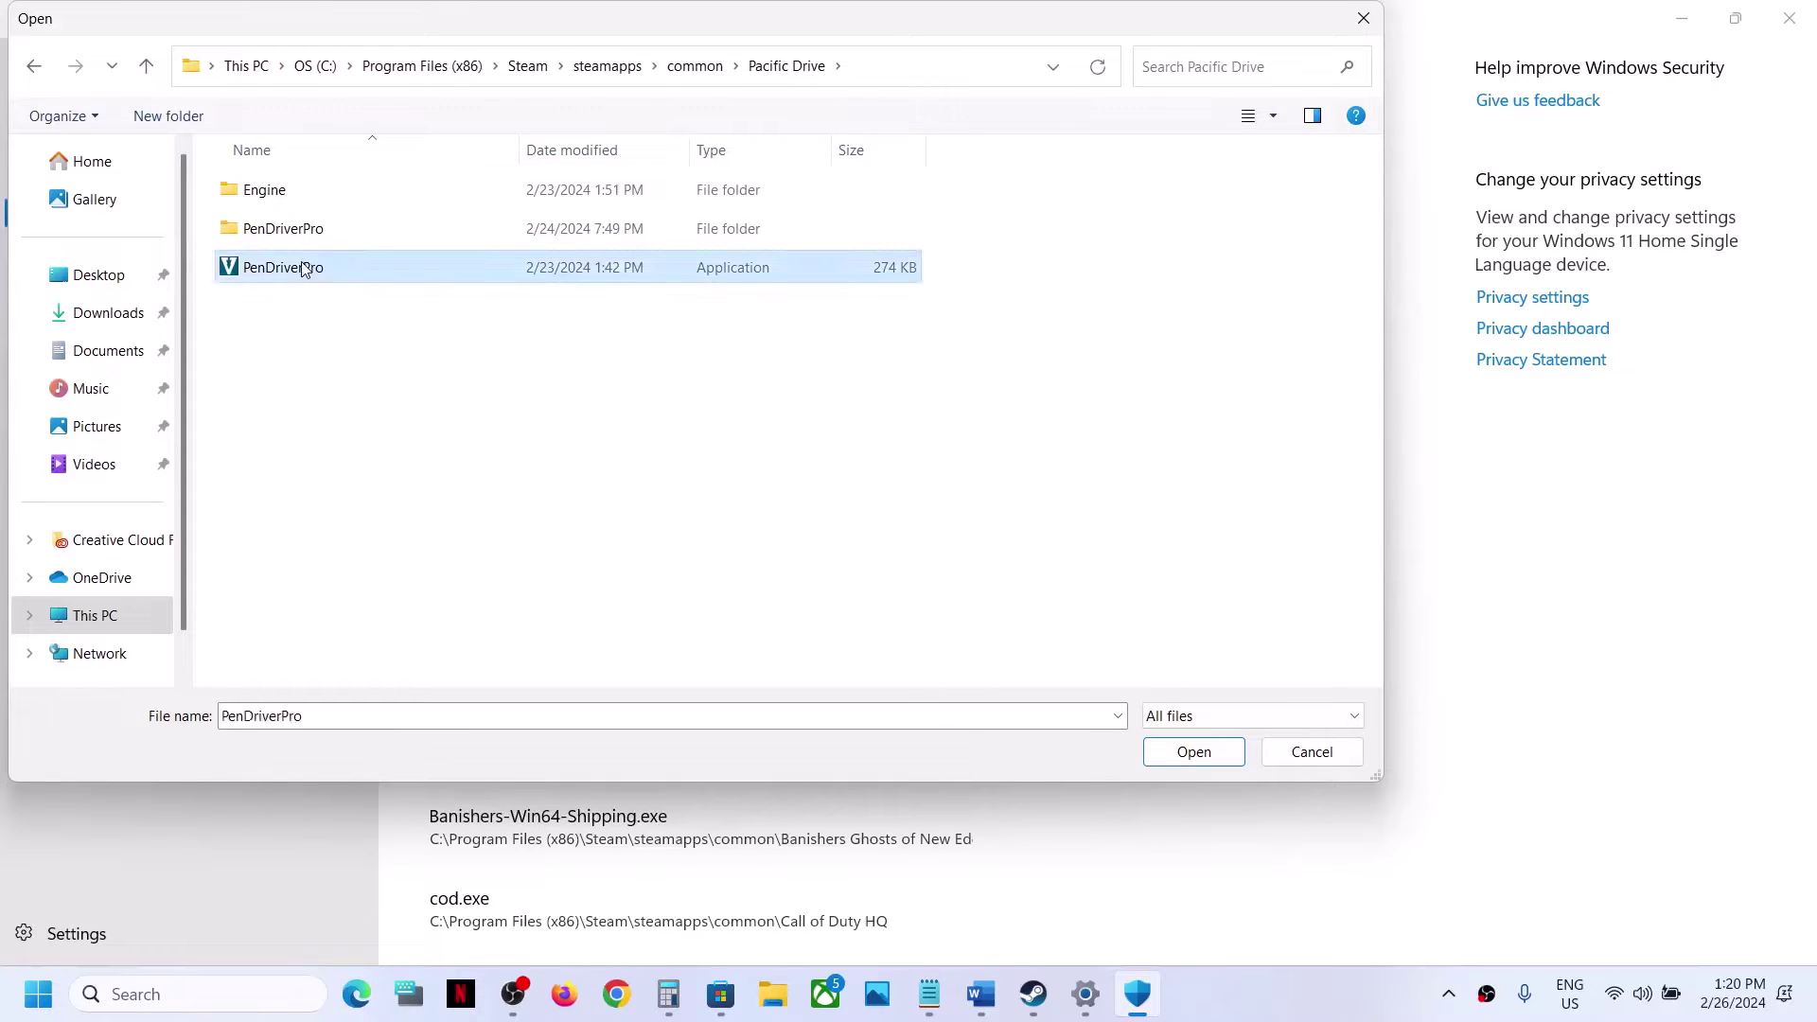
pyautogui.click(1180, 754)
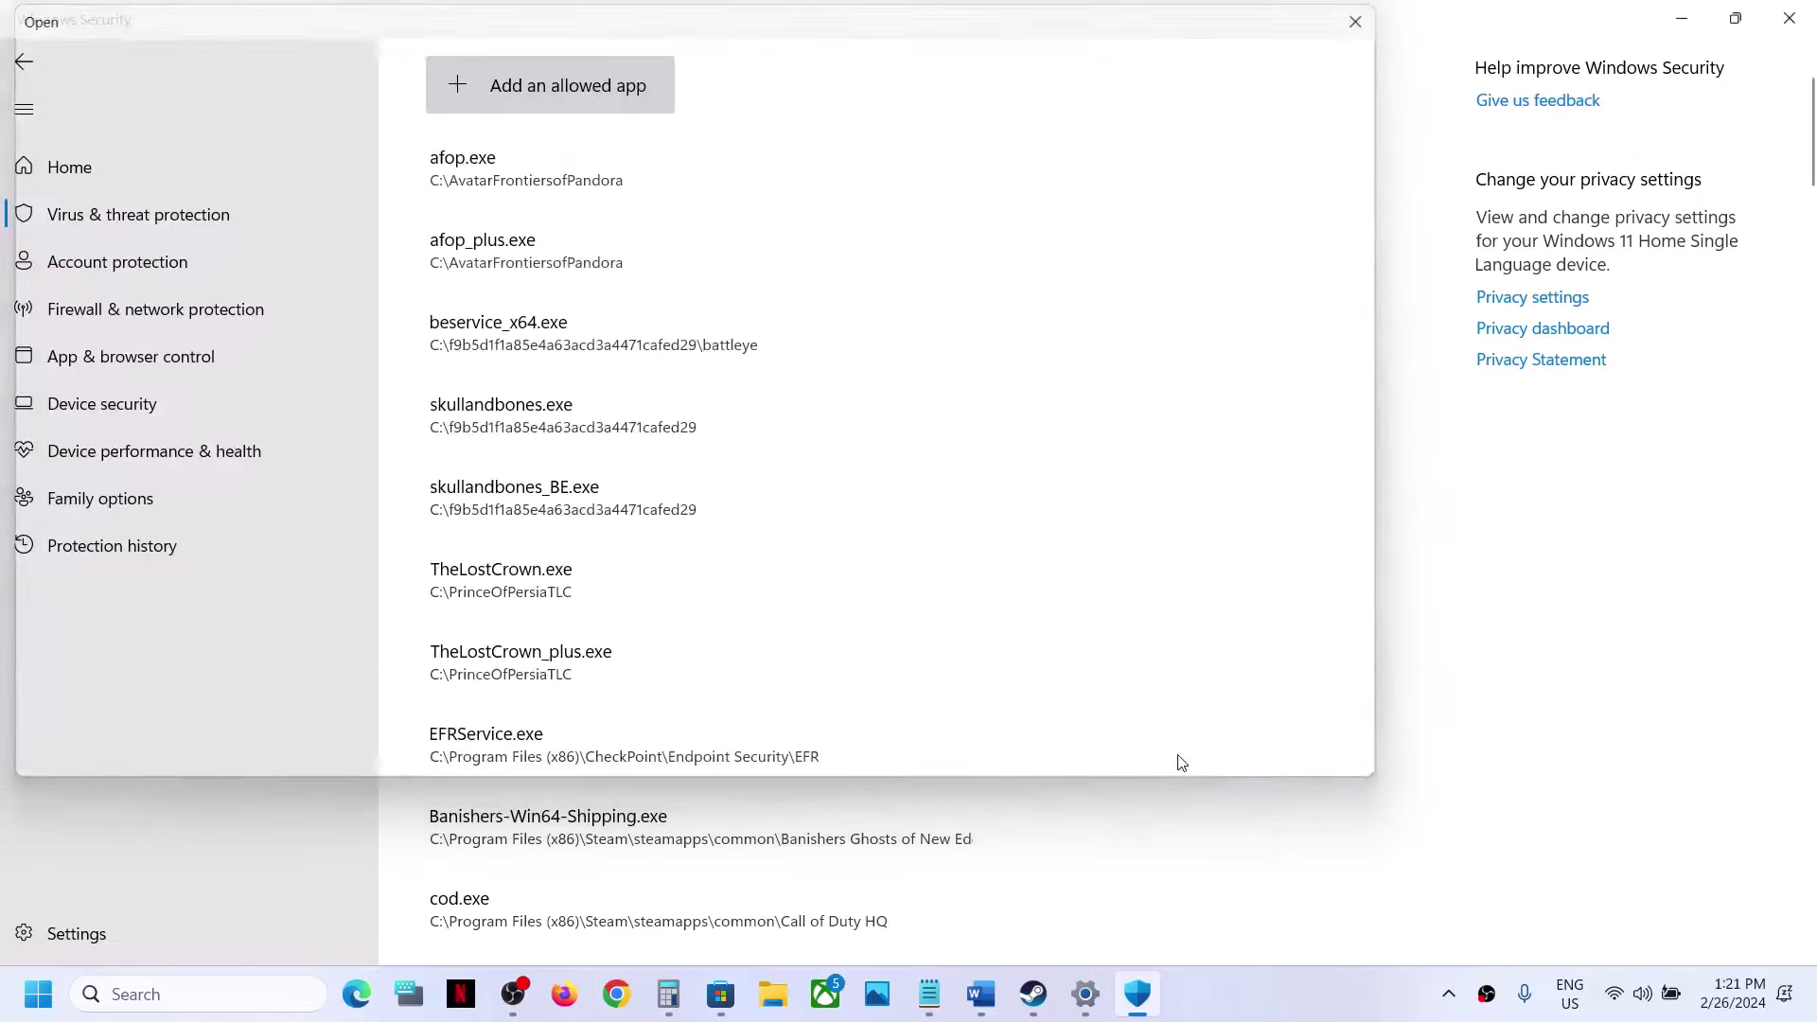
# Allow the PenDriverPro-Win64-Shipping application from the game's PenDriverPro\Binaries\Win64 folder through Controlled folder access as well
pyautogui.click(537, 98)
pyautogui.click(552, 181)
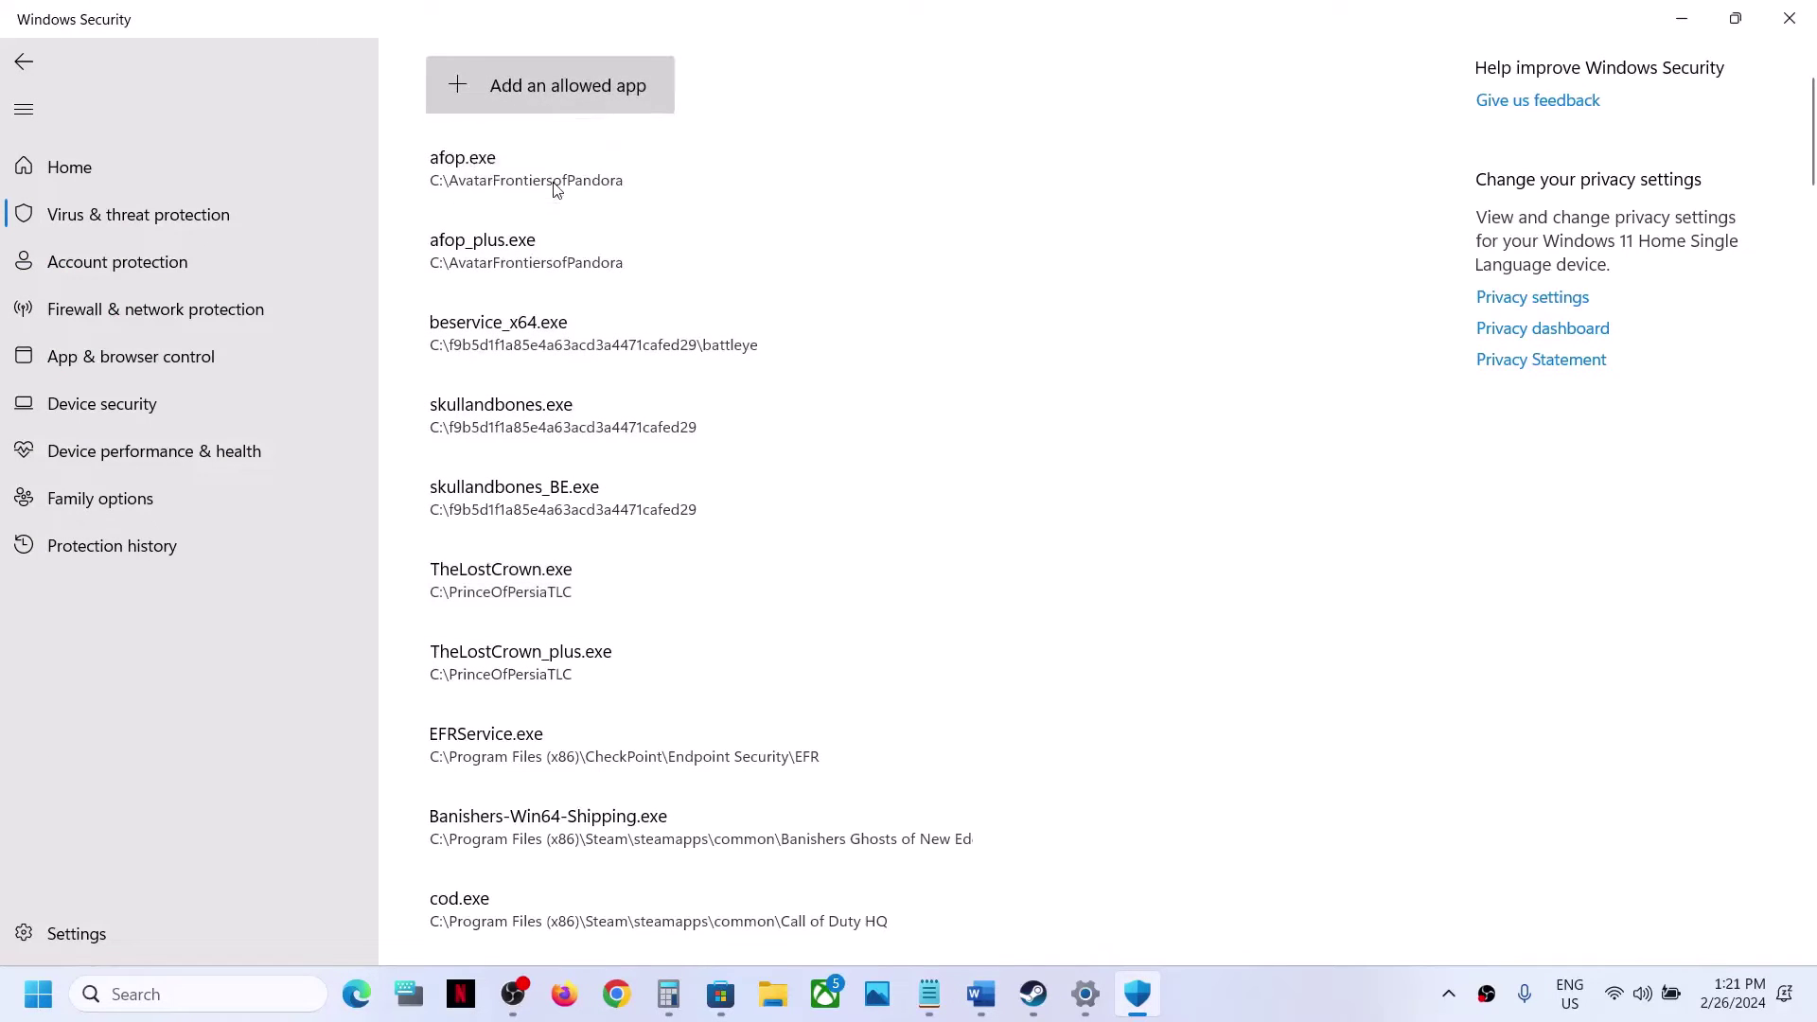
pyautogui.doubleClick(294, 231)
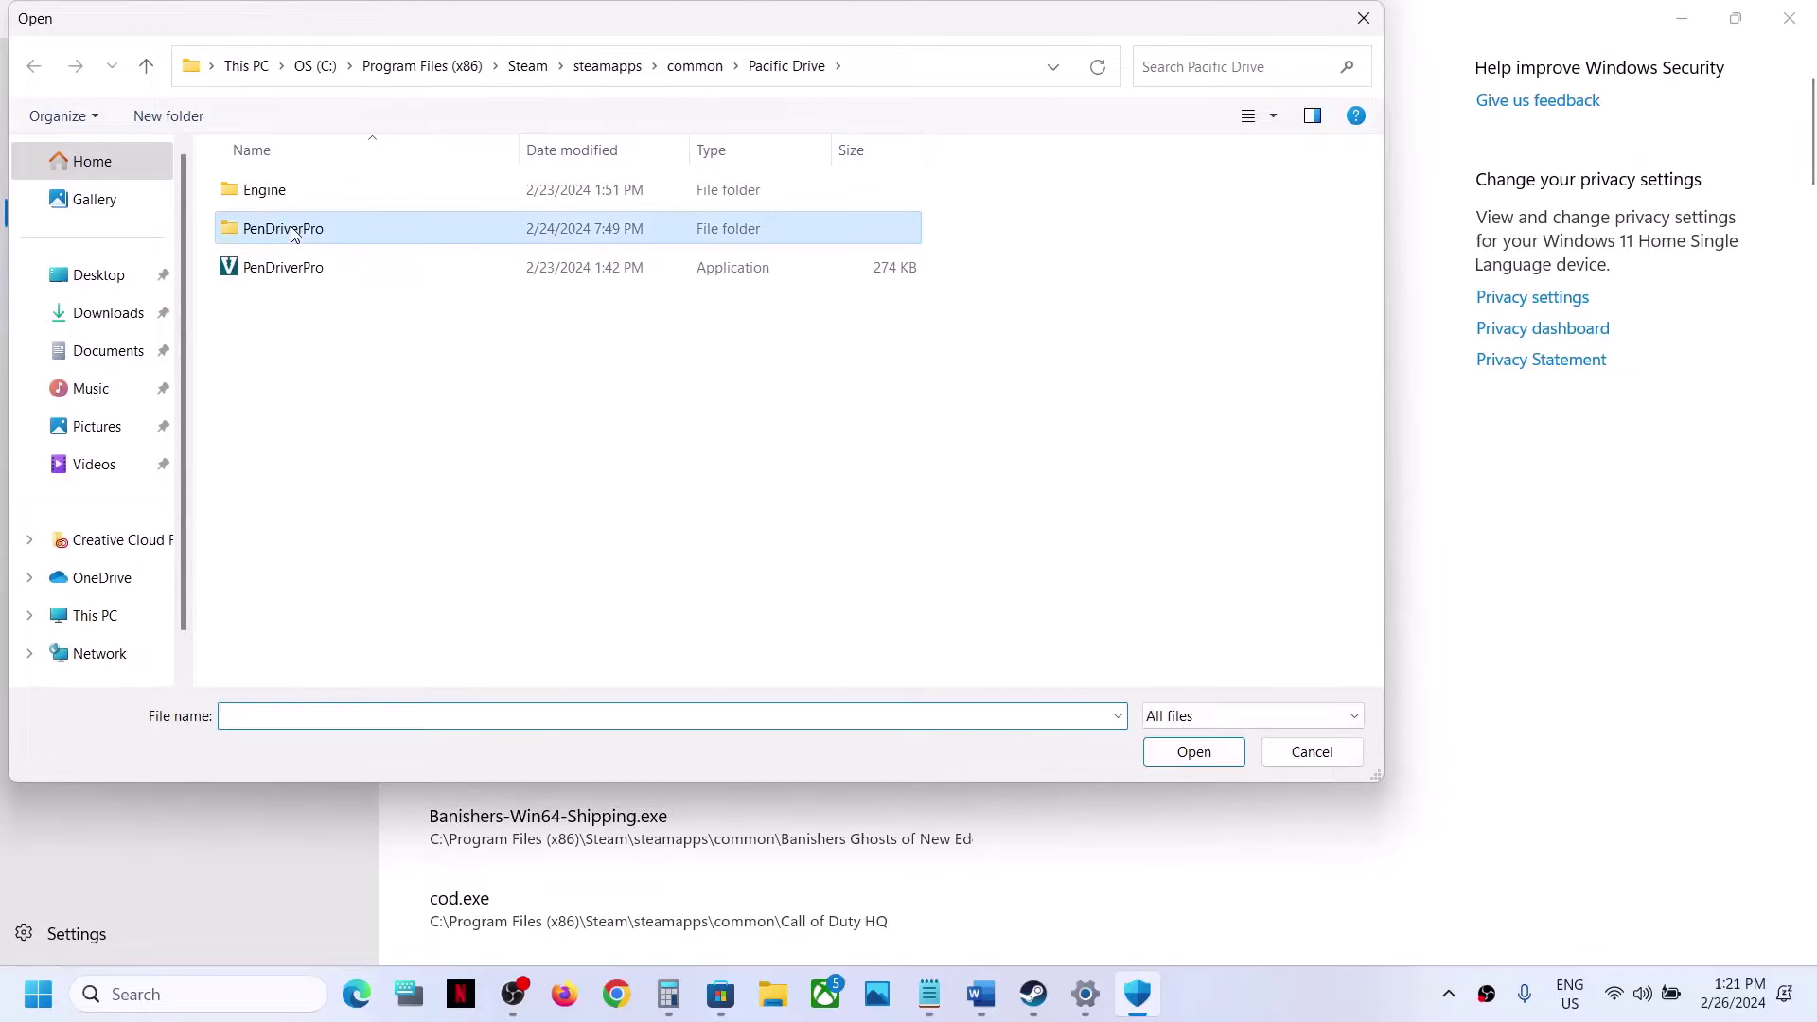
pyautogui.doubleClick(305, 191)
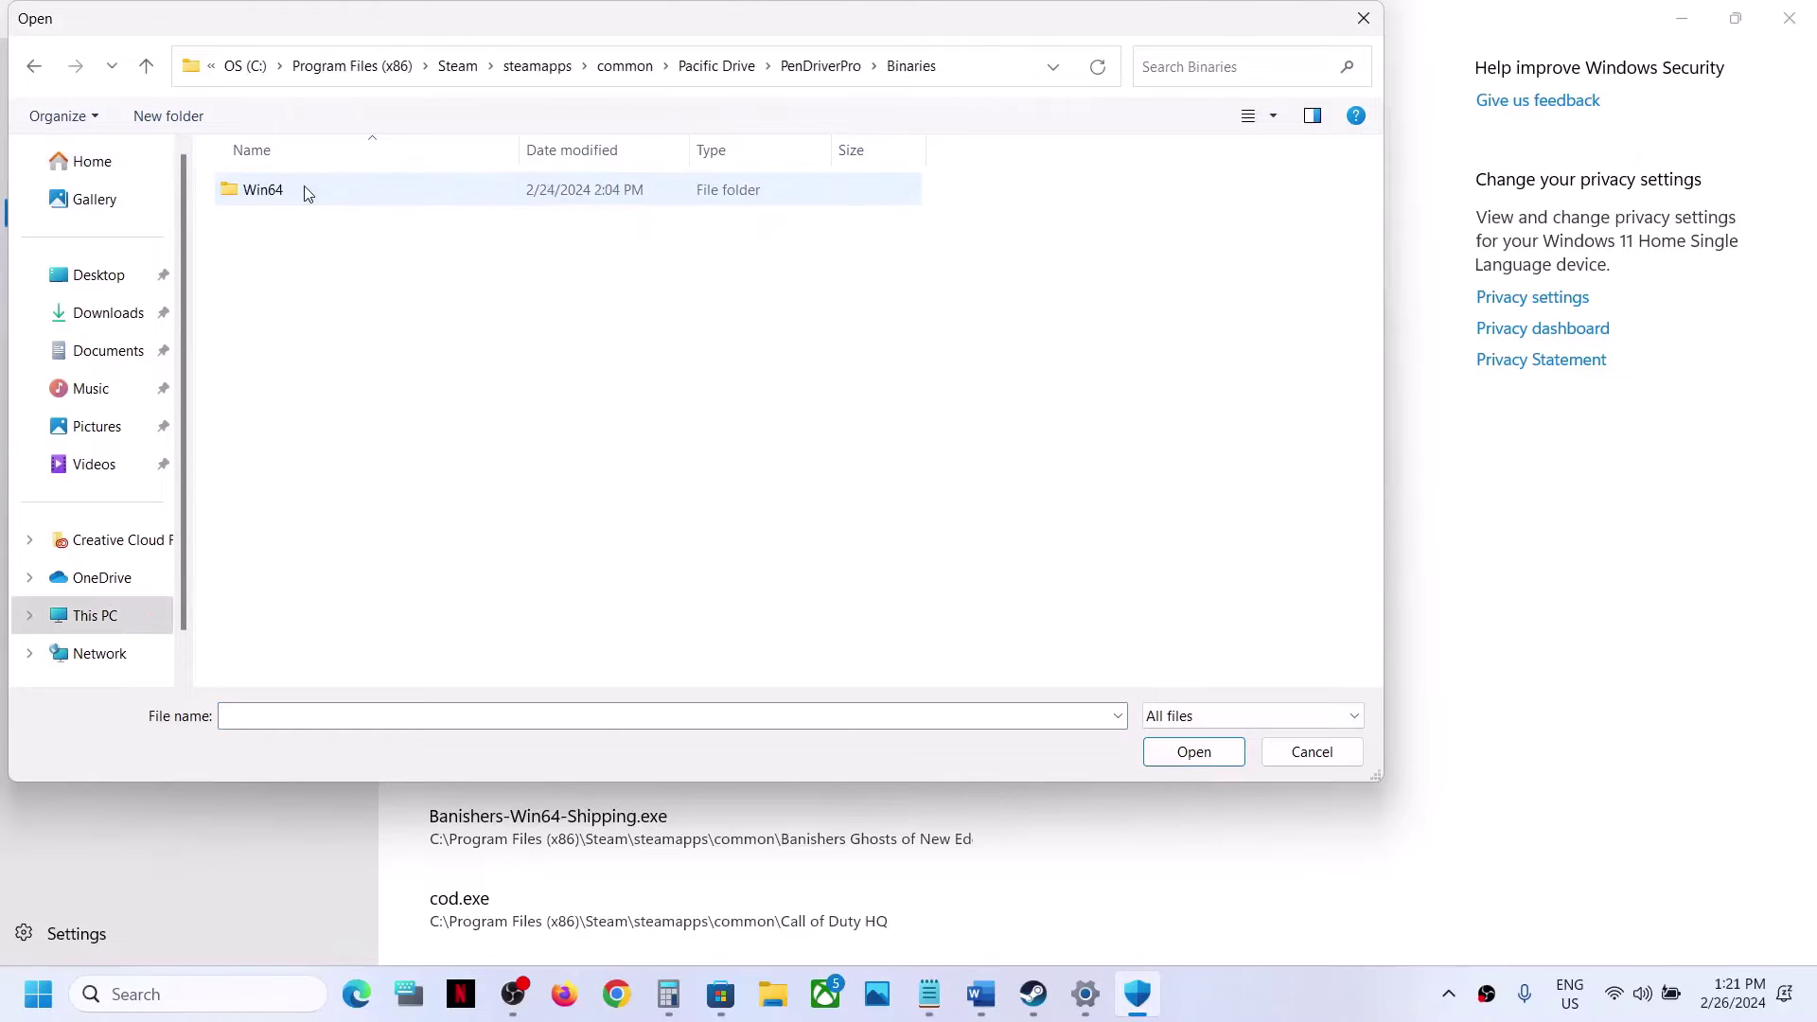
pyautogui.doubleClick(331, 188)
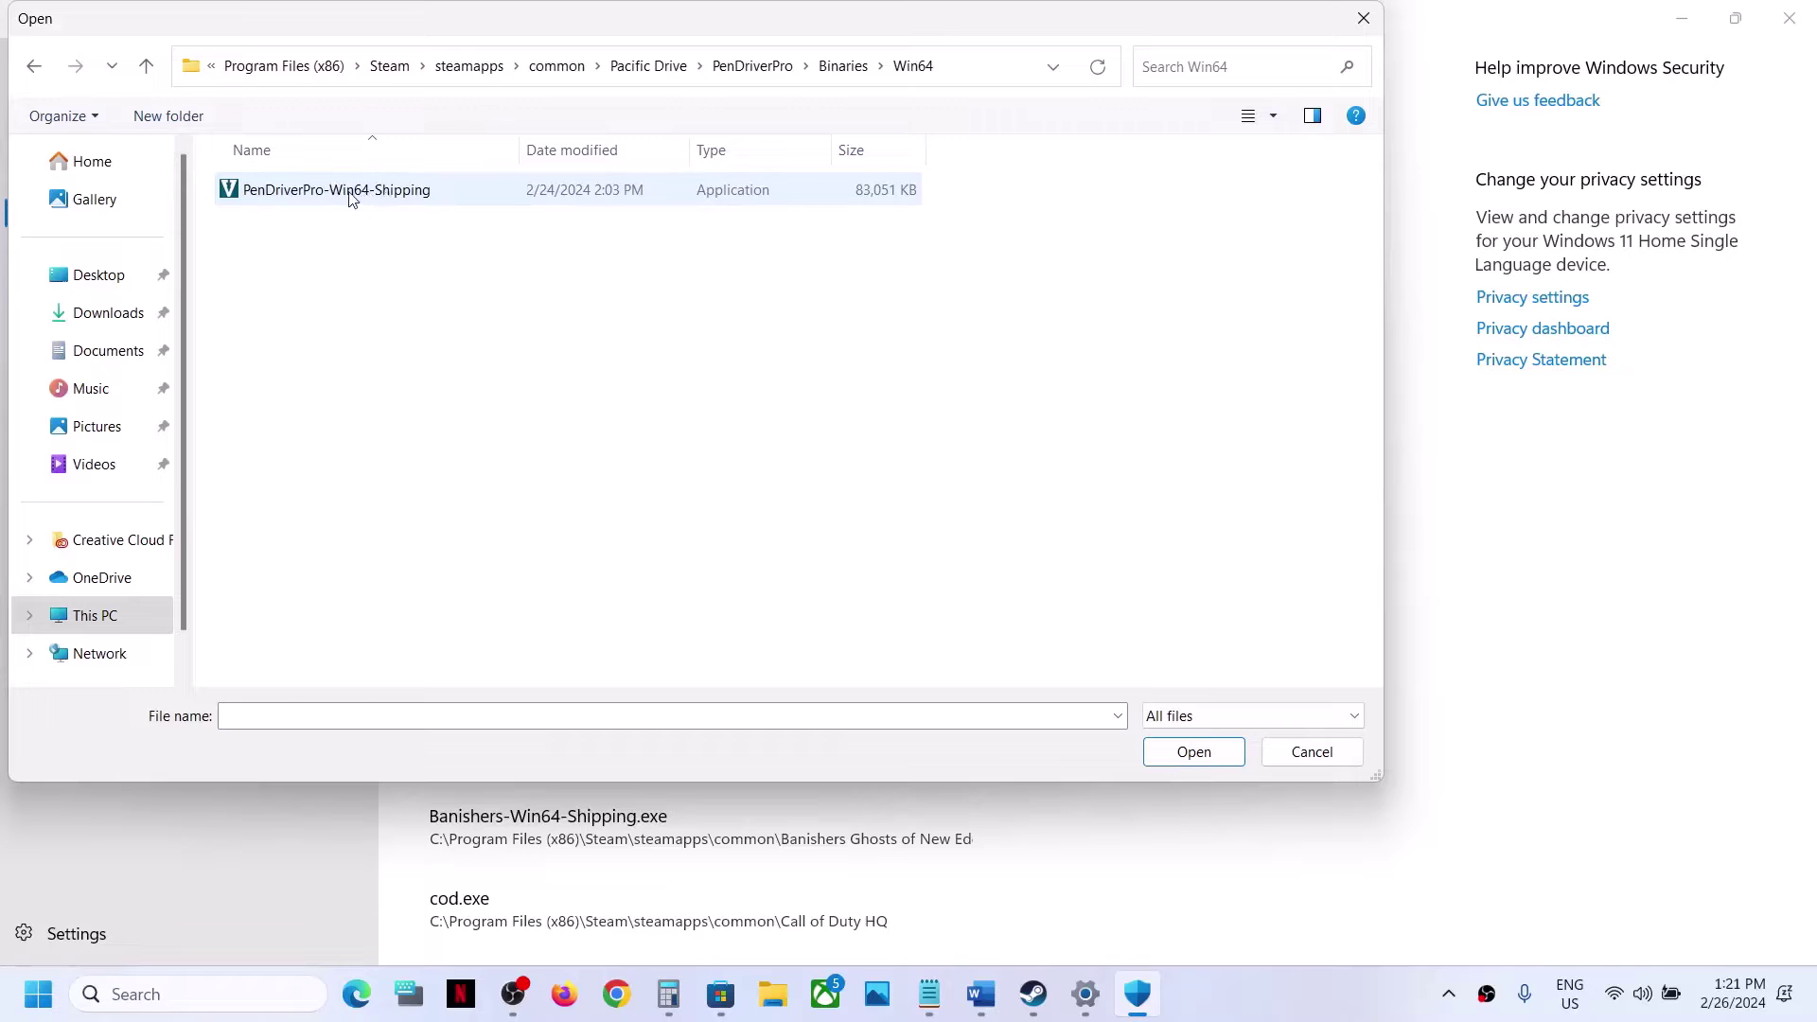
pyautogui.click(351, 197)
pyautogui.click(1192, 763)
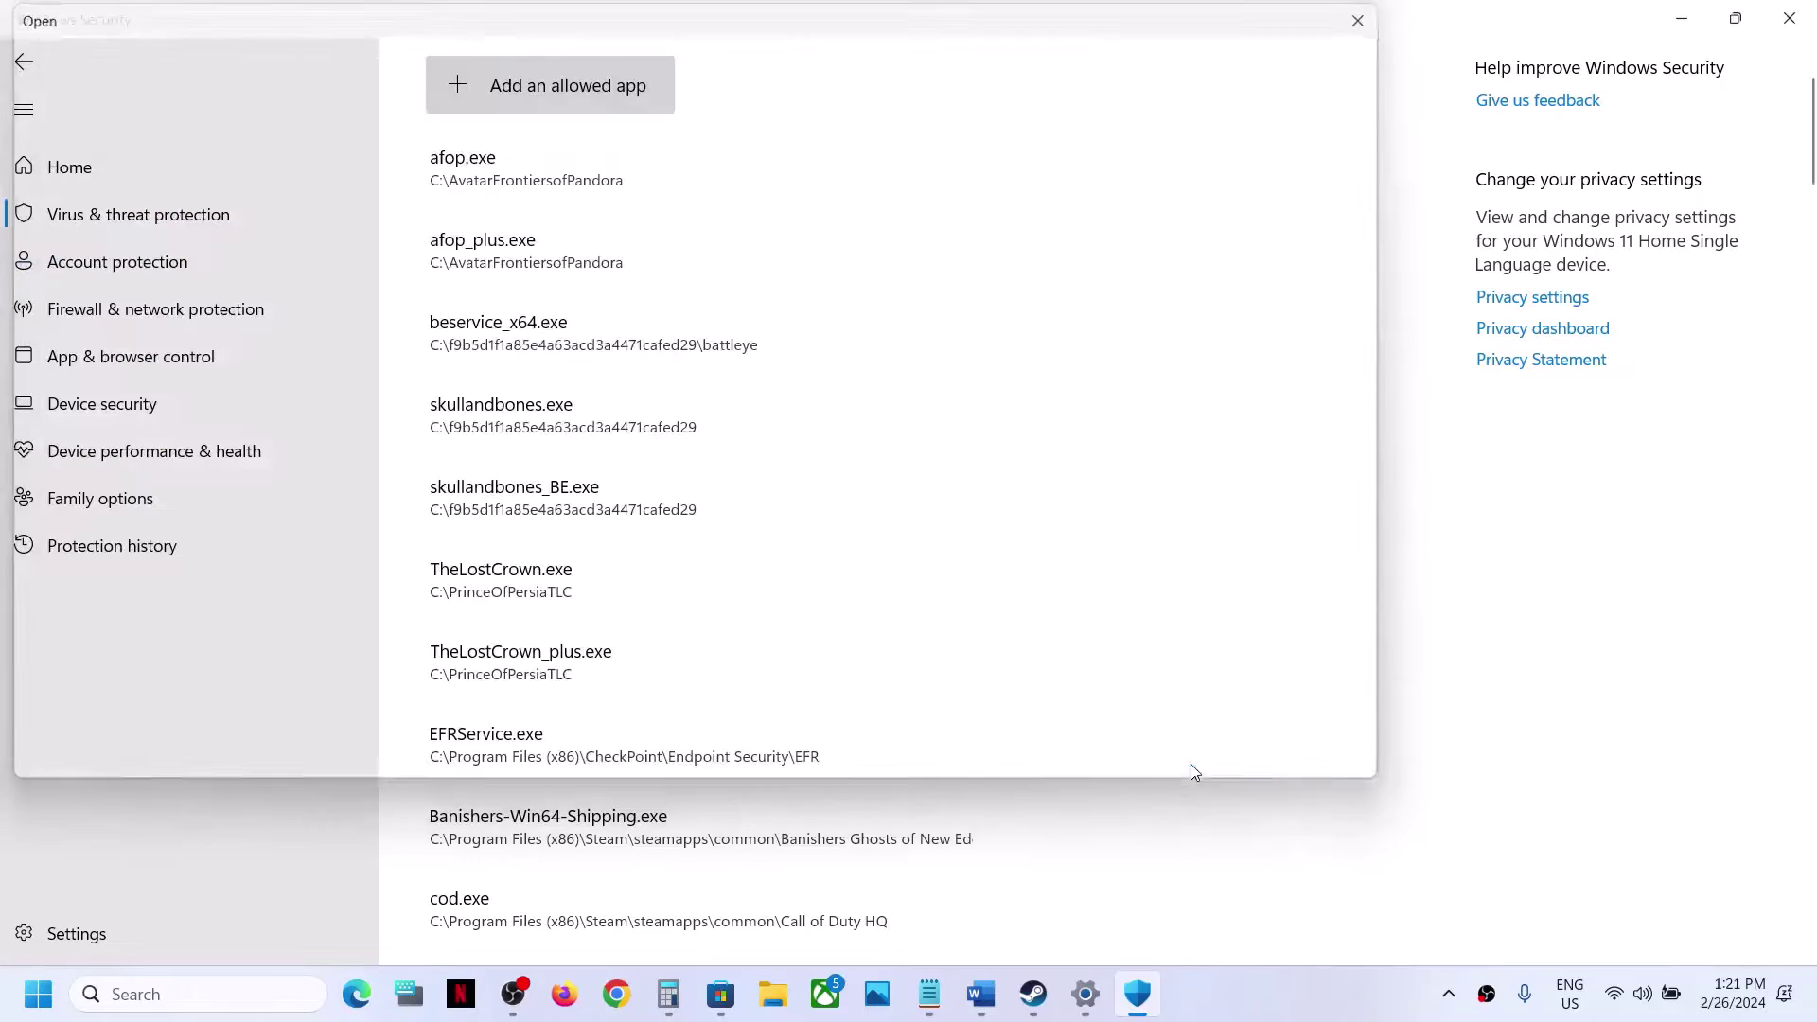
# Switch to Control Panel, open Windows Defender Firewall's allowed apps list and enable changing its settings
pyautogui.click(246, 999)
pyautogui.write('control')
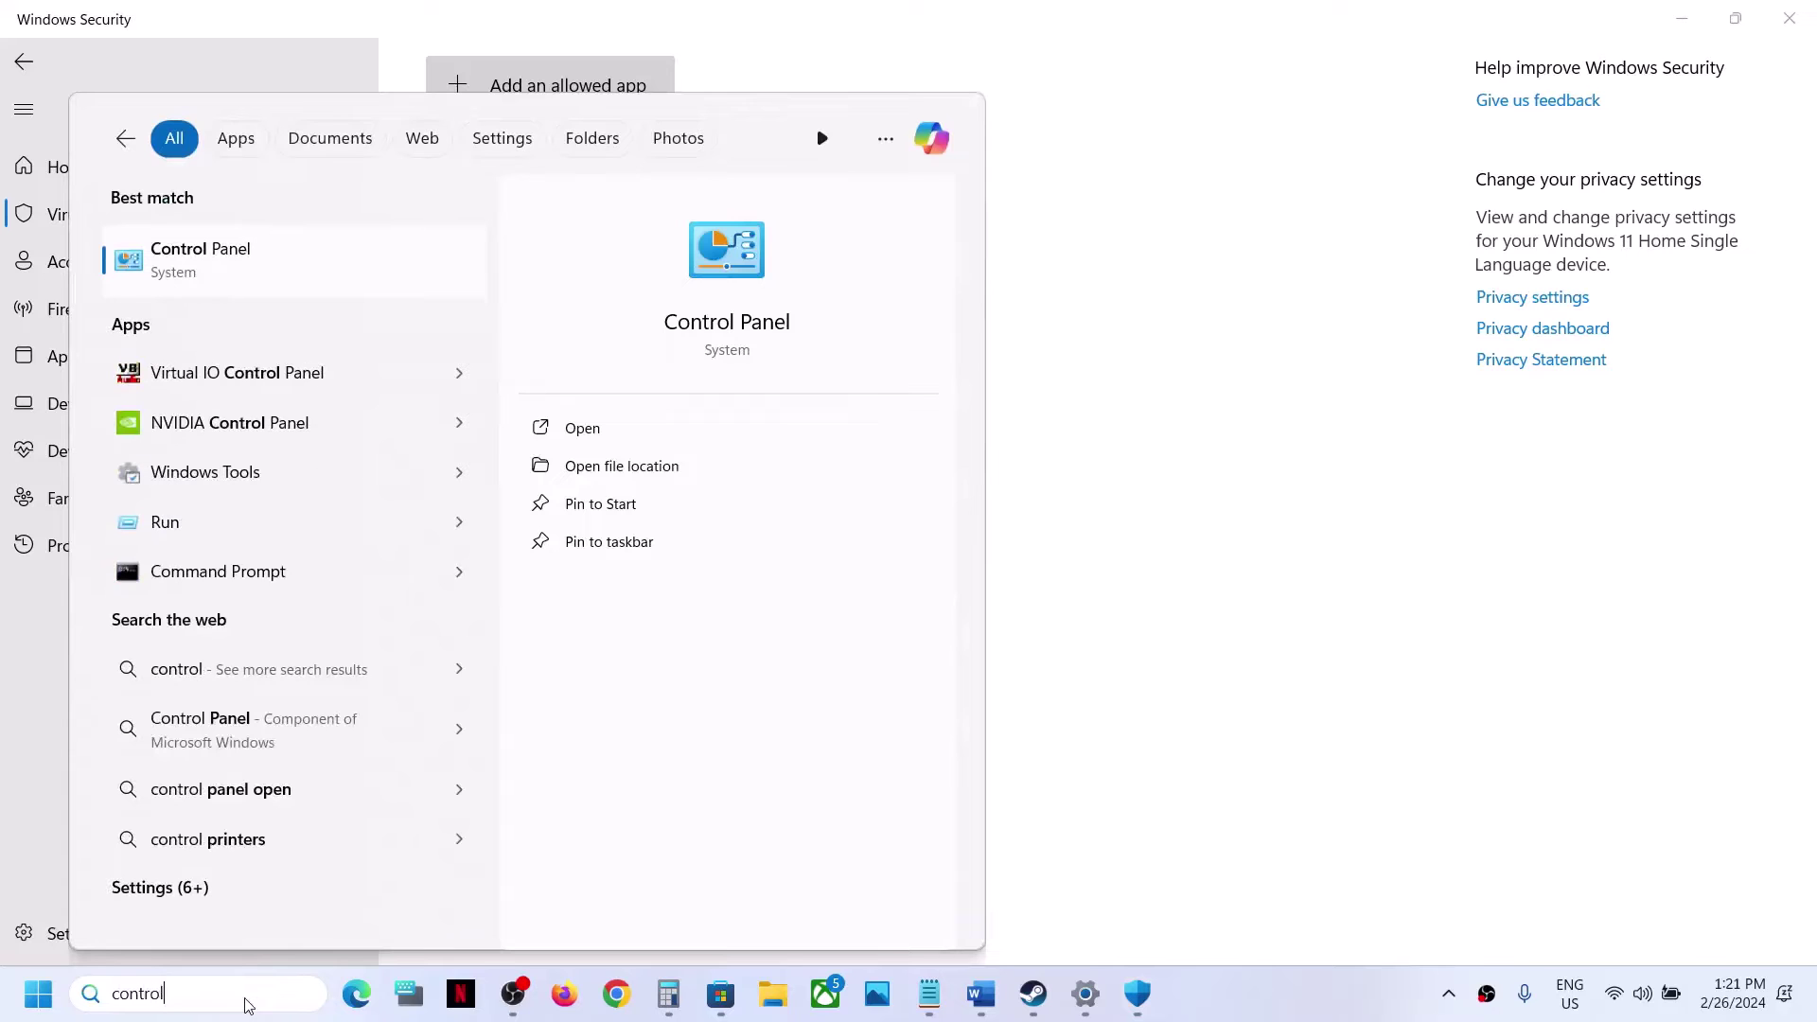
pyautogui.click(309, 274)
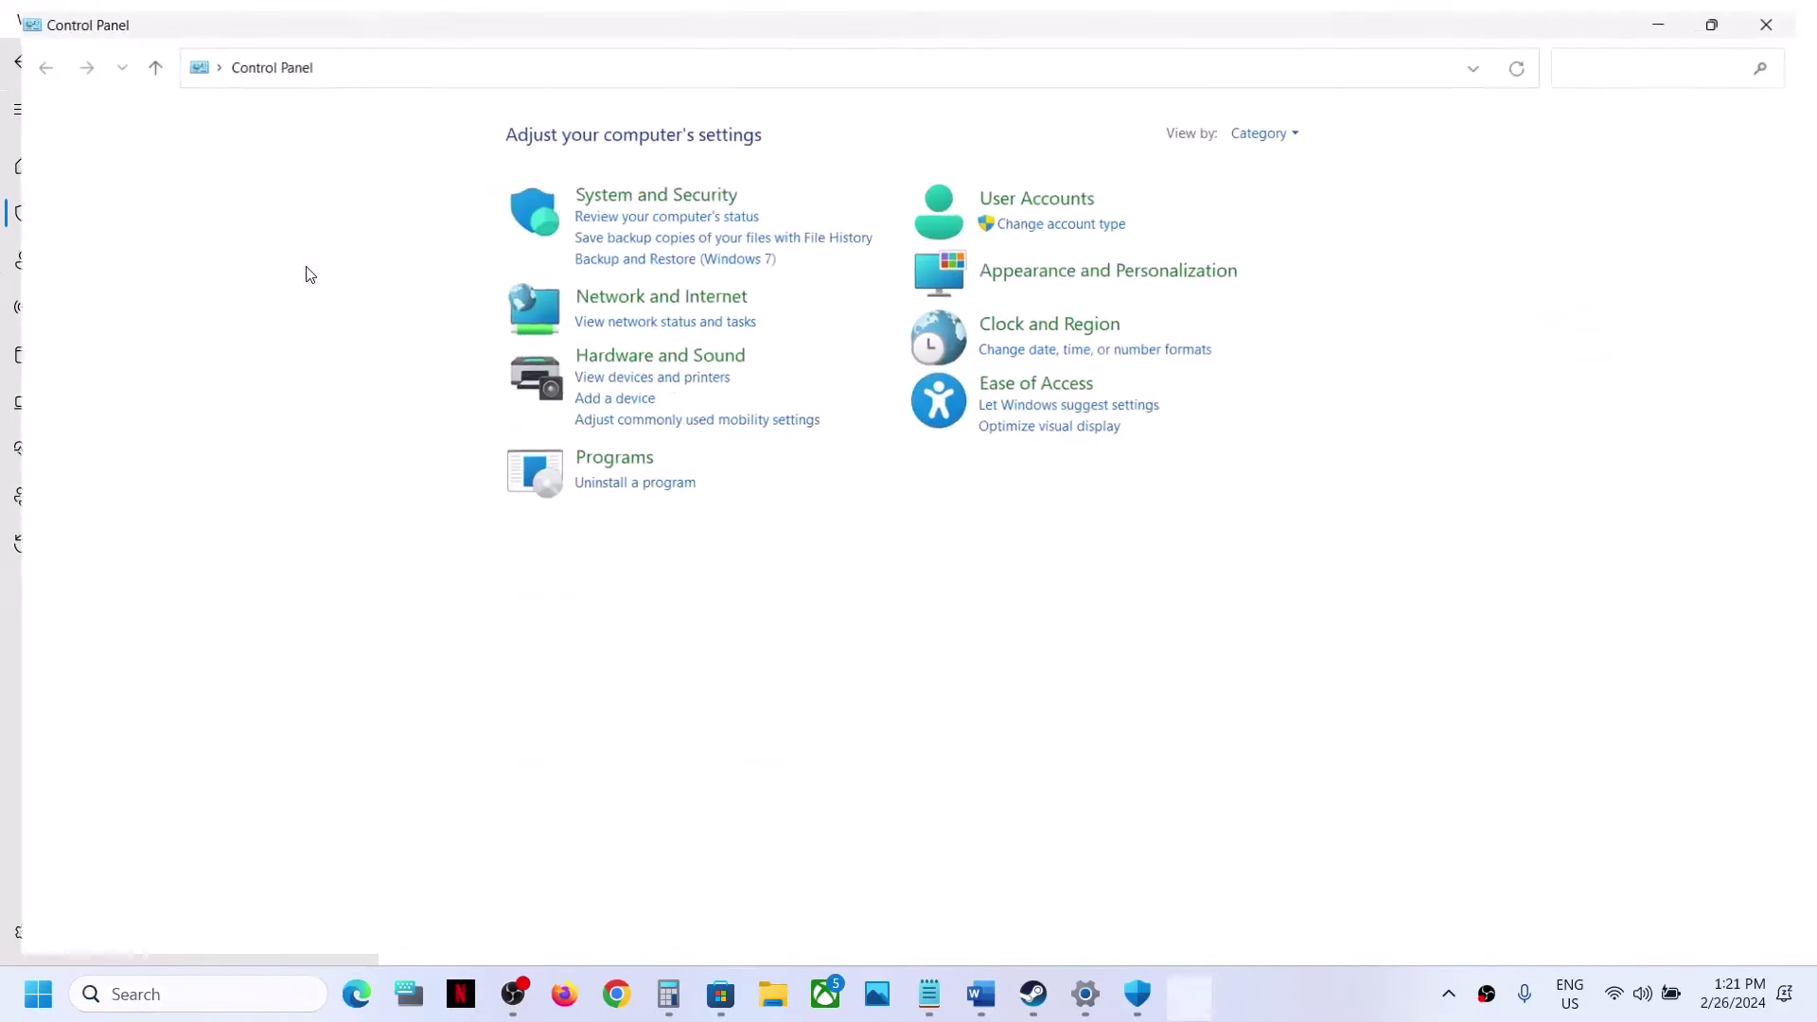
pyautogui.click(686, 192)
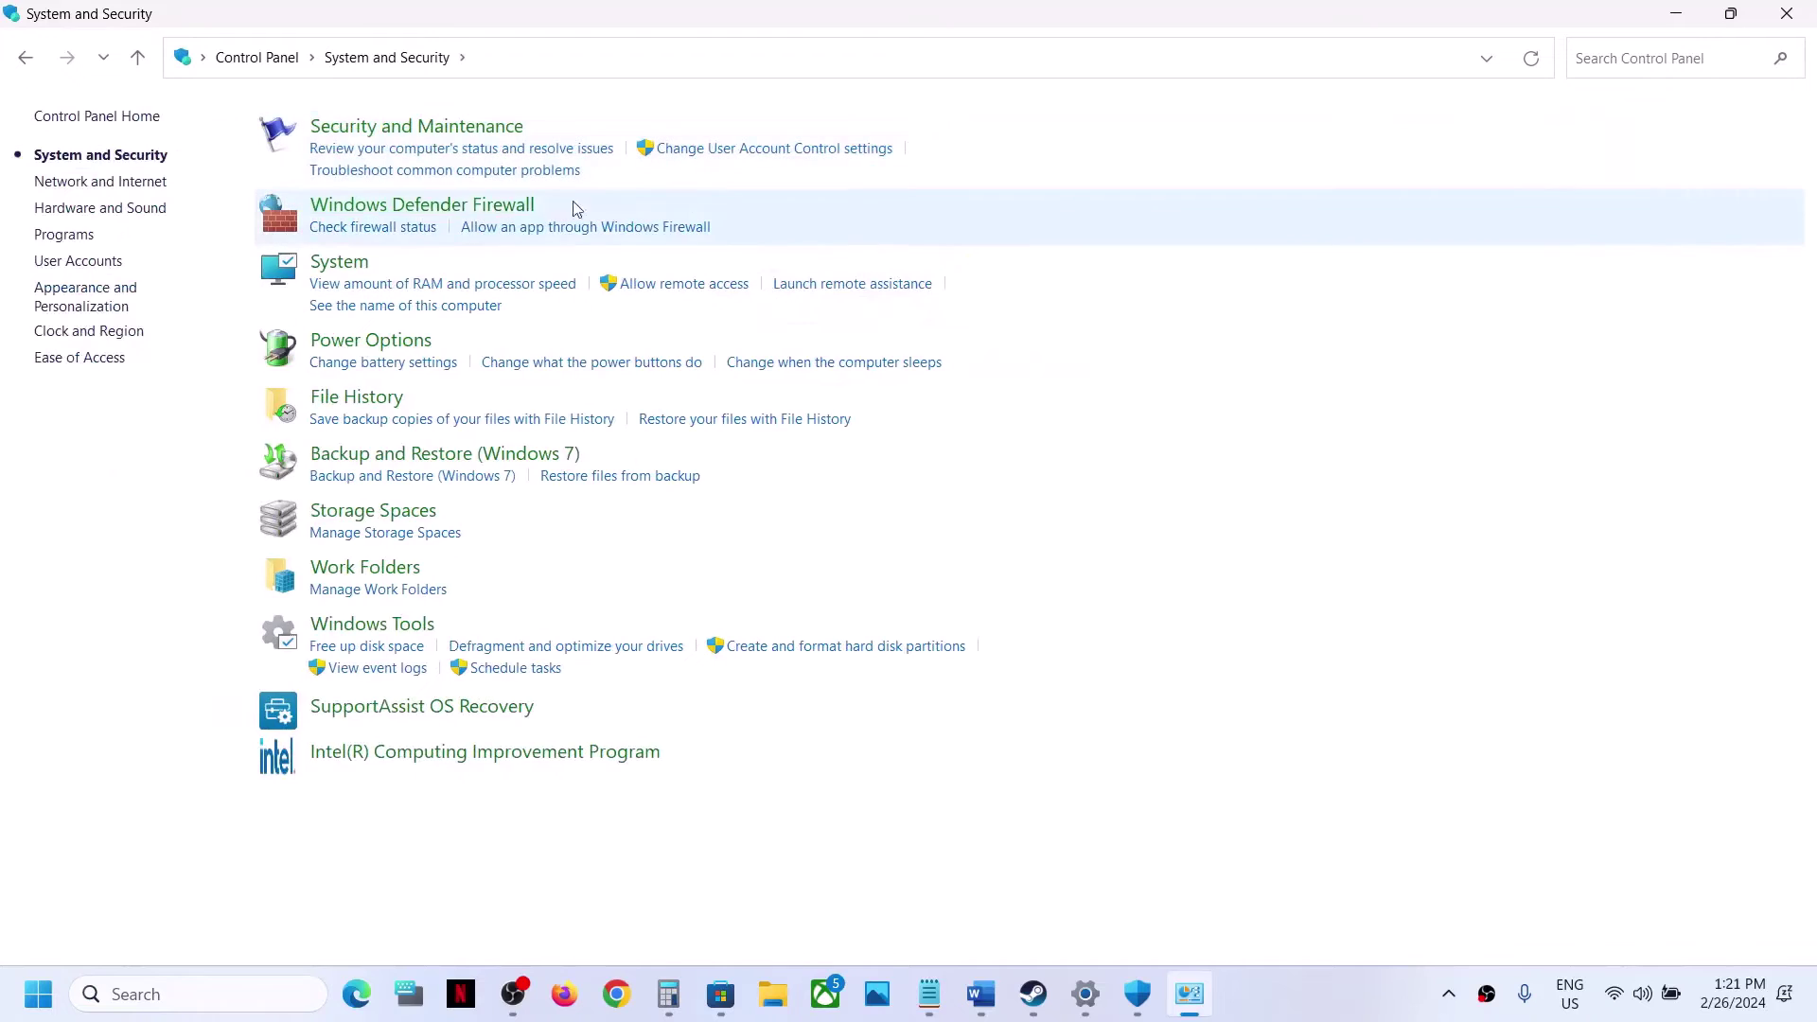
pyautogui.click(451, 209)
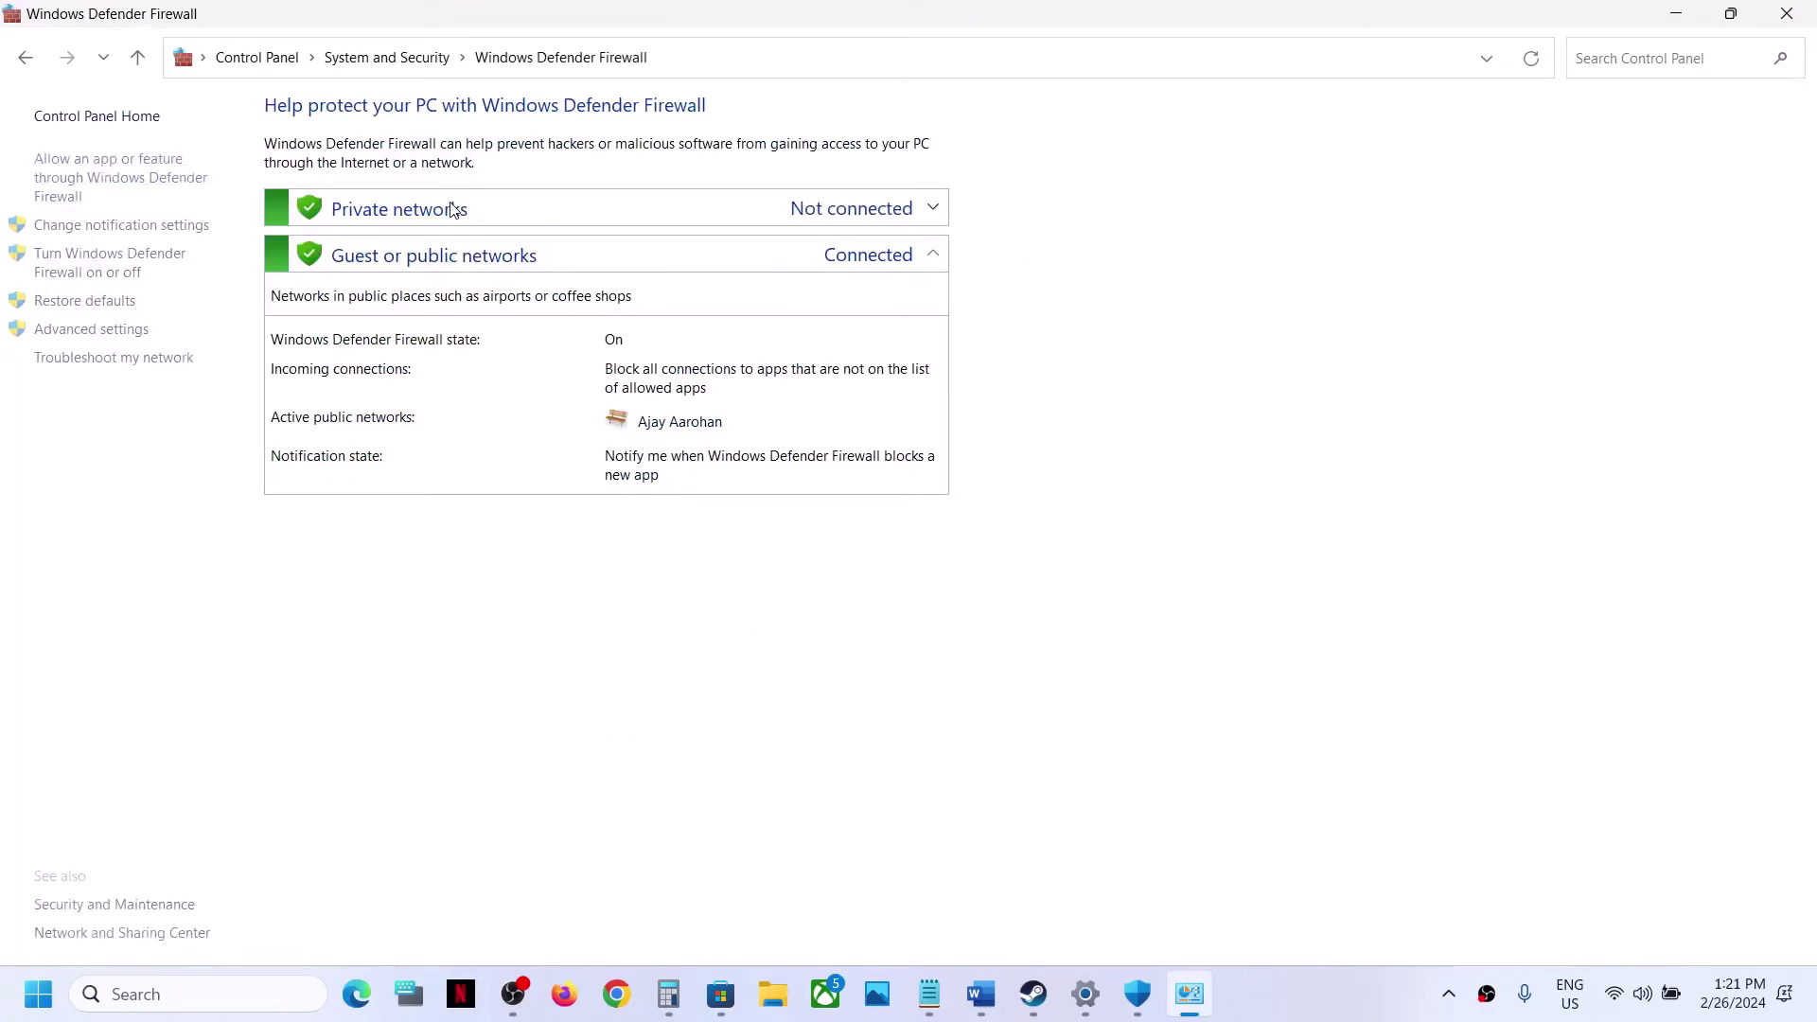
pyautogui.click(118, 181)
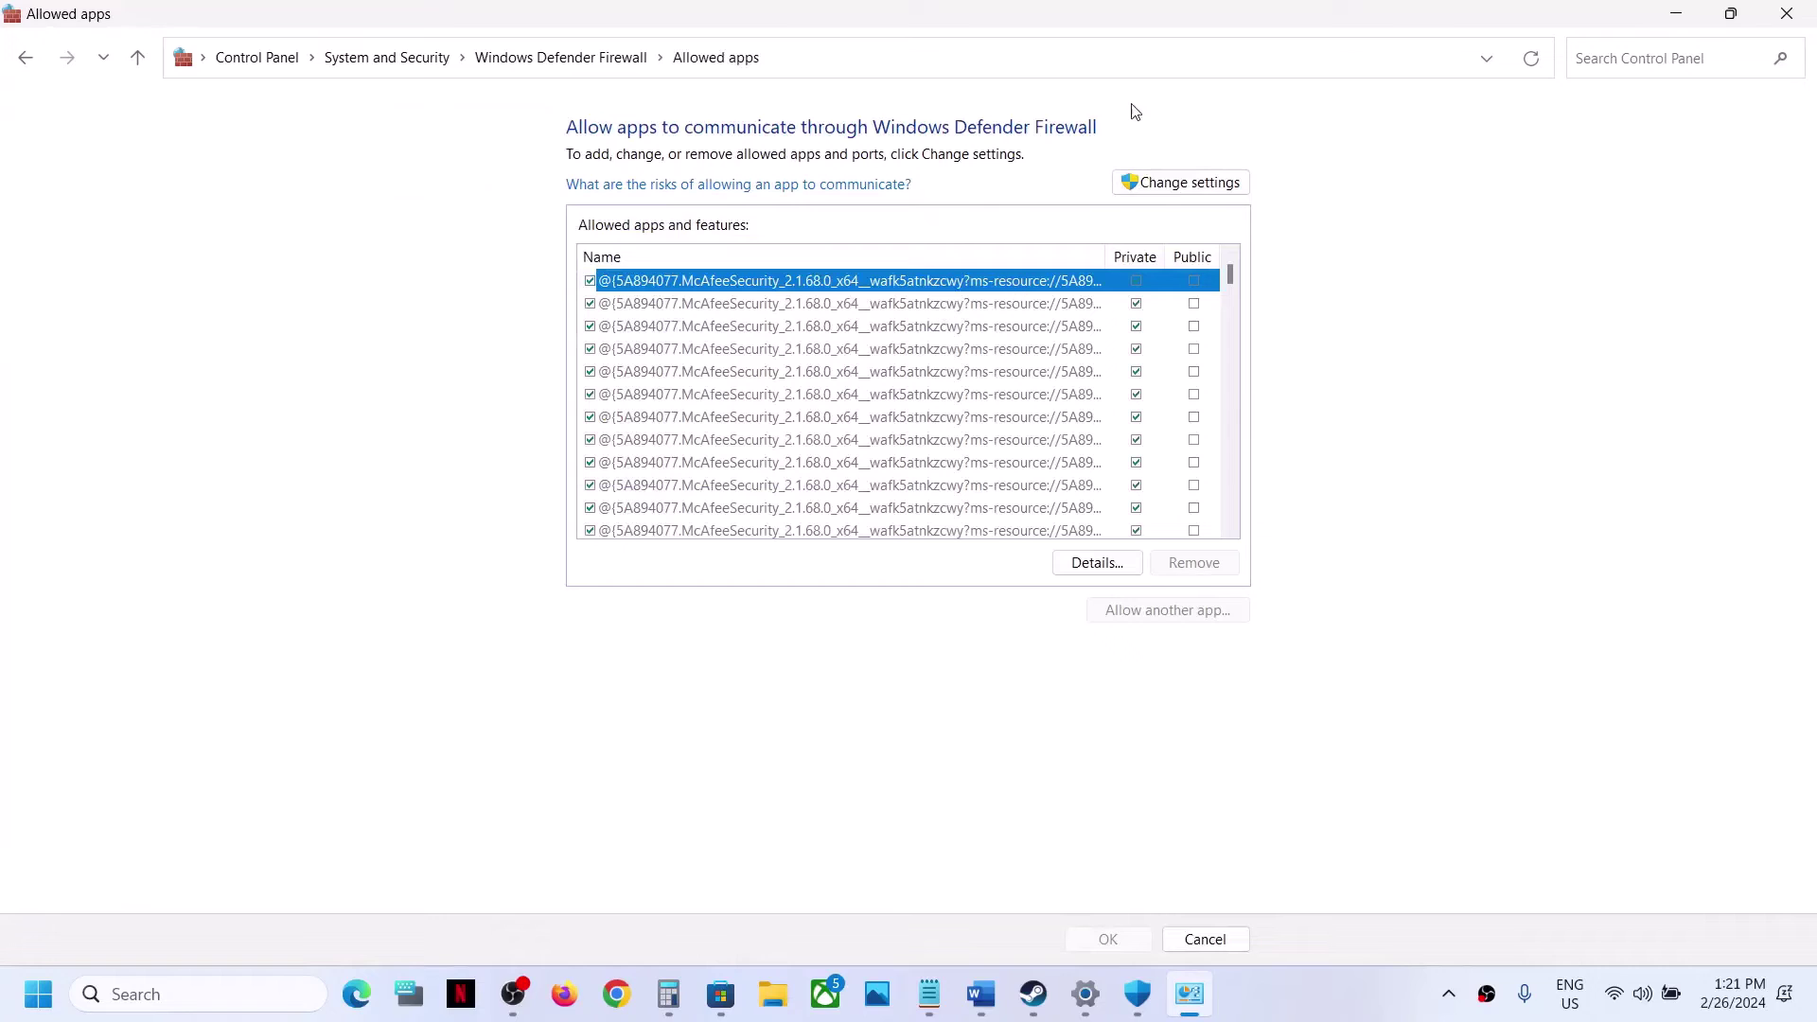
pyautogui.click(1162, 183)
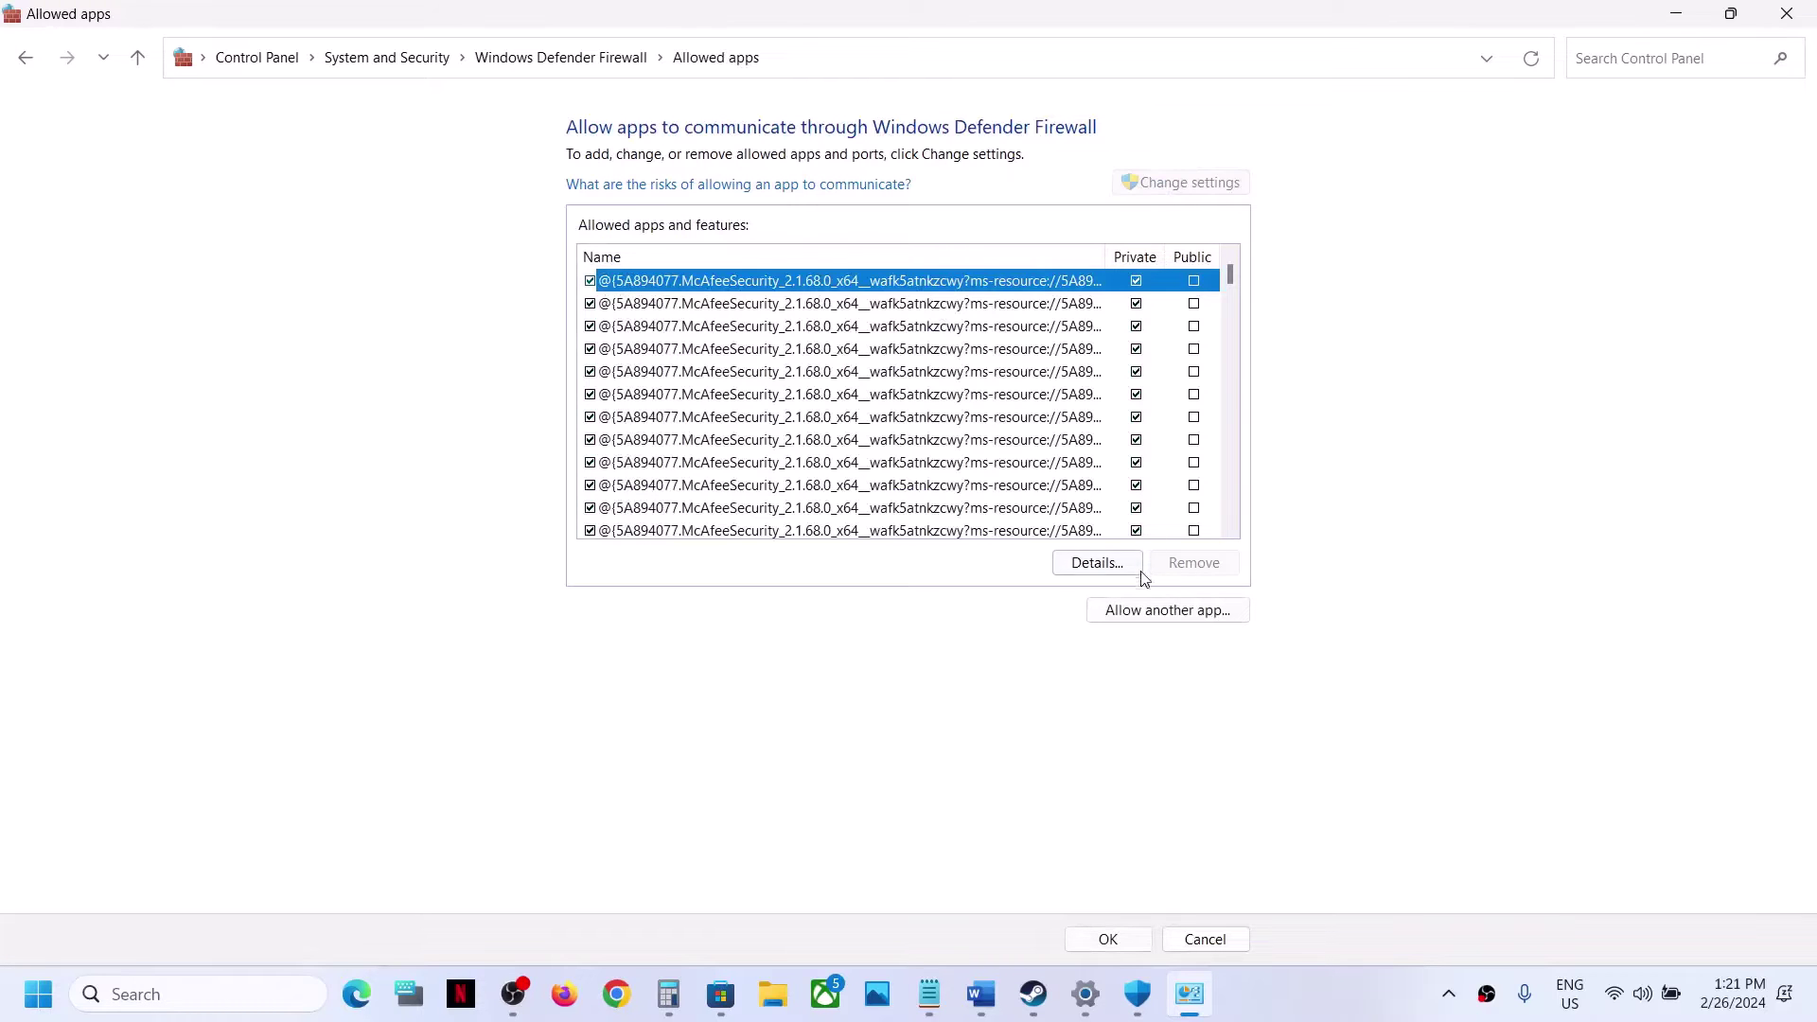
# Try to add the PenDriverPro application from the steamapps\common\Pacific Drive folder to the firewall's allowed apps
pyautogui.click(1136, 614)
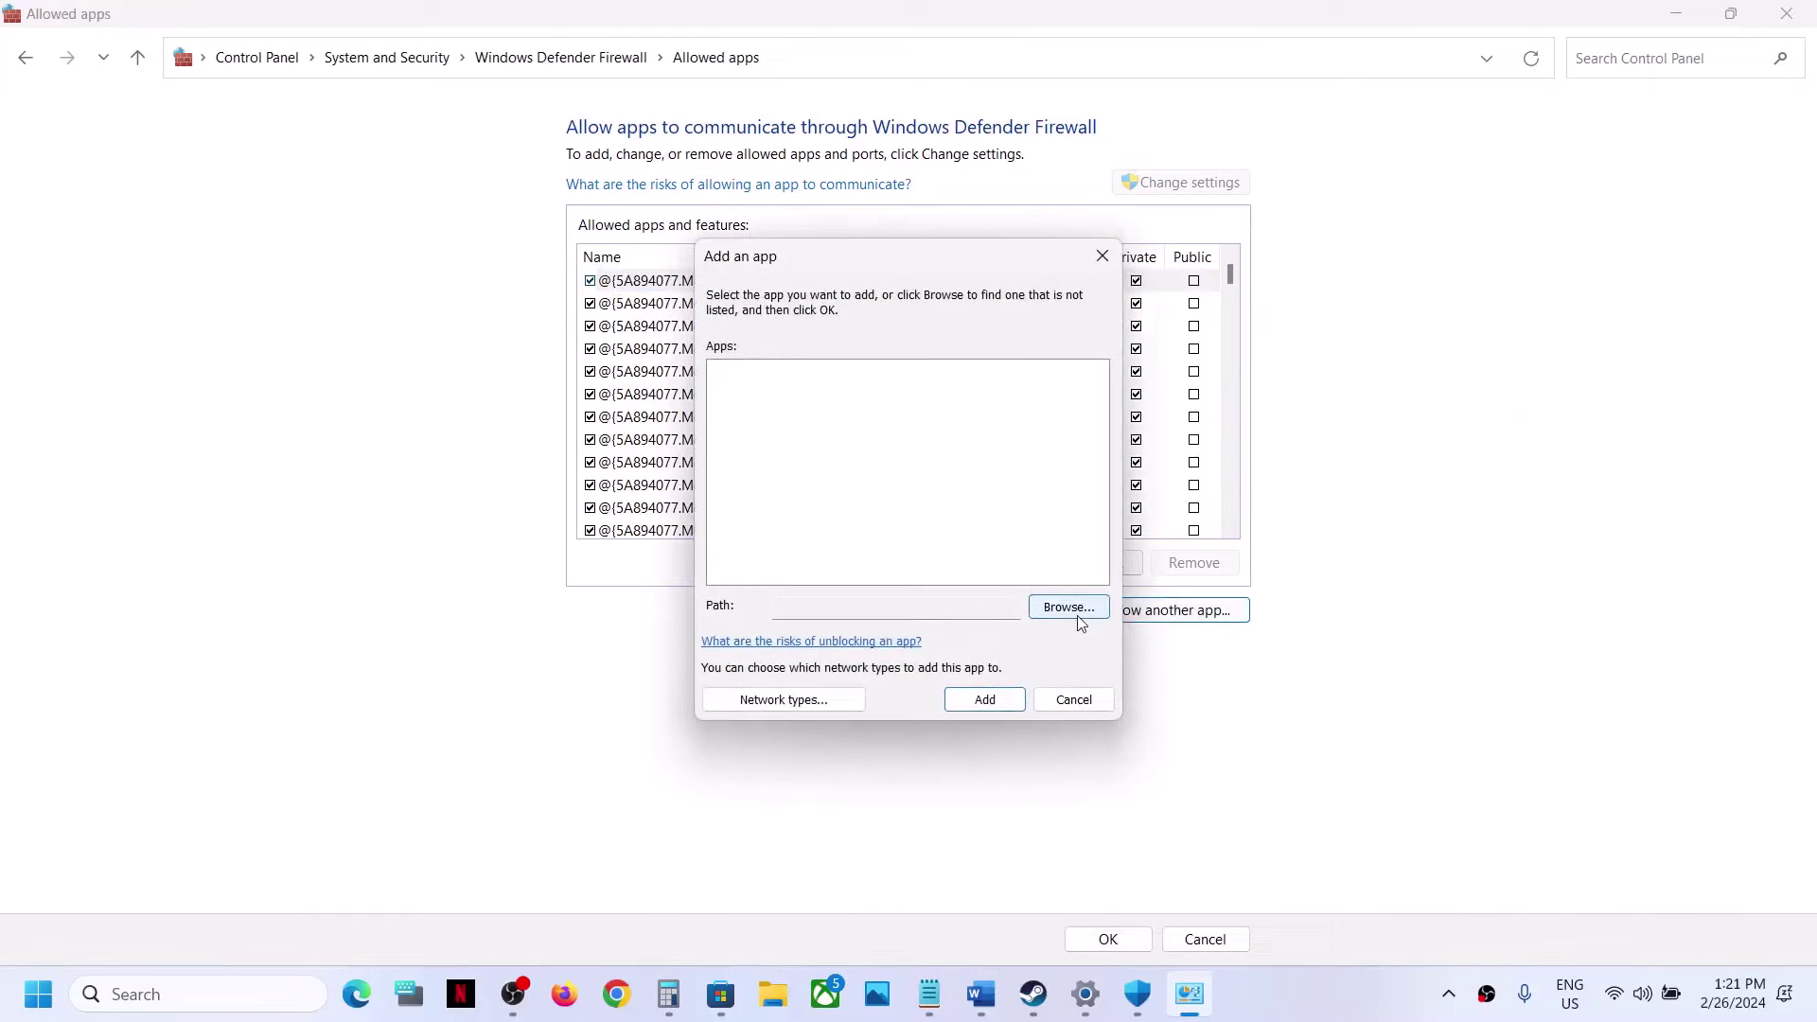
pyautogui.click(1074, 610)
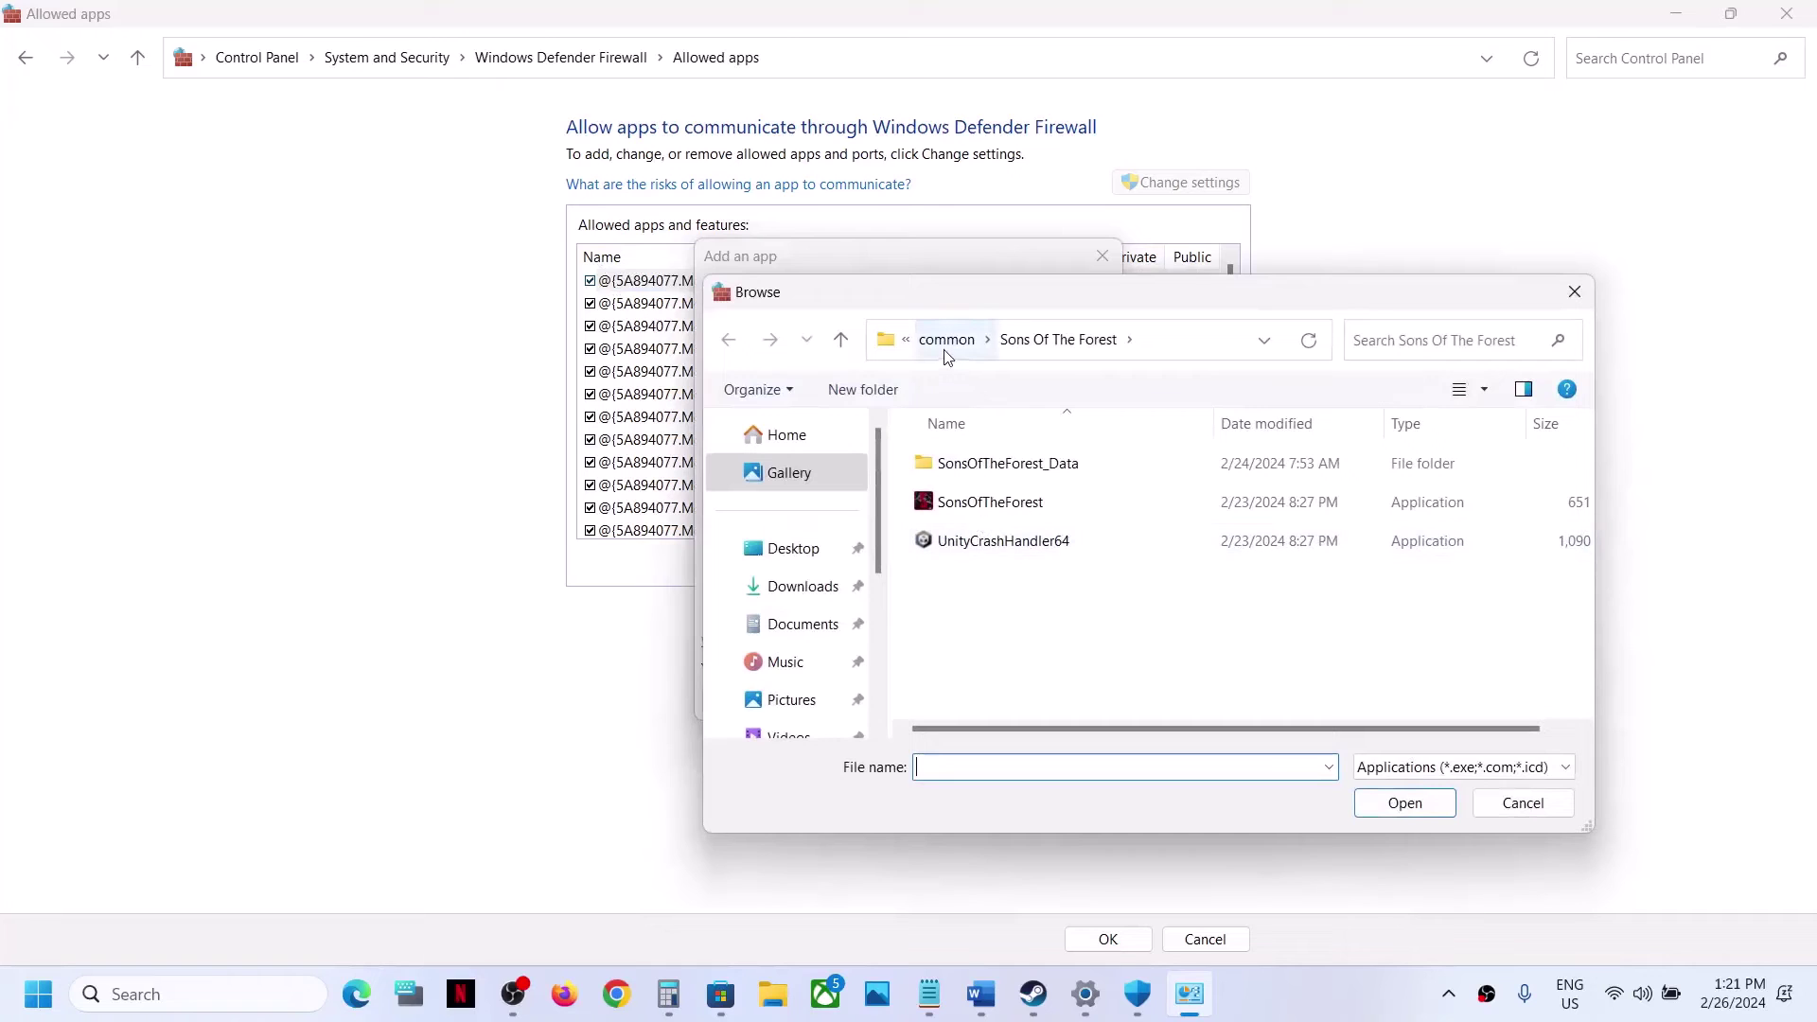
pyautogui.click(945, 348)
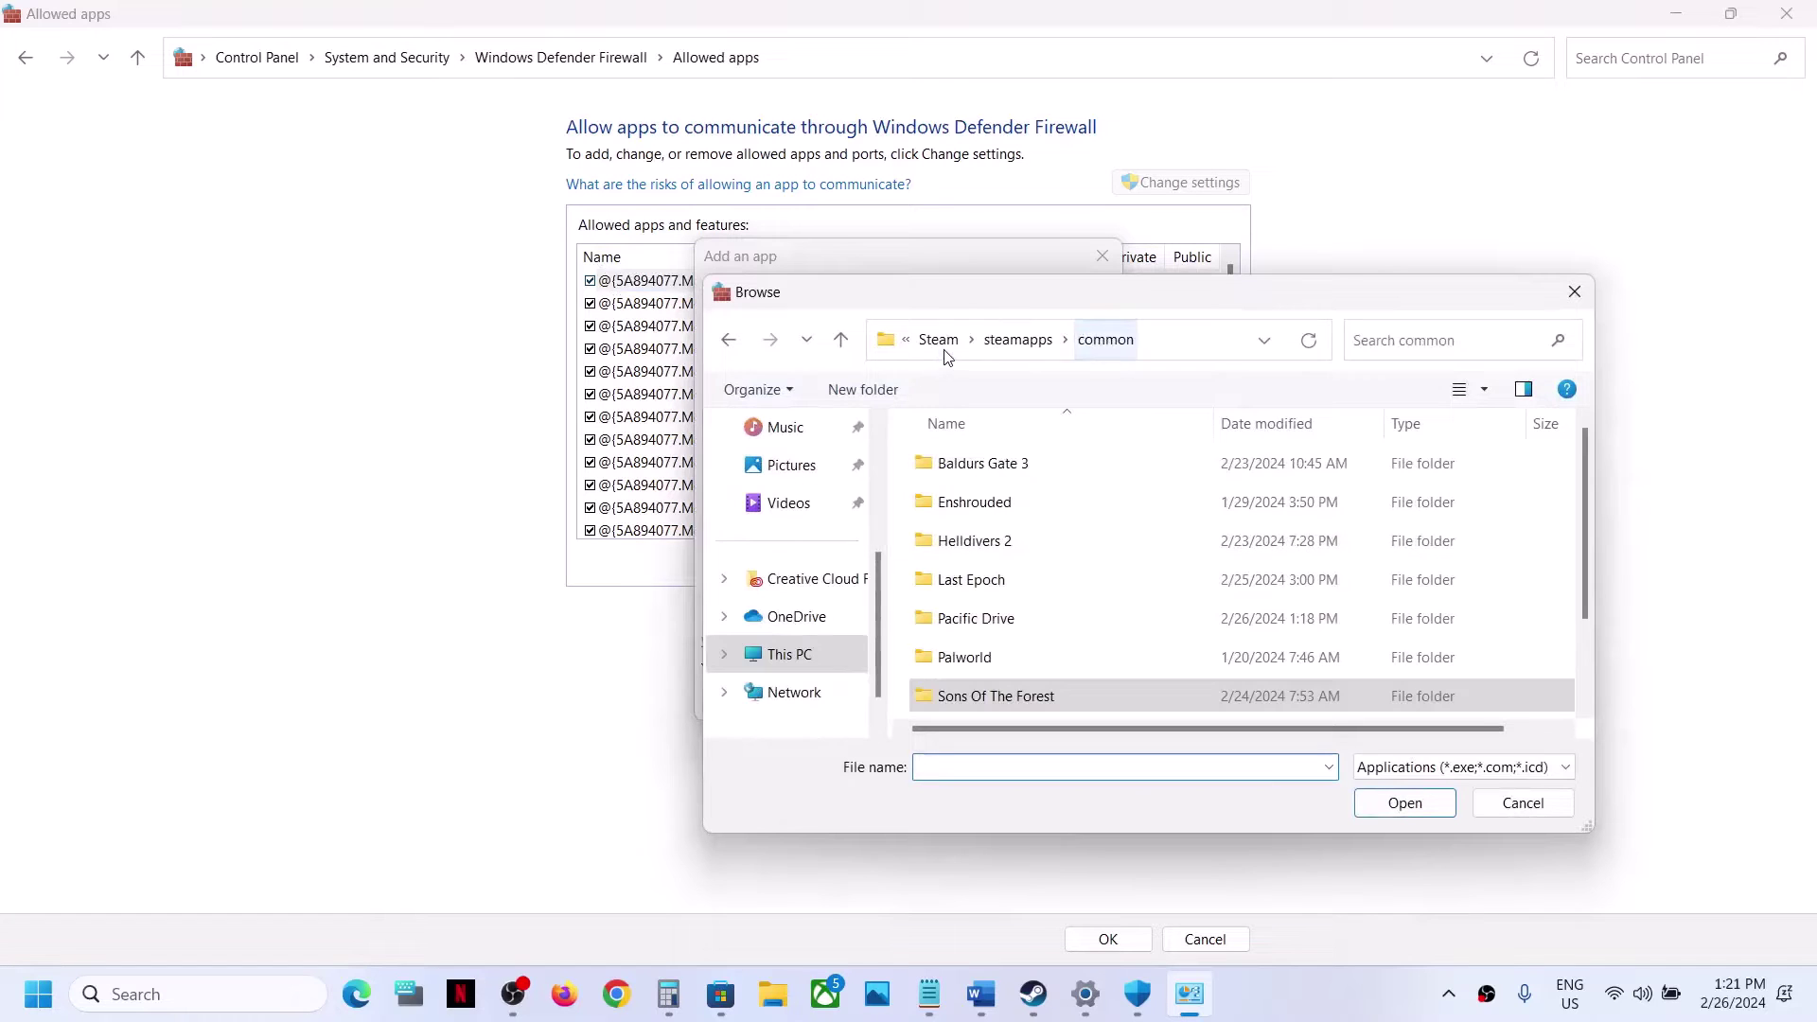
pyautogui.click(993, 618)
pyautogui.doubleClick(993, 618)
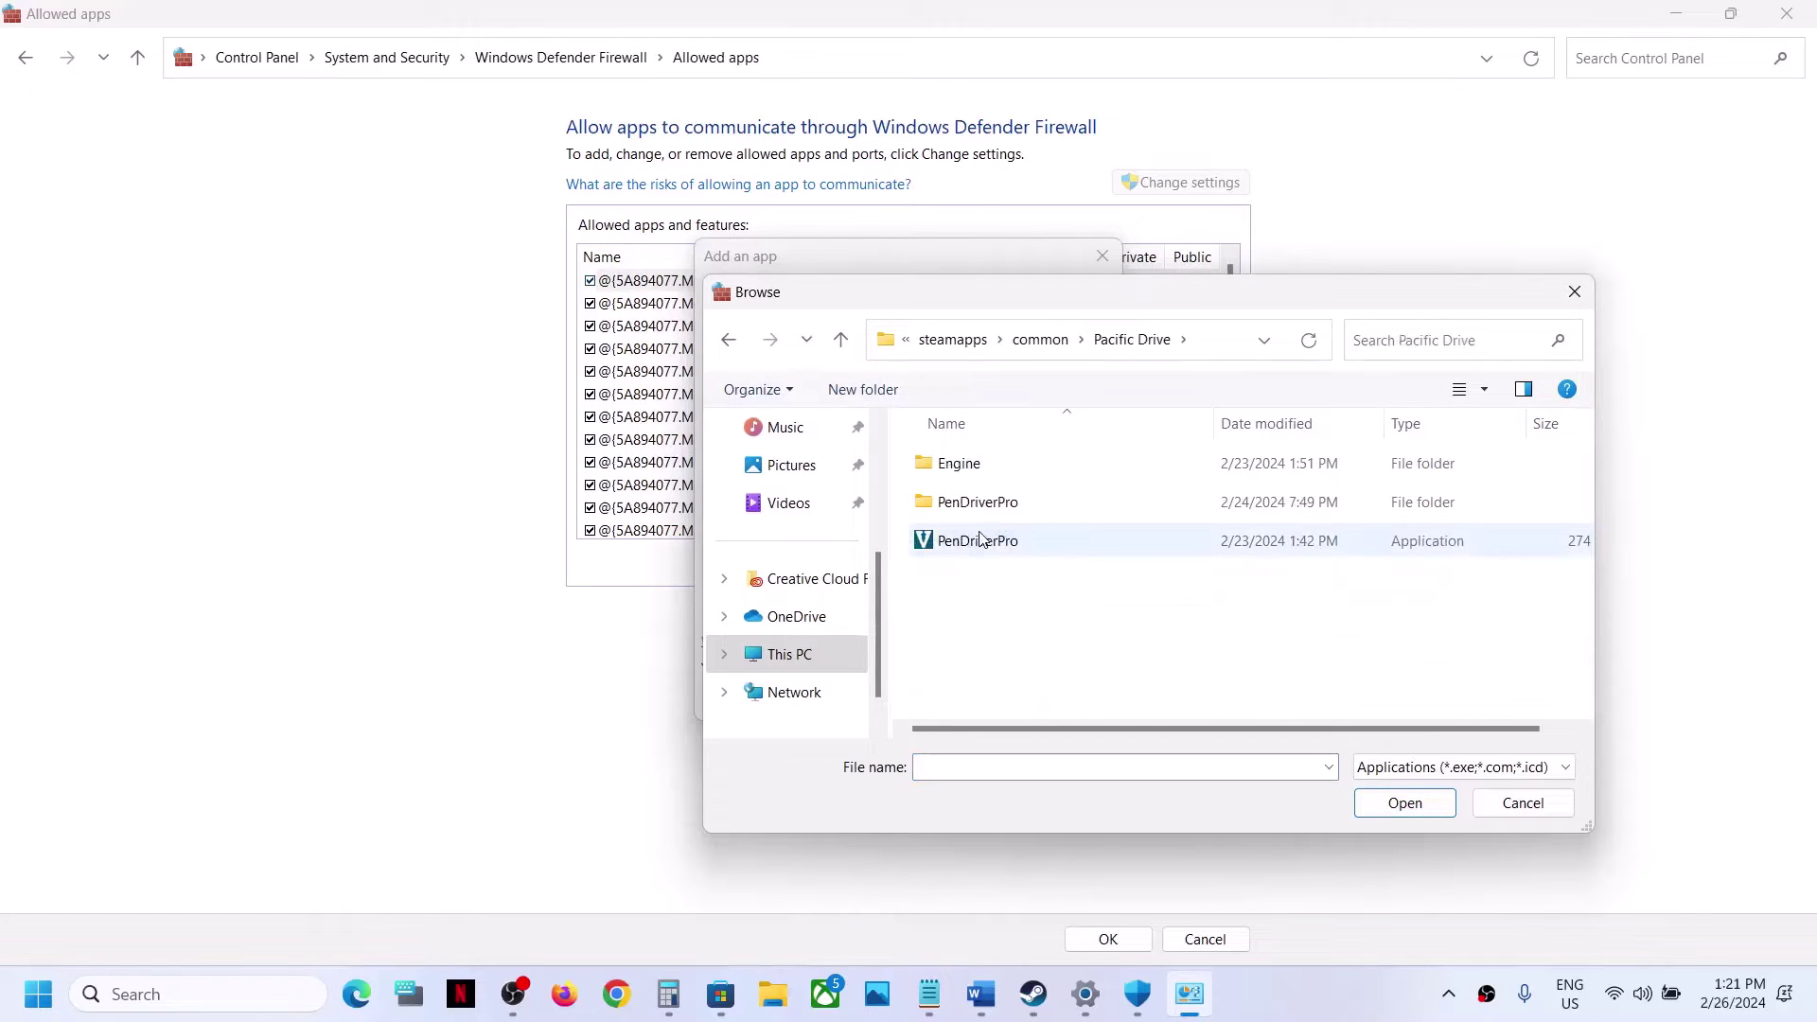
pyautogui.click(984, 540)
pyautogui.click(1404, 802)
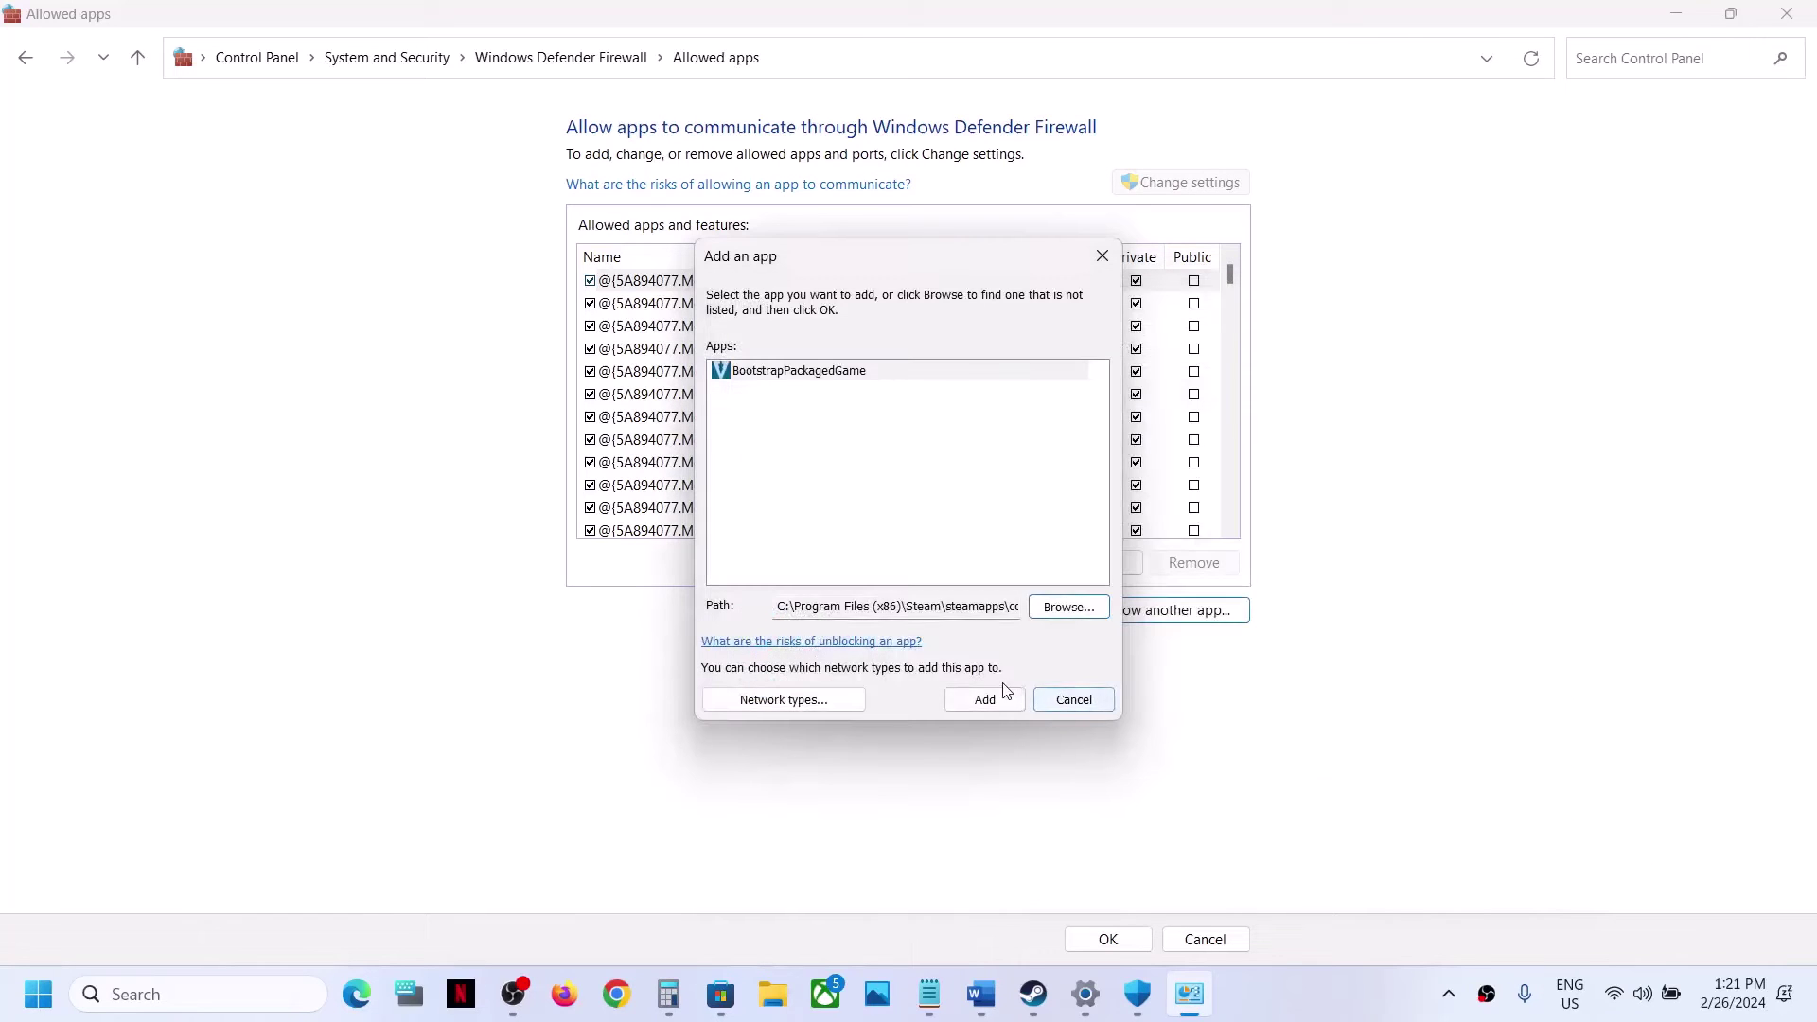
pyautogui.click(992, 713)
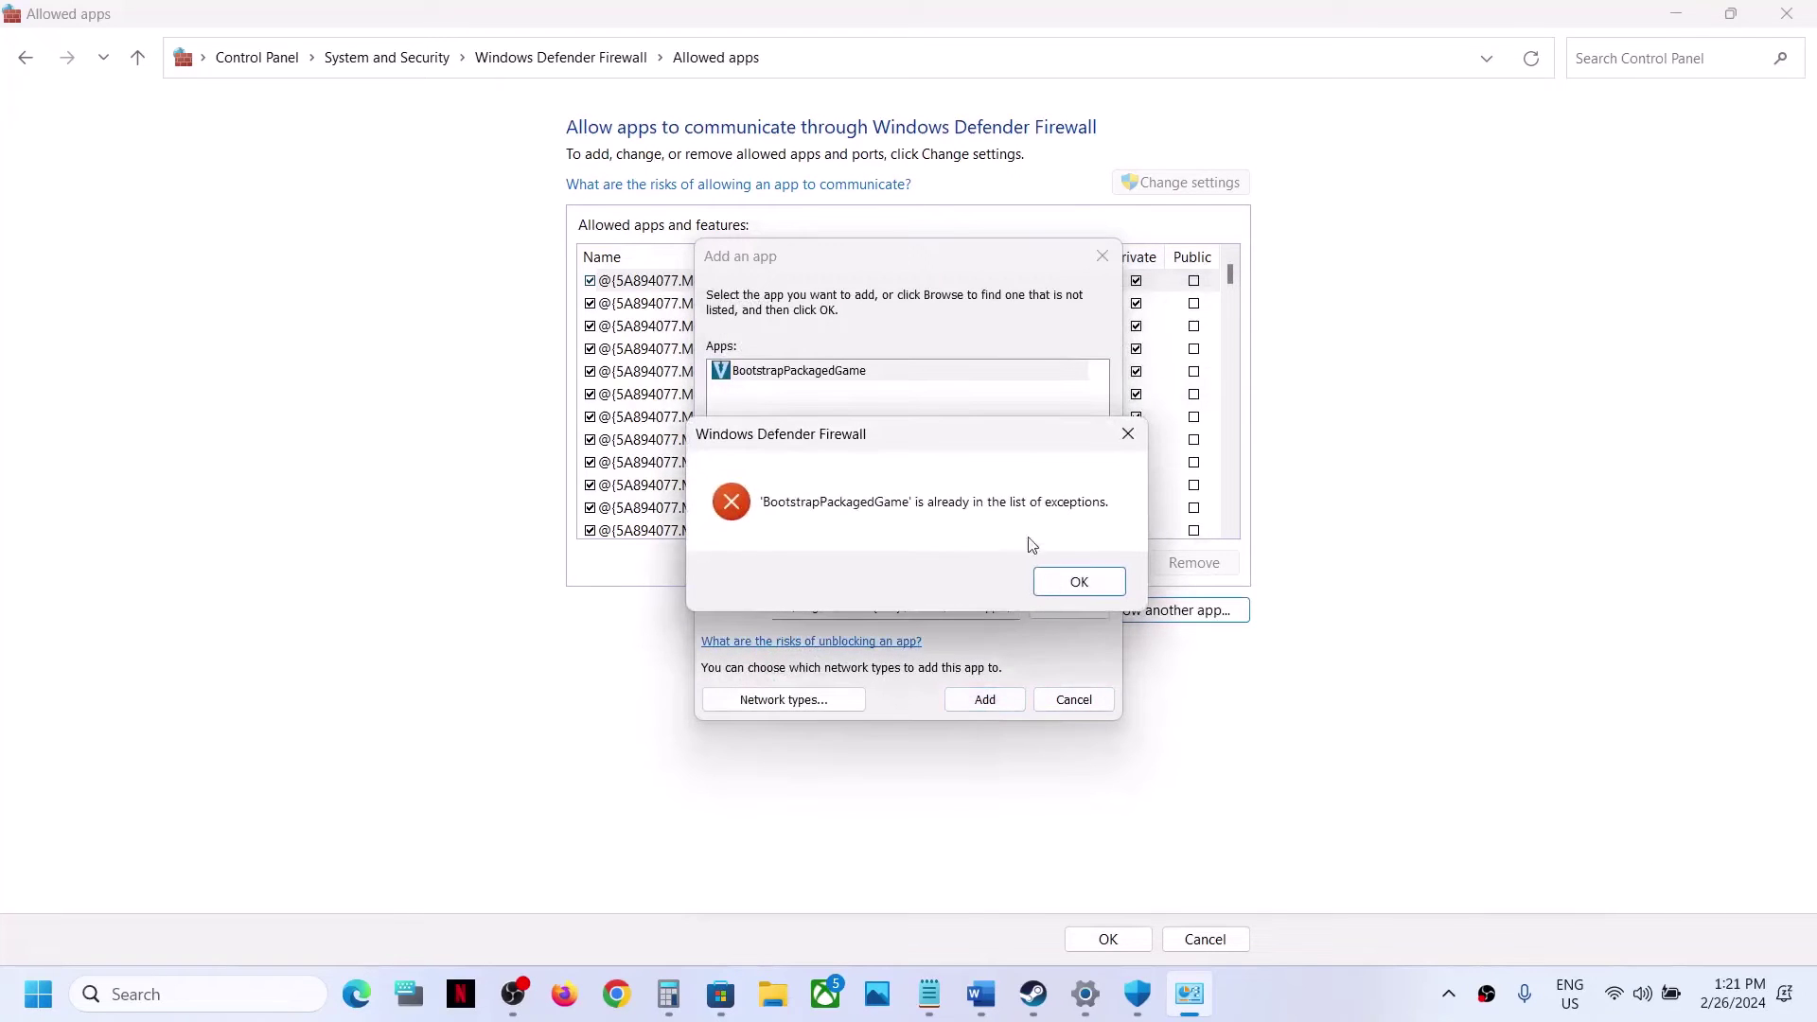
# Add the PenDriverPro-Win64-Shipping application from PenDriverPro\Binaries\Win64 to the firewall's allowed apps and save the list
pyautogui.click(1054, 585)
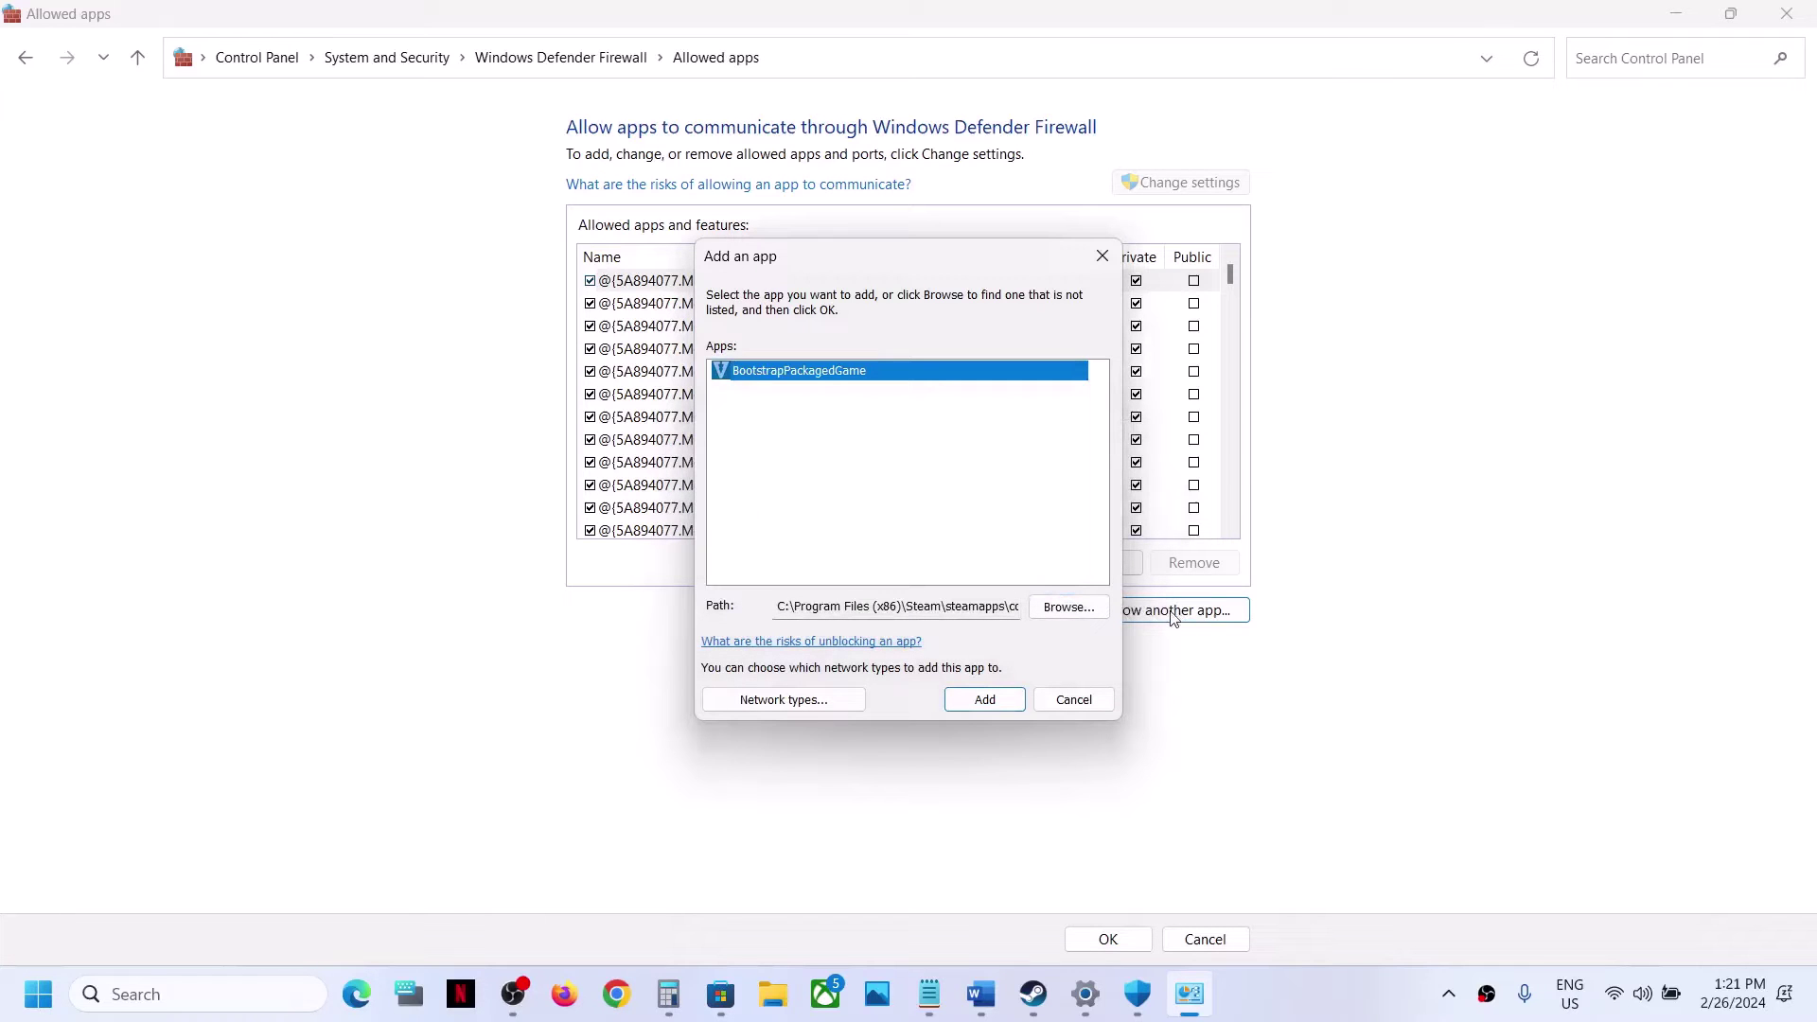
pyautogui.click(1067, 606)
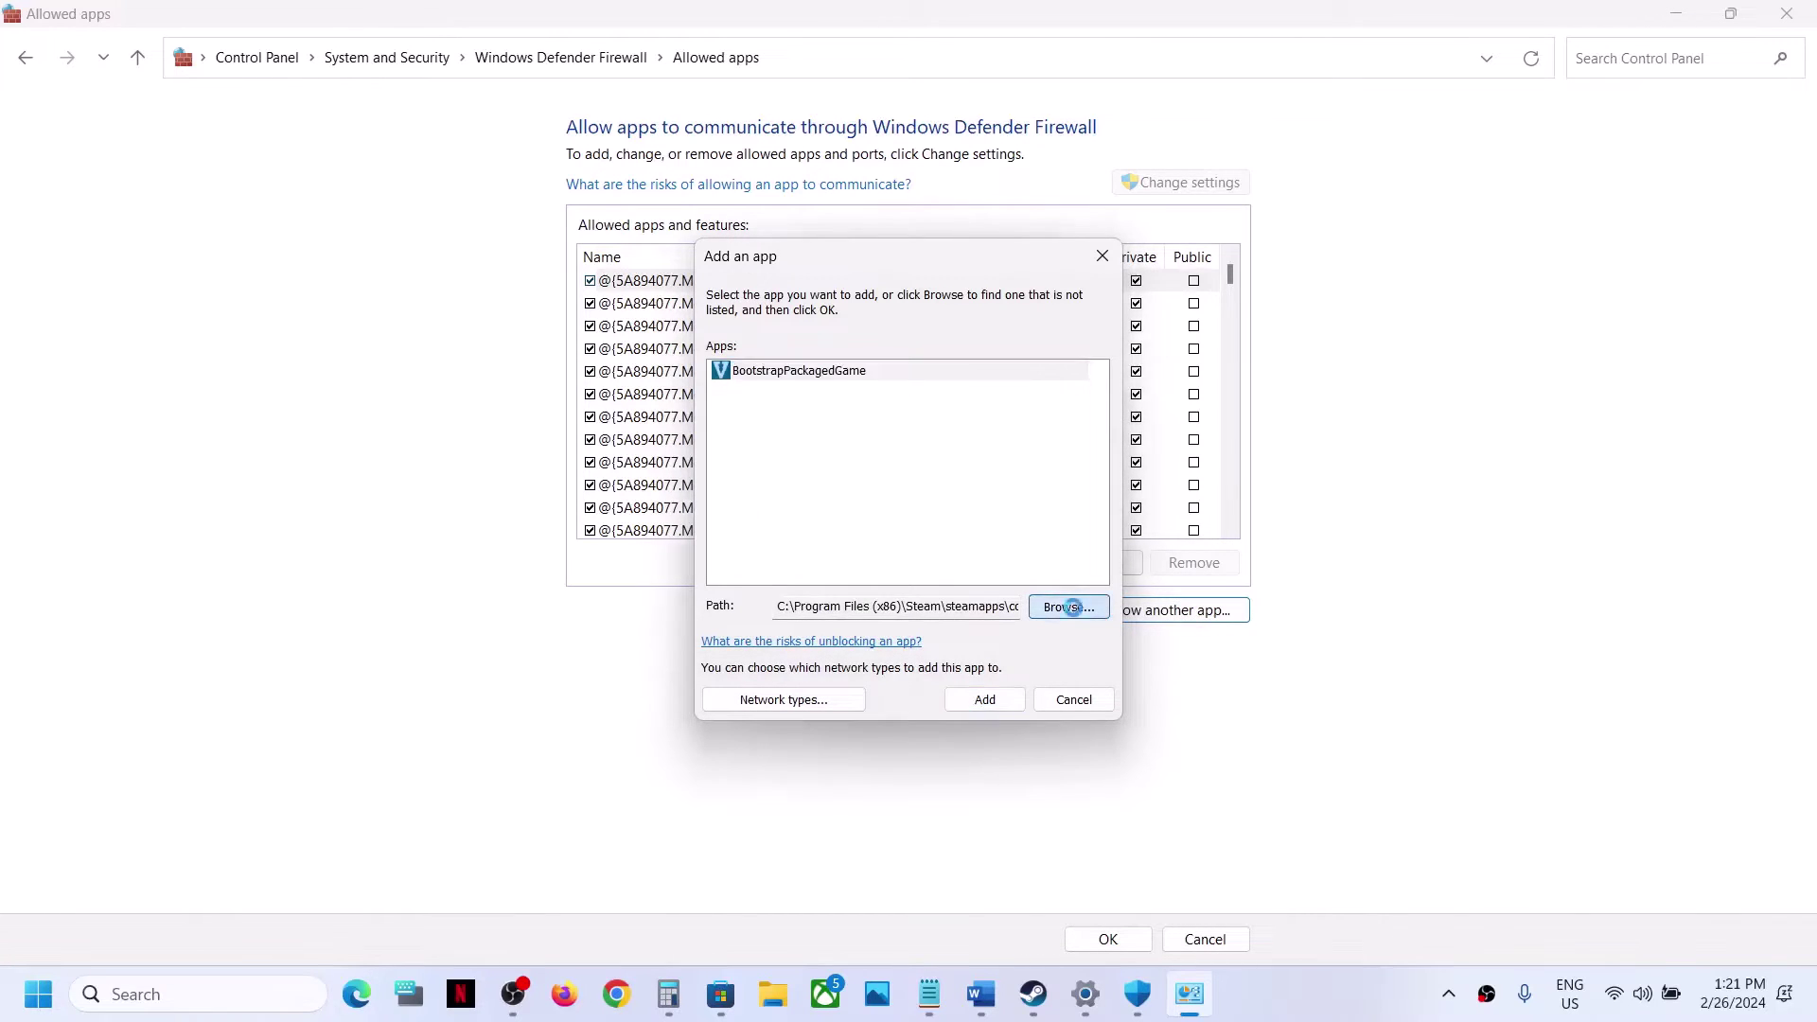
pyautogui.doubleClick(999, 511)
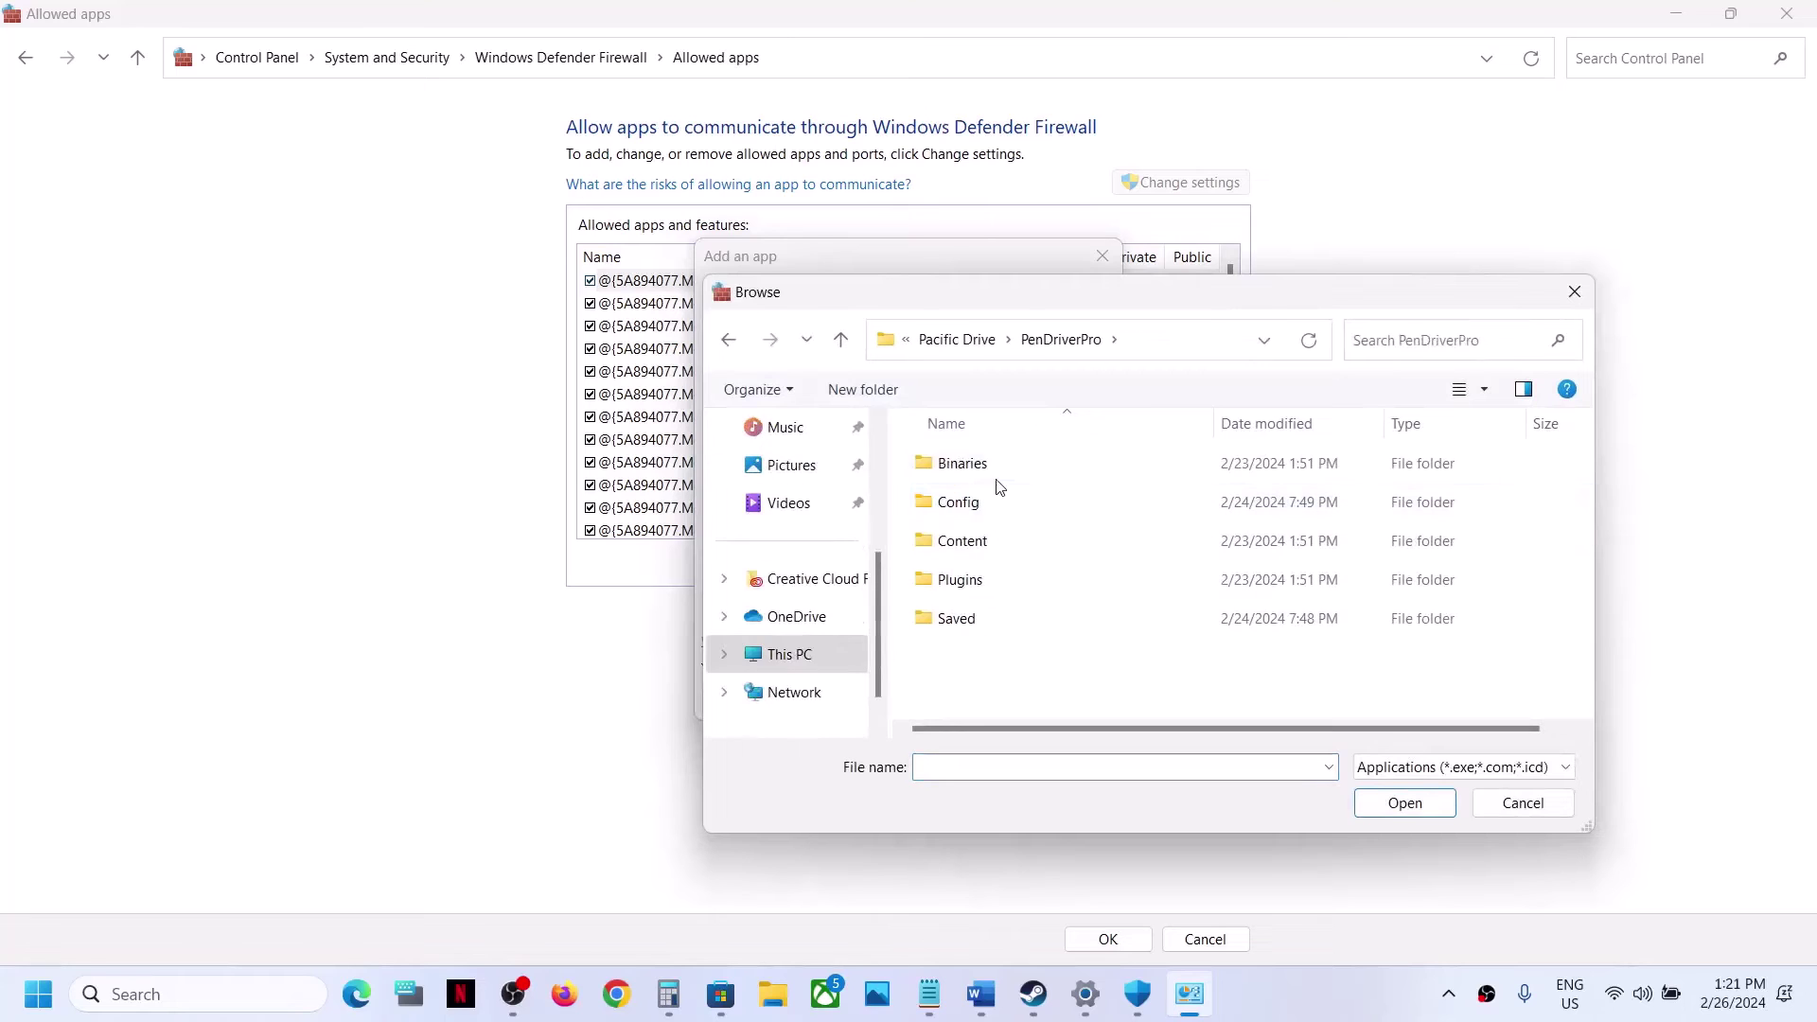
pyautogui.doubleClick(997, 473)
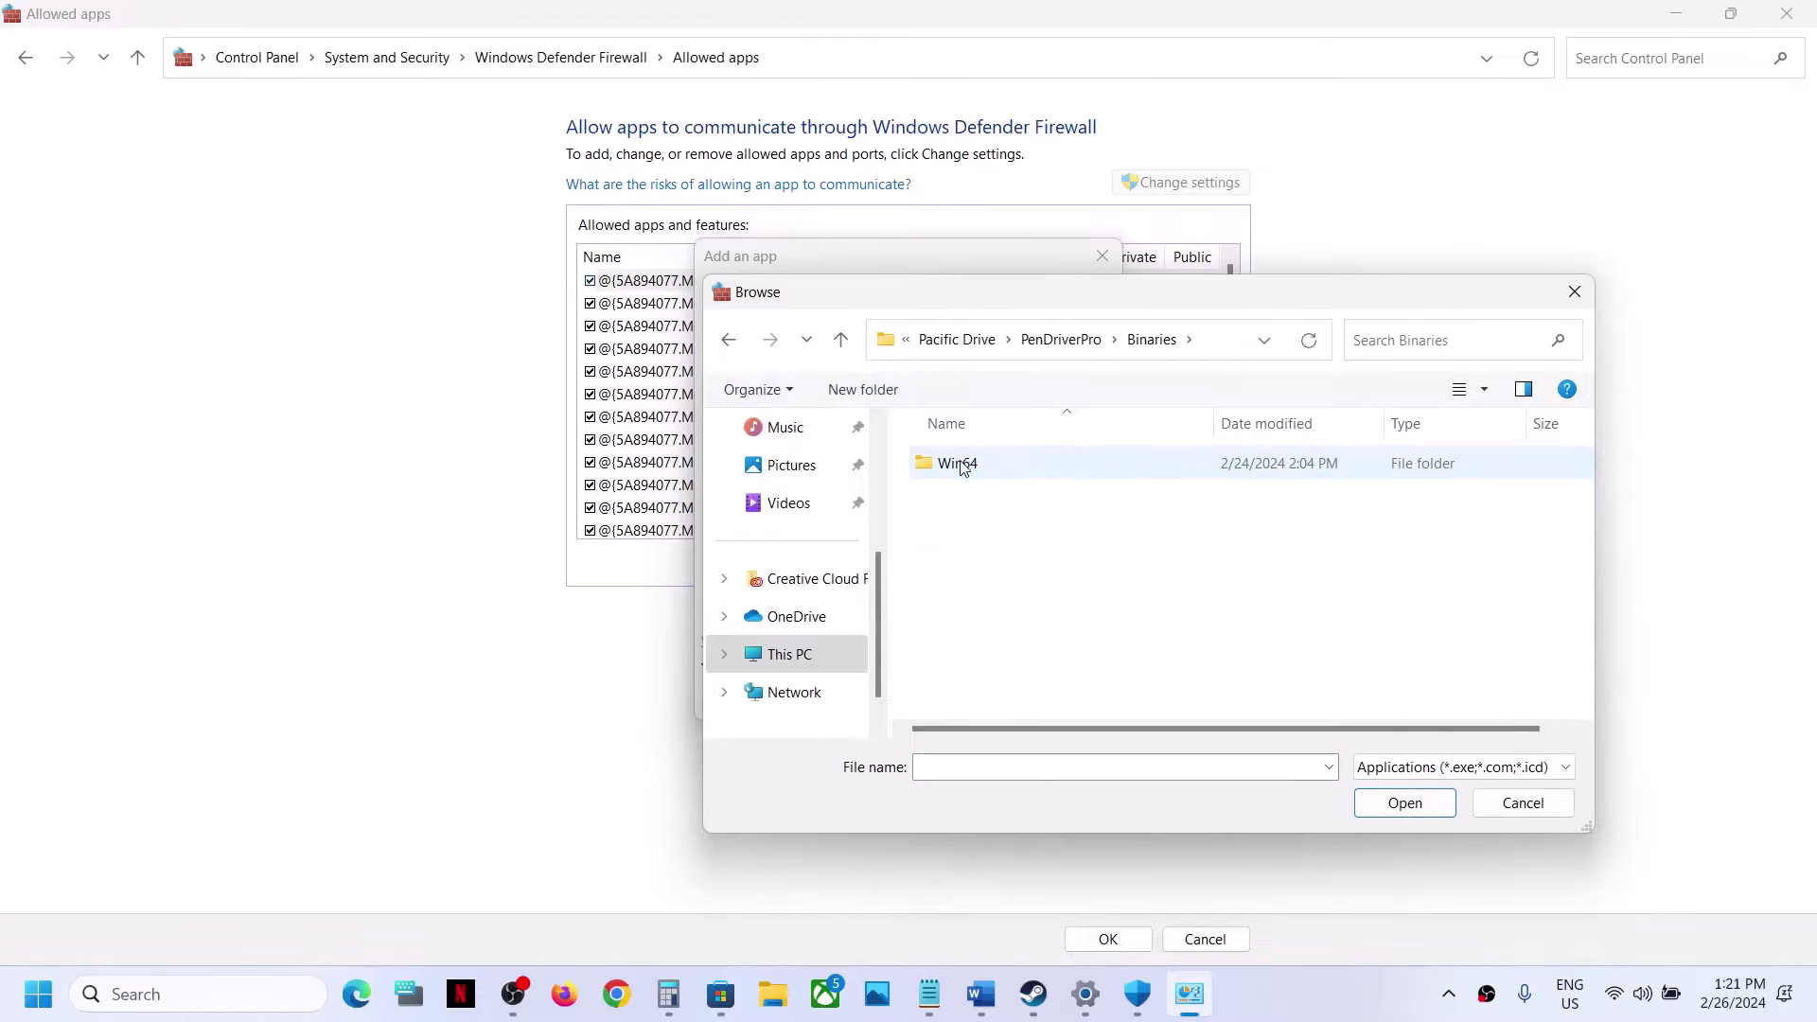
pyautogui.doubleClick(998, 474)
pyautogui.click(1005, 470)
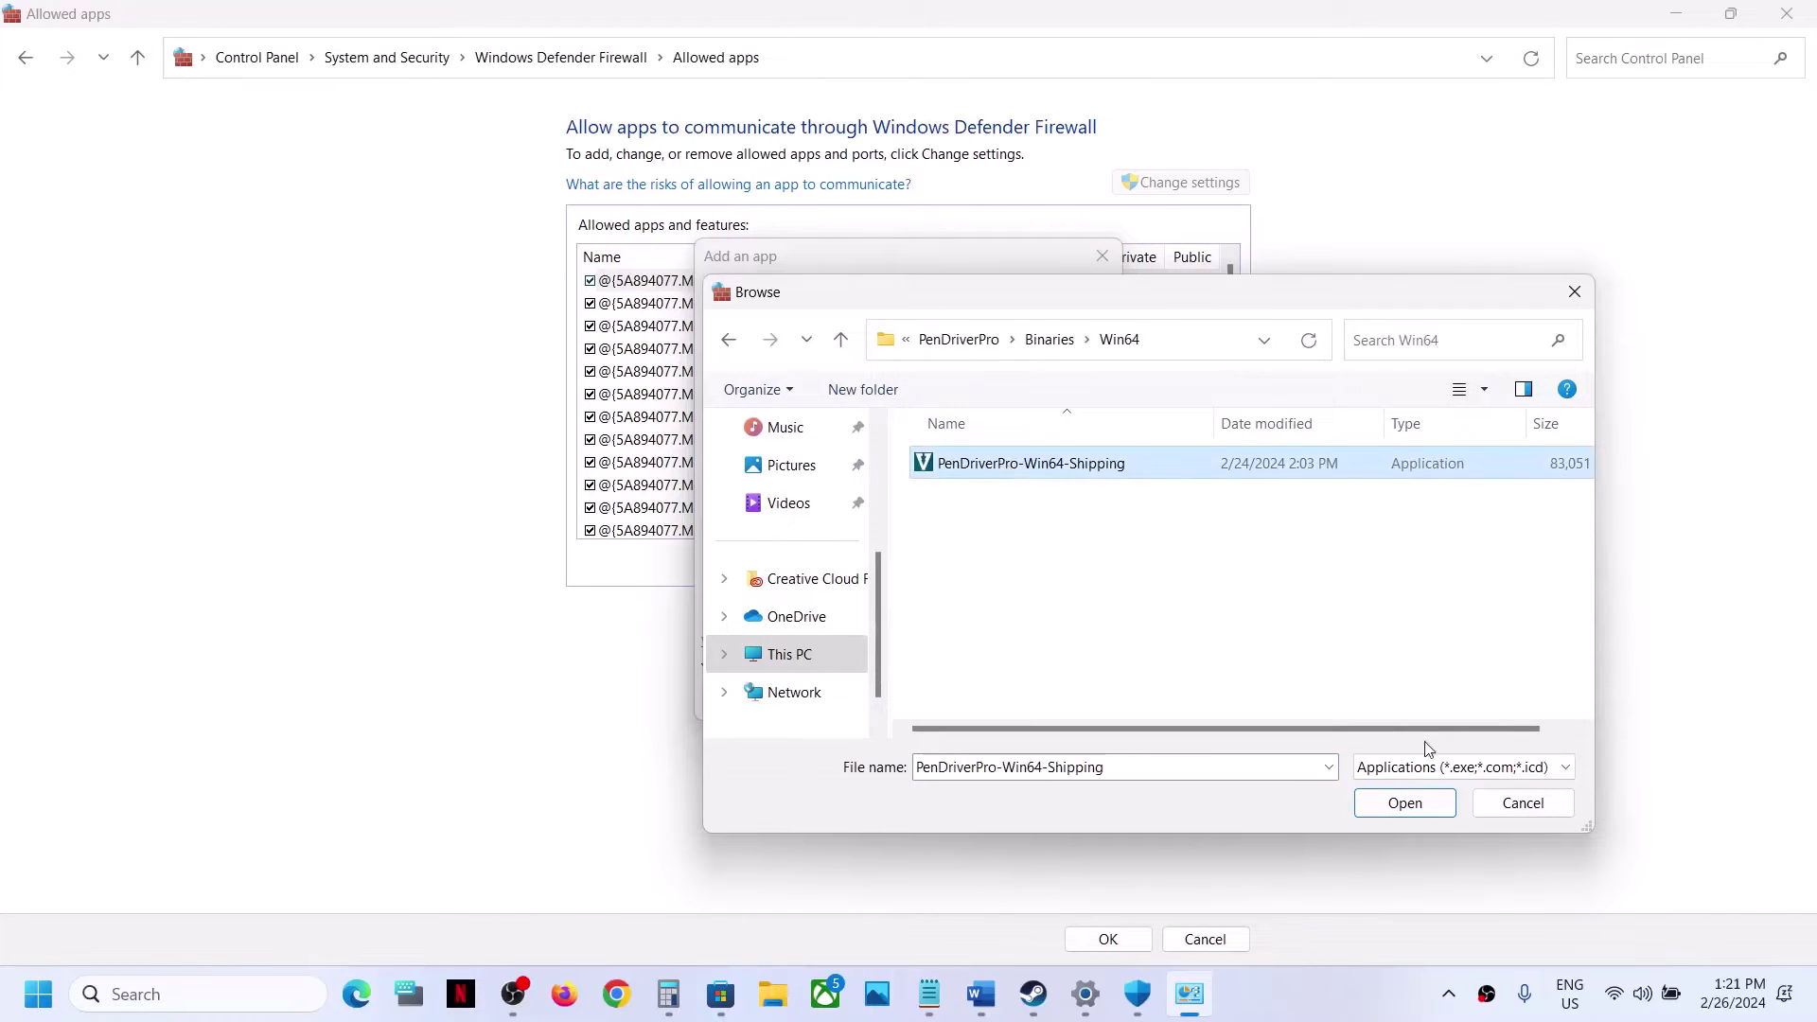
pyautogui.click(1404, 803)
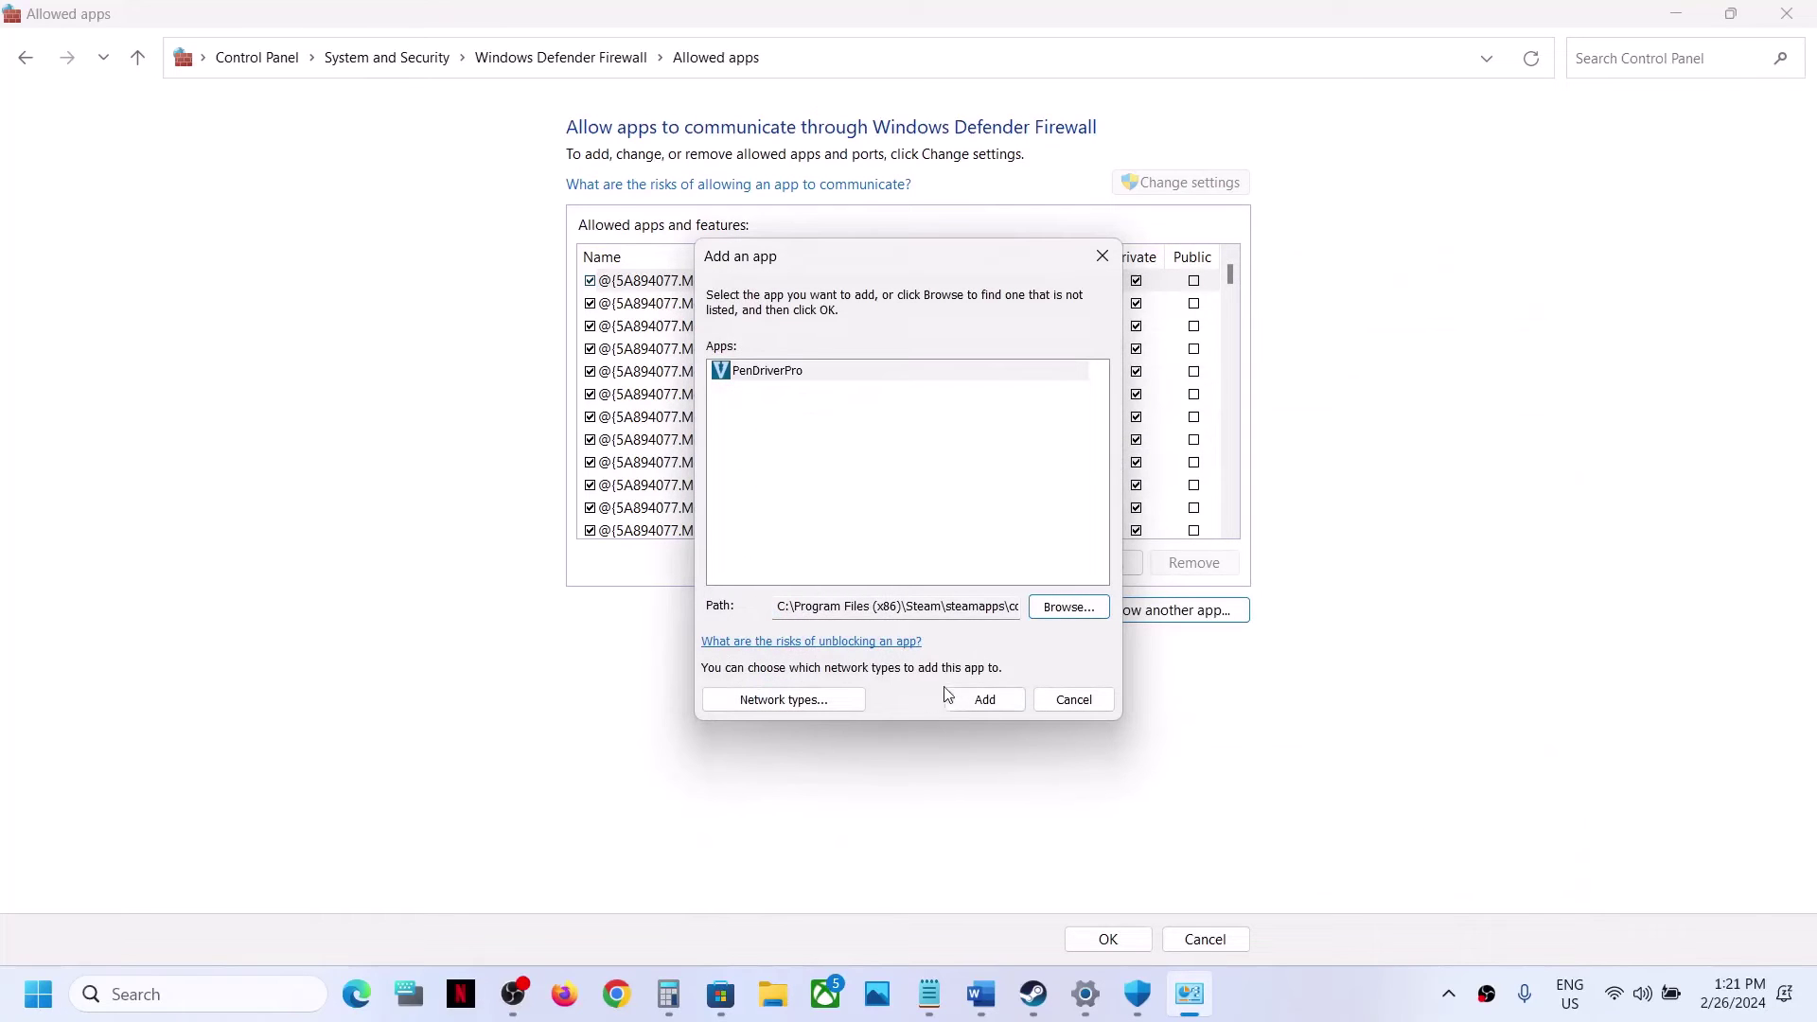
pyautogui.click(984, 700)
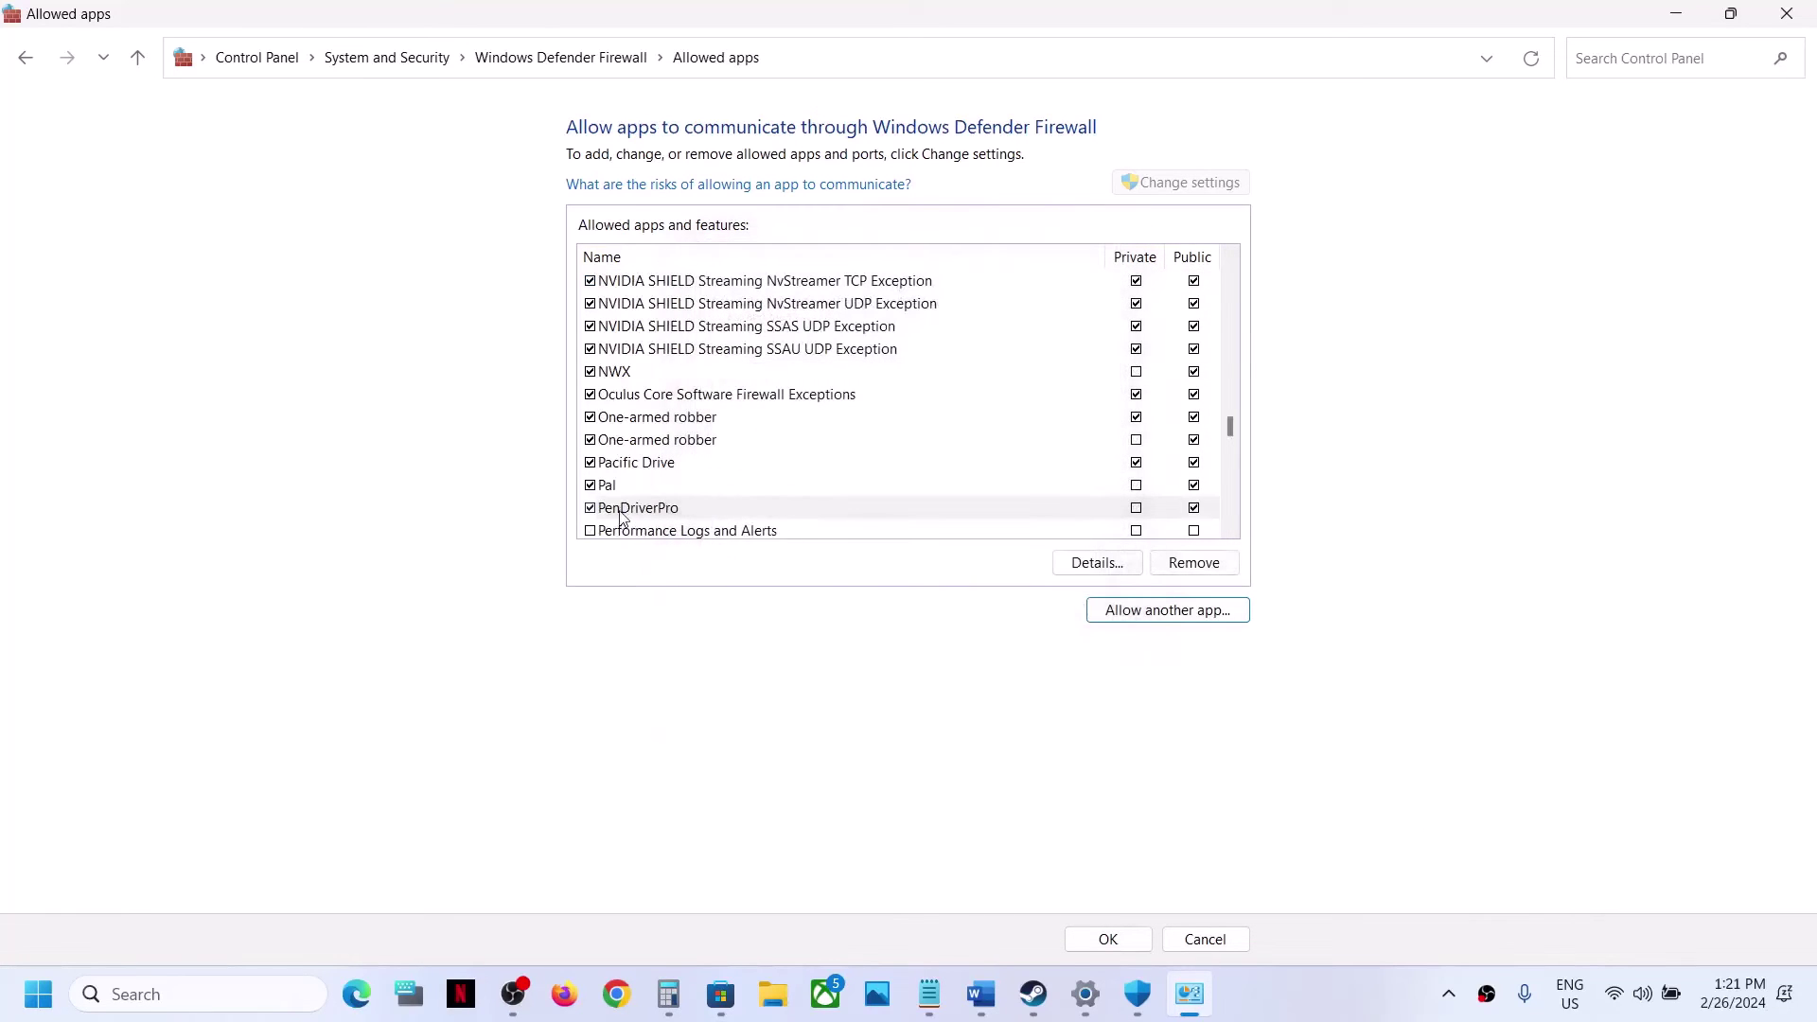
pyautogui.click(1090, 944)
# Close the Control Panel, Windows Security and Settings windows to get back to Steam
pyautogui.click(1787, 15)
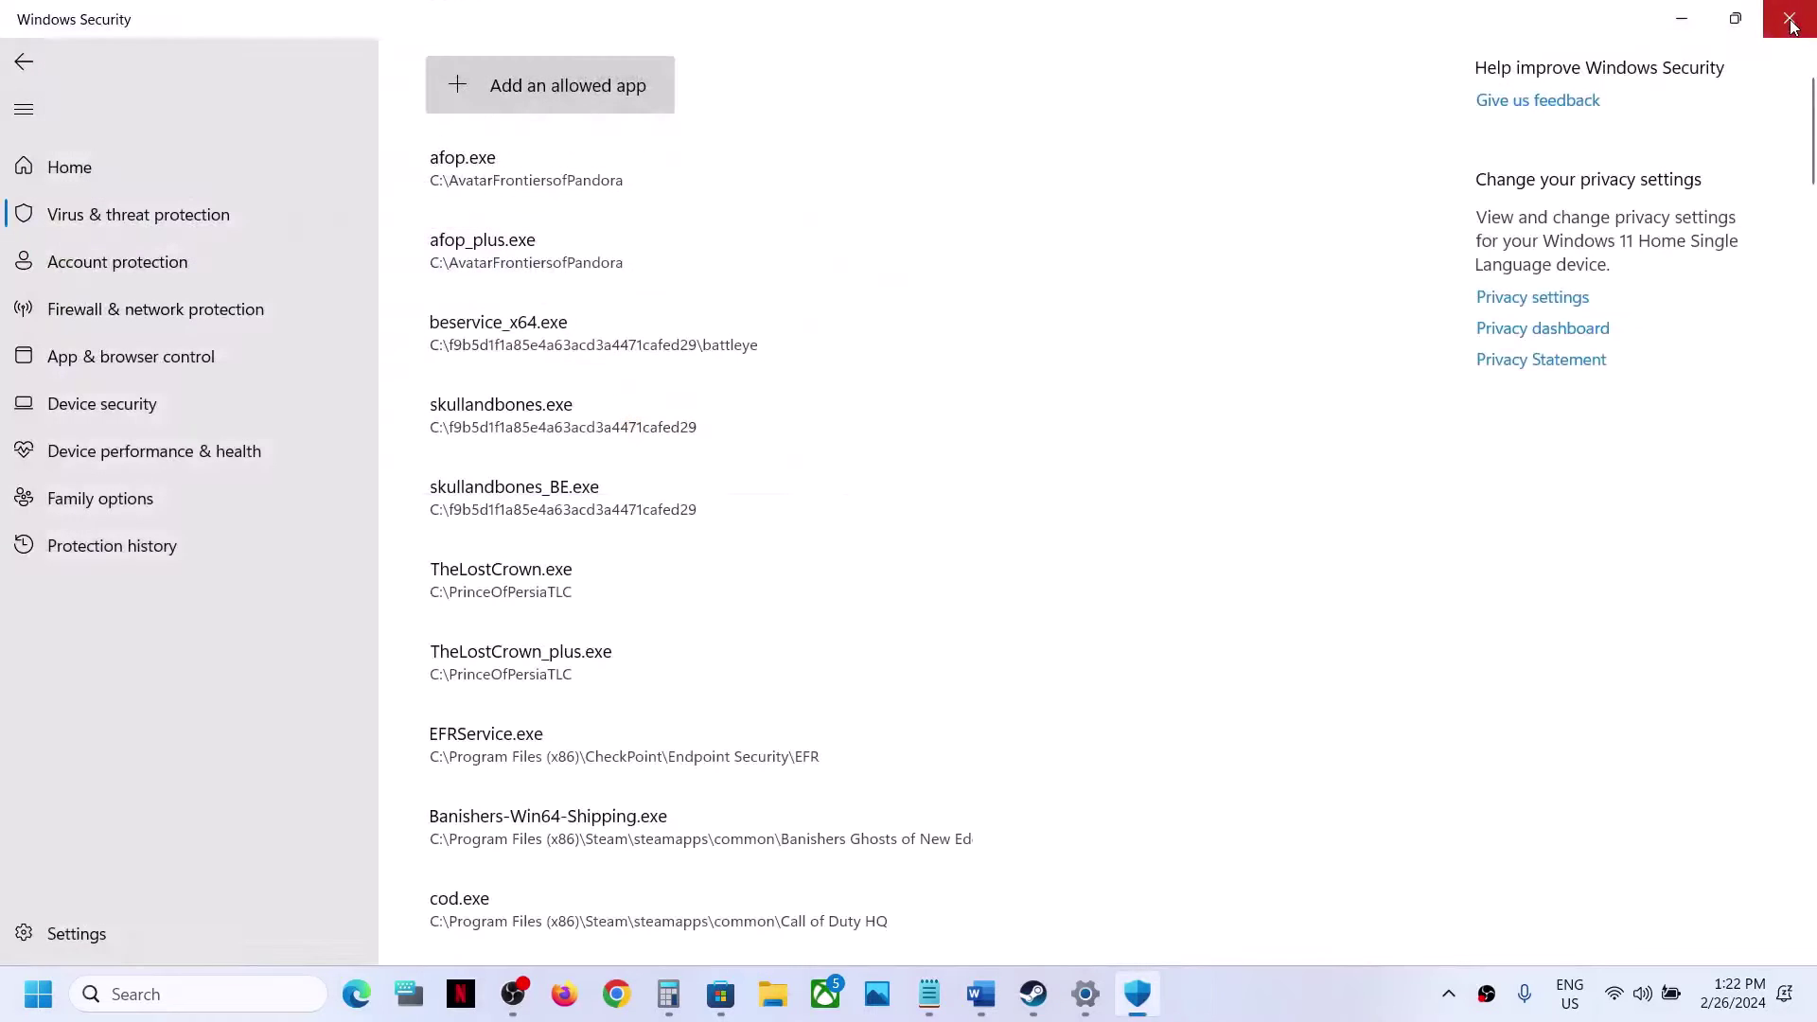
pyautogui.click(1790, 18)
pyautogui.click(1790, 17)
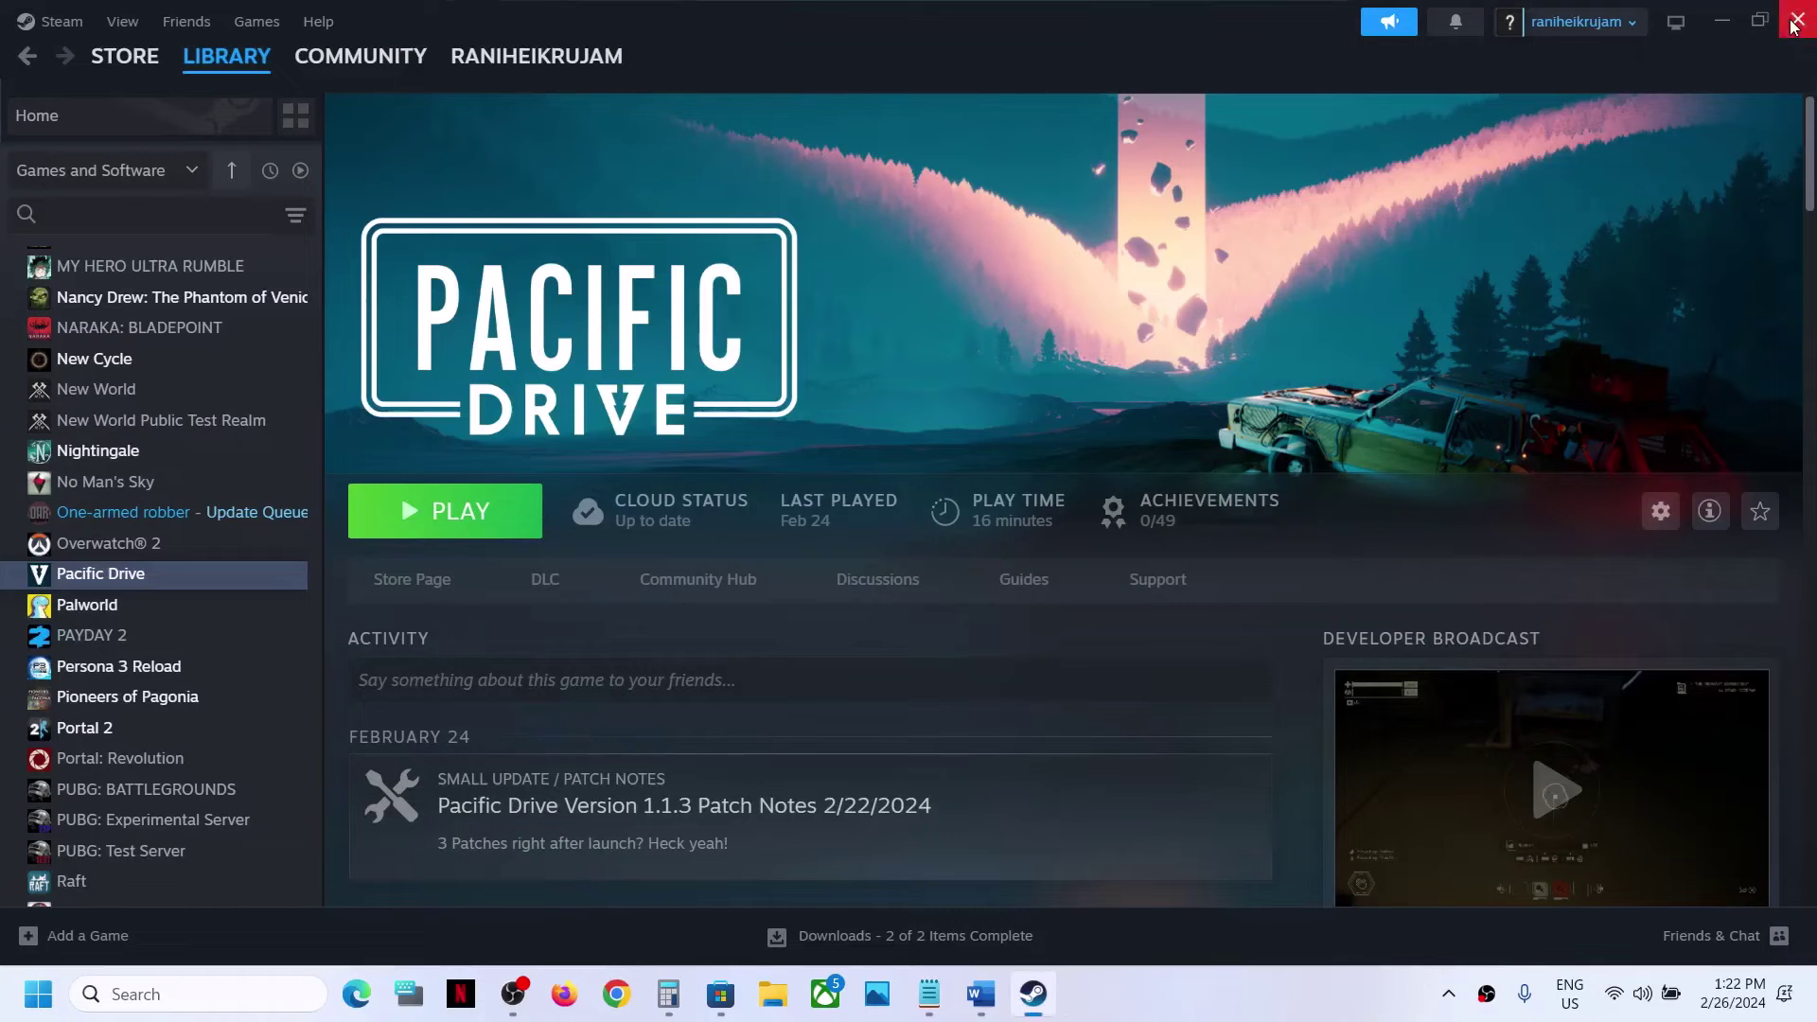
# Switch to the Word notes and highlight the Step 6 instruction to run the game as an administrator from the installation folder
pyautogui.click(980, 993)
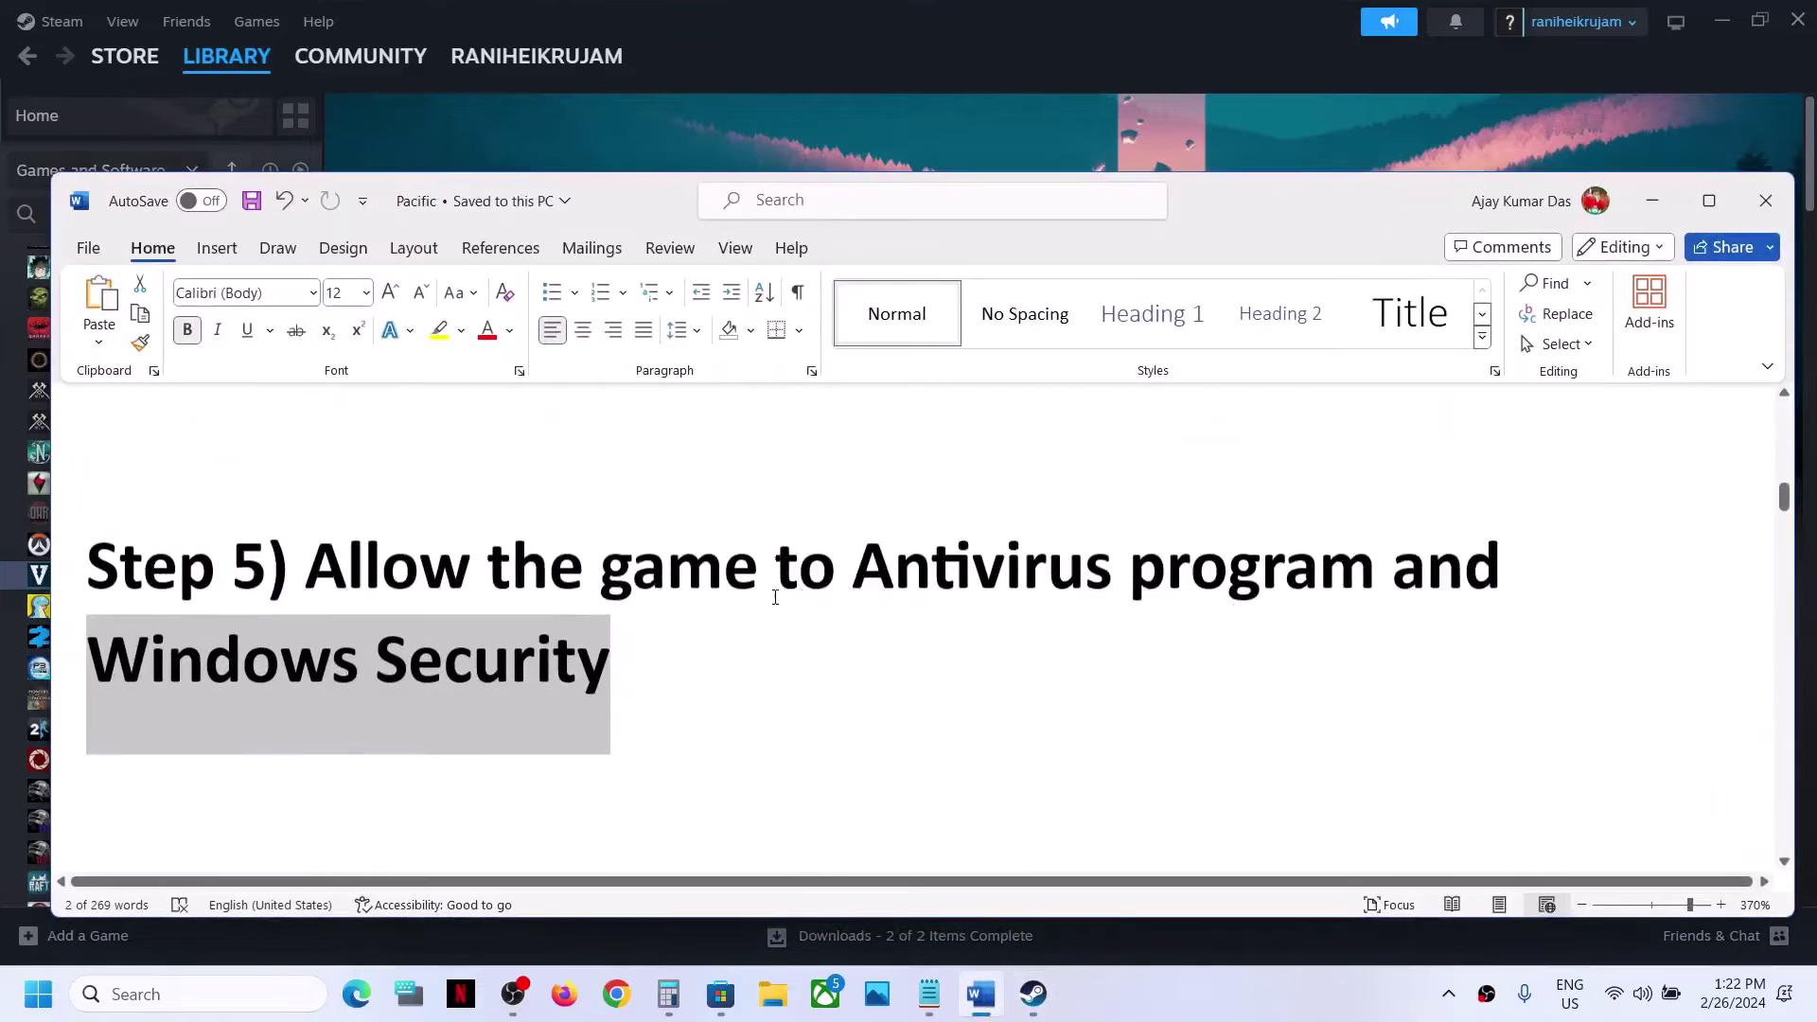
pyautogui.scroll(-3, 775, 597)
pyautogui.moveTo(313, 572); pyautogui.dragTo(583, 677)
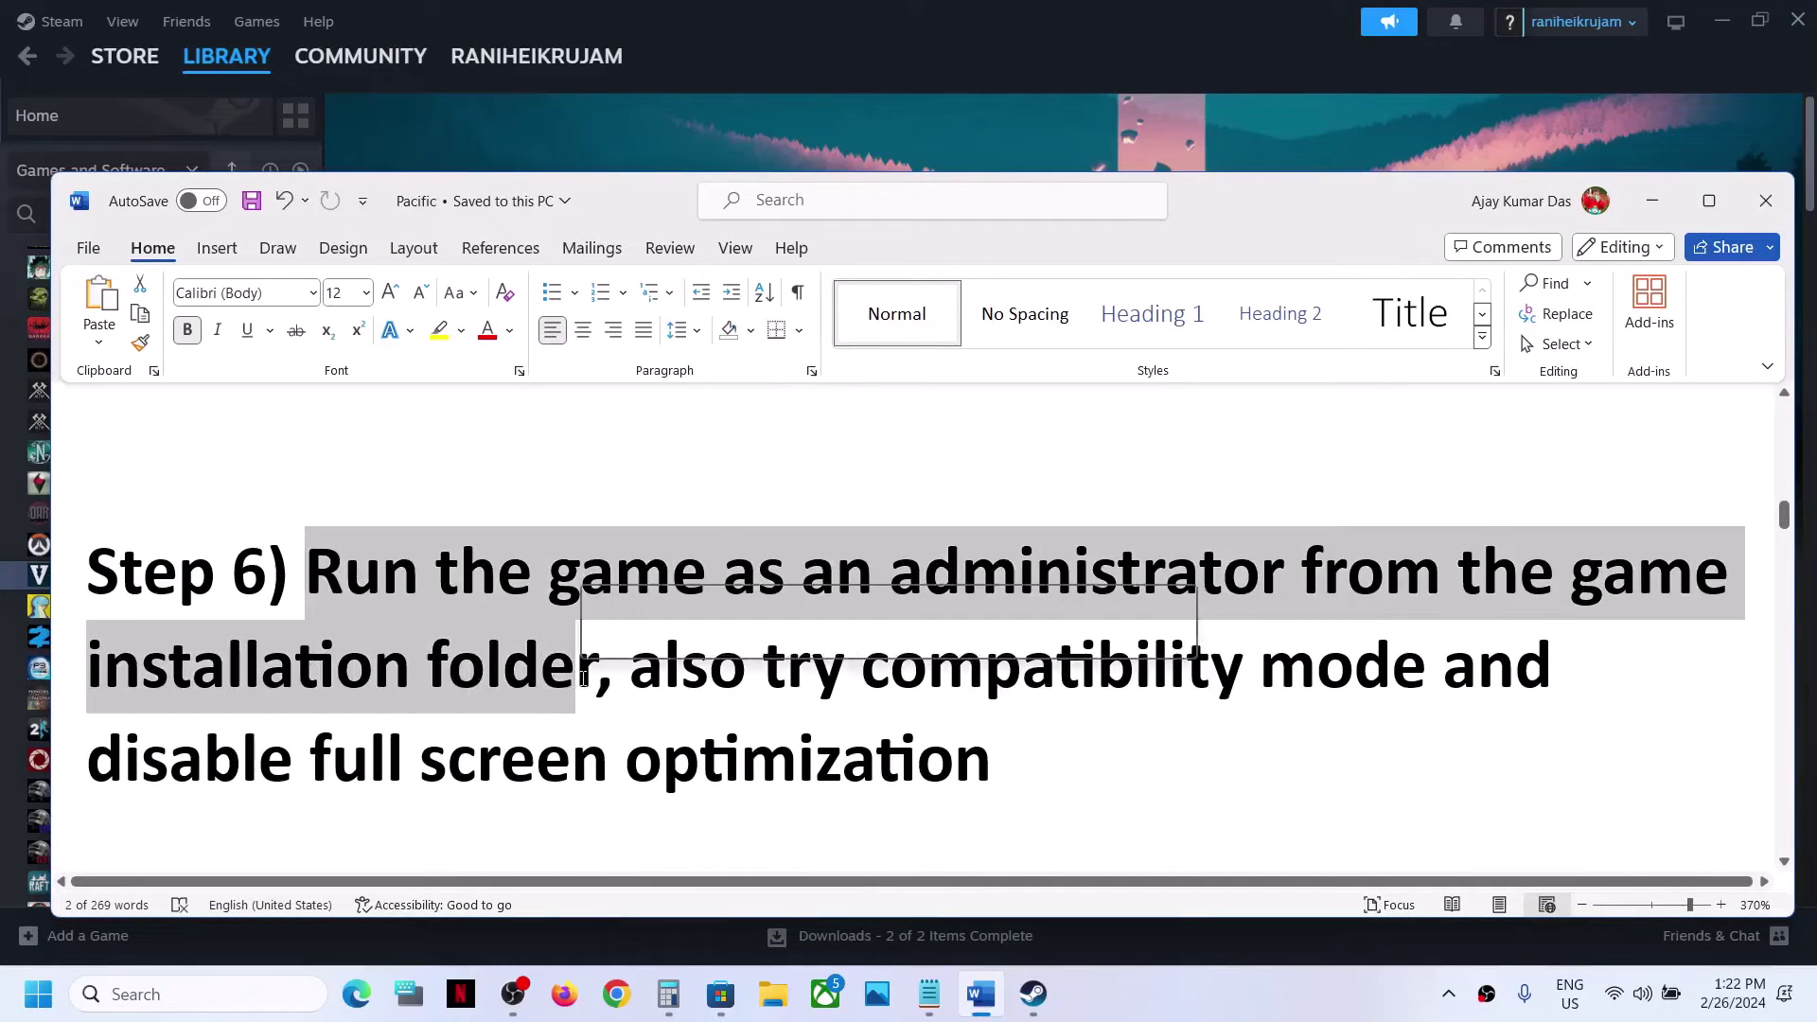
# Switch back to Steam and open Pacific Drive's local files folder in File Explorer
pyautogui.click(802, 154)
pyautogui.rightClick(182, 579)
pyautogui.moveTo(246, 718)
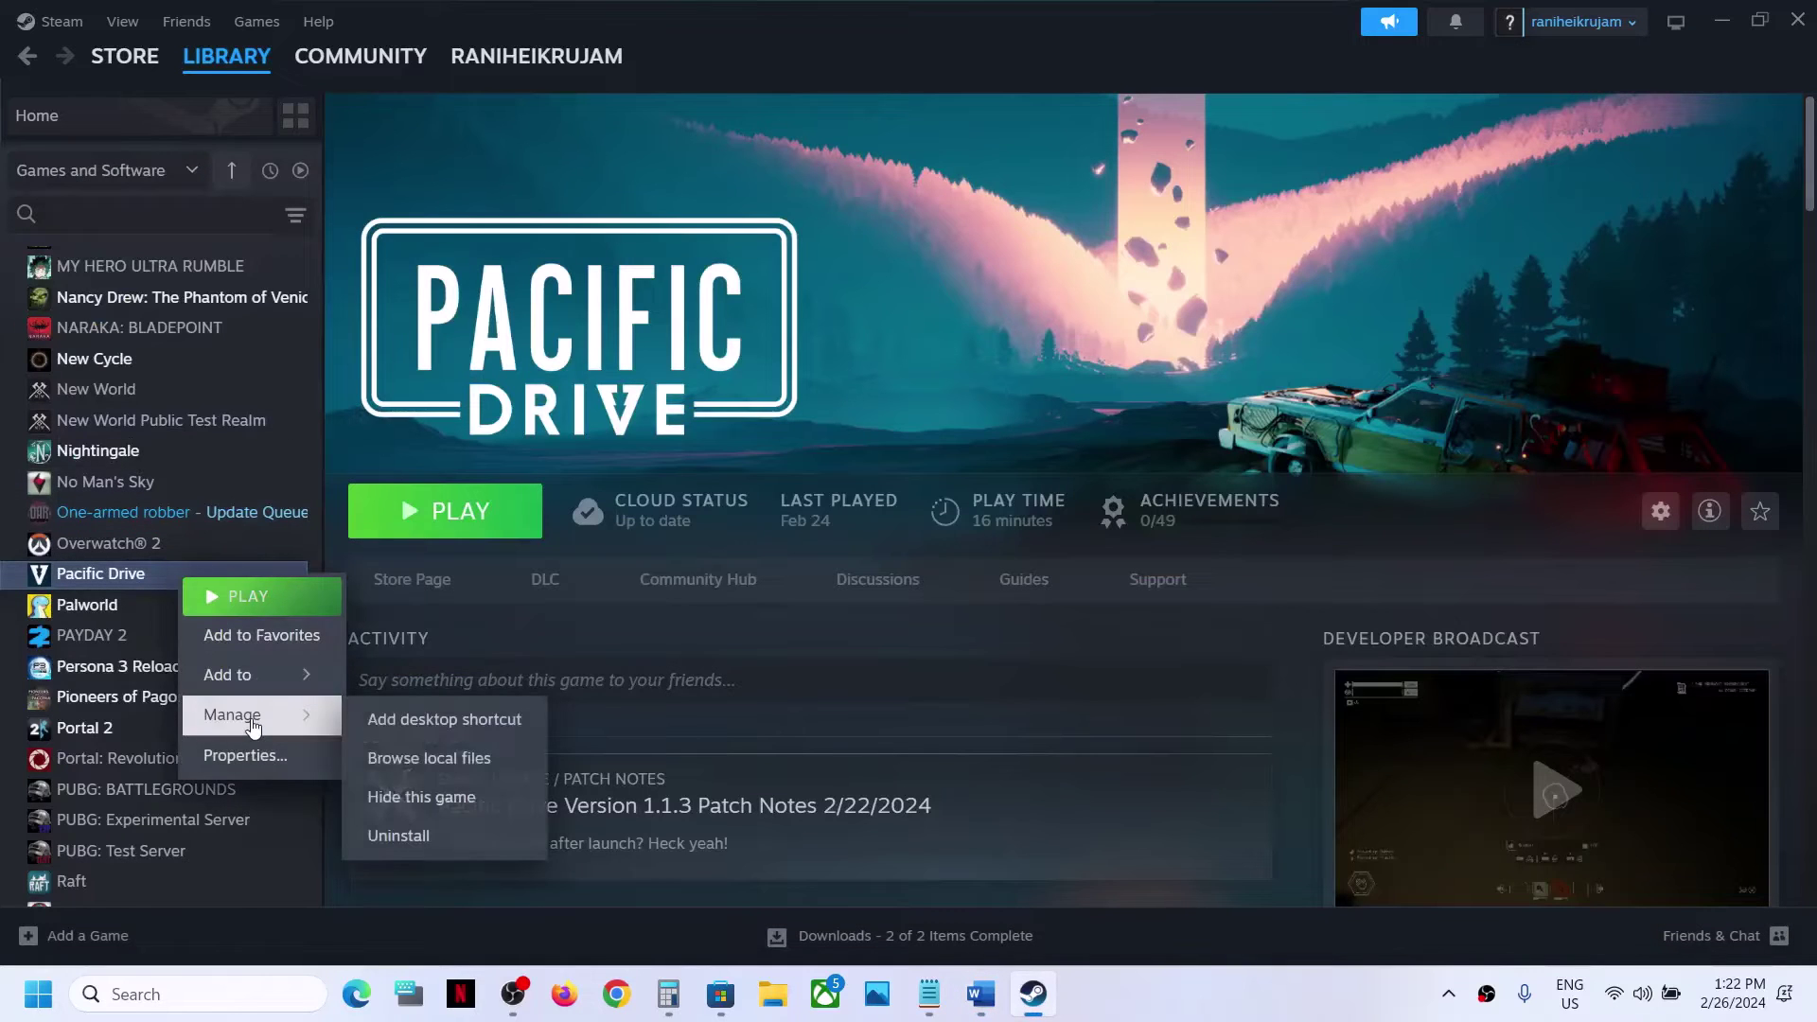
pyautogui.click(461, 760)
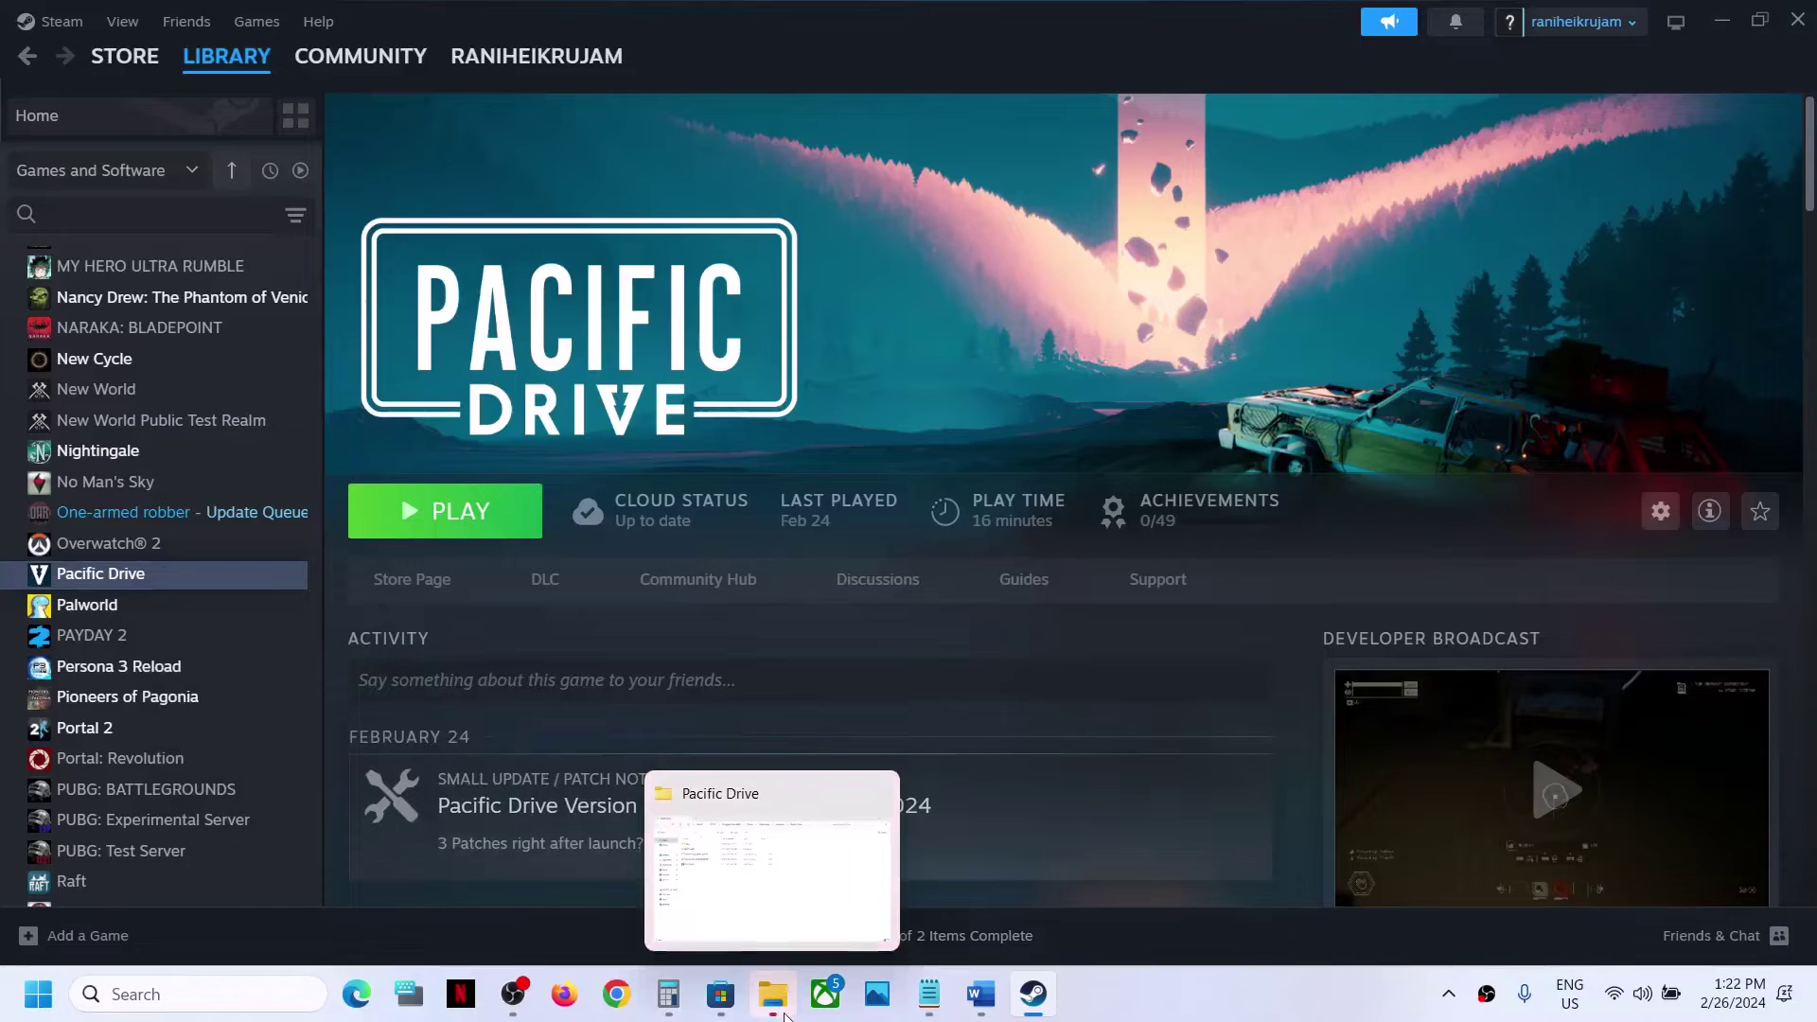
pyautogui.click(786, 1015)
# Set the PenDriverPro application in the Pacific Drive folder to run as an administrator and apply the change
pyautogui.click(296, 371)
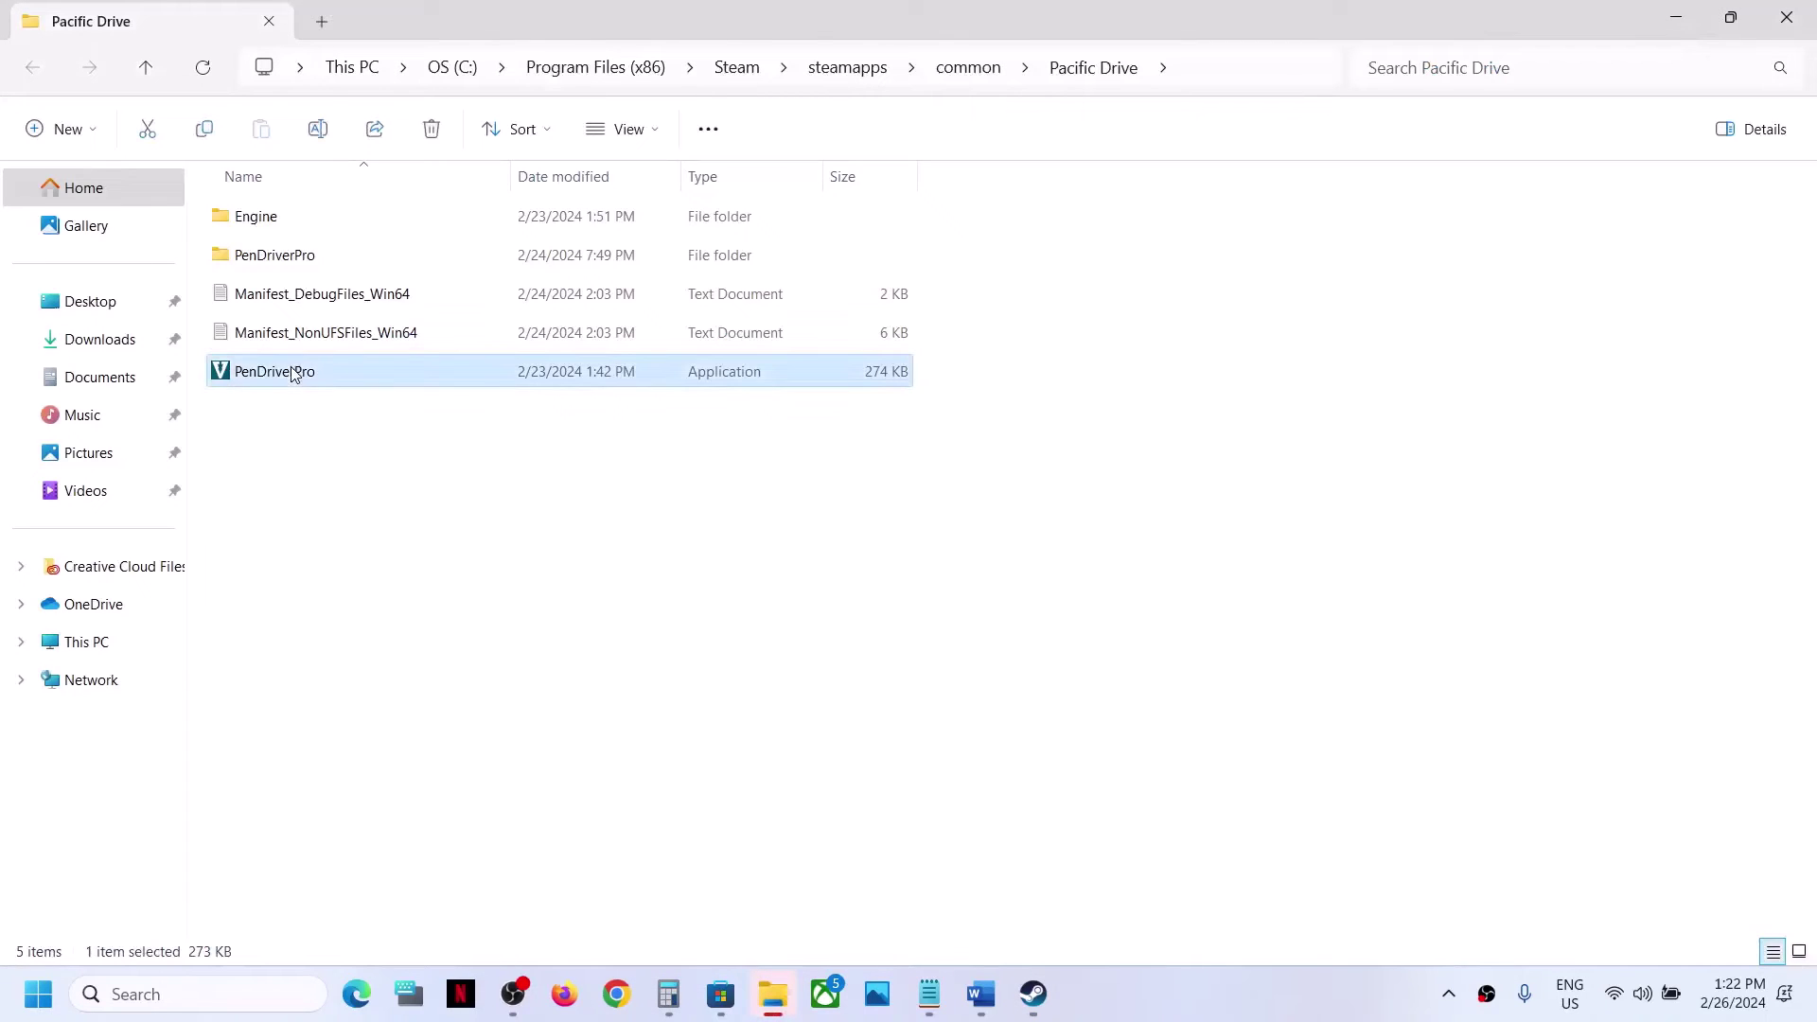
pyautogui.rightClick(295, 371)
pyautogui.click(386, 715)
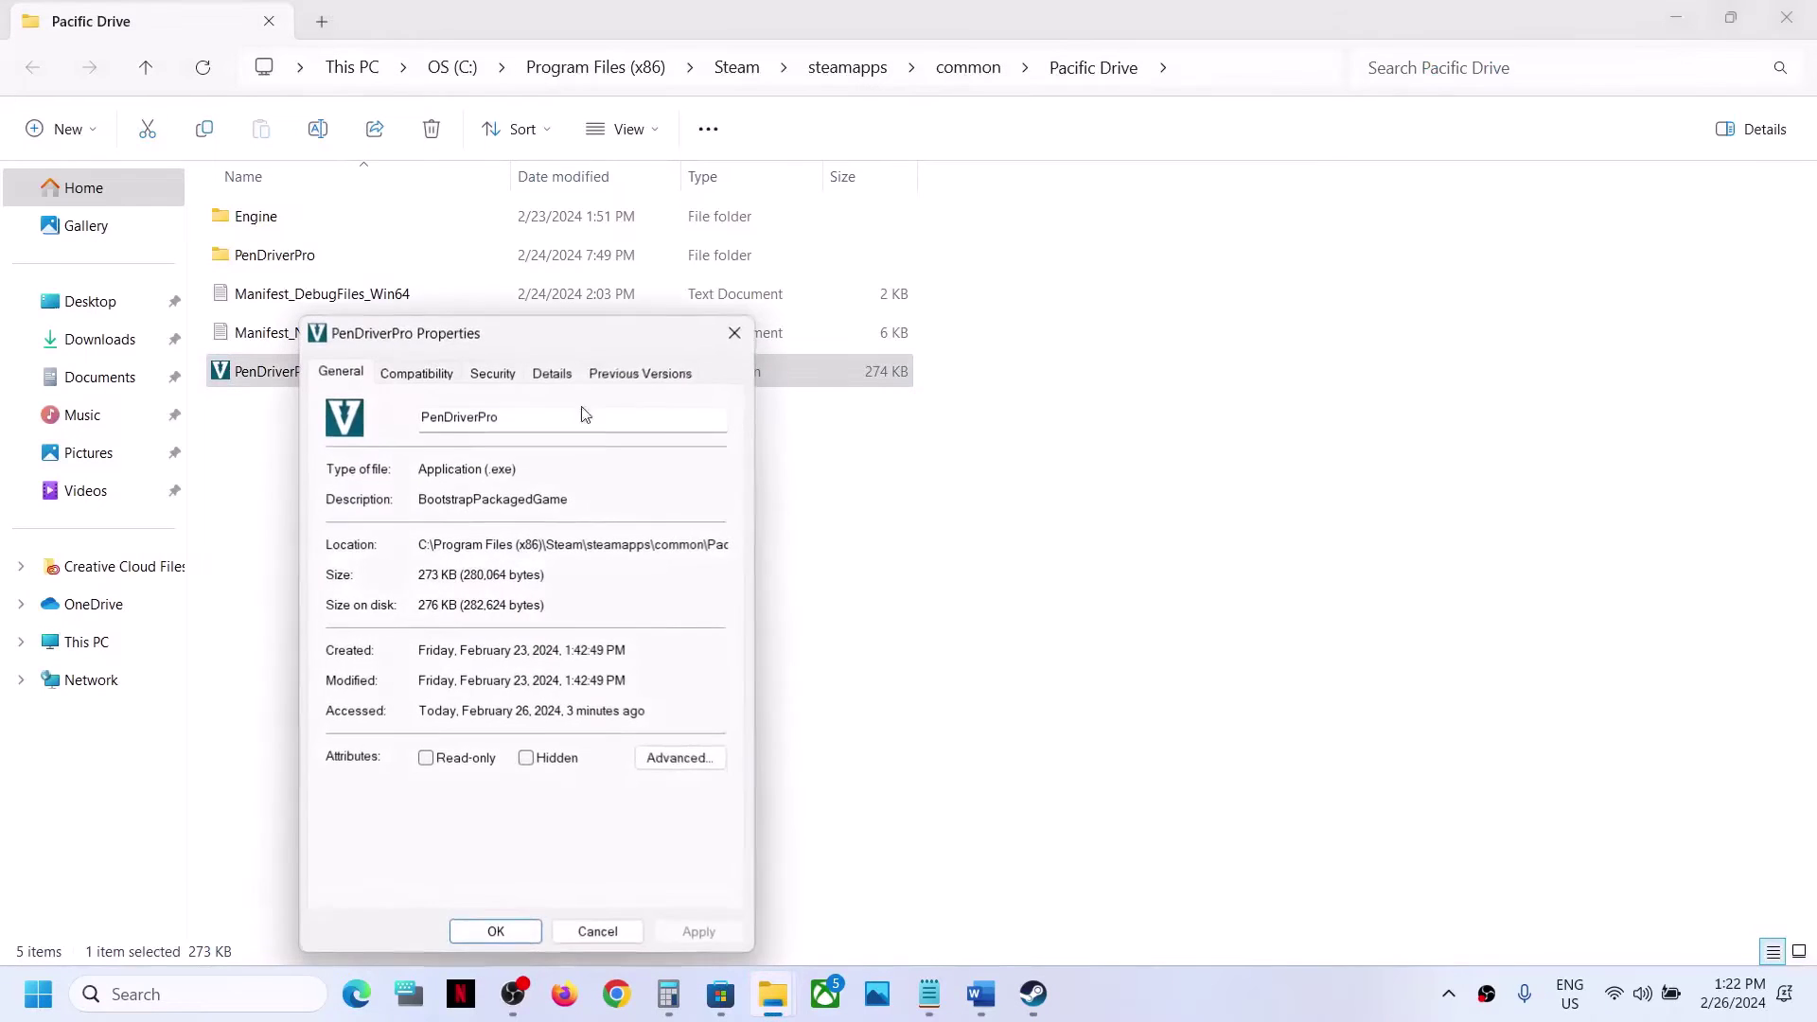
pyautogui.click(438, 376)
pyautogui.moveTo(537, 350); pyautogui.dragTo(874, 221)
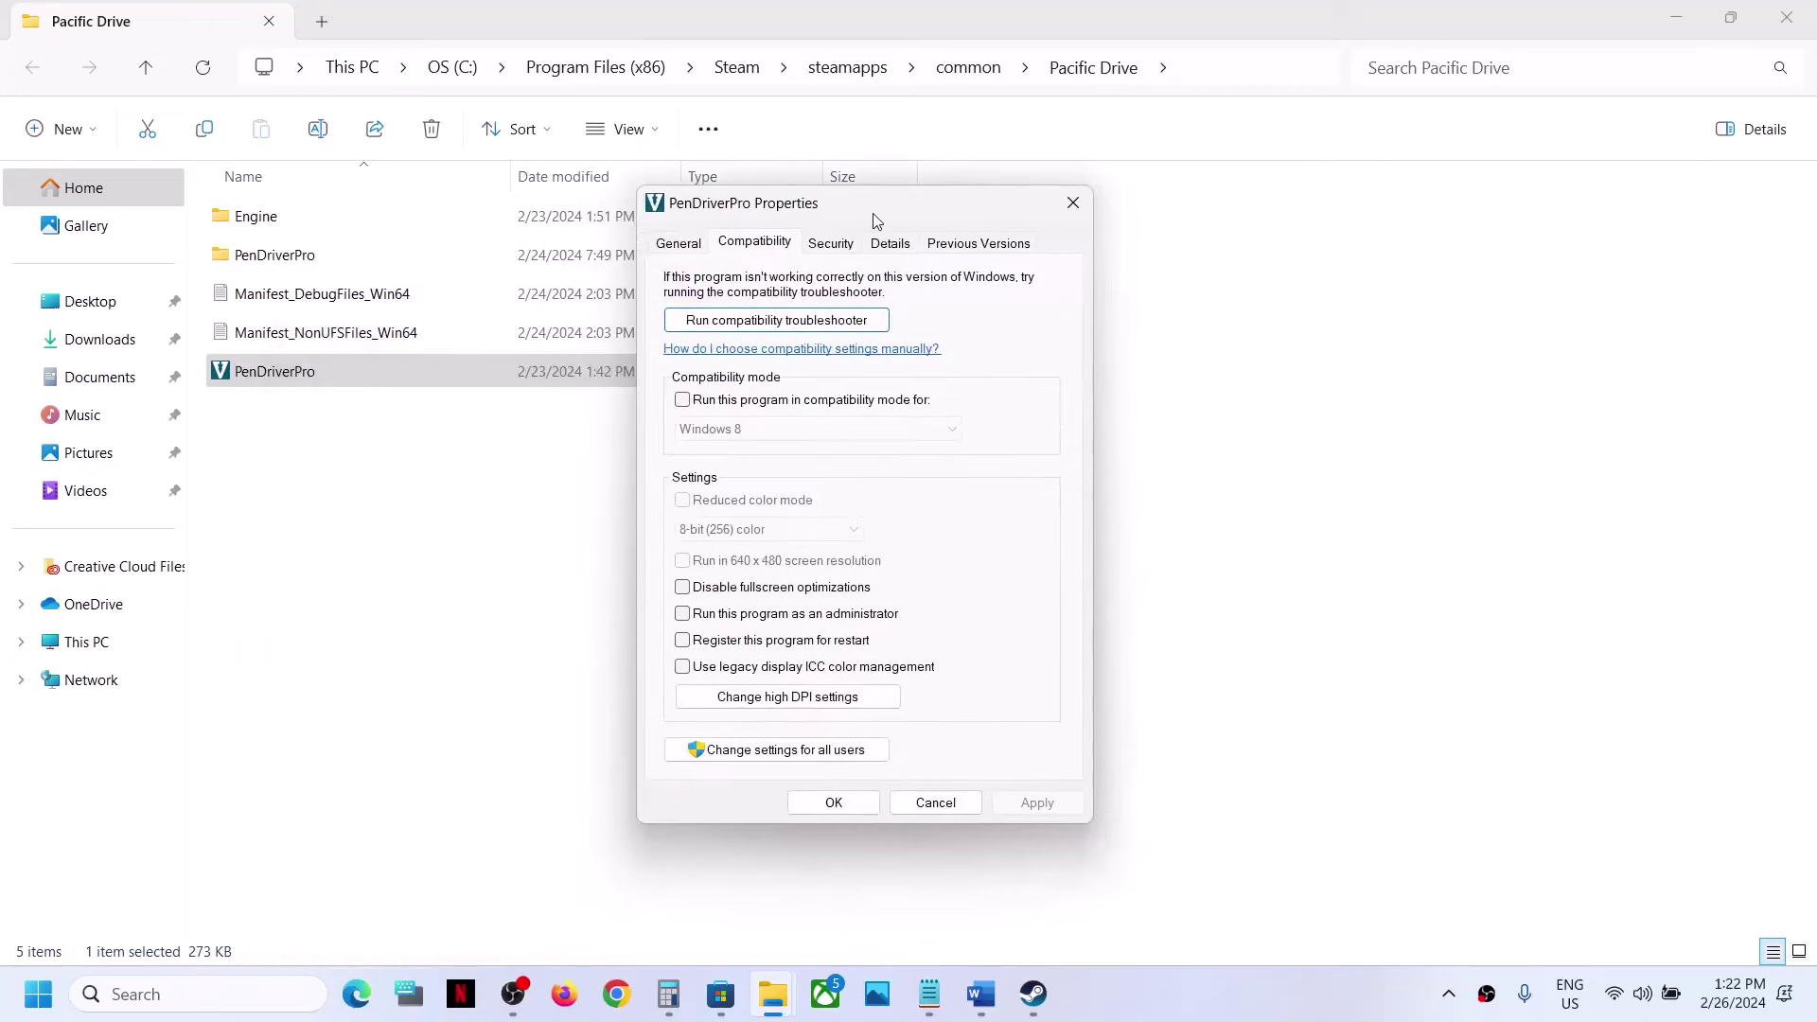
pyautogui.click(682, 614)
pyautogui.click(1035, 803)
pyautogui.click(832, 802)
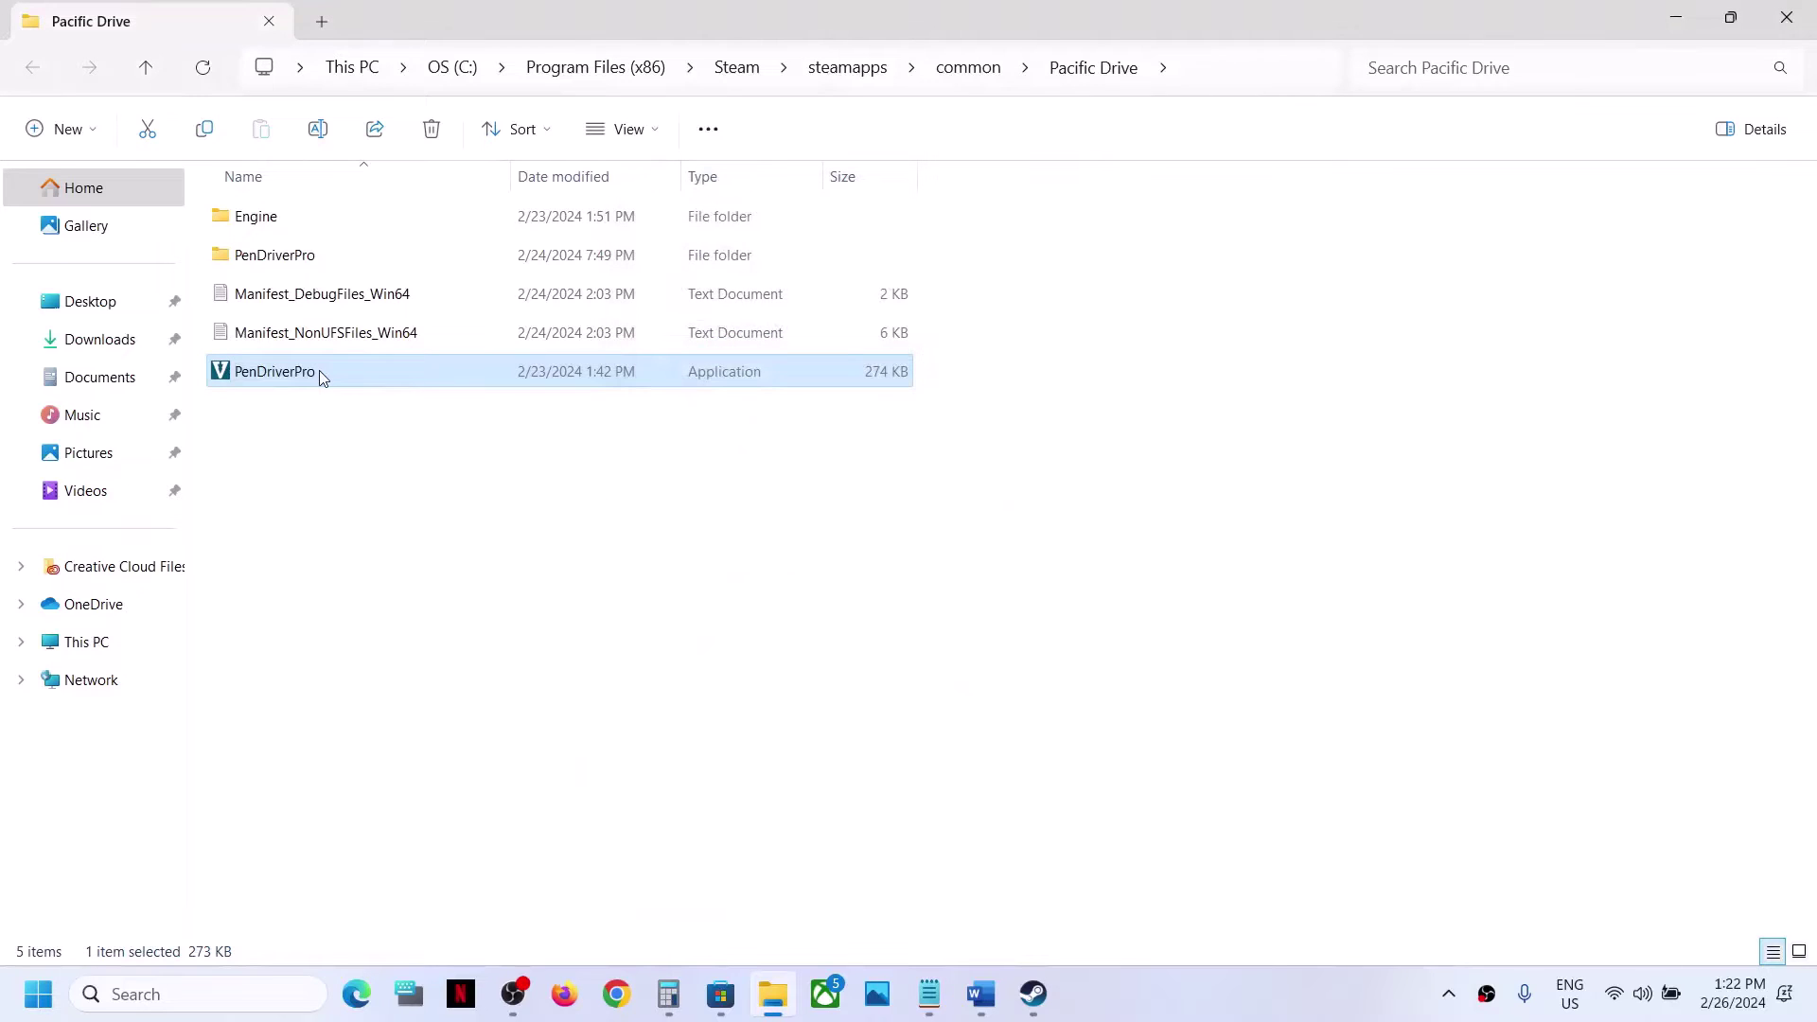
# Set the PenDriverPro-Win64-Shipping application in PenDriverPro\Binaries\Win64 to run as an administrator and apply the change
pyautogui.click(285, 259)
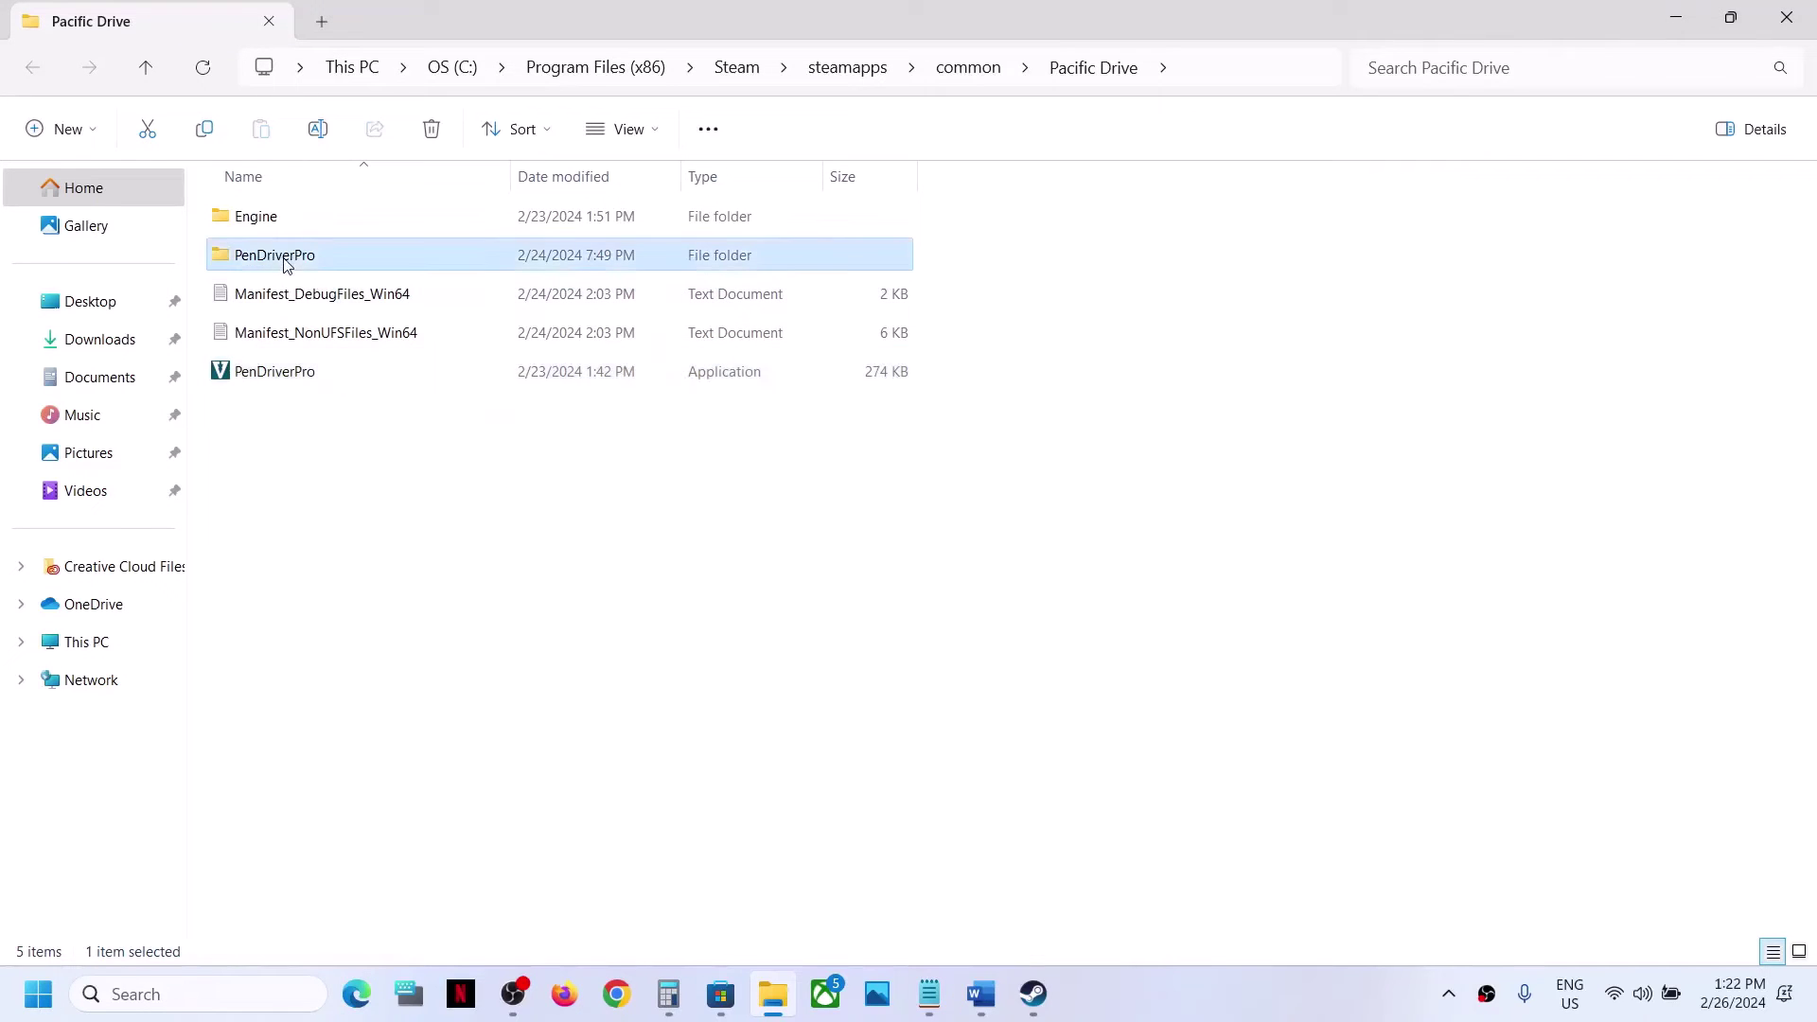
pyautogui.doubleClick(315, 256)
pyautogui.doubleClick(313, 210)
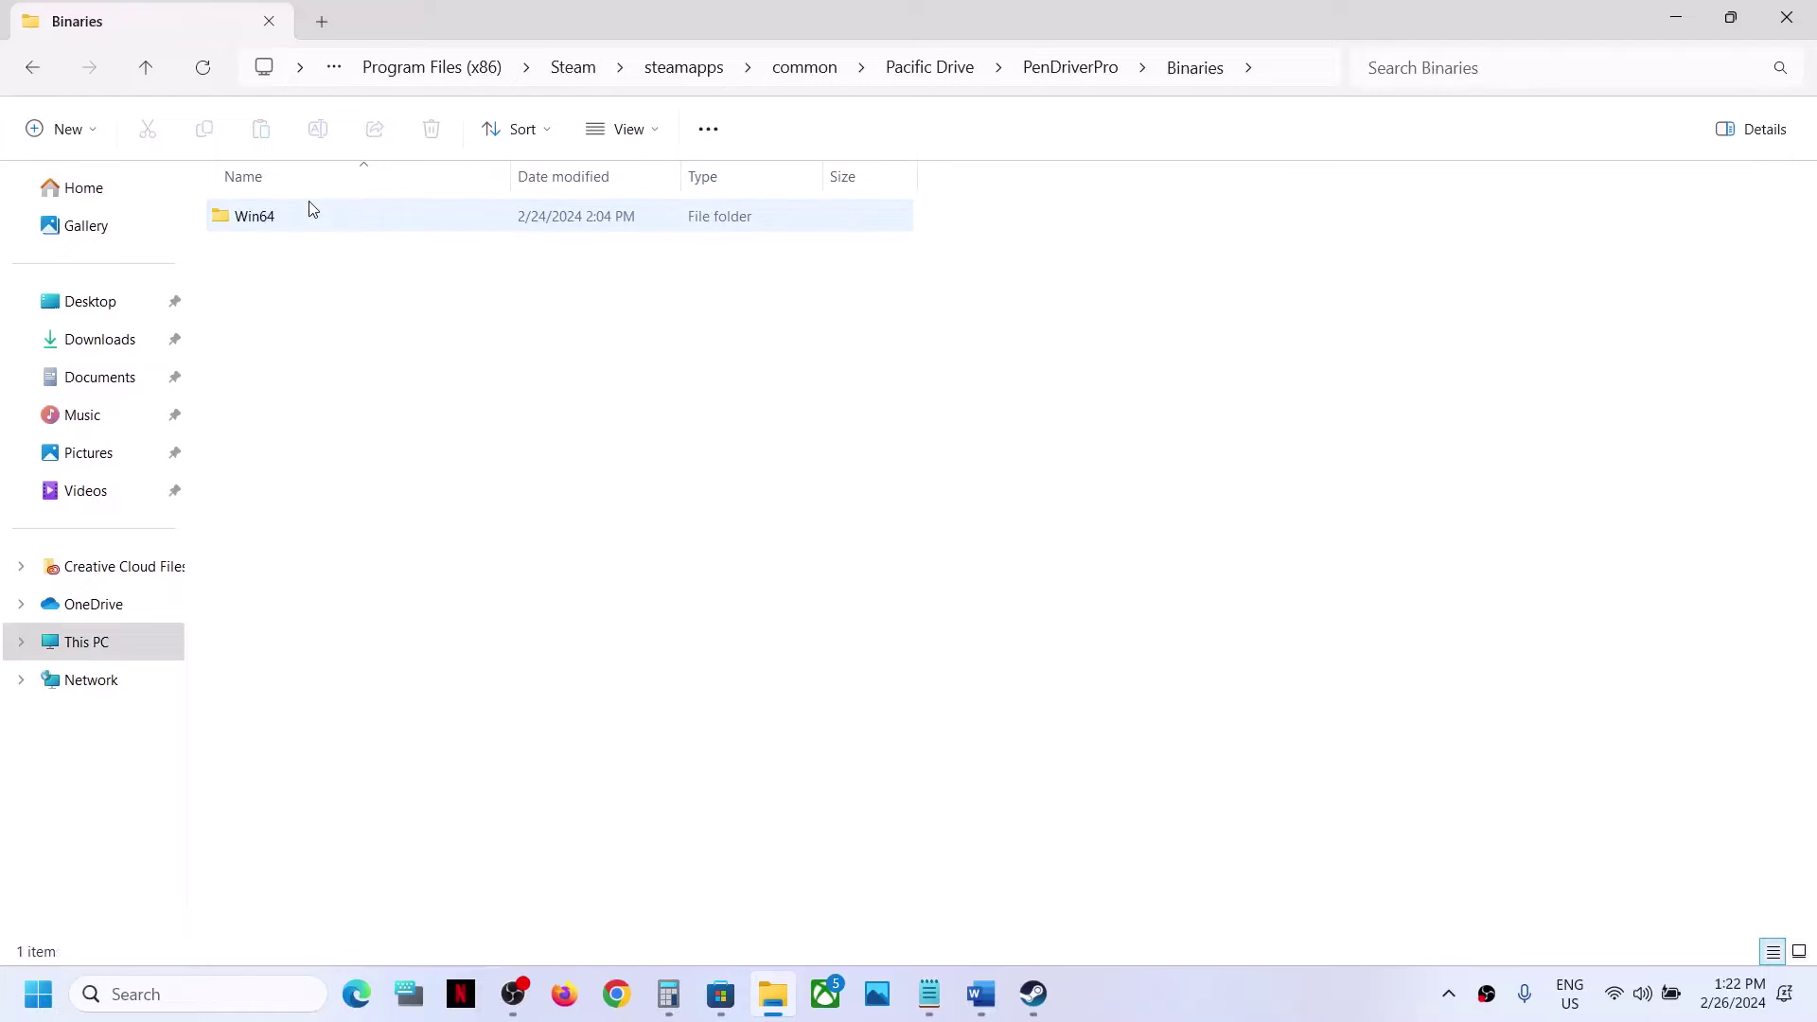
pyautogui.doubleClick(312, 210)
pyautogui.click(315, 256)
pyautogui.rightClick(317, 258)
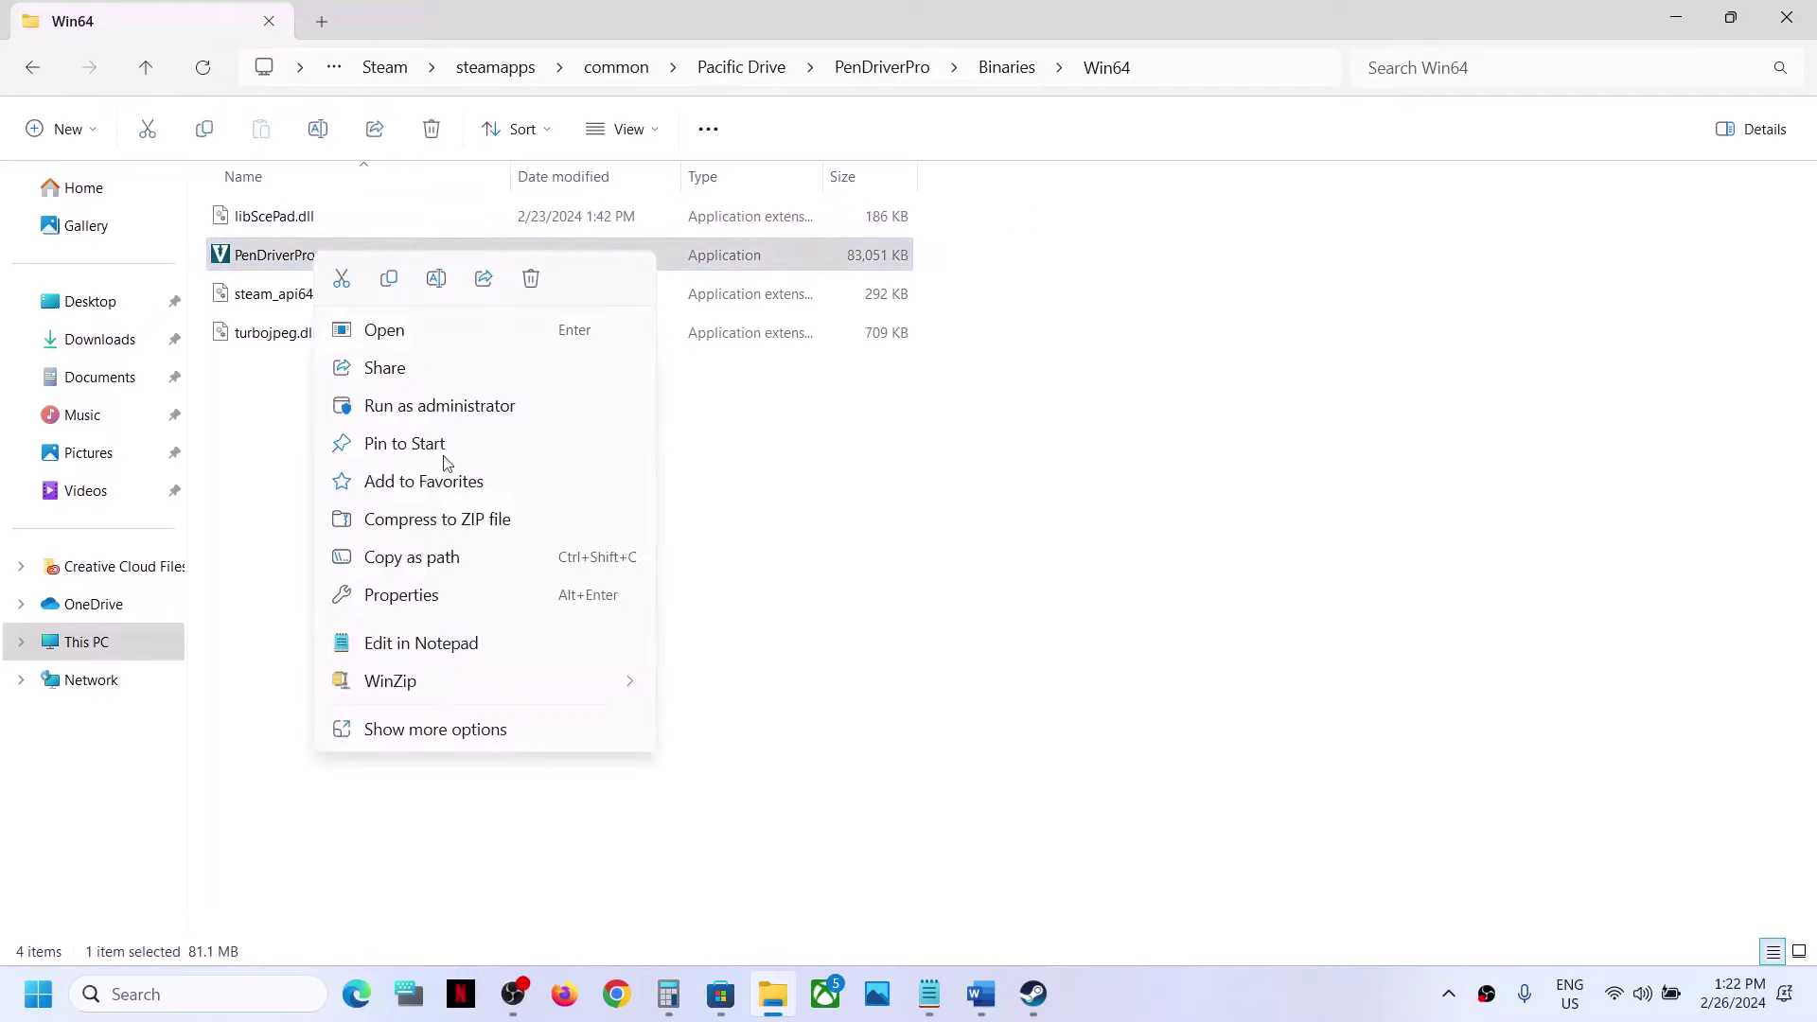
pyautogui.click(416, 604)
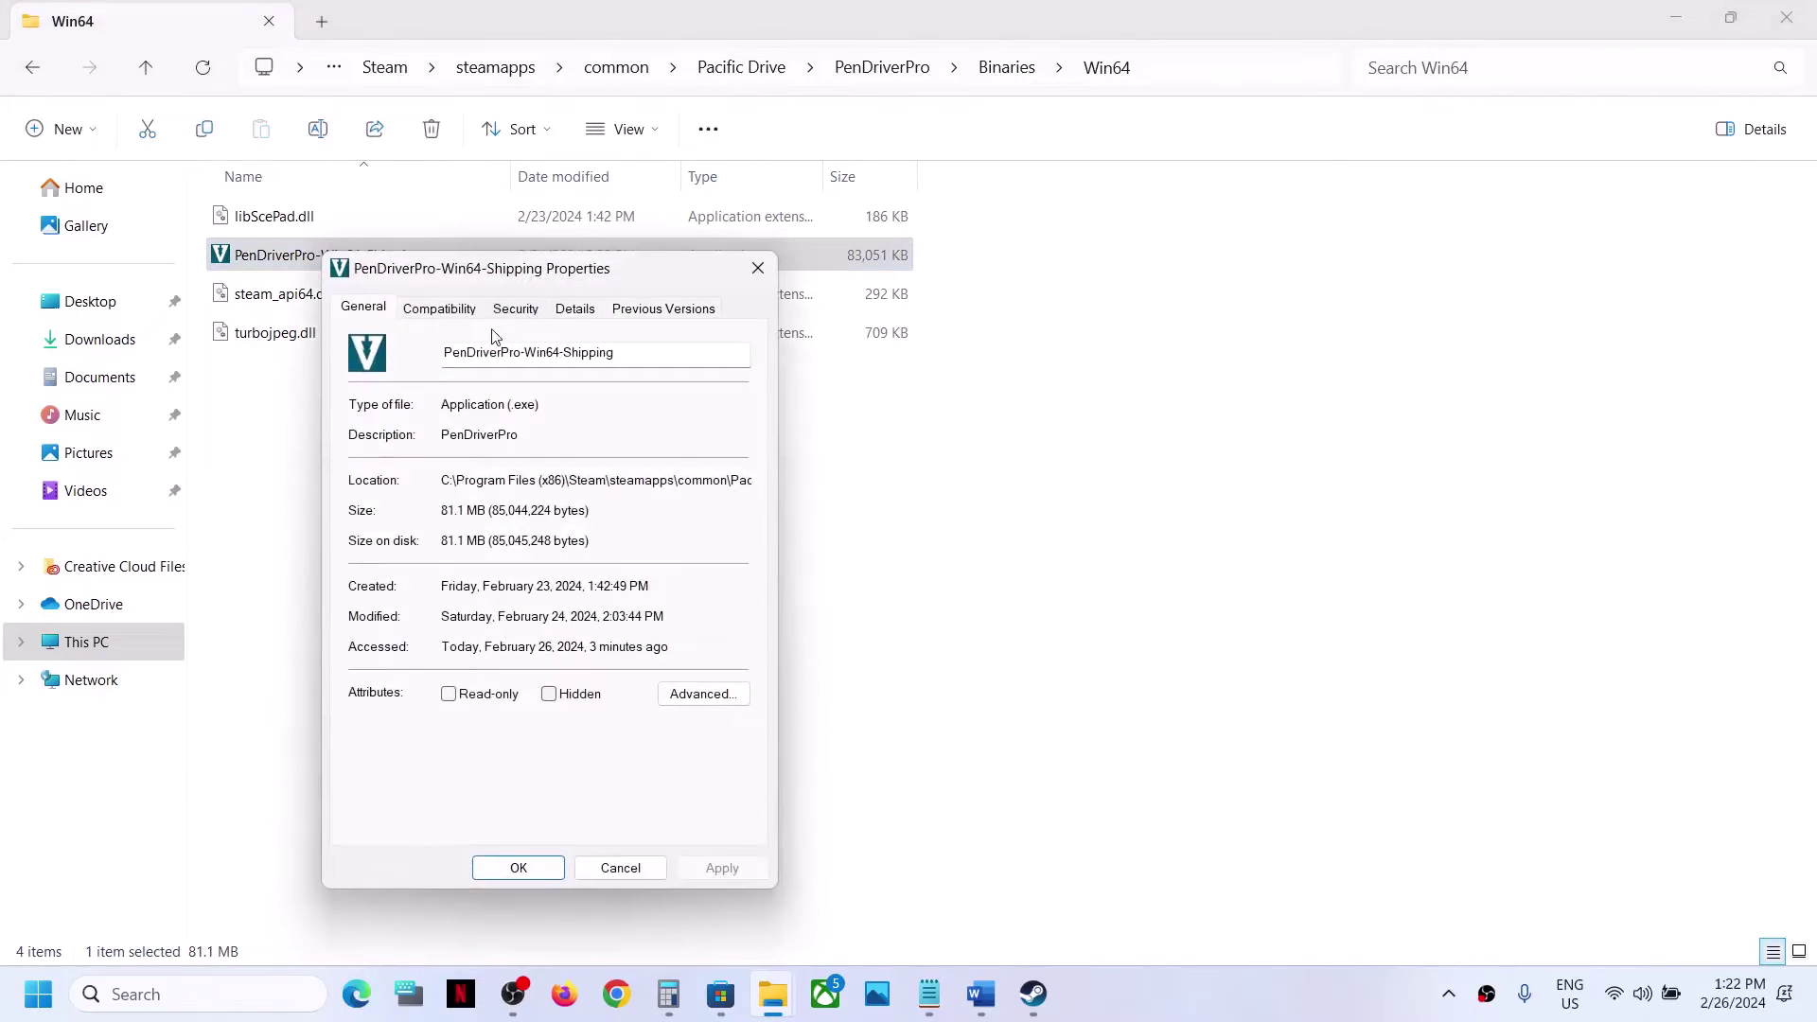
pyautogui.click(446, 310)
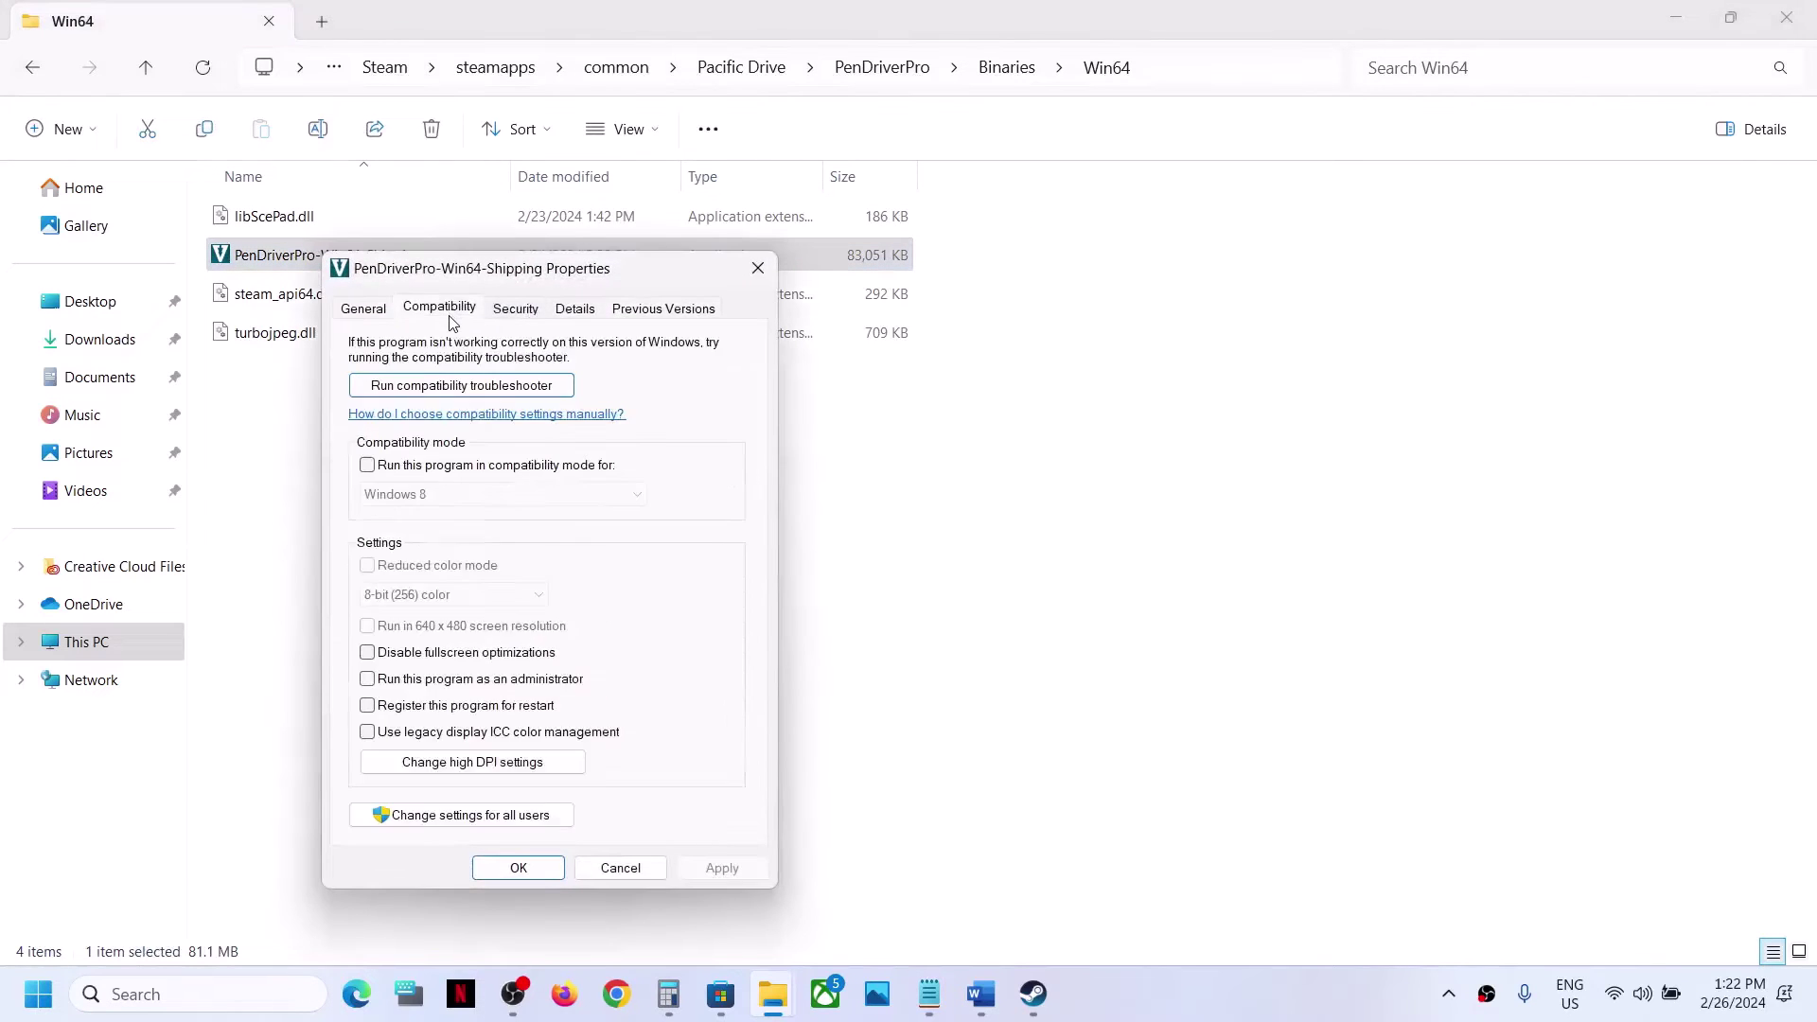
pyautogui.click(373, 679)
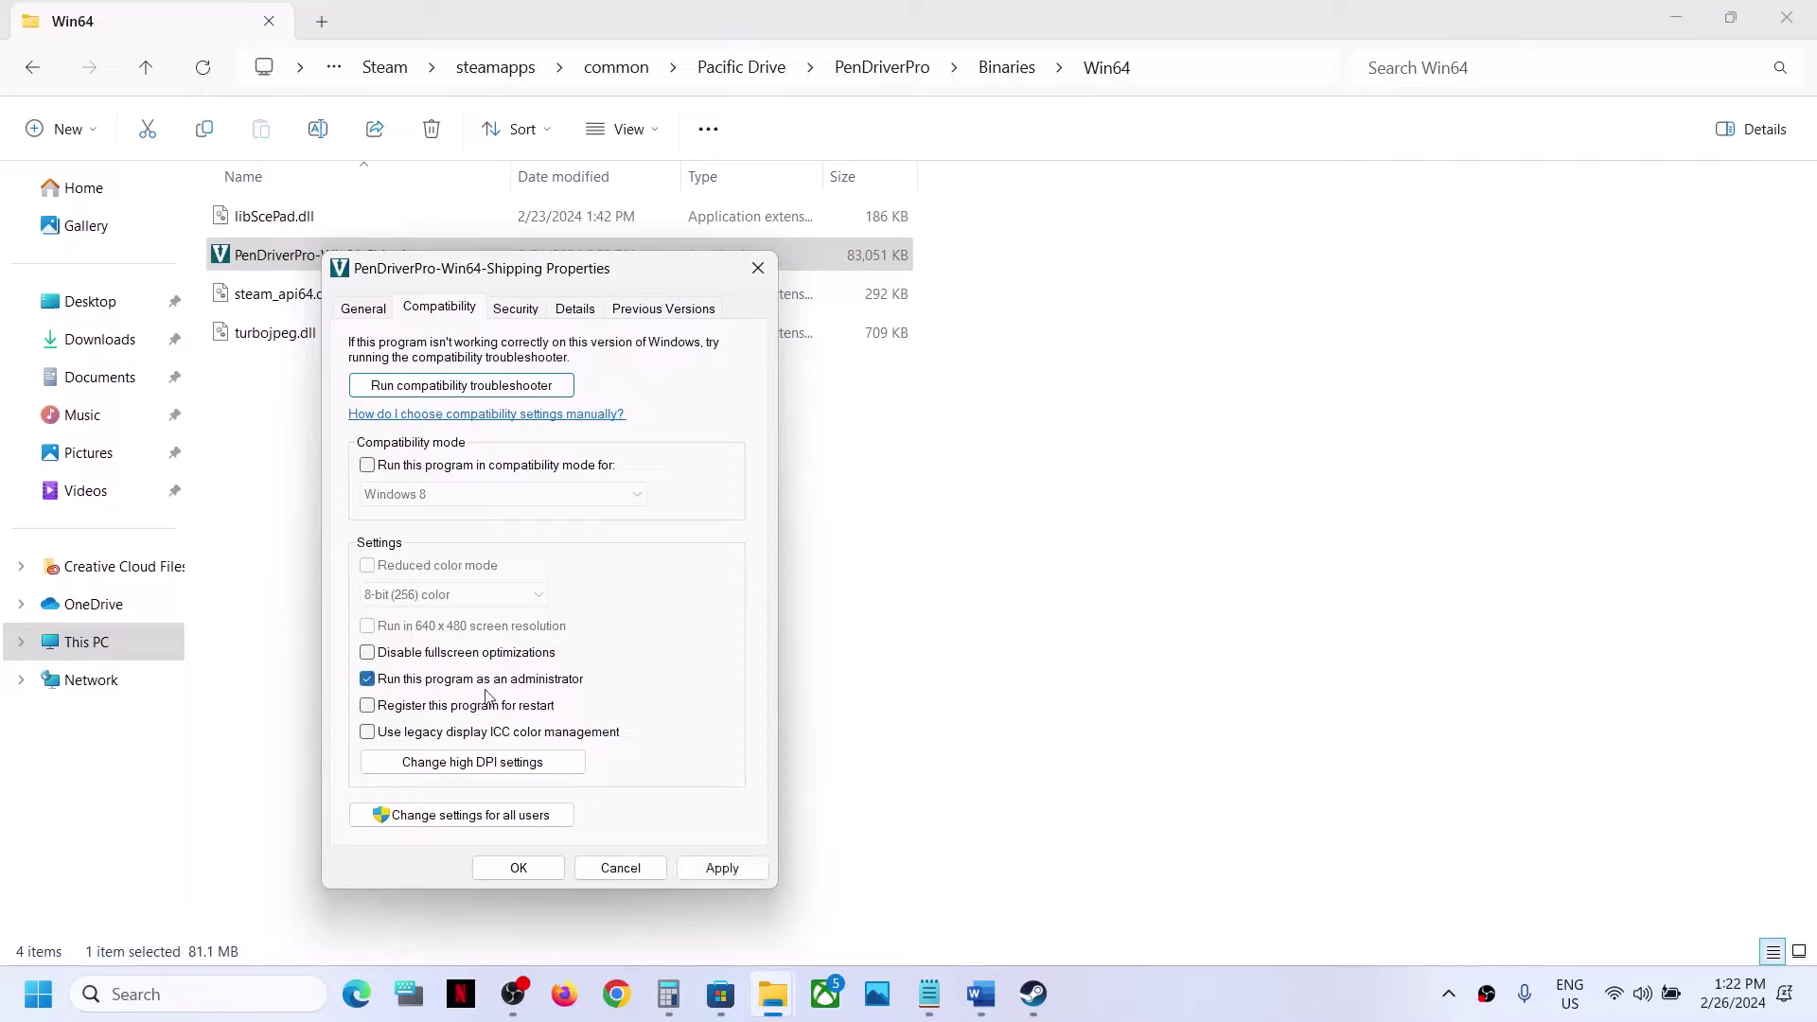
pyautogui.click(722, 868)
pyautogui.click(519, 867)
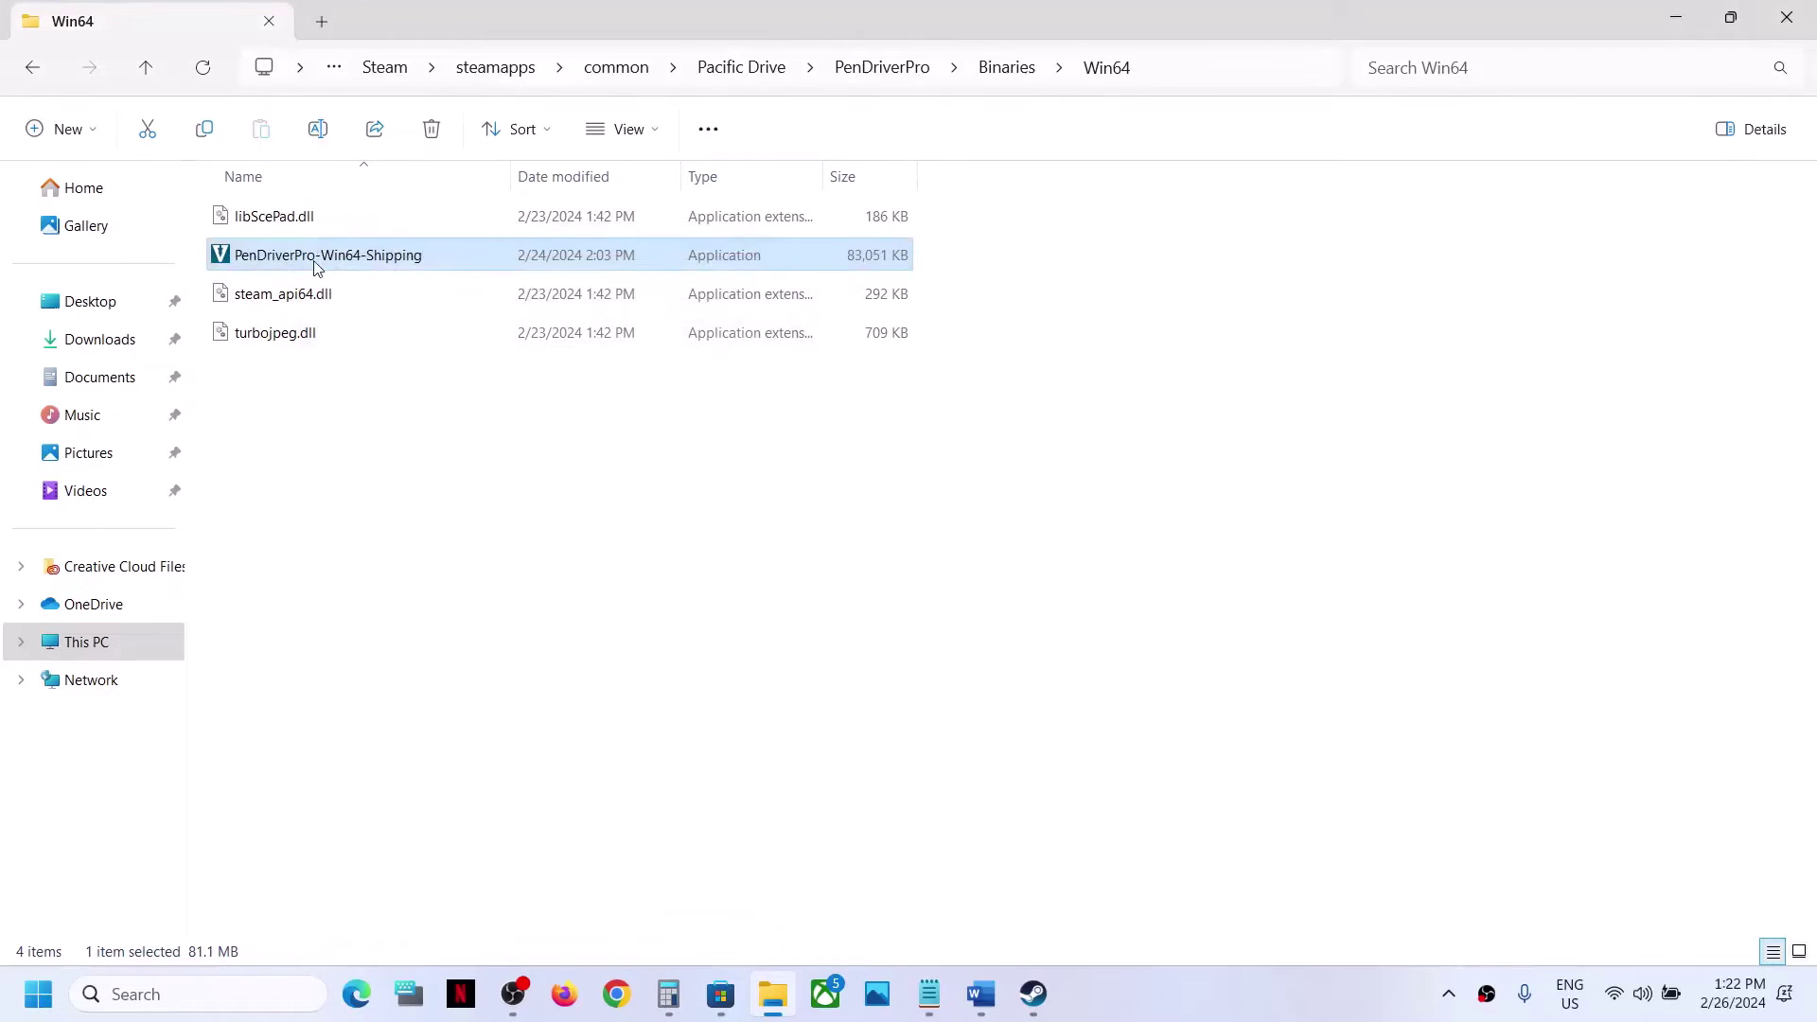
# Return to the Pacific Drive folder and apply compatibility mode for Windows 8 to the PenDriverPro application
pyautogui.click(144, 67)
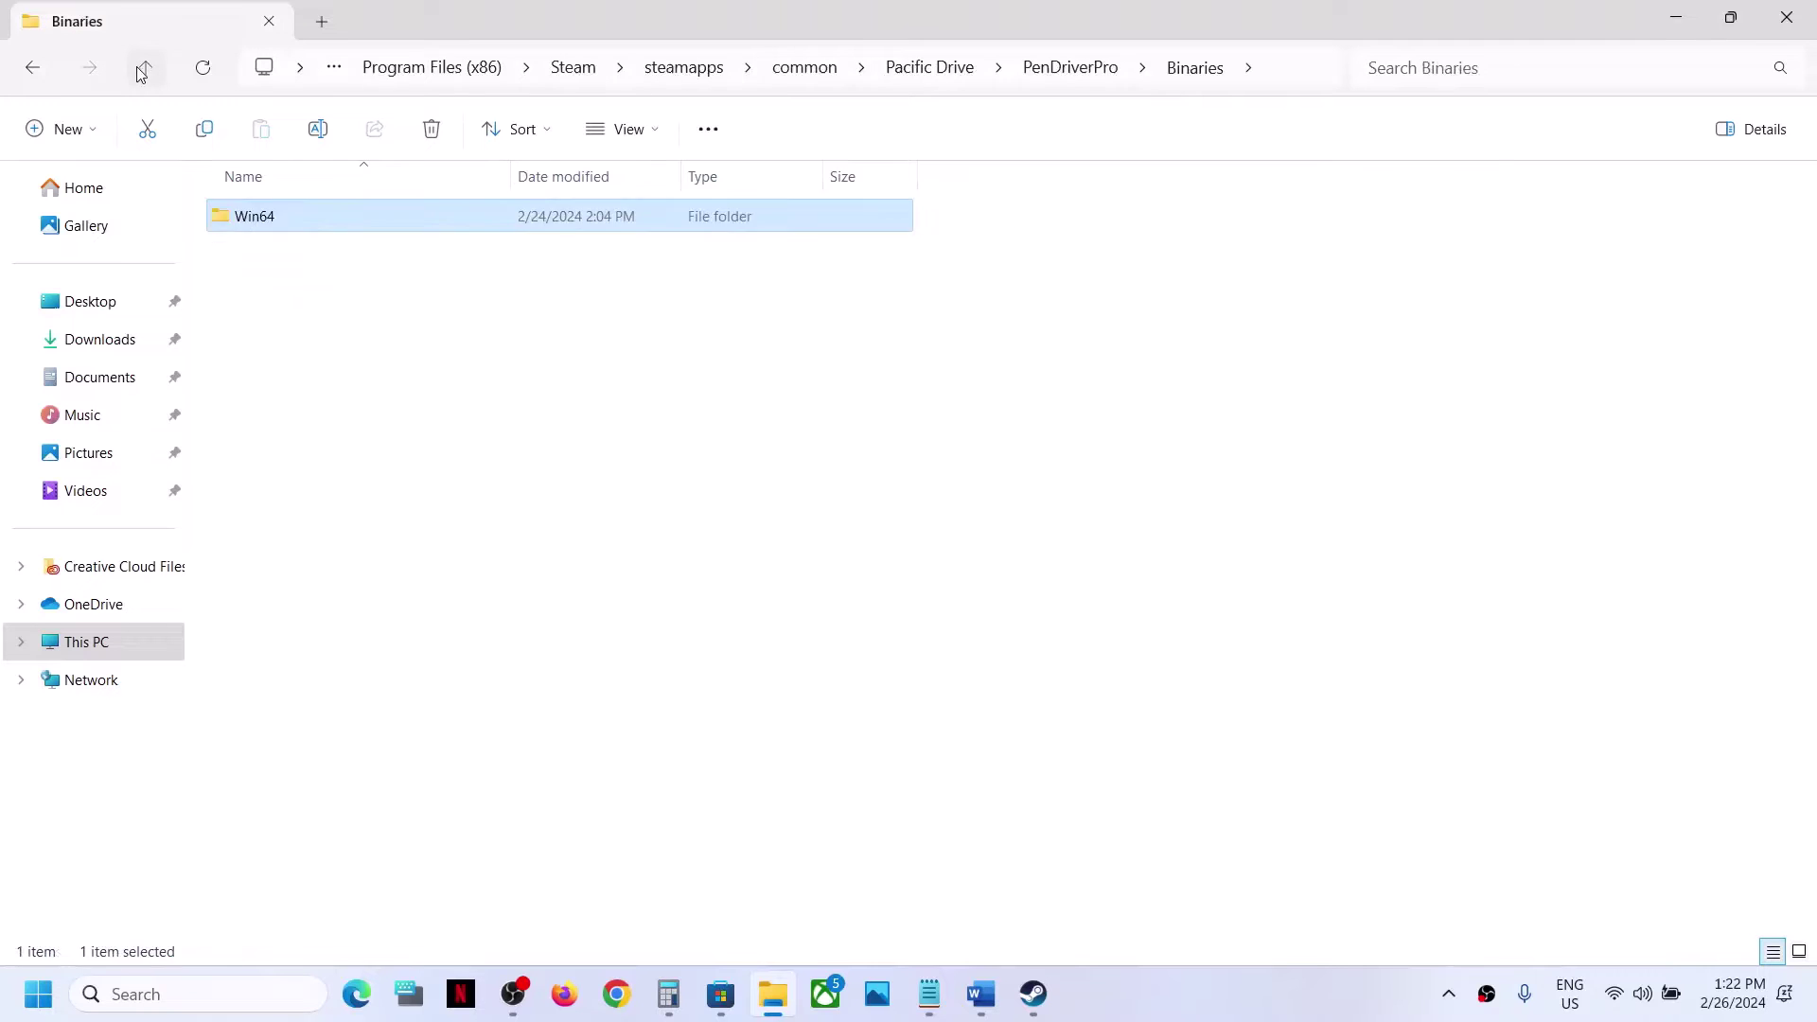
pyautogui.click(144, 67)
pyautogui.click(144, 67)
pyautogui.click(294, 368)
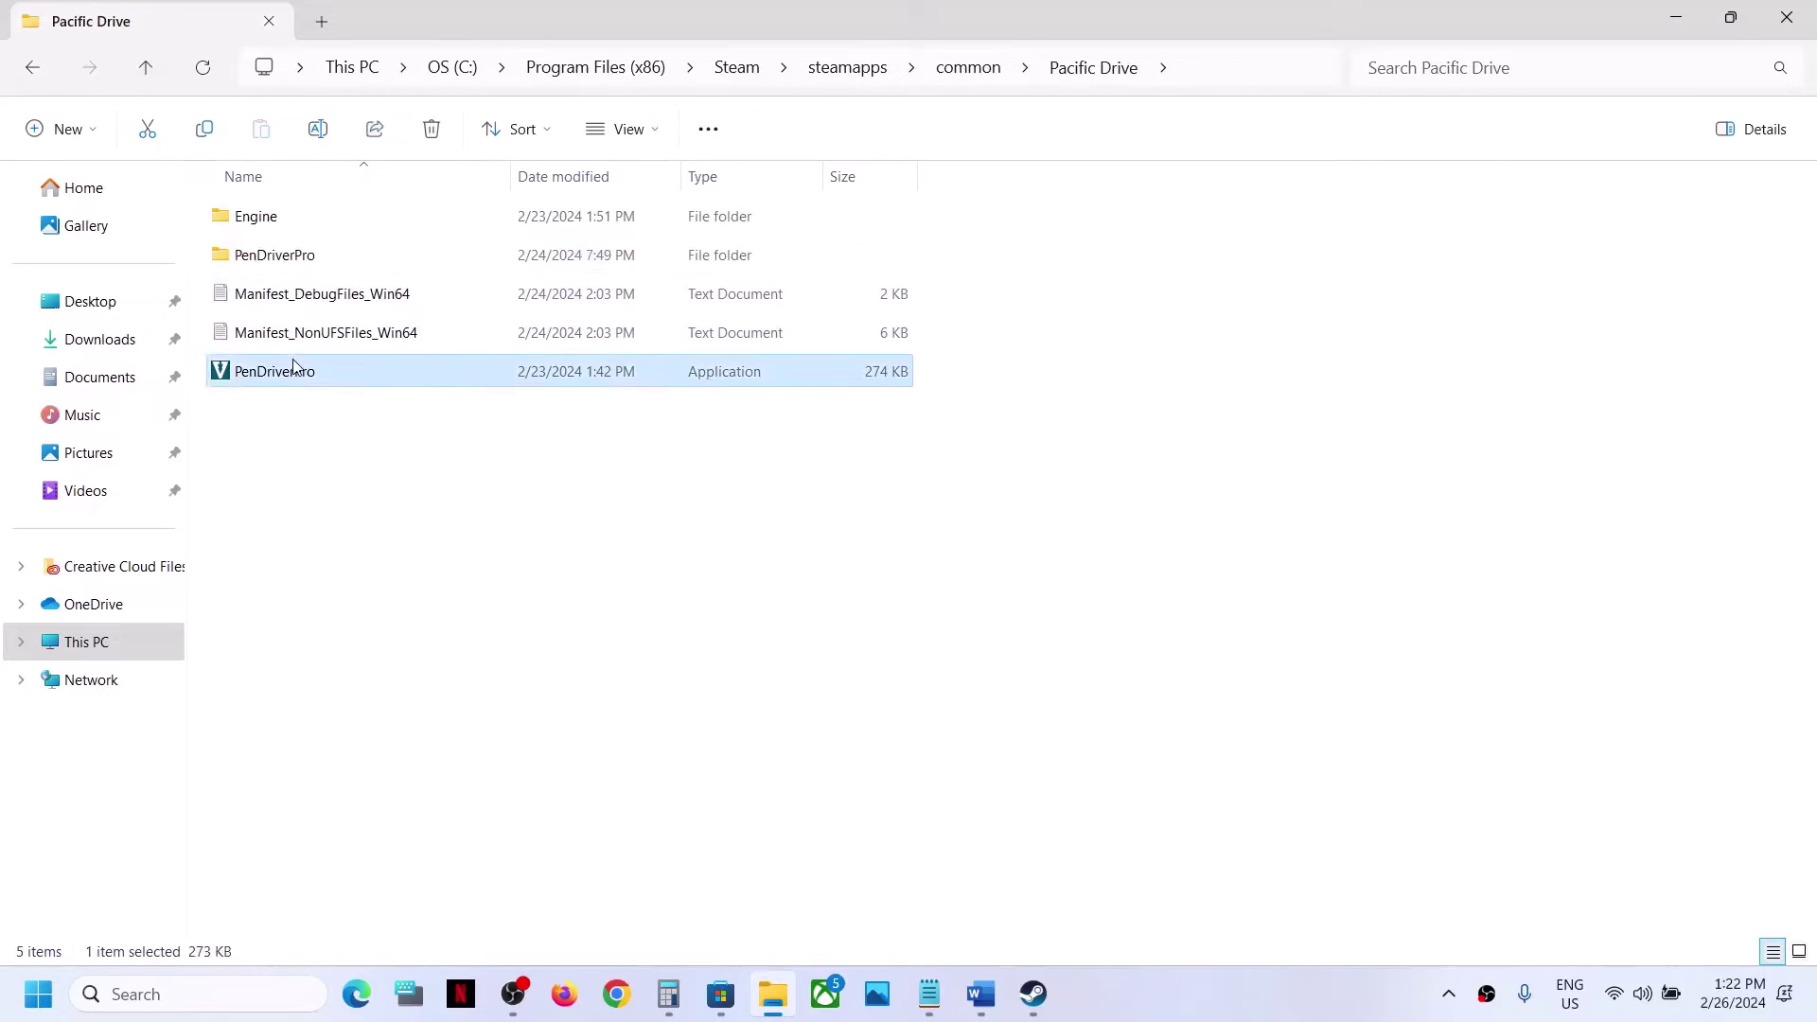
pyautogui.rightClick(326, 381)
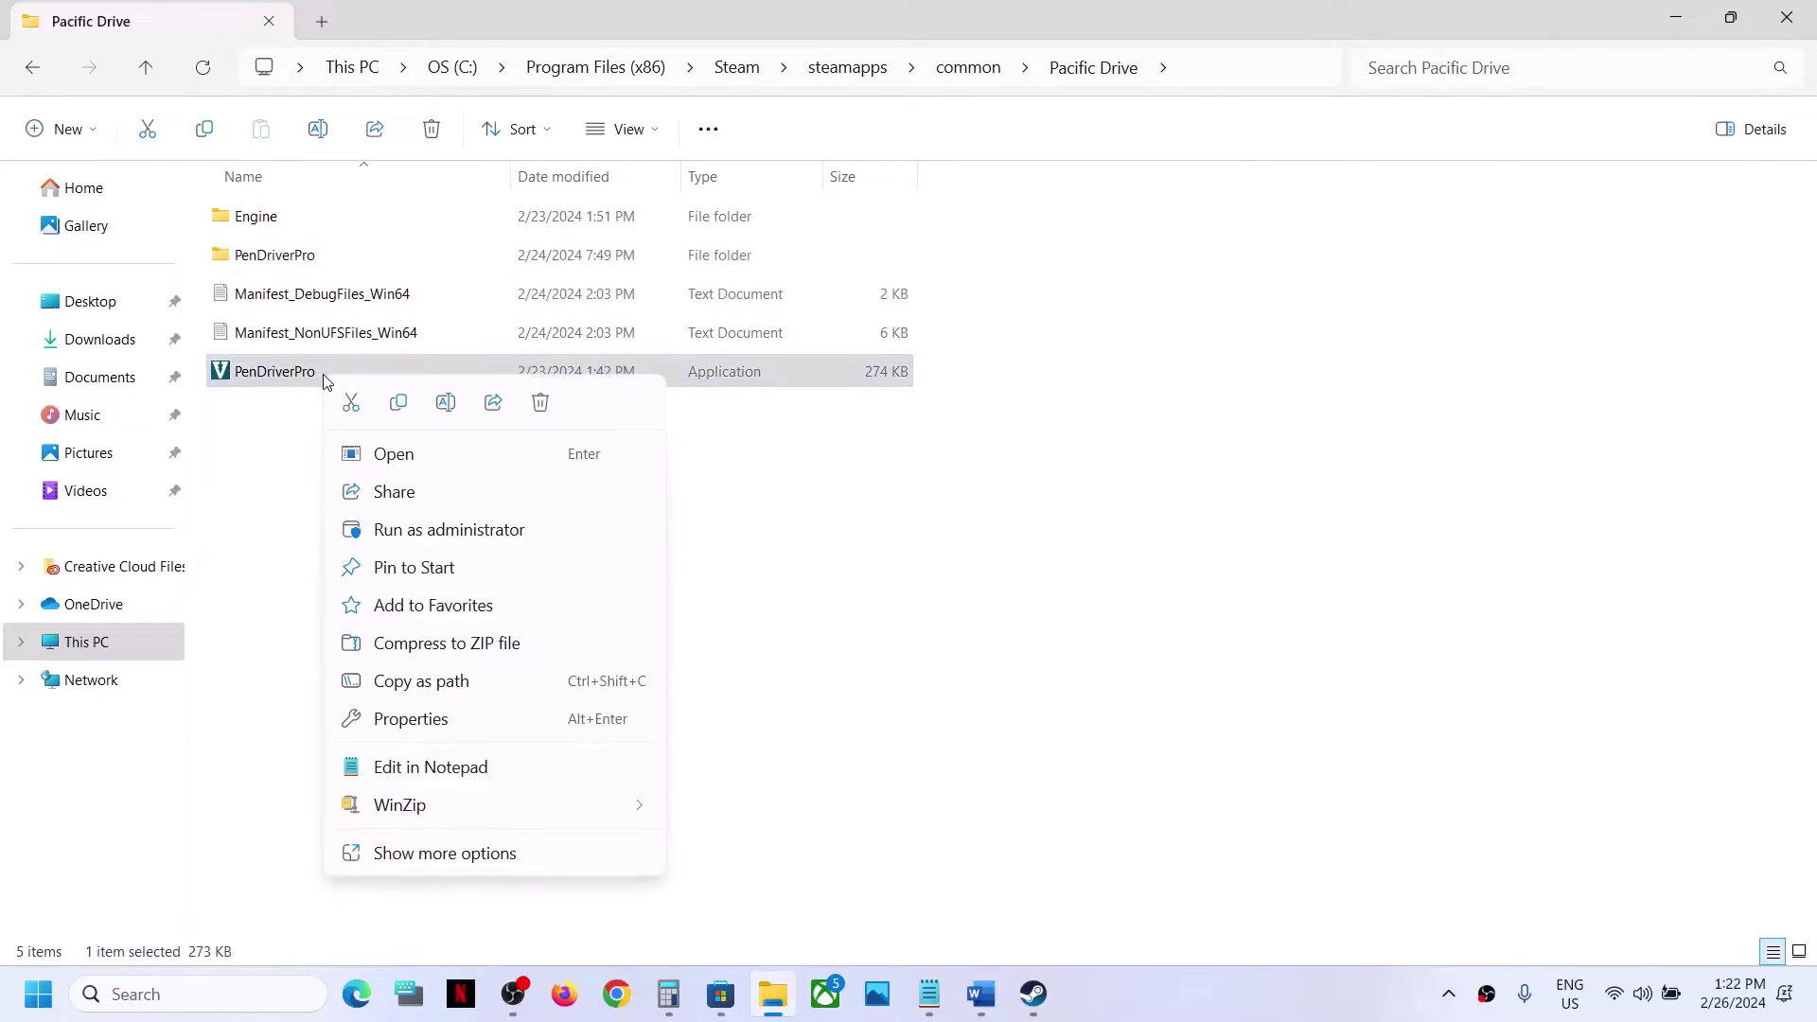
pyautogui.click(416, 719)
pyautogui.moveTo(578, 344); pyautogui.dragTo(686, 221)
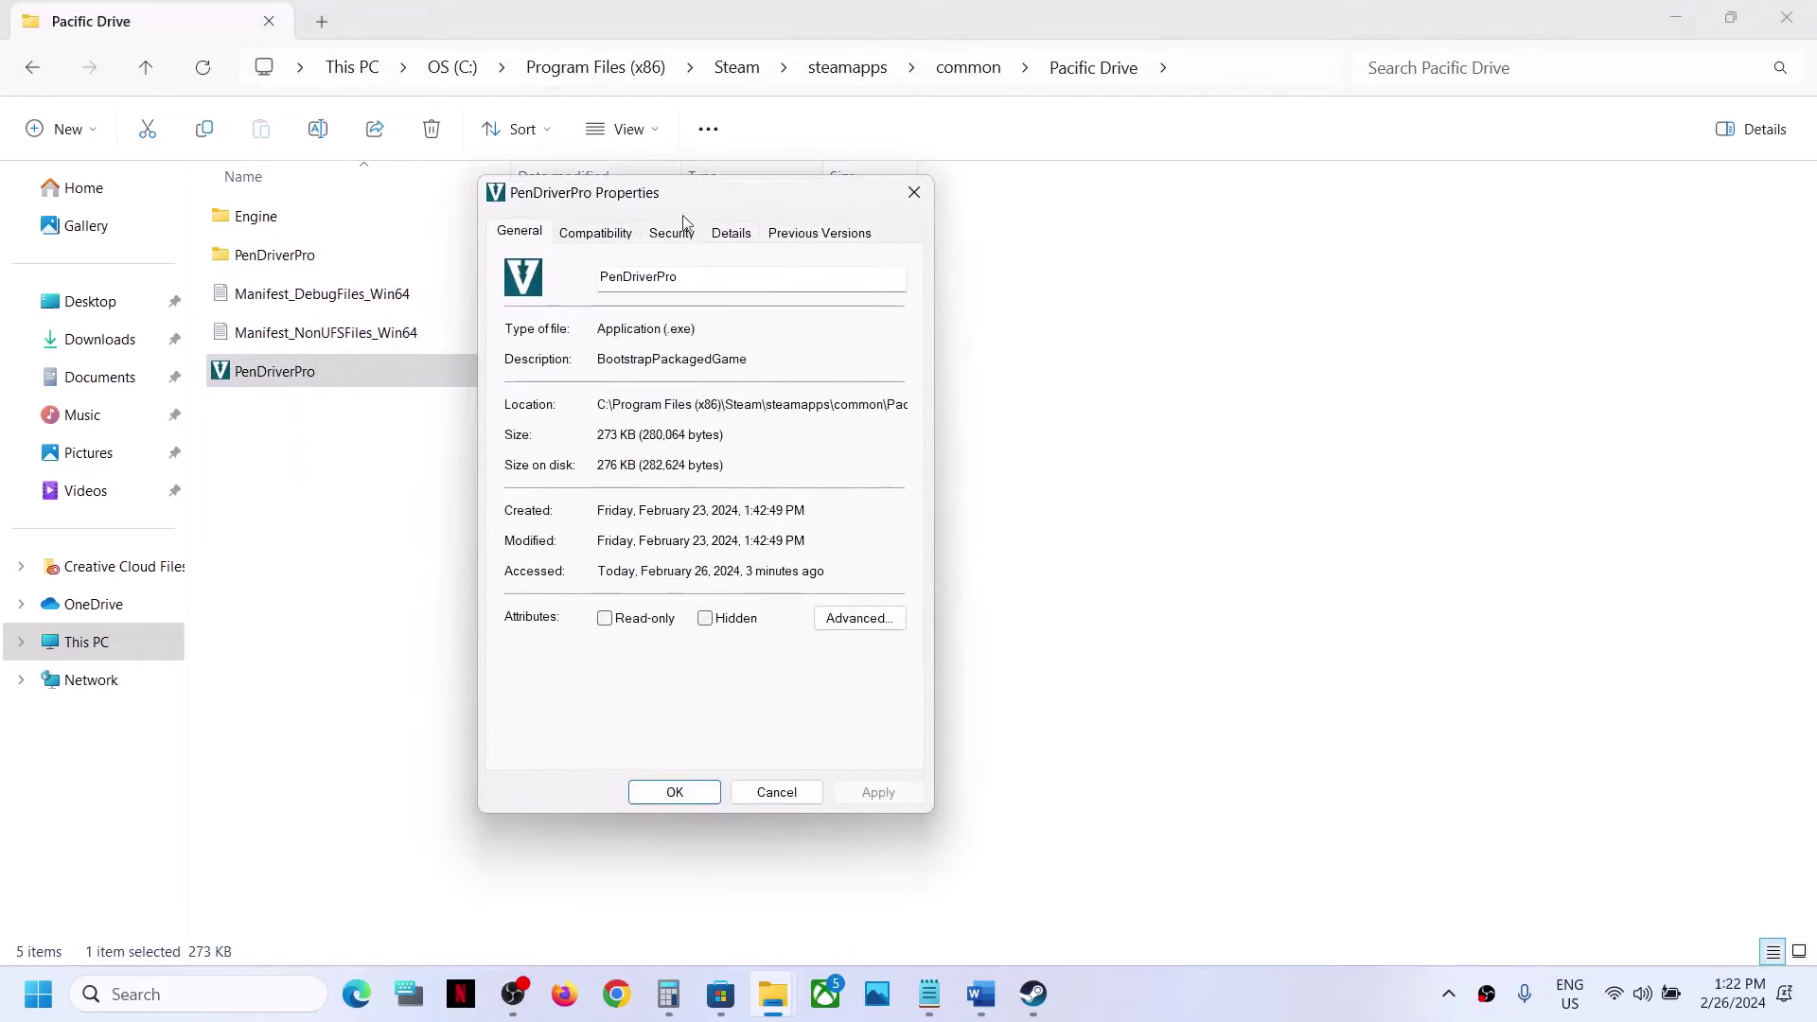
pyautogui.click(622, 236)
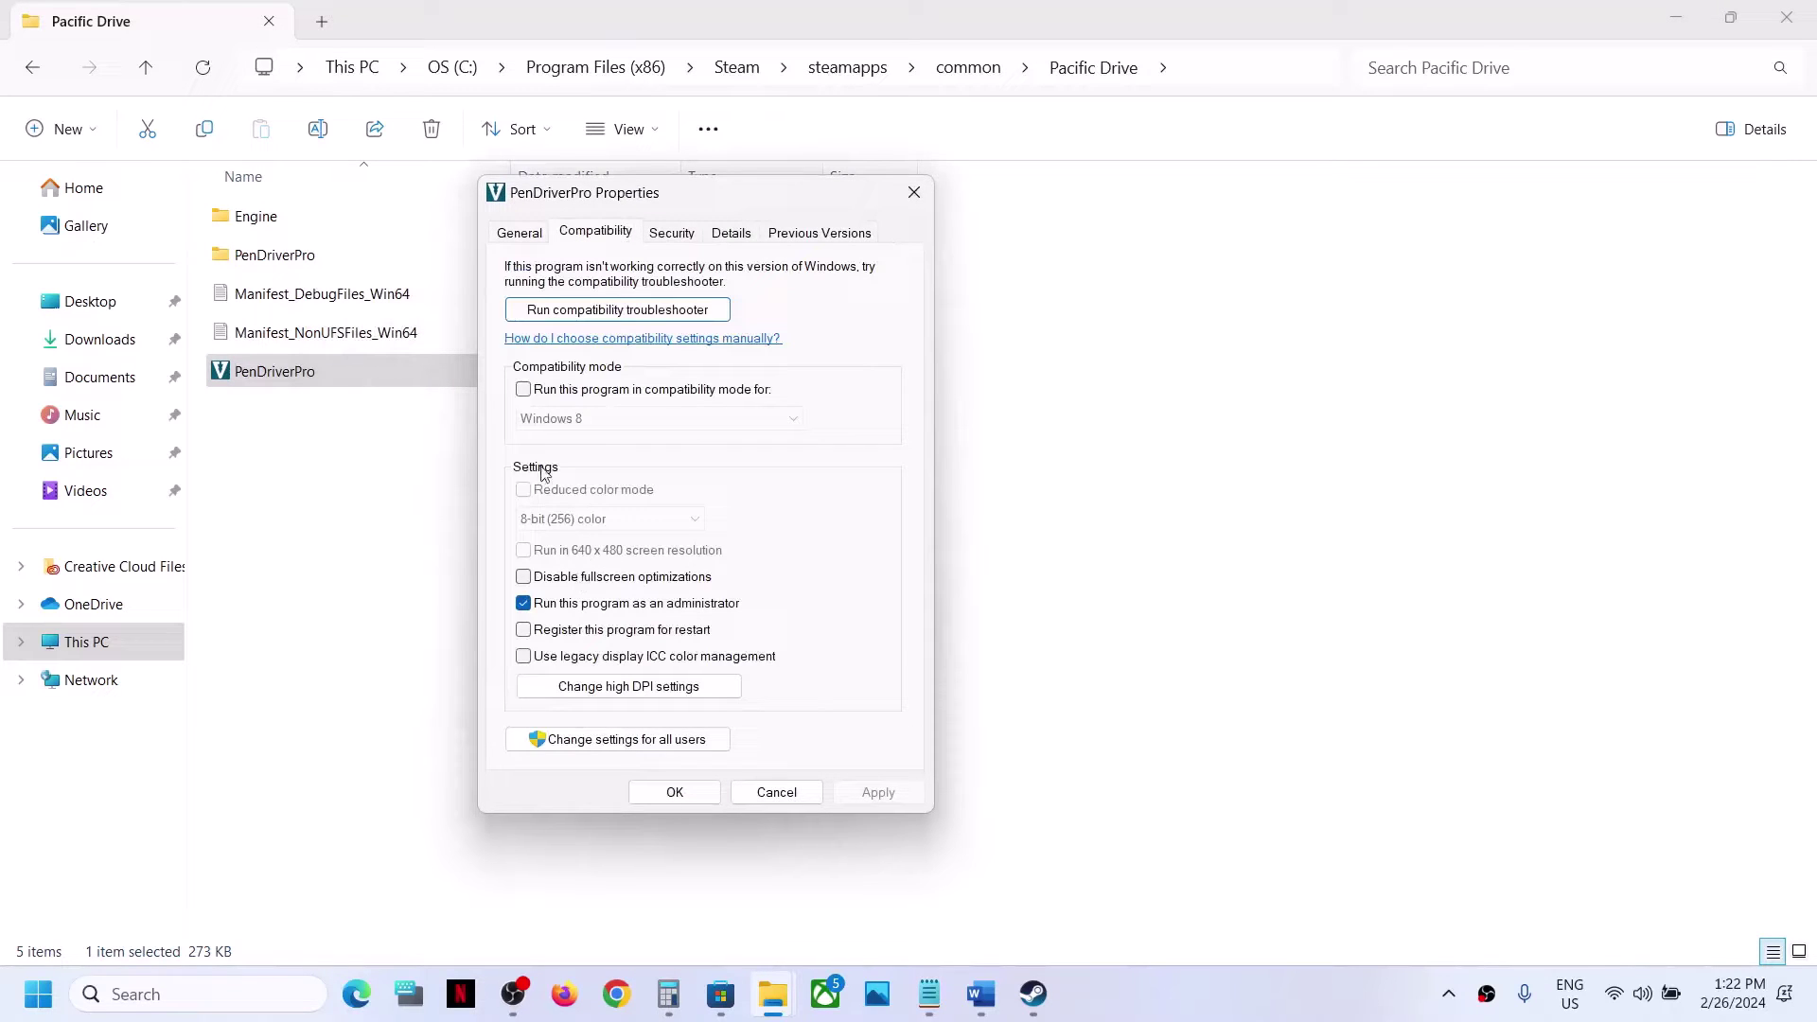
pyautogui.click(523, 390)
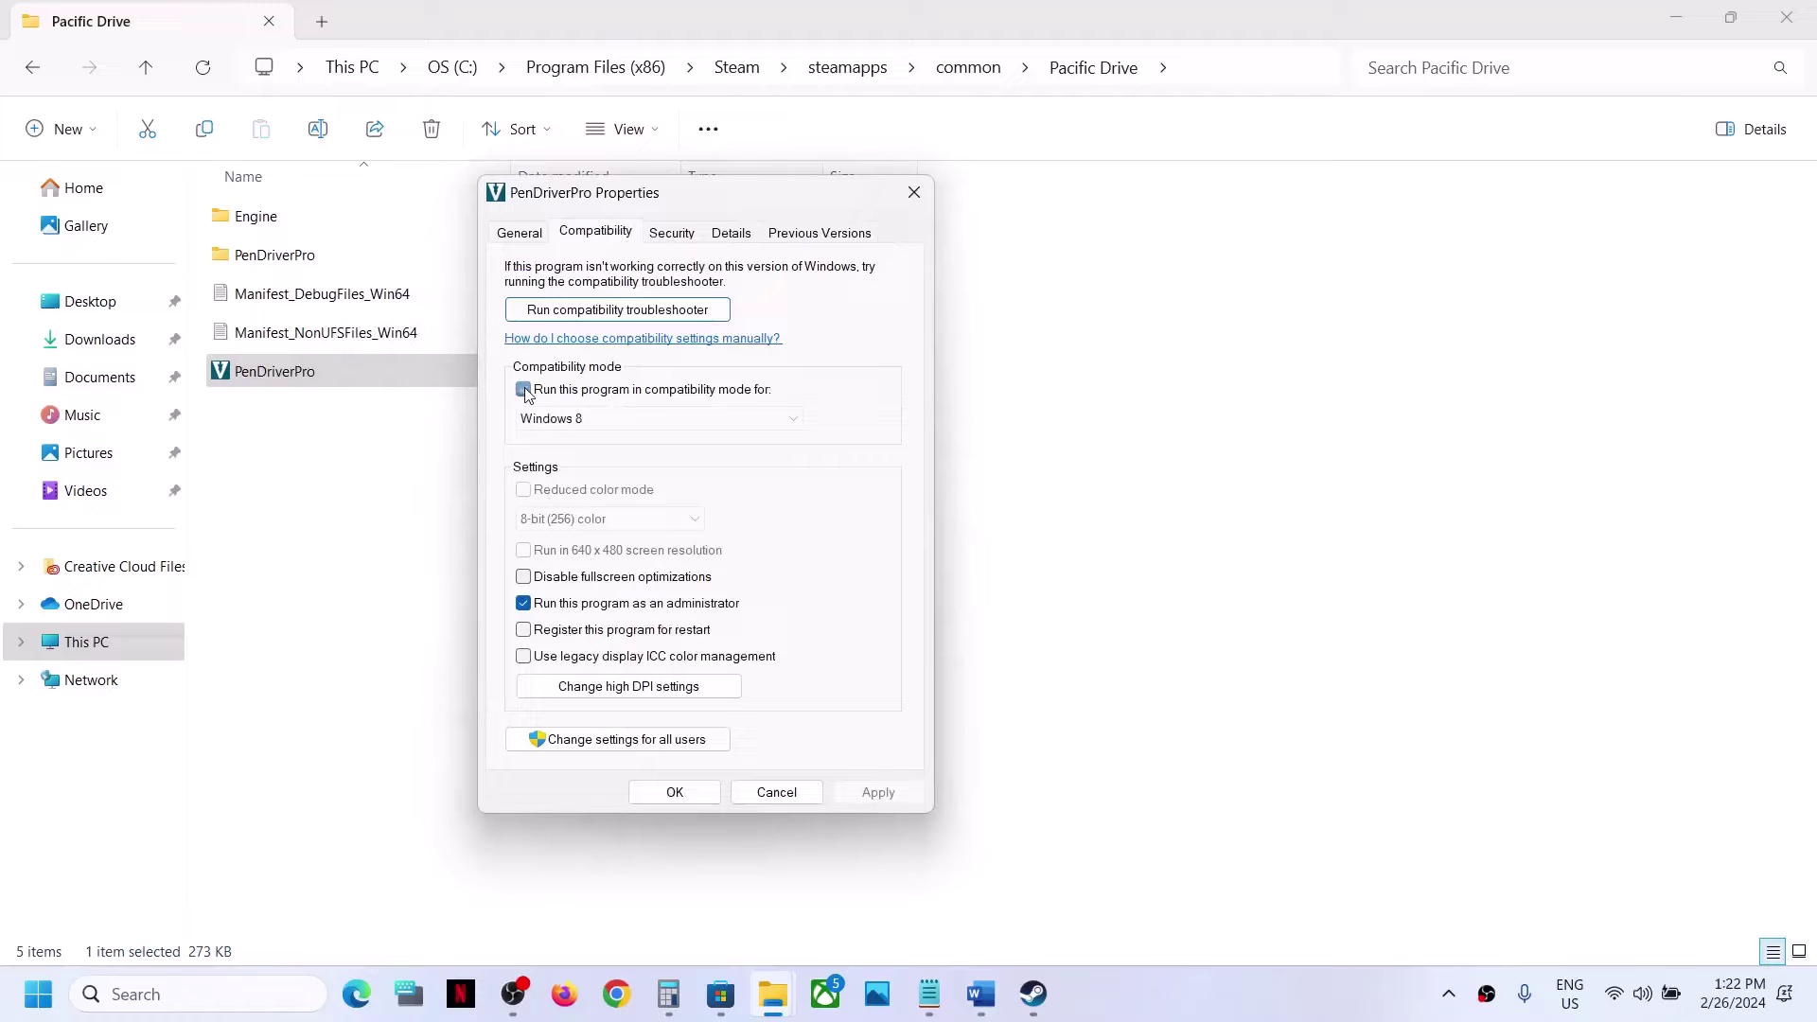
pyautogui.click(587, 421)
pyautogui.click(567, 500)
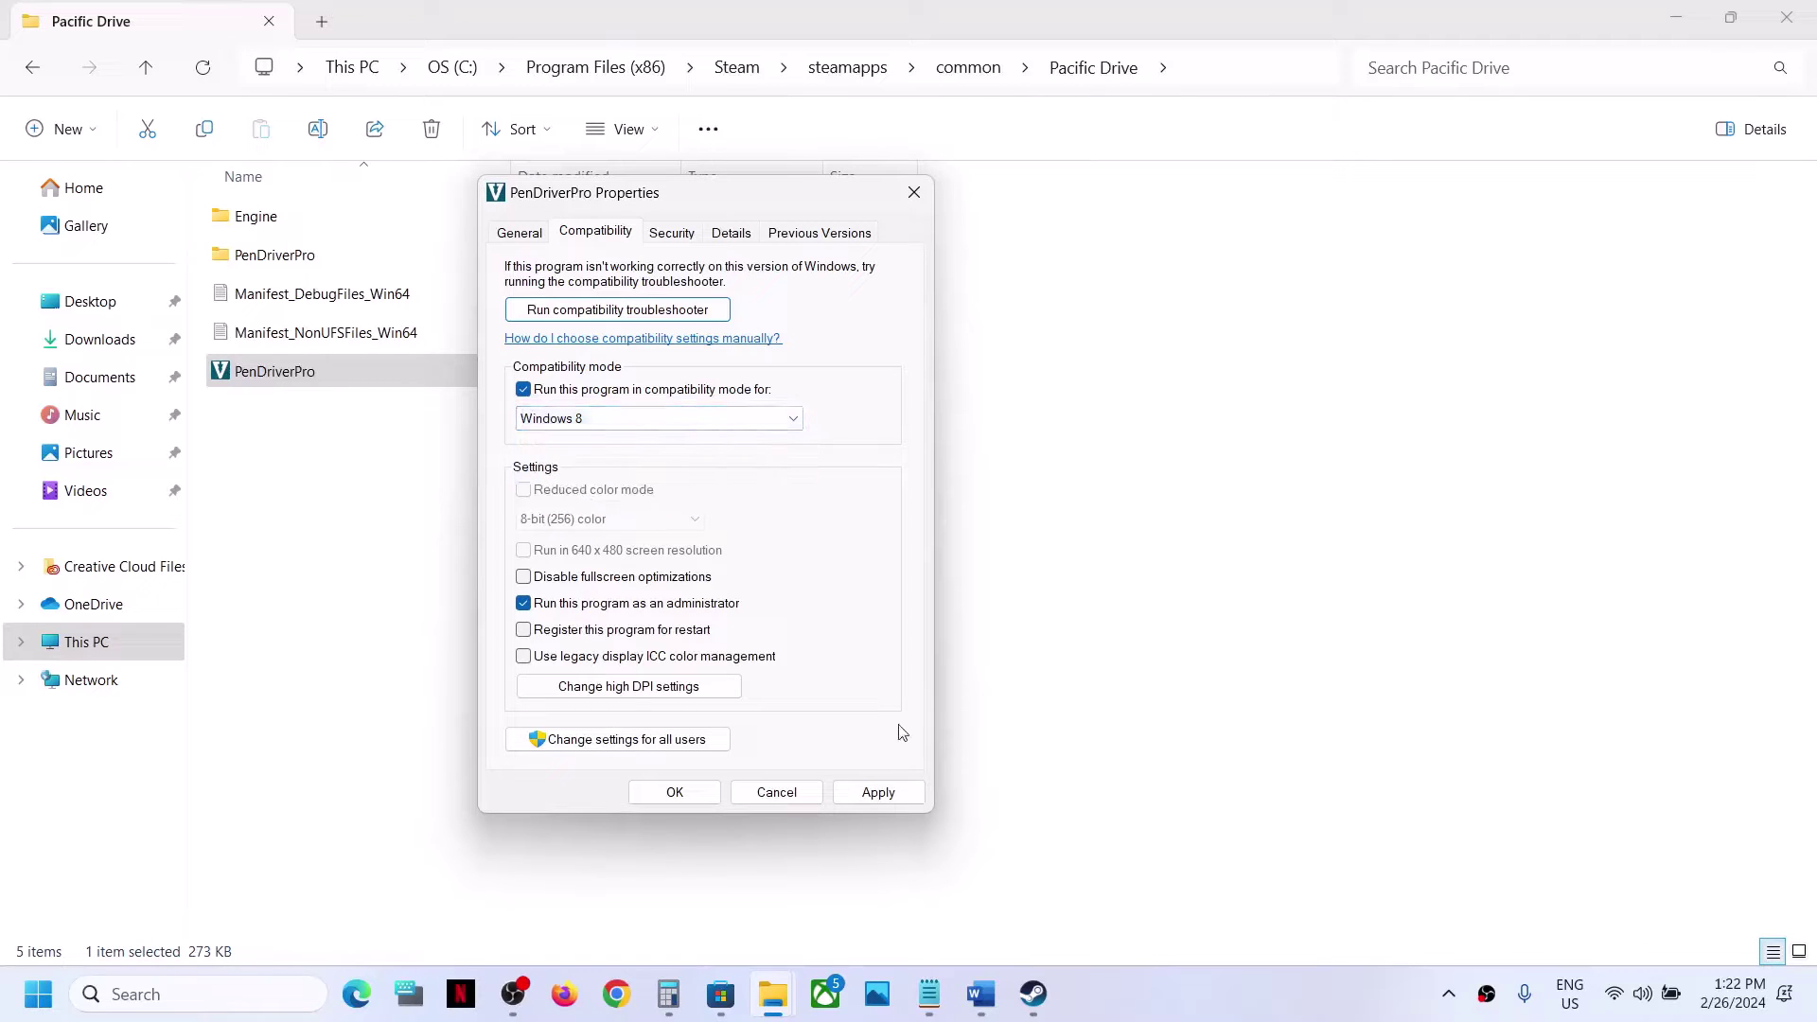
pyautogui.click(897, 803)
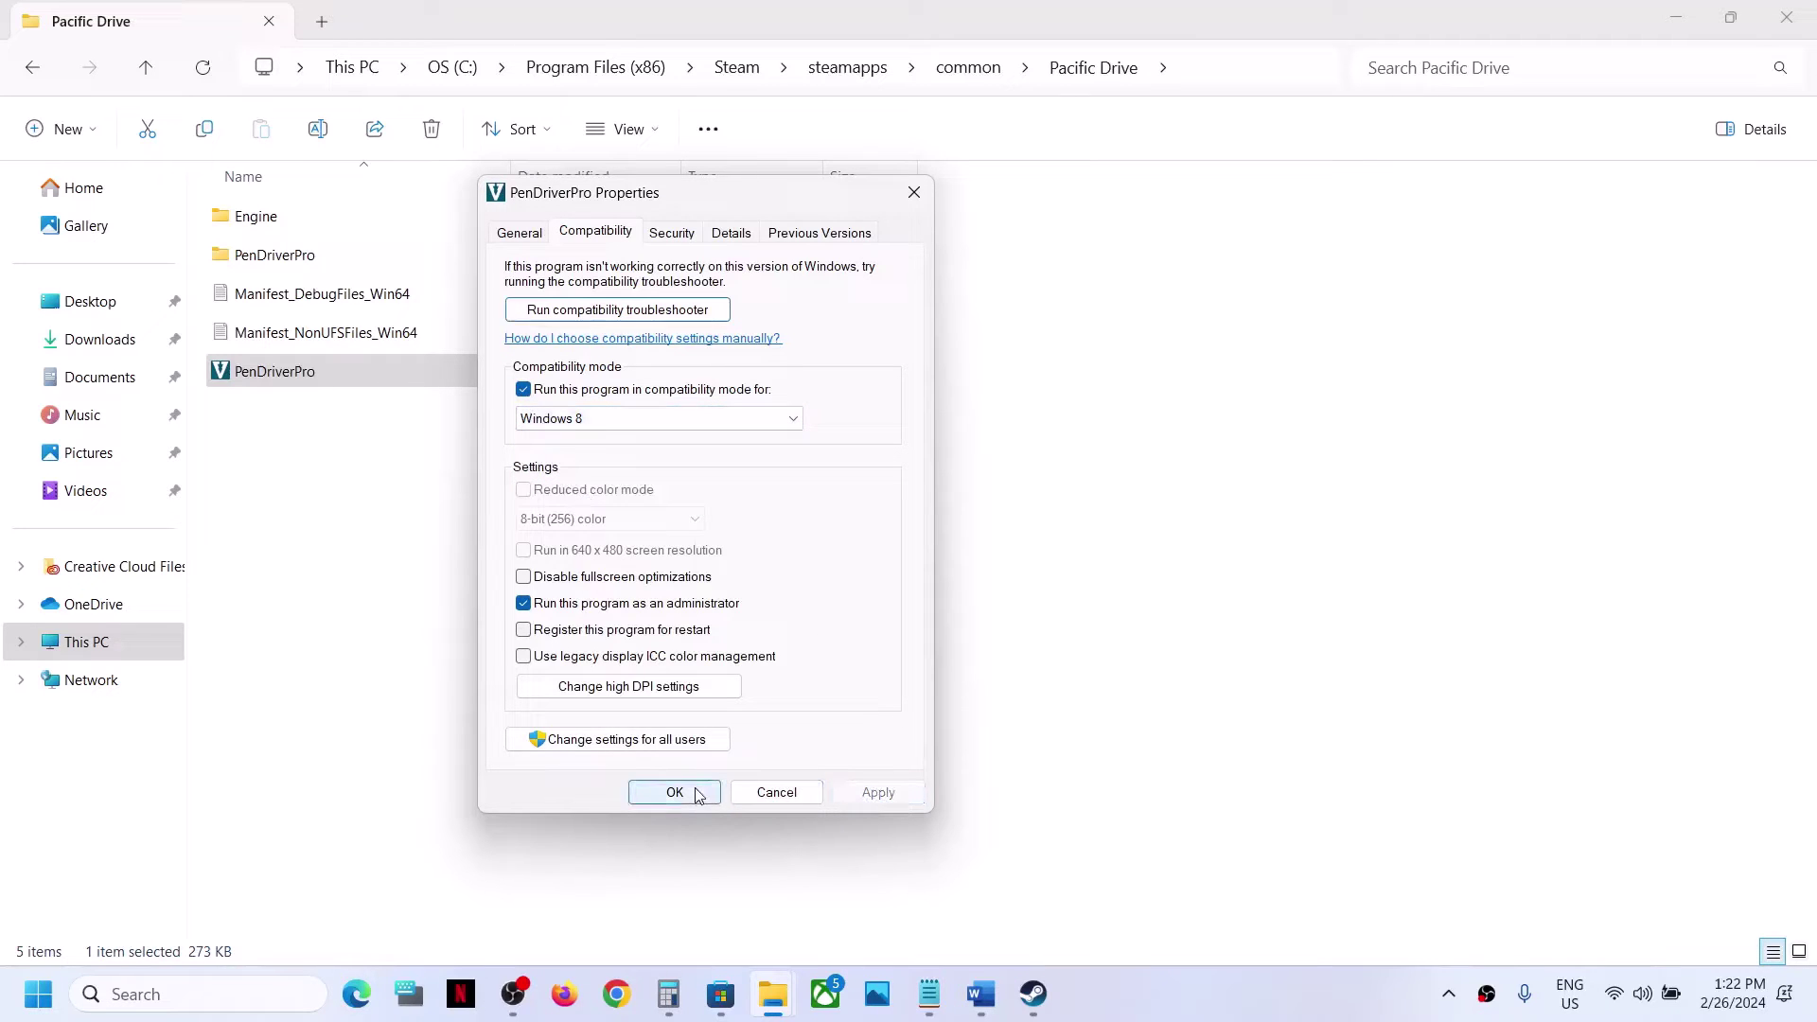
# Change the PenDriverPro application's compatibility mode to Windows 7 and apply it
pyautogui.click(624, 419)
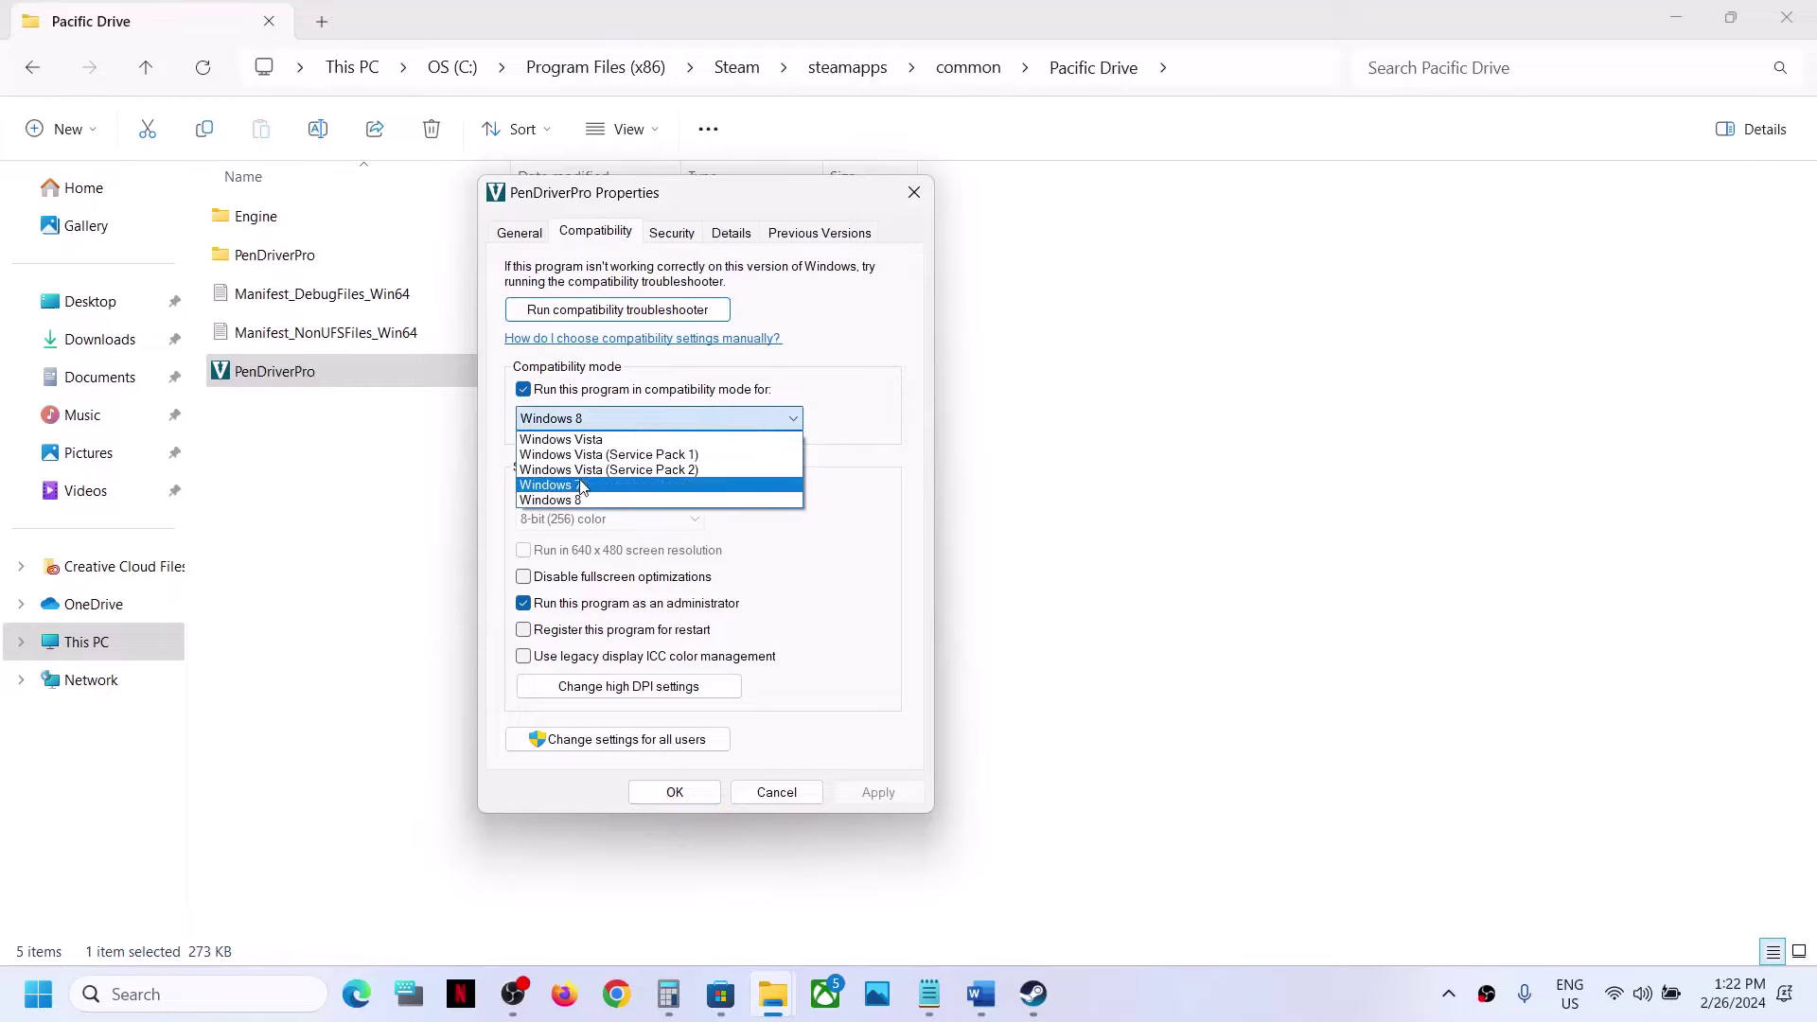
pyautogui.click(582, 486)
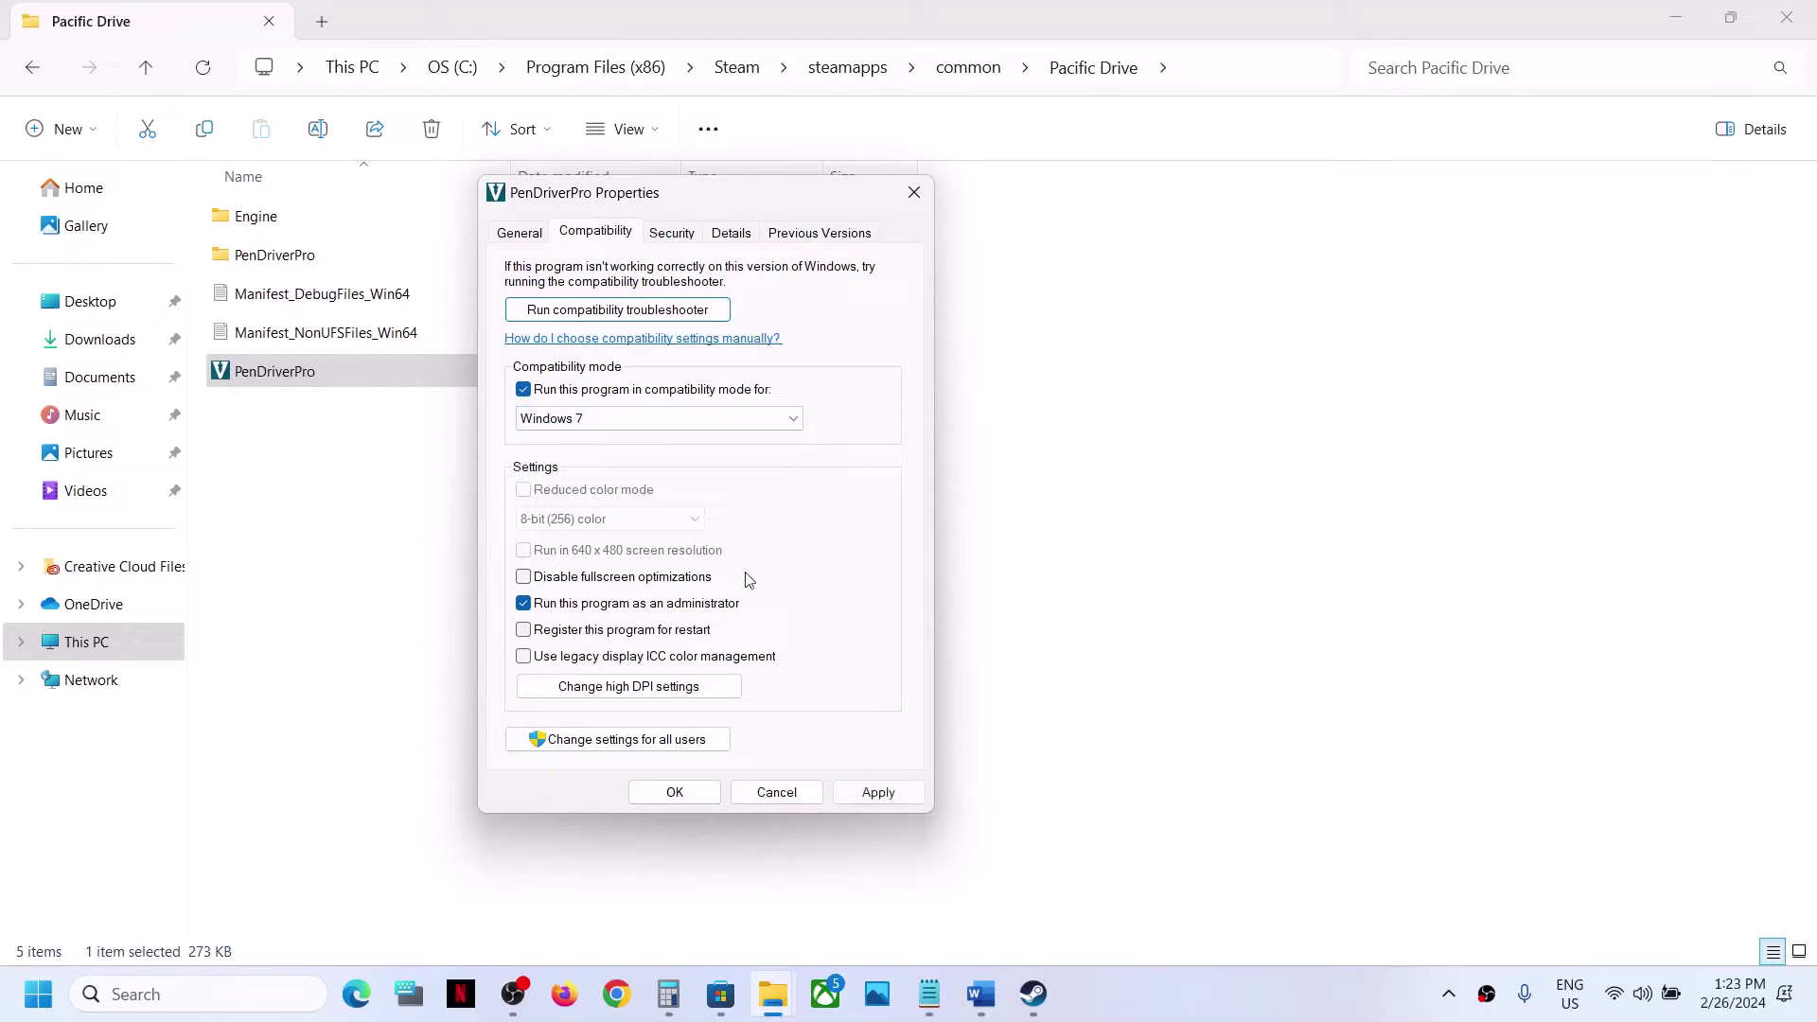
pyautogui.click(875, 792)
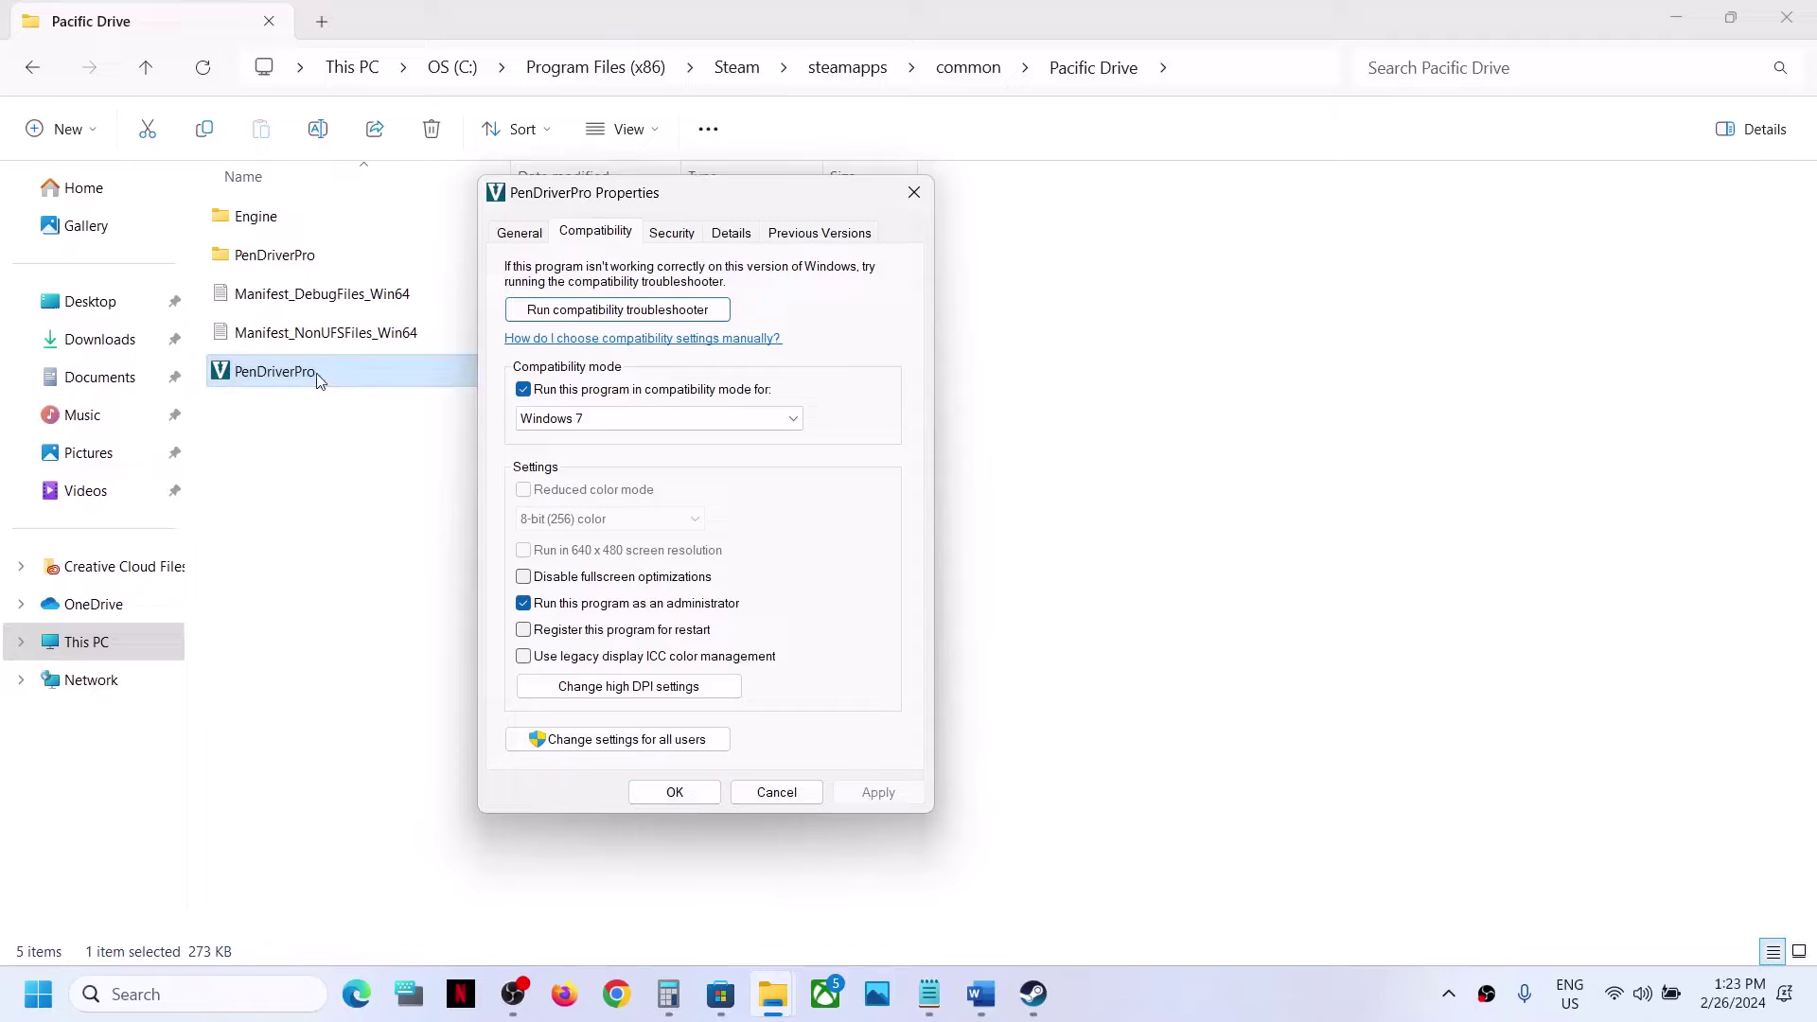
# Disable fullscreen optimizations for the PenDriverPro application, apply the change and close its properties
pyautogui.click(523, 579)
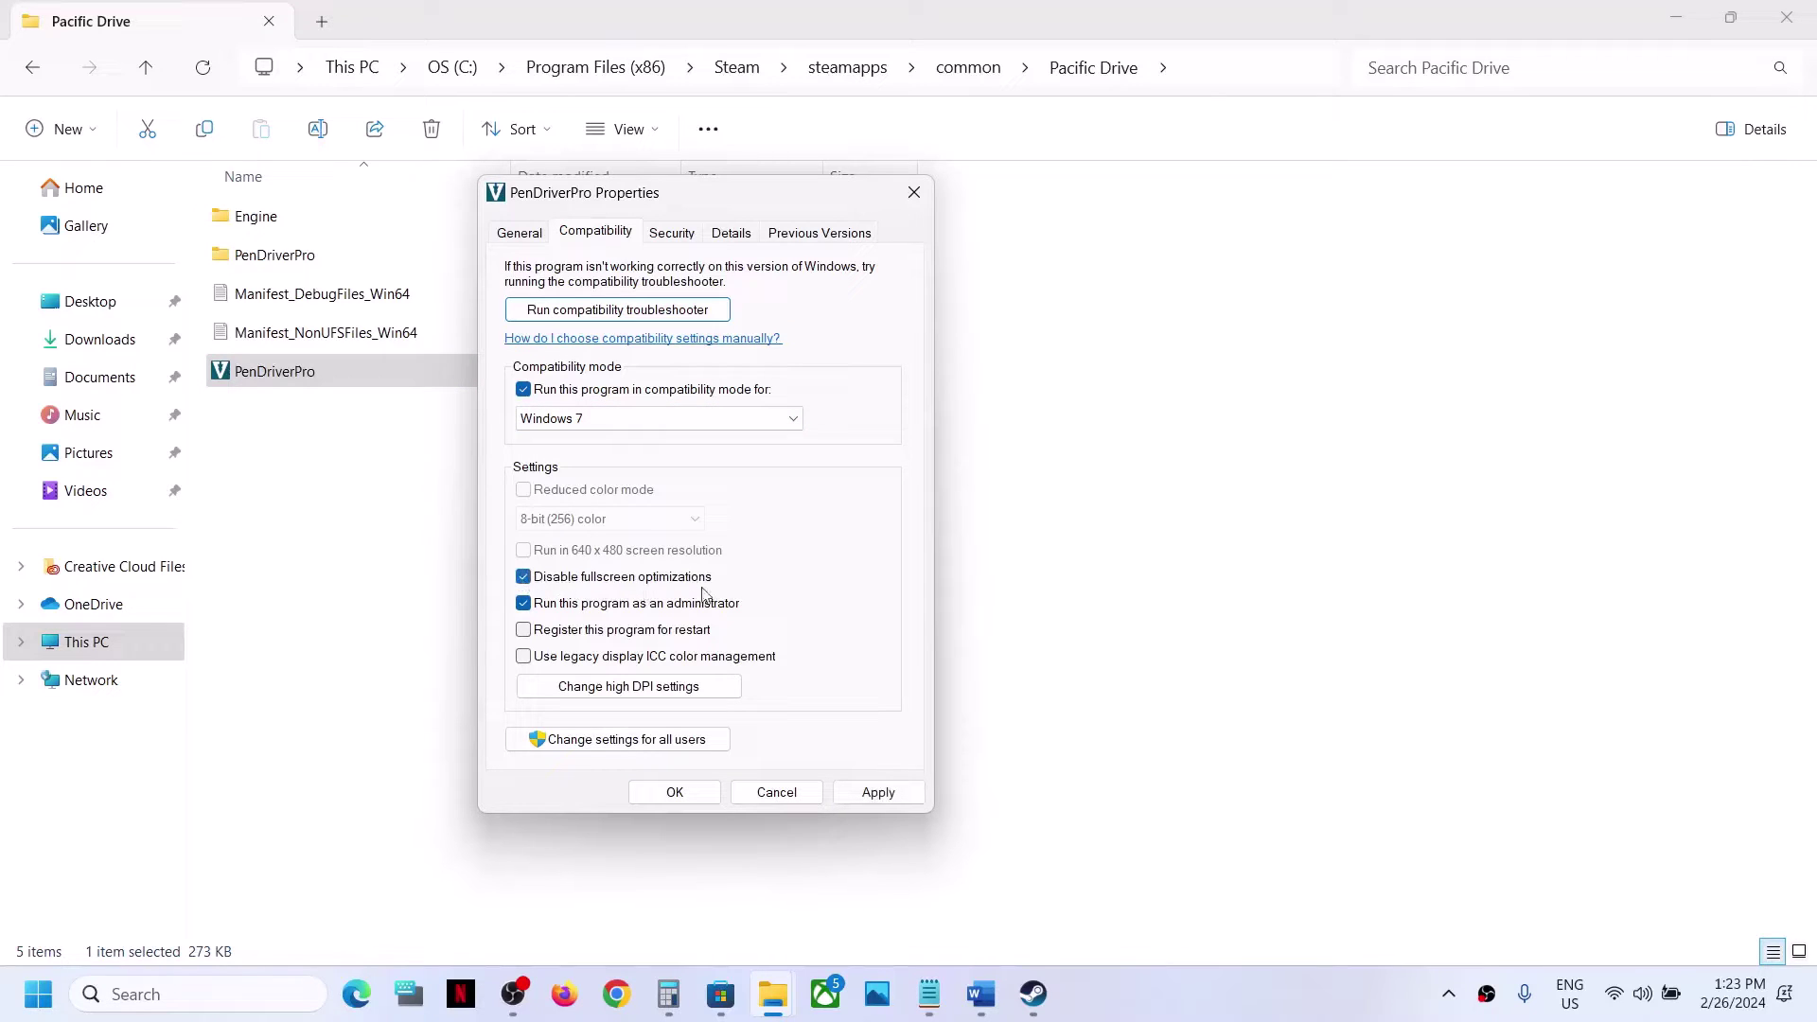
pyautogui.click(878, 795)
pyautogui.click(696, 793)
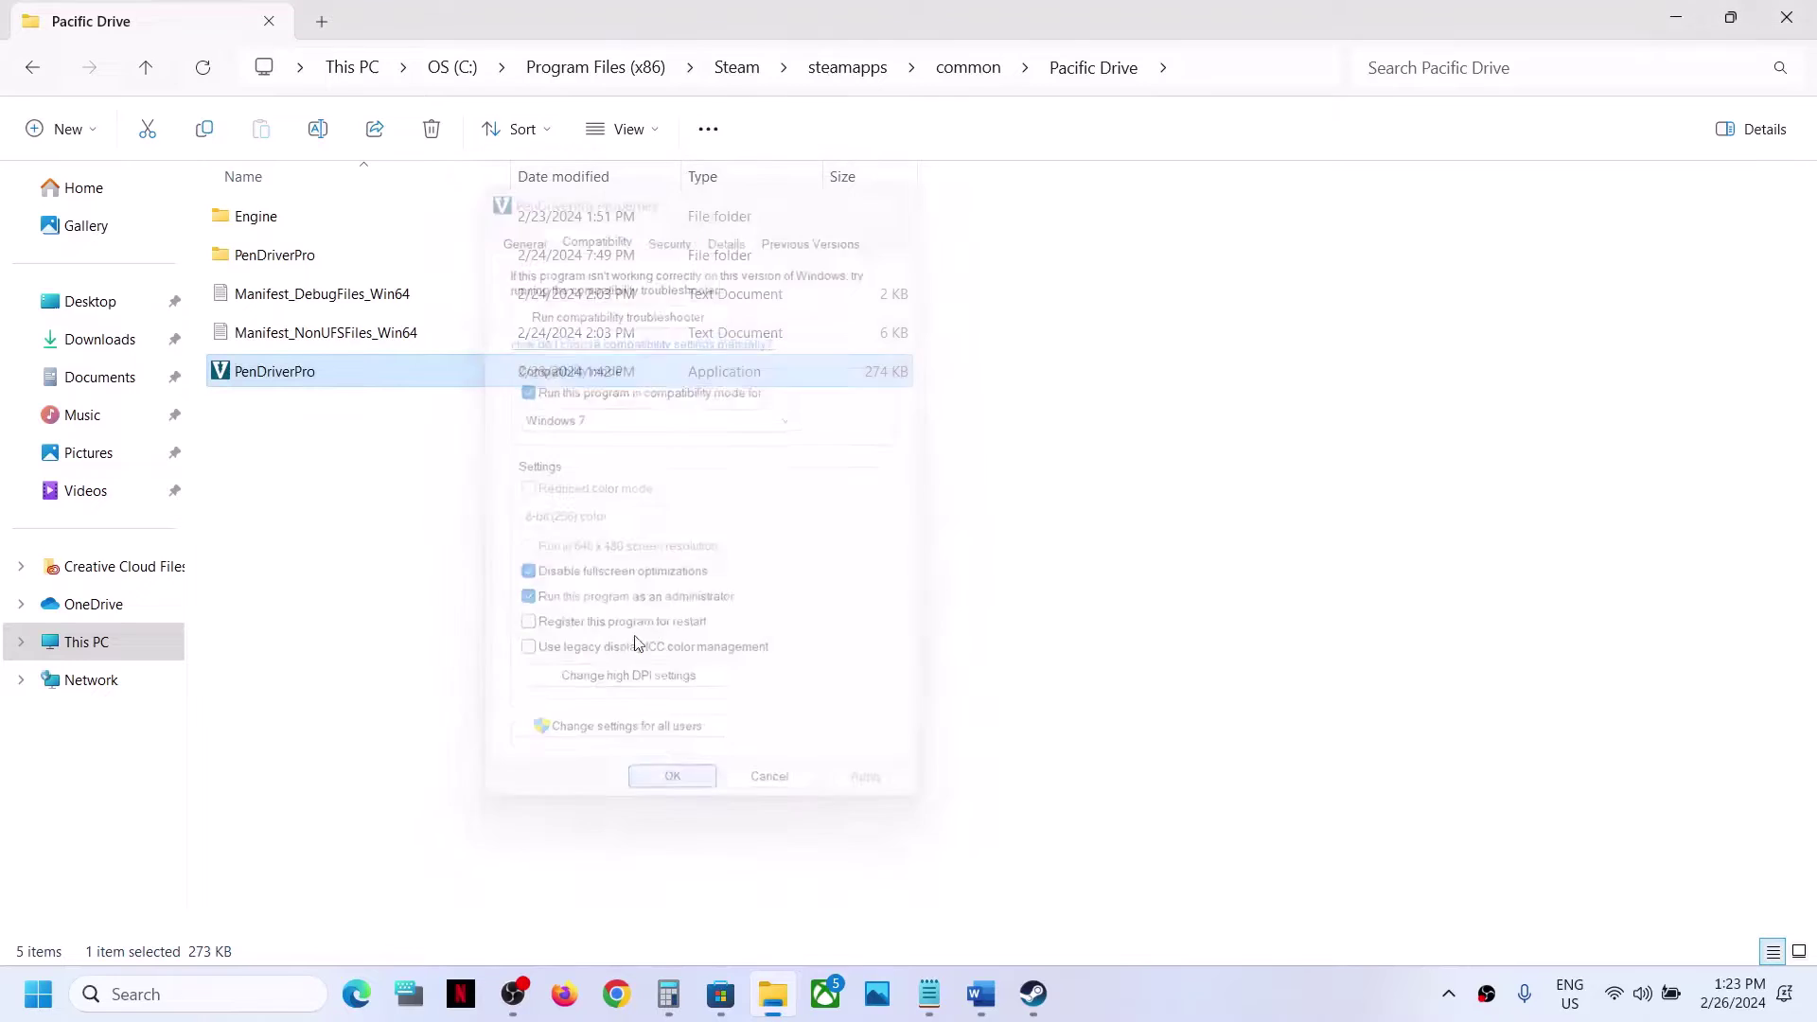
# Open the compatibility settings of the PenDriverPro-Win64-Shipping application in PenDriverPro\Binaries\Win64
pyautogui.doubleClick(297, 268)
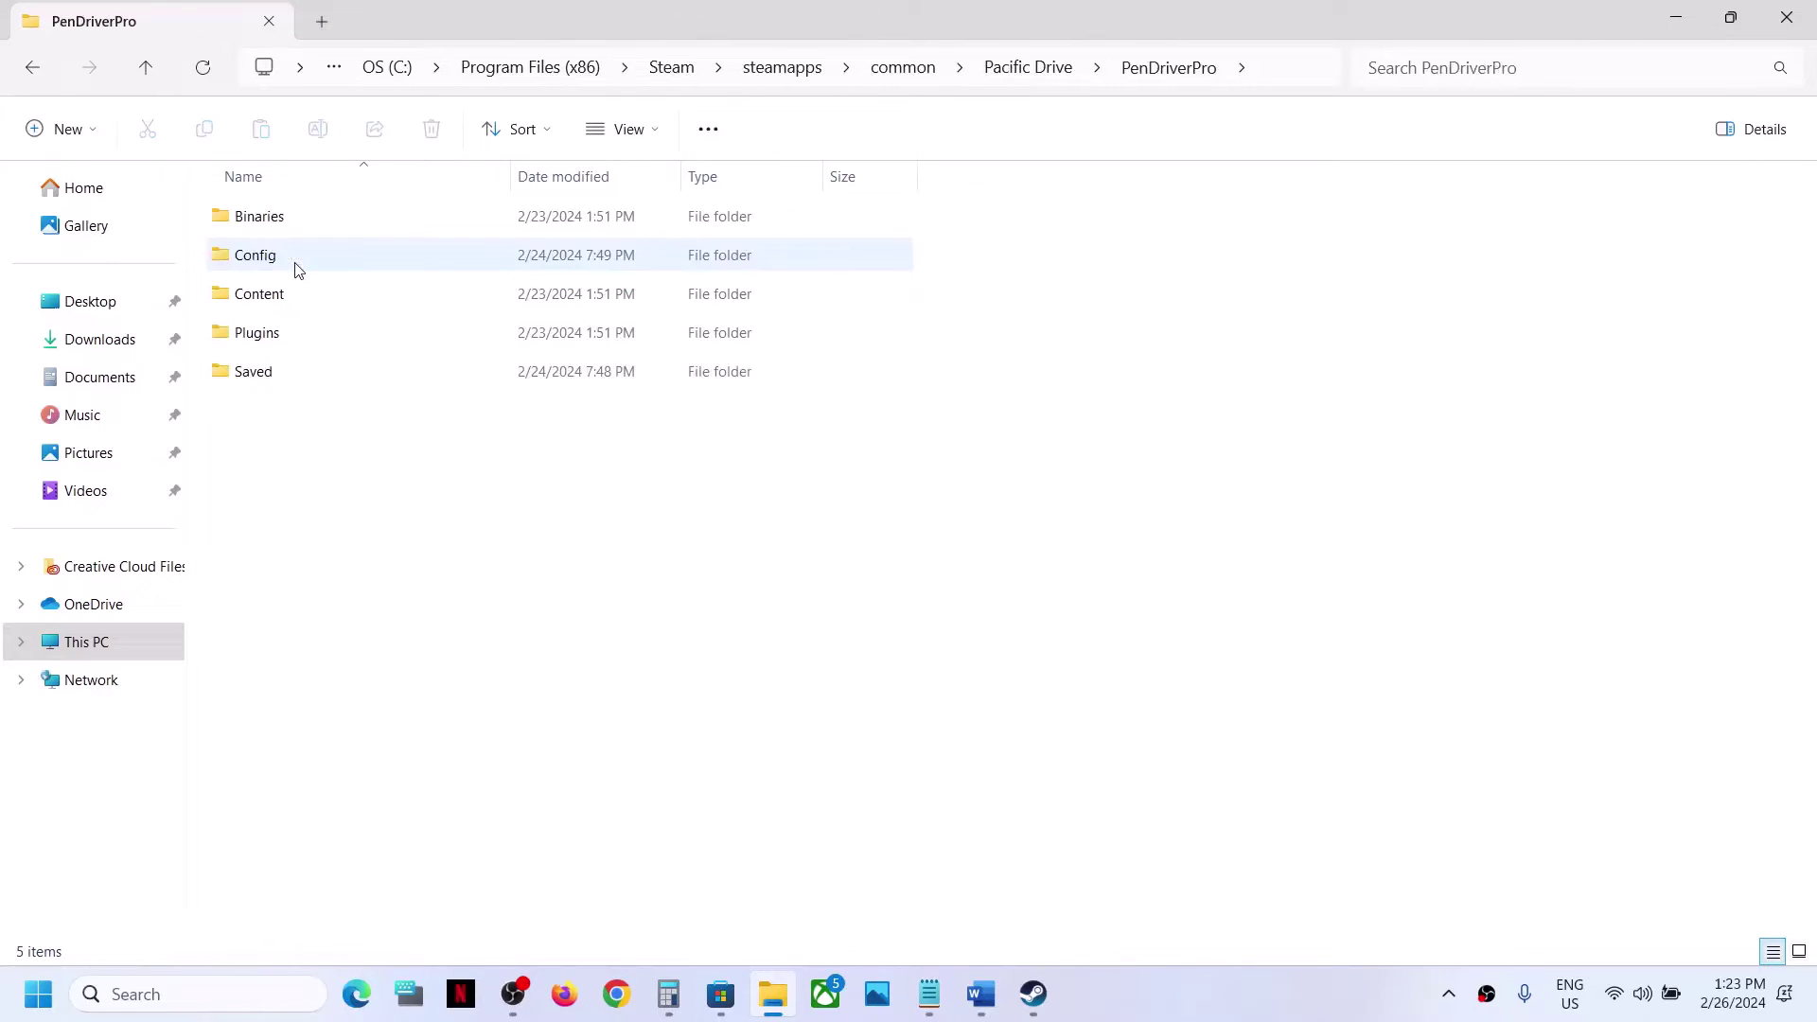
pyautogui.doubleClick(293, 227)
pyautogui.doubleClick(316, 227)
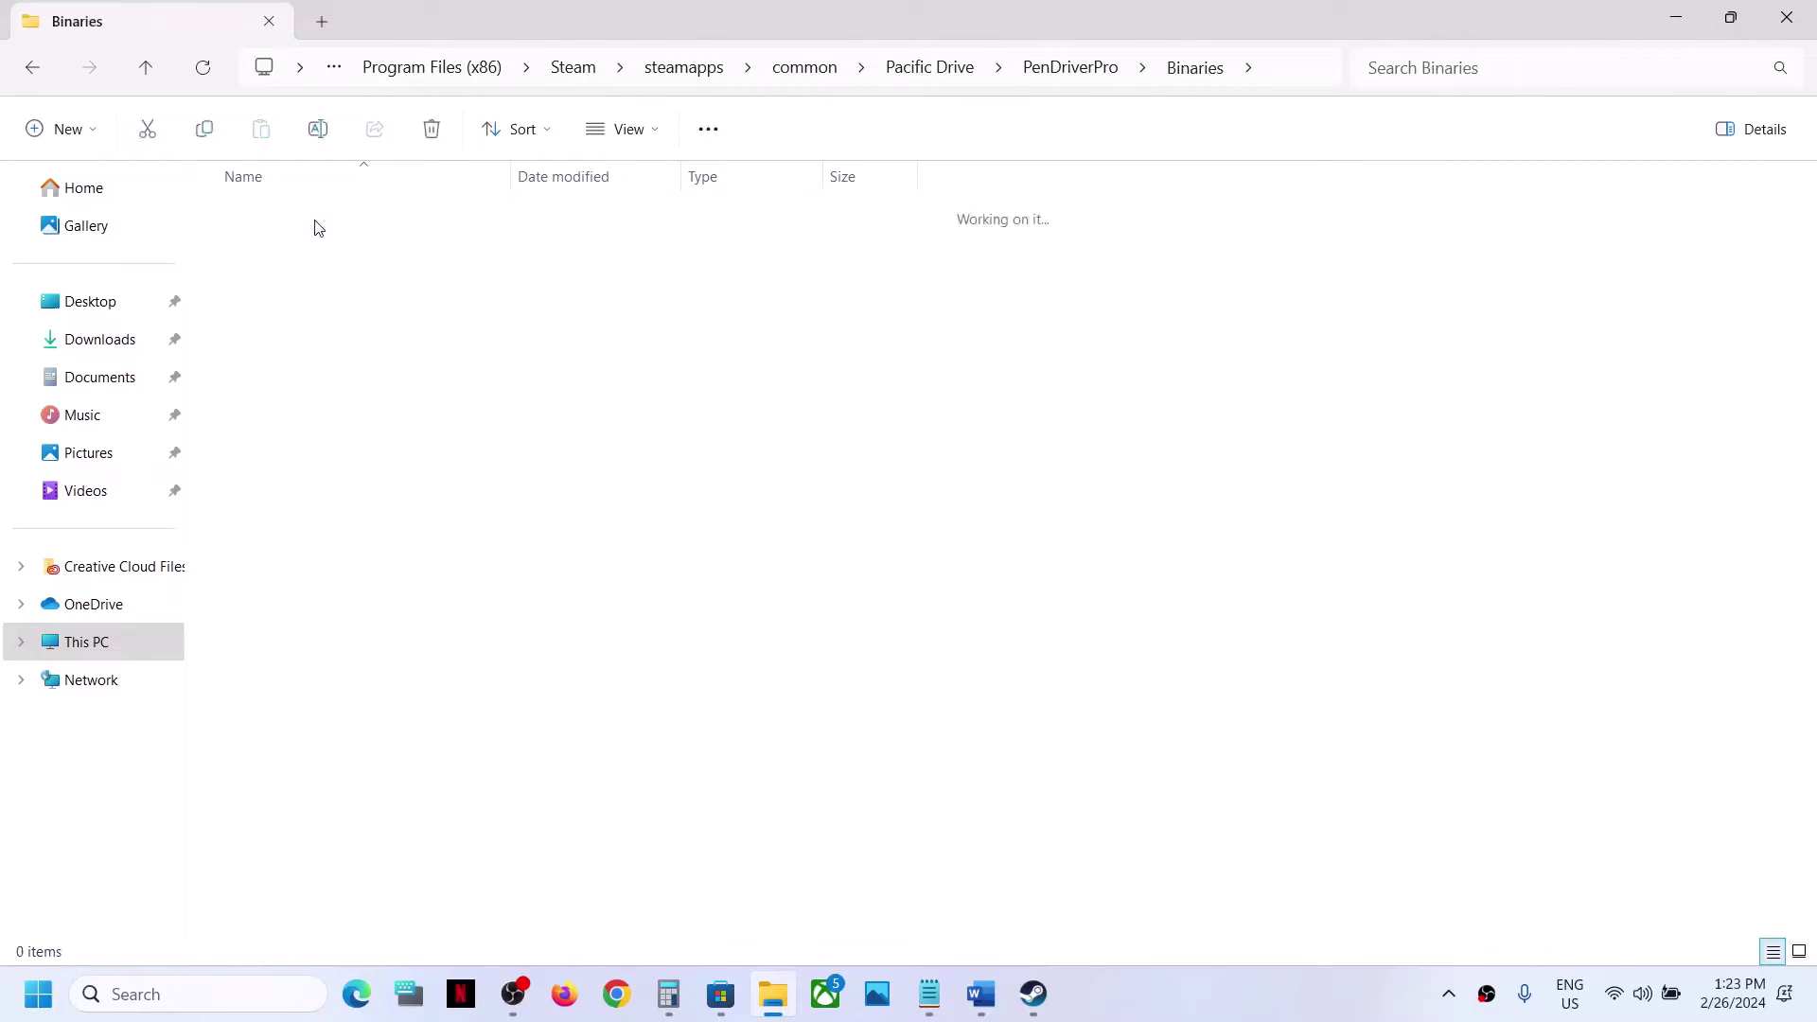
pyautogui.click(350, 259)
pyautogui.rightClick(351, 264)
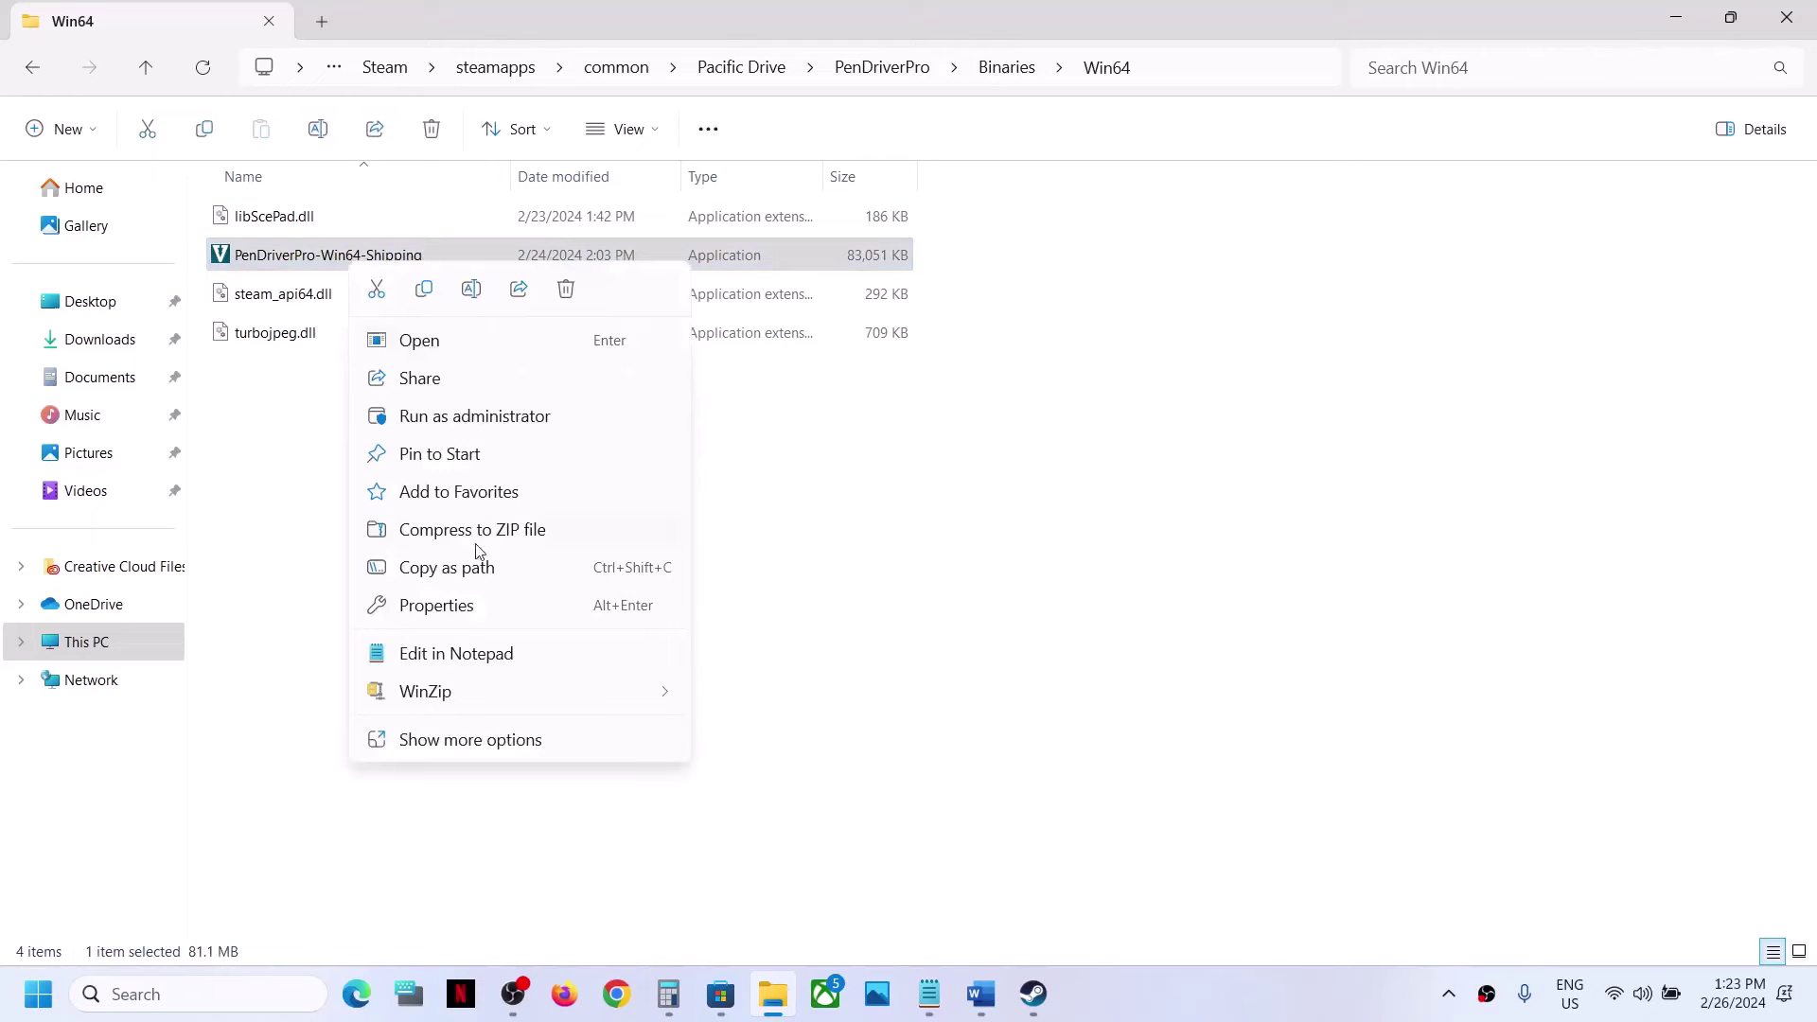
pyautogui.click(447, 606)
pyautogui.click(510, 322)
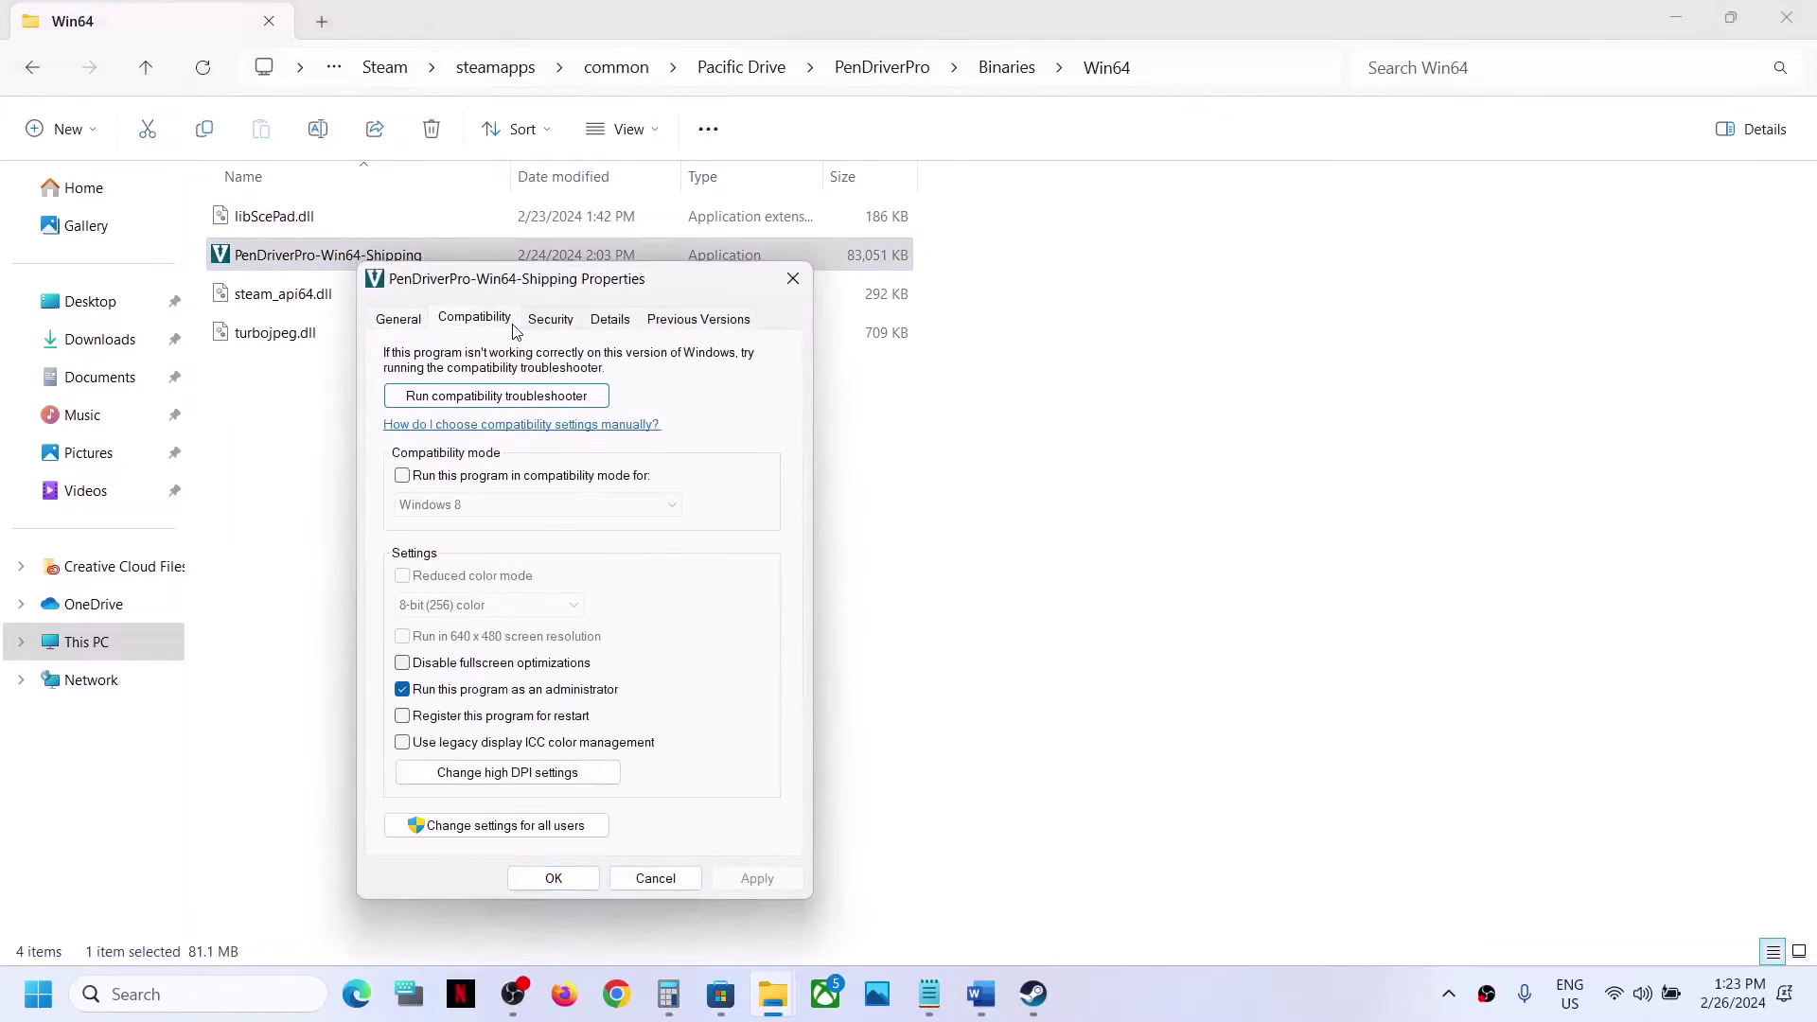
# Apply Windows 7 compatibility mode to PenDriverPro-Win64-Shipping and disable its fullscreen optimizations
pyautogui.click(404, 478)
pyautogui.click(454, 505)
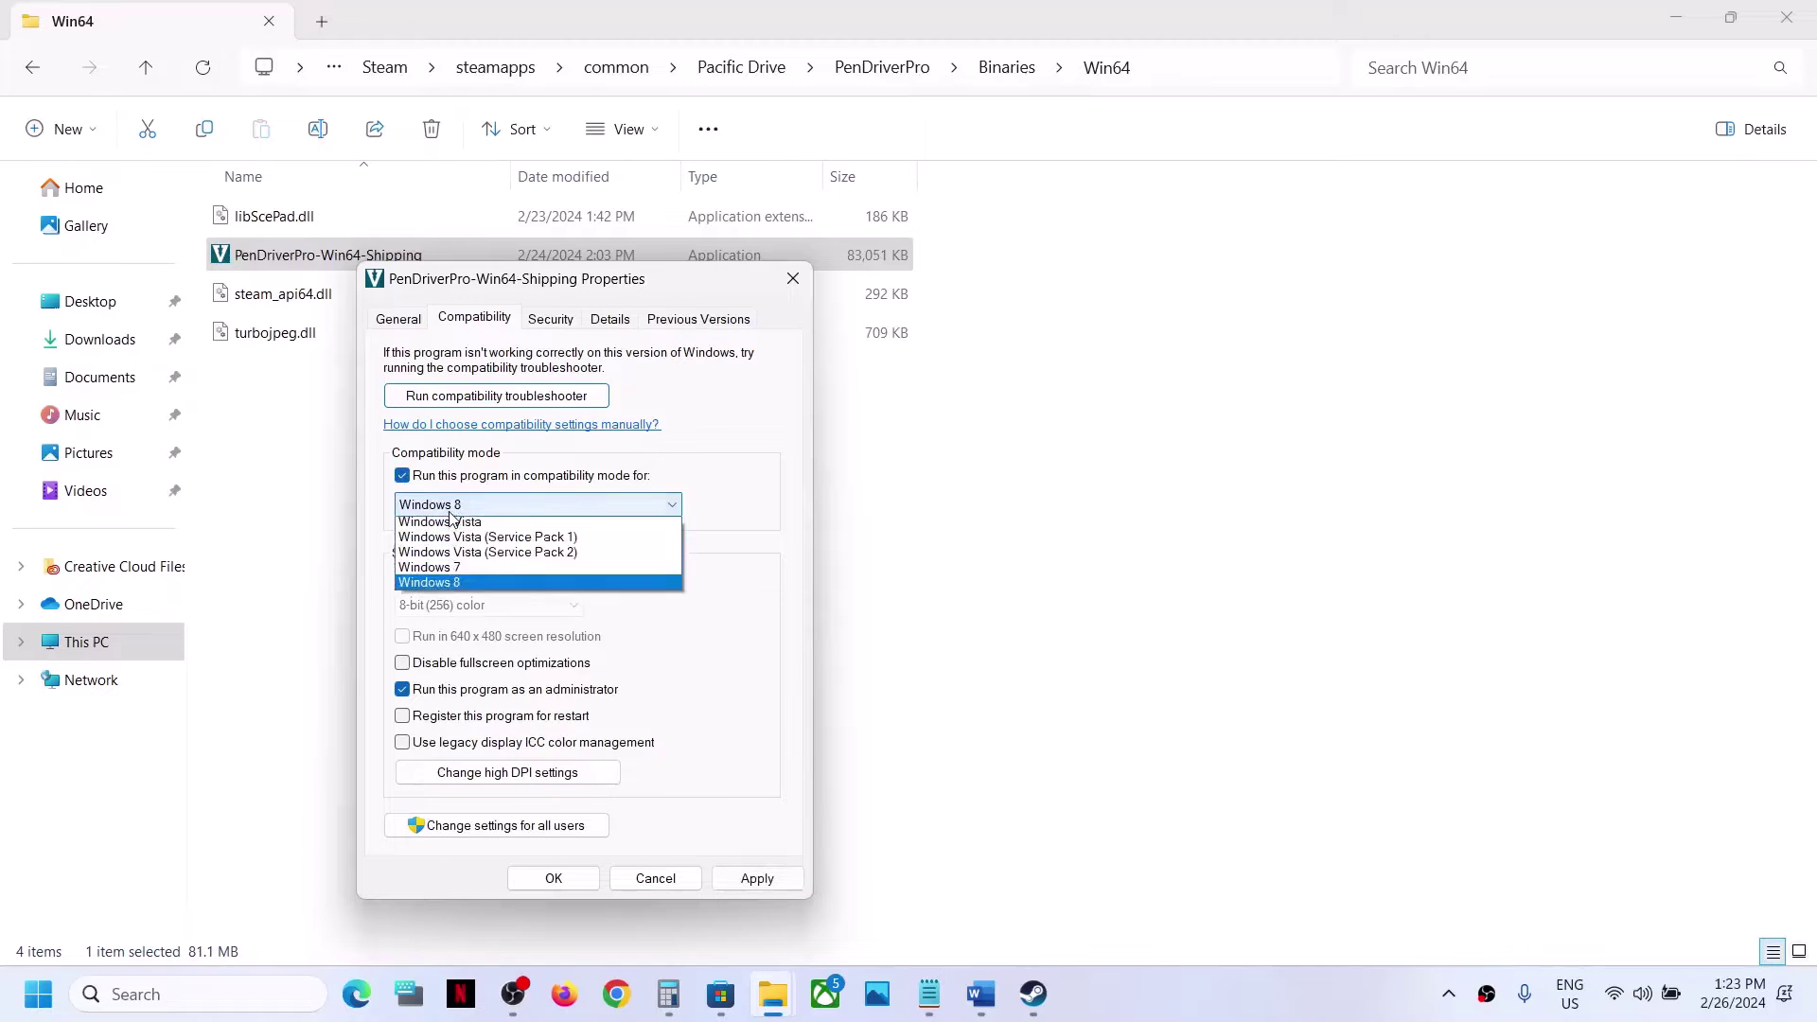
pyautogui.click(463, 574)
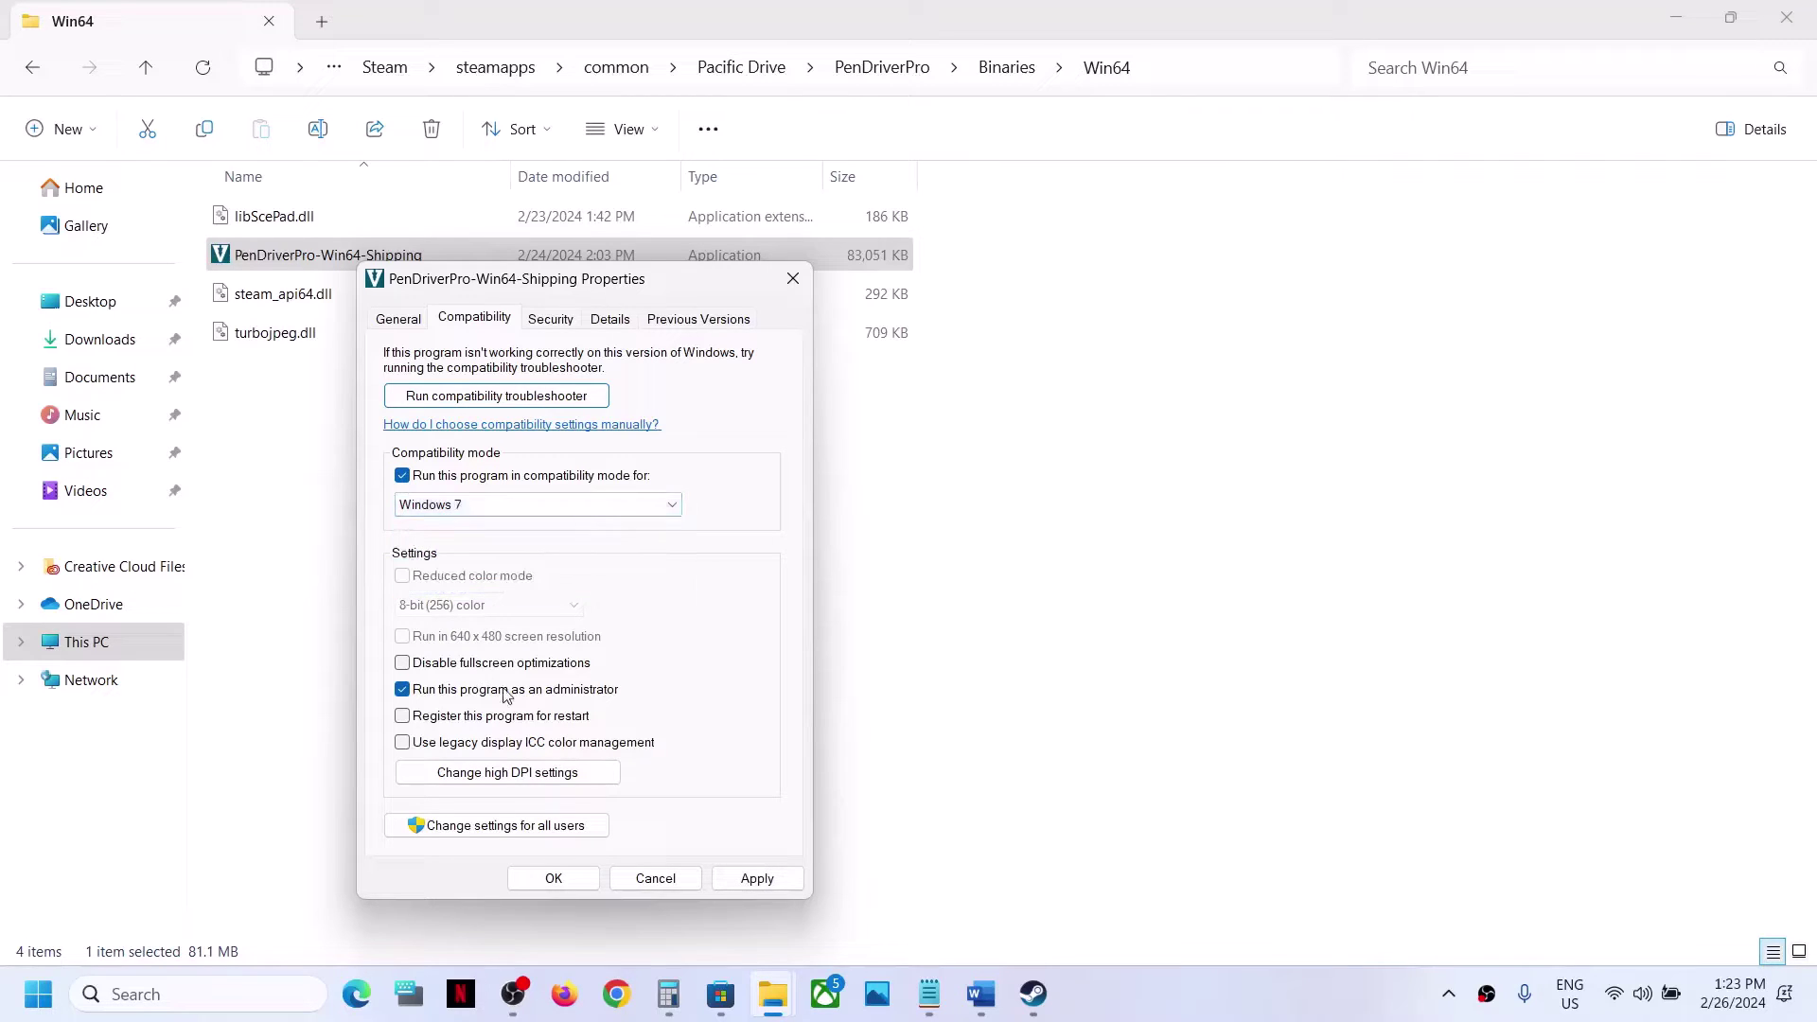
pyautogui.click(727, 880)
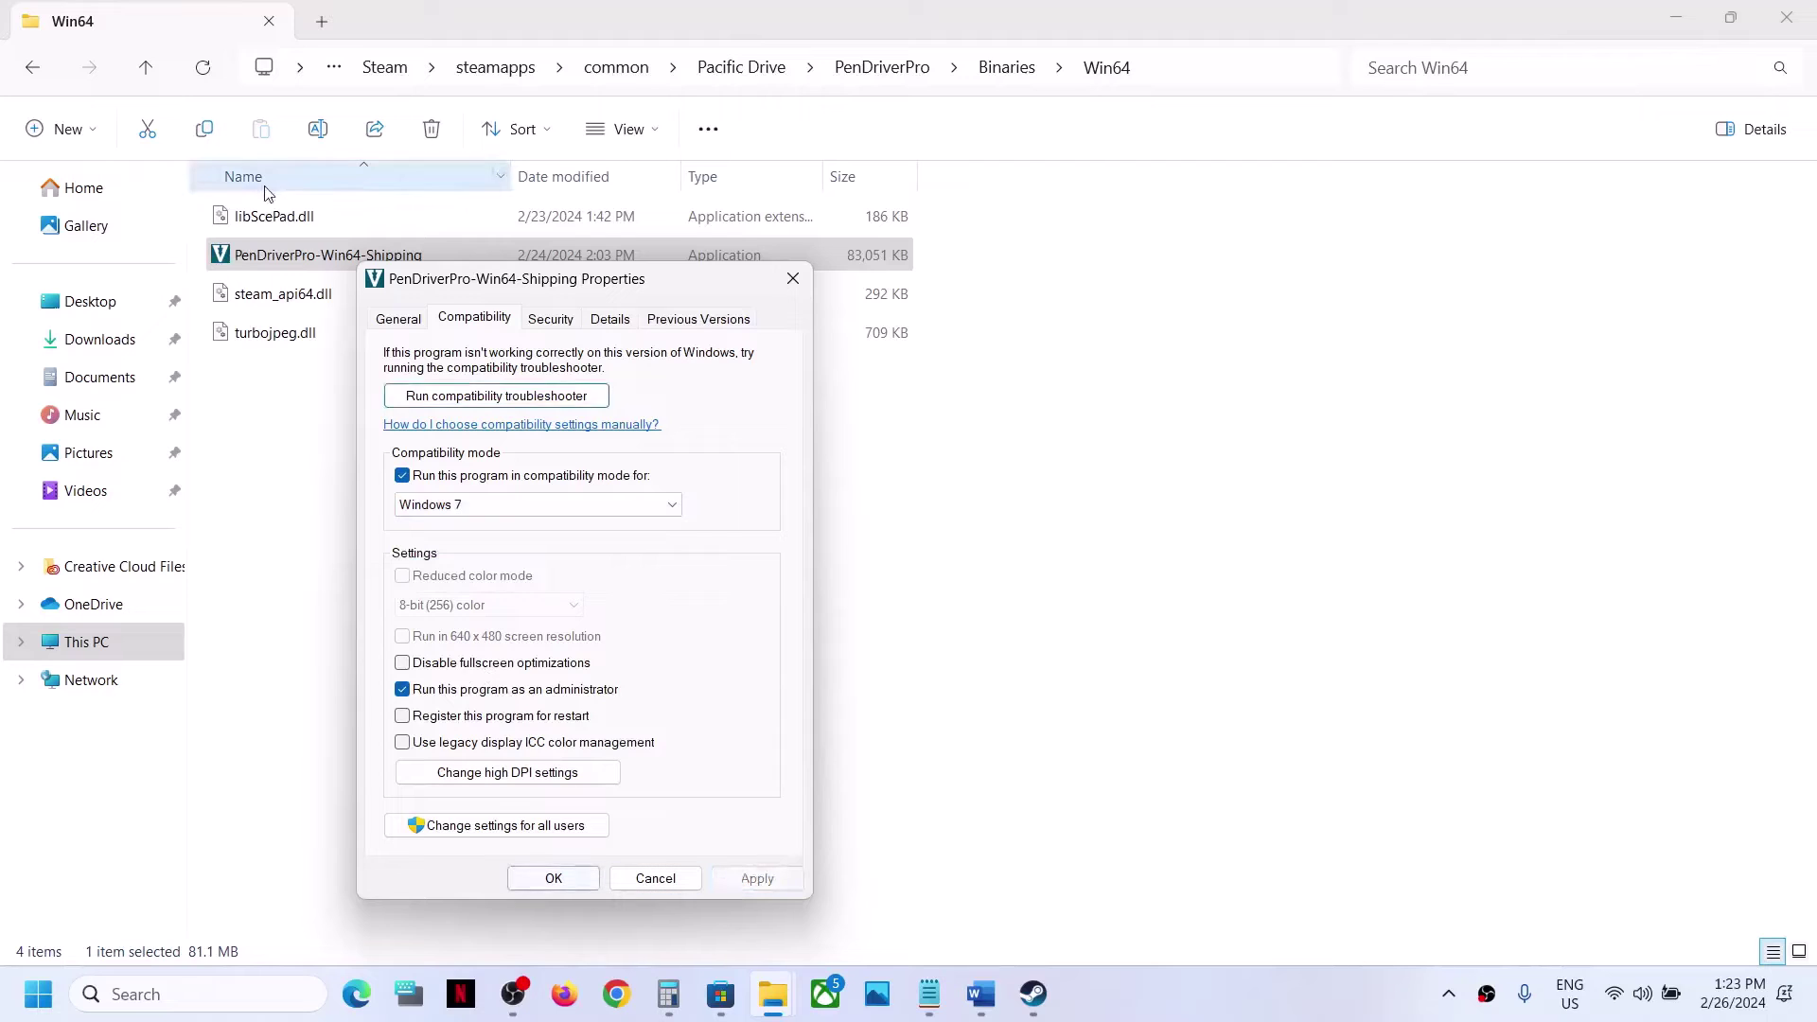
pyautogui.click(402, 663)
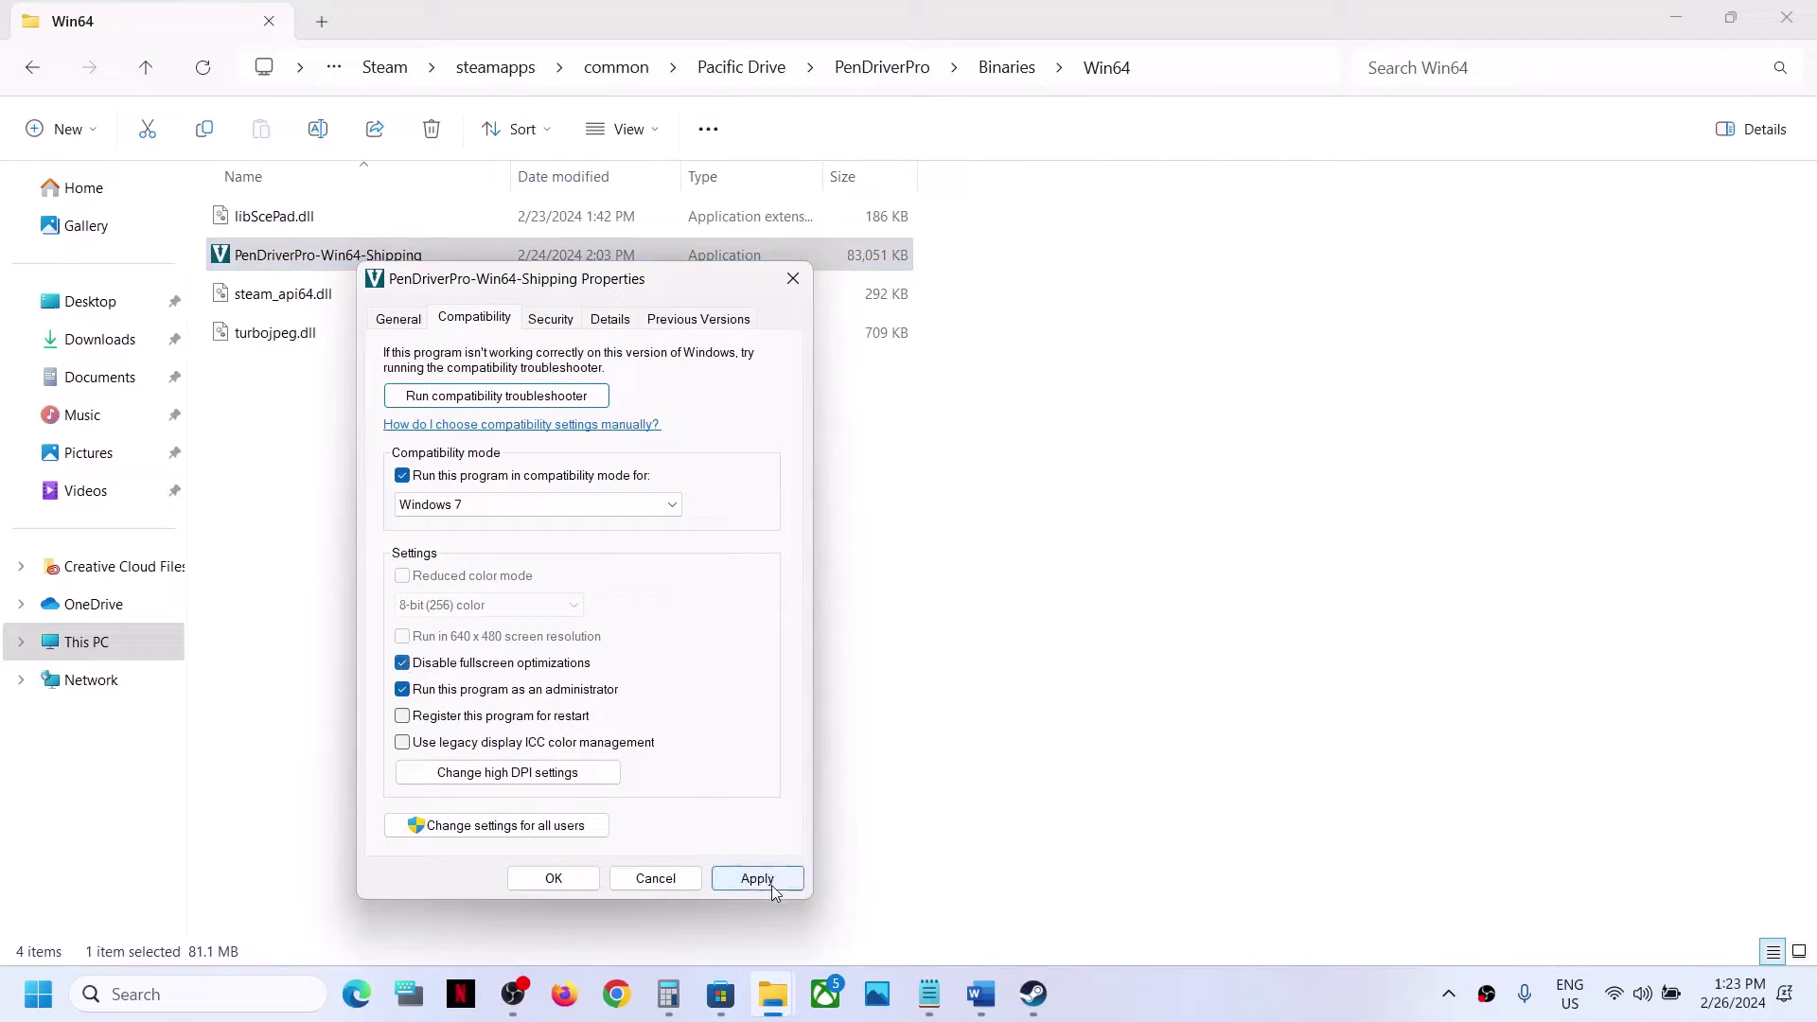
pyautogui.click(556, 877)
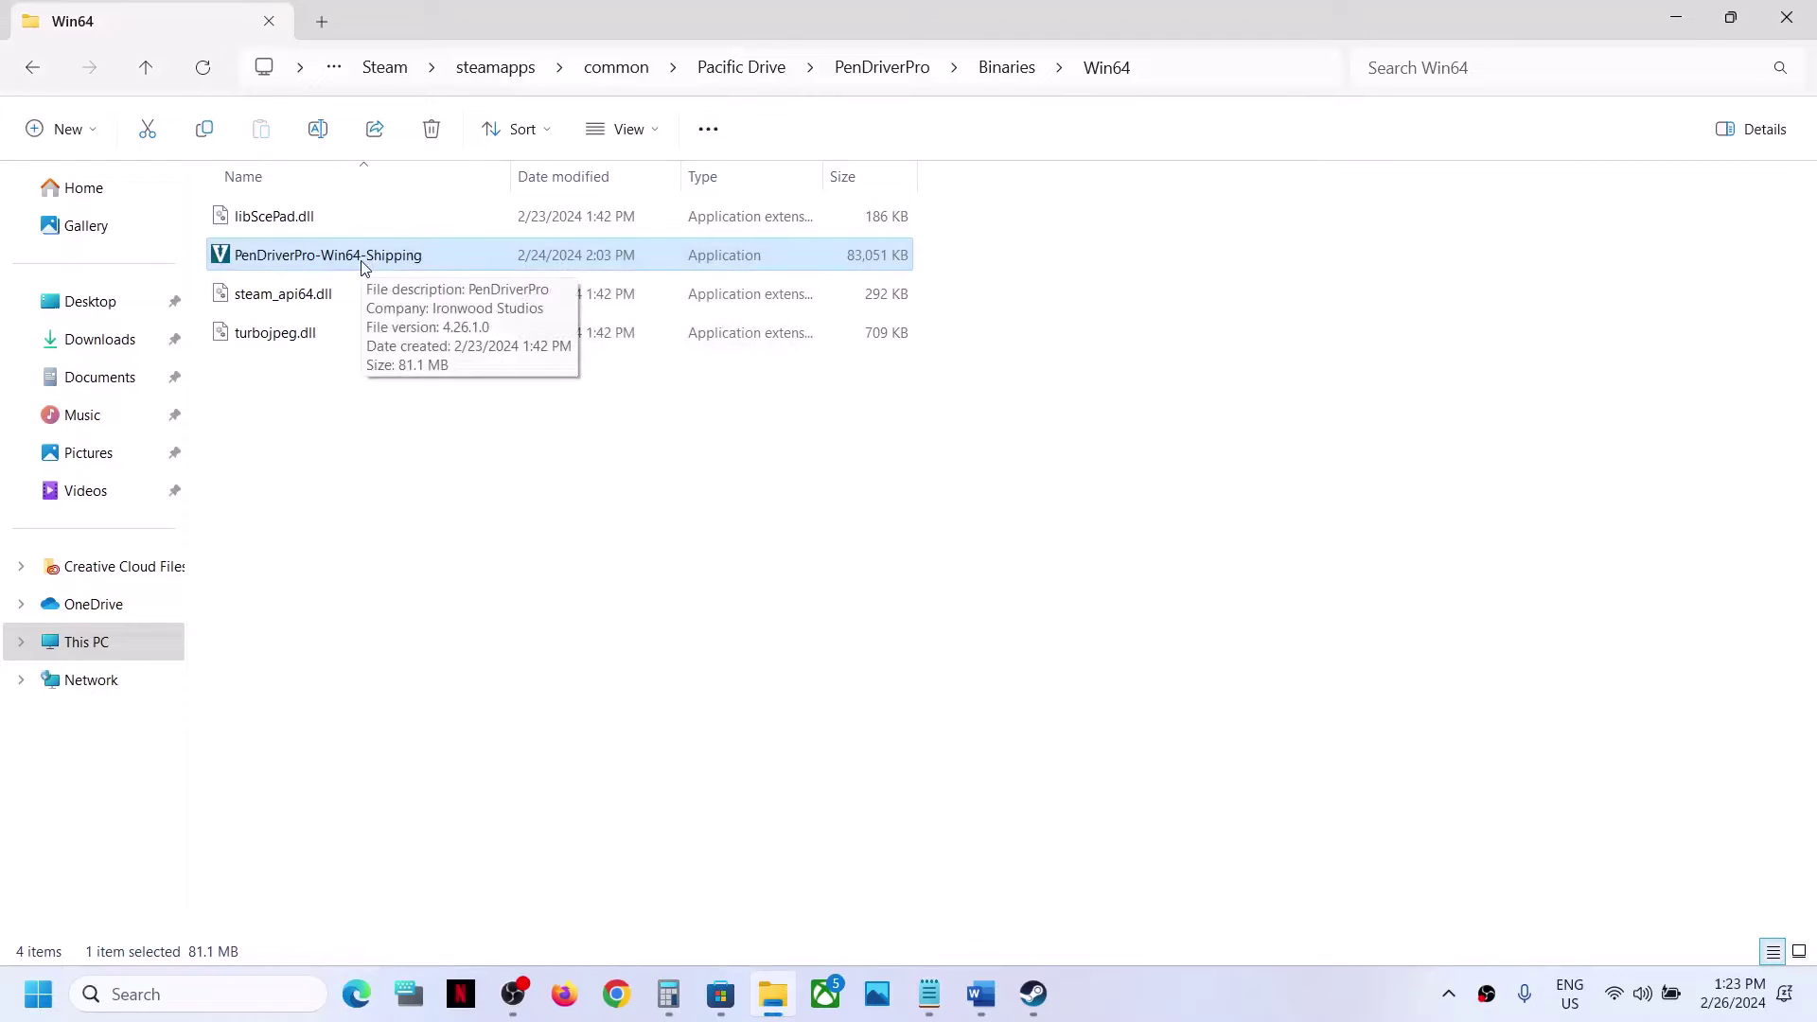
# Turn off compatibility mode, disabled fullscreen optimizations and administrator launch for PenDriverPro-Win64-Shipping, and apply the changes
pyautogui.rightClick(364, 267)
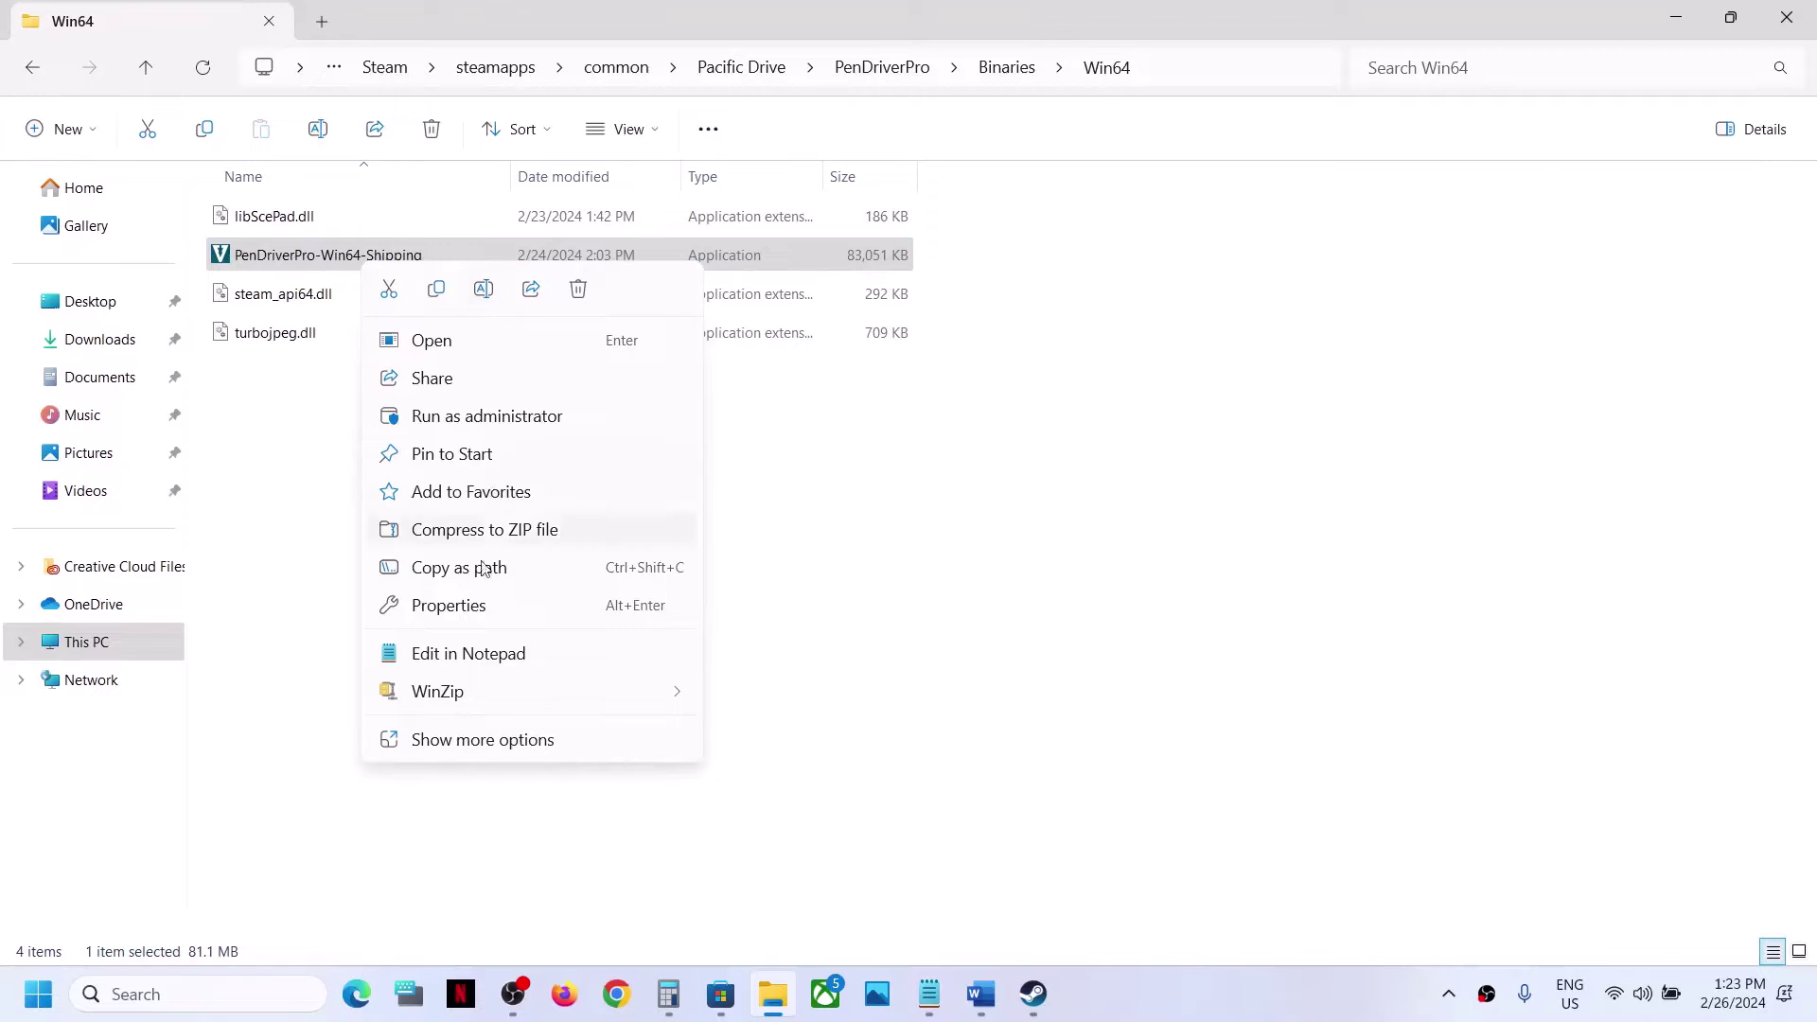
pyautogui.click(464, 620)
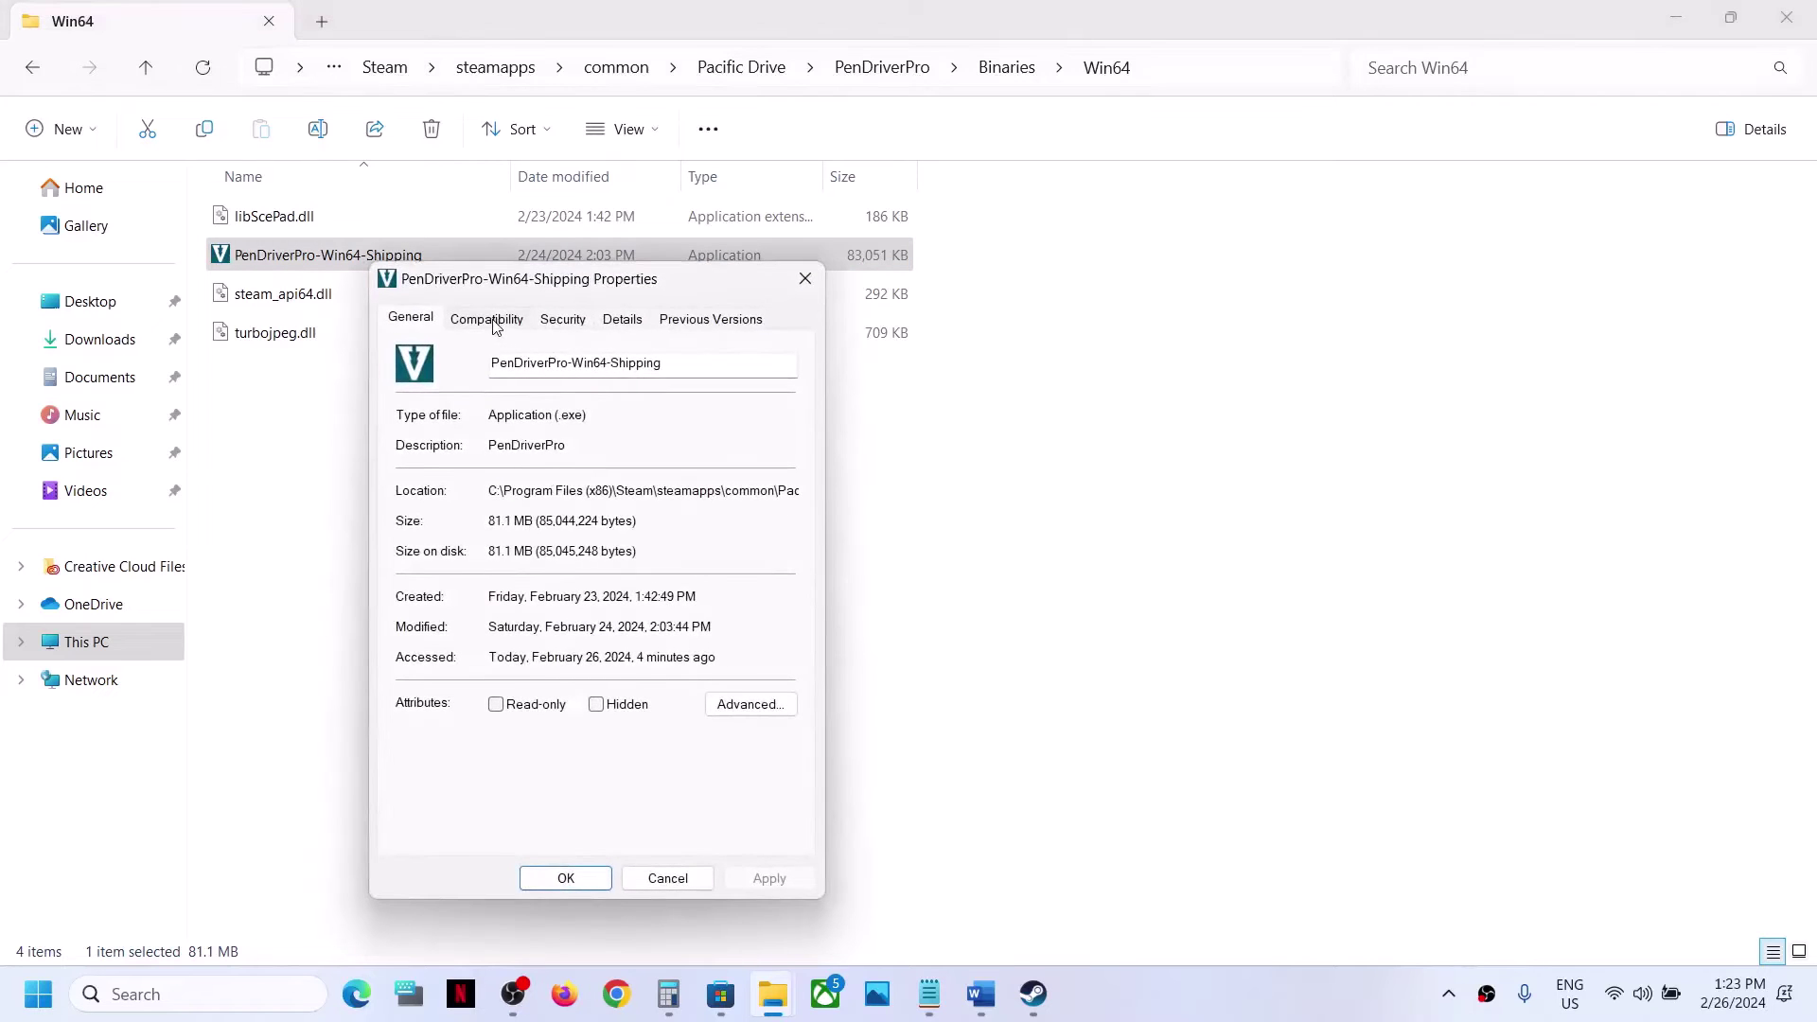
pyautogui.click(488, 319)
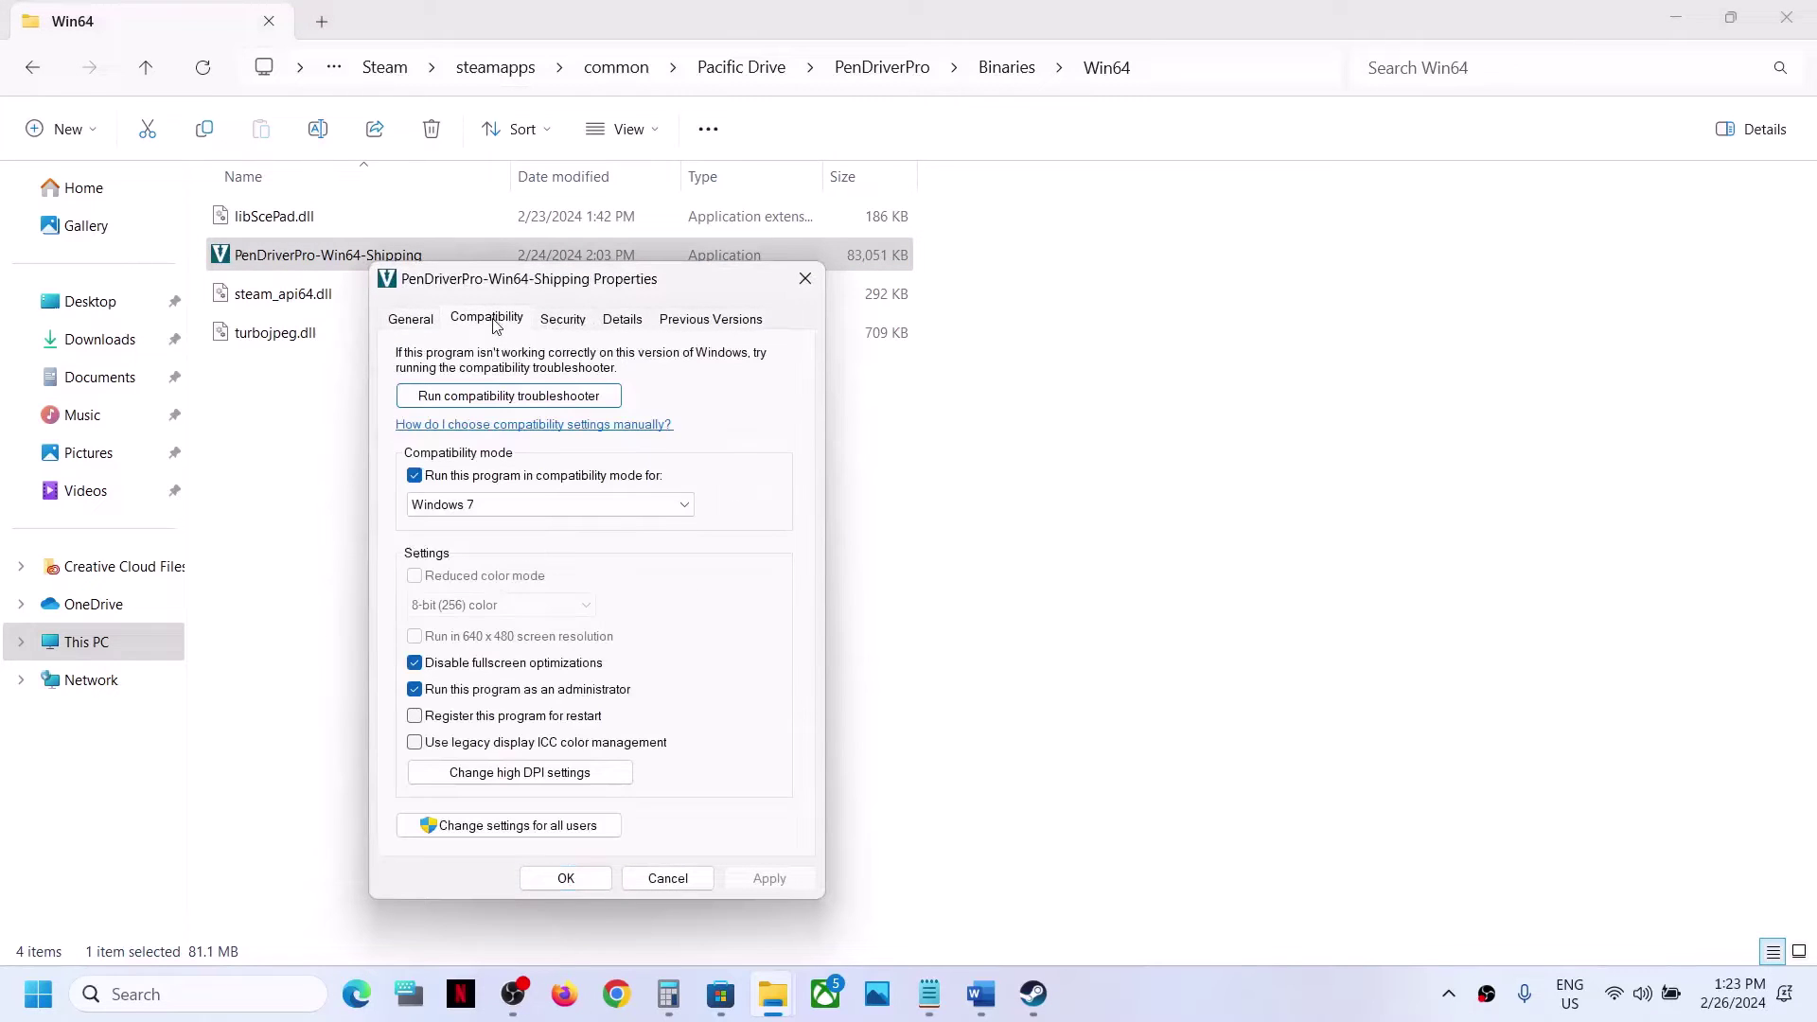
pyautogui.click(415, 476)
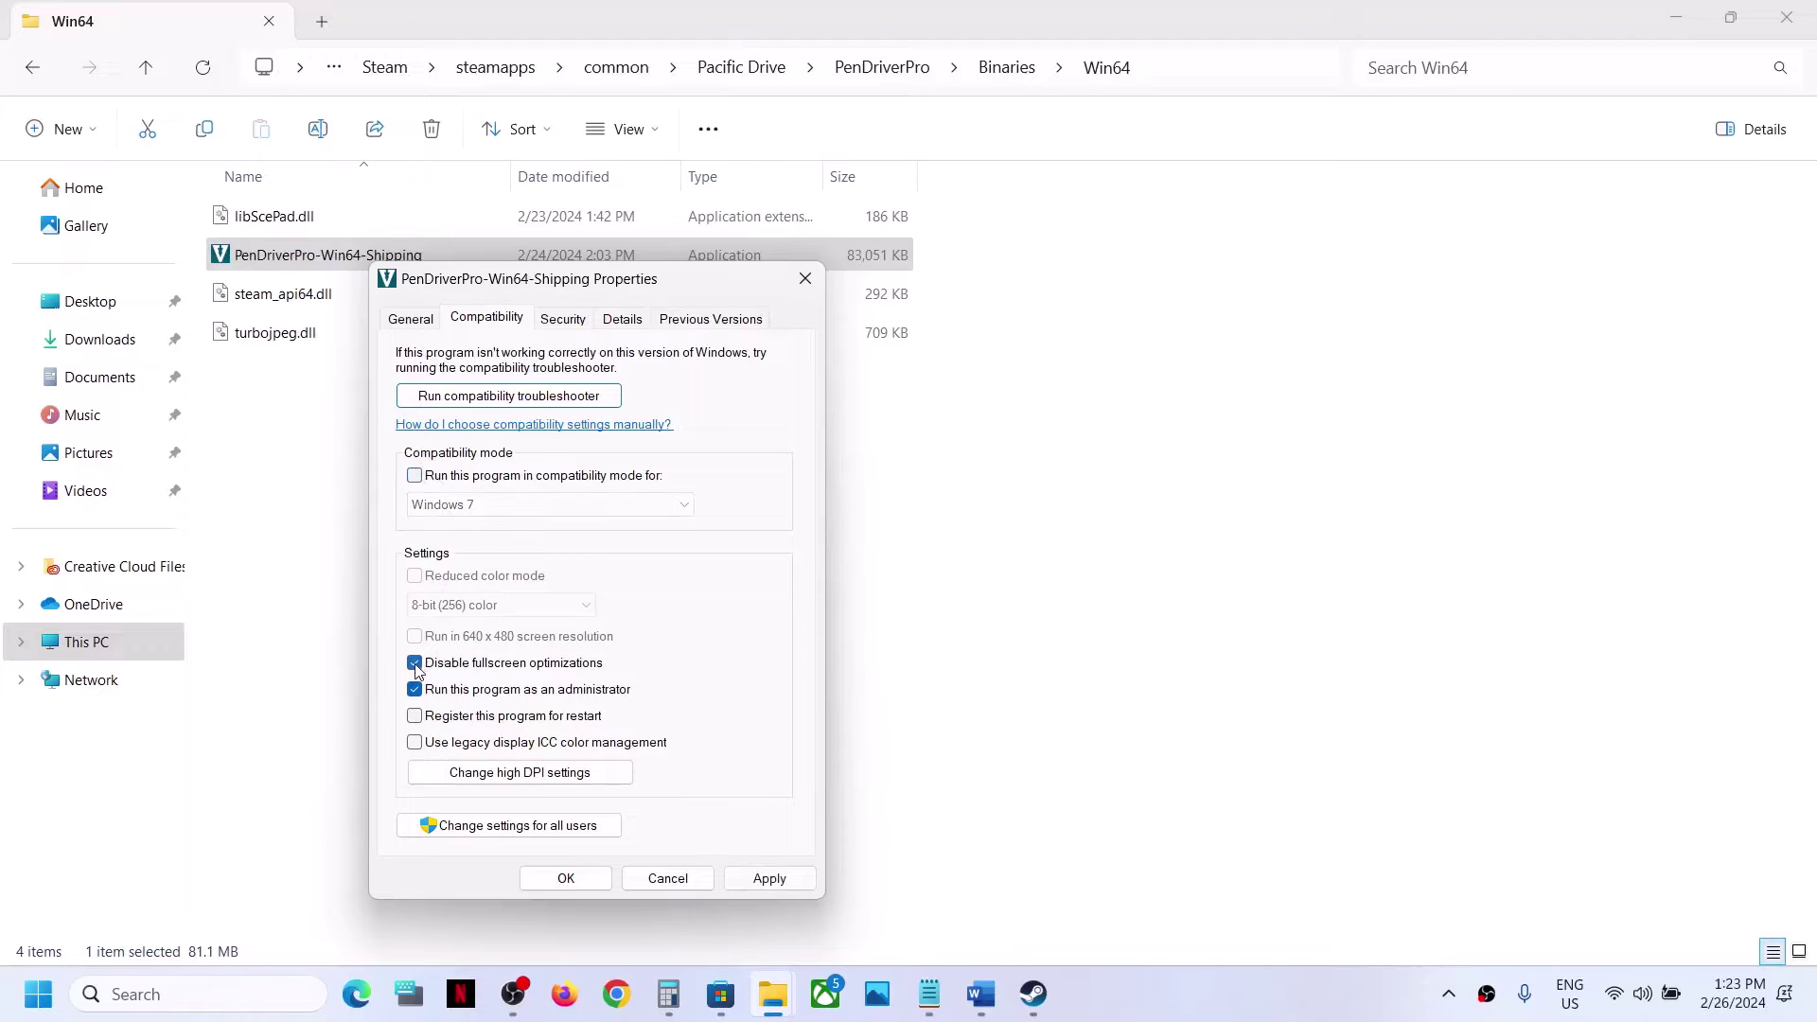
pyautogui.click(414, 662)
pyautogui.click(415, 688)
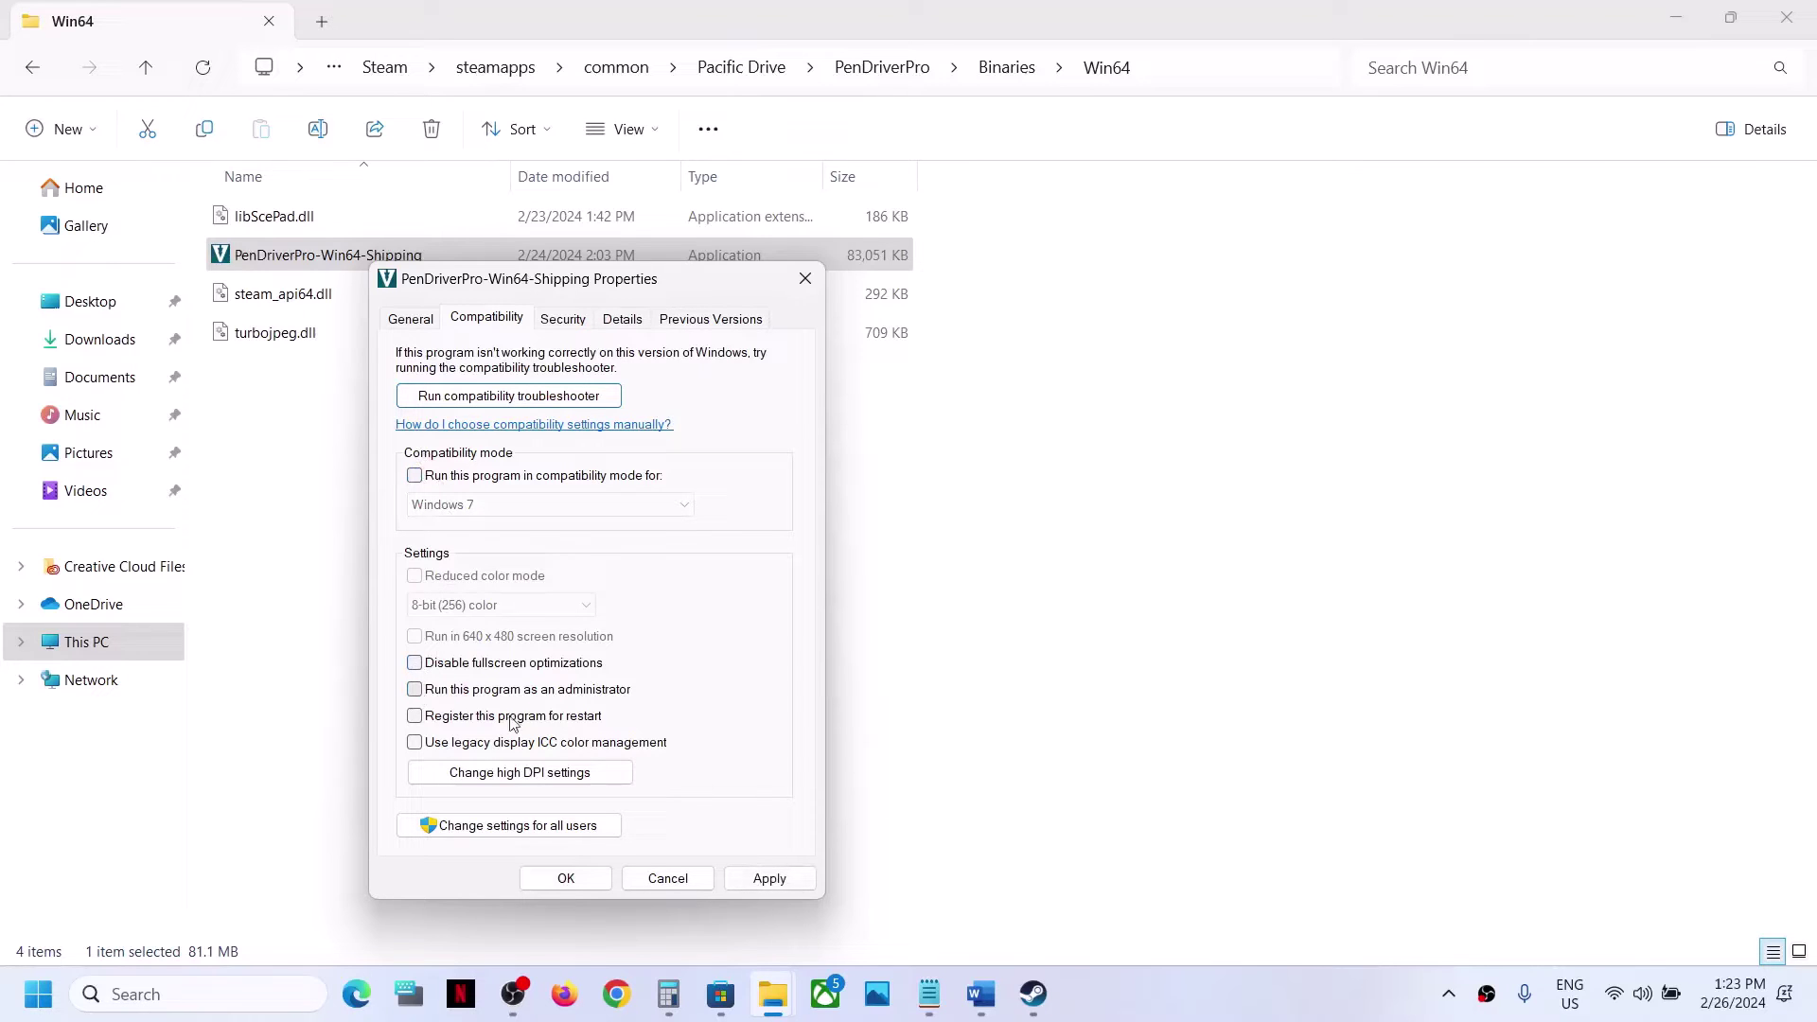
pyautogui.click(793, 877)
pyautogui.click(566, 878)
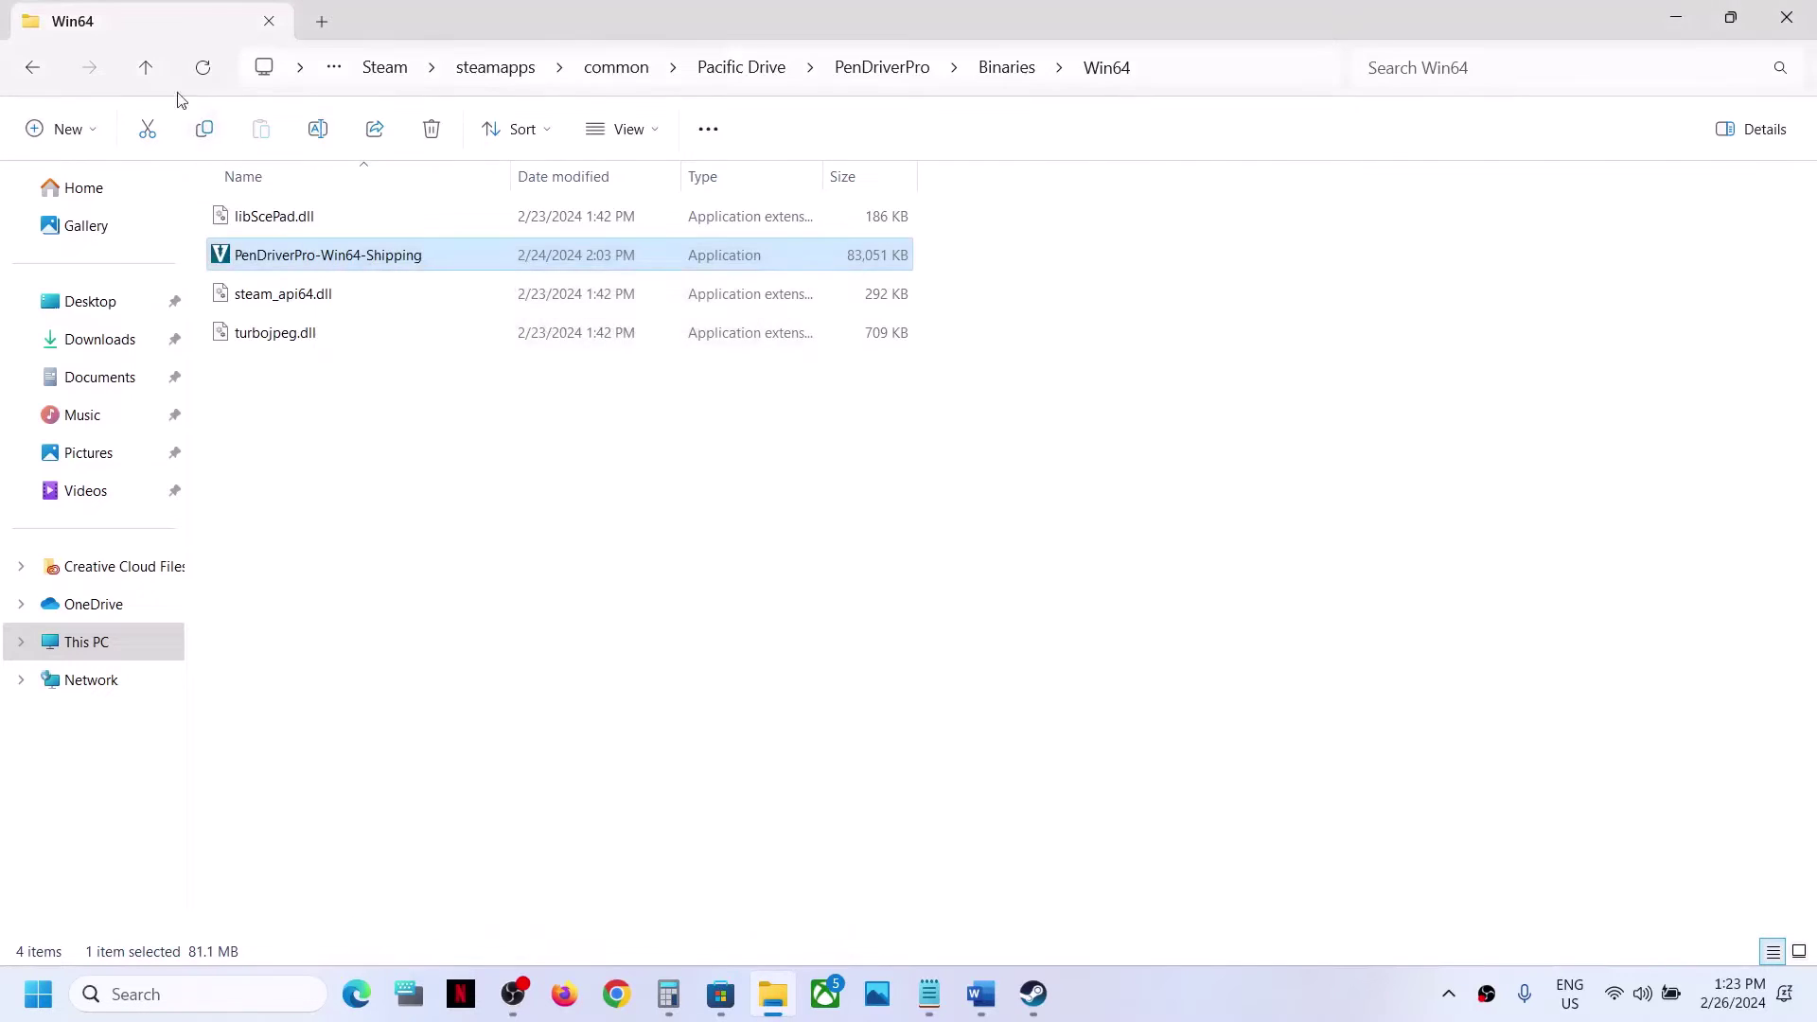
# Return to the Pacific Drive folder and turn off PenDriverPro's compatibility mode, disabled fullscreen optimizations and administrator launch, applying the changes
pyautogui.click(154, 74)
pyautogui.click(155, 74)
pyautogui.click(154, 74)
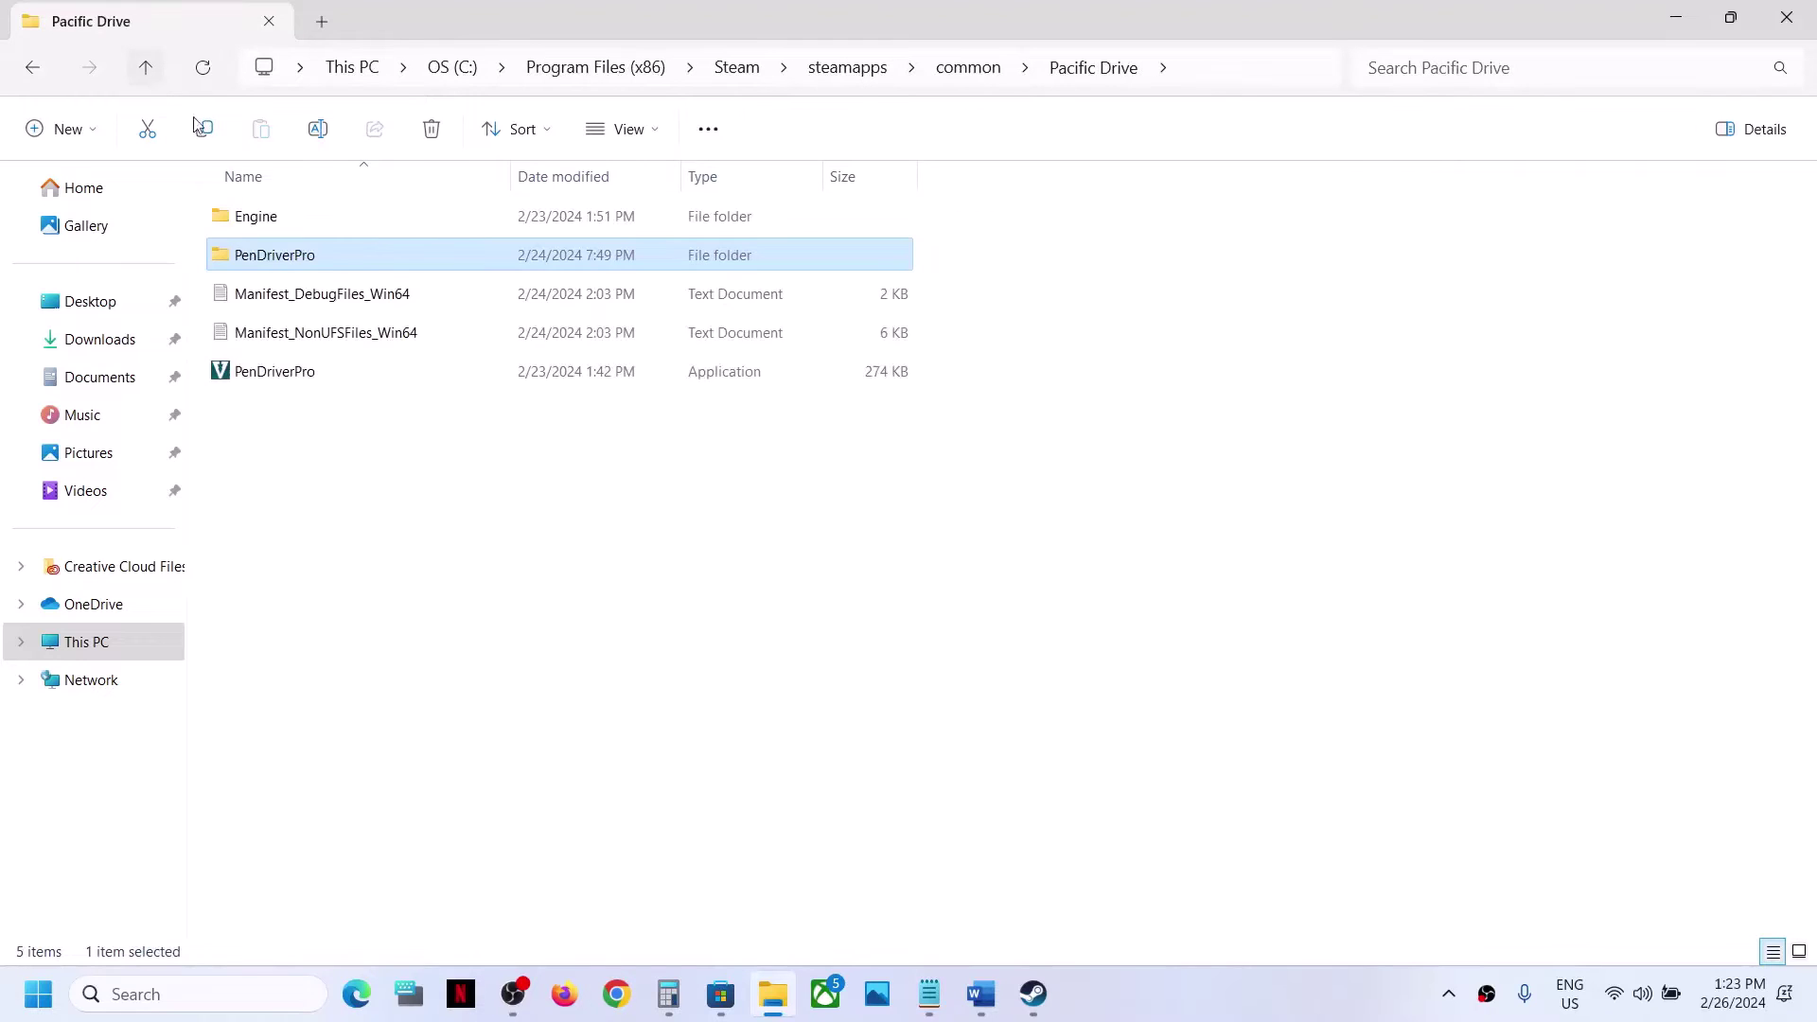
pyautogui.click(284, 378)
pyautogui.rightClick(284, 378)
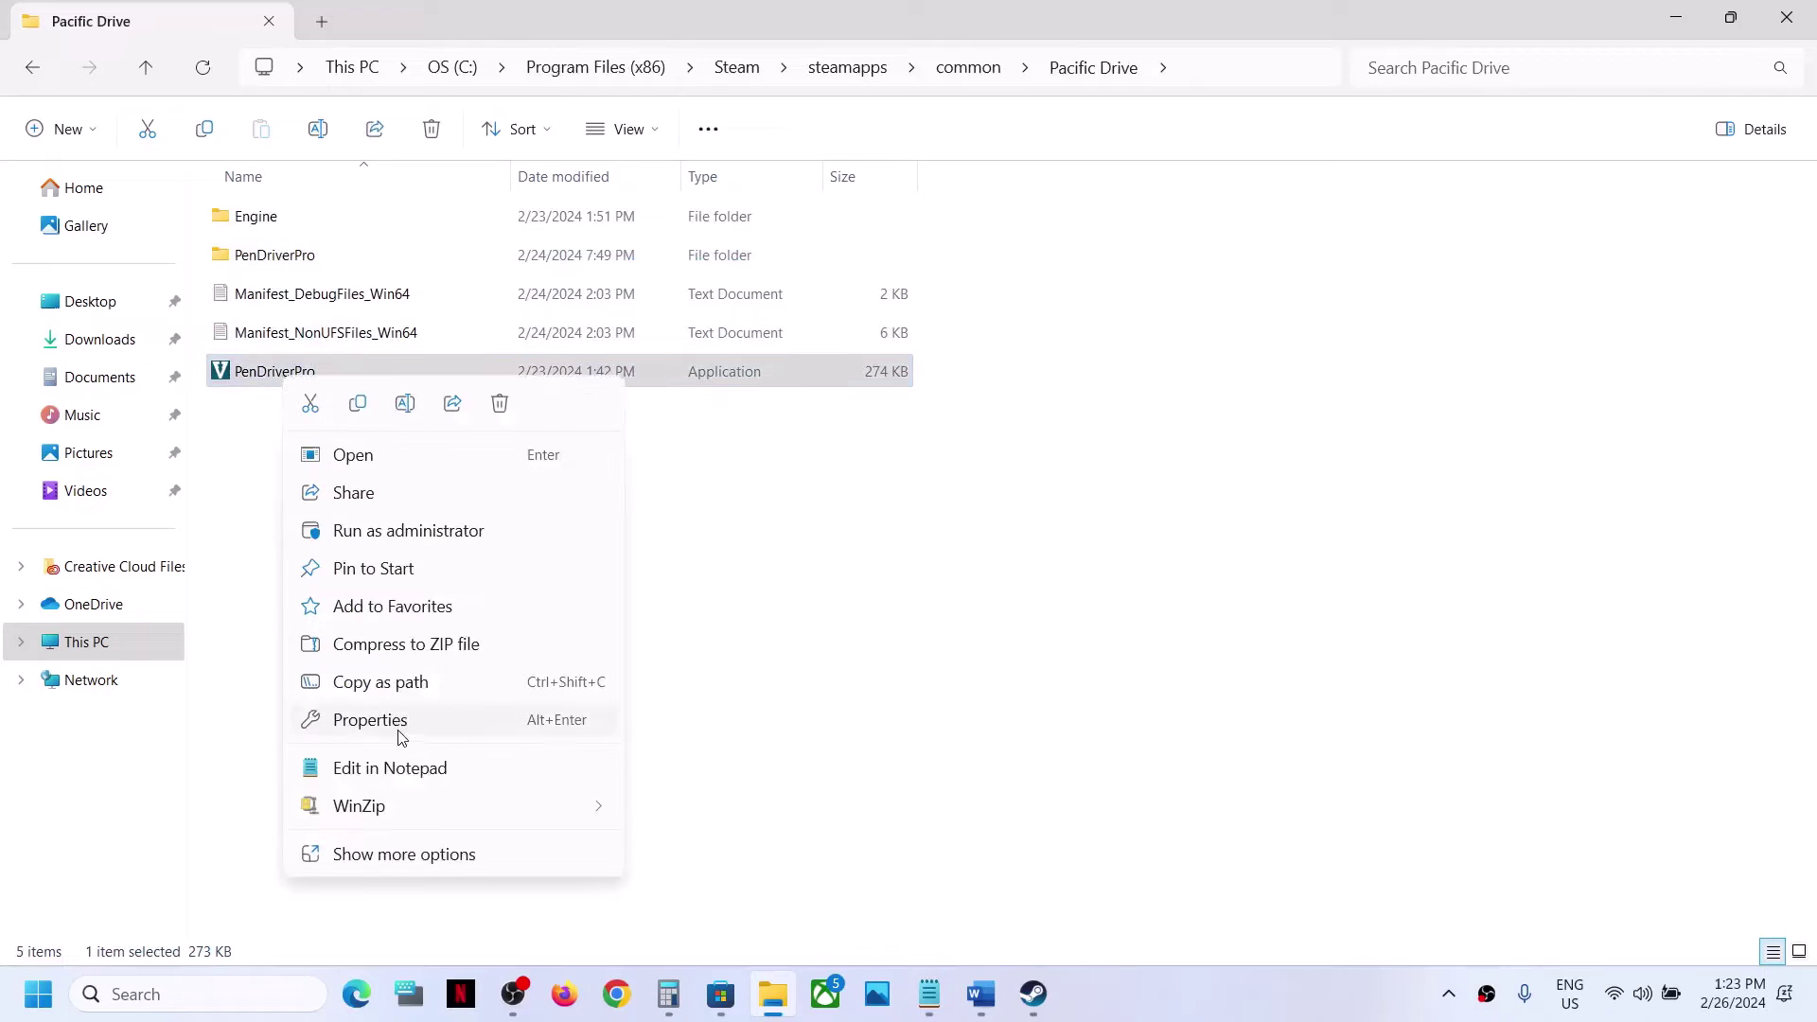
pyautogui.click(402, 723)
pyautogui.click(409, 373)
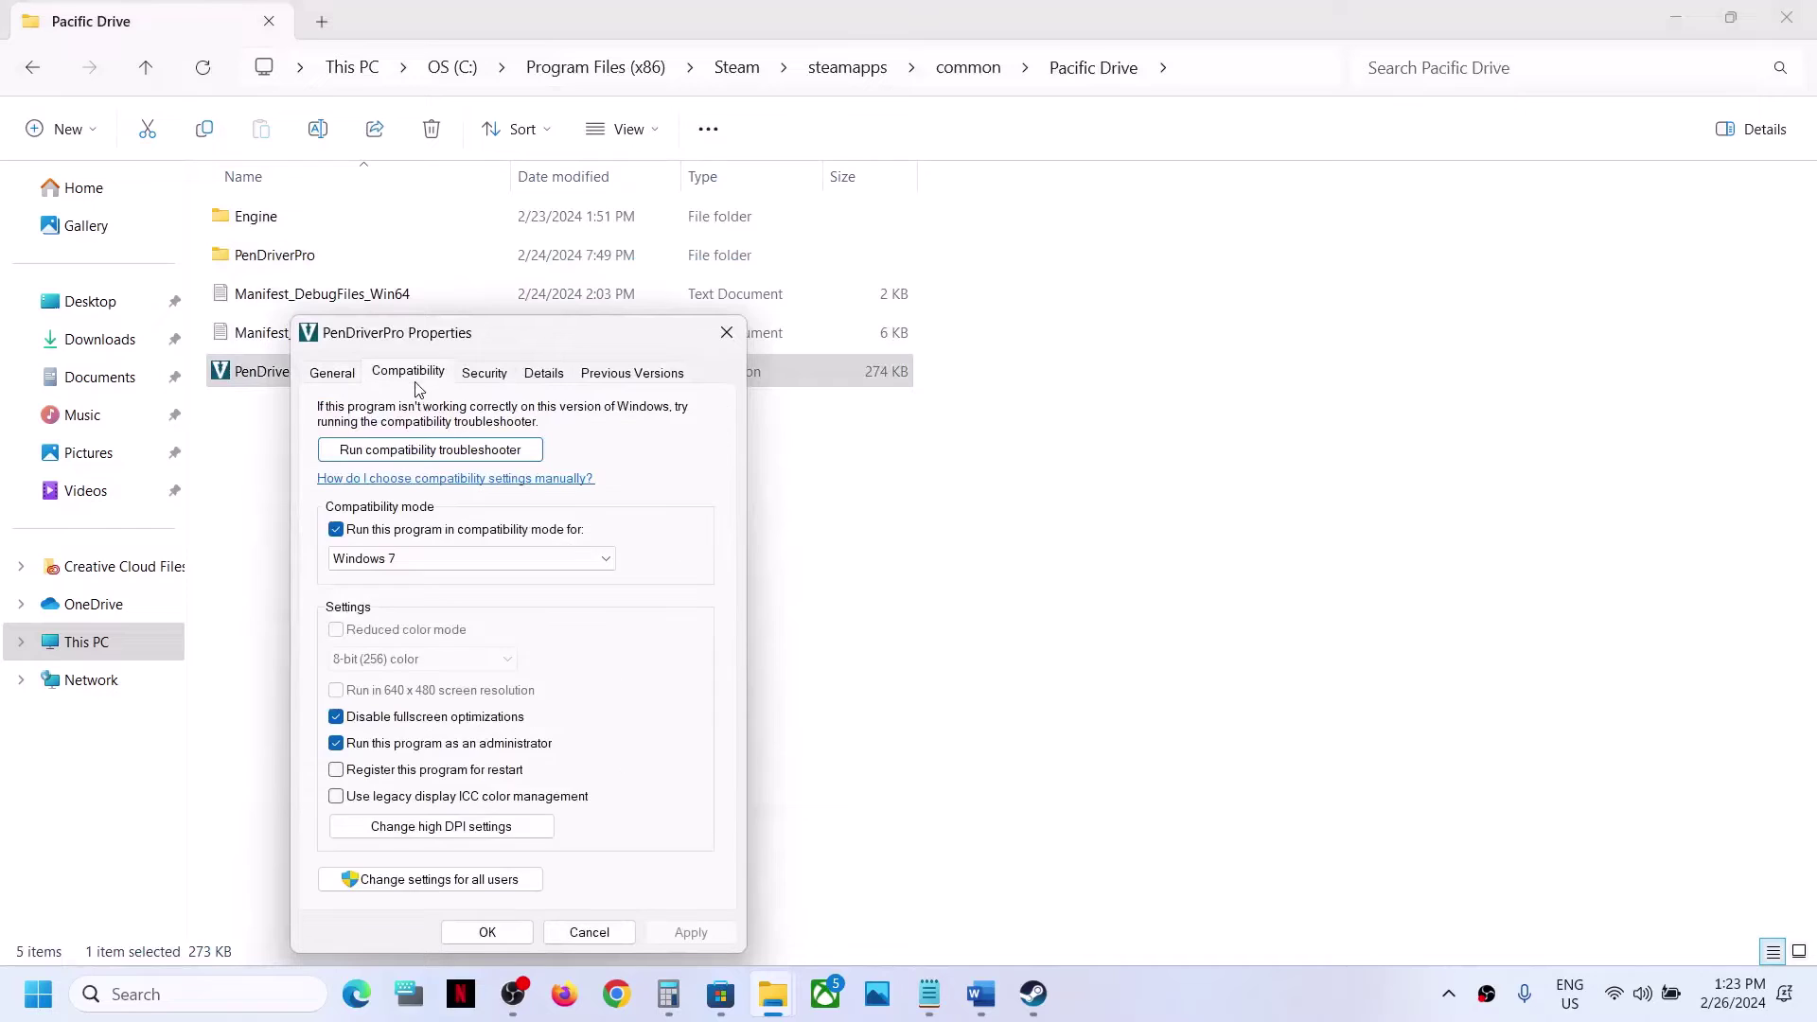
pyautogui.click(336, 530)
pyautogui.click(337, 717)
pyautogui.click(338, 744)
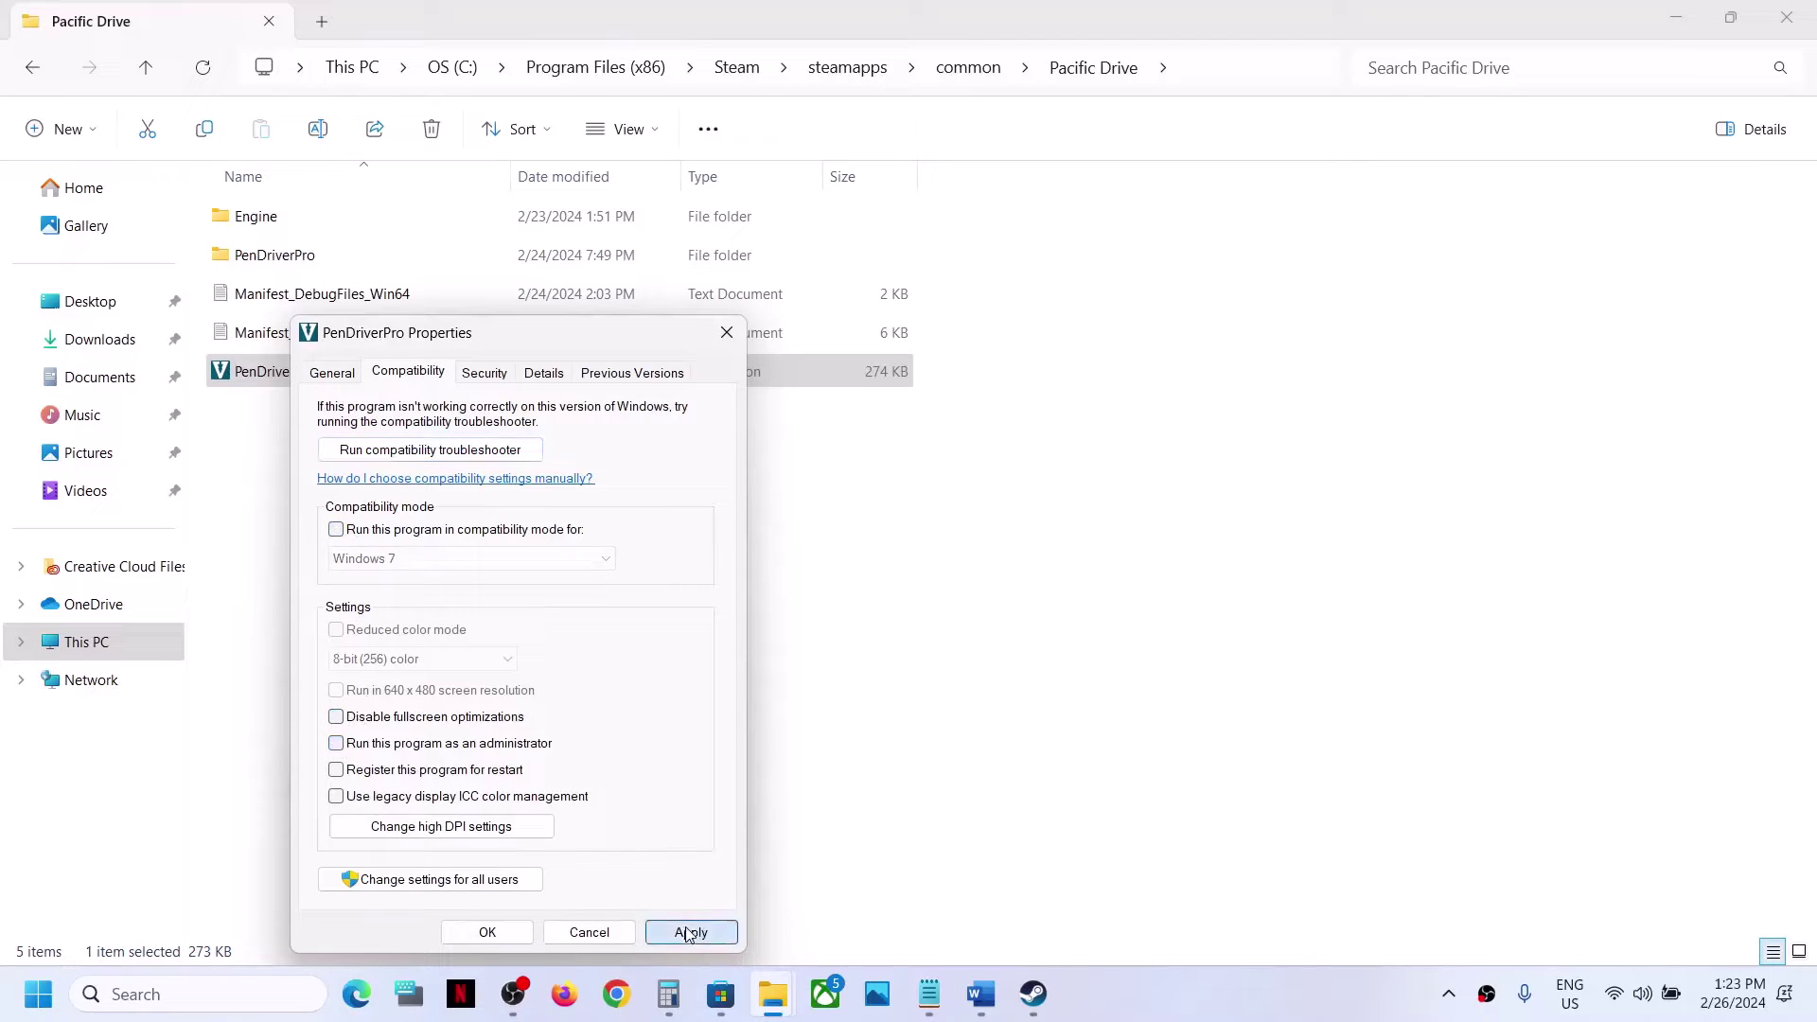
pyautogui.click(689, 932)
pyautogui.click(487, 932)
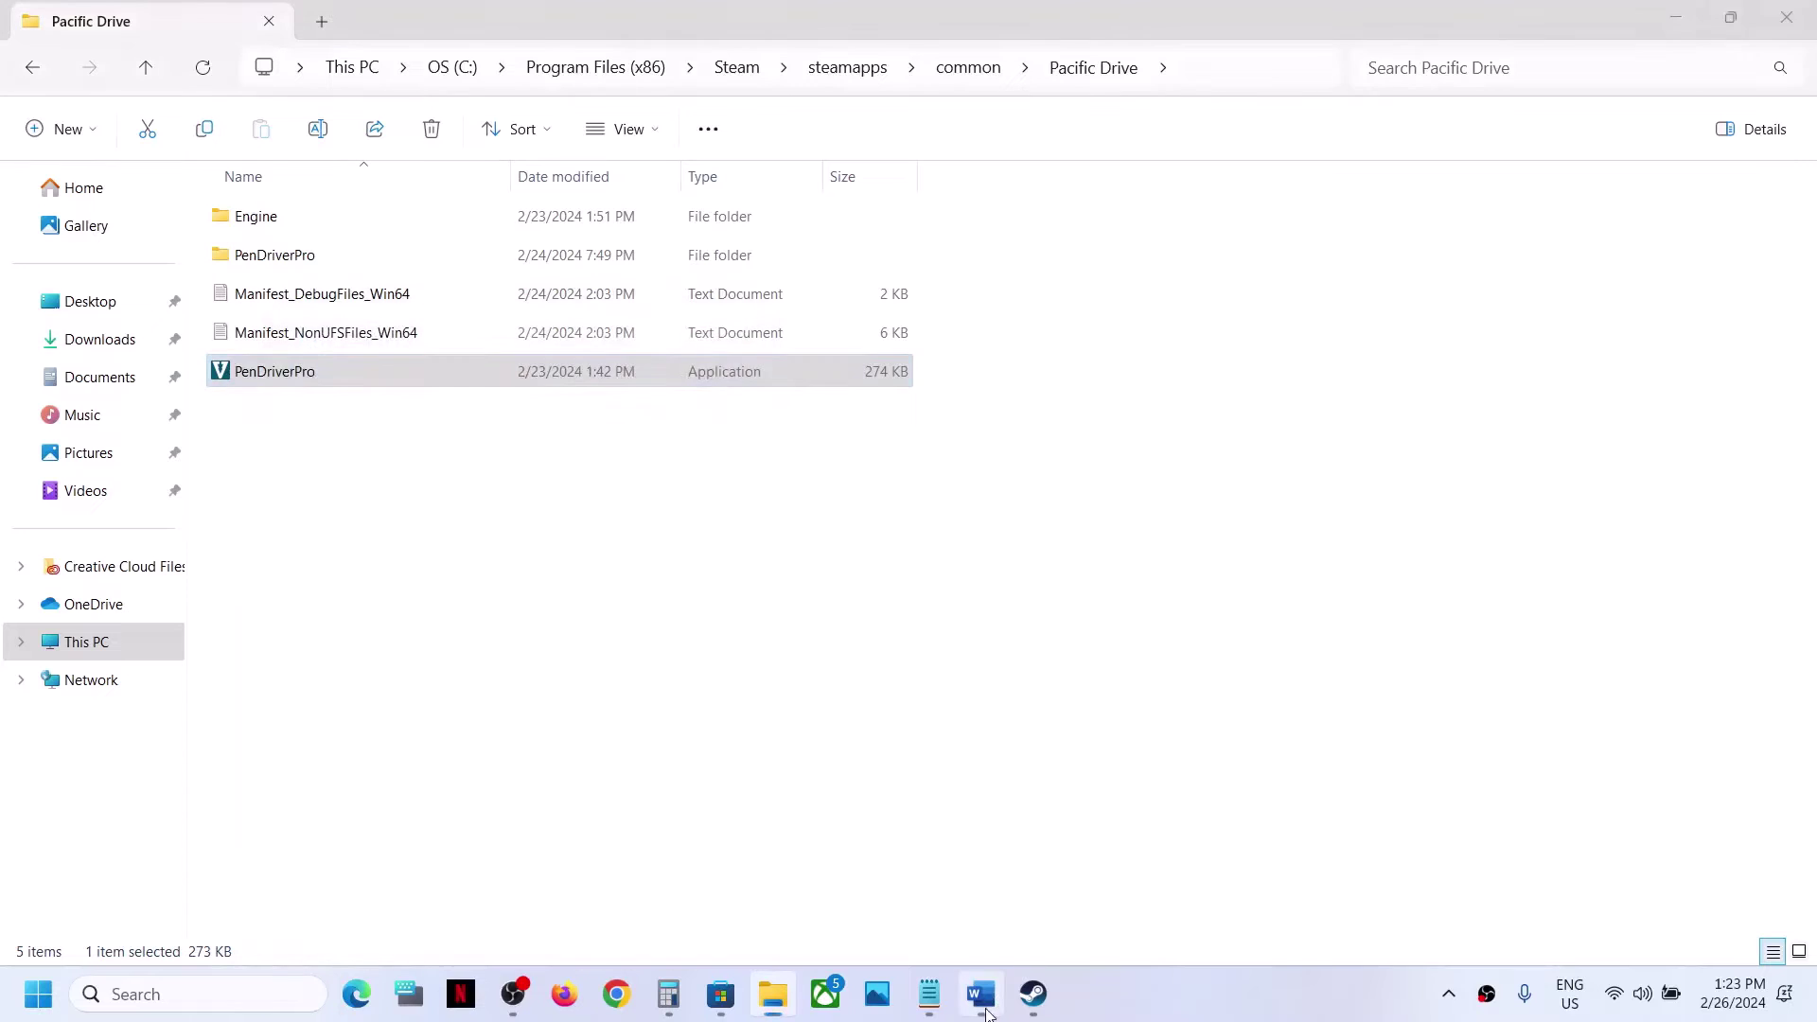
# Switch to the Word notes and highlight the Step 7 heading "Increase the Virtual Memory" to review its instructions
pyautogui.click(980, 994)
pyautogui.scroll(-3, 770, 631)
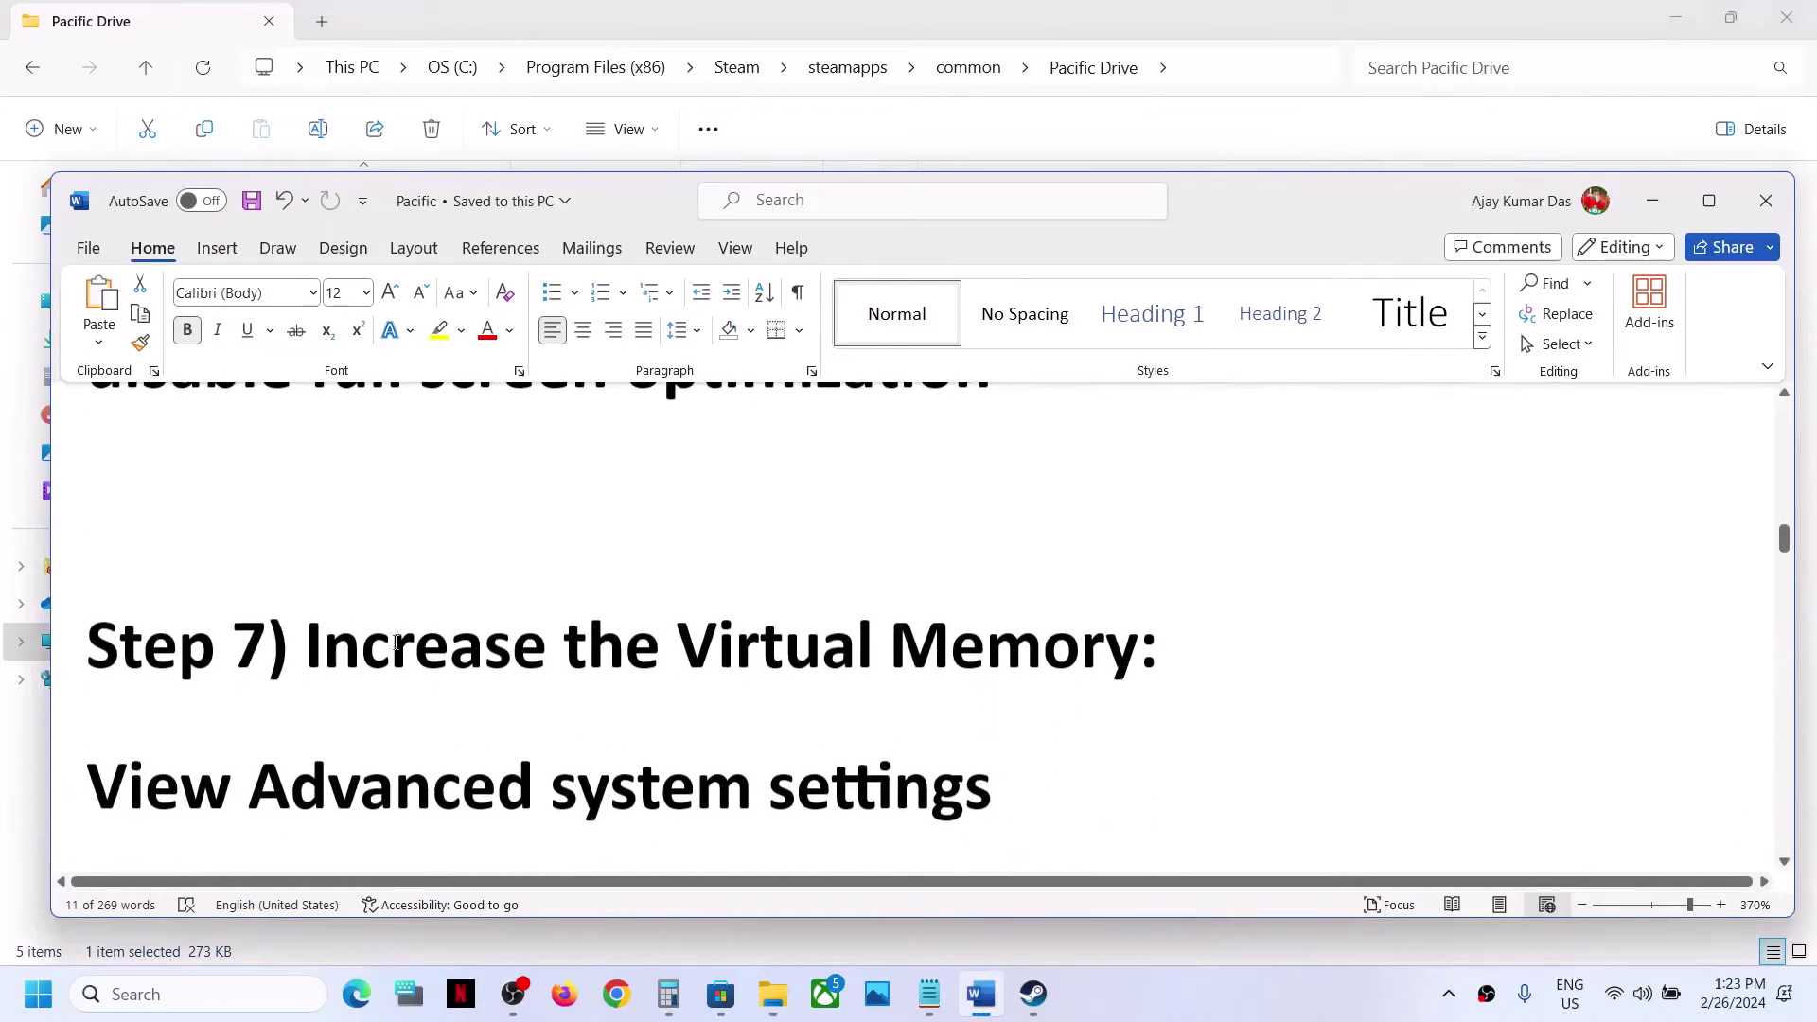
pyautogui.moveTo(307, 652); pyautogui.dragTo(1138, 653)
pyautogui.scroll(-2, 1138, 653)
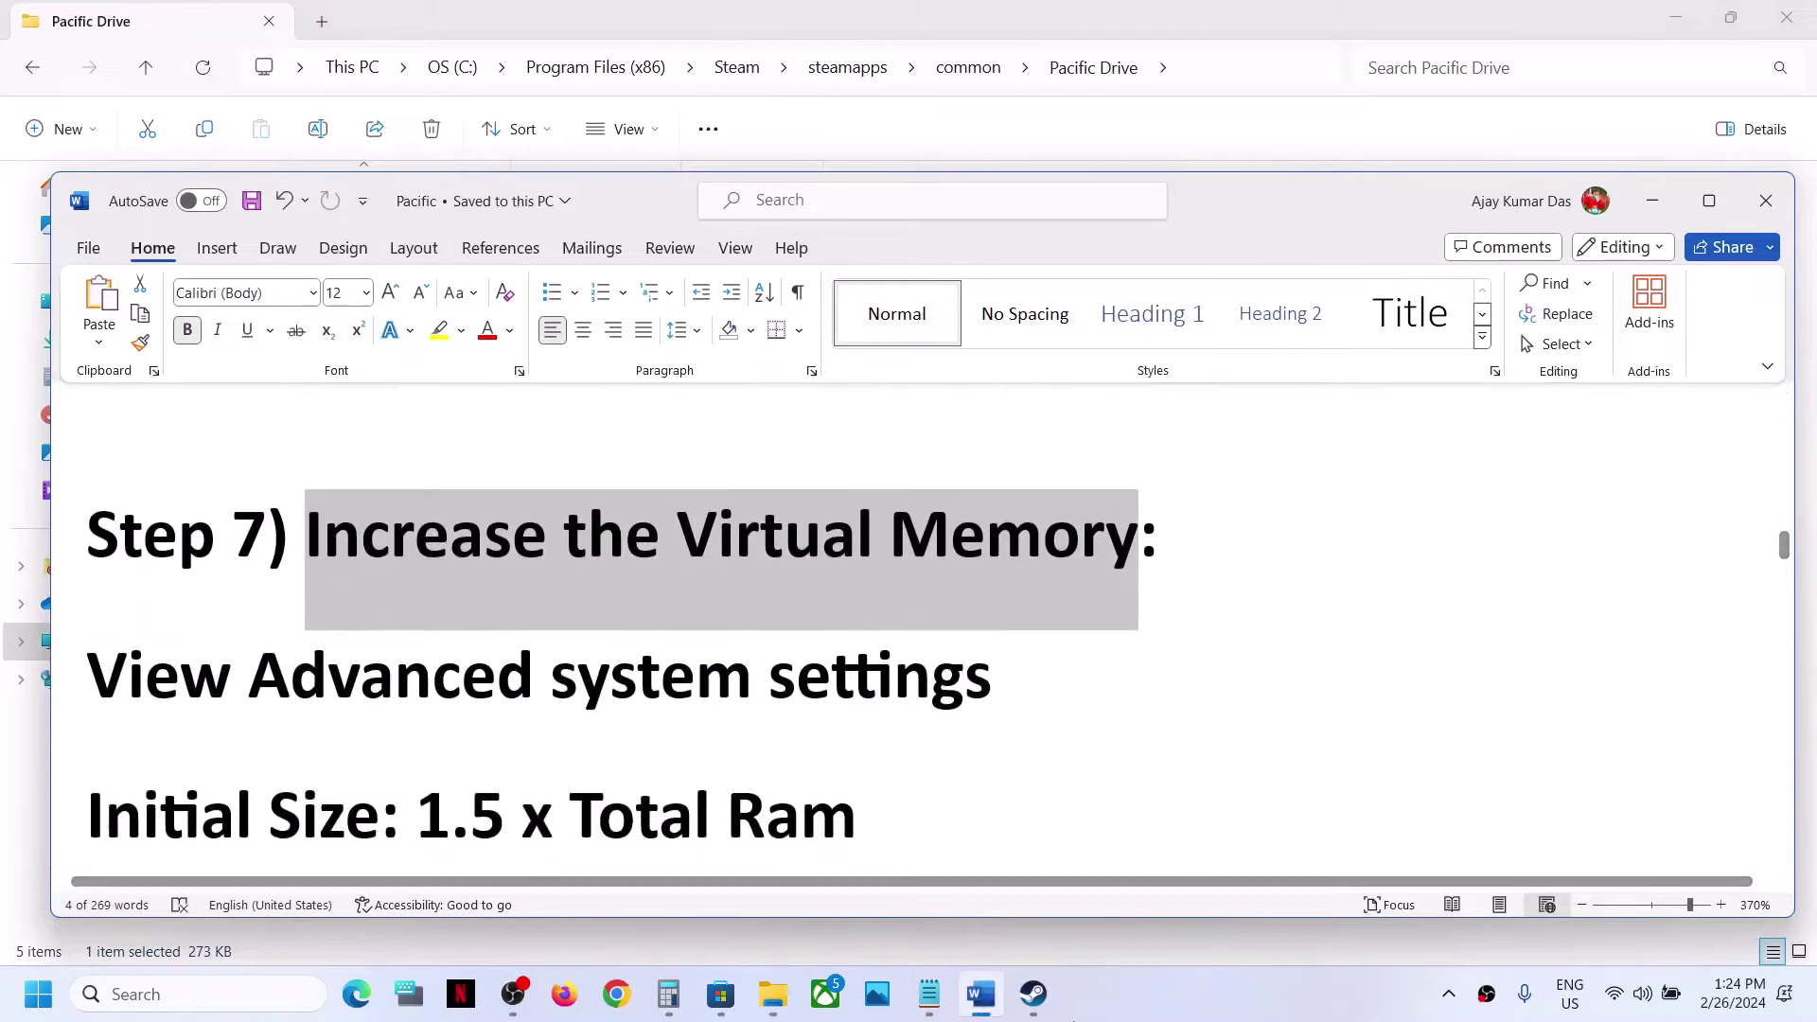
pyautogui.click(1033, 994)
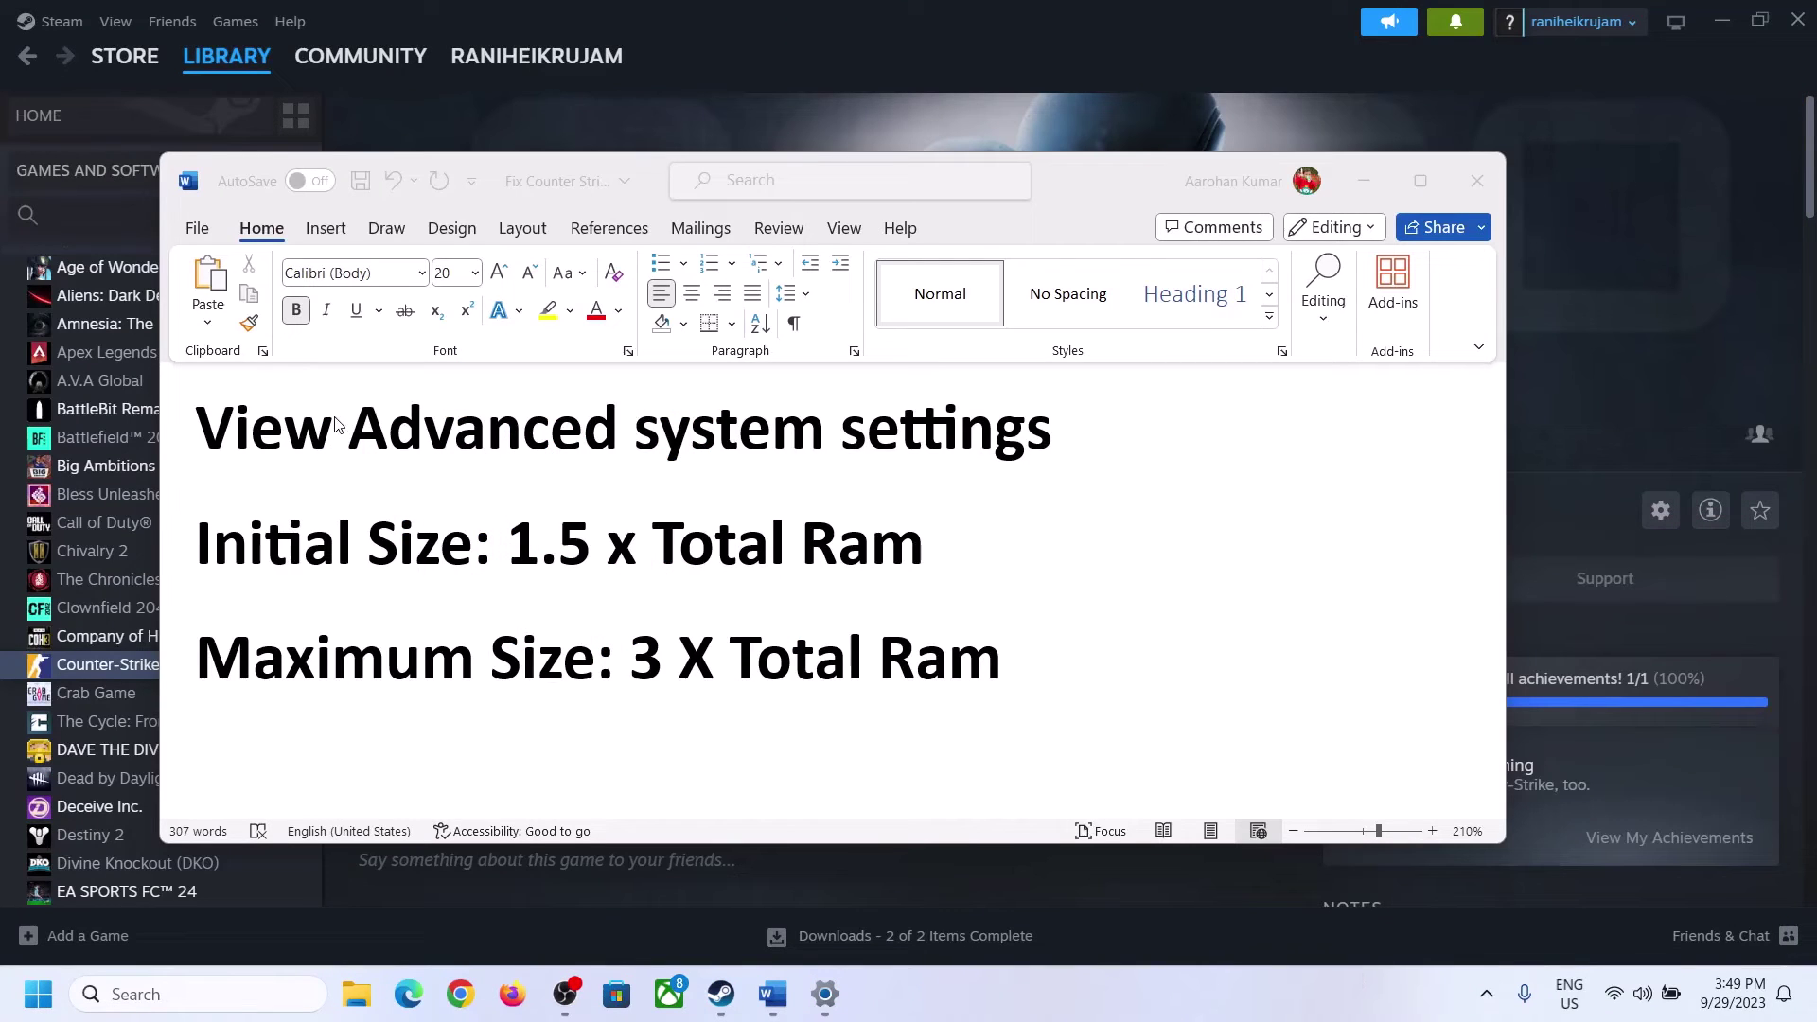
# Copy "View Advanced system settings" from the Word notes, search Windows for it and open the matching Control Panel item
pyautogui.click(257, 438)
pyautogui.moveTo(216, 437); pyautogui.dragTo(994, 458)
pyautogui.hotkey('ctrl', 'c')
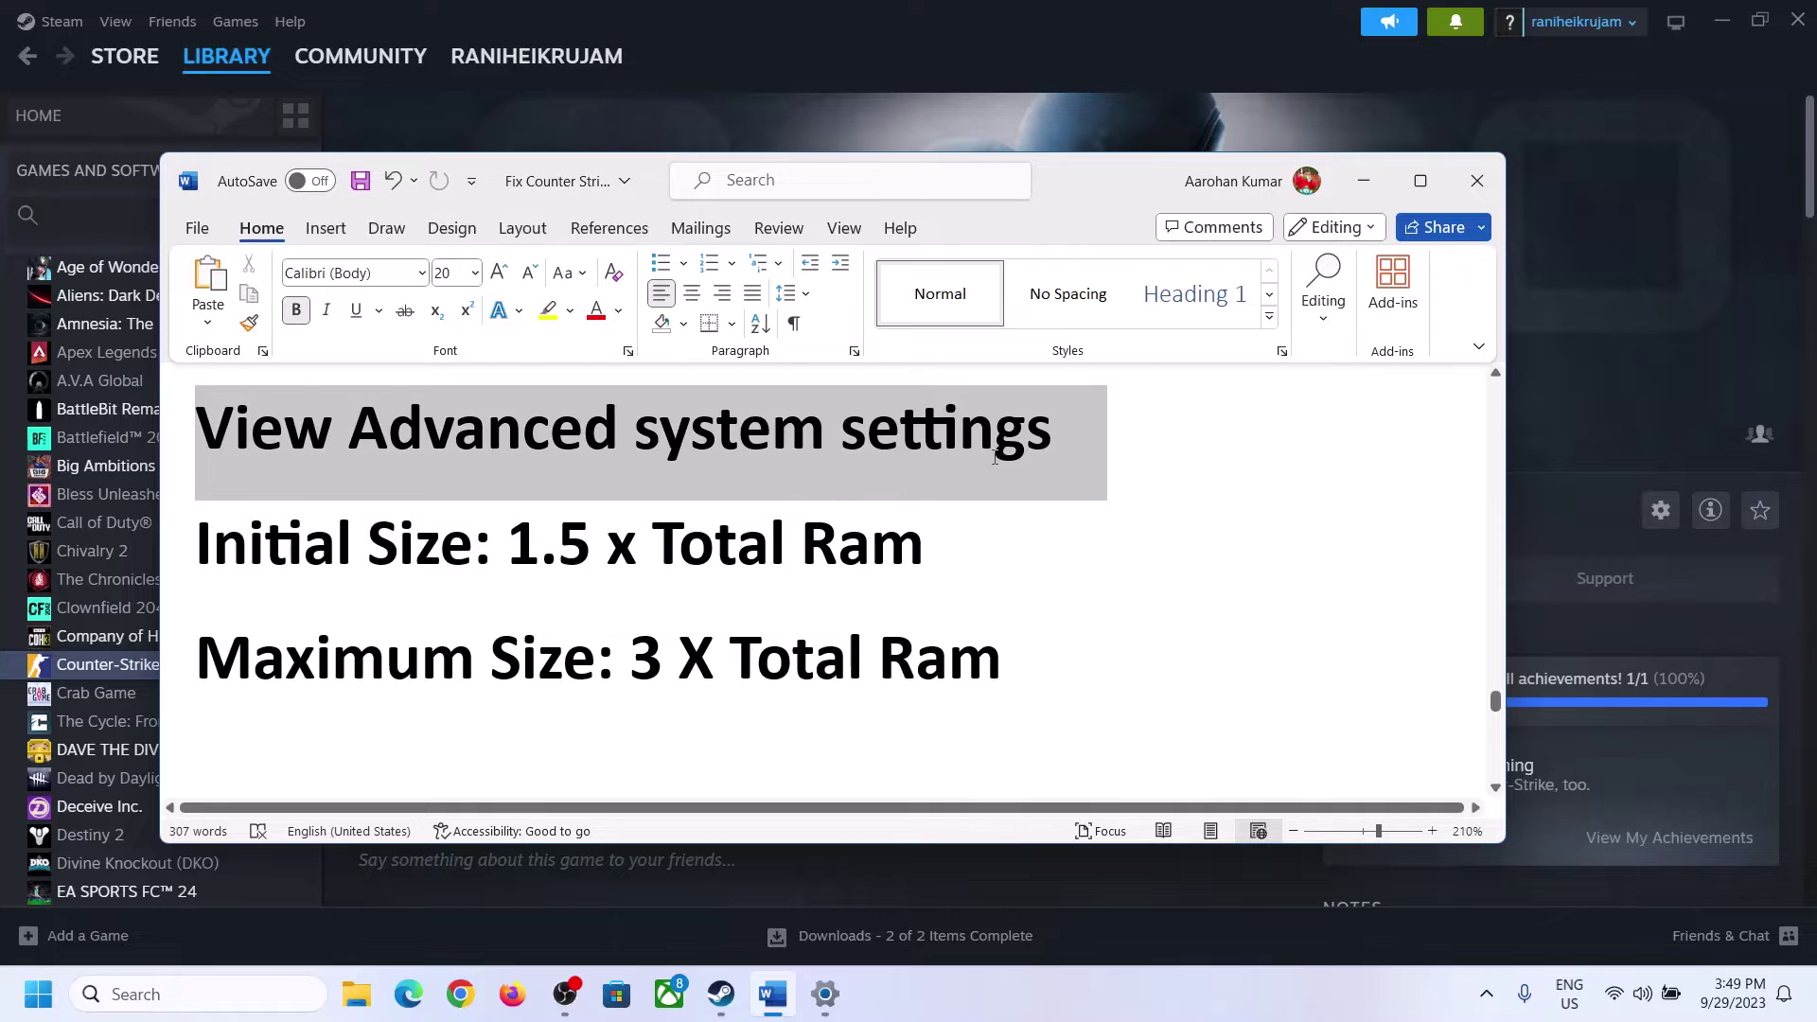
pyautogui.click(249, 294)
pyautogui.click(216, 994)
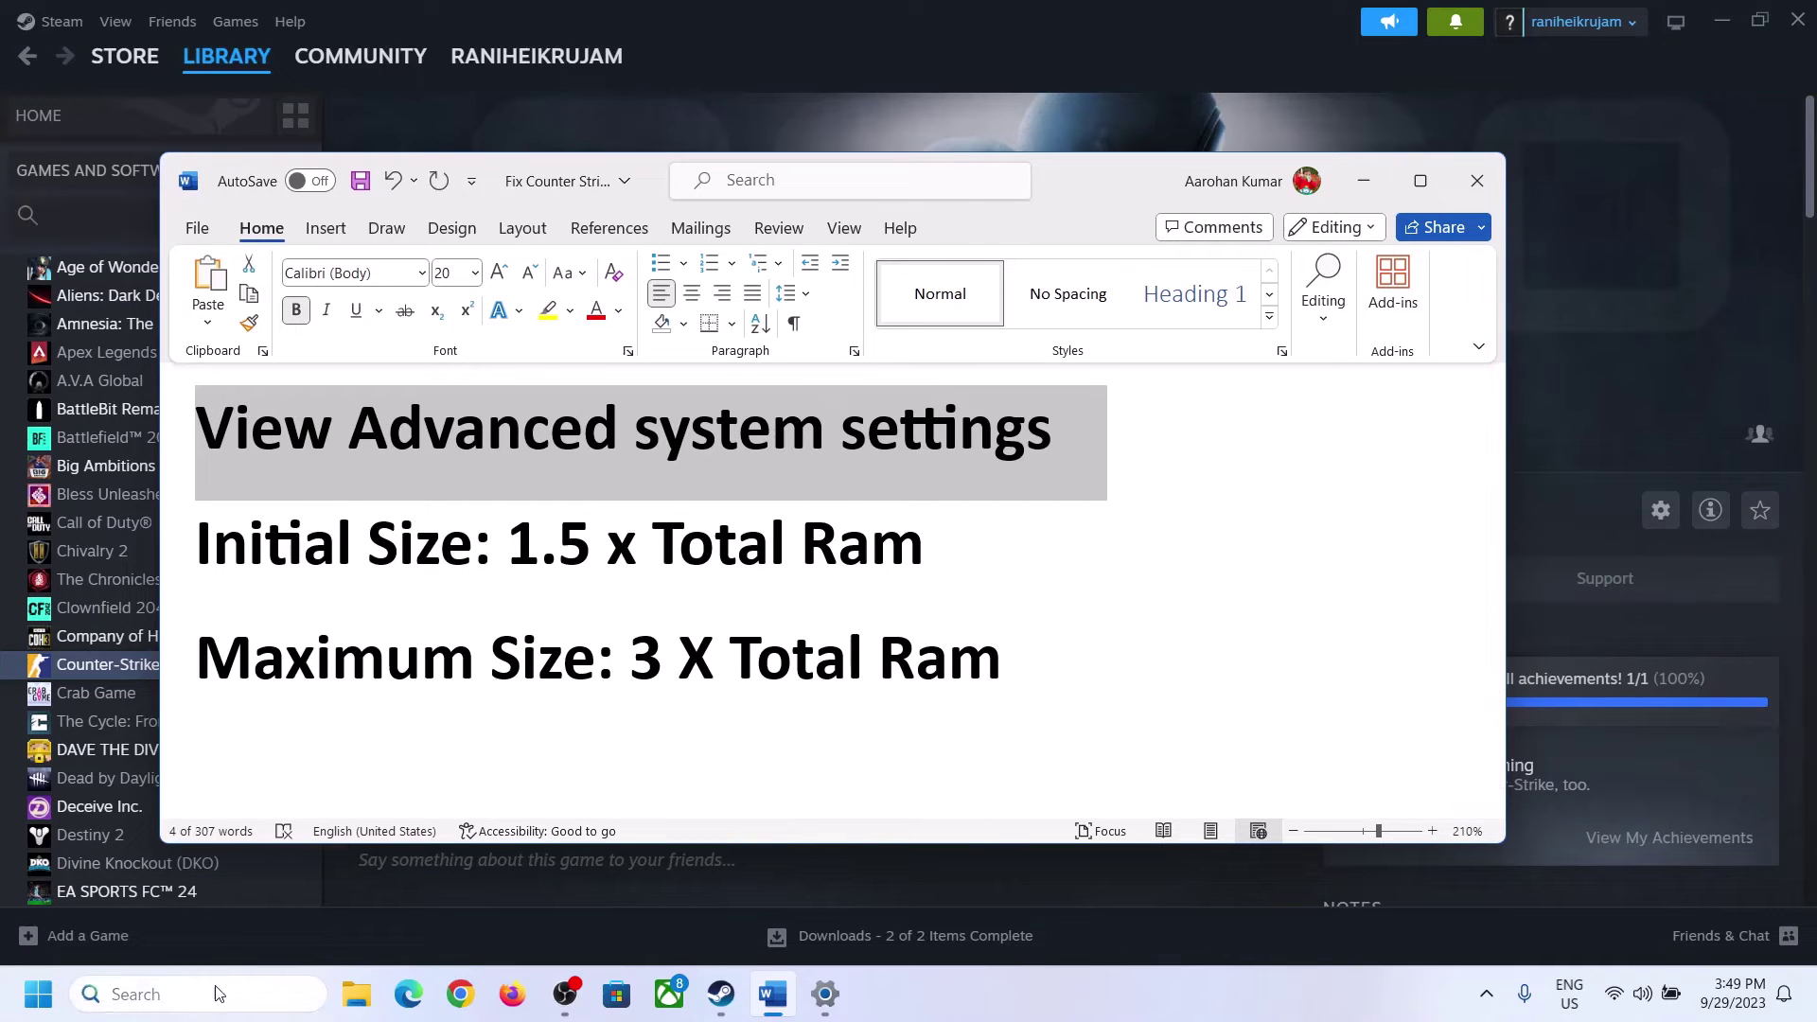
pyautogui.hotkey('ctrl', 'v')
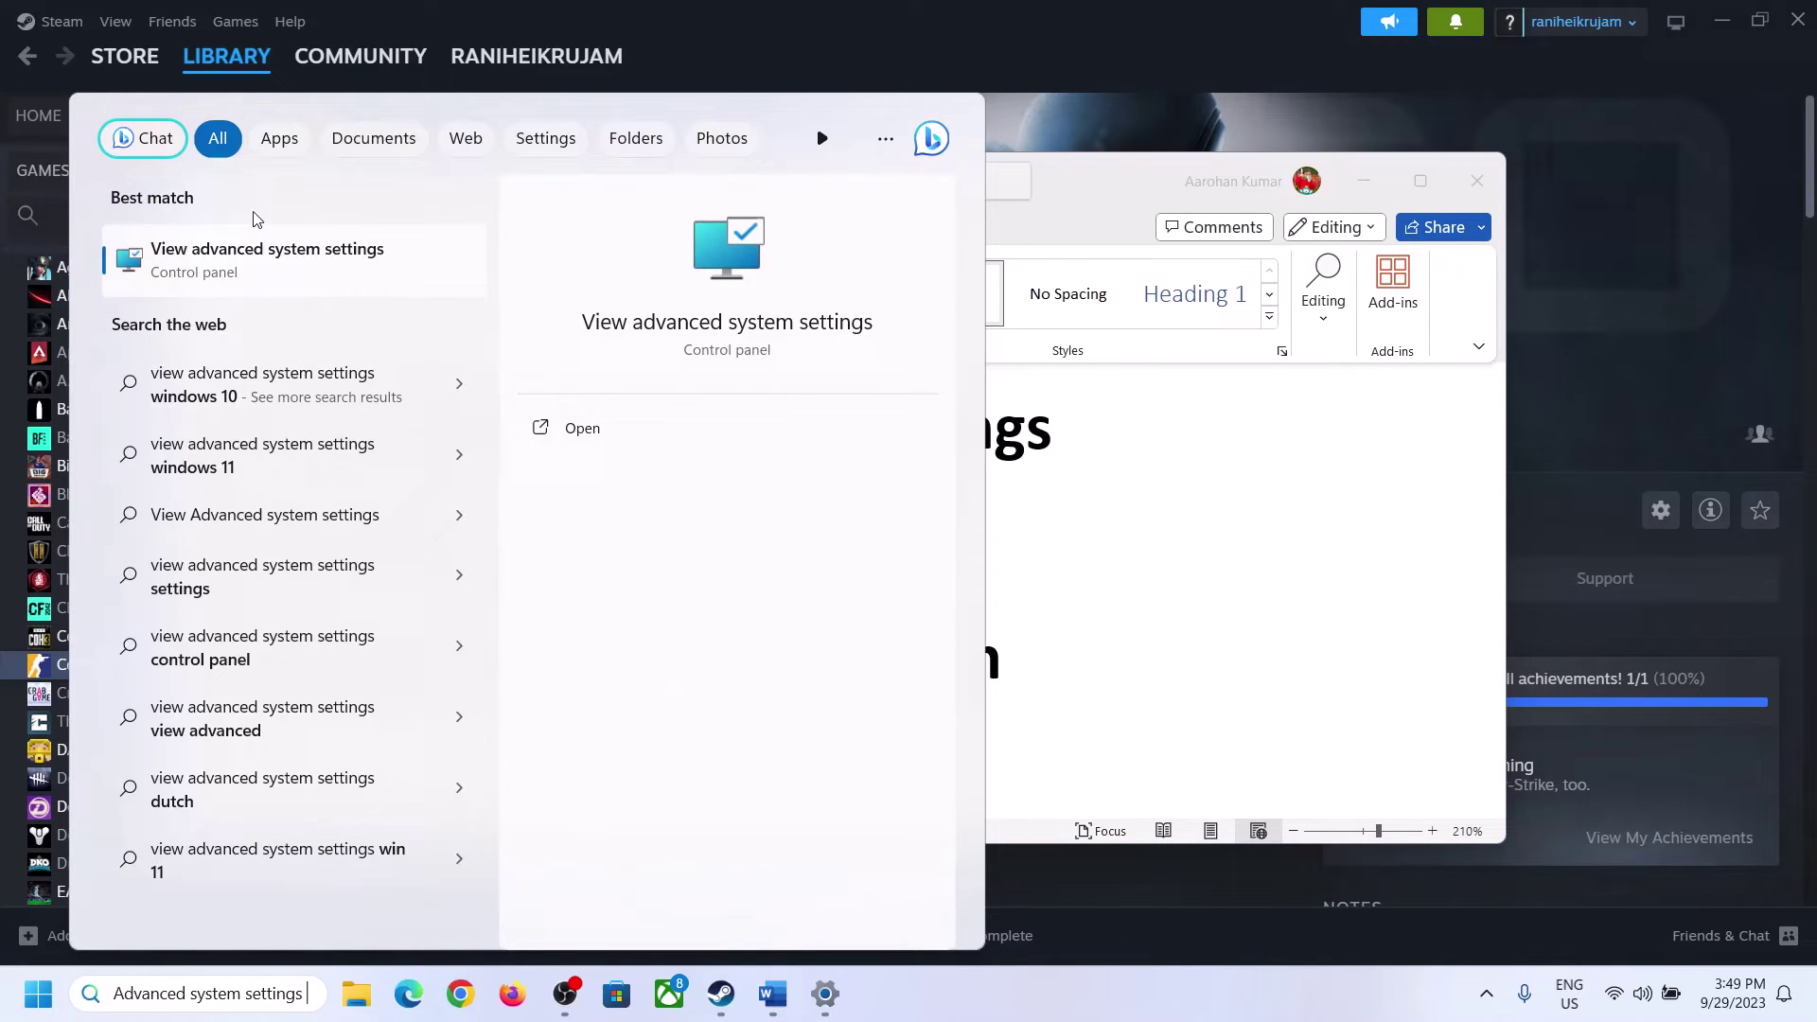
pyautogui.click(260, 274)
# Open the virtual memory settings from the advanced performance options in System Properties
pyautogui.moveTo(376, 186); pyautogui.dragTo(811, 330)
pyautogui.click(1018, 479)
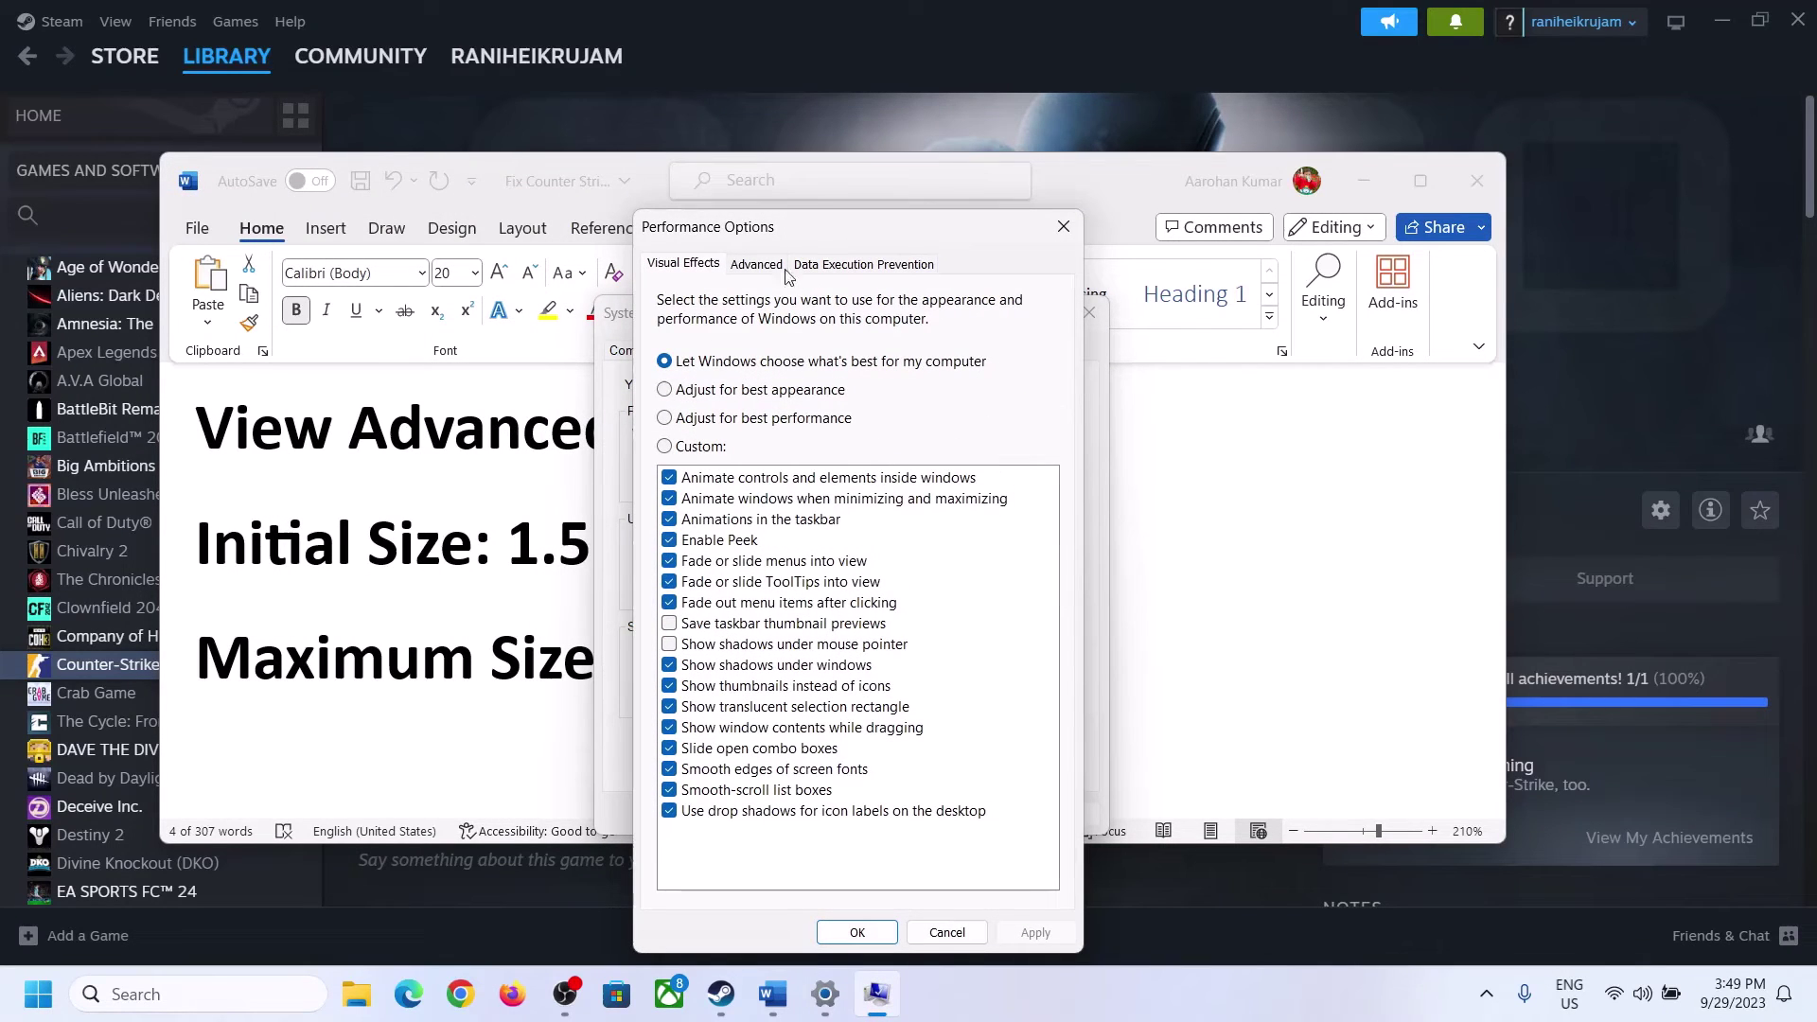
pyautogui.click(766, 269)
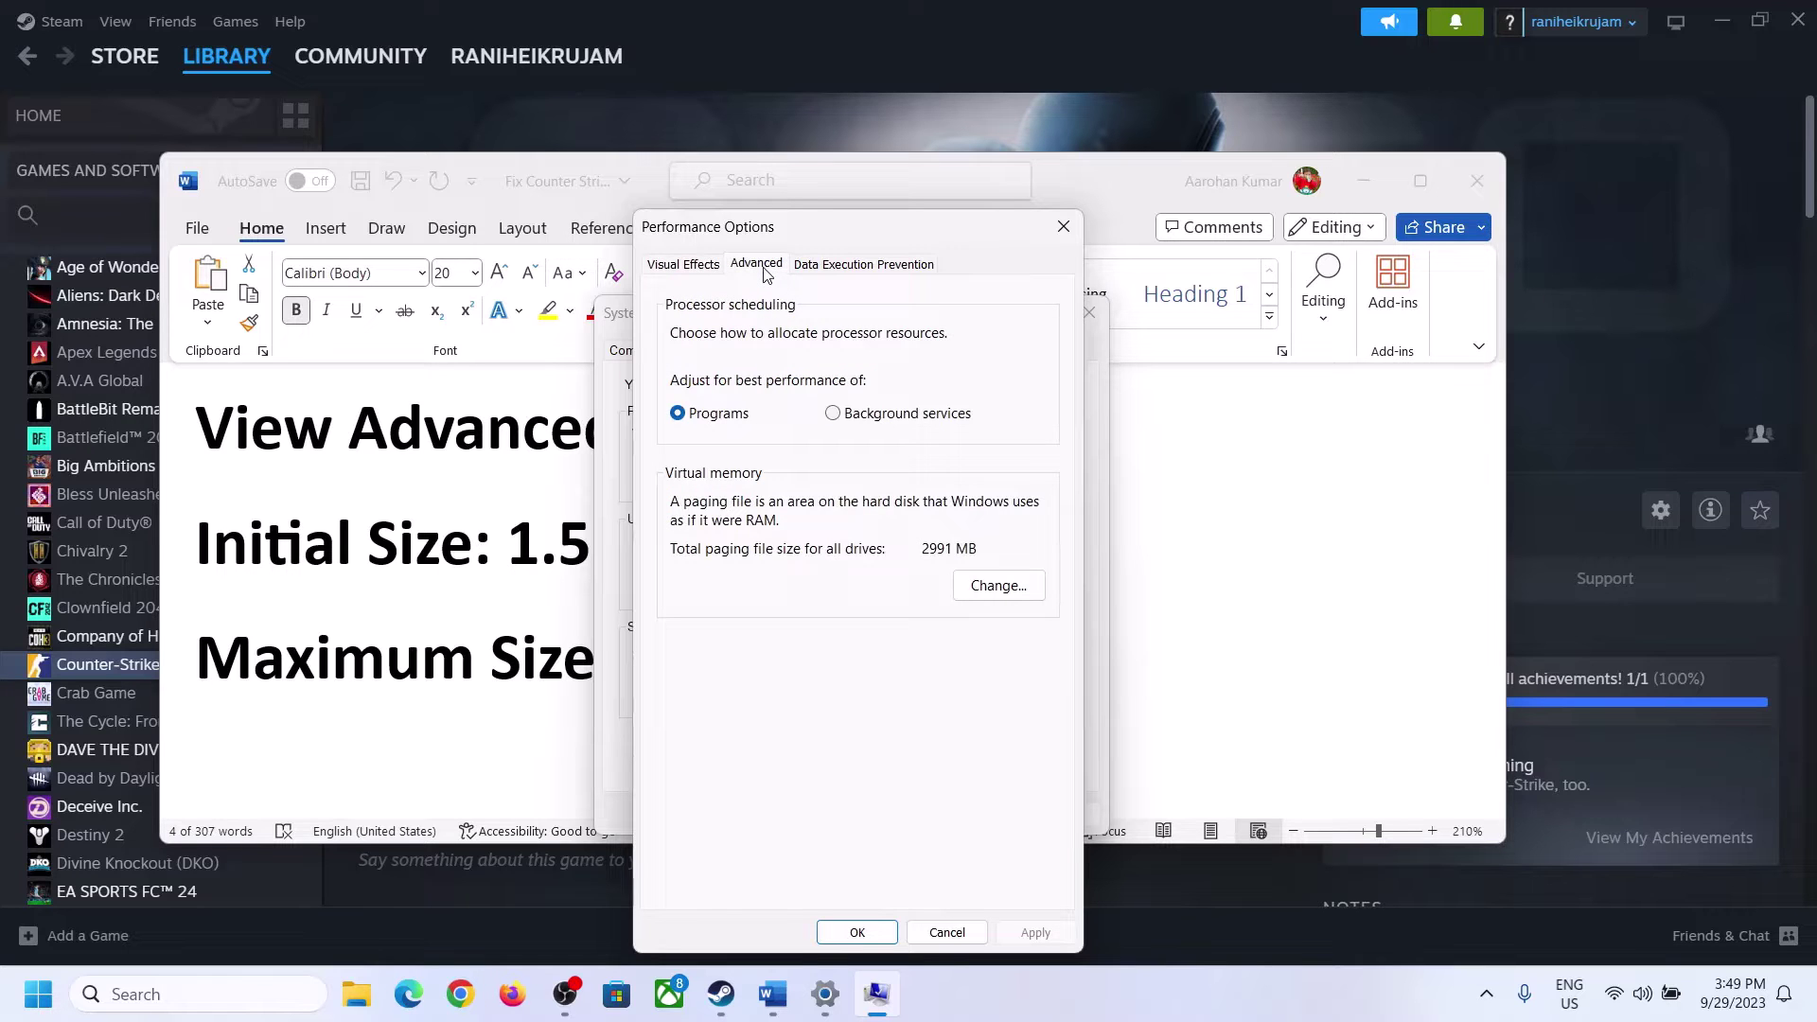
pyautogui.click(1005, 583)
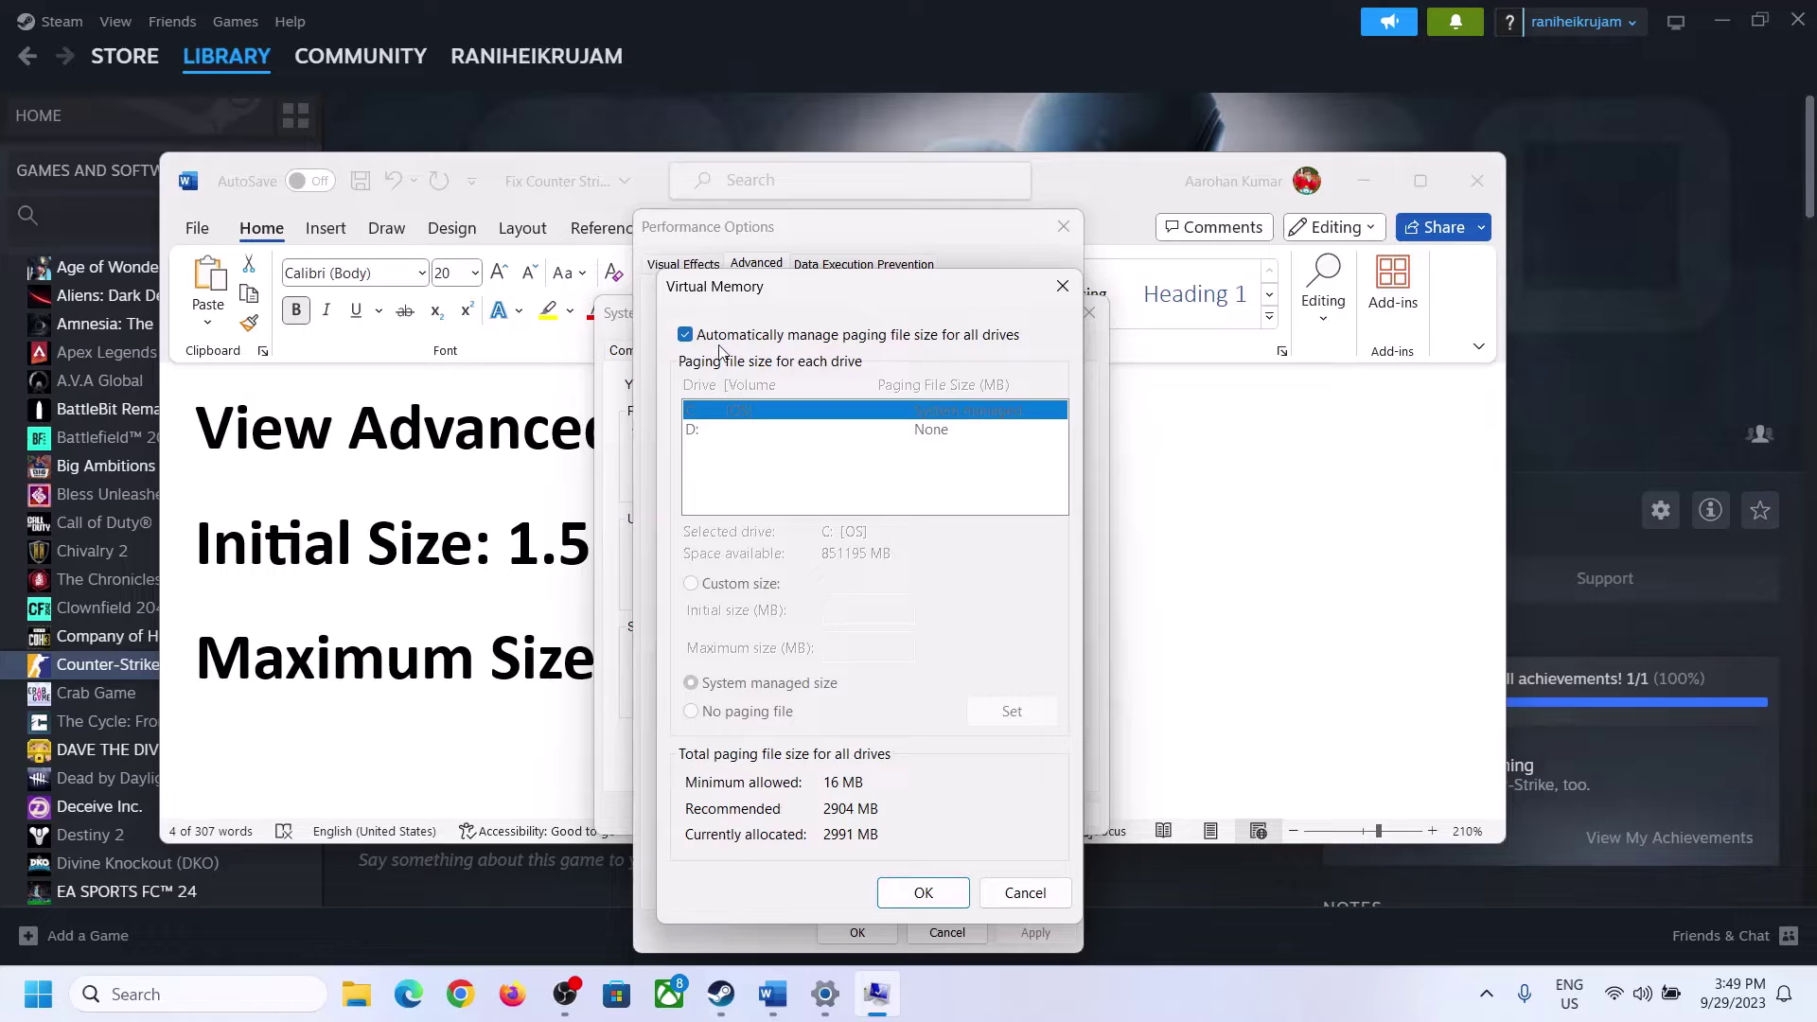
# Turn off automatic paging file management for all drives and choose a custom size for drive C:
pyautogui.click(685, 336)
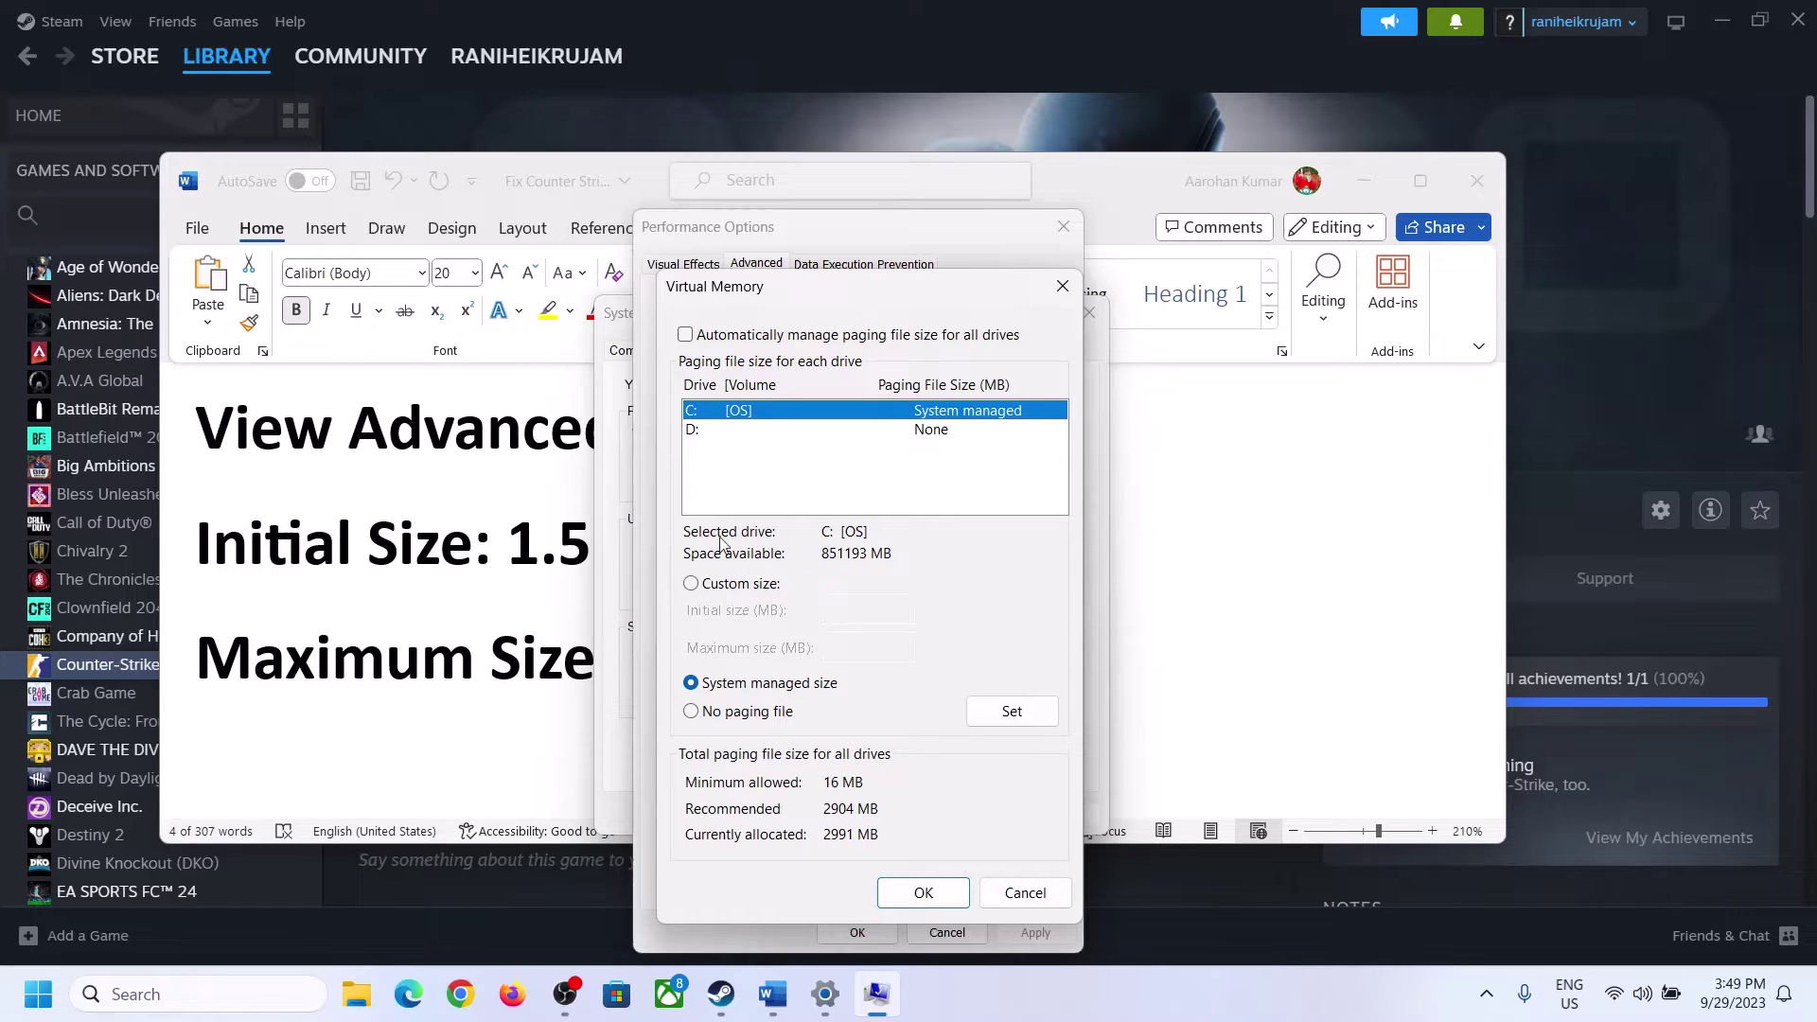
pyautogui.click(691, 586)
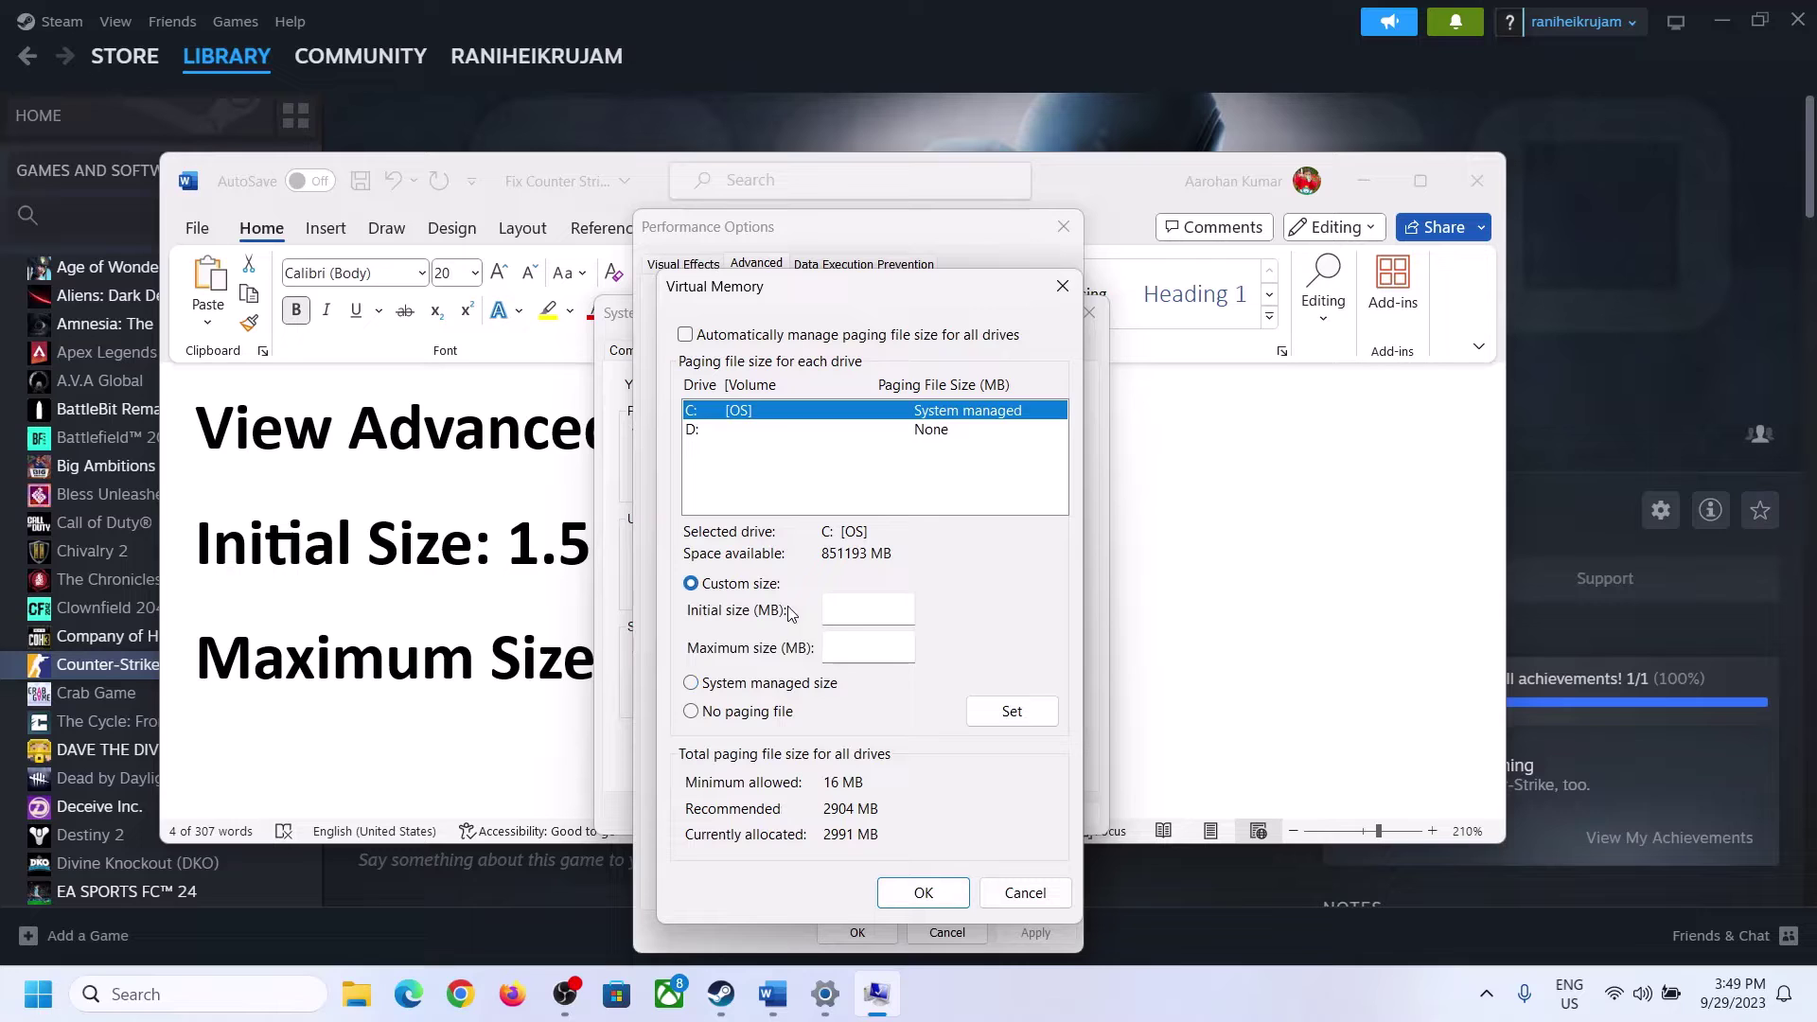
pyautogui.click(870, 609)
# Highlight "1.5 x Total Ram" in the Word notes and look up the installed RAM on the Settings About page
pyautogui.click(491, 565)
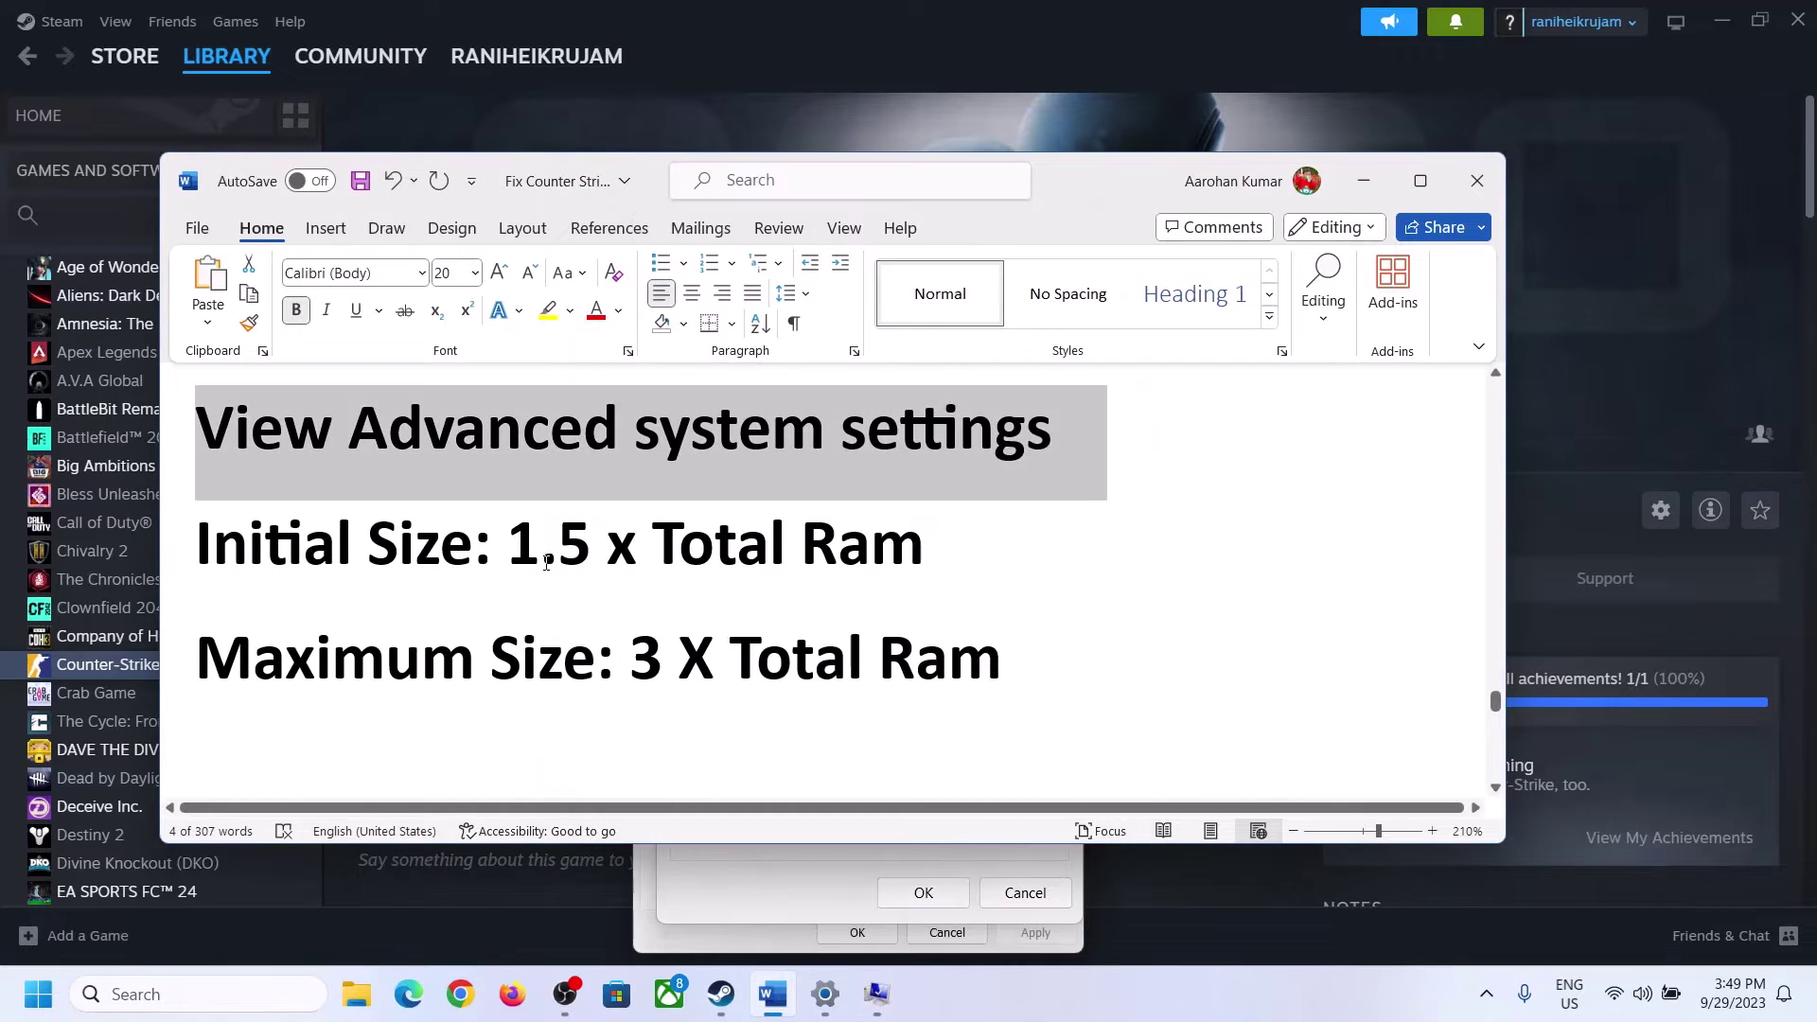
pyautogui.moveTo(508, 549); pyautogui.dragTo(842, 565)
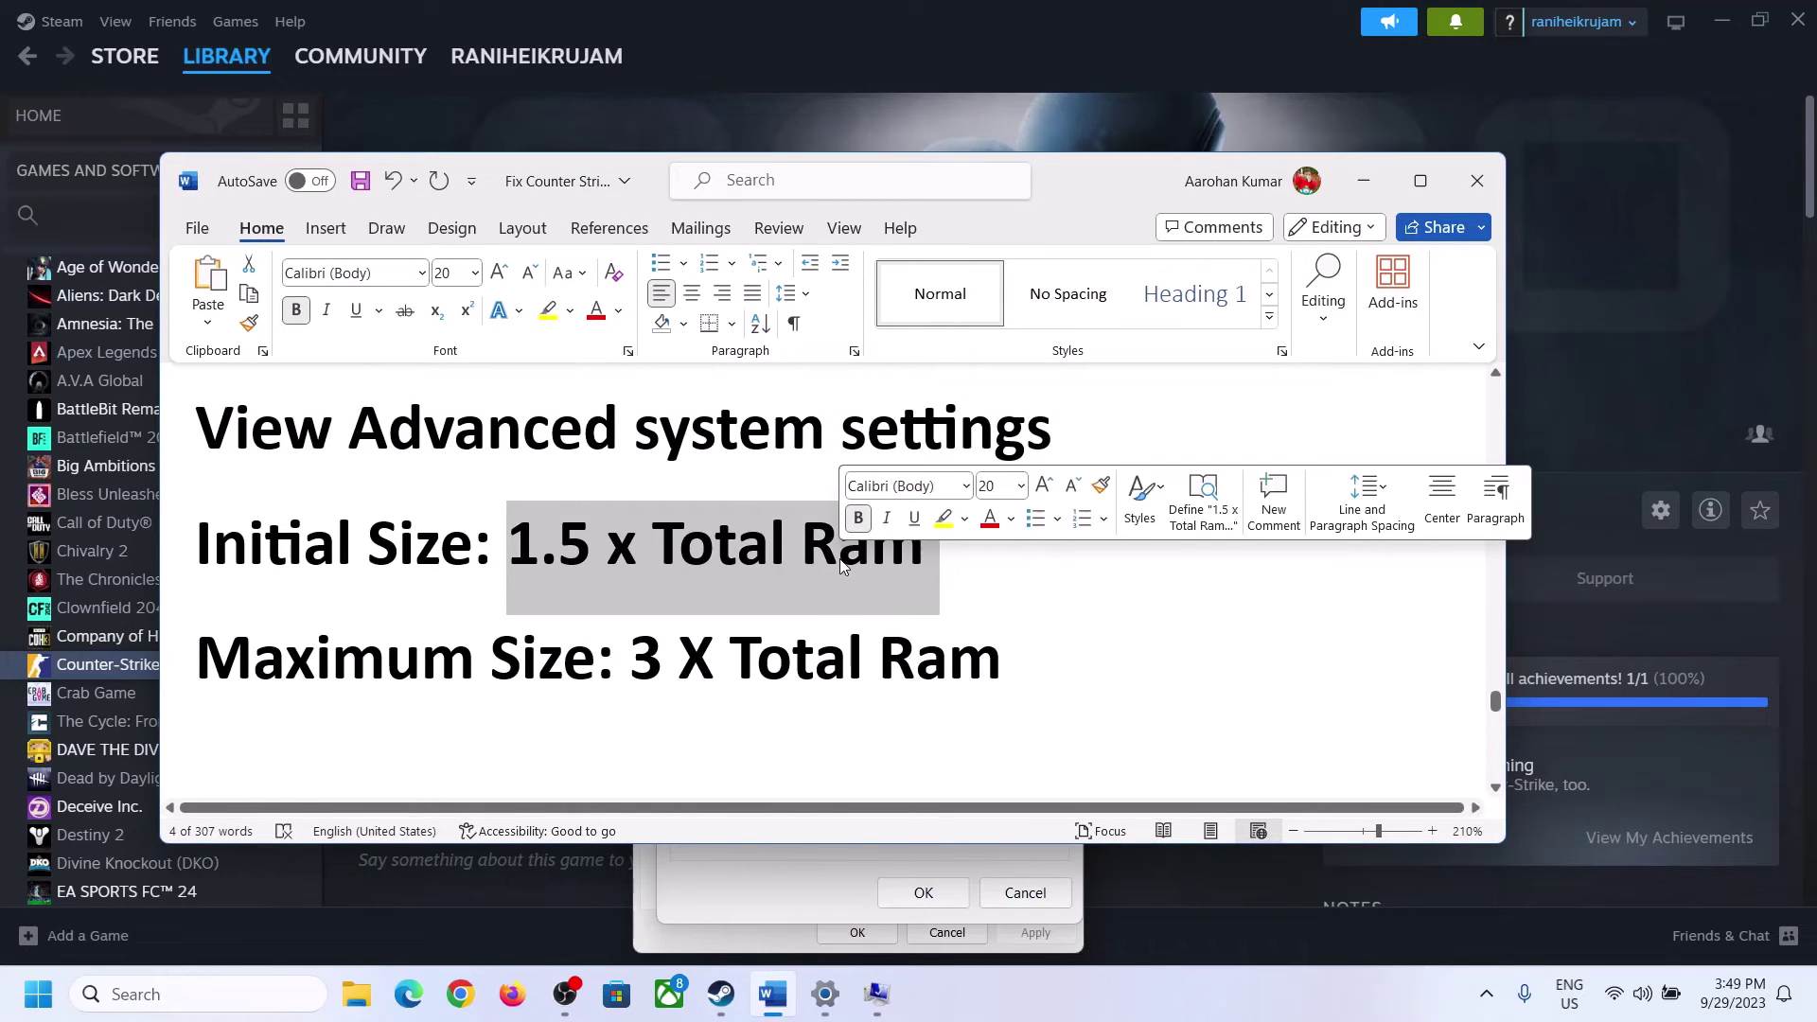
pyautogui.click(826, 996)
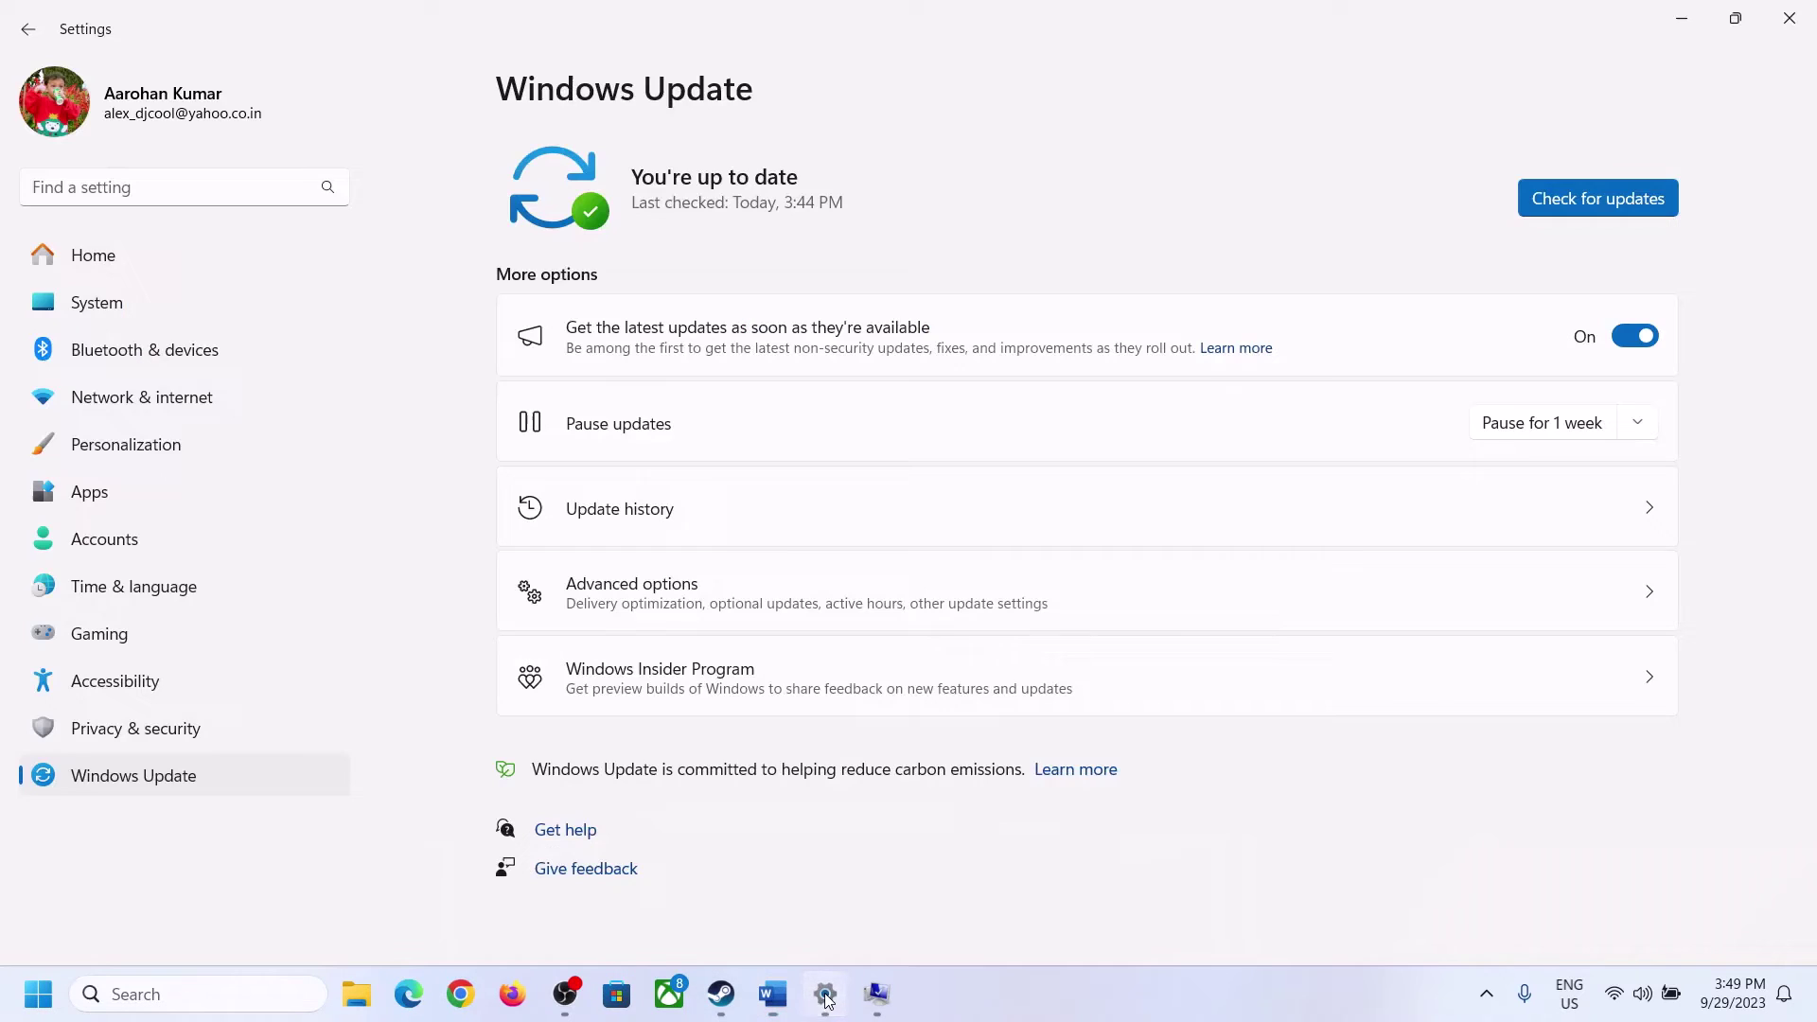
pyautogui.click(82, 312)
pyautogui.scroll(-6, 624, 662)
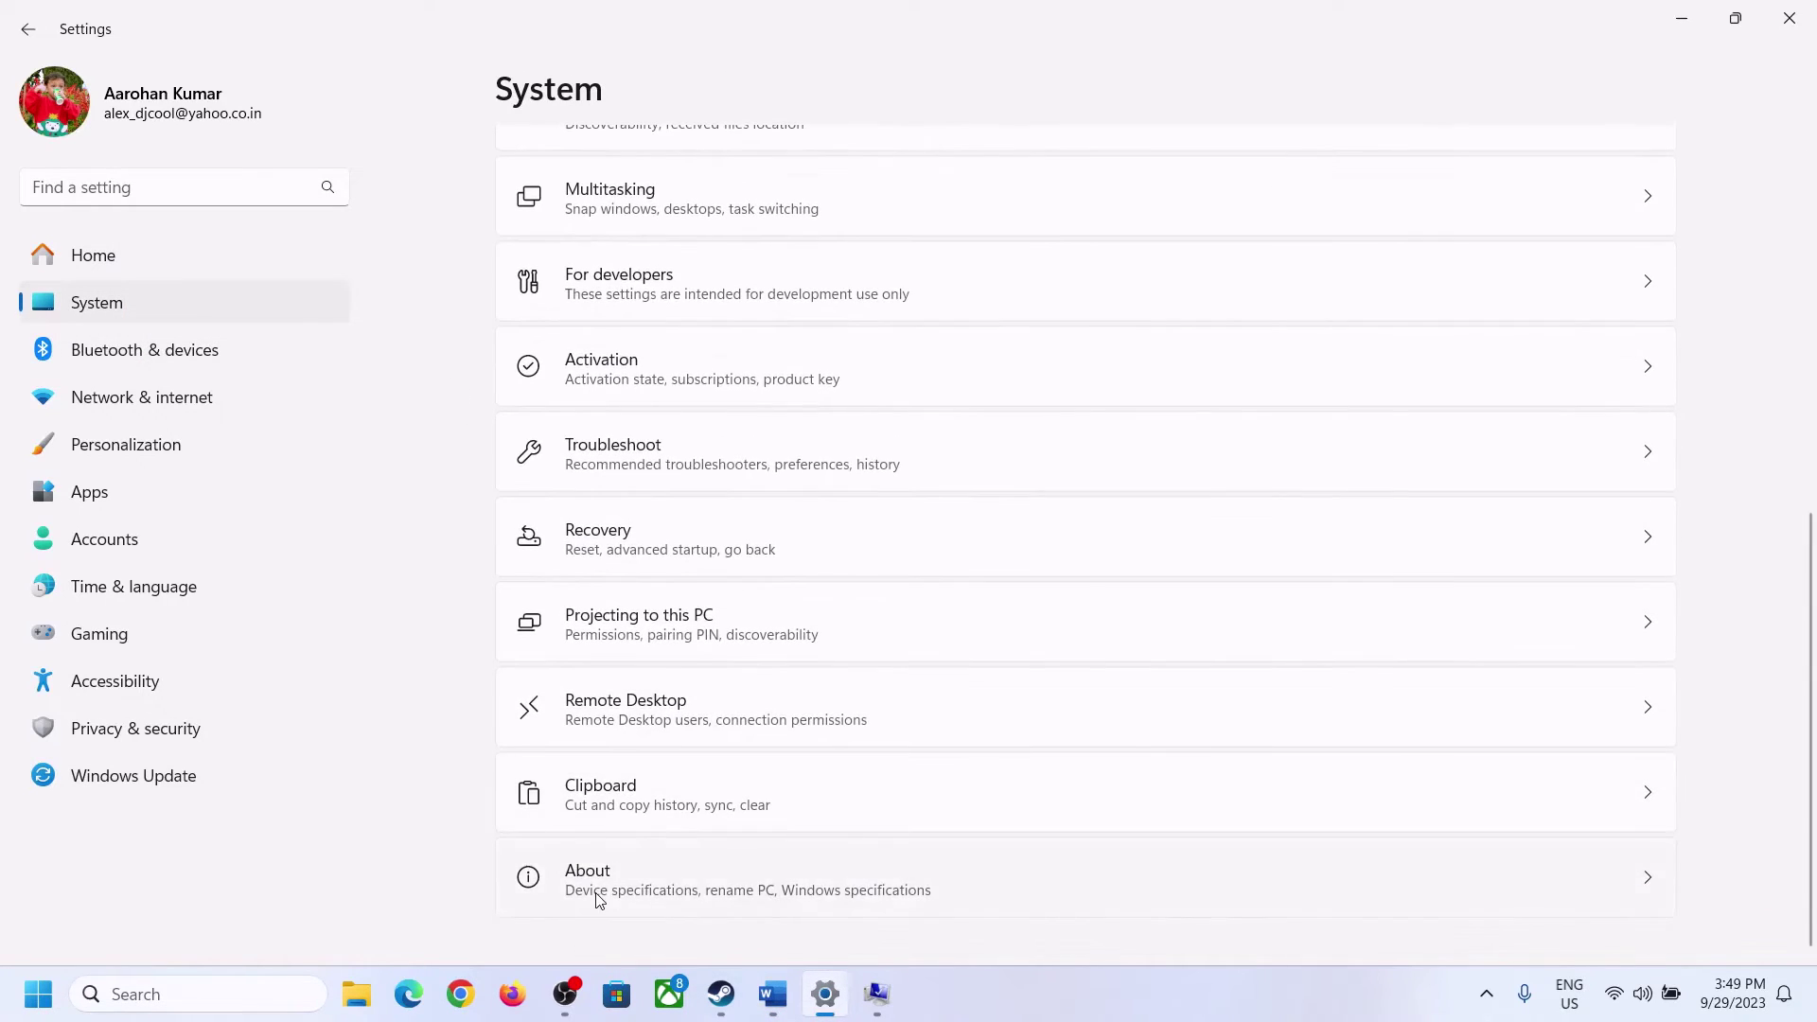
pyautogui.click(599, 894)
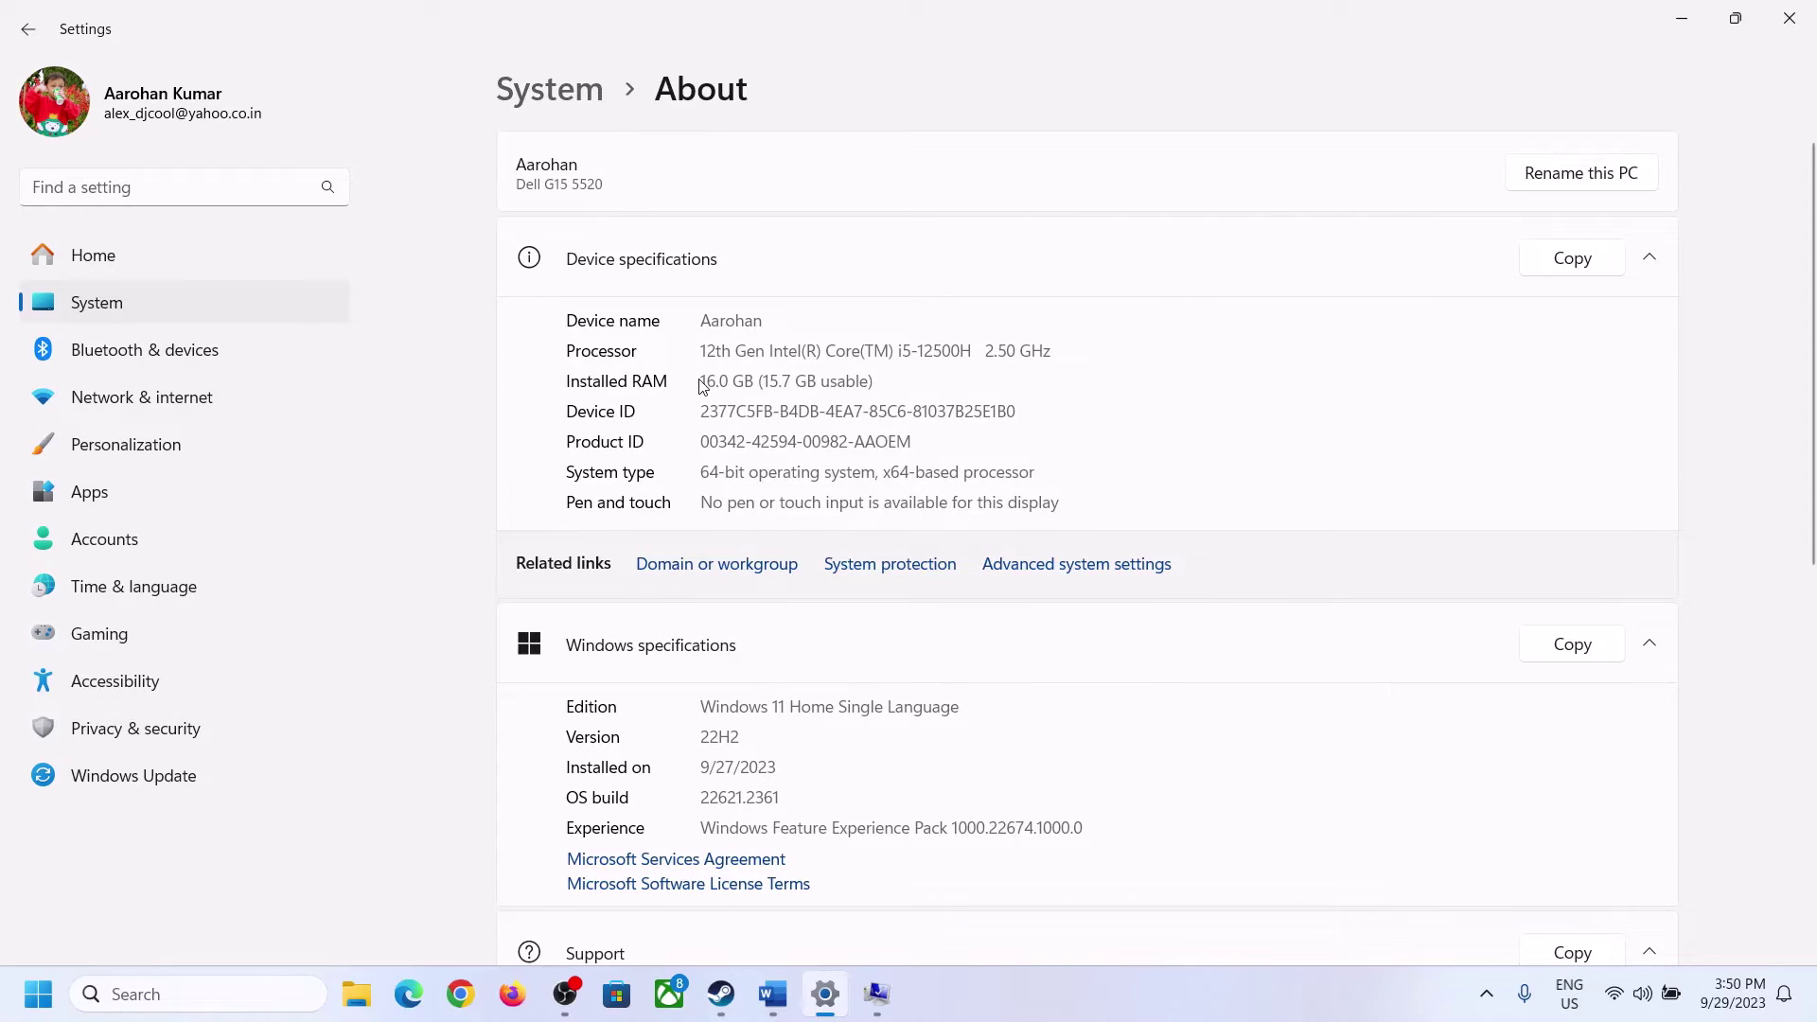
pyautogui.moveTo(714, 381); pyautogui.dragTo(692, 386)
pyautogui.click(730, 384)
pyautogui.moveTo(718, 379); pyautogui.dragTo(692, 378)
# Launch Calculator with the Run command "calc" and place its window beside the Virtual Memory dialog
pyautogui.click(876, 995)
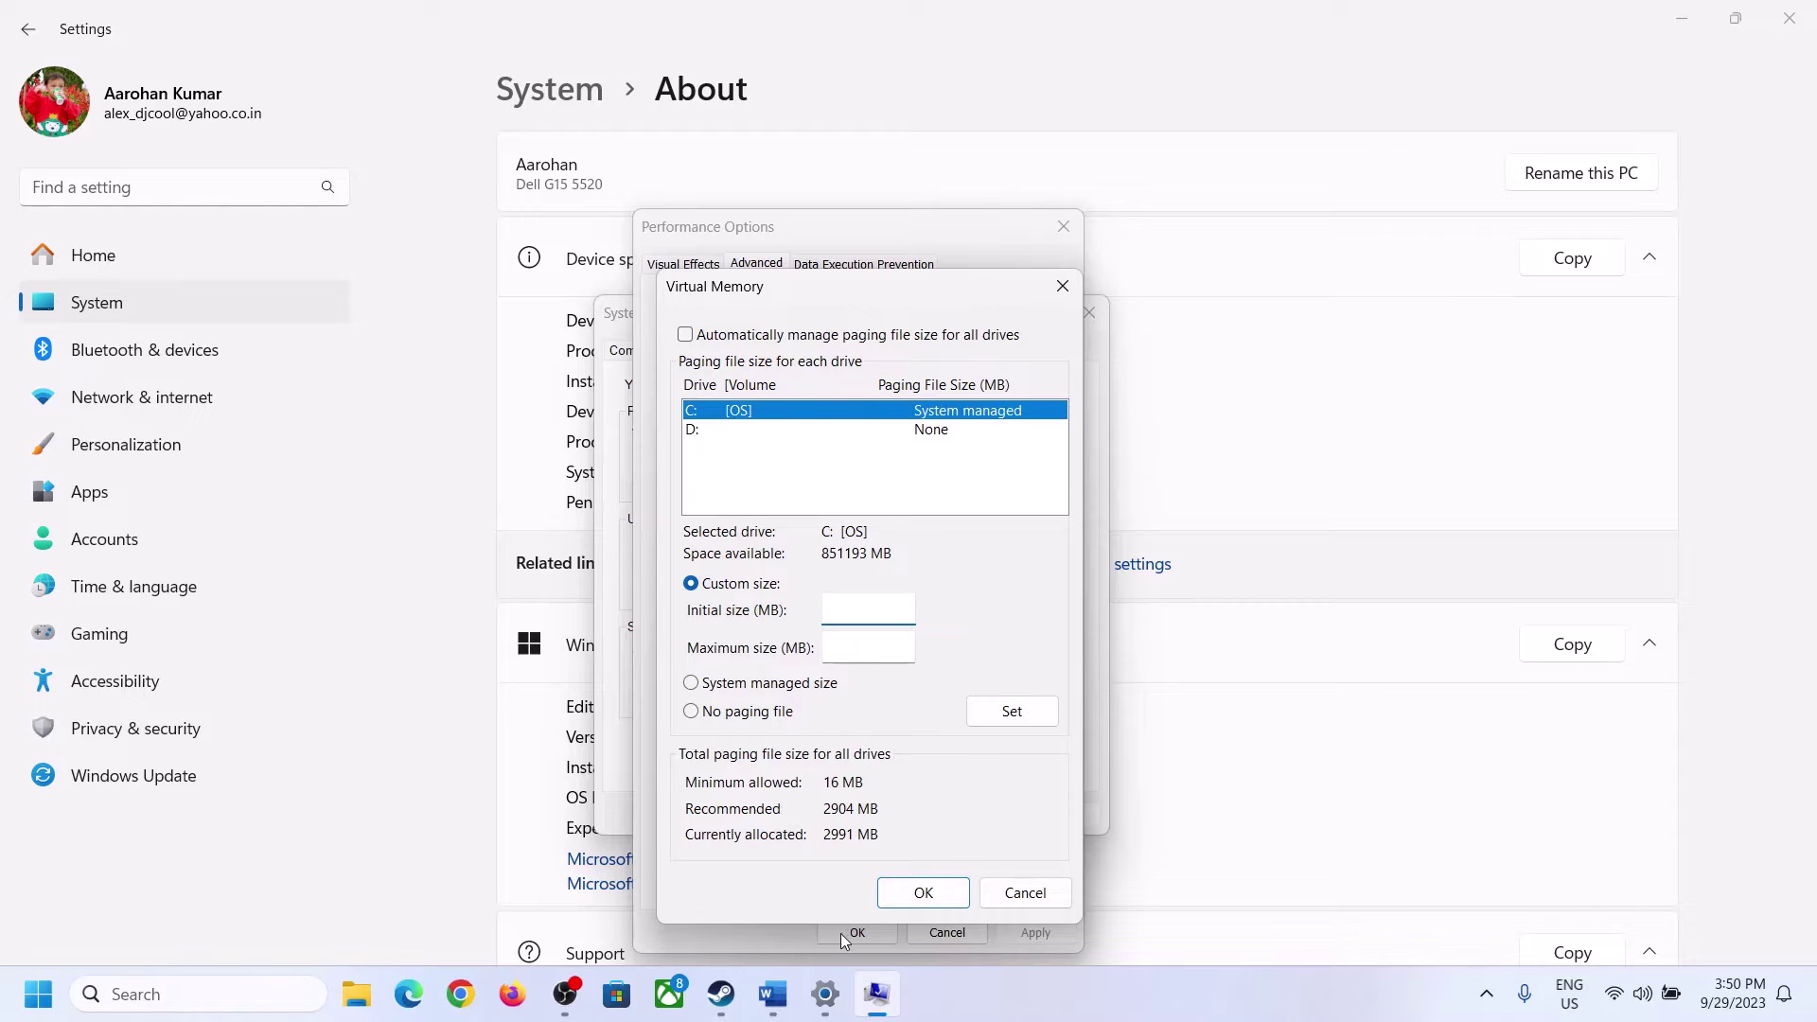
pyautogui.moveTo(825, 993)
pyautogui.click(819, 876)
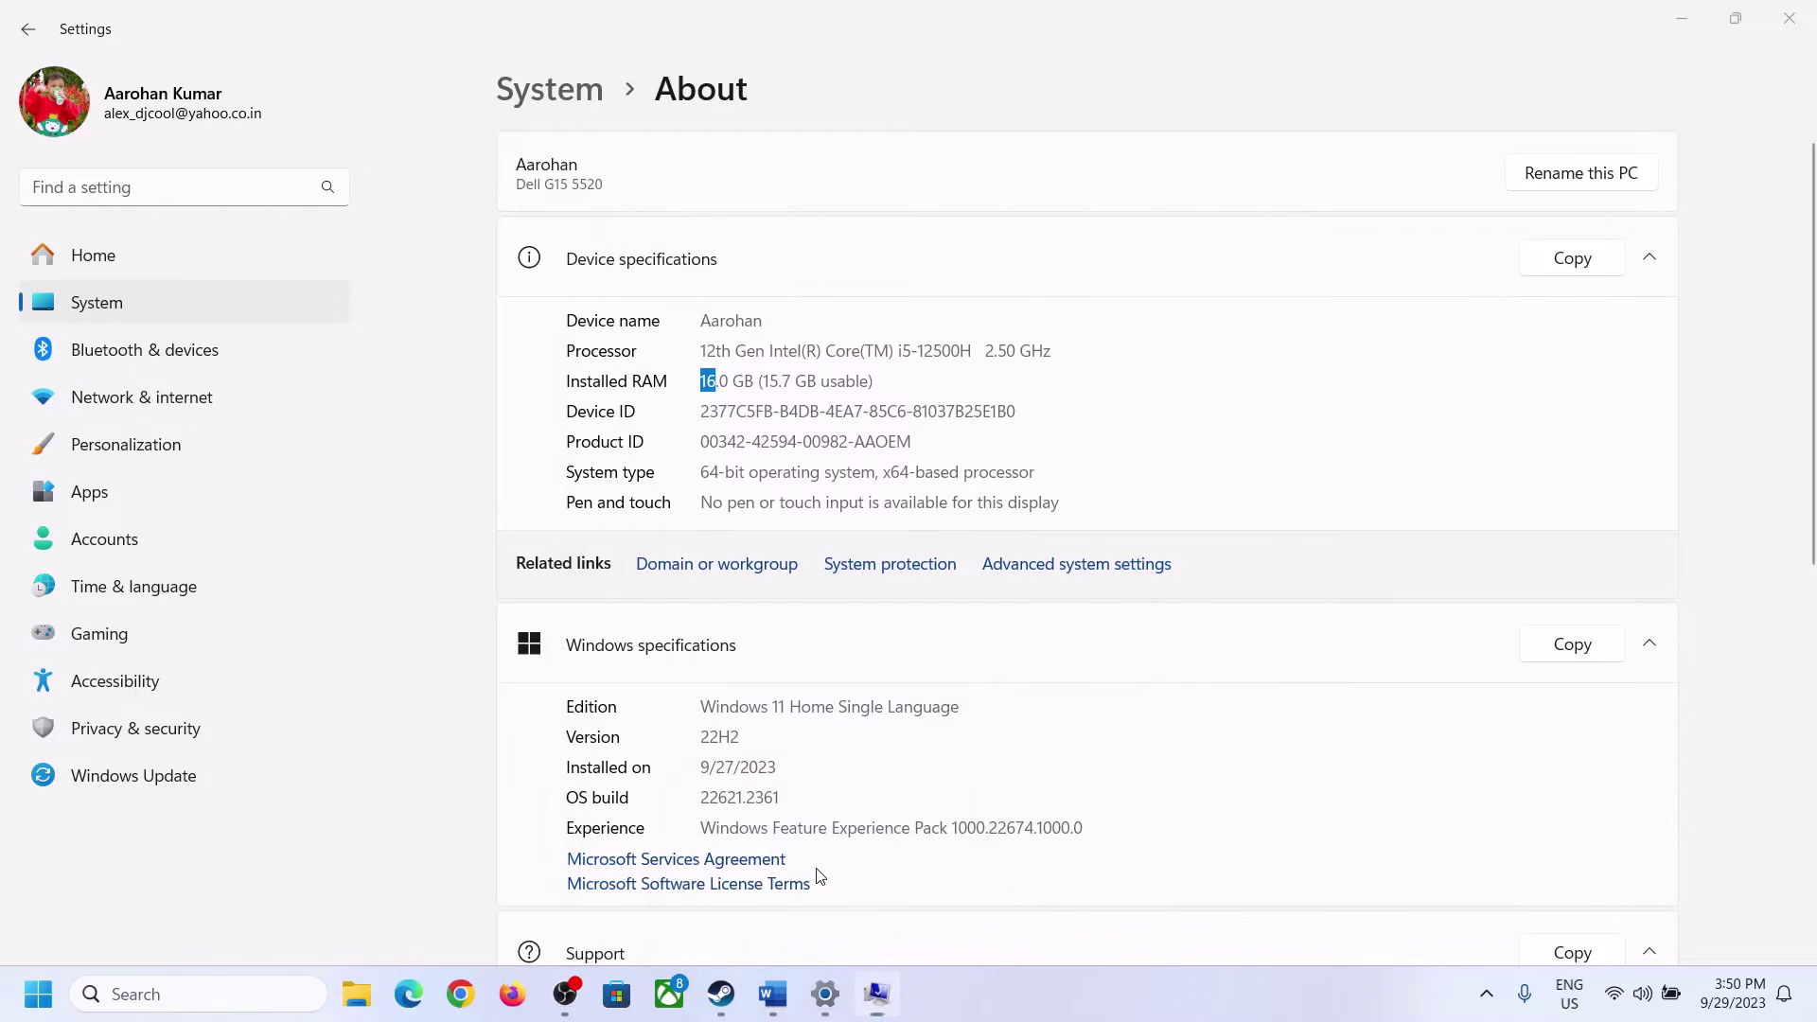
pyautogui.press('super+r')
pyautogui.write('cal')
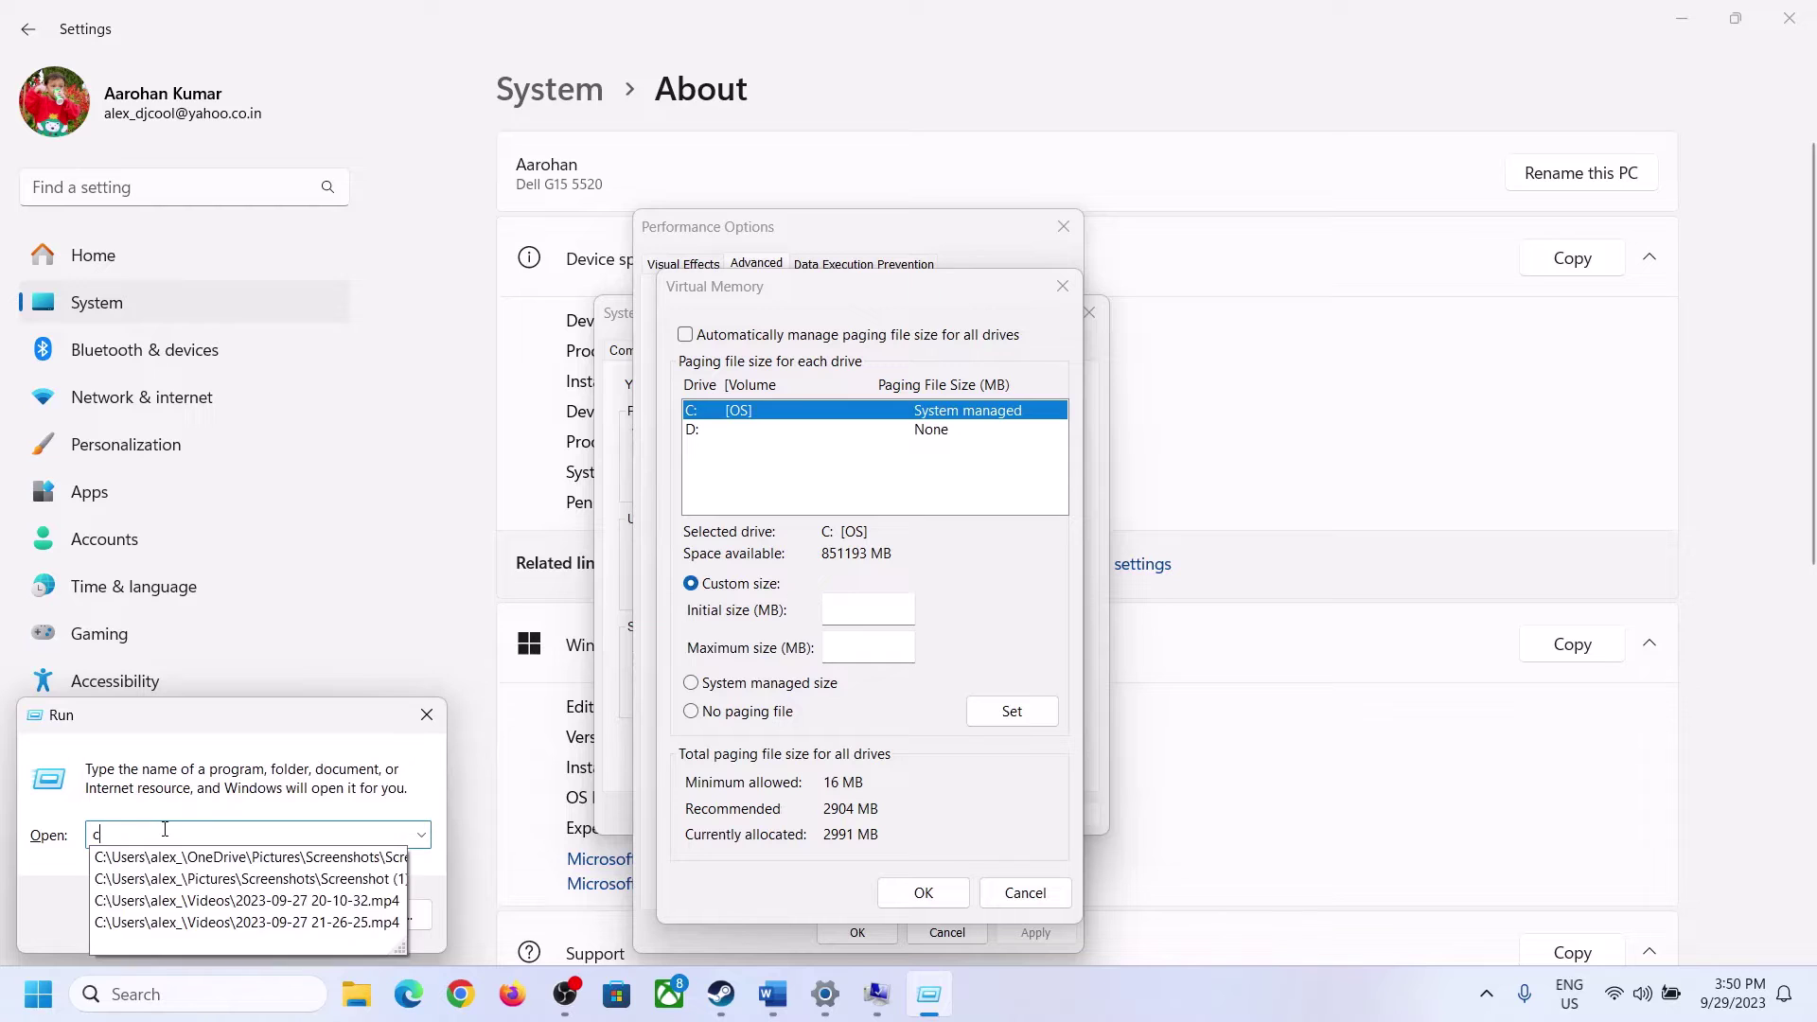
pyautogui.click(179, 915)
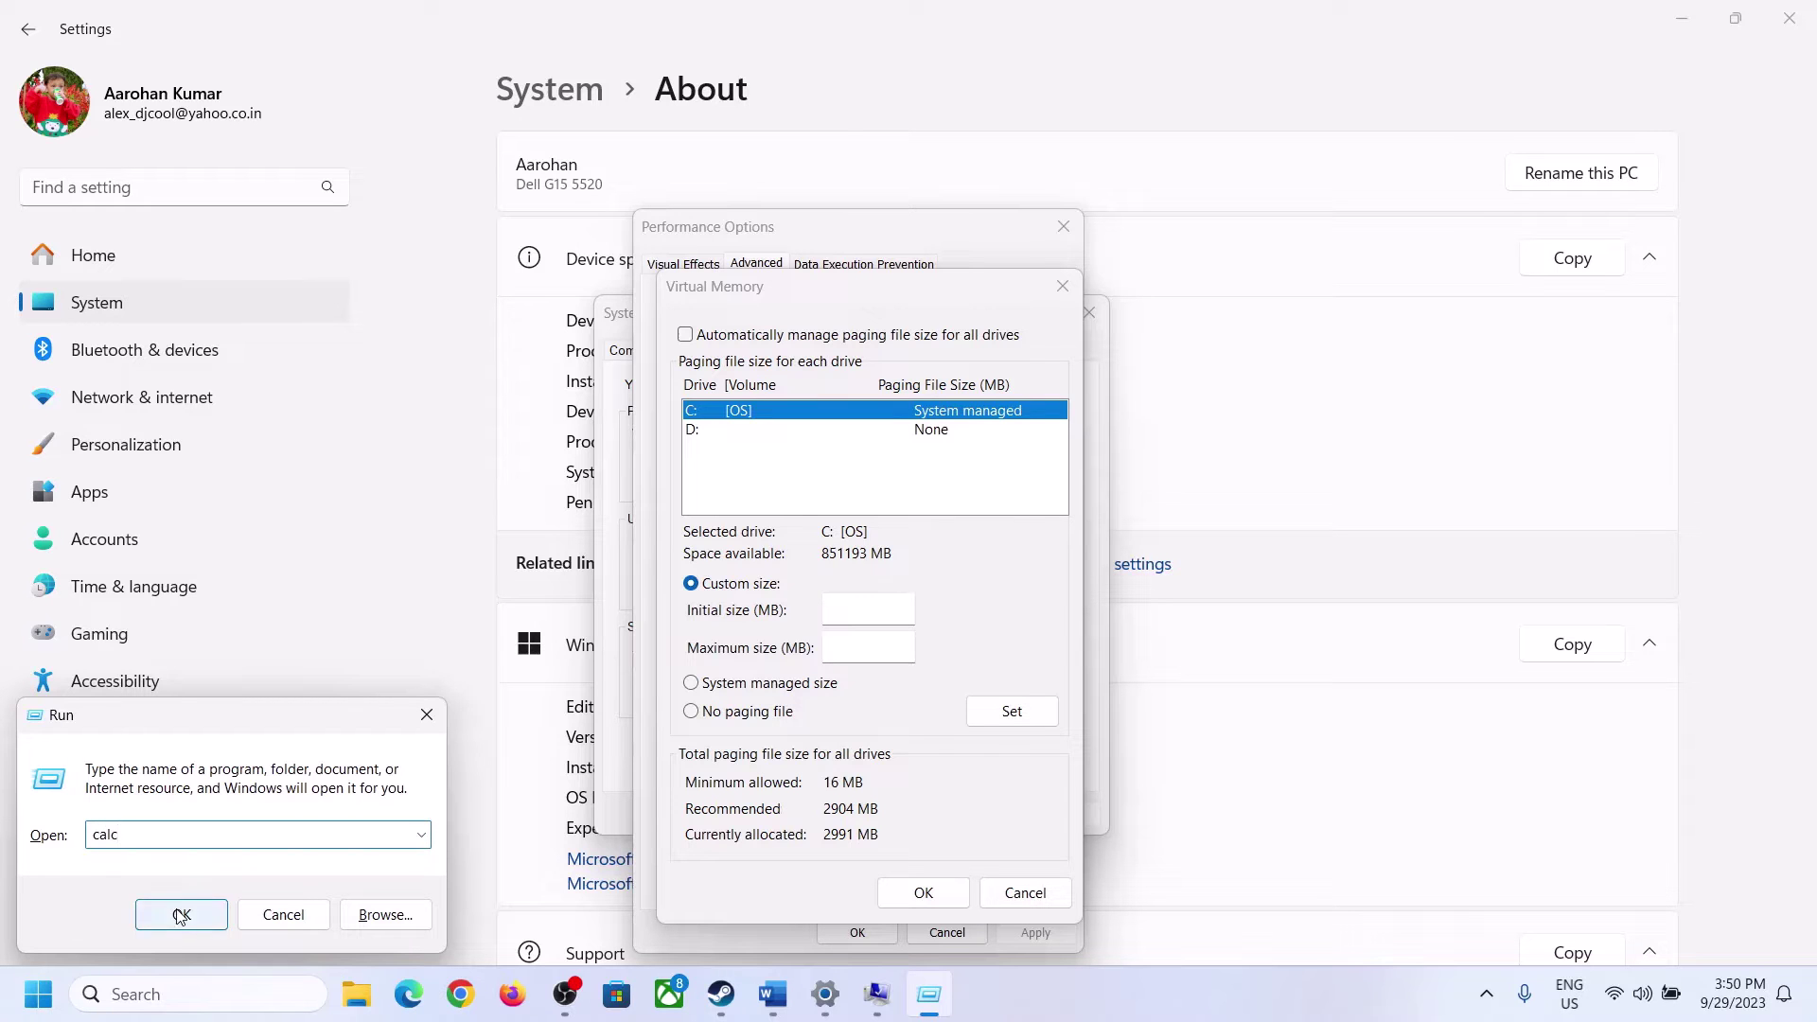
pyautogui.moveTo(228, 40); pyautogui.dragTo(1327, 317)
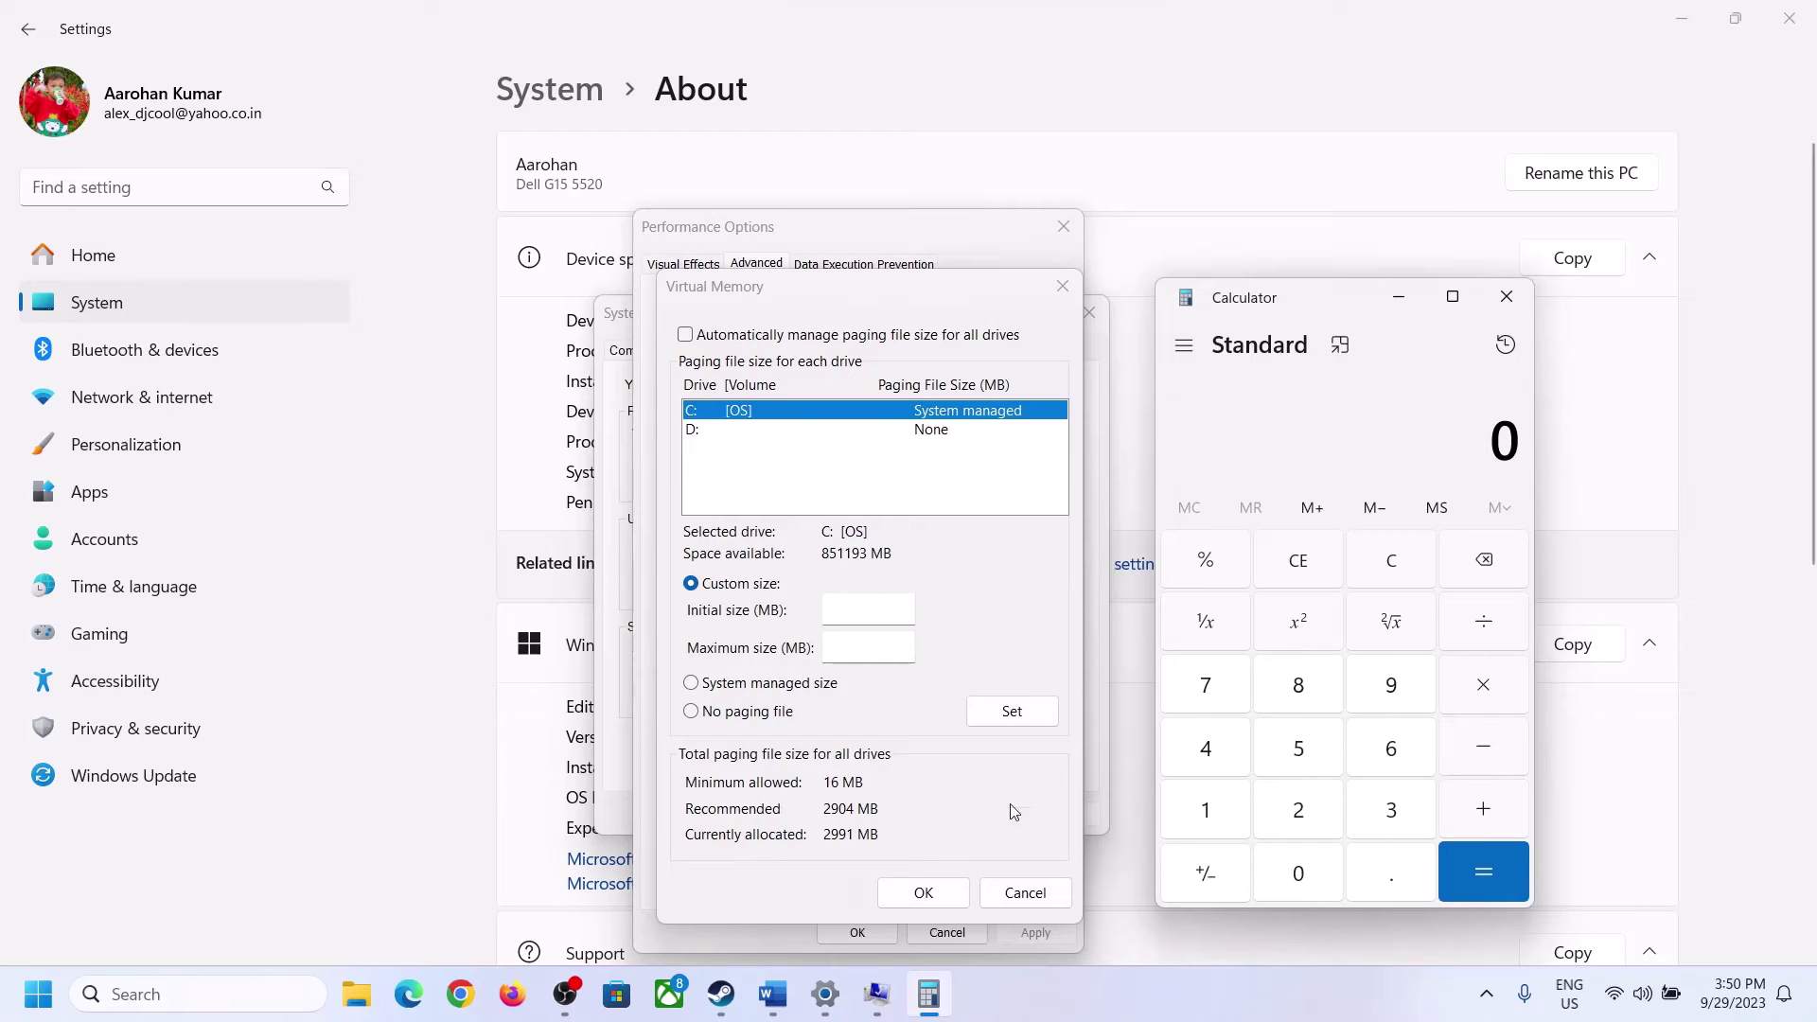
# Switch to the Word notes to review the initial size formula, keeping Calculator in front of them
pyautogui.moveTo(773, 993)
pyautogui.click(754, 954)
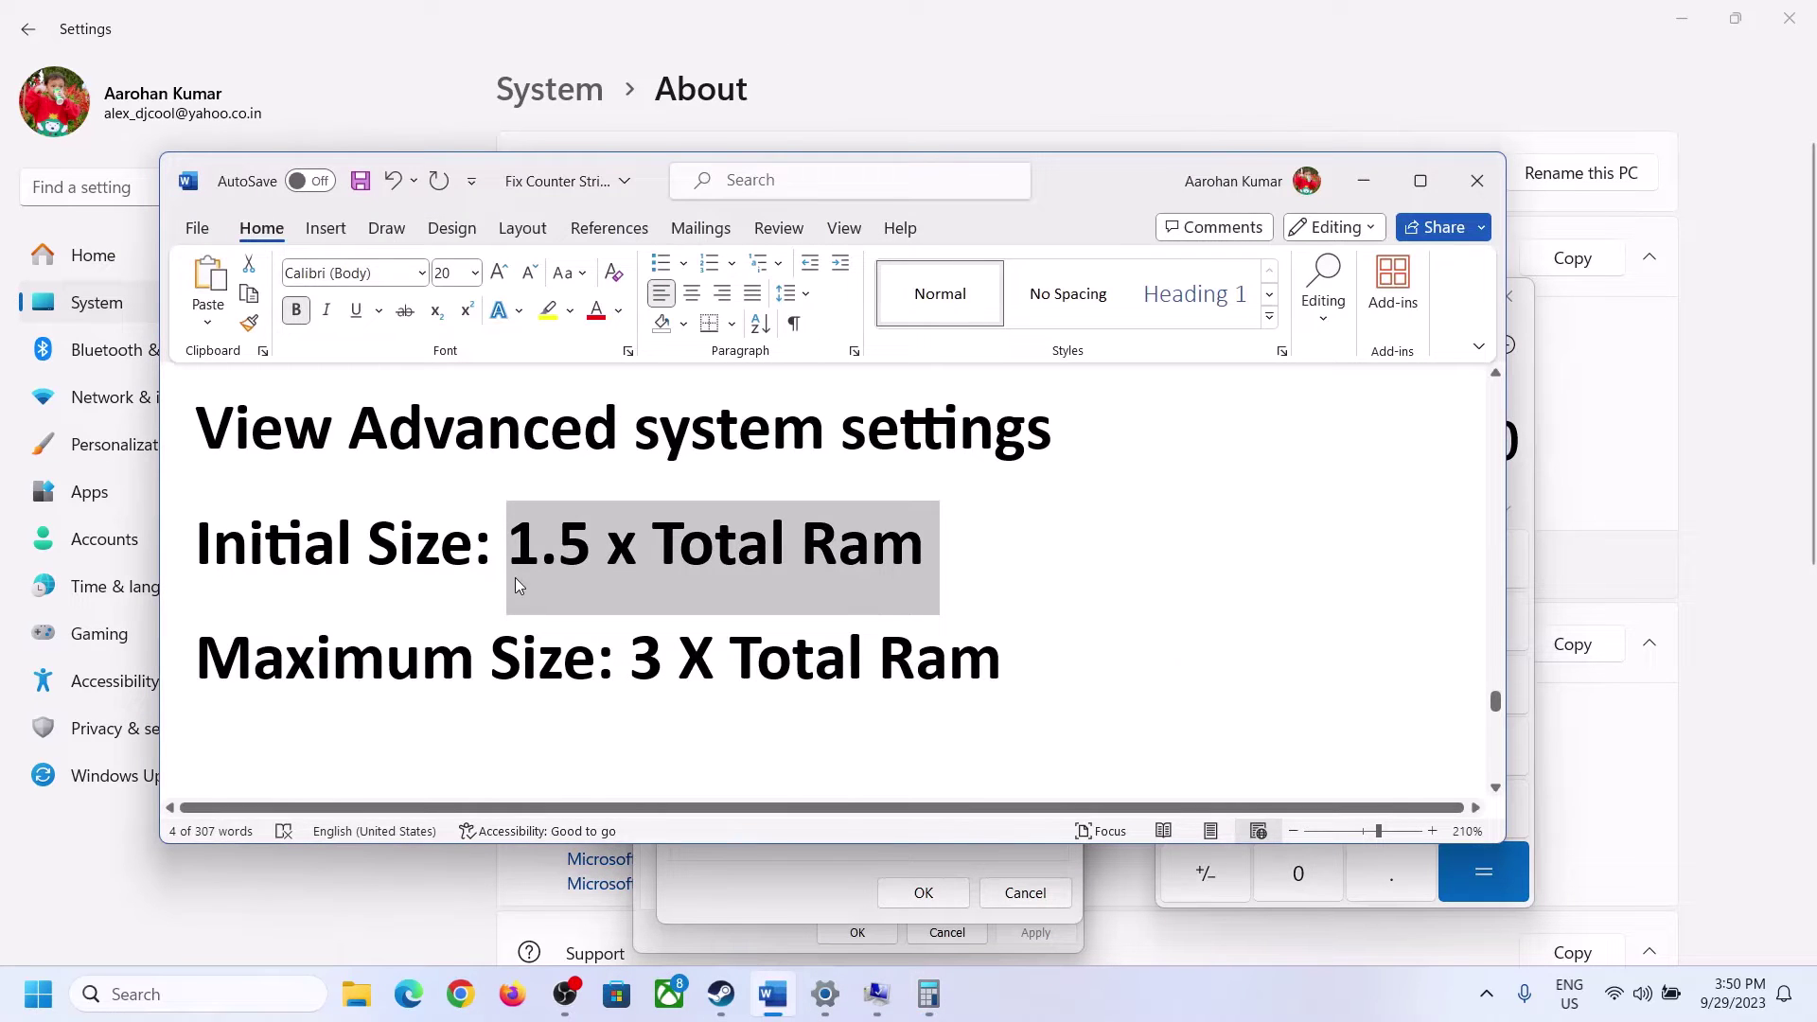
pyautogui.click(929, 993)
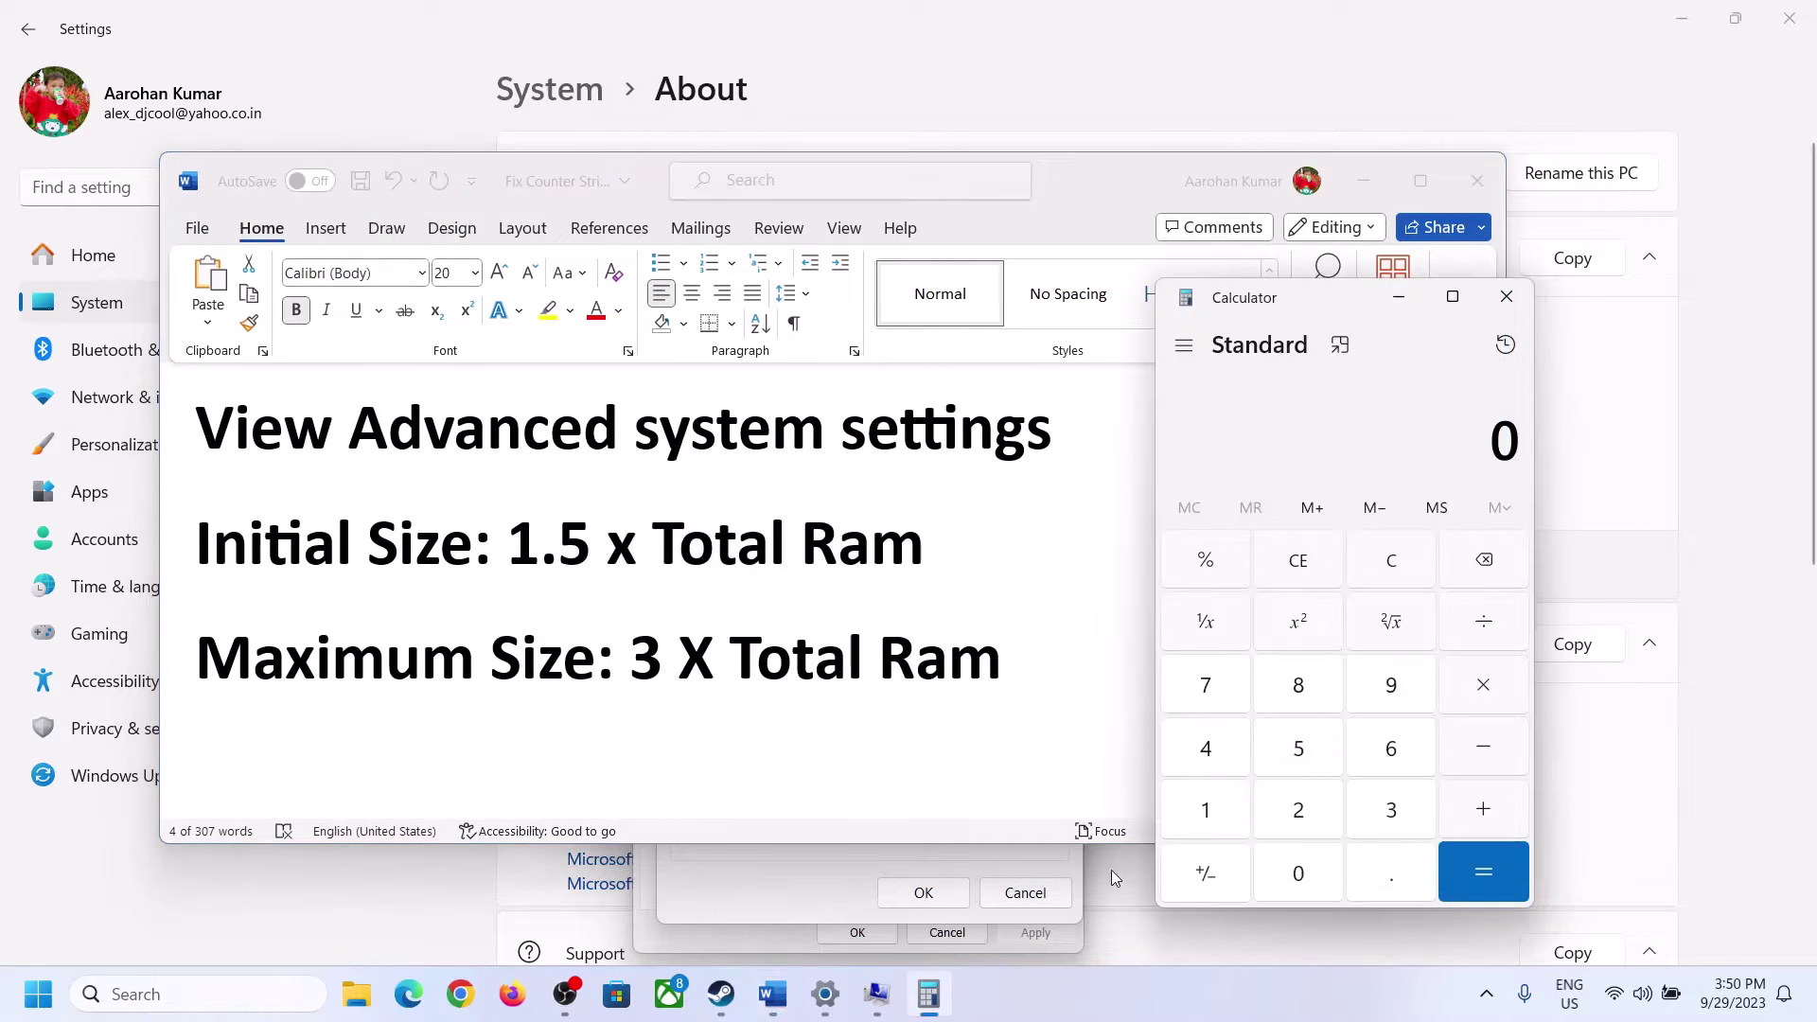
pyautogui.click(1207, 816)
pyautogui.click(1385, 759)
pyautogui.click(1391, 572)
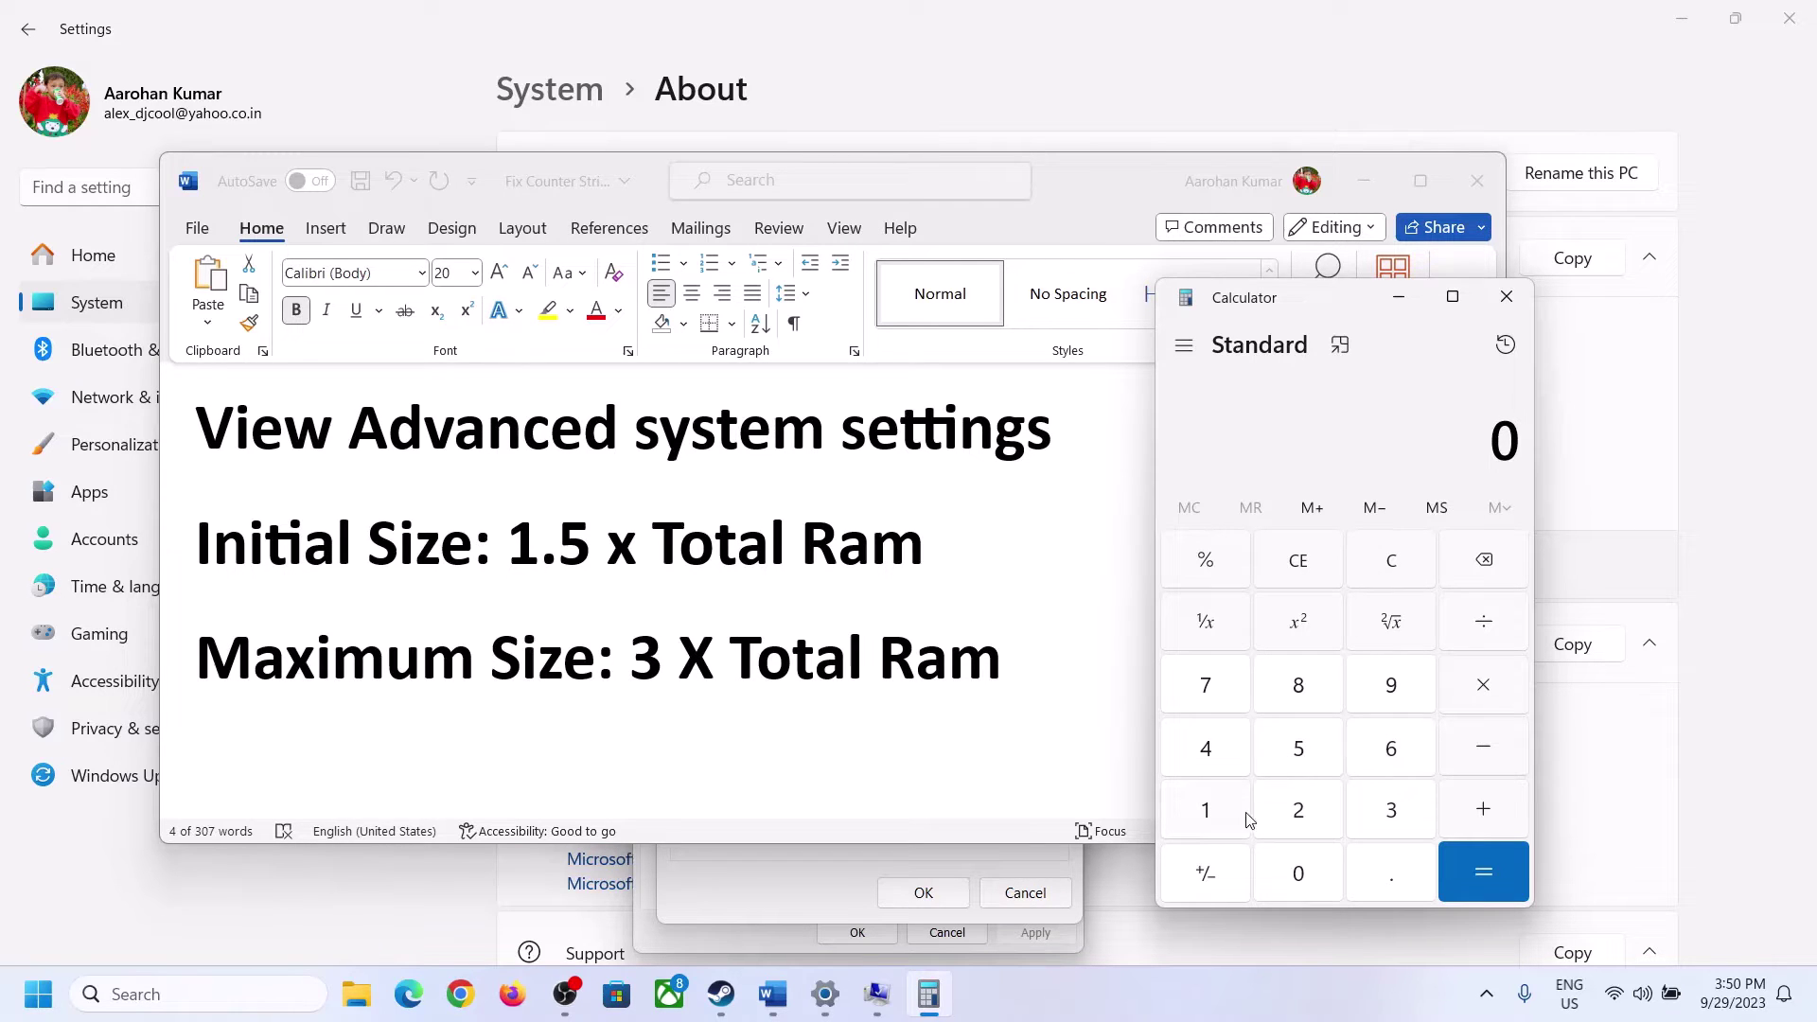
# Calculate 16 × 1024 in Calculator to convert the installed RAM from GB to MB
pyautogui.click(1207, 812)
pyautogui.click(1395, 749)
pyautogui.click(1484, 698)
pyautogui.click(1206, 813)
pyautogui.click(1316, 890)
pyautogui.click(1304, 820)
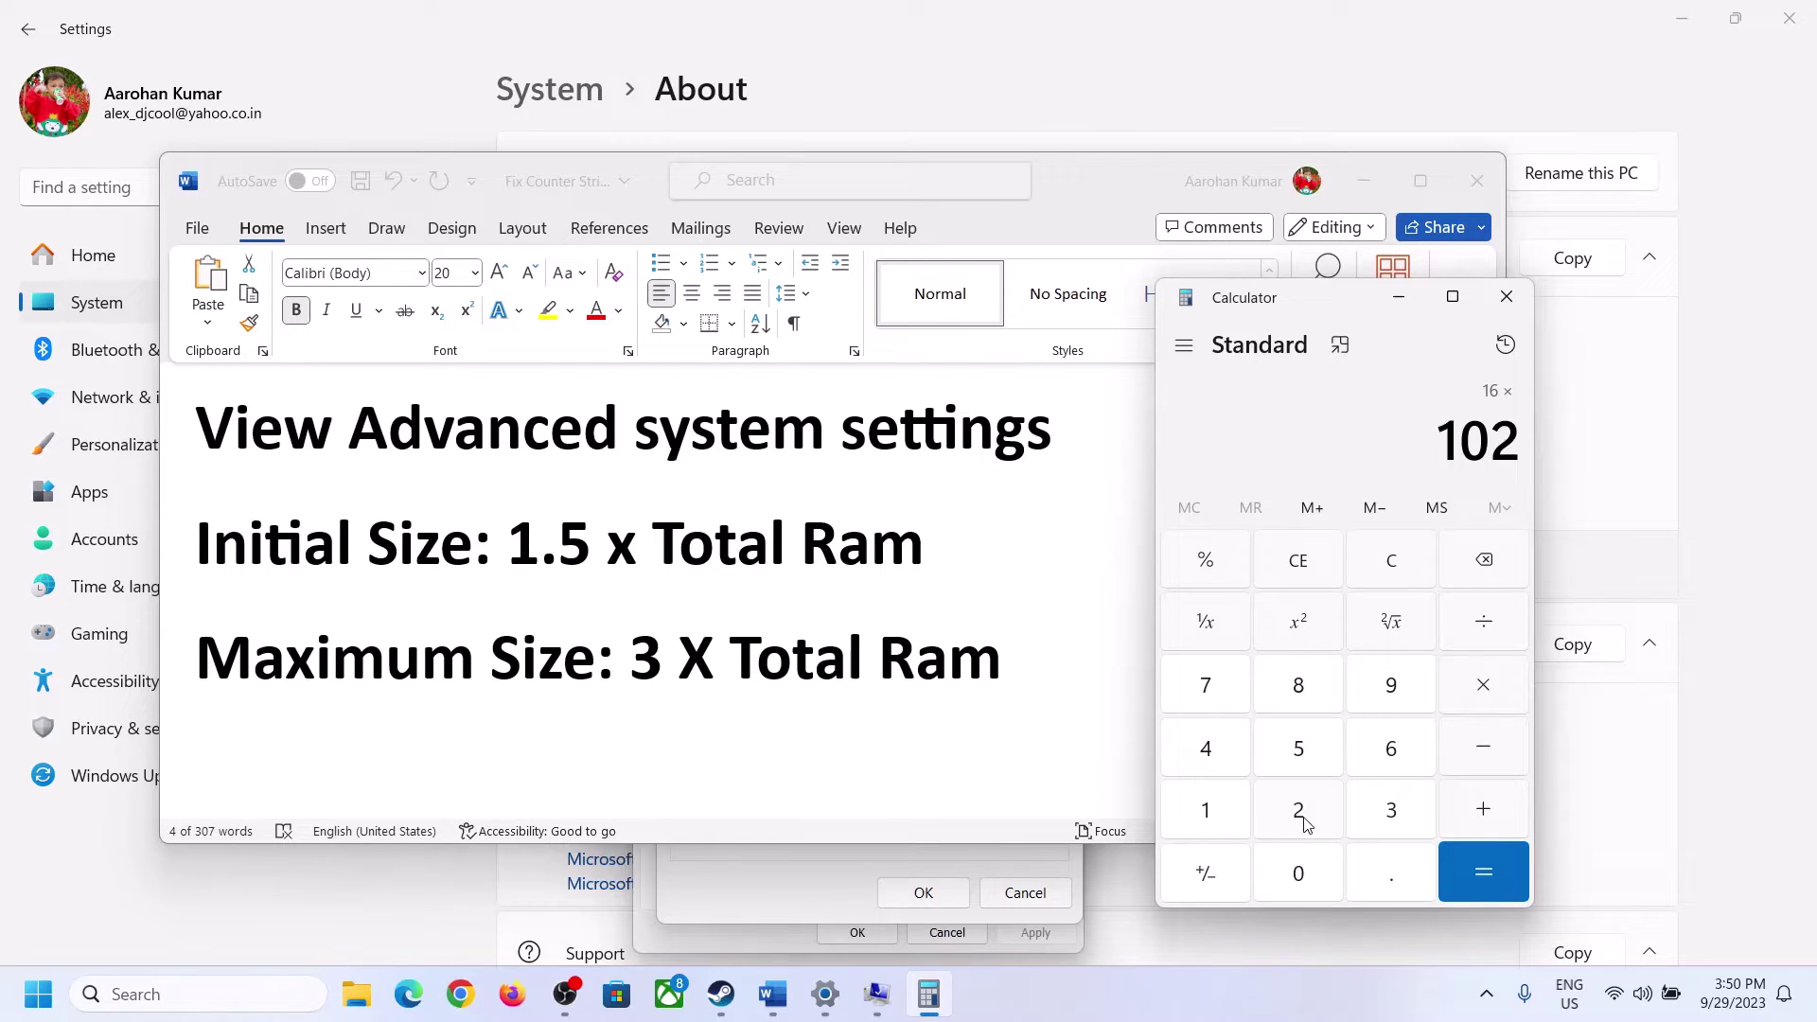
pyautogui.click(1219, 760)
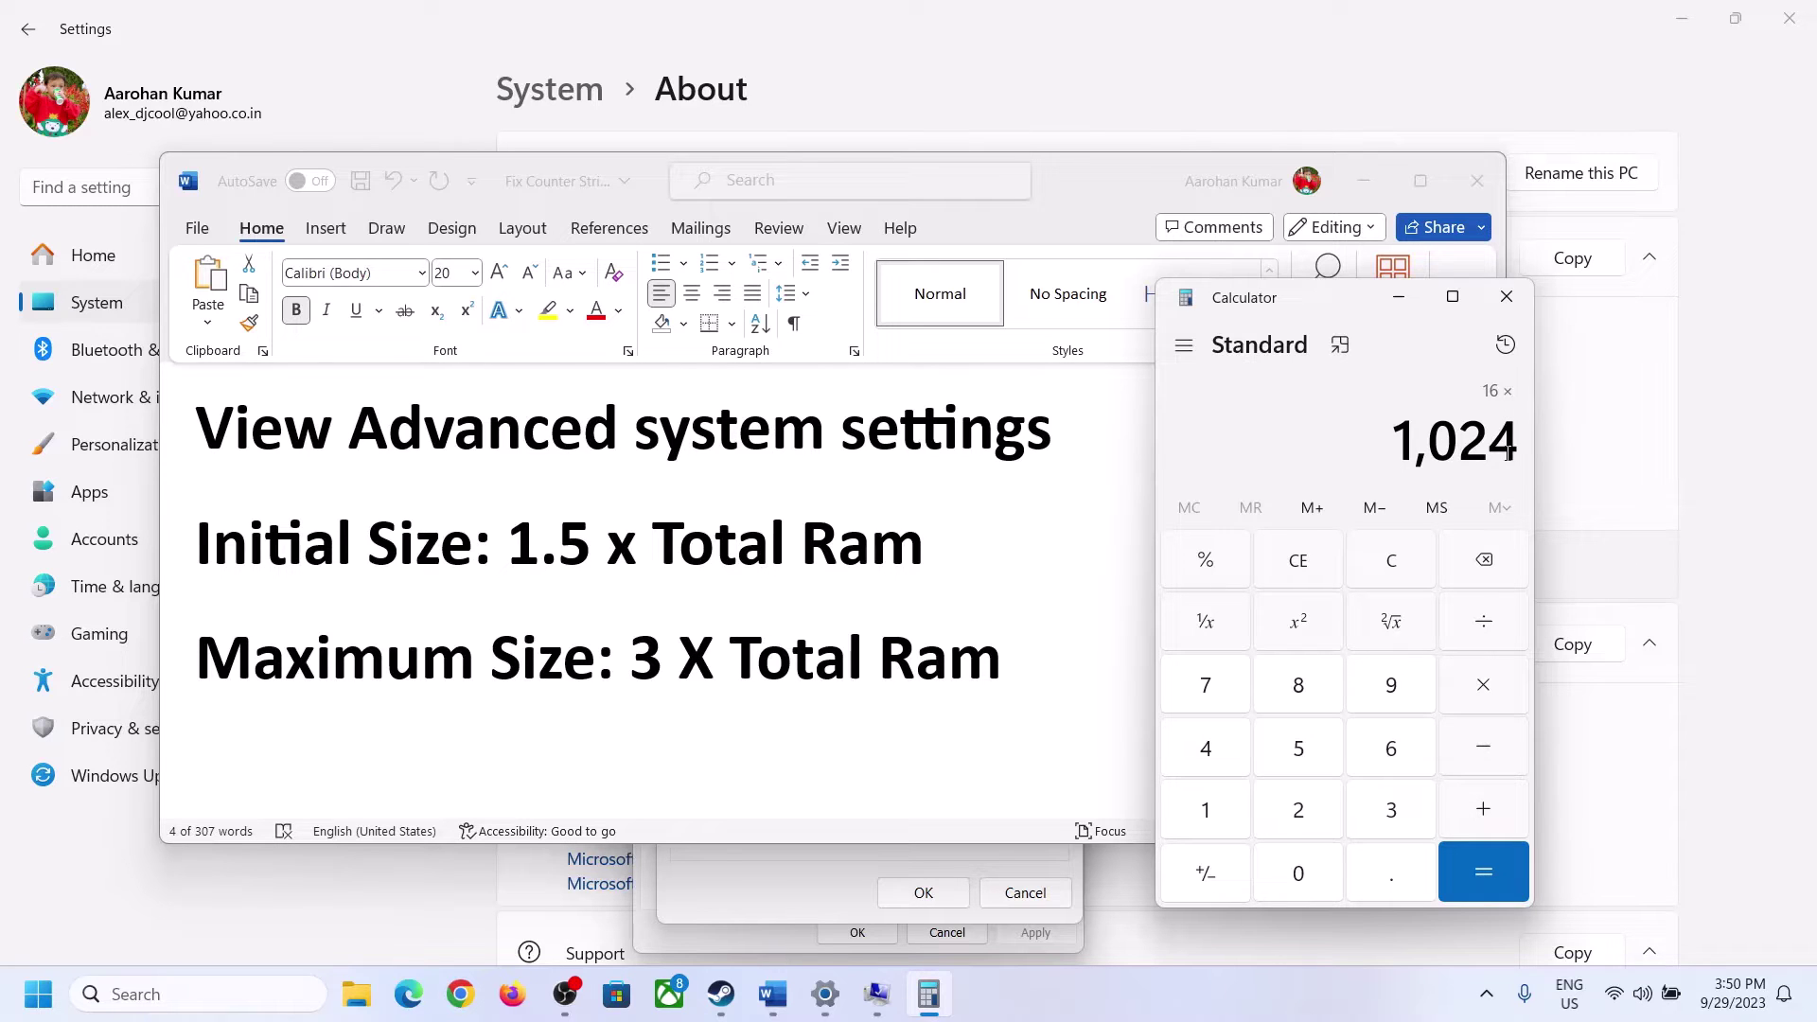
pyautogui.click(1482, 878)
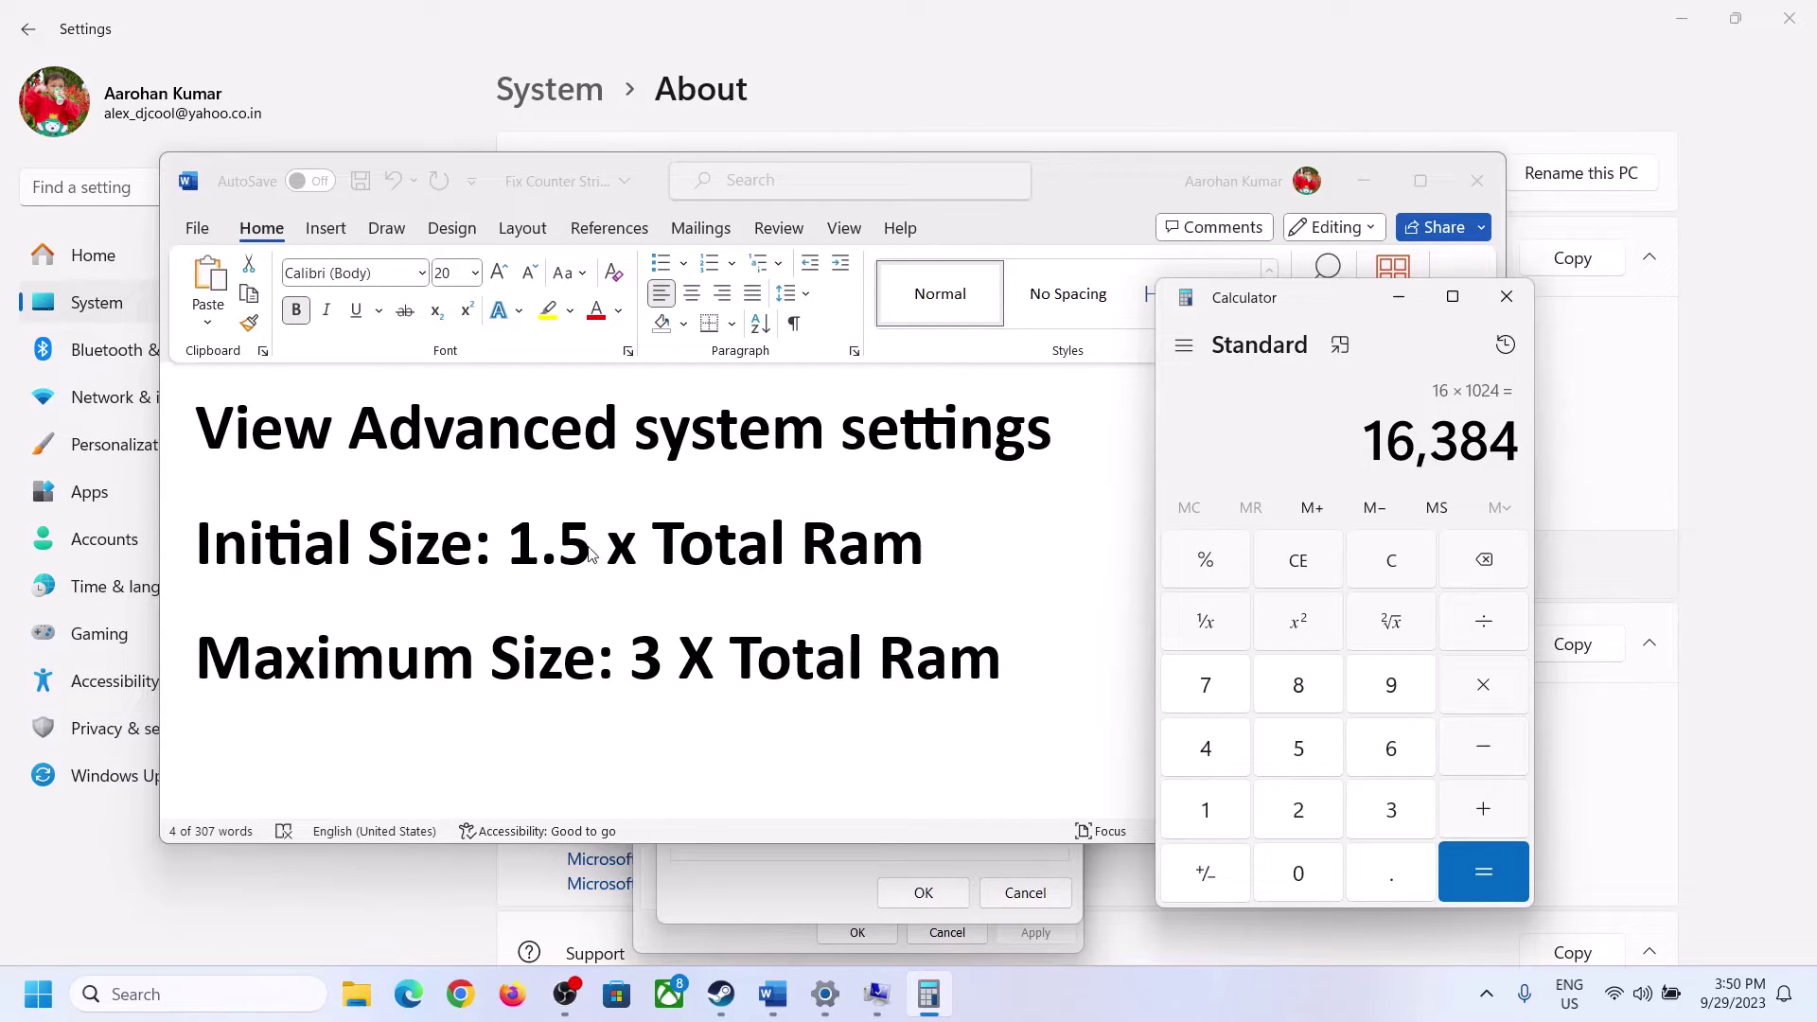
# Multiply the RAM figure in MB by 1.5 in Calculator to get the initial paging file size
pyautogui.click(1482, 685)
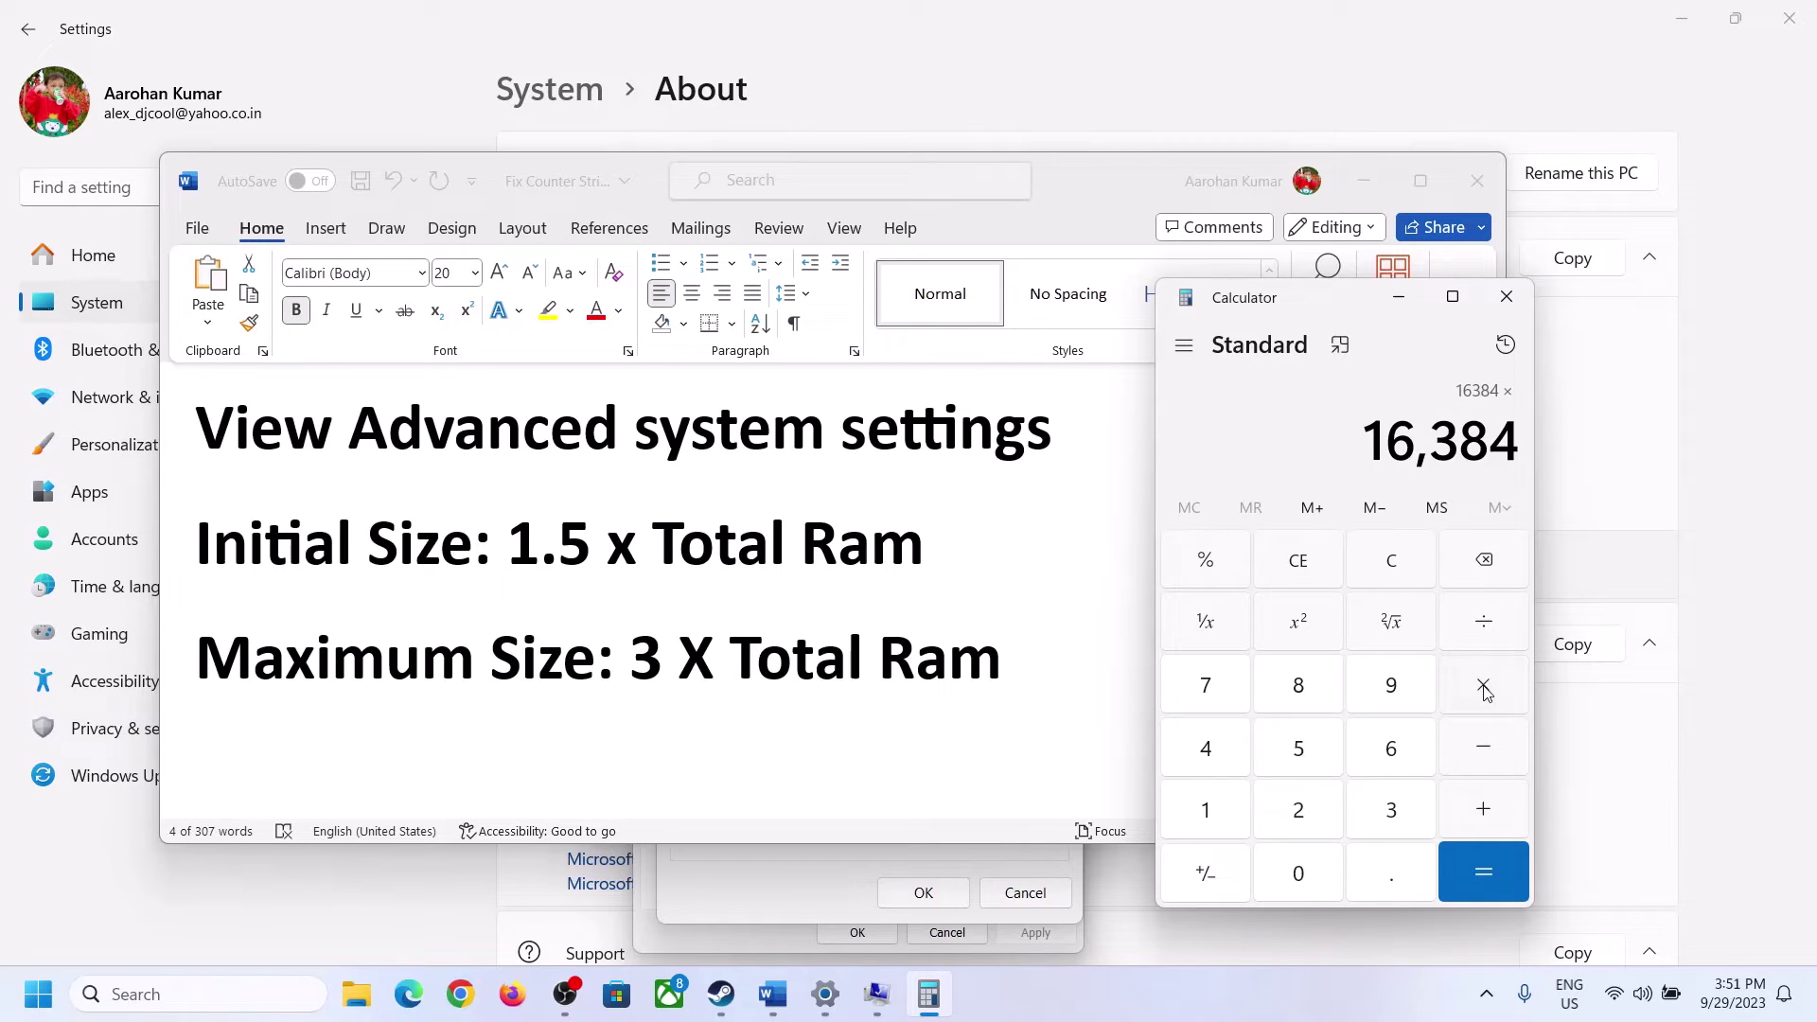
pyautogui.click(1220, 812)
pyautogui.click(1385, 878)
pyautogui.click(1310, 754)
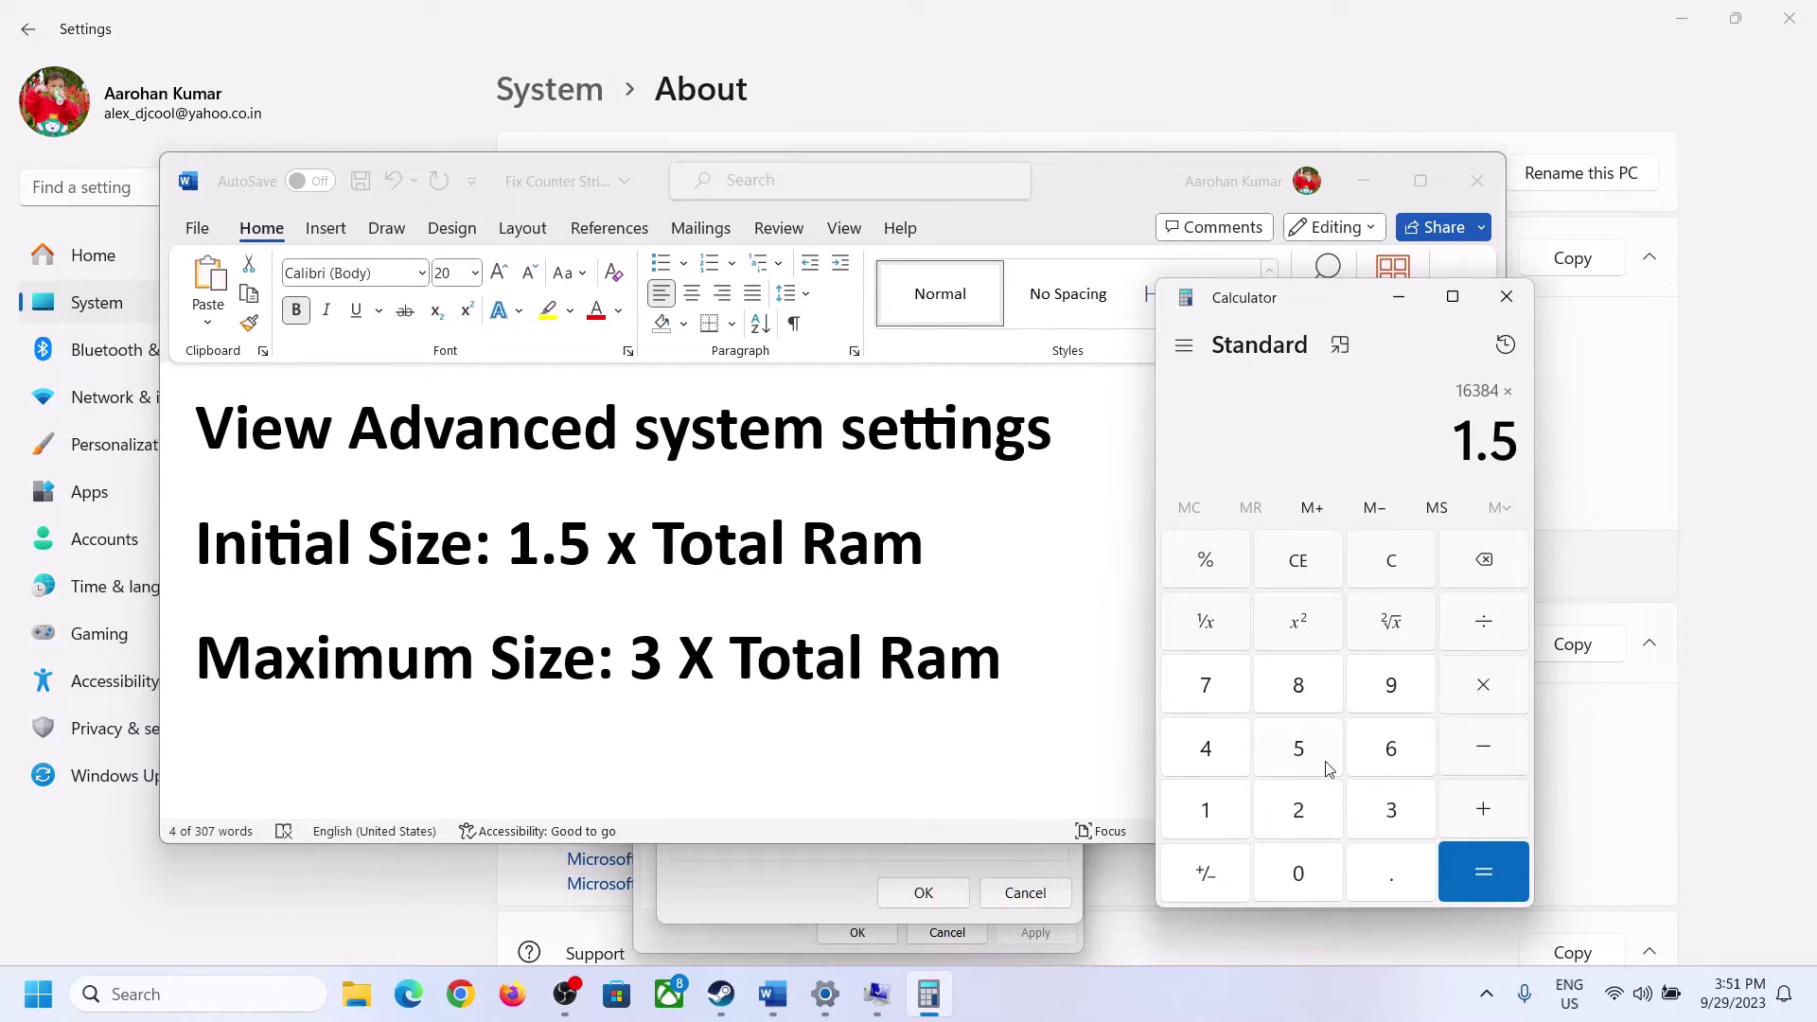
pyautogui.click(1481, 862)
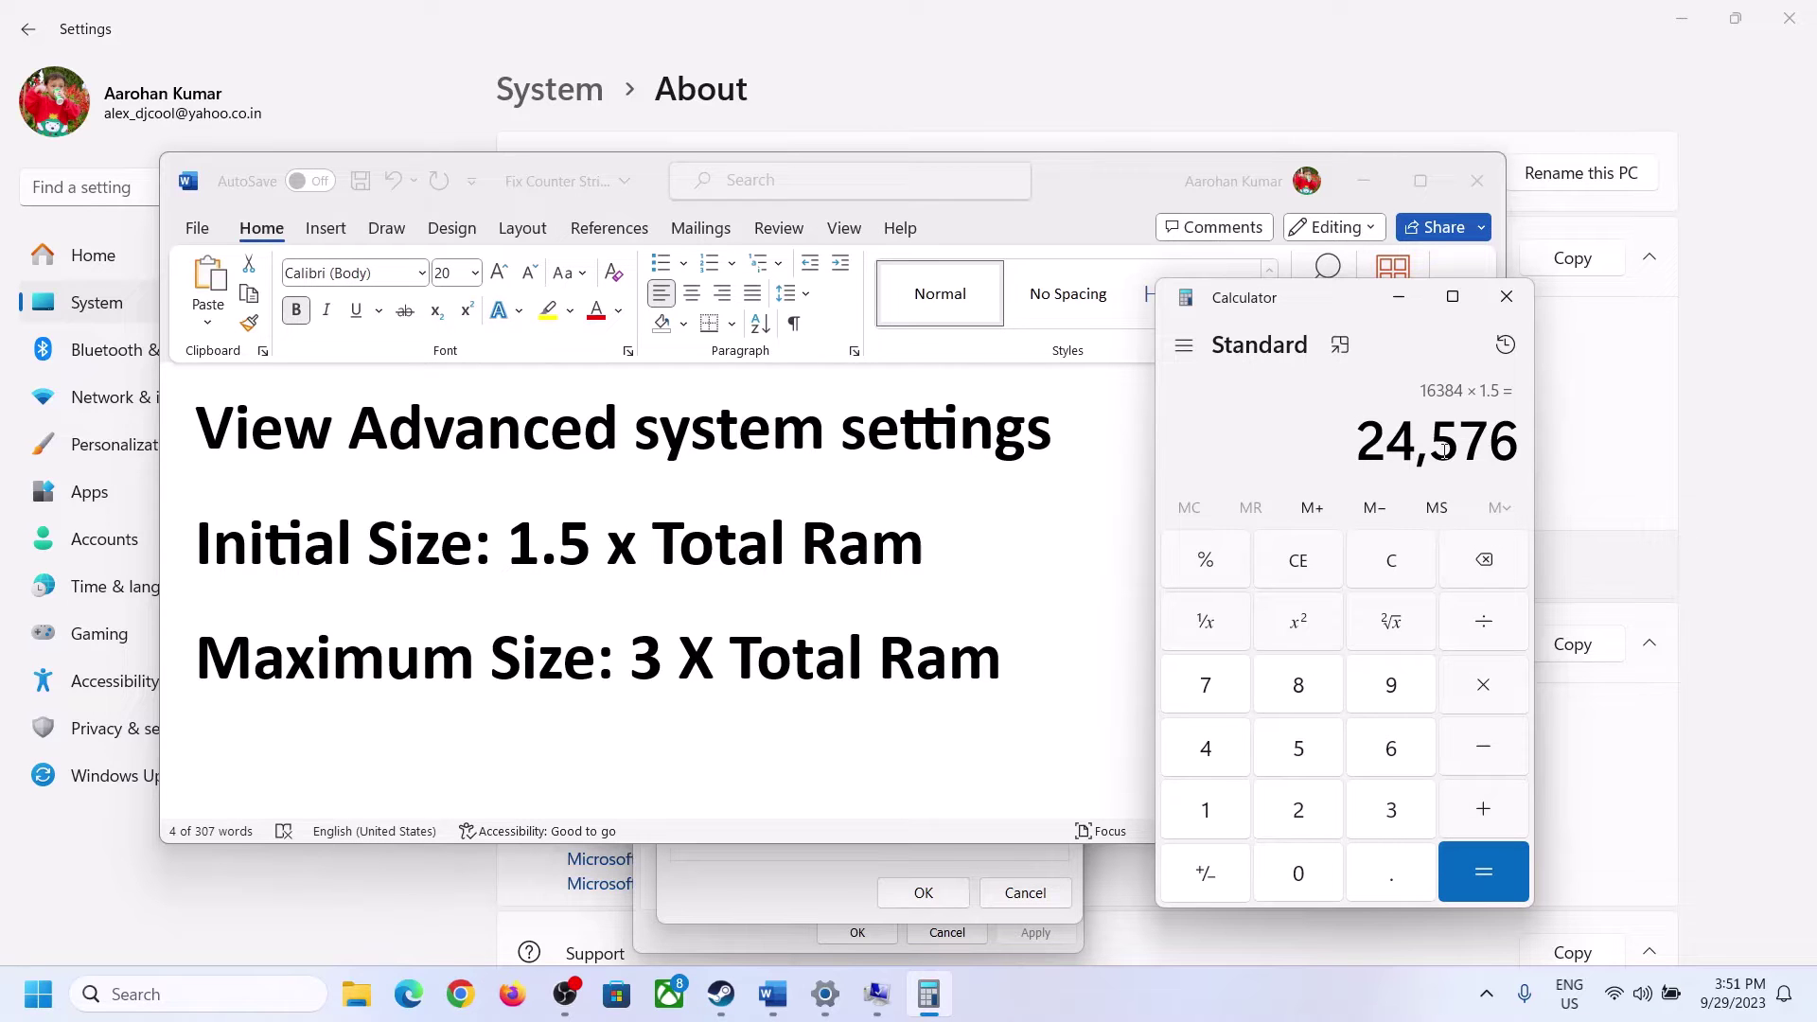
# Switch to the Virtual Memory dialog and enter 24576 MB as the initial size for drive C:
pyautogui.click(837, 857)
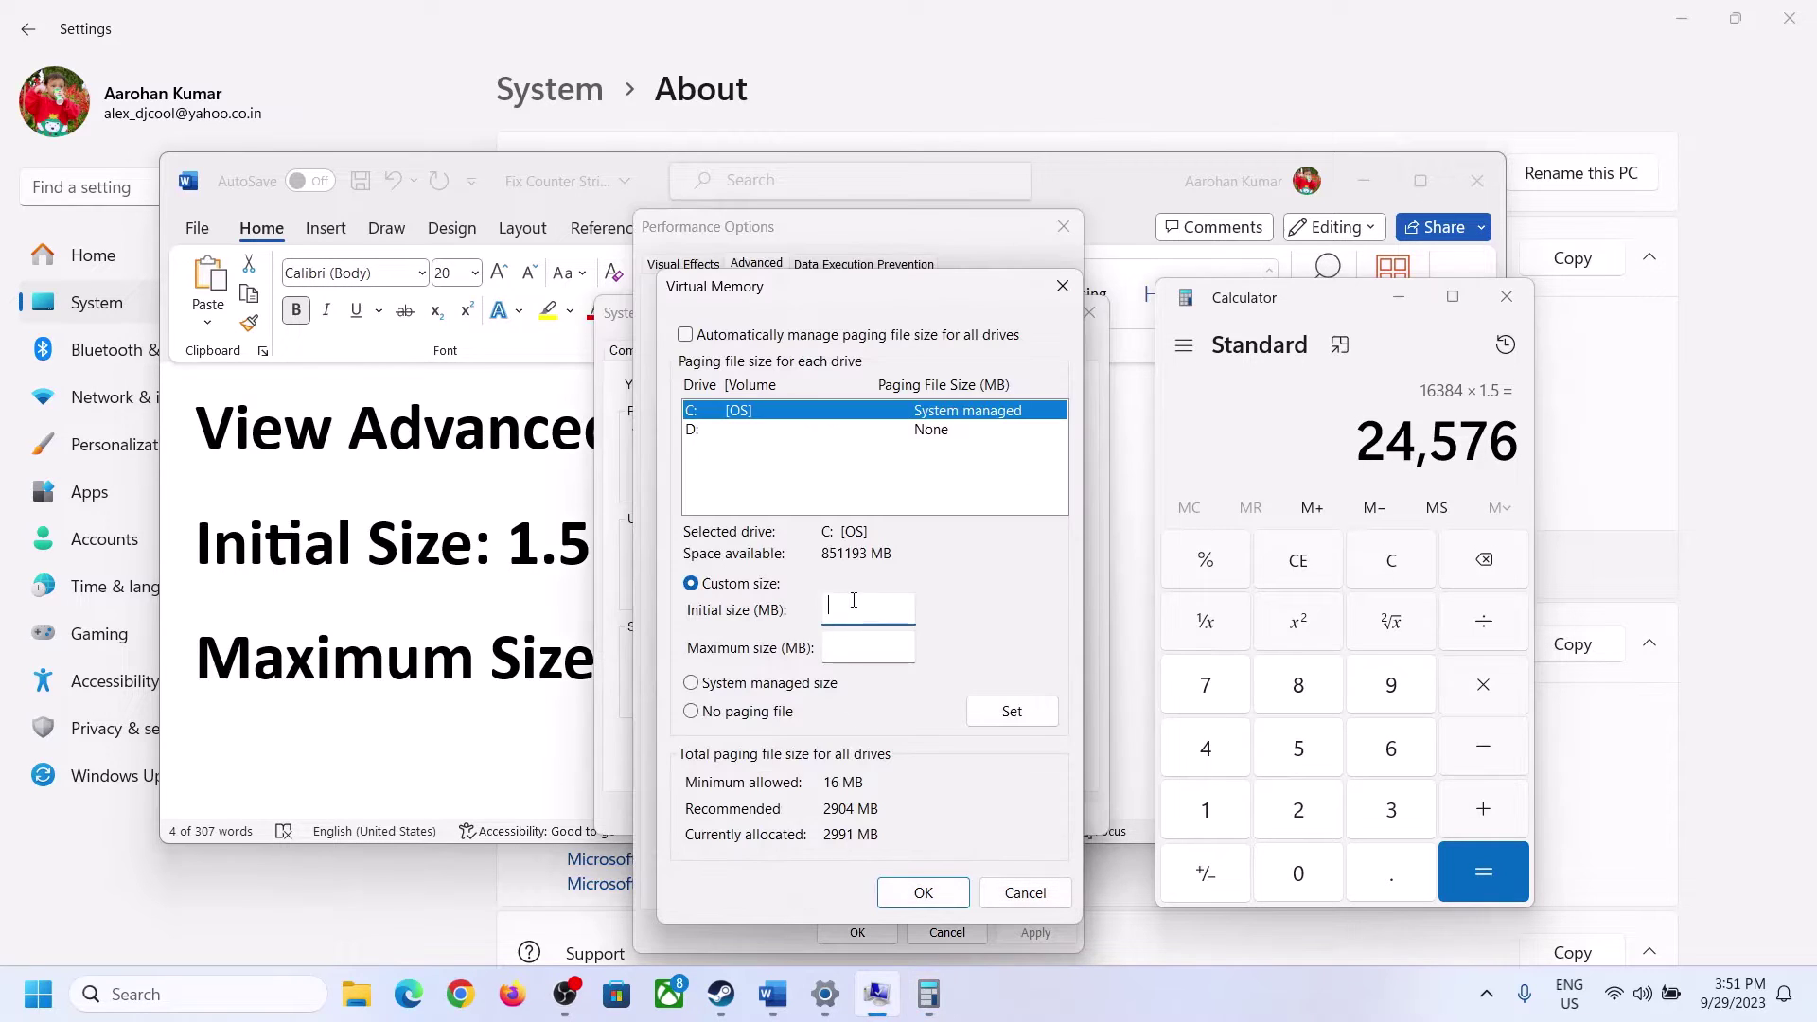
pyautogui.write('24576')
pyautogui.click(910, 646)
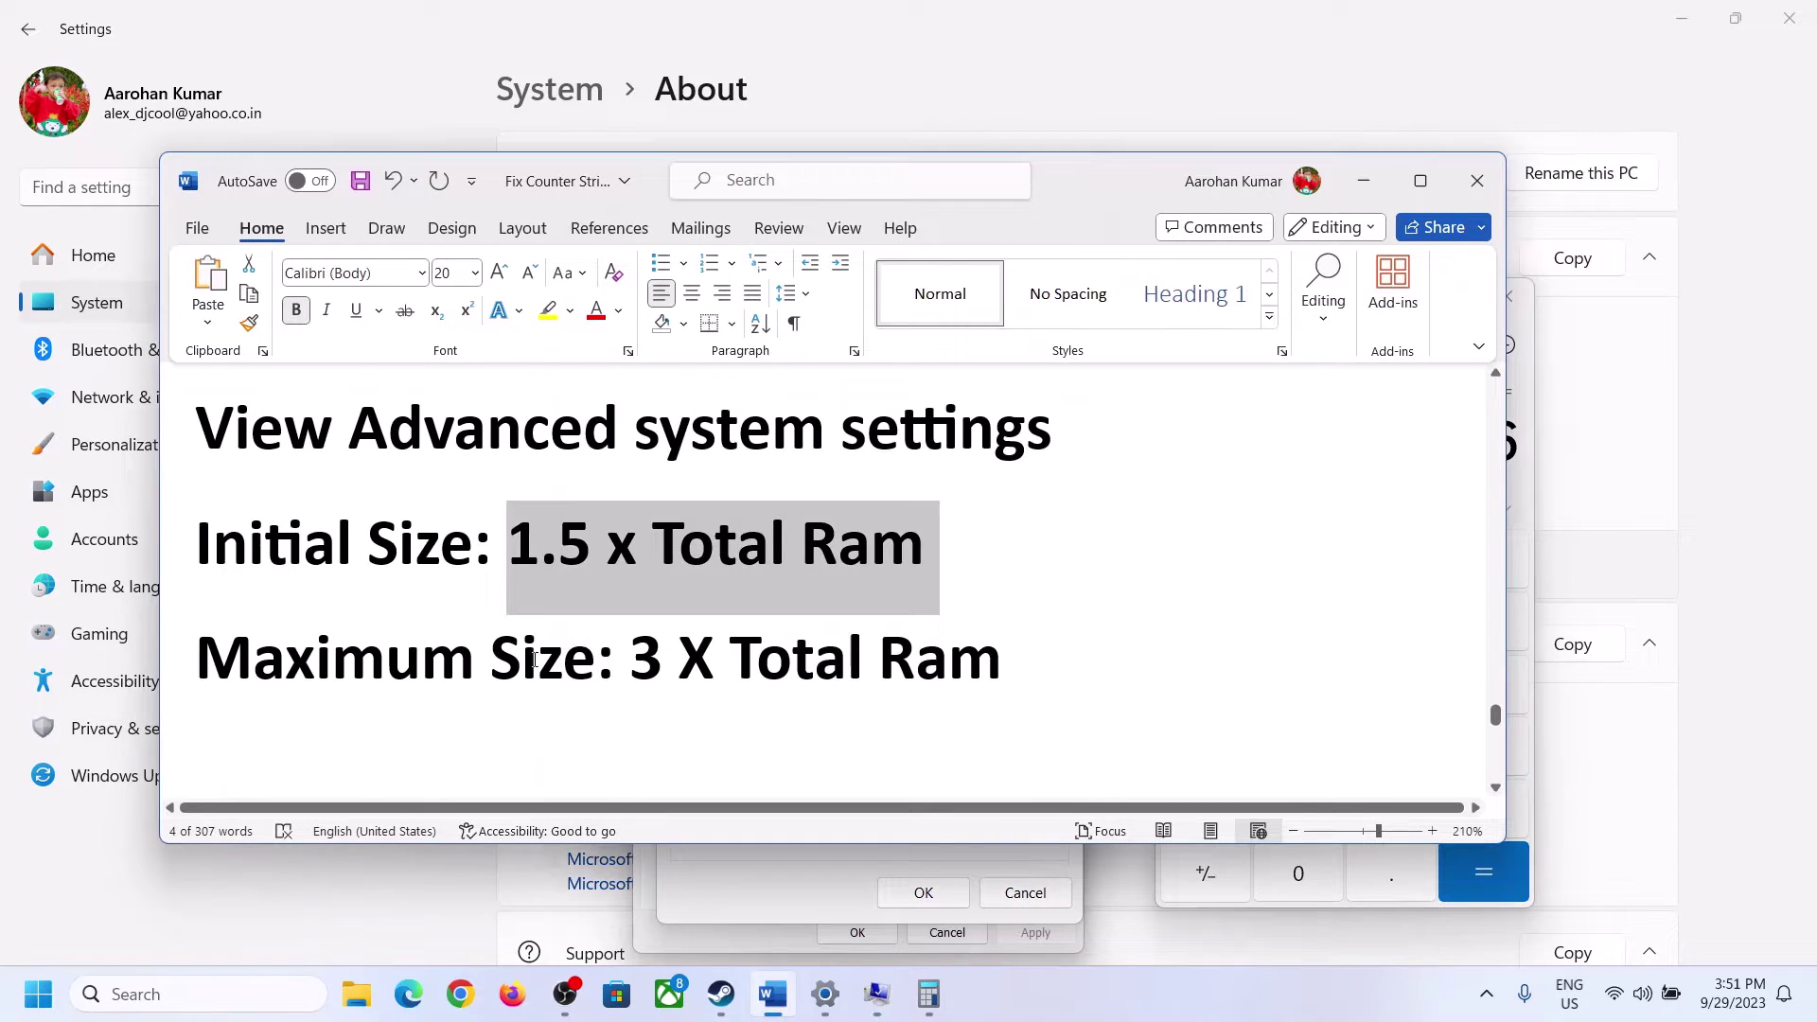
# Check the maximum size formula in the Word notes and clear the previous calculation in Calculator
pyautogui.click(521, 667)
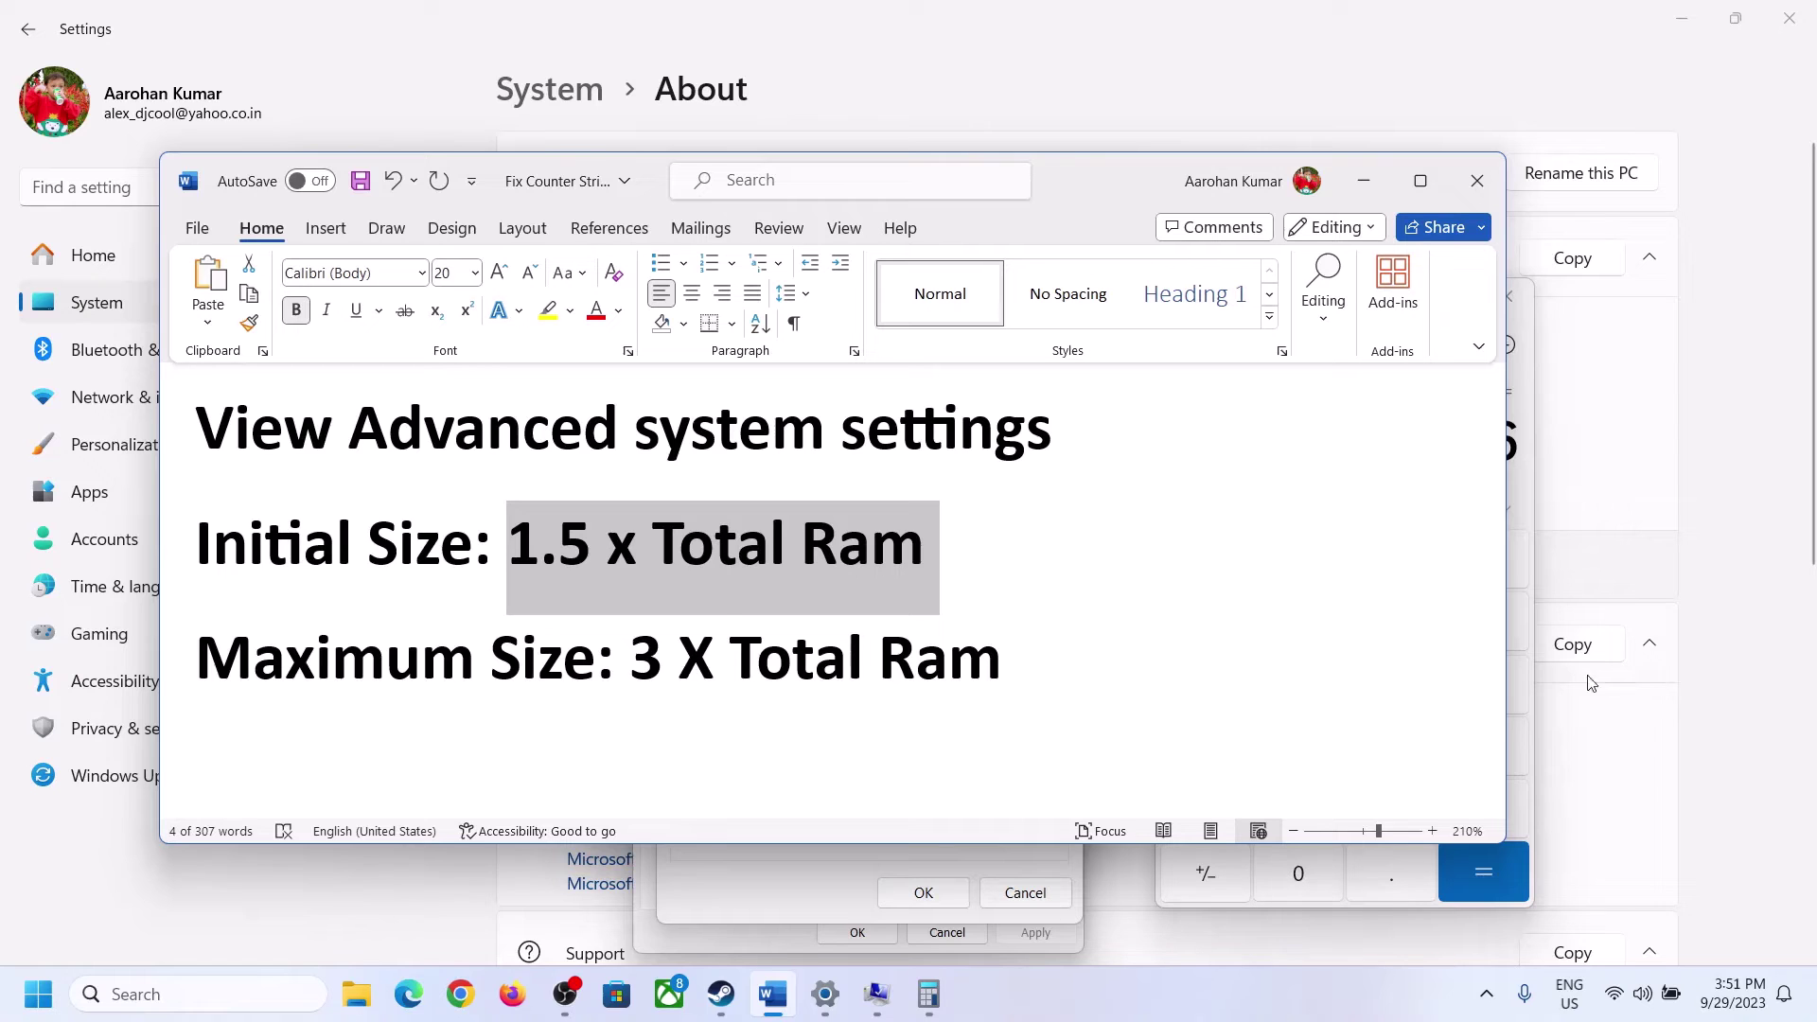
pyautogui.click(1525, 492)
pyautogui.click(1408, 556)
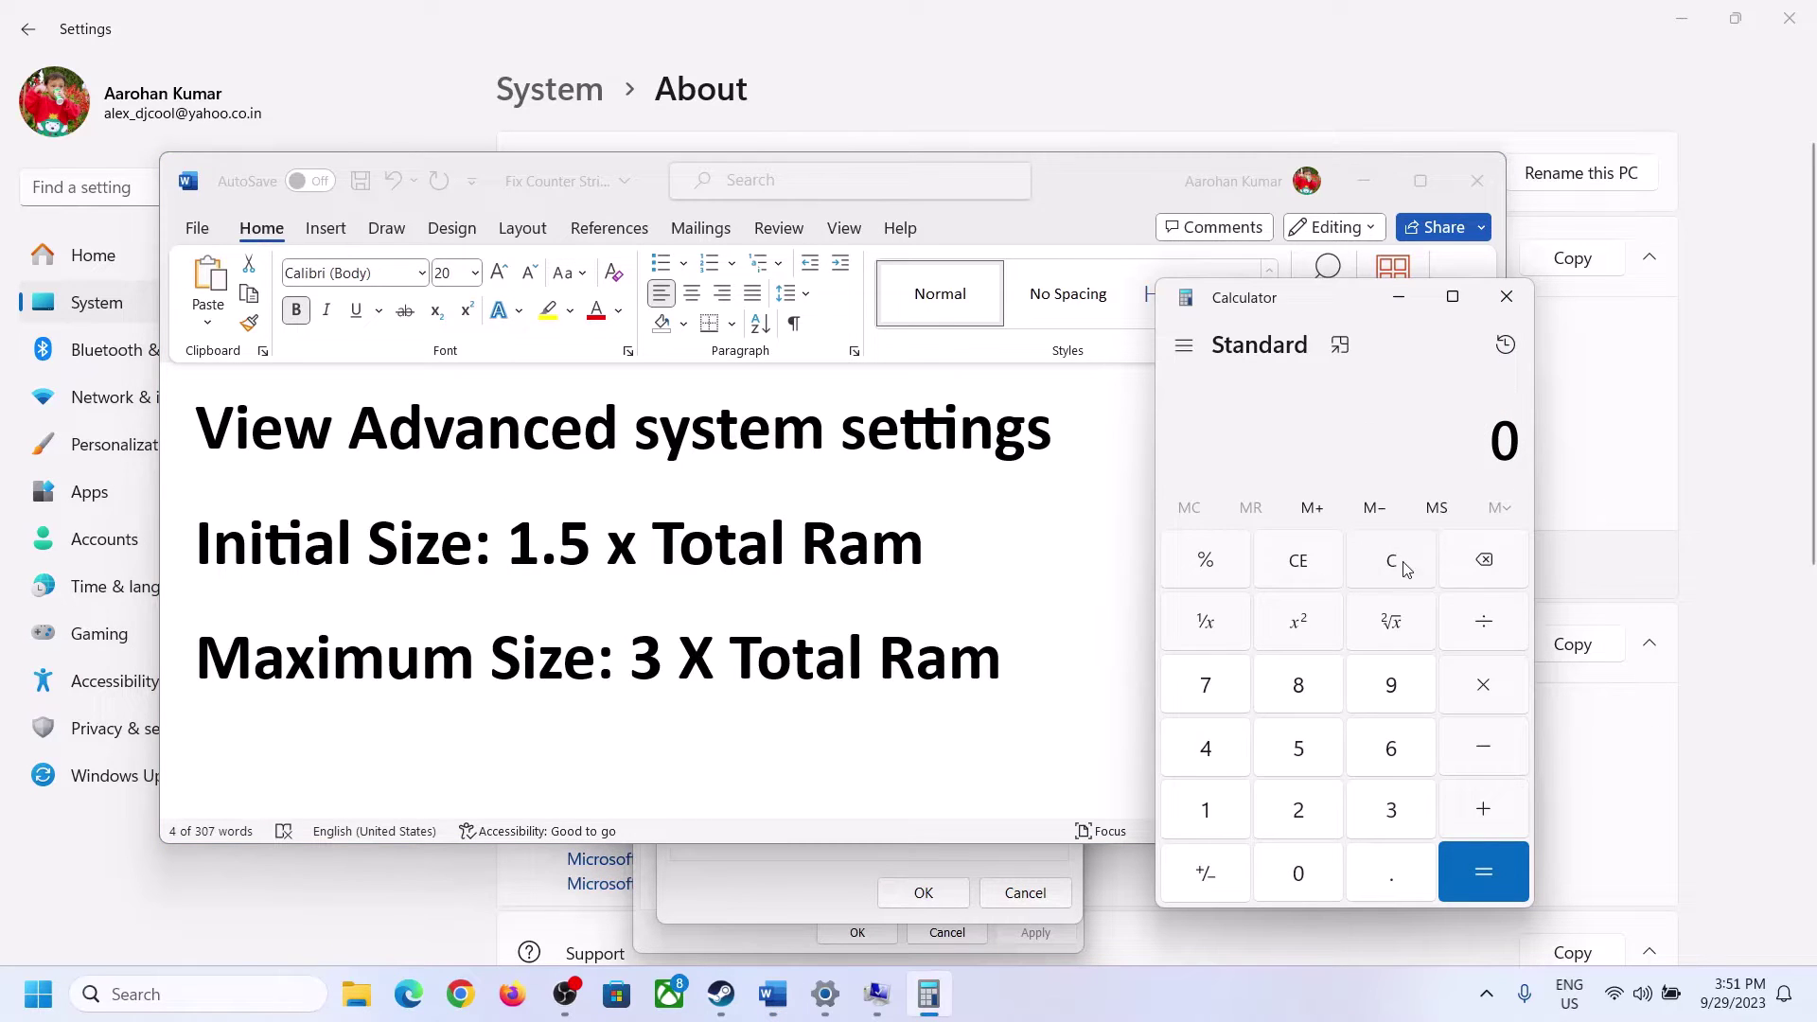
# Recheck the installed RAM in Settings and calculate 16 × 1024 again in Calculator
pyautogui.click(825, 993)
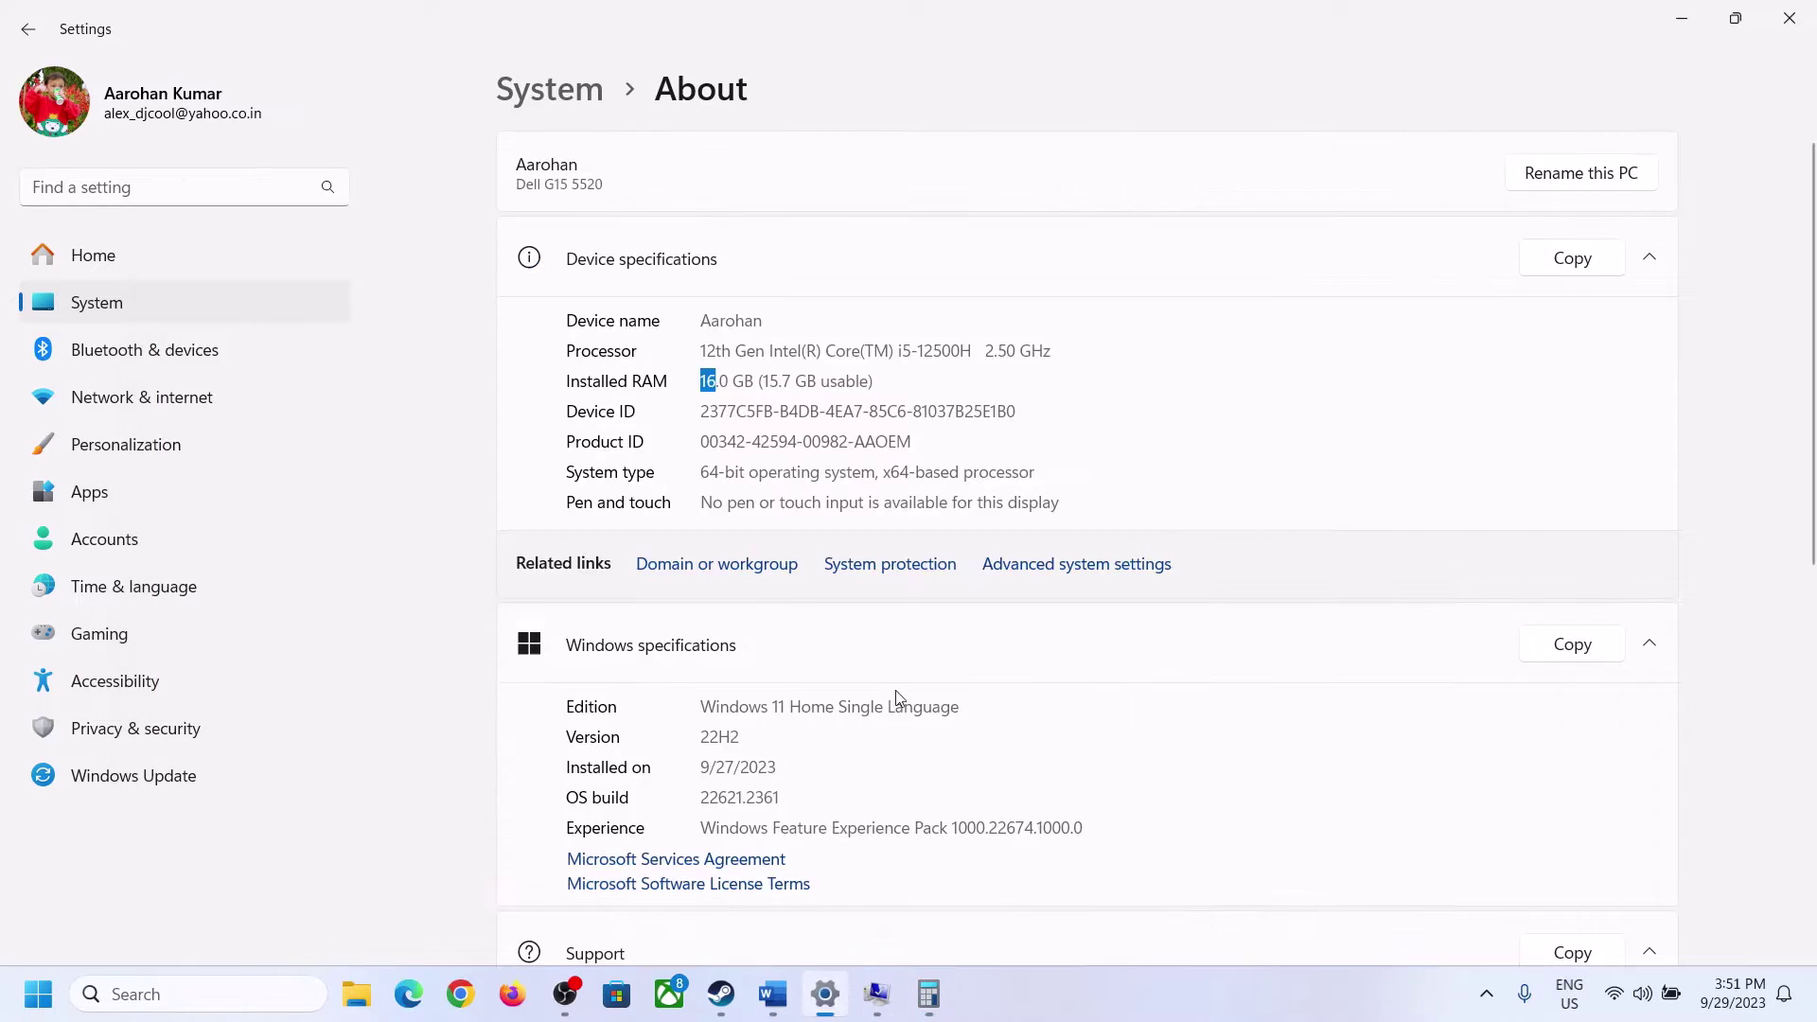
pyautogui.click(928, 994)
pyautogui.click(1225, 807)
pyautogui.click(1383, 749)
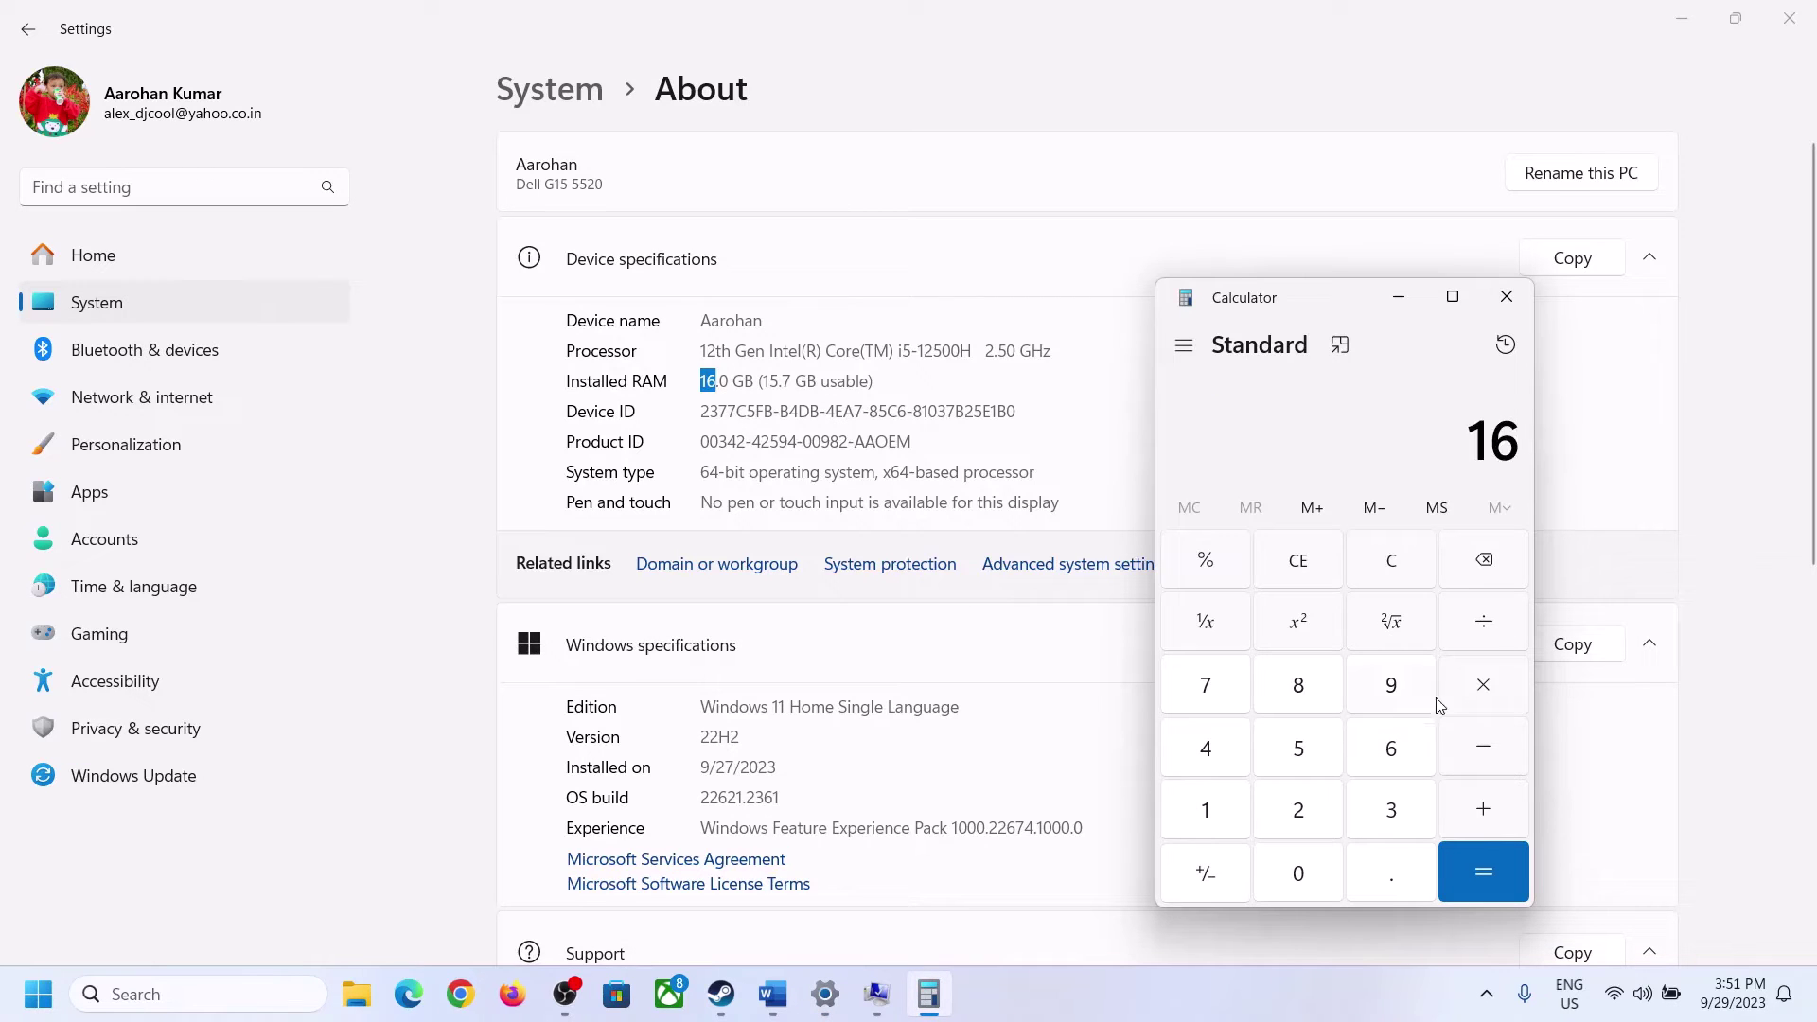
pyautogui.click(1476, 687)
pyautogui.click(1220, 800)
pyautogui.click(1288, 867)
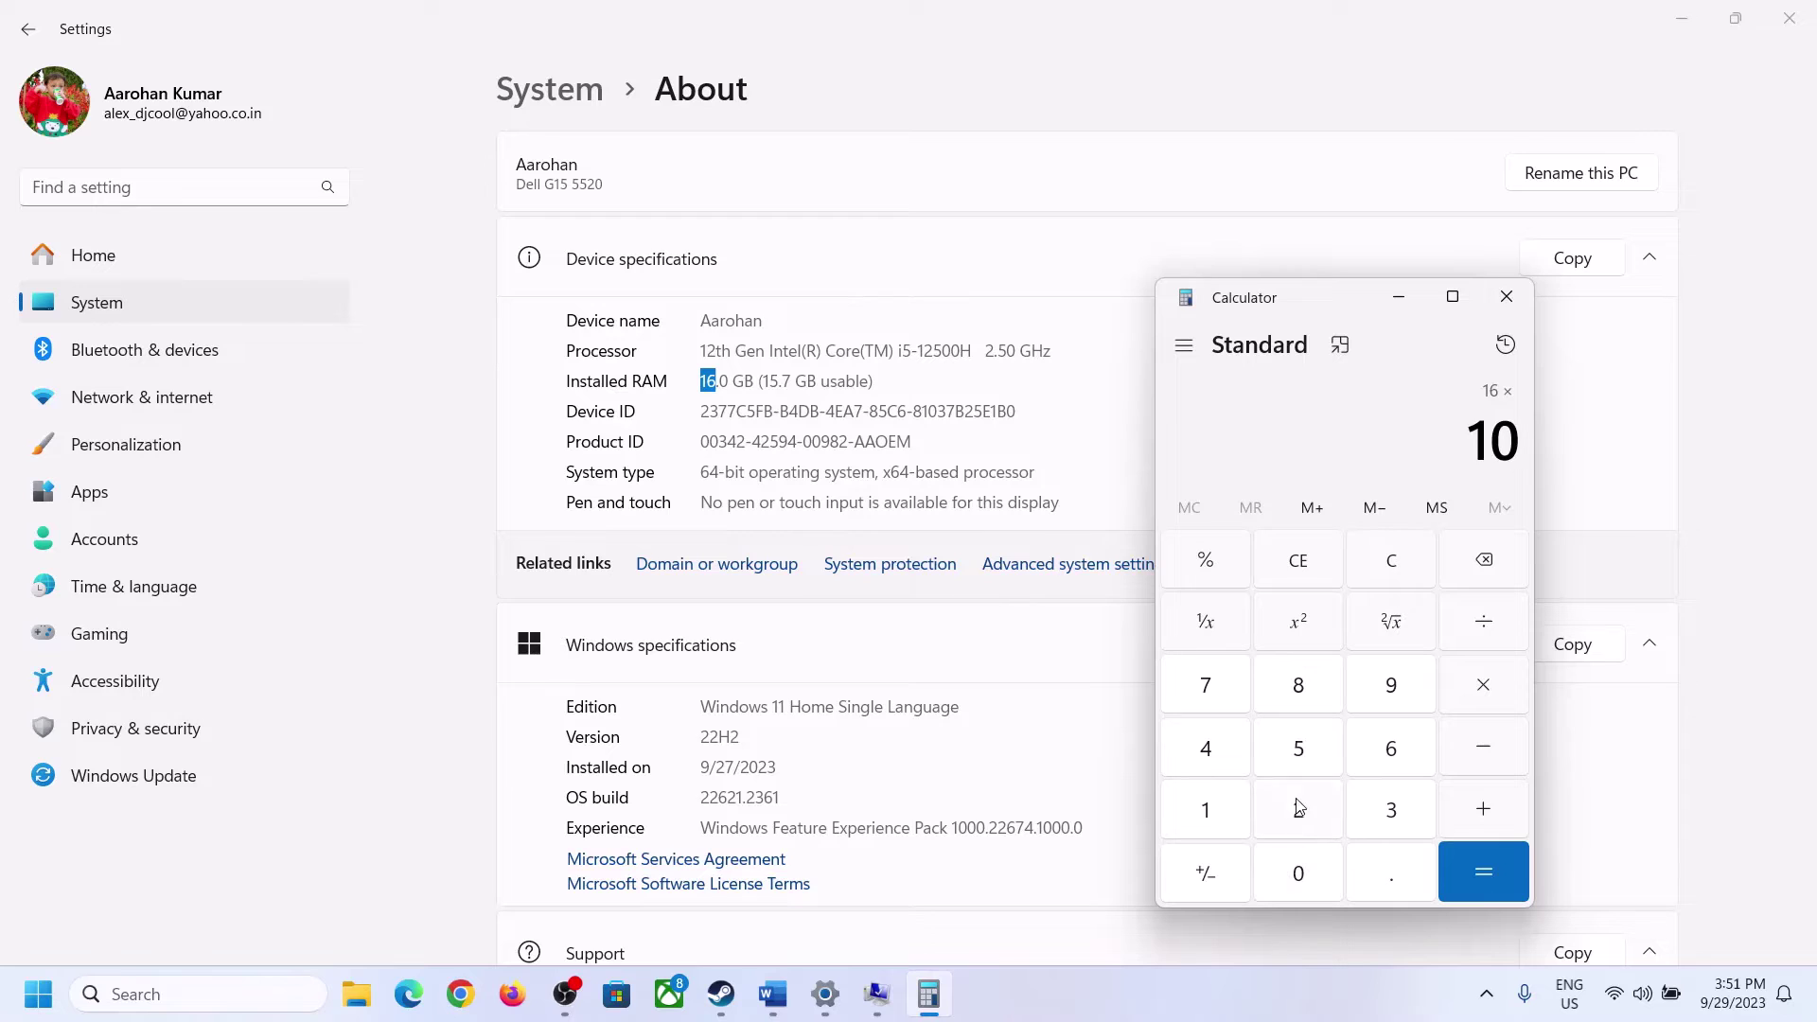
pyautogui.click(1298, 806)
pyautogui.click(1207, 748)
pyautogui.click(1468, 884)
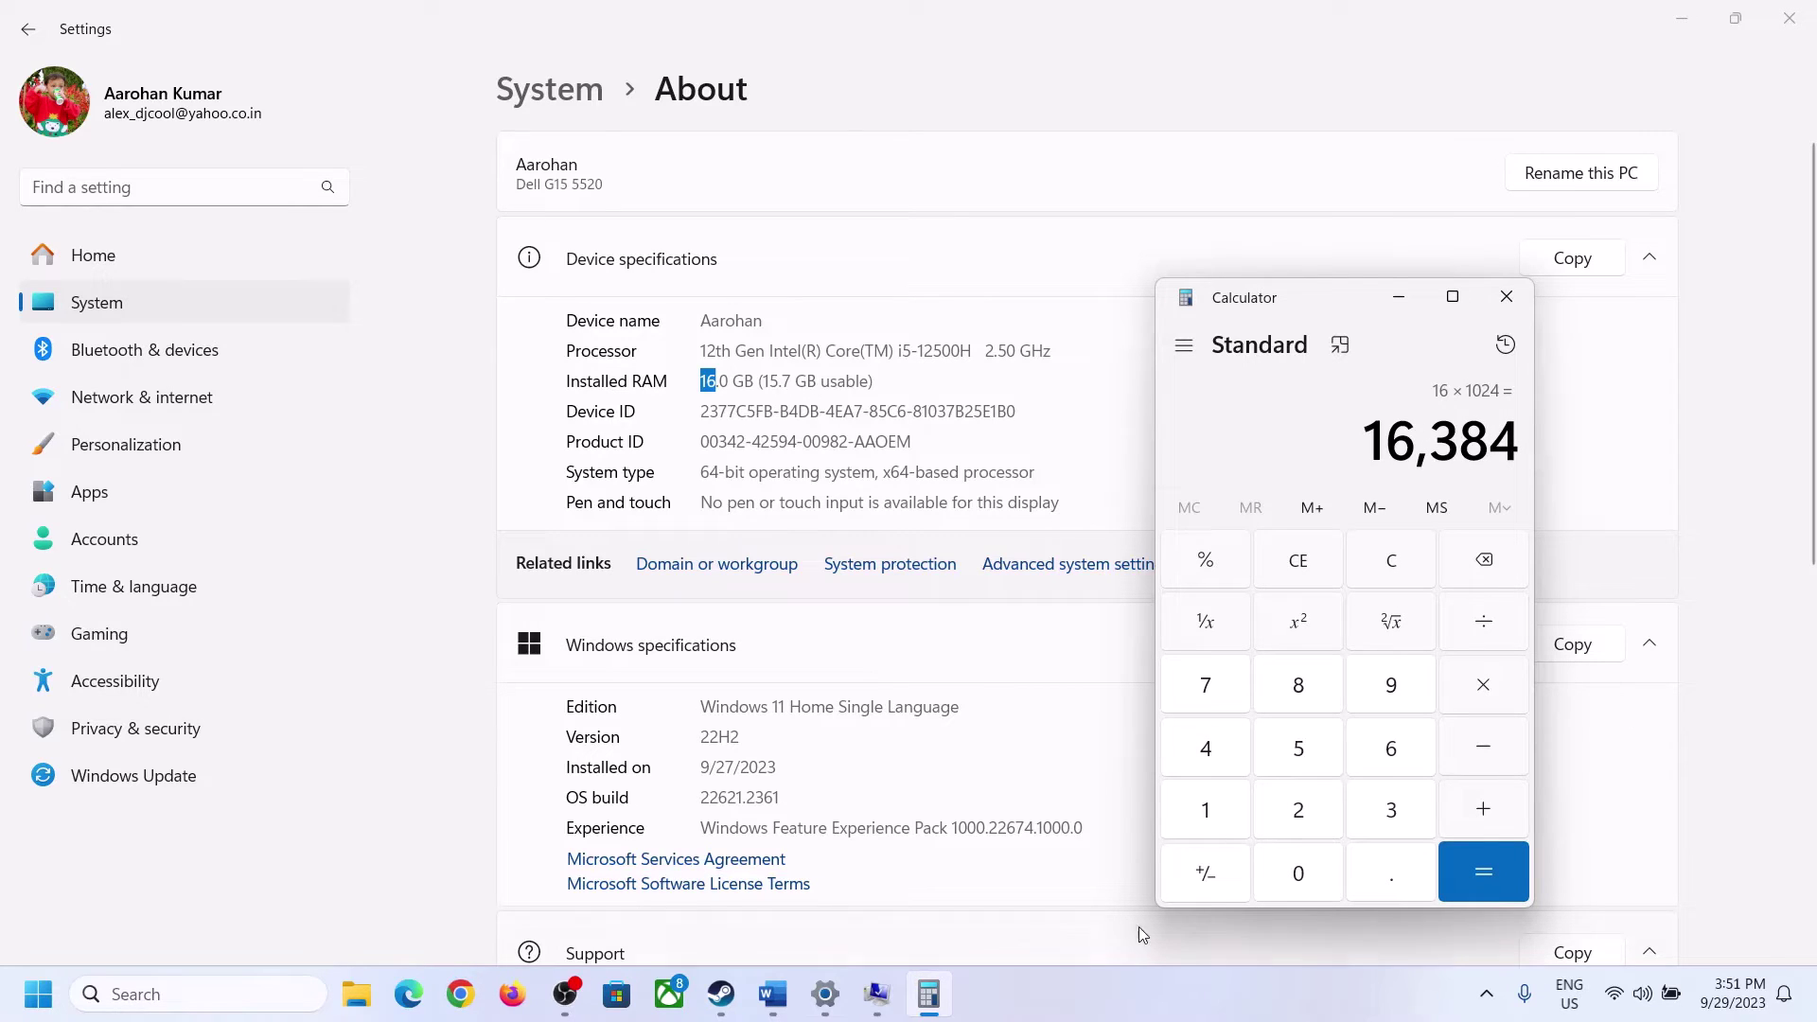
# Consult the maximum size formula in the Word notes and multiply the RAM figure in MB by 3 in Calculator
pyautogui.click(773, 994)
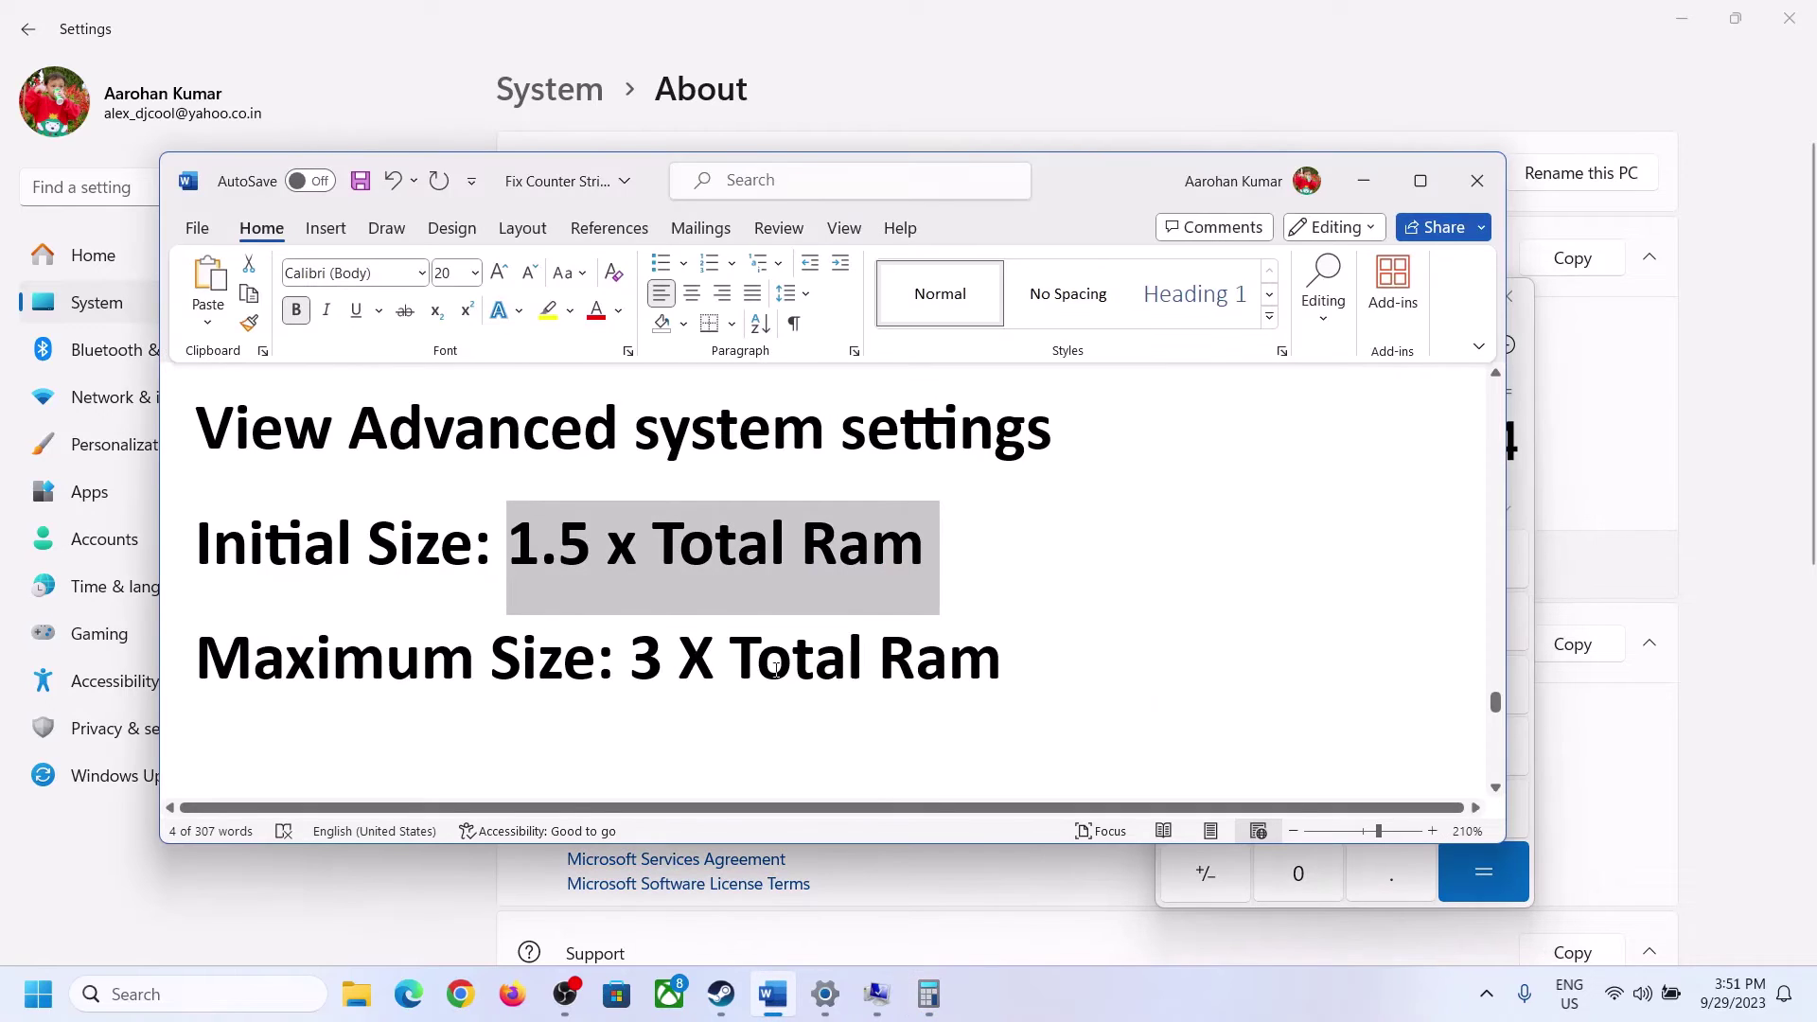
pyautogui.click(928, 994)
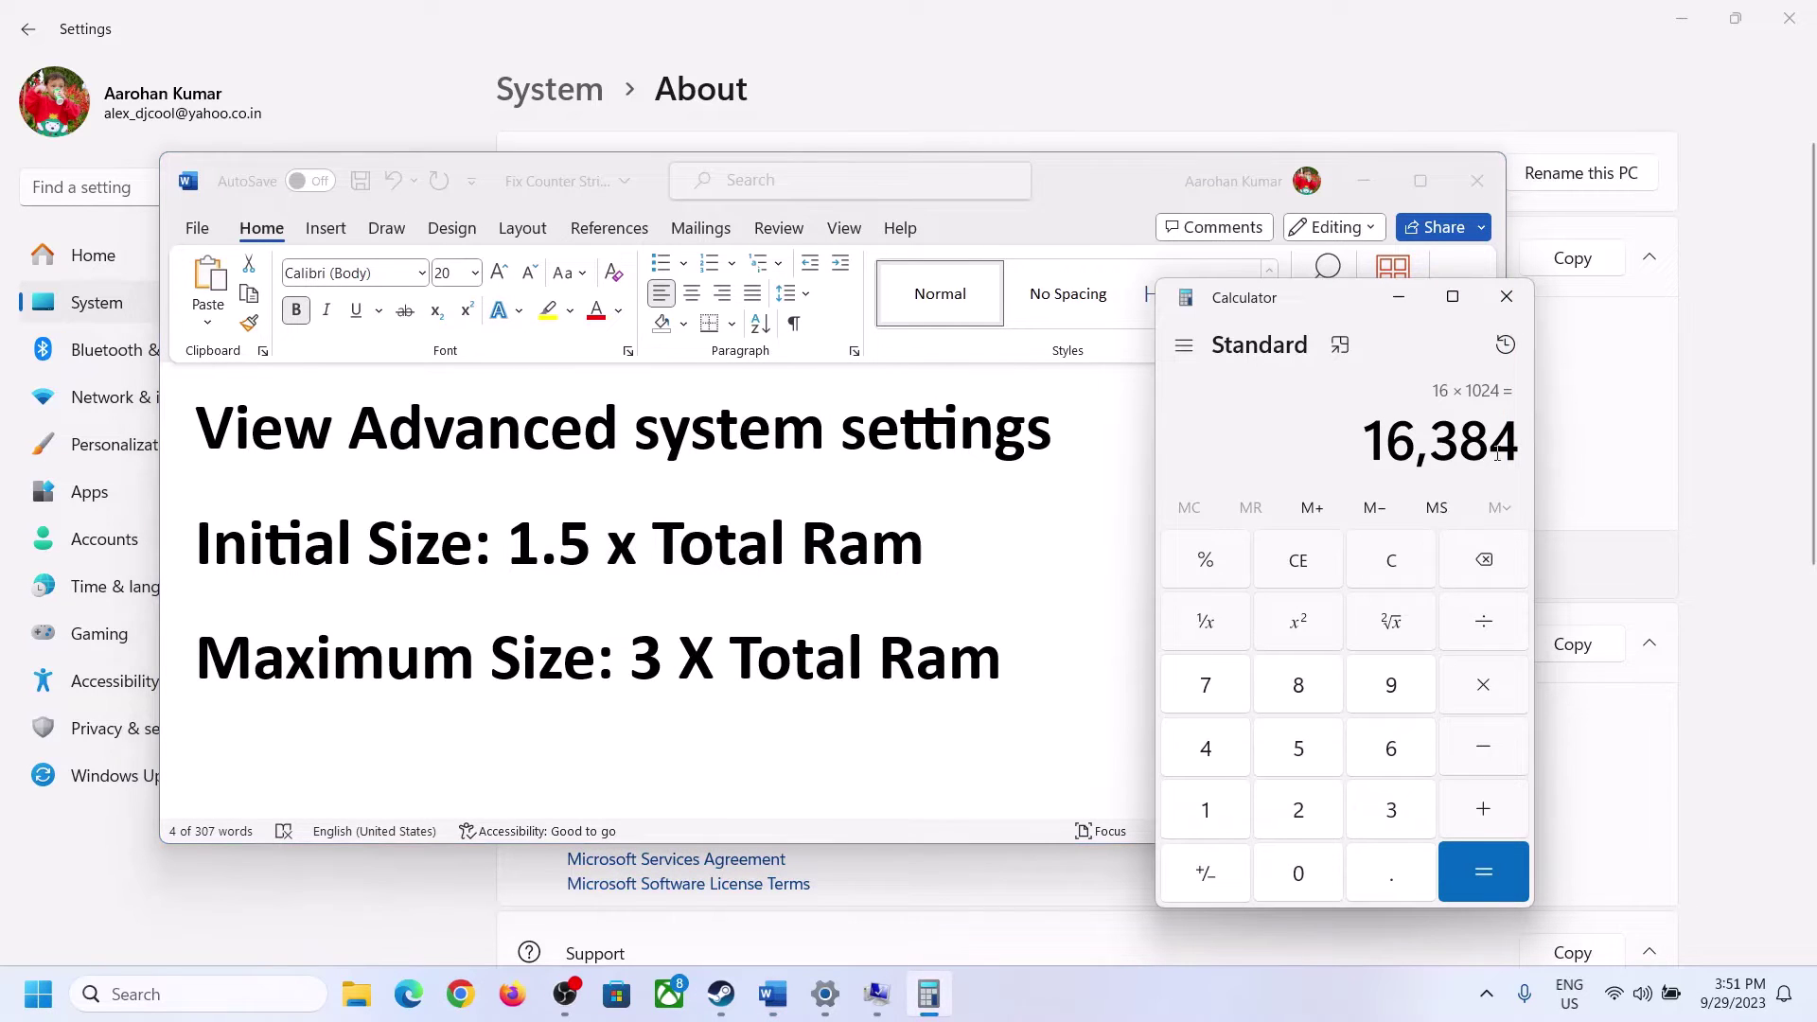
pyautogui.click(1482, 687)
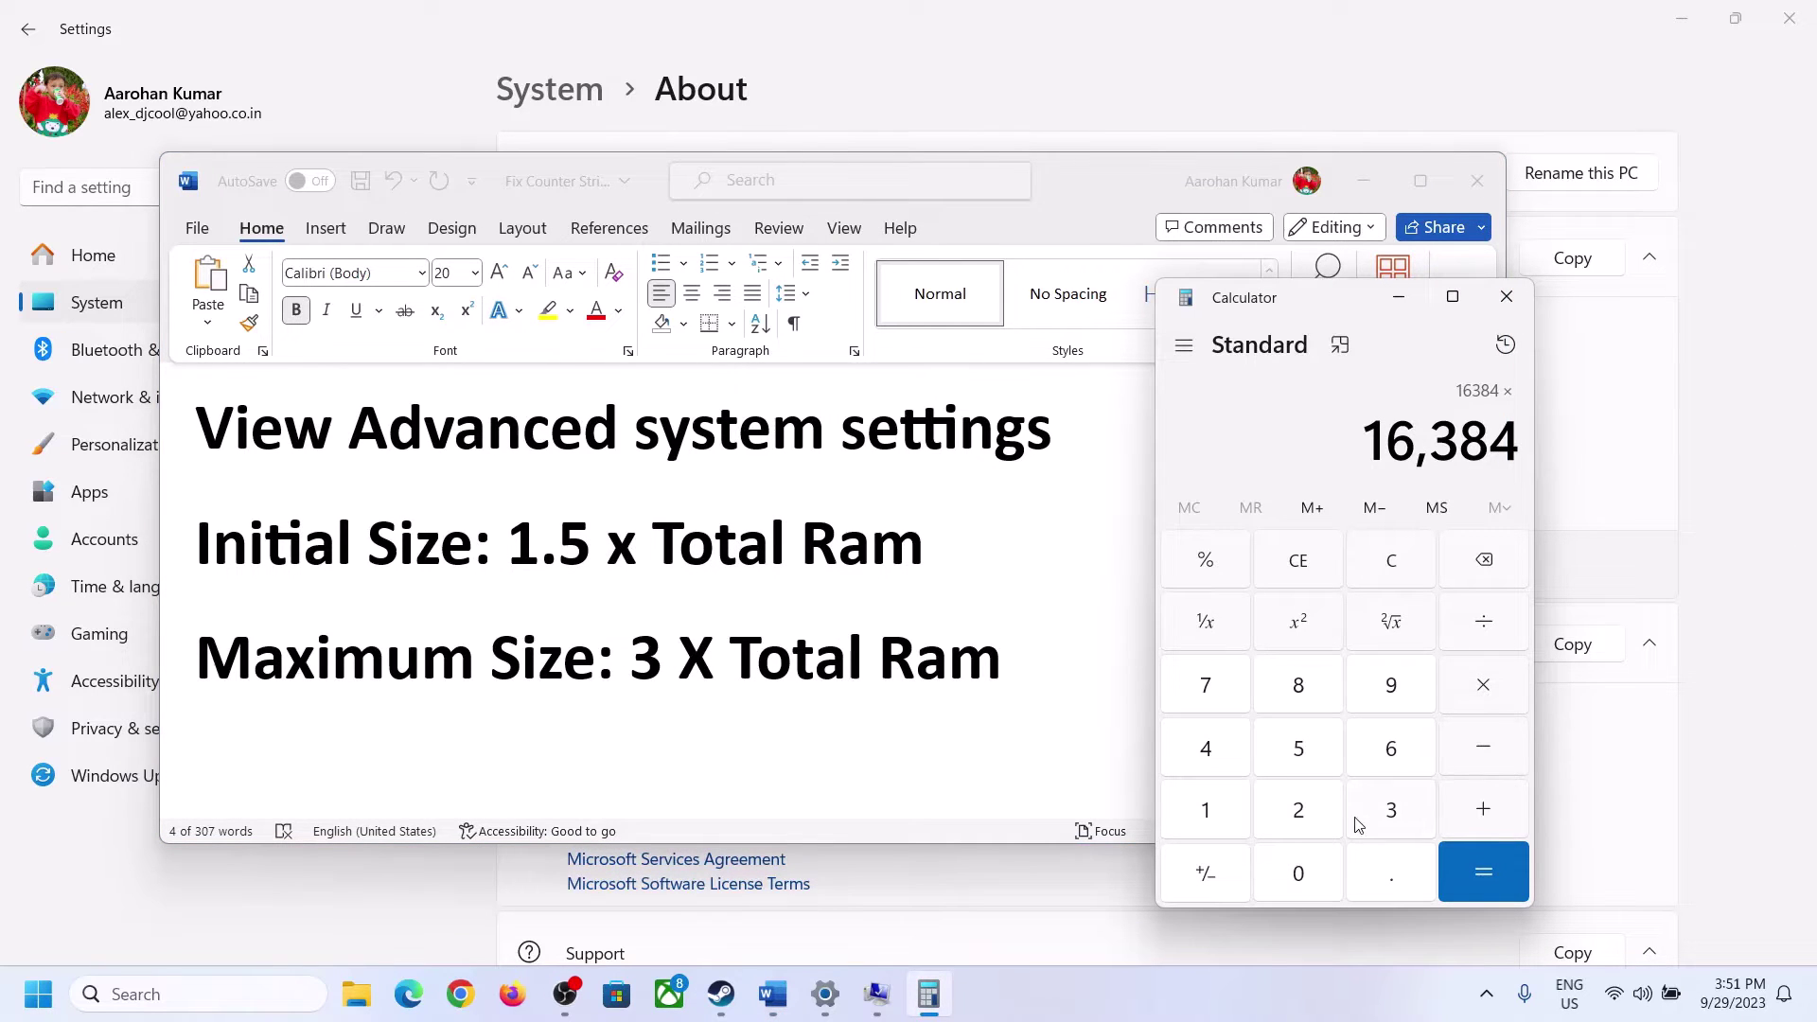
pyautogui.click(1389, 810)
pyautogui.click(1509, 875)
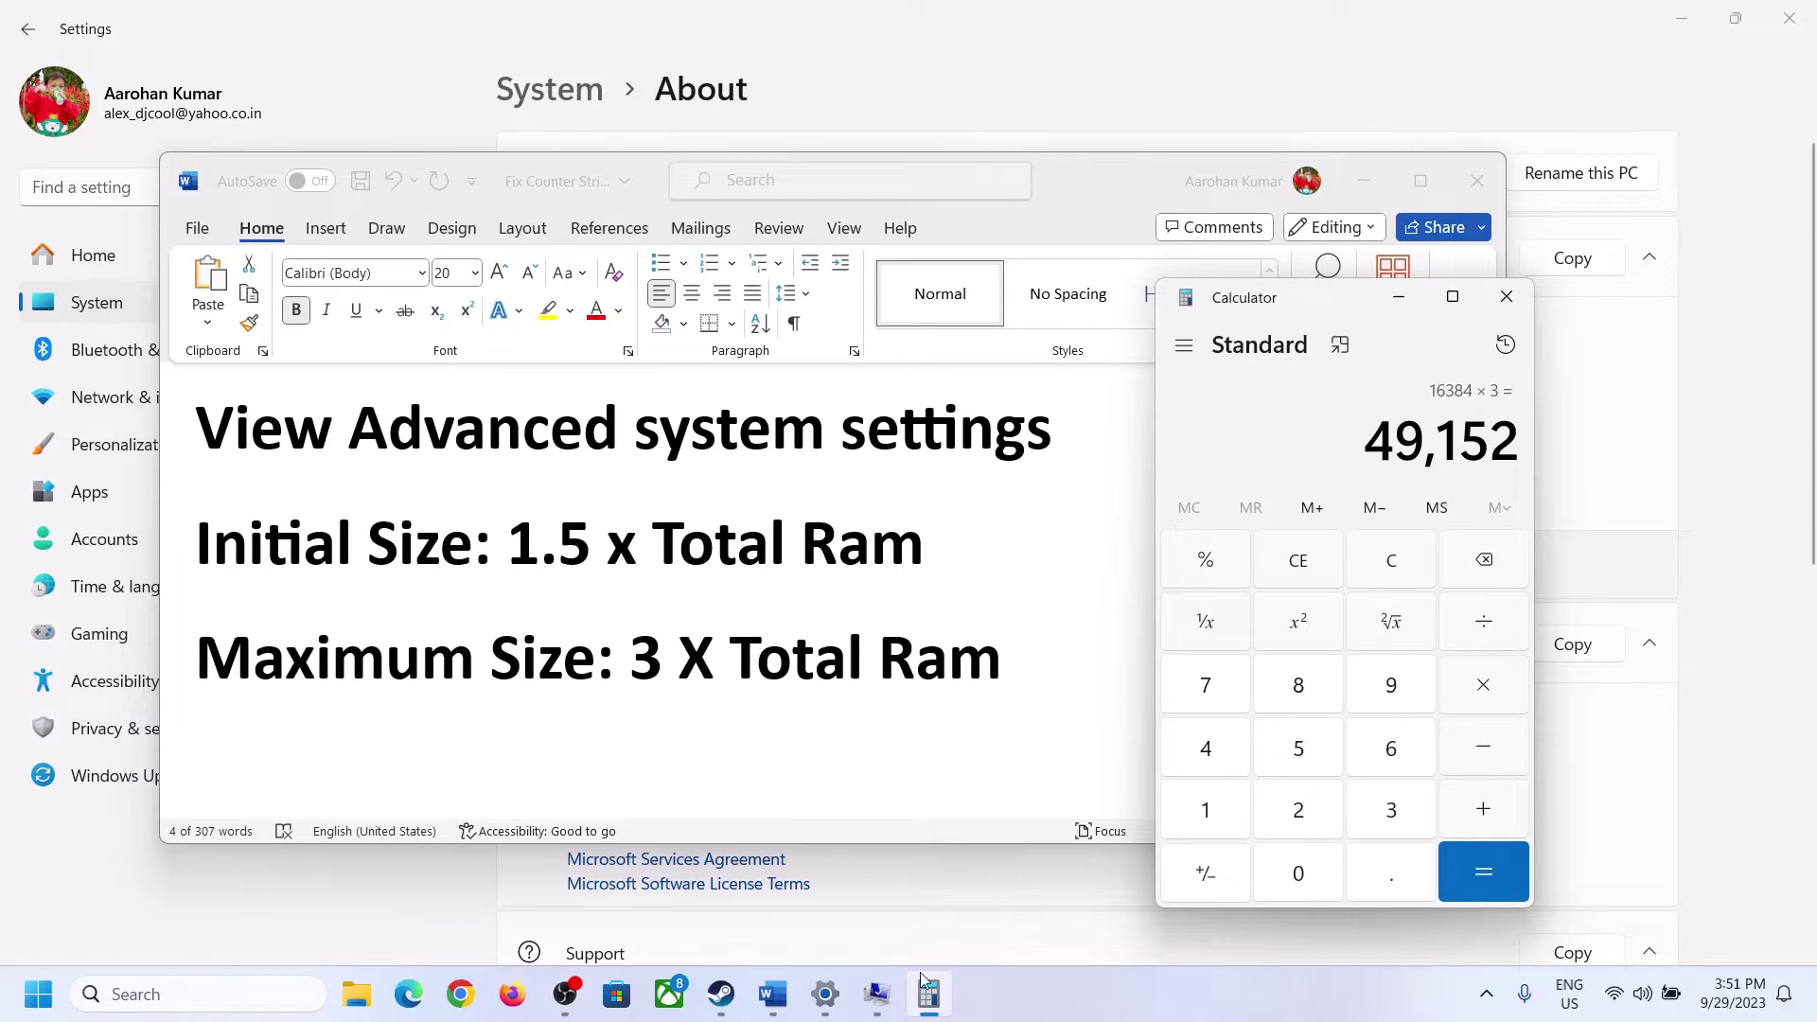
# Enter 49152 MB as the maximum size for drive C:, set the custom paging file and accept the restart notice
pyautogui.click(876, 994)
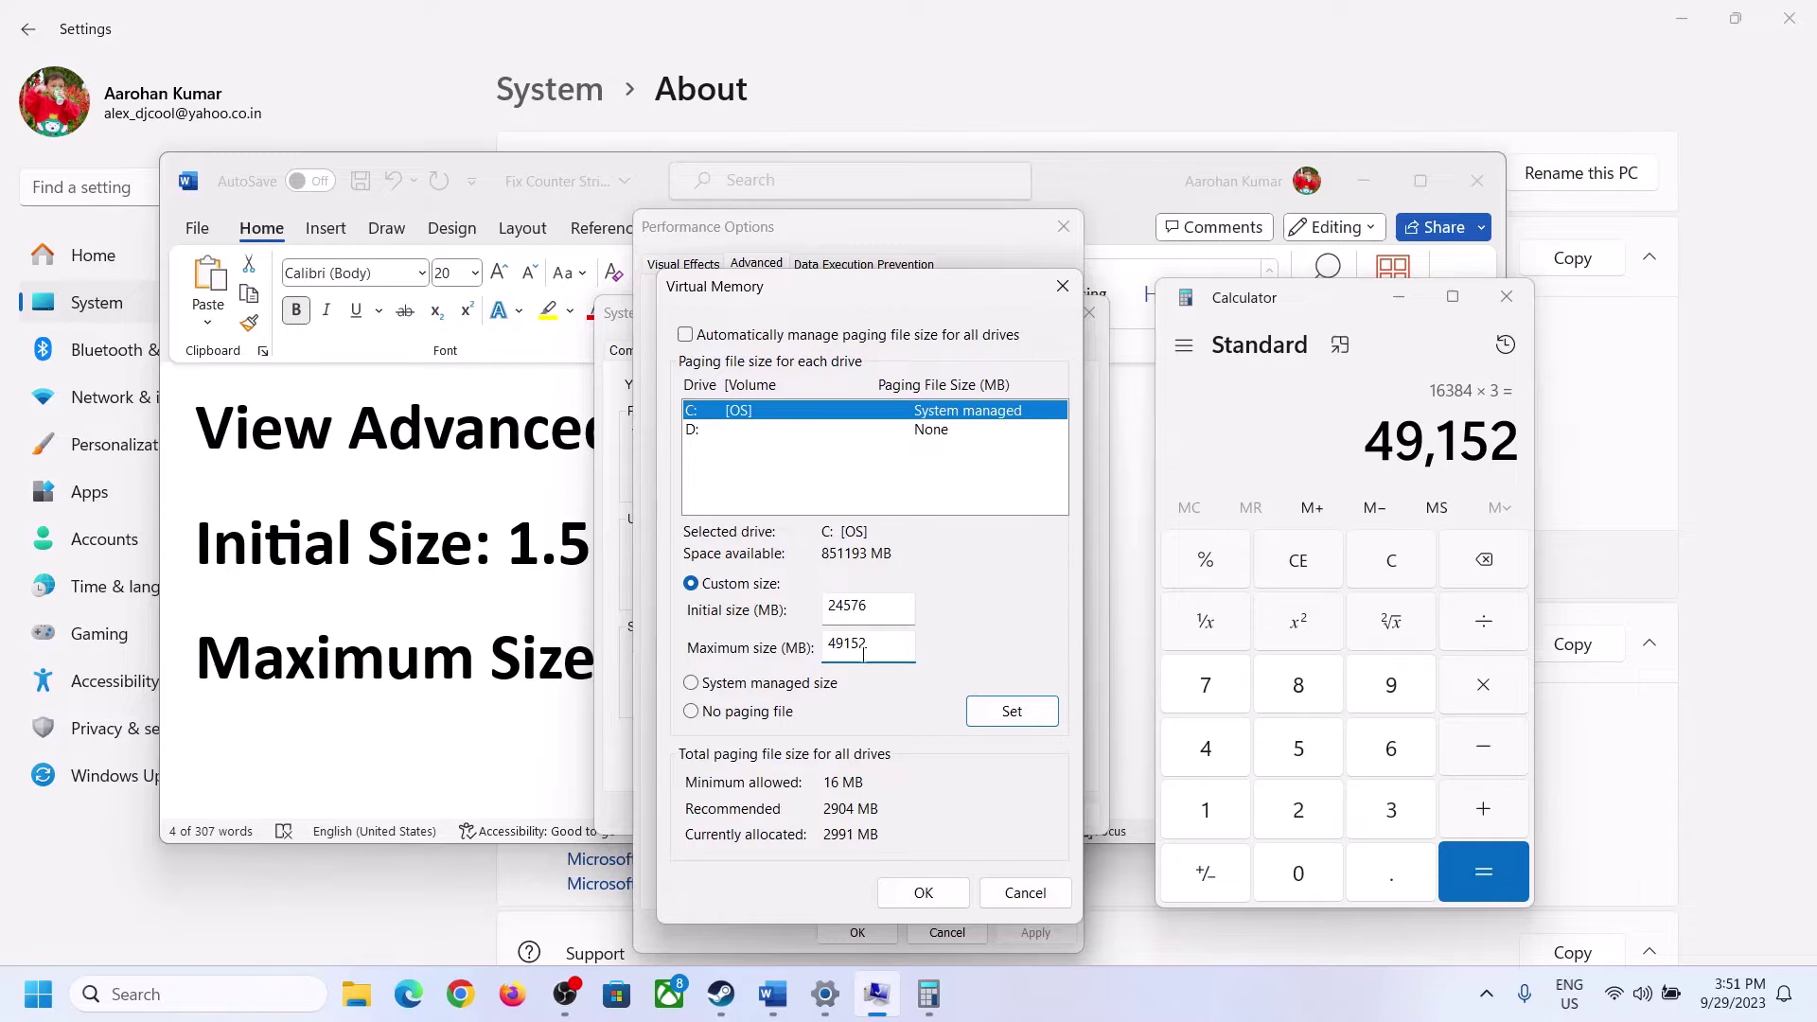
pyautogui.click(1012, 718)
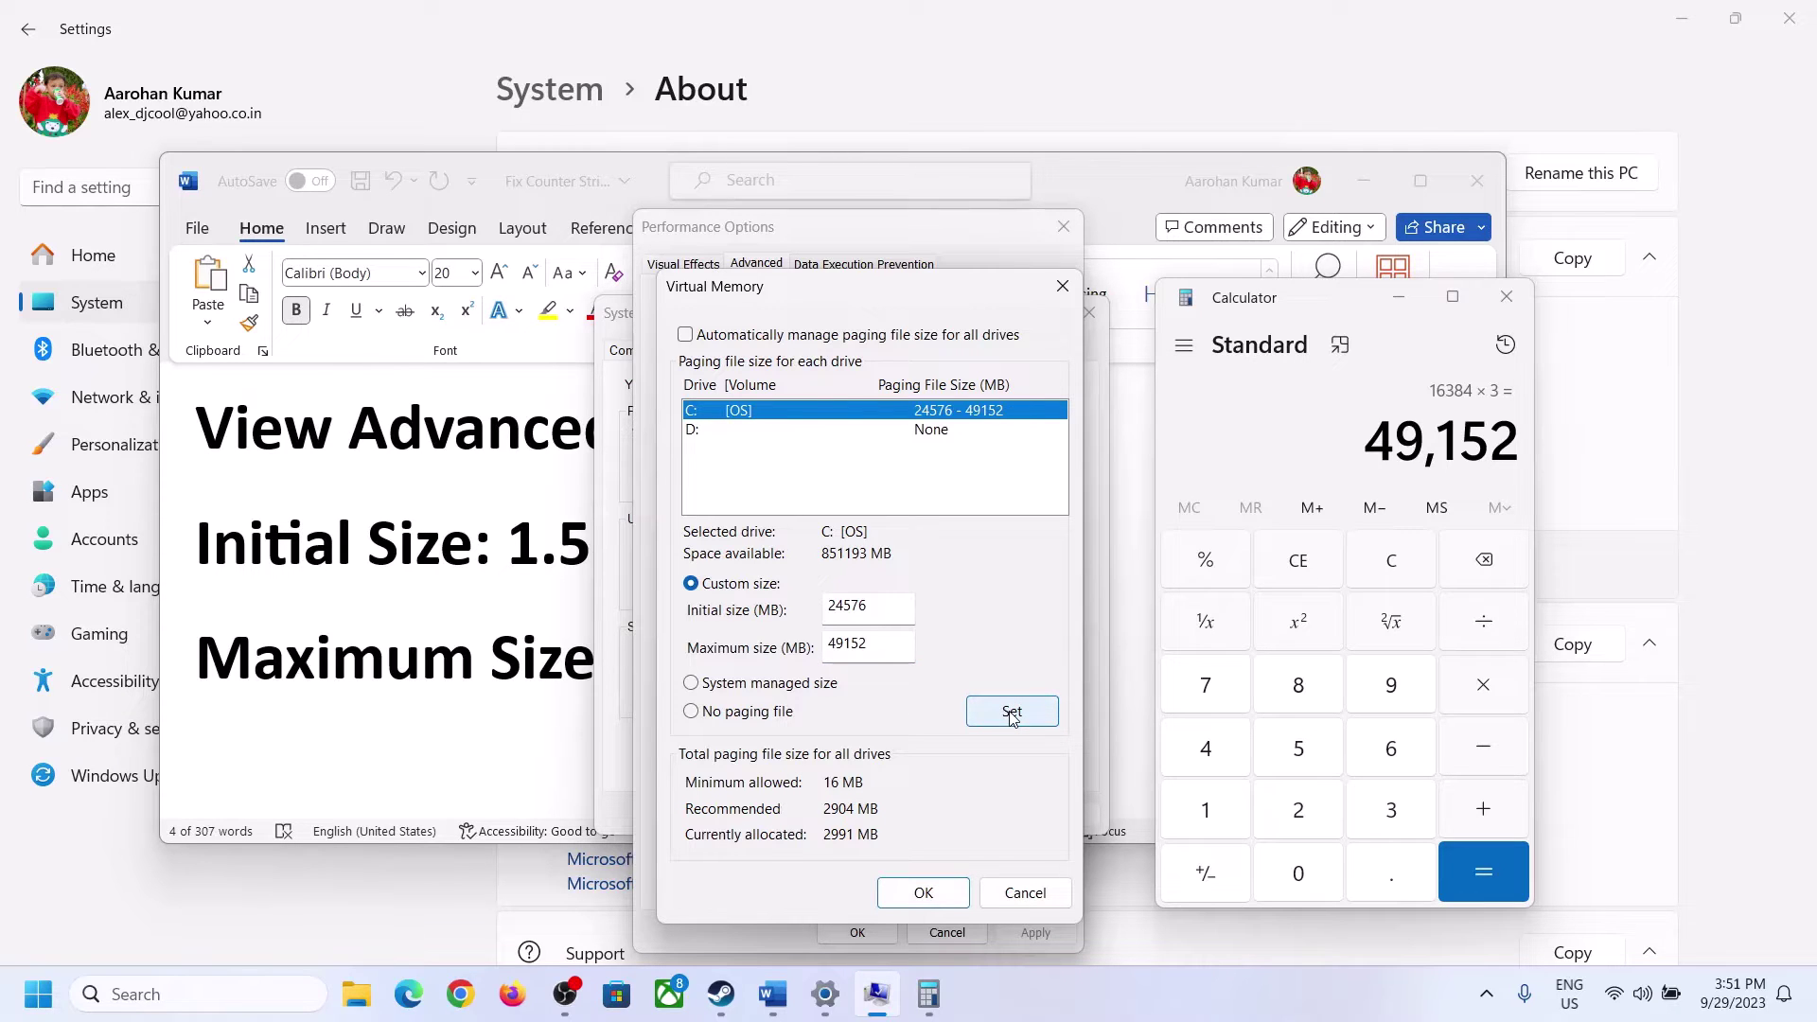
pyautogui.click(927, 893)
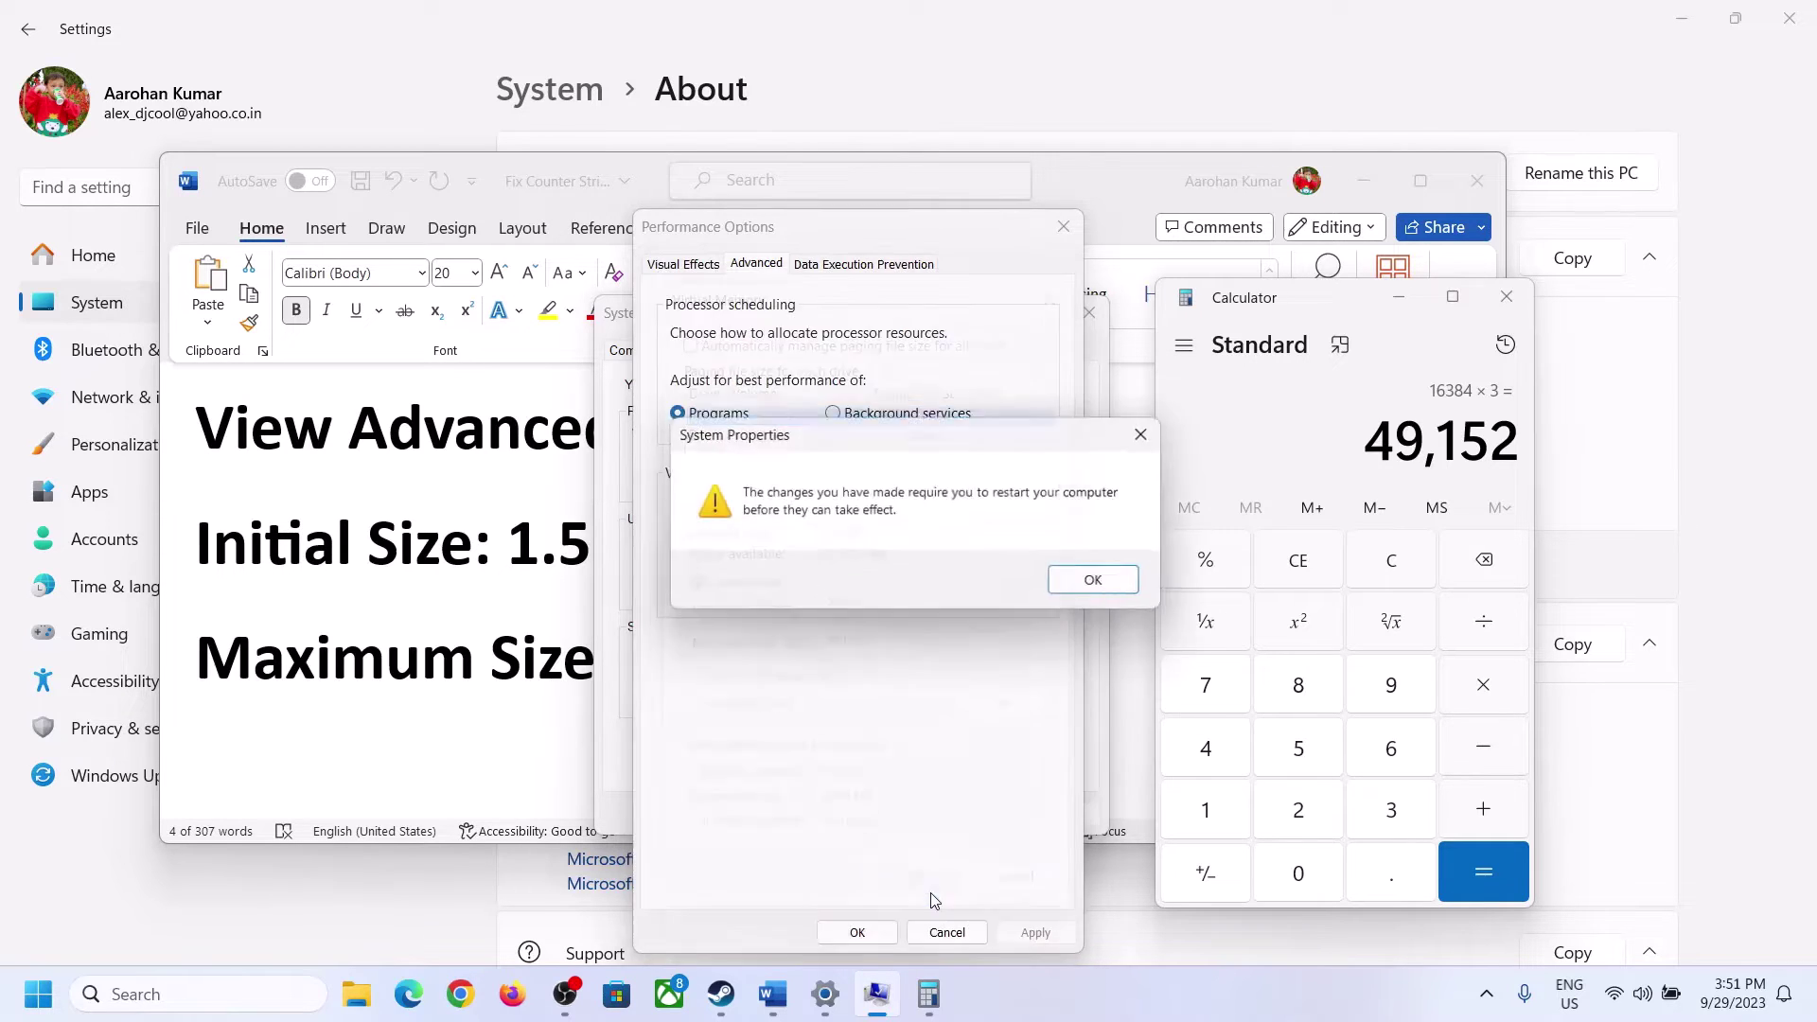
pyautogui.click(1098, 581)
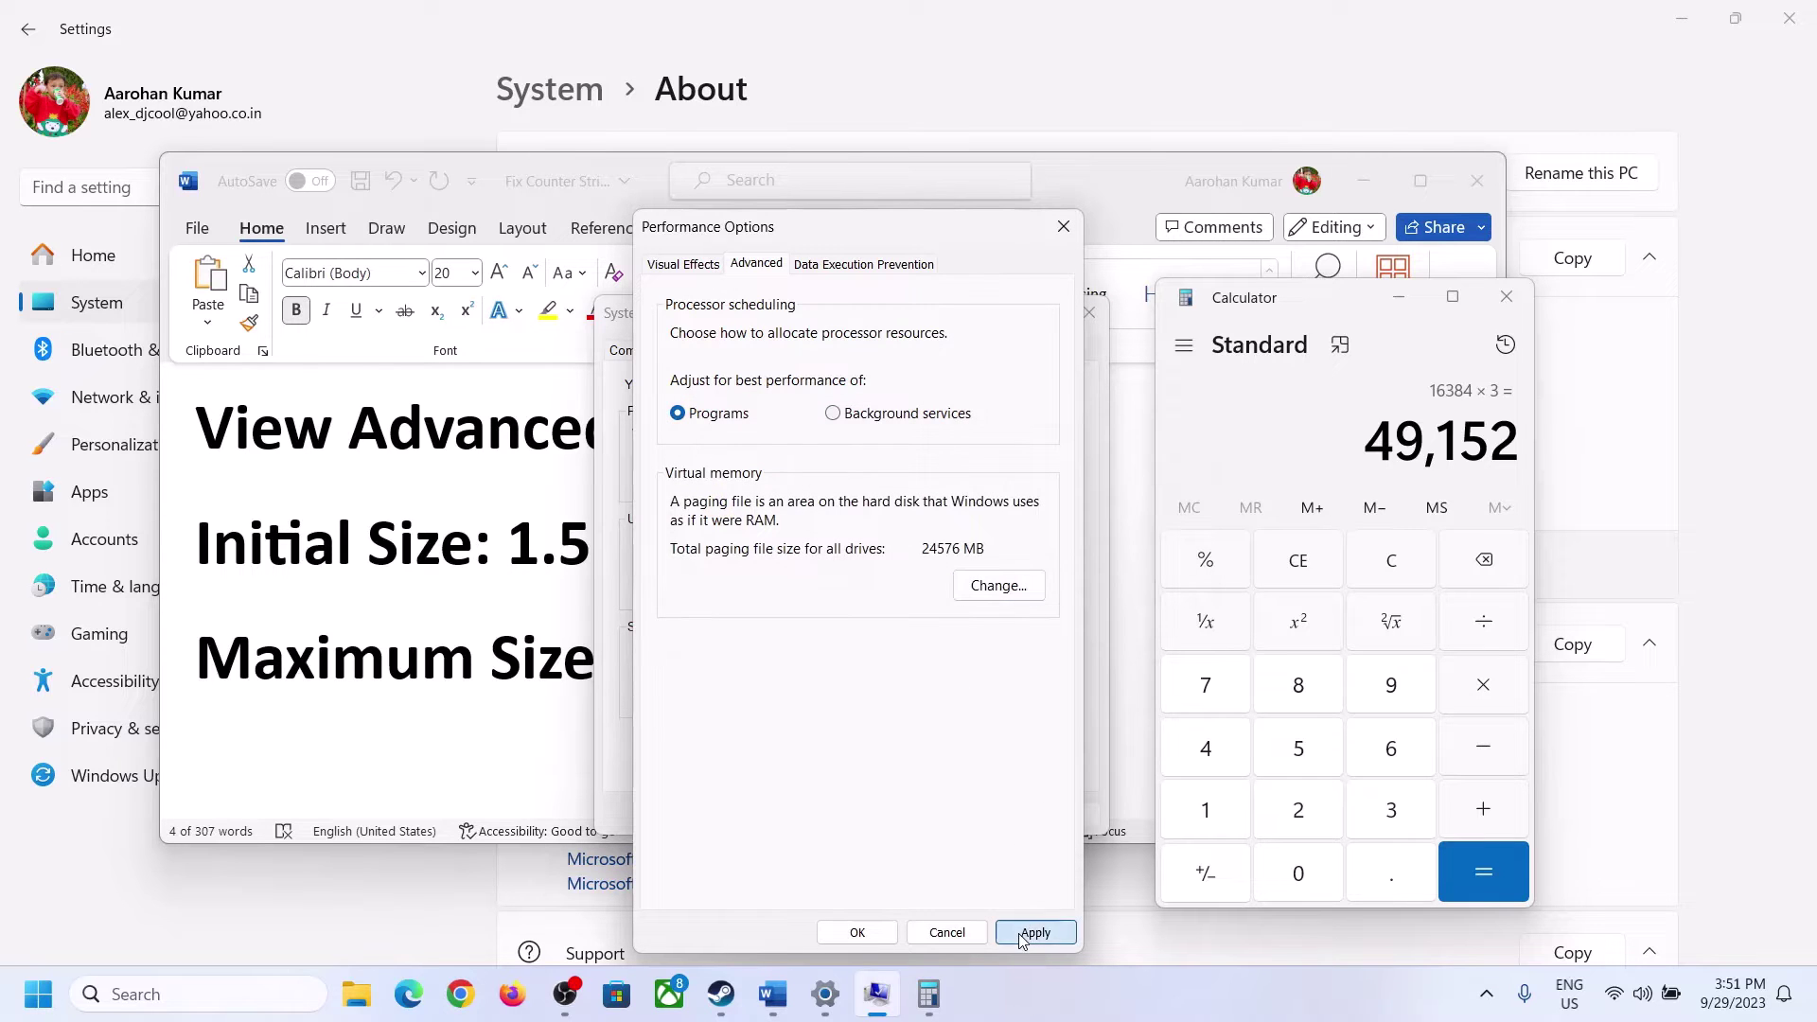
# Confirm the Performance Options and System Properties dialogs and dismiss the restart prompt without restarting
pyautogui.click(860, 933)
pyautogui.click(861, 812)
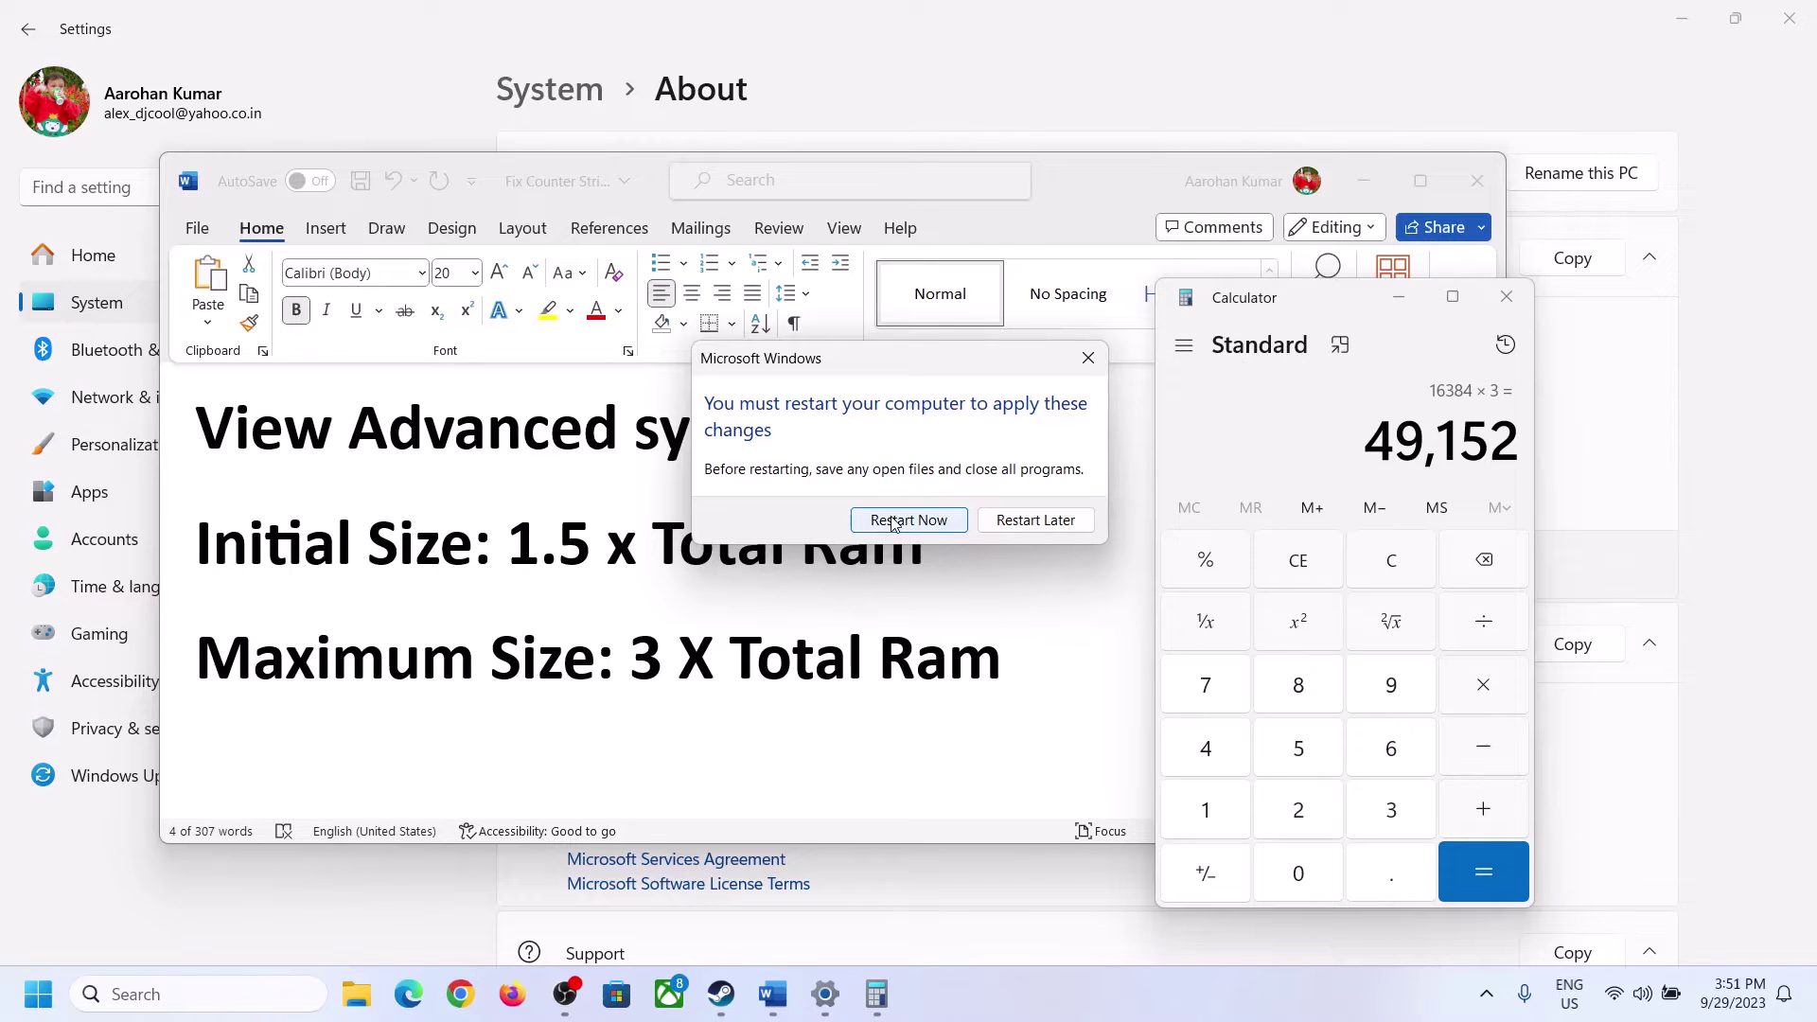
pyautogui.click(1087, 357)
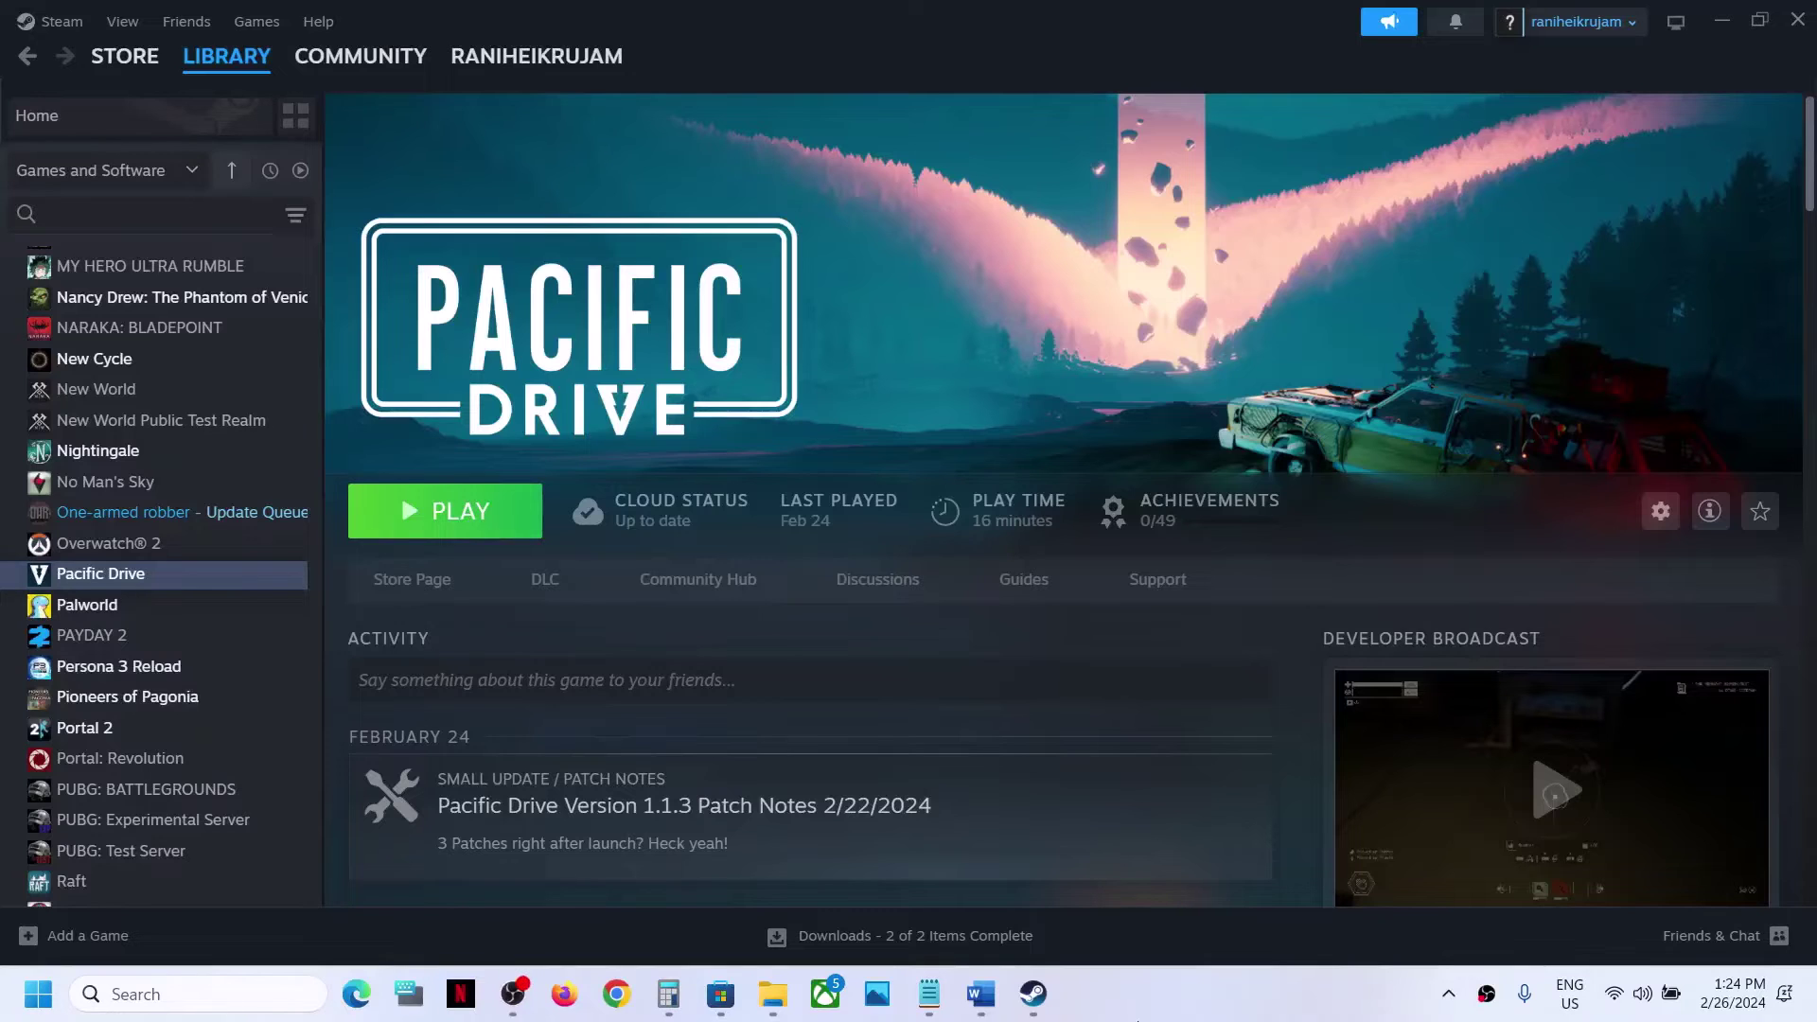
# Read Step 8 in the Word notes on renaming or deleting the save game files, highlighting the warning about losing progress
pyautogui.click(980, 994)
pyautogui.scroll(-10, 736, 645)
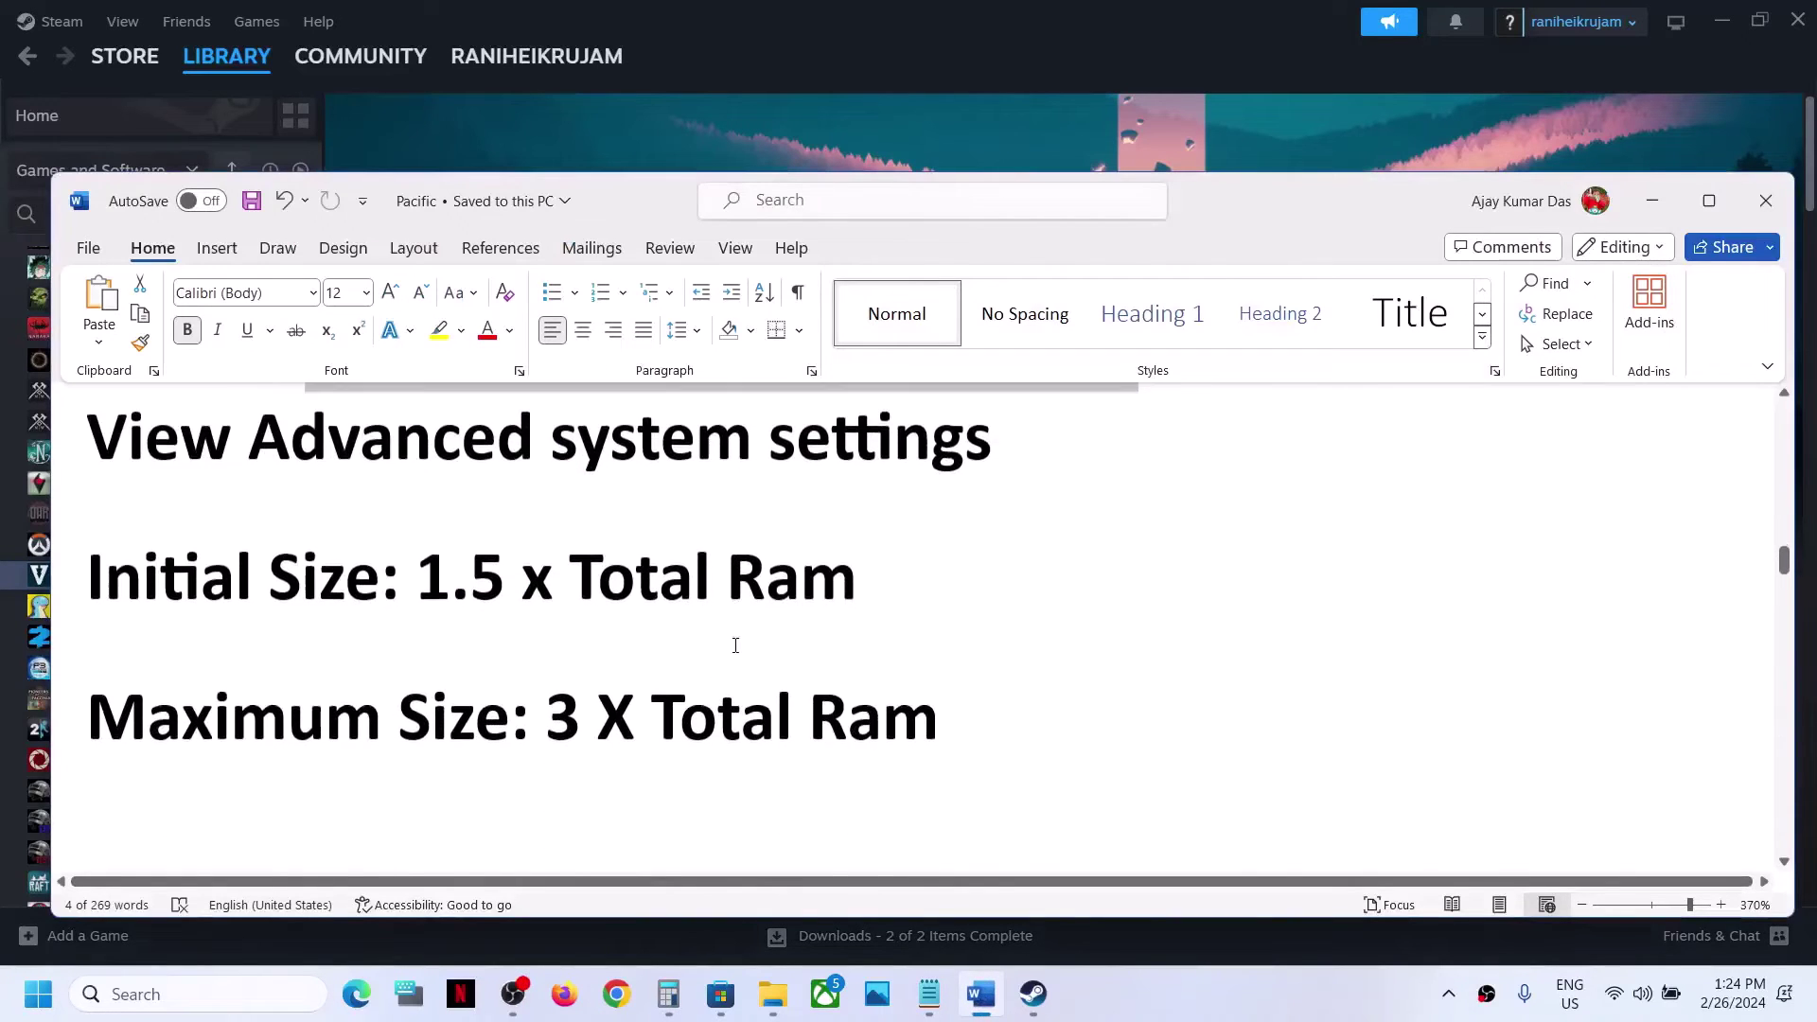
pyautogui.scroll(1, 735, 645)
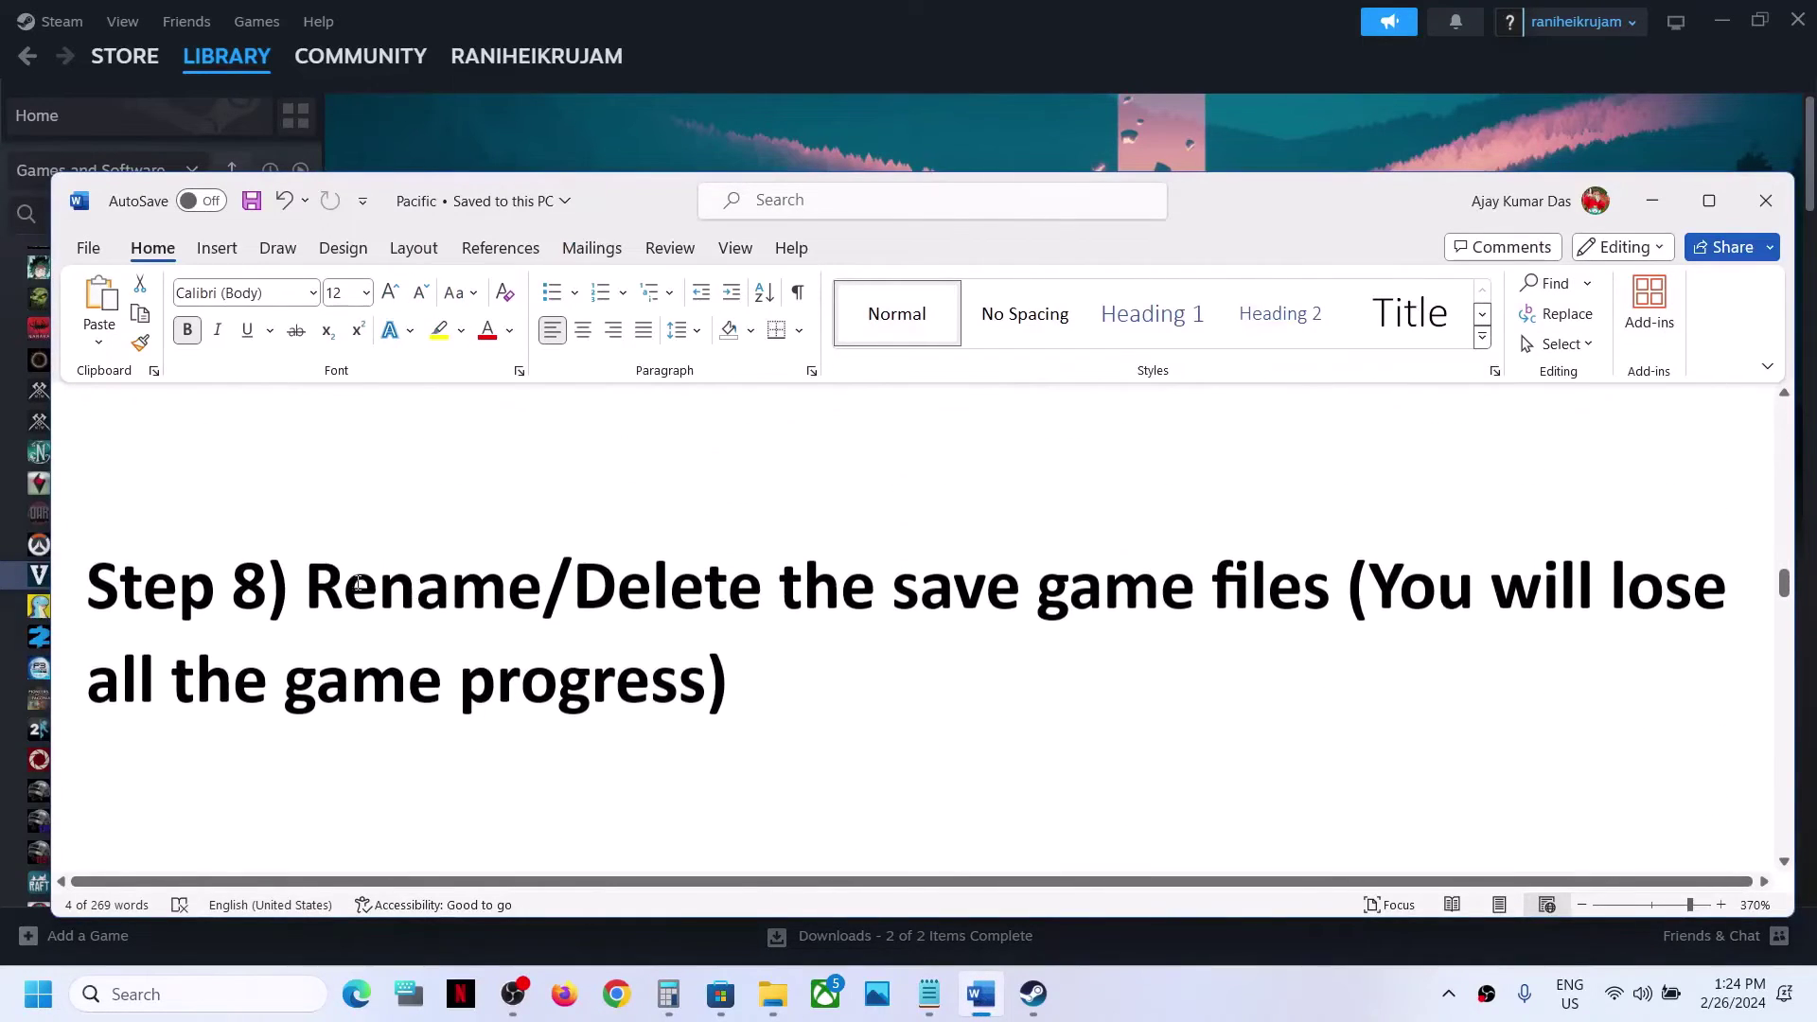
pyautogui.moveTo(306, 587); pyautogui.dragTo(977, 598)
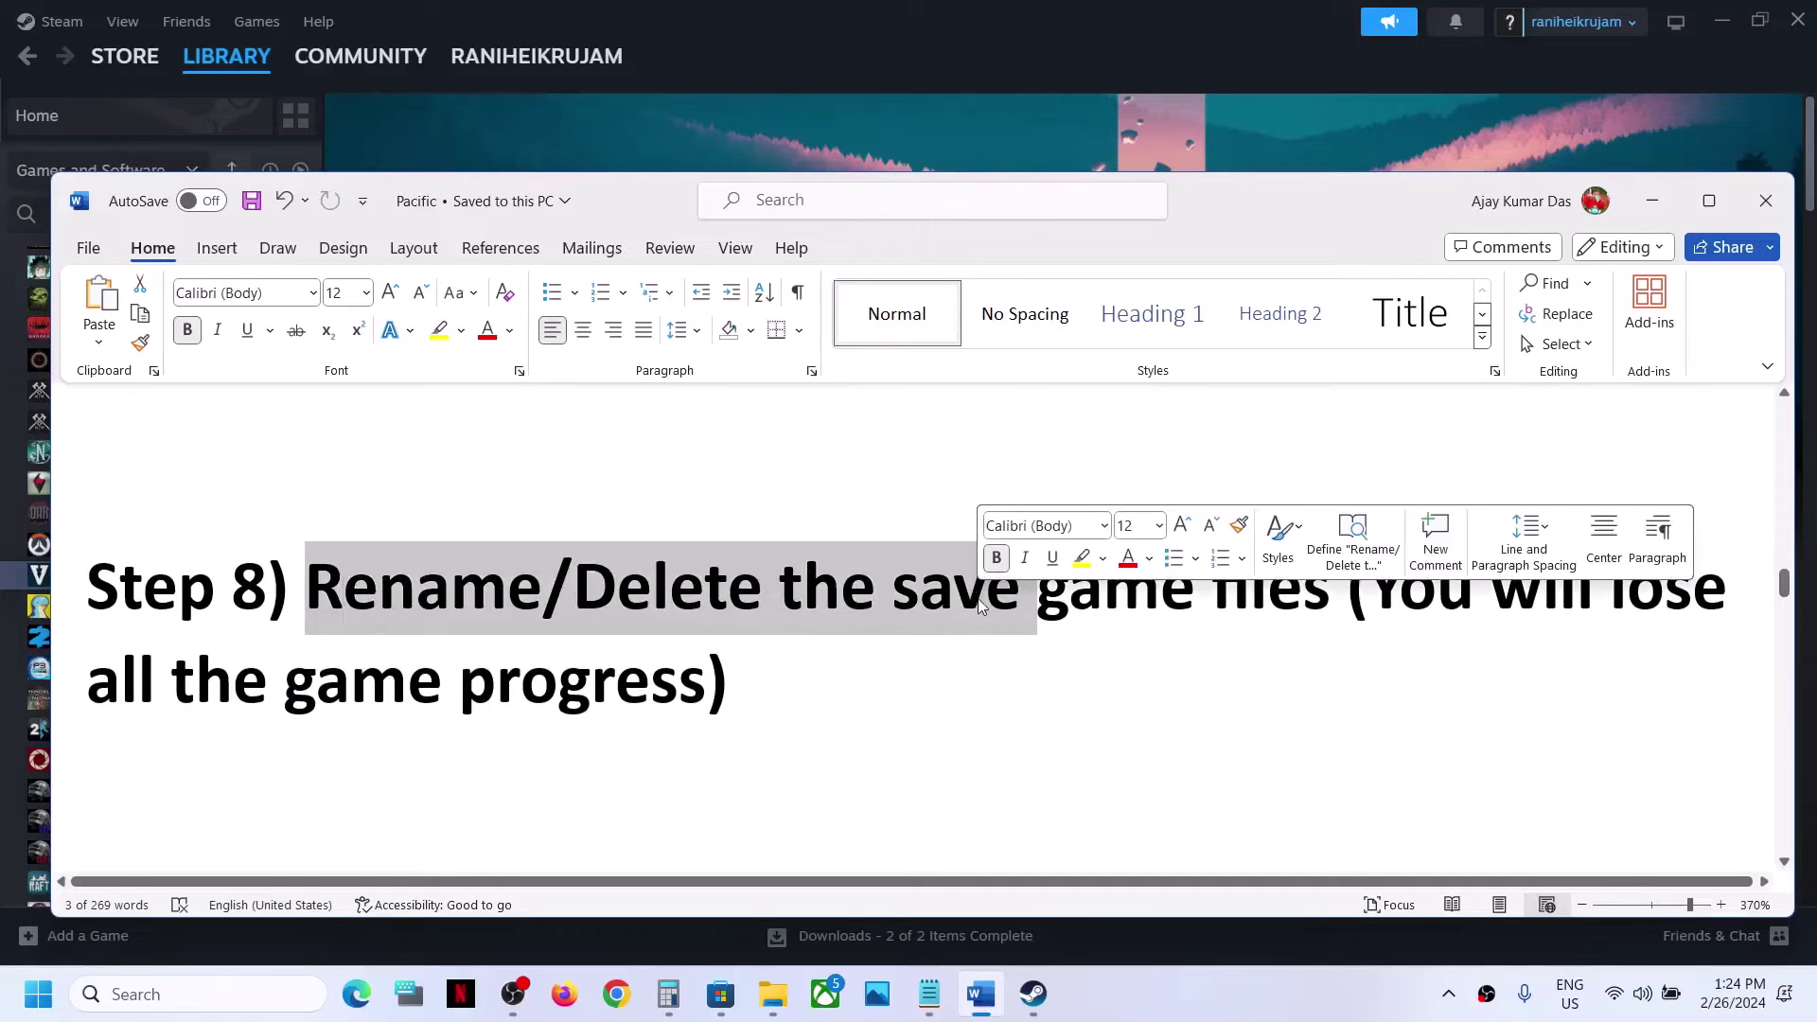
pyautogui.click(858, 754)
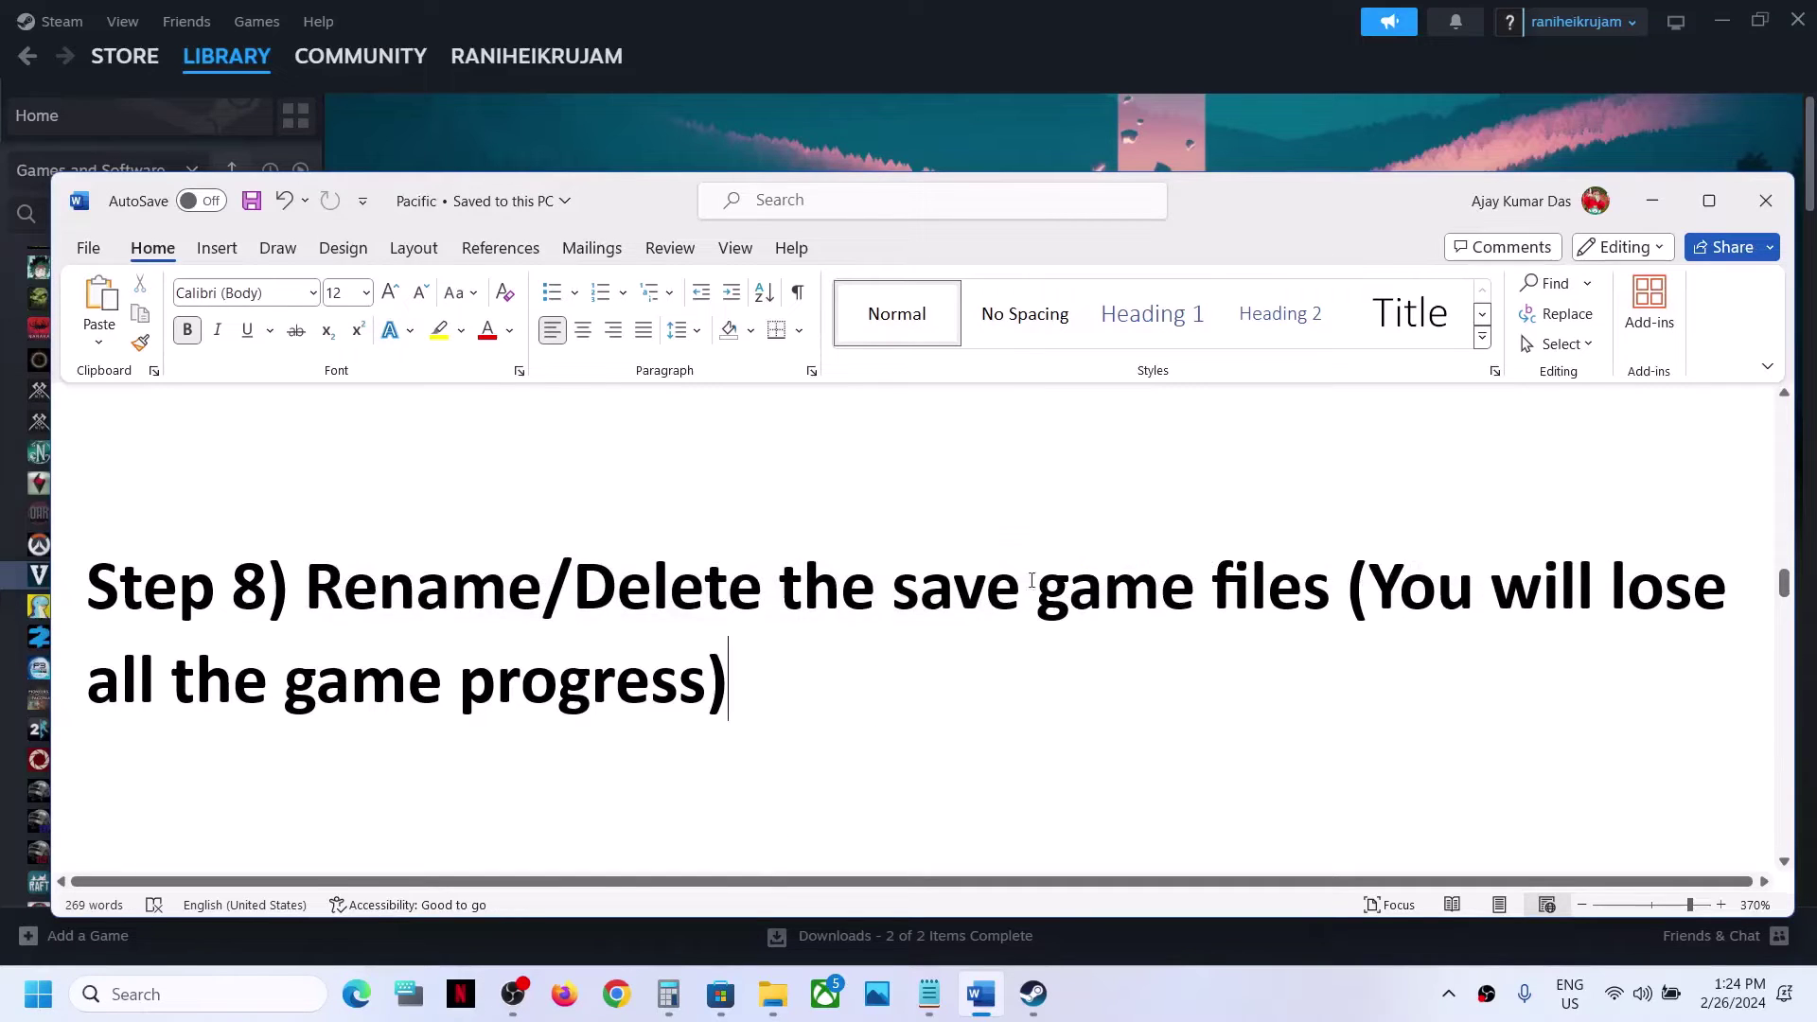
pyautogui.moveTo(1373, 592); pyautogui.dragTo(739, 700)
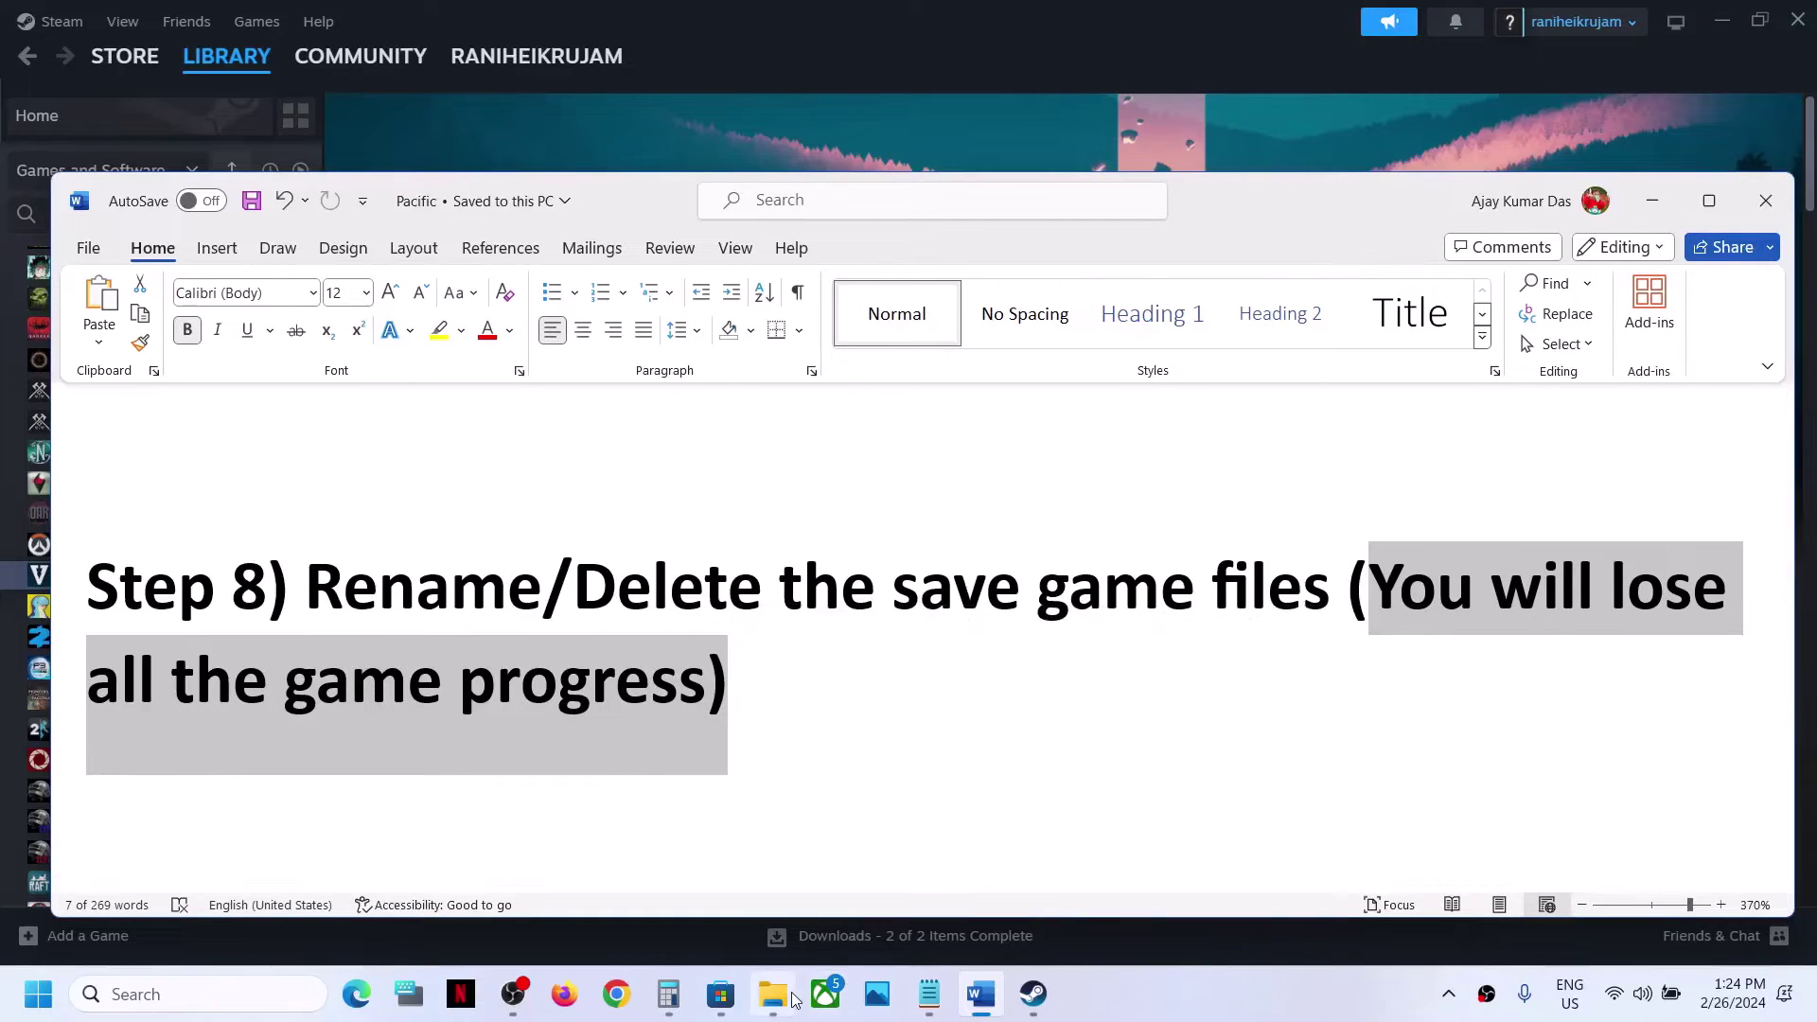
# Switch to File Explorer and open the user's profile folder under Users on drive C:
pyautogui.moveTo(793, 997)
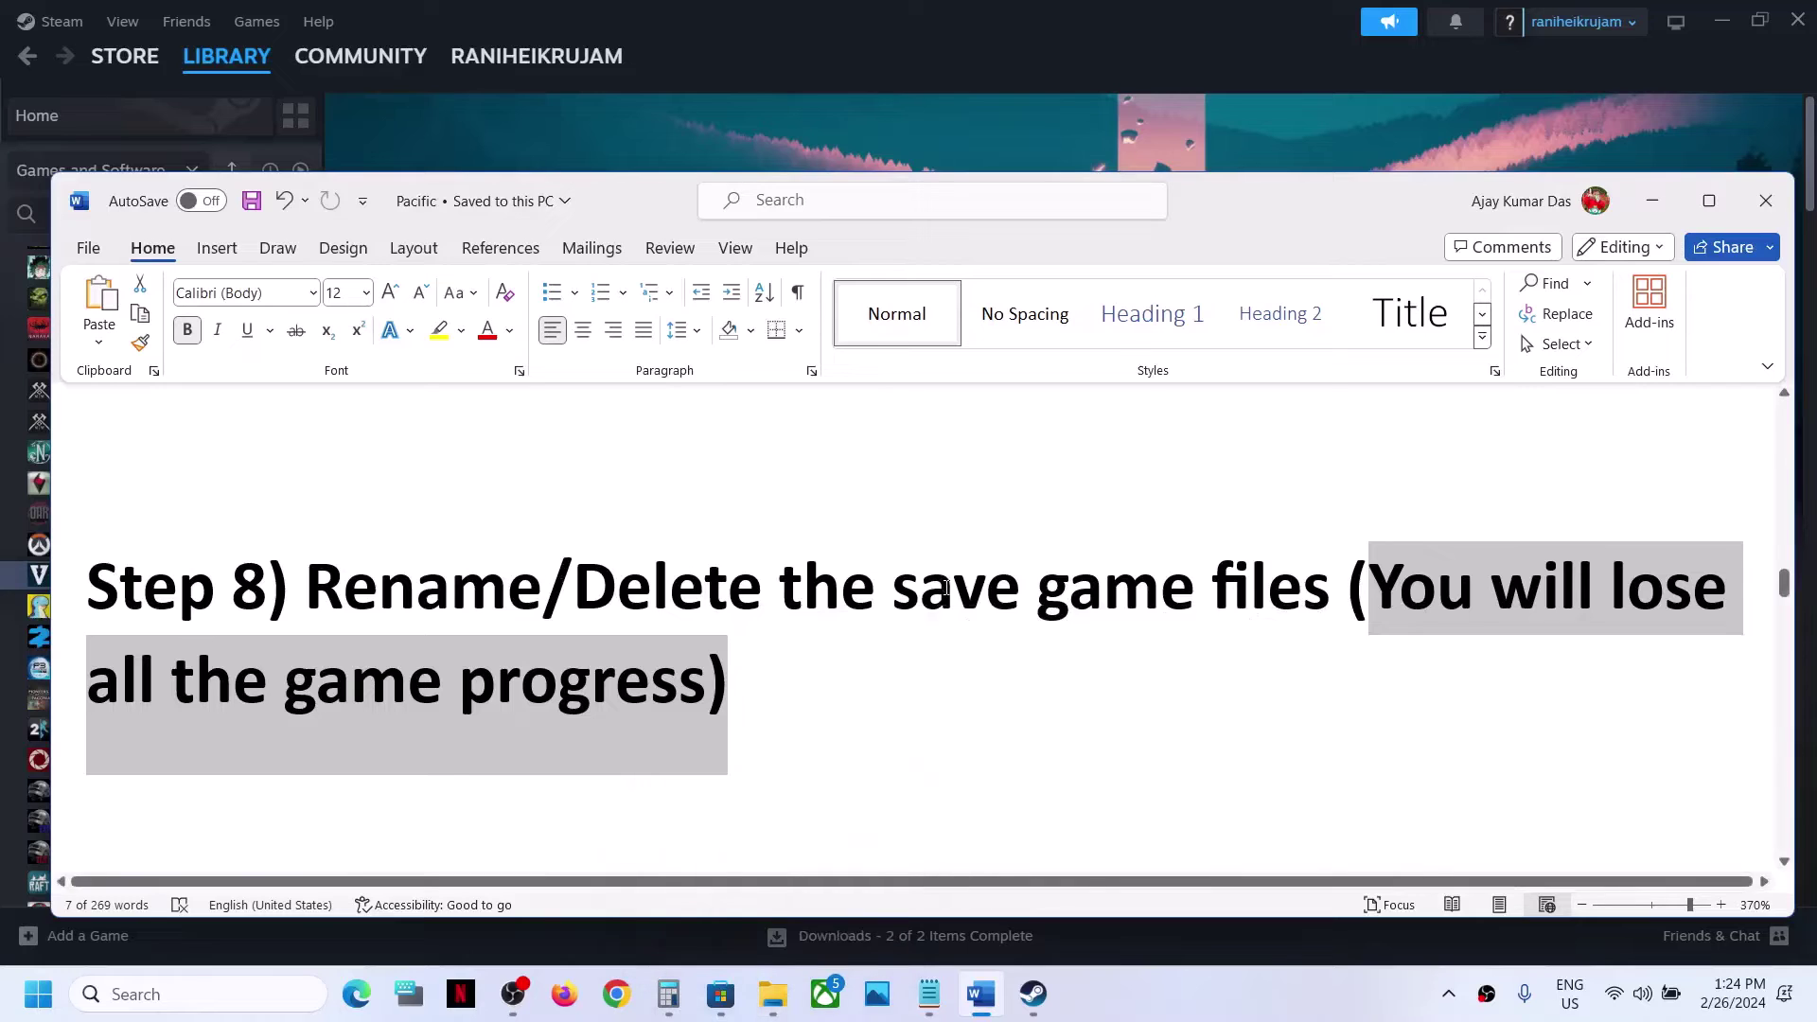
pyautogui.click(733, 903)
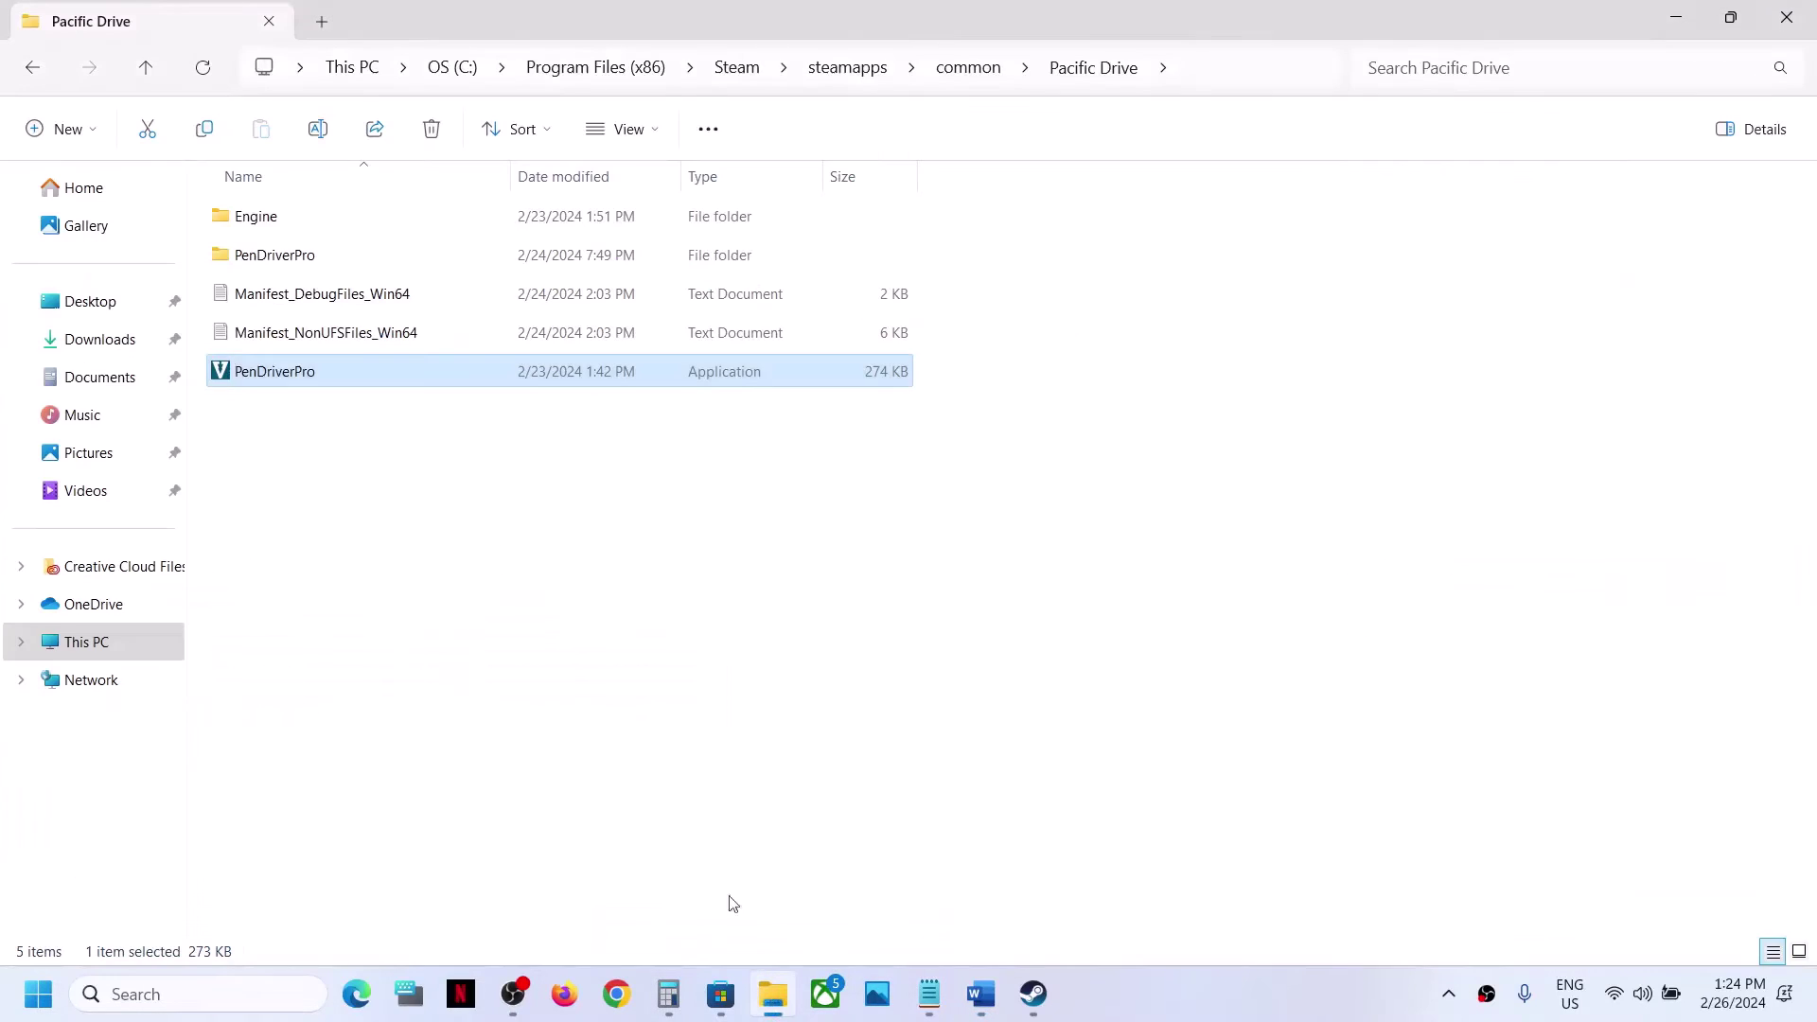
pyautogui.click(68, 648)
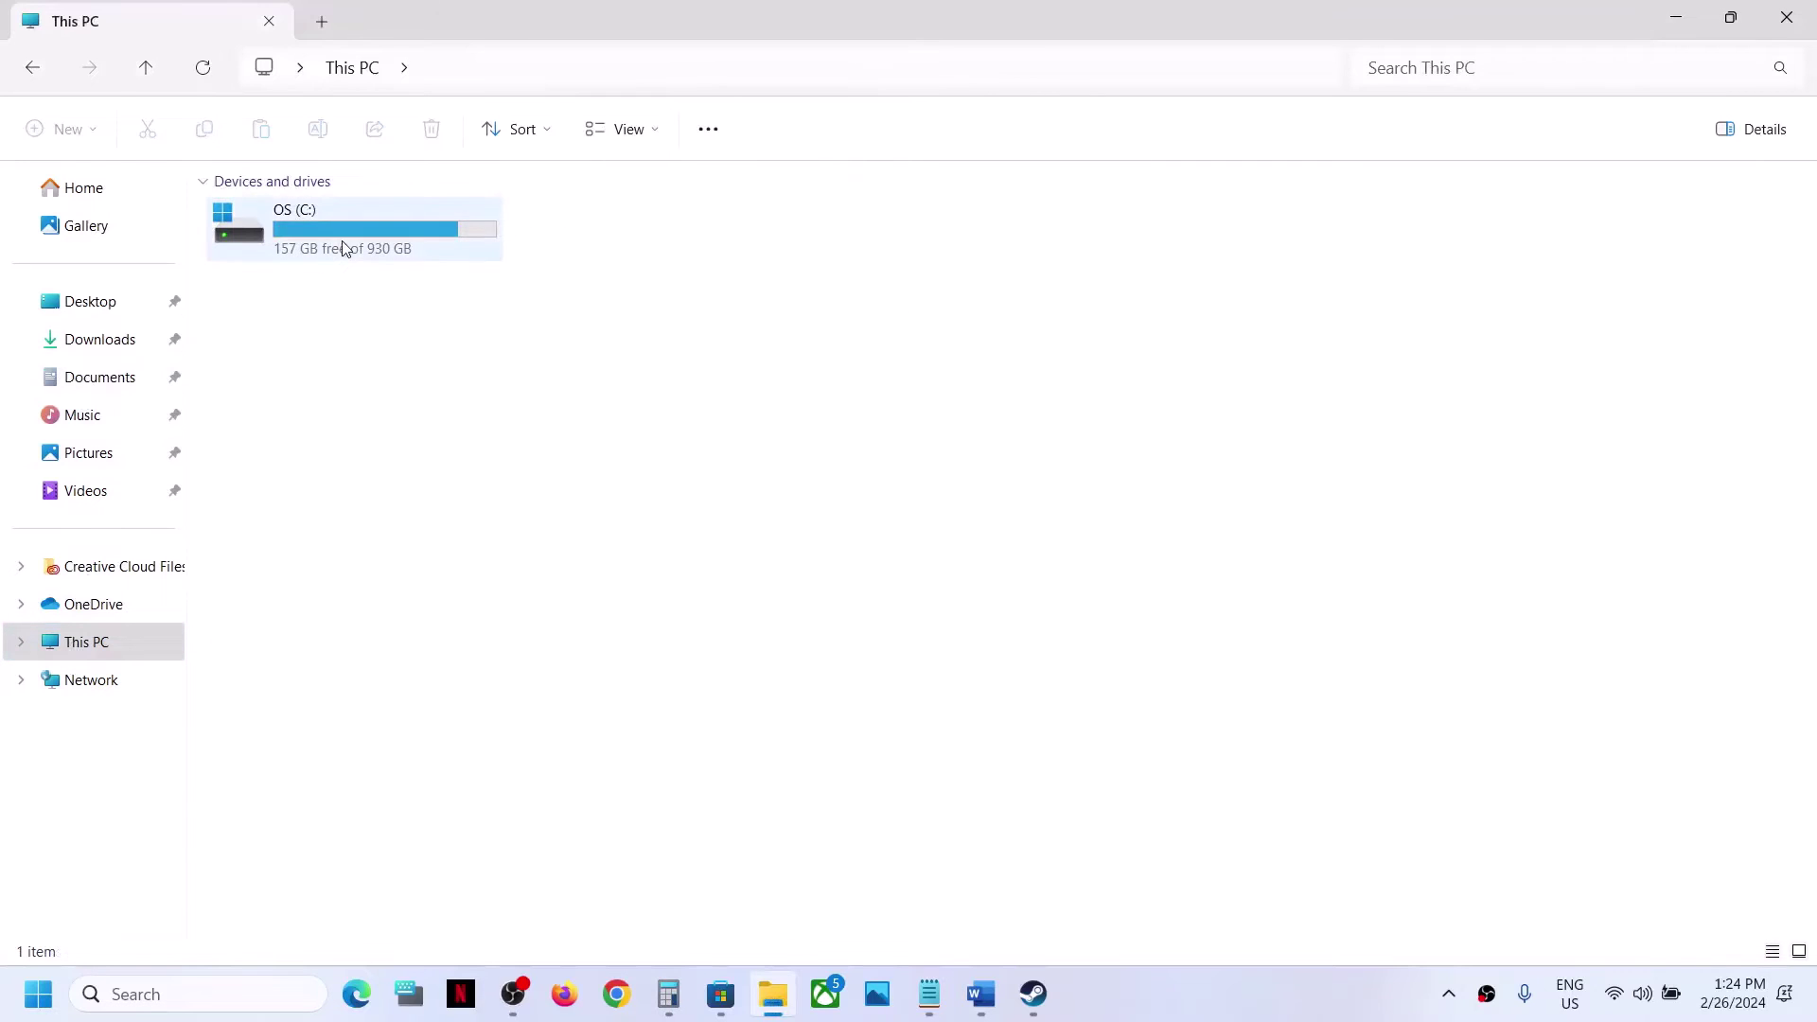
pyautogui.doubleClick(343, 241)
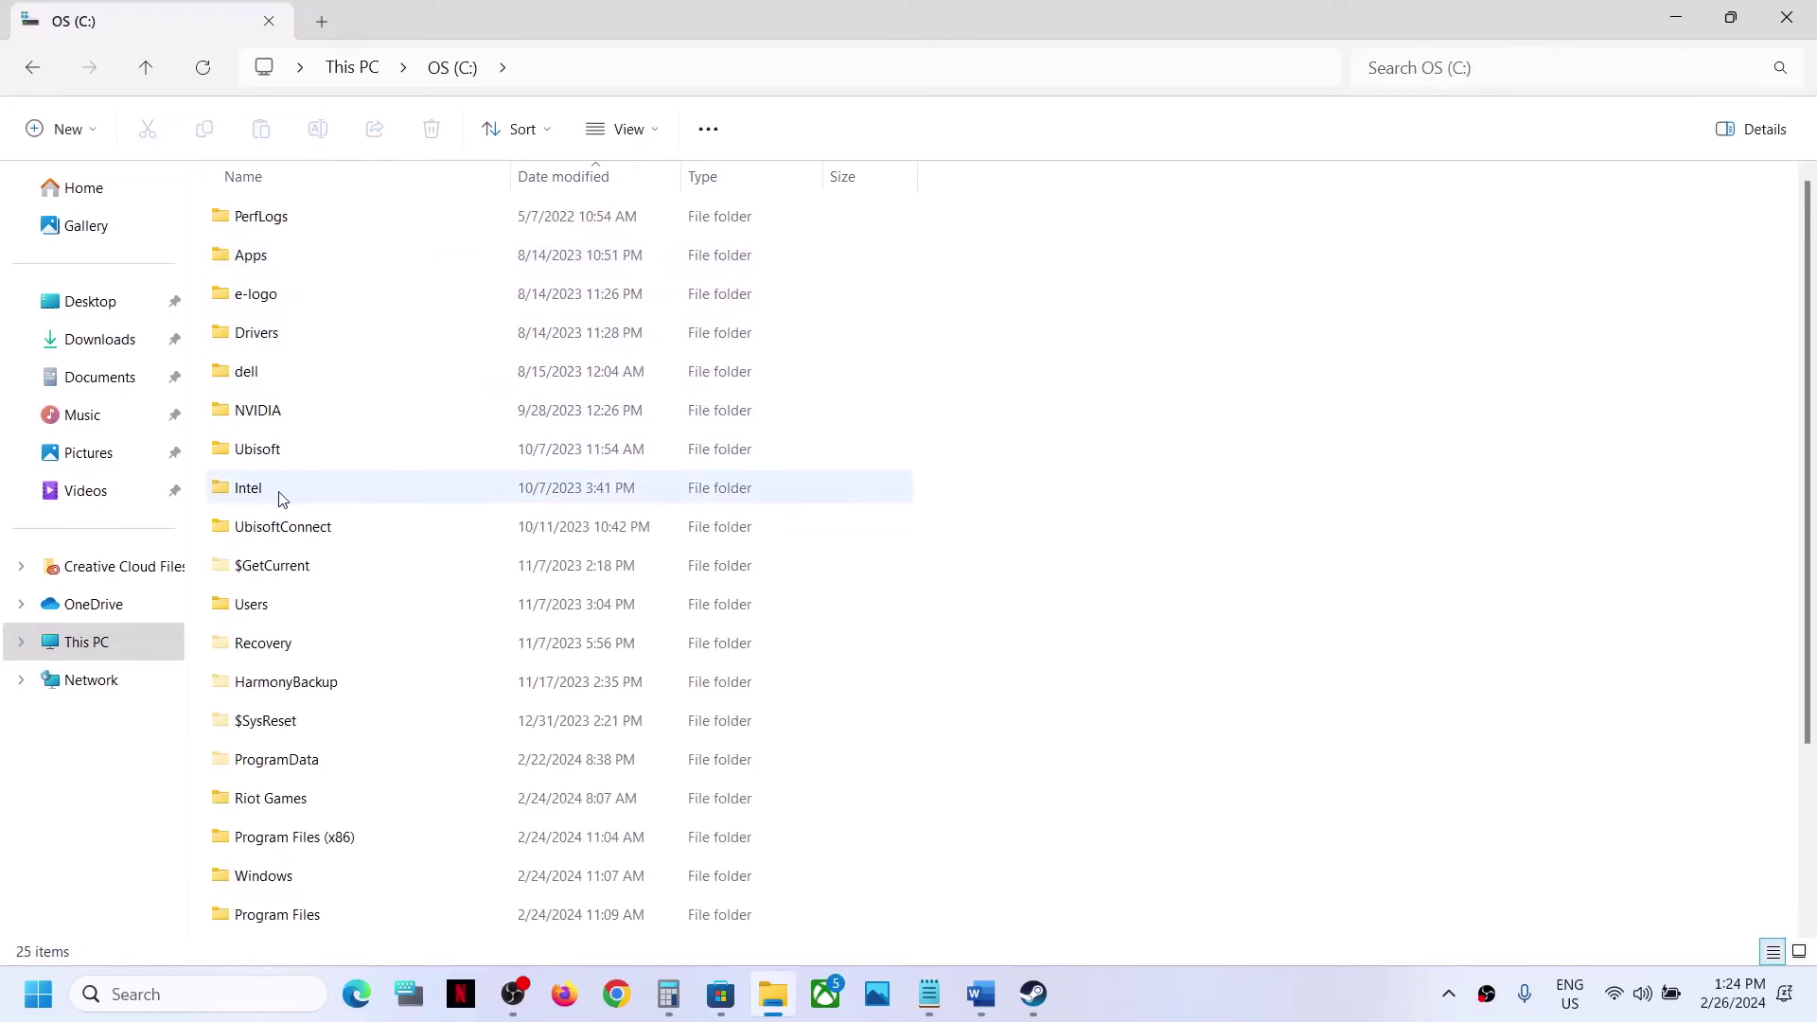
pyautogui.click(276, 605)
pyautogui.doubleClick(312, 607)
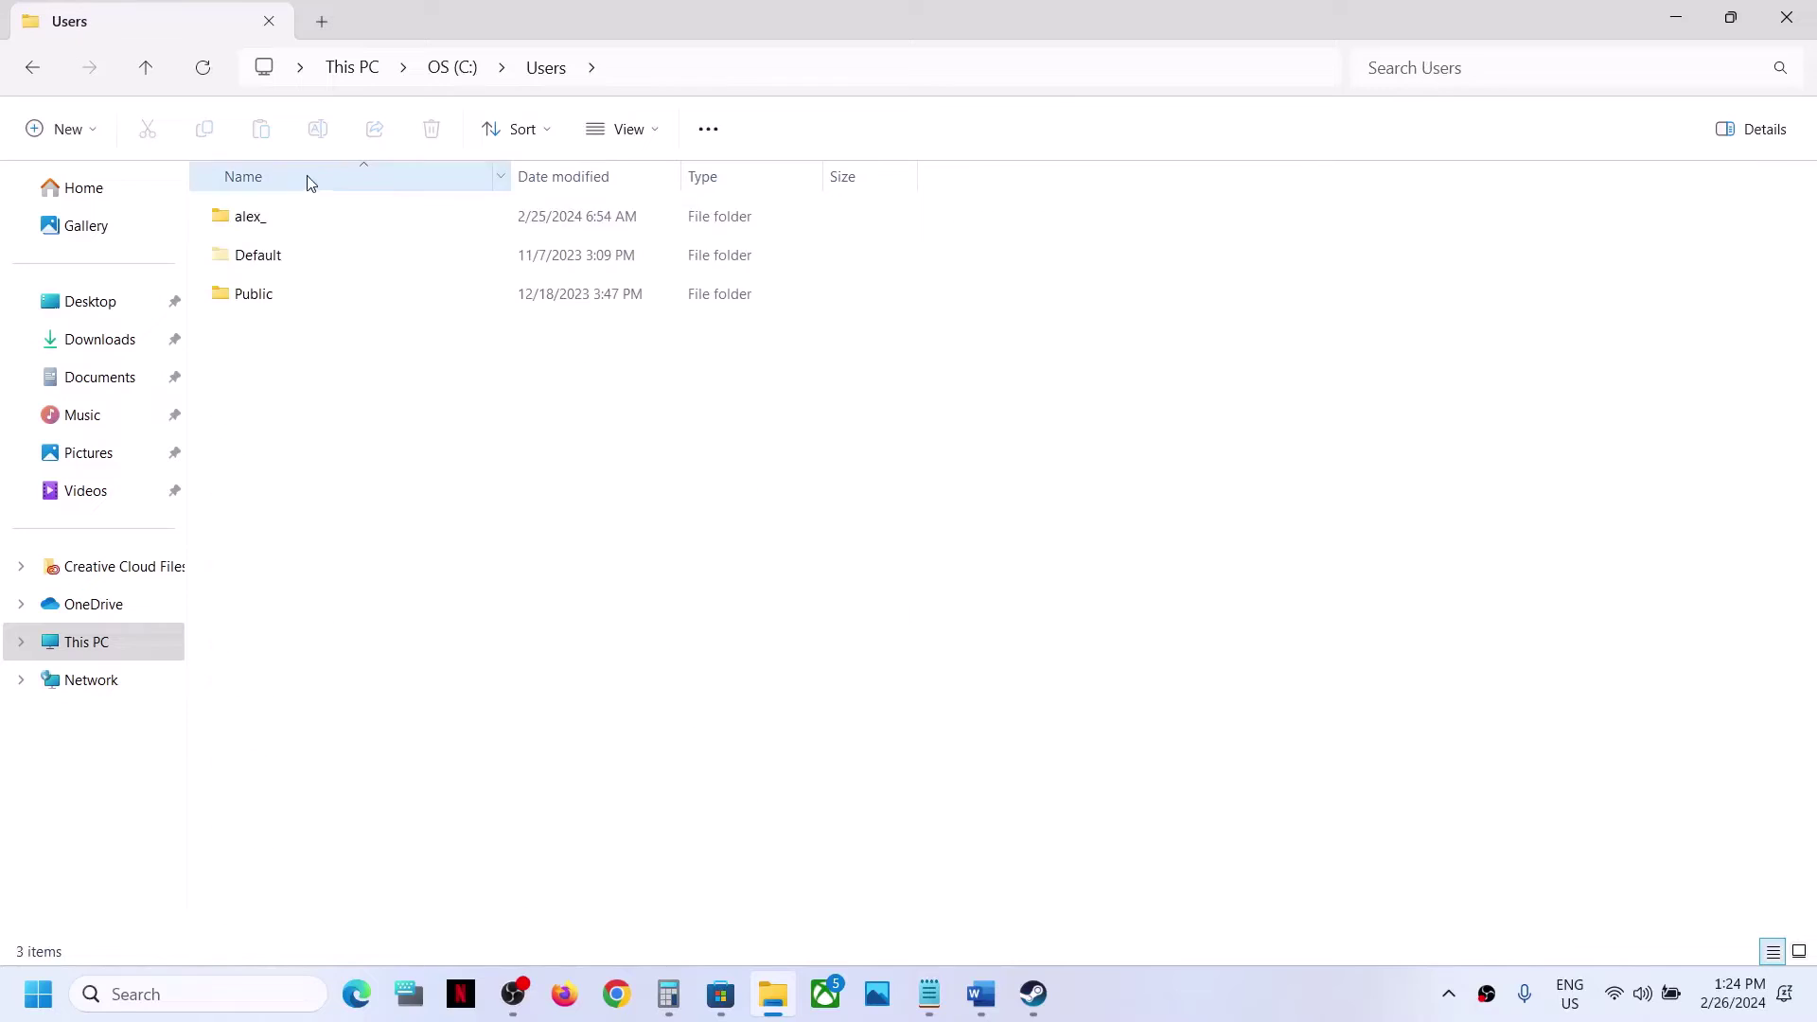
pyautogui.click(315, 217)
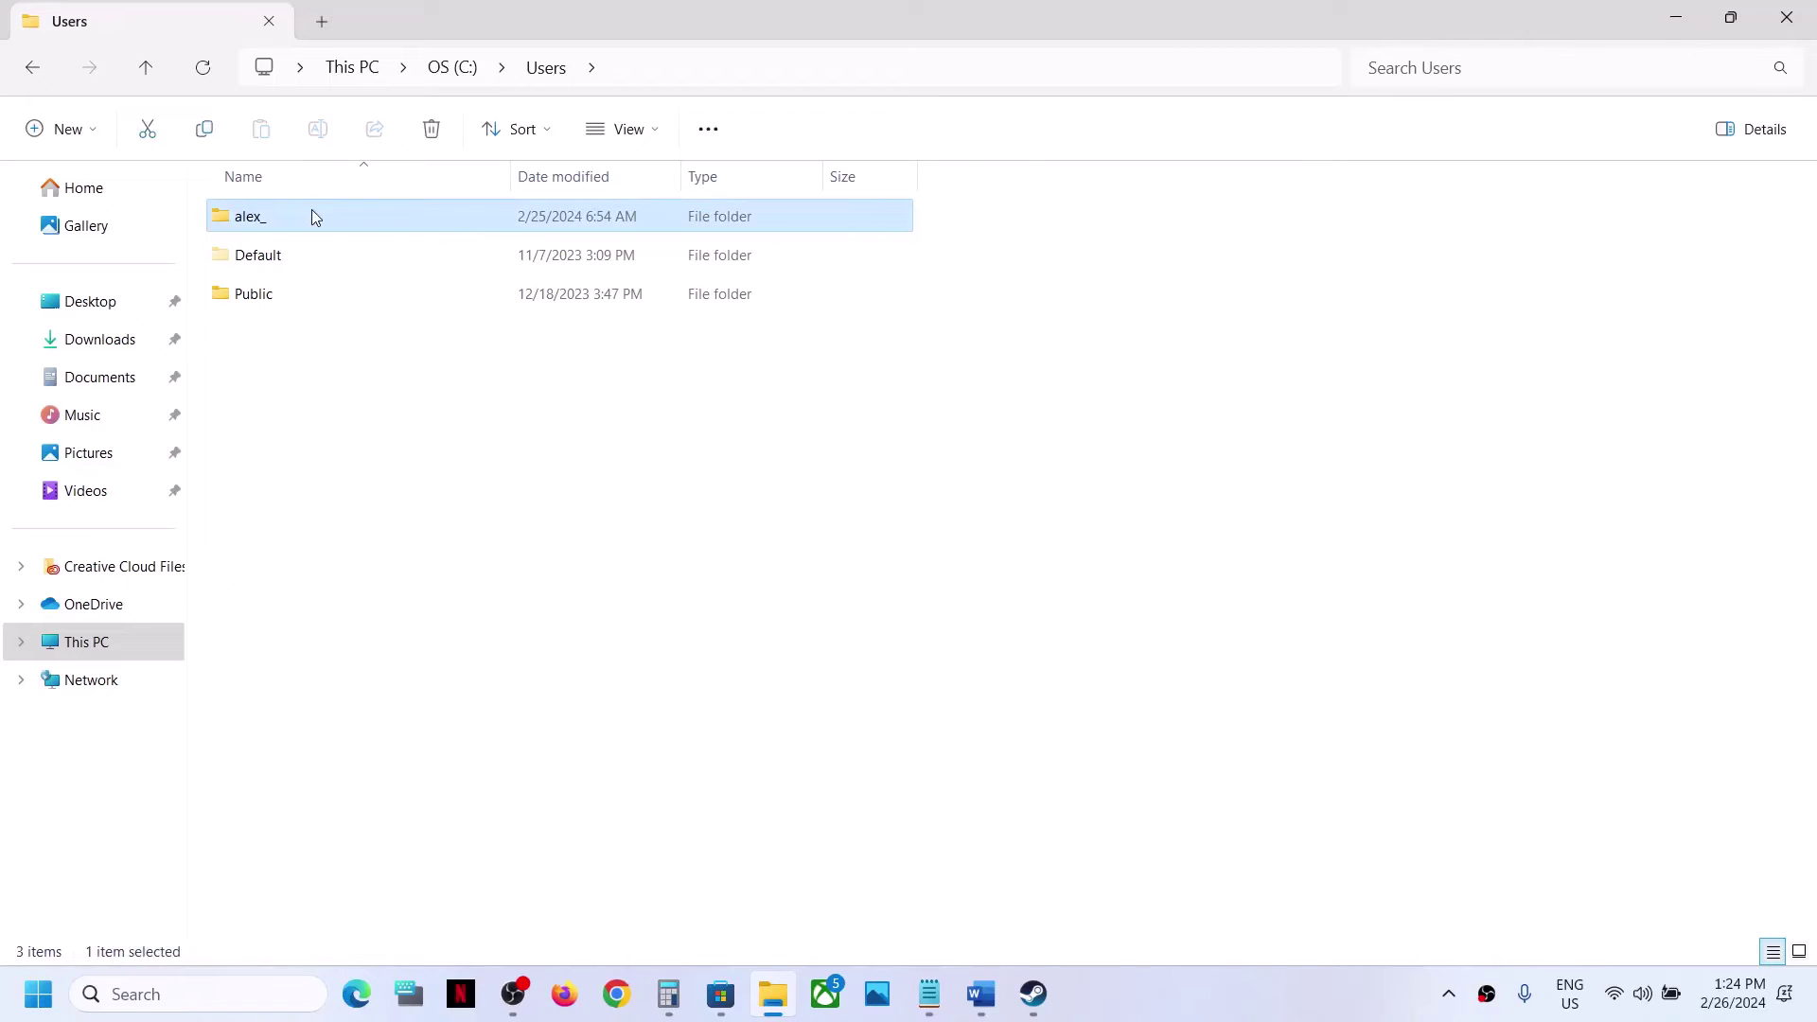
pyautogui.doubleClick(314, 216)
# Check that hidden items are set to show and open the Local folder inside AppData
pyautogui.click(280, 387)
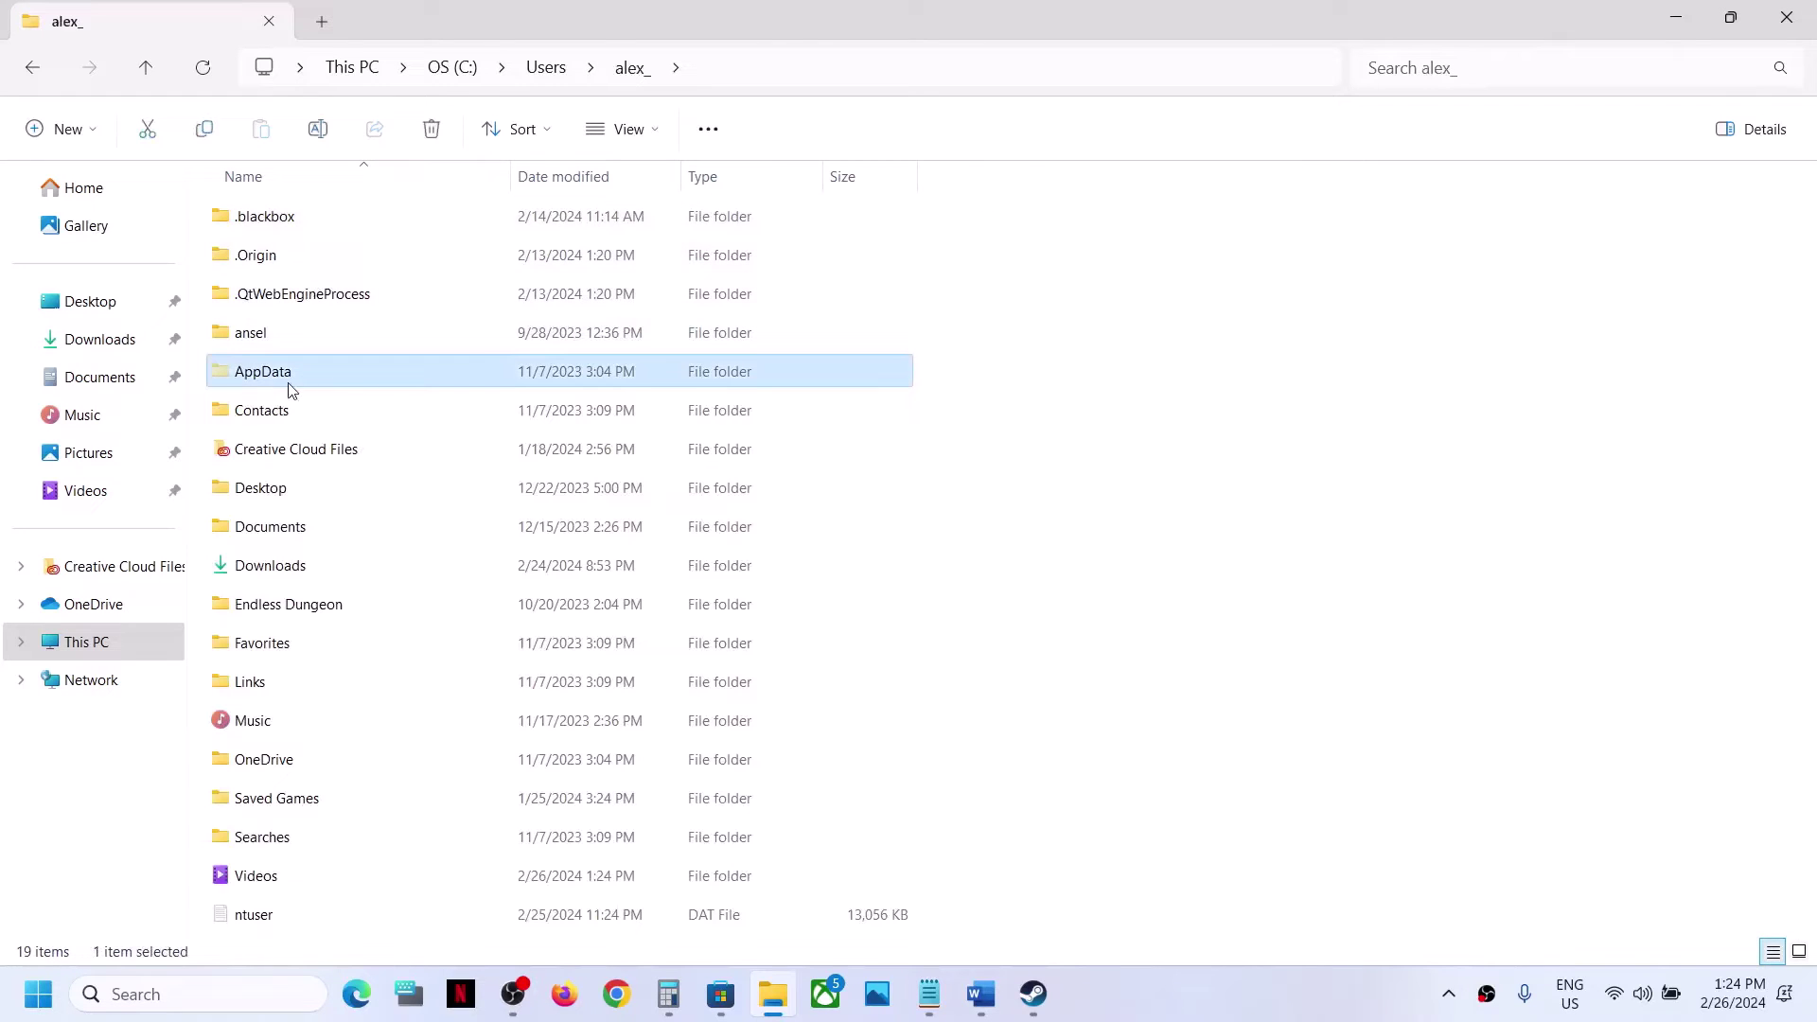
pyautogui.click(659, 133)
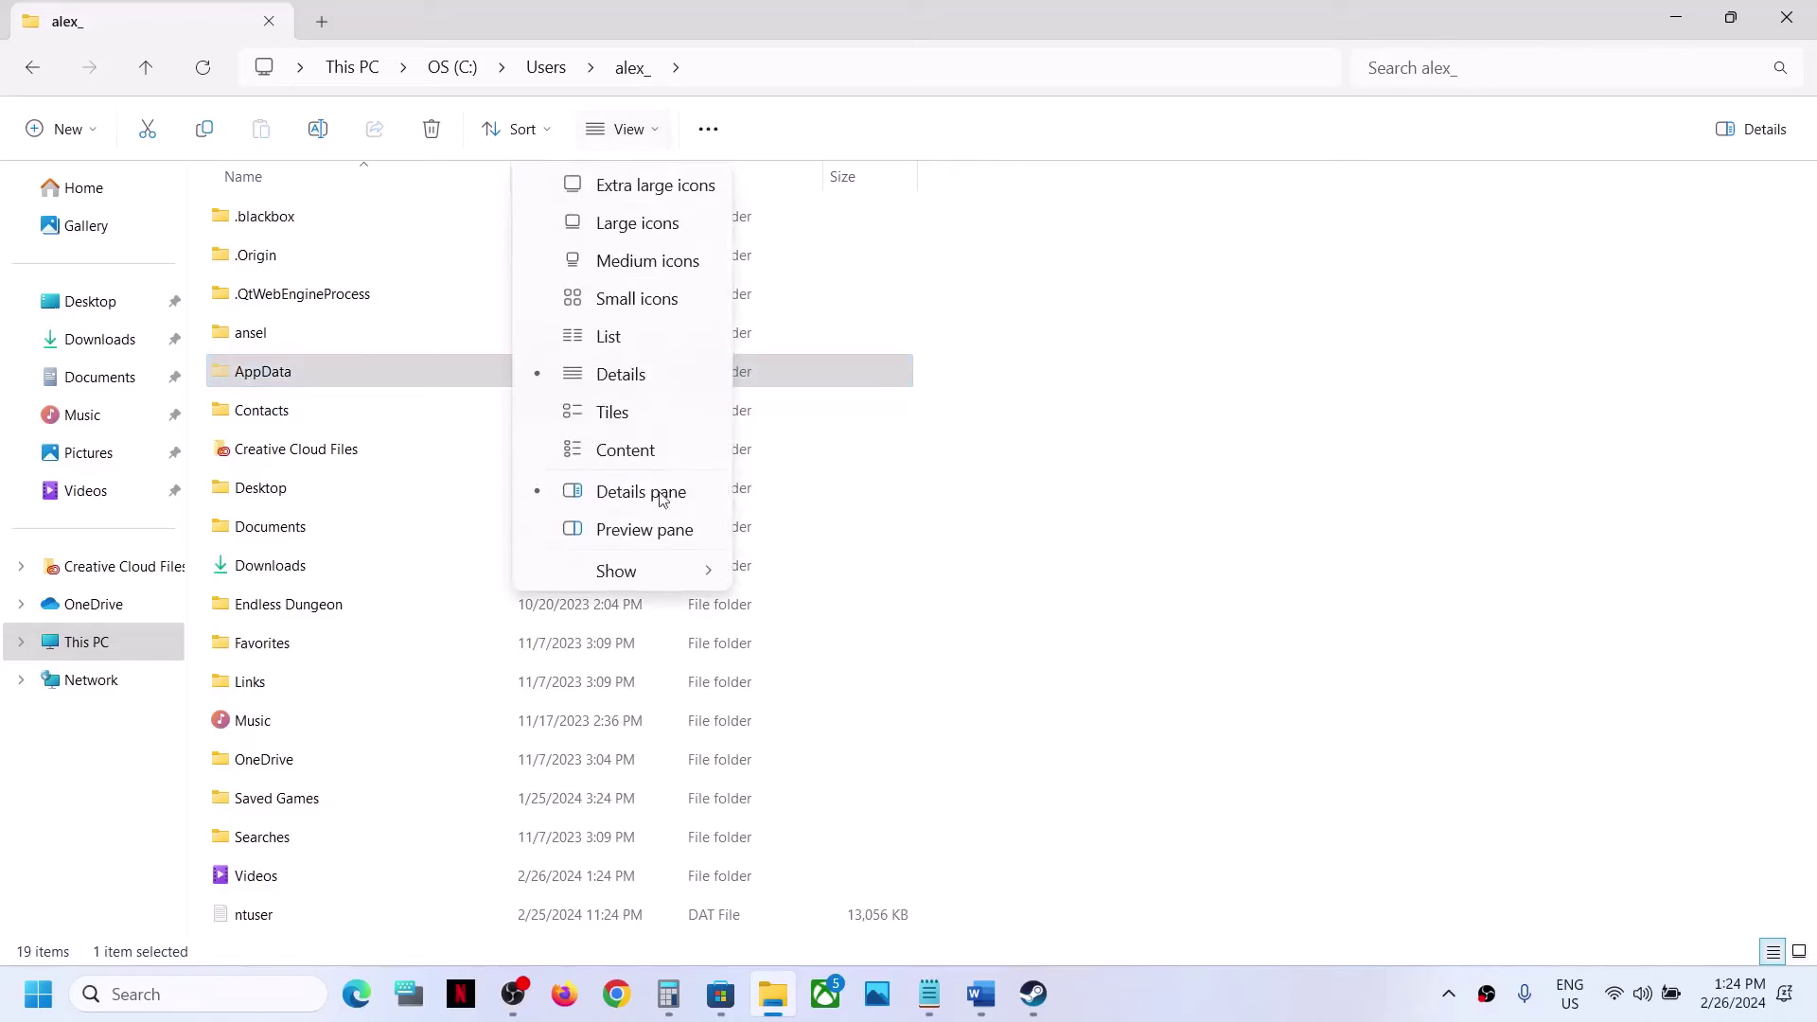
pyautogui.moveTo(643, 569)
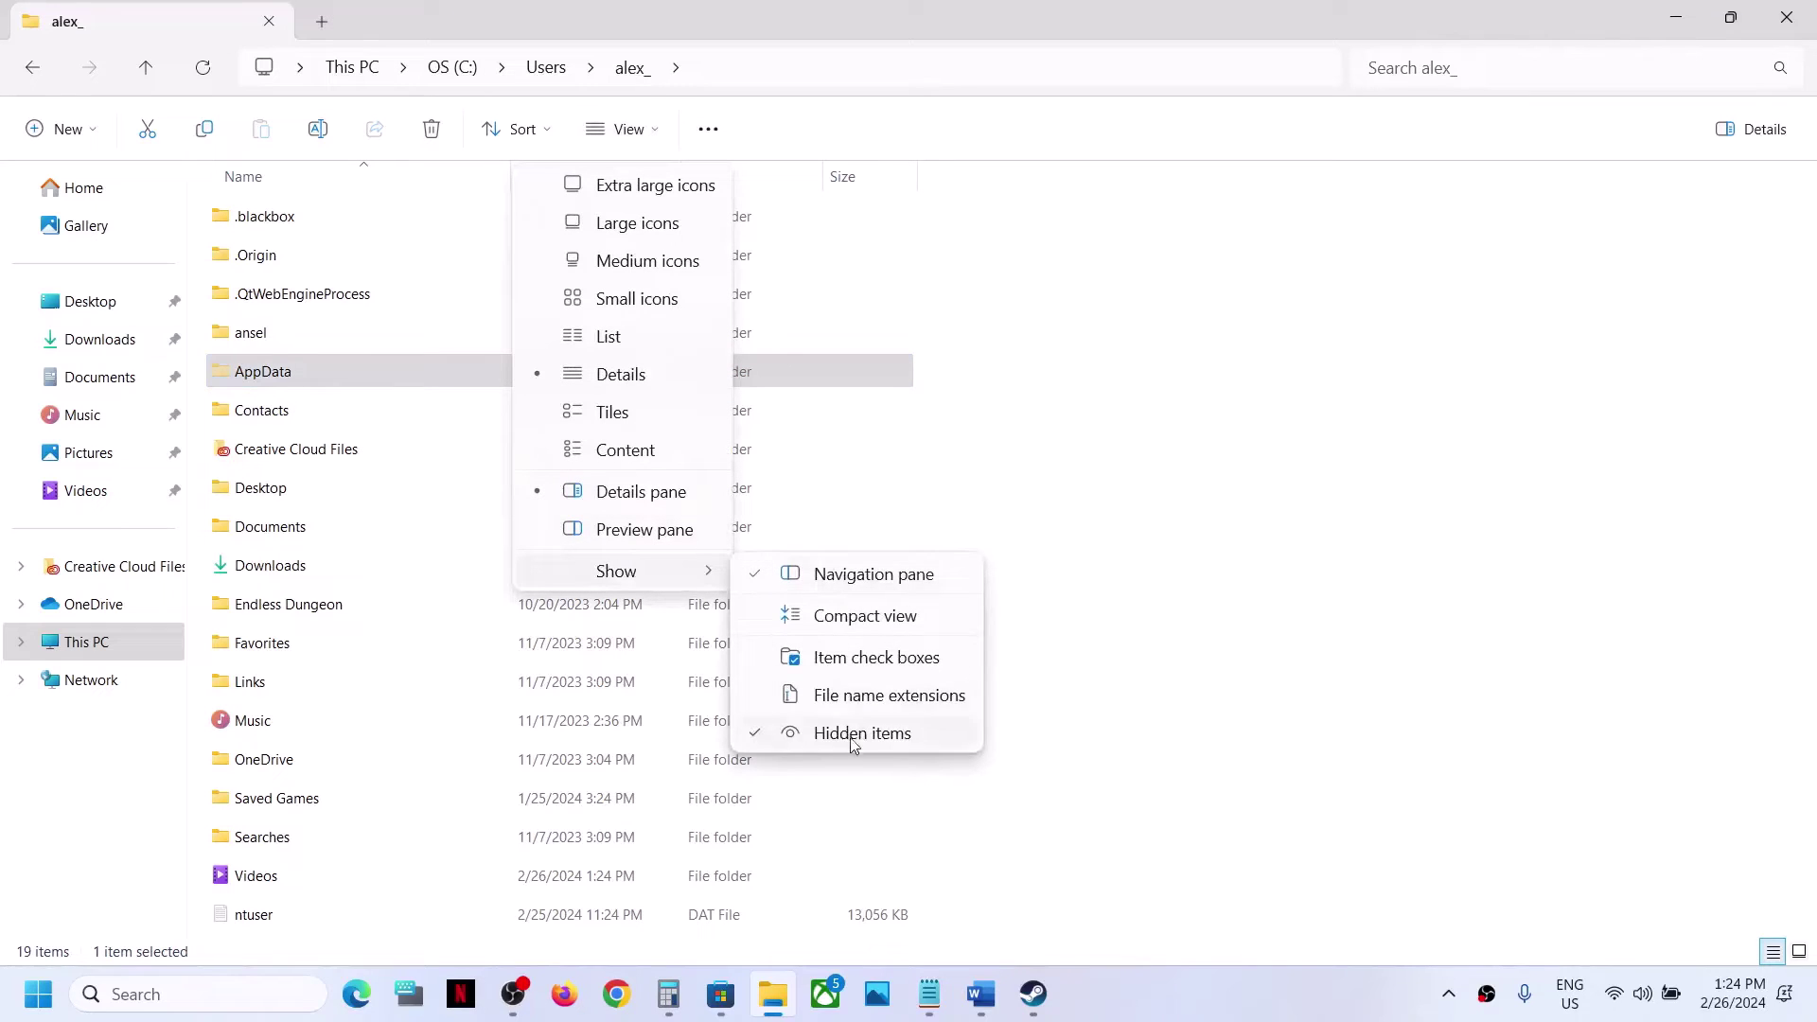
pyautogui.click(369, 383)
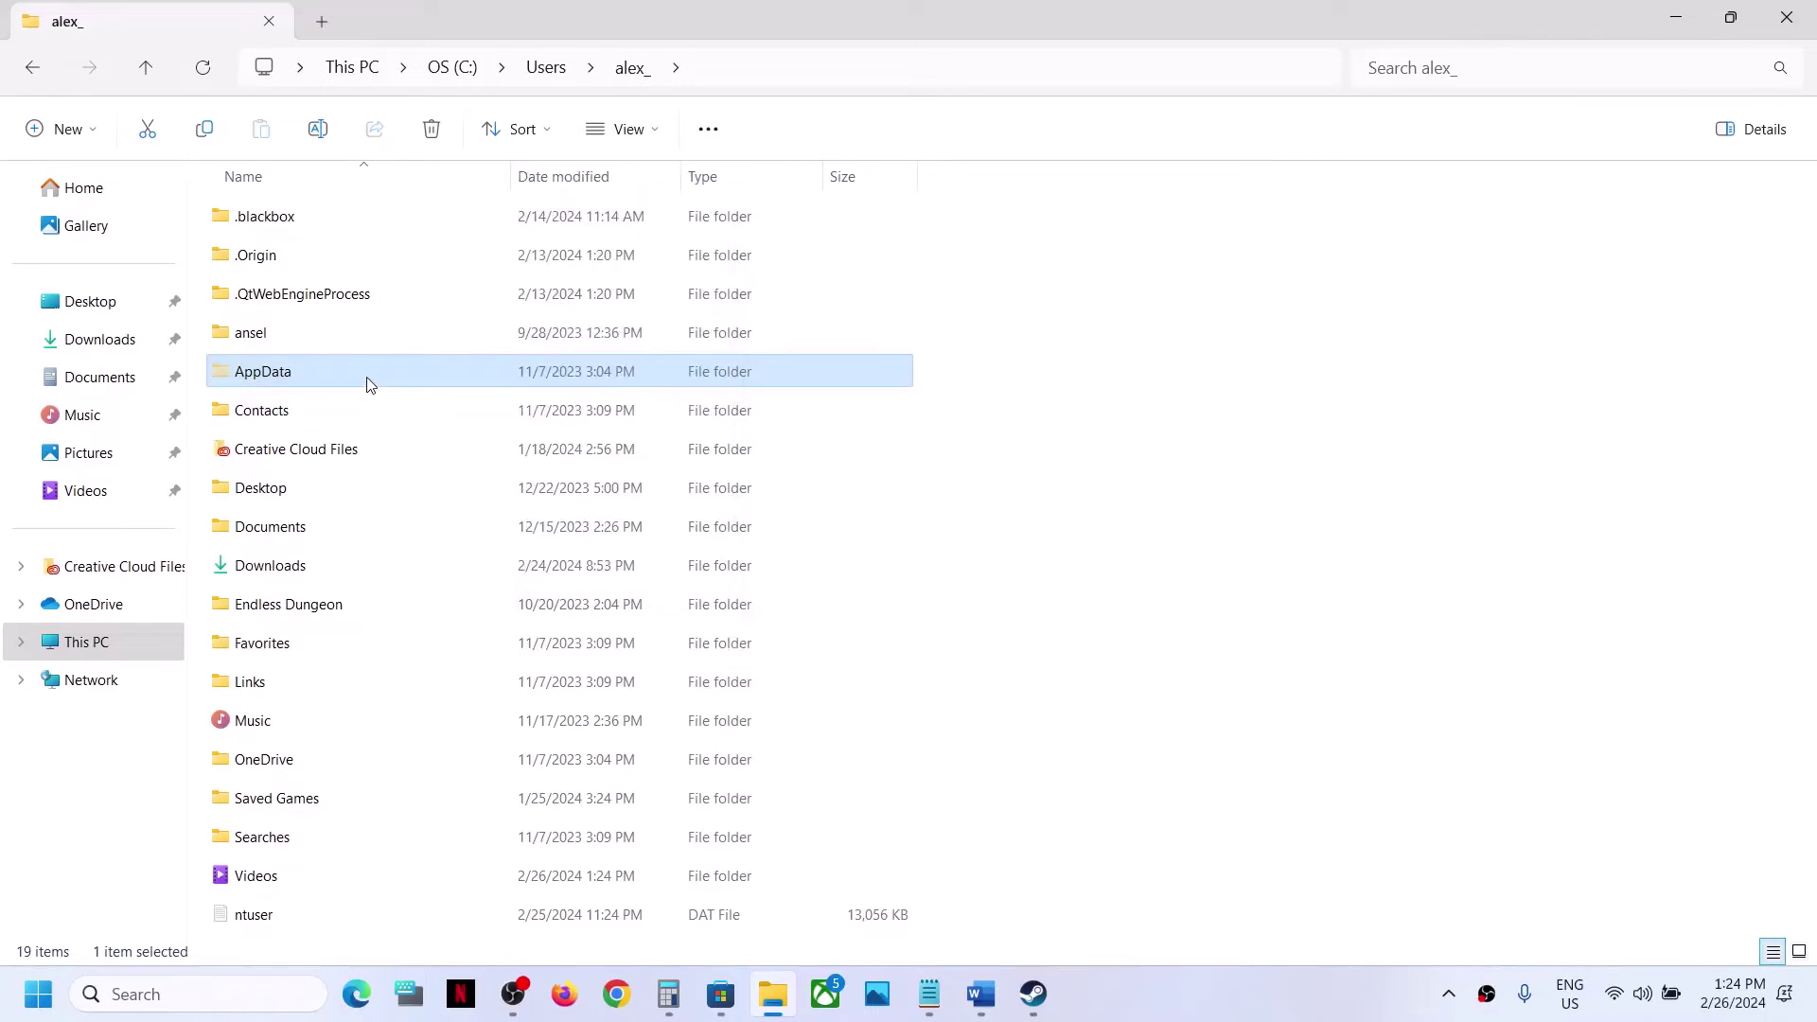
pyautogui.doubleClick(369, 383)
pyautogui.doubleClick(271, 223)
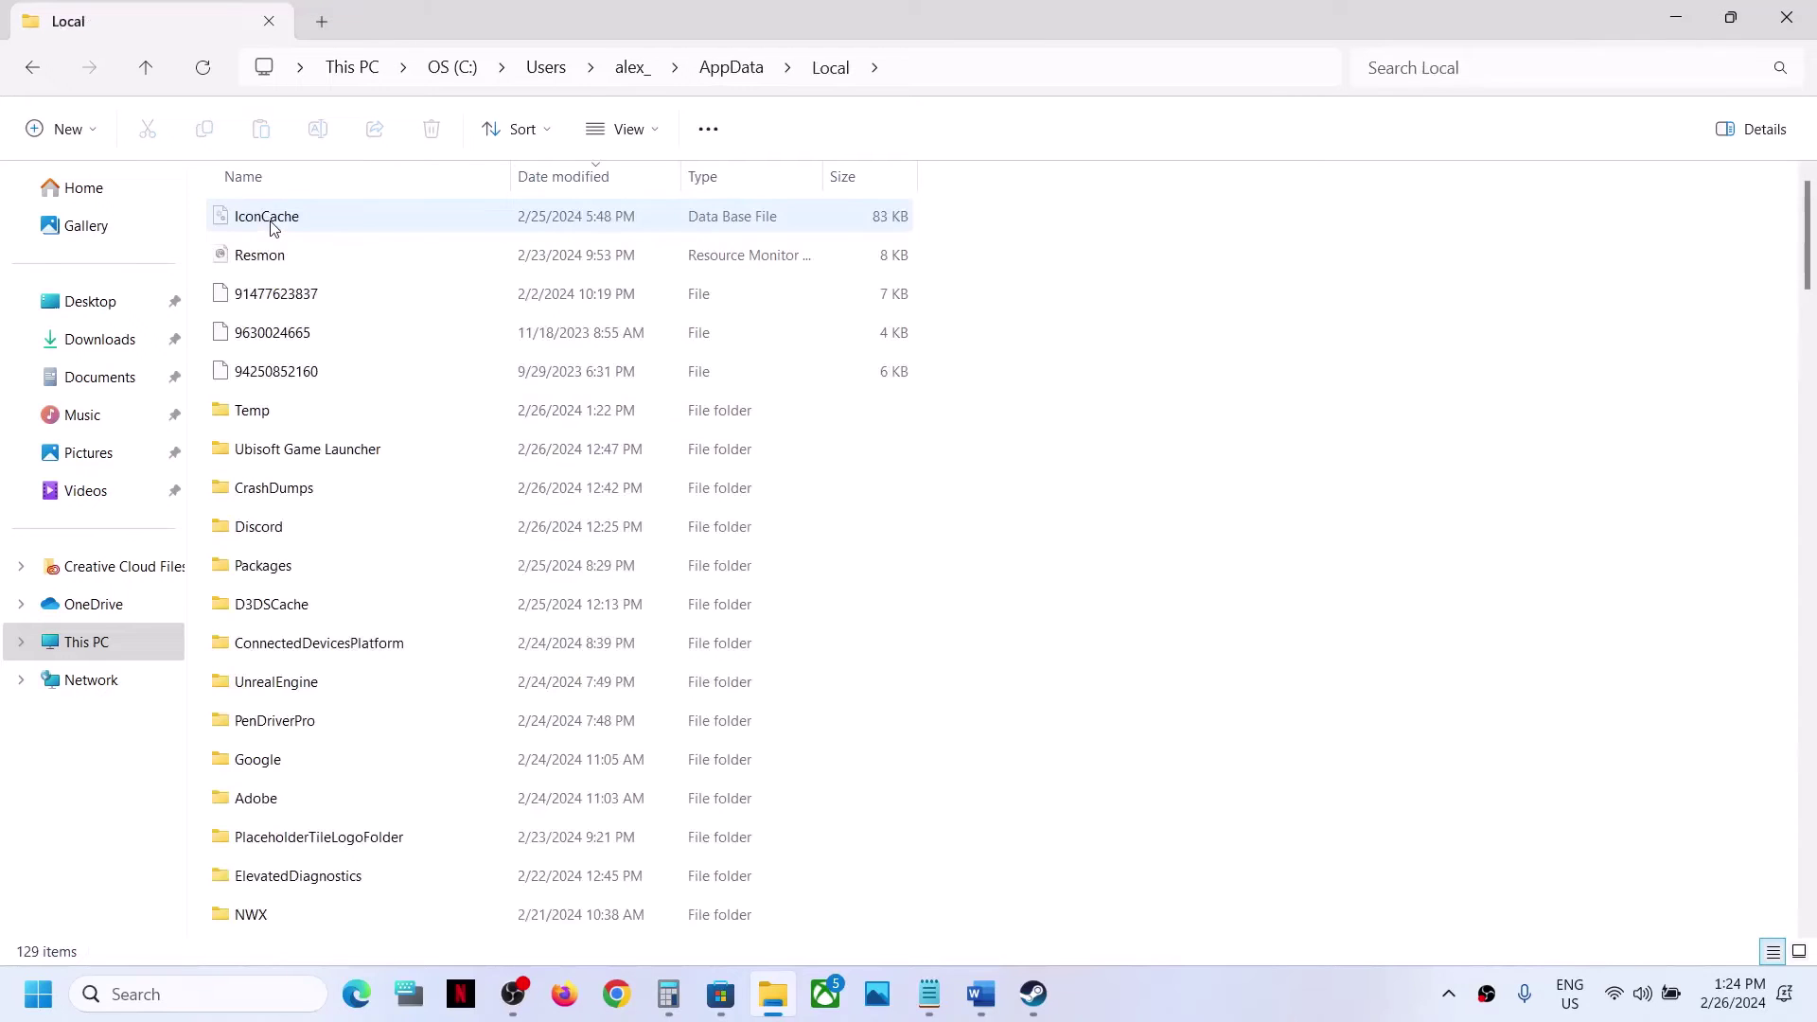
# Look through PenDriverPro's Saved and SaveGames folders and return to the Local folder
pyautogui.click(329, 719)
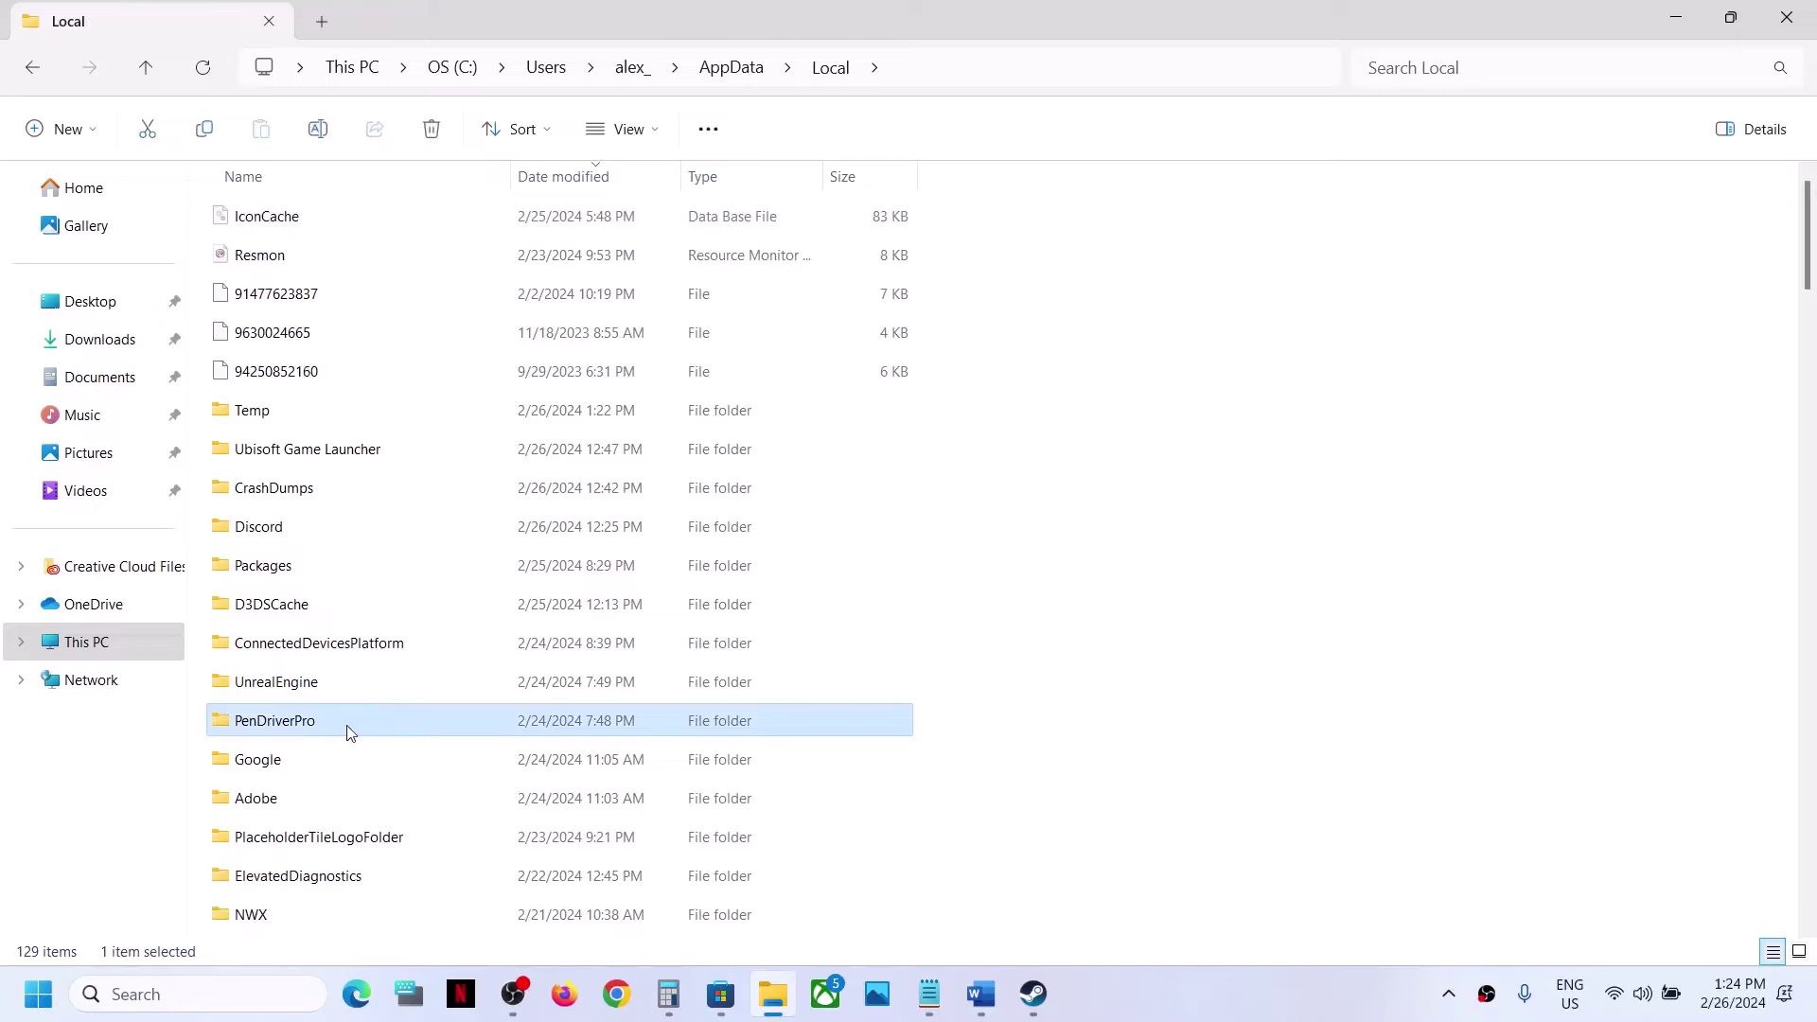
pyautogui.doubleClick(350, 731)
pyautogui.doubleClick(270, 216)
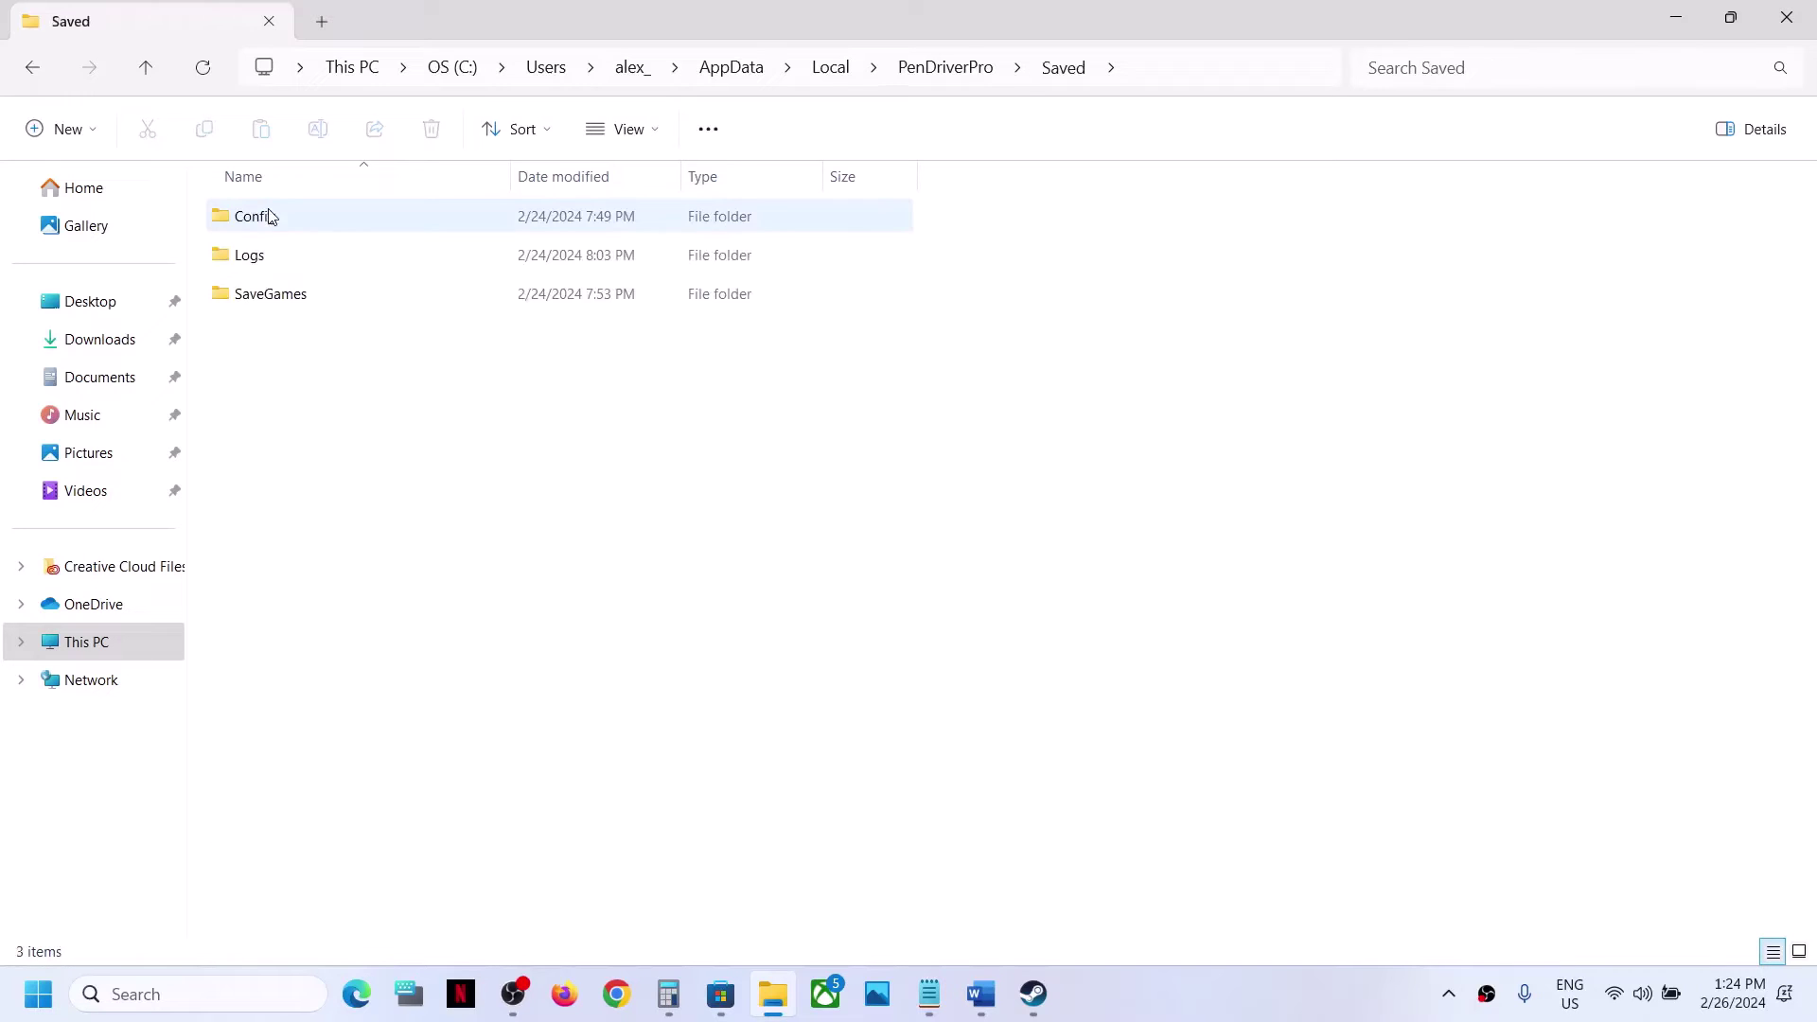
pyautogui.doubleClick(298, 296)
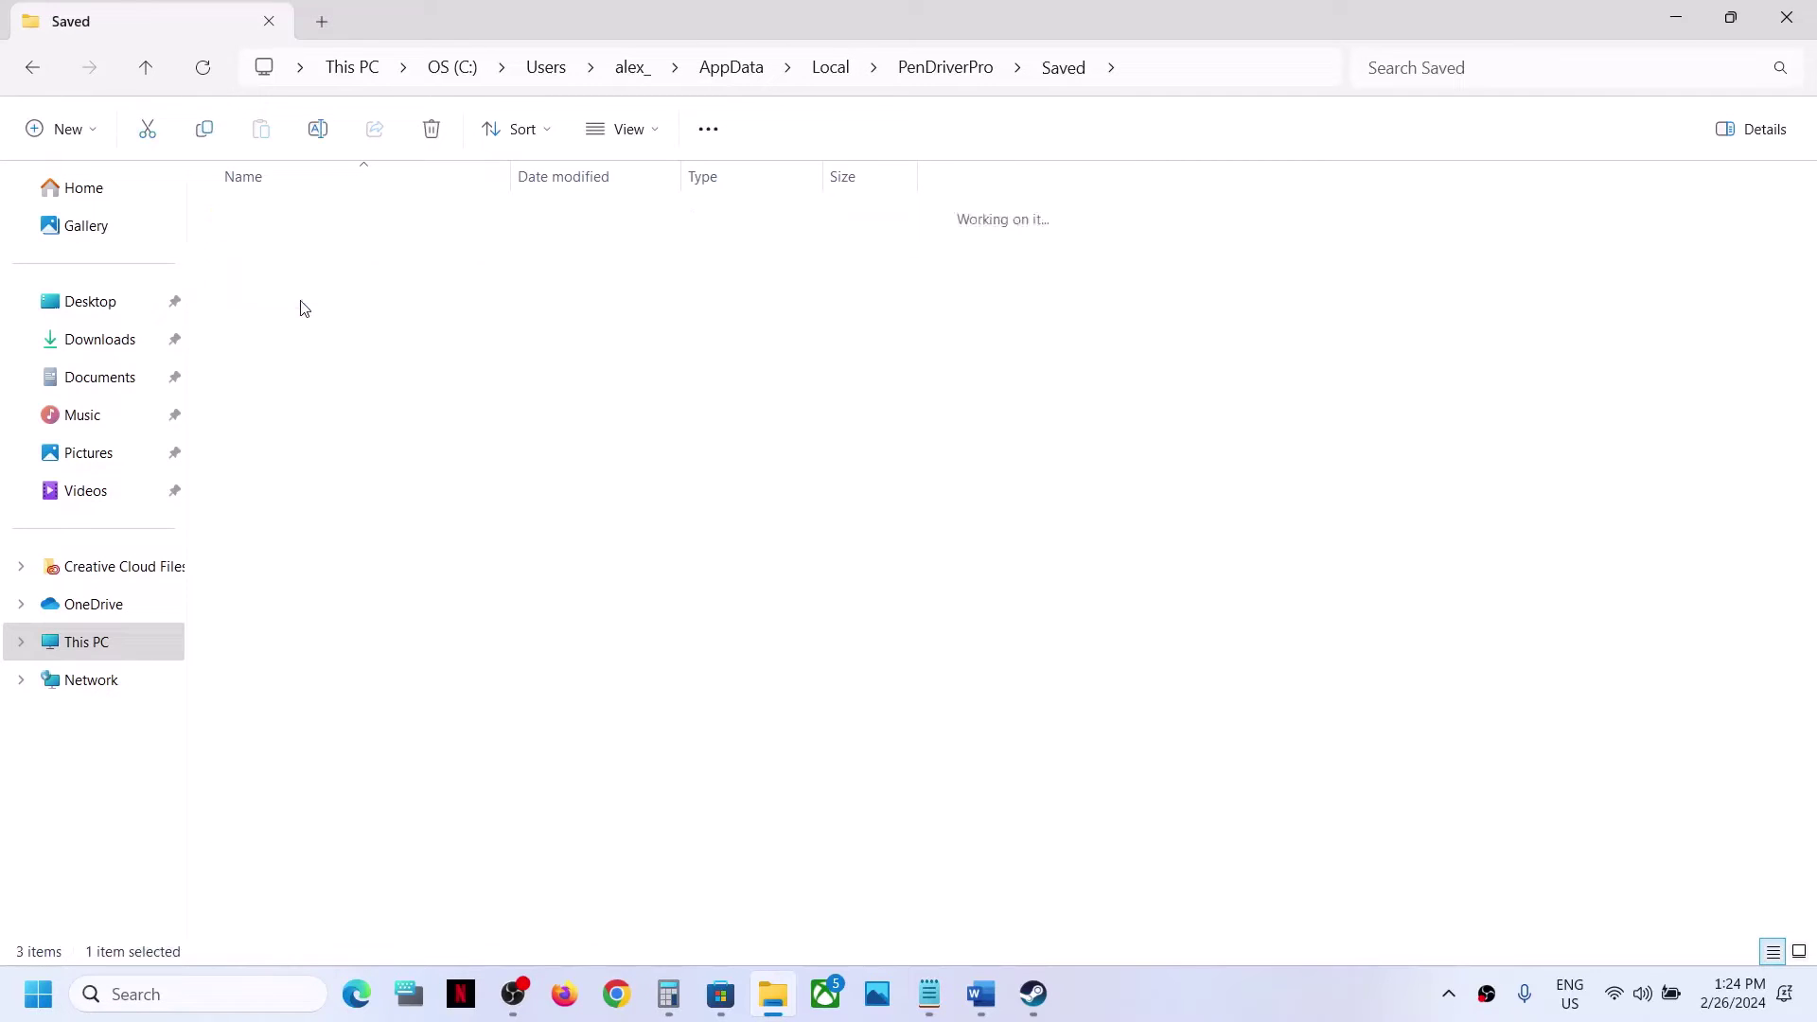
pyautogui.click(145, 67)
pyautogui.click(145, 67)
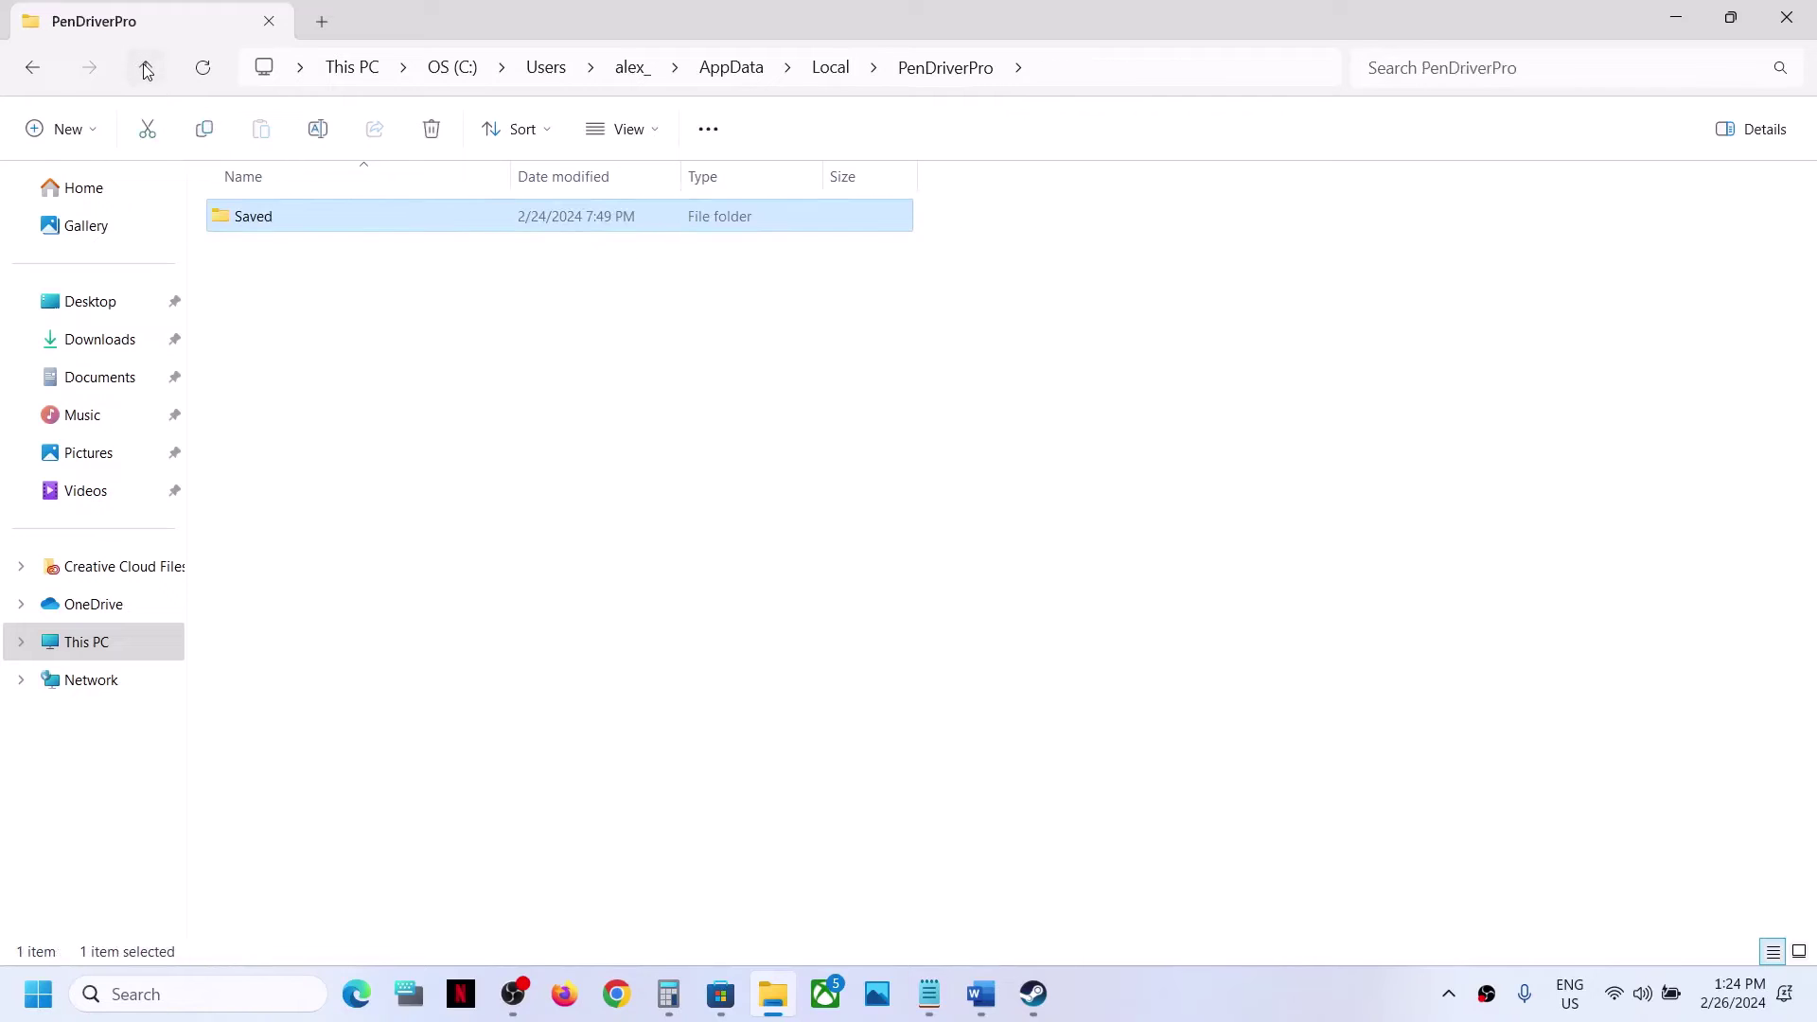
pyautogui.click(144, 67)
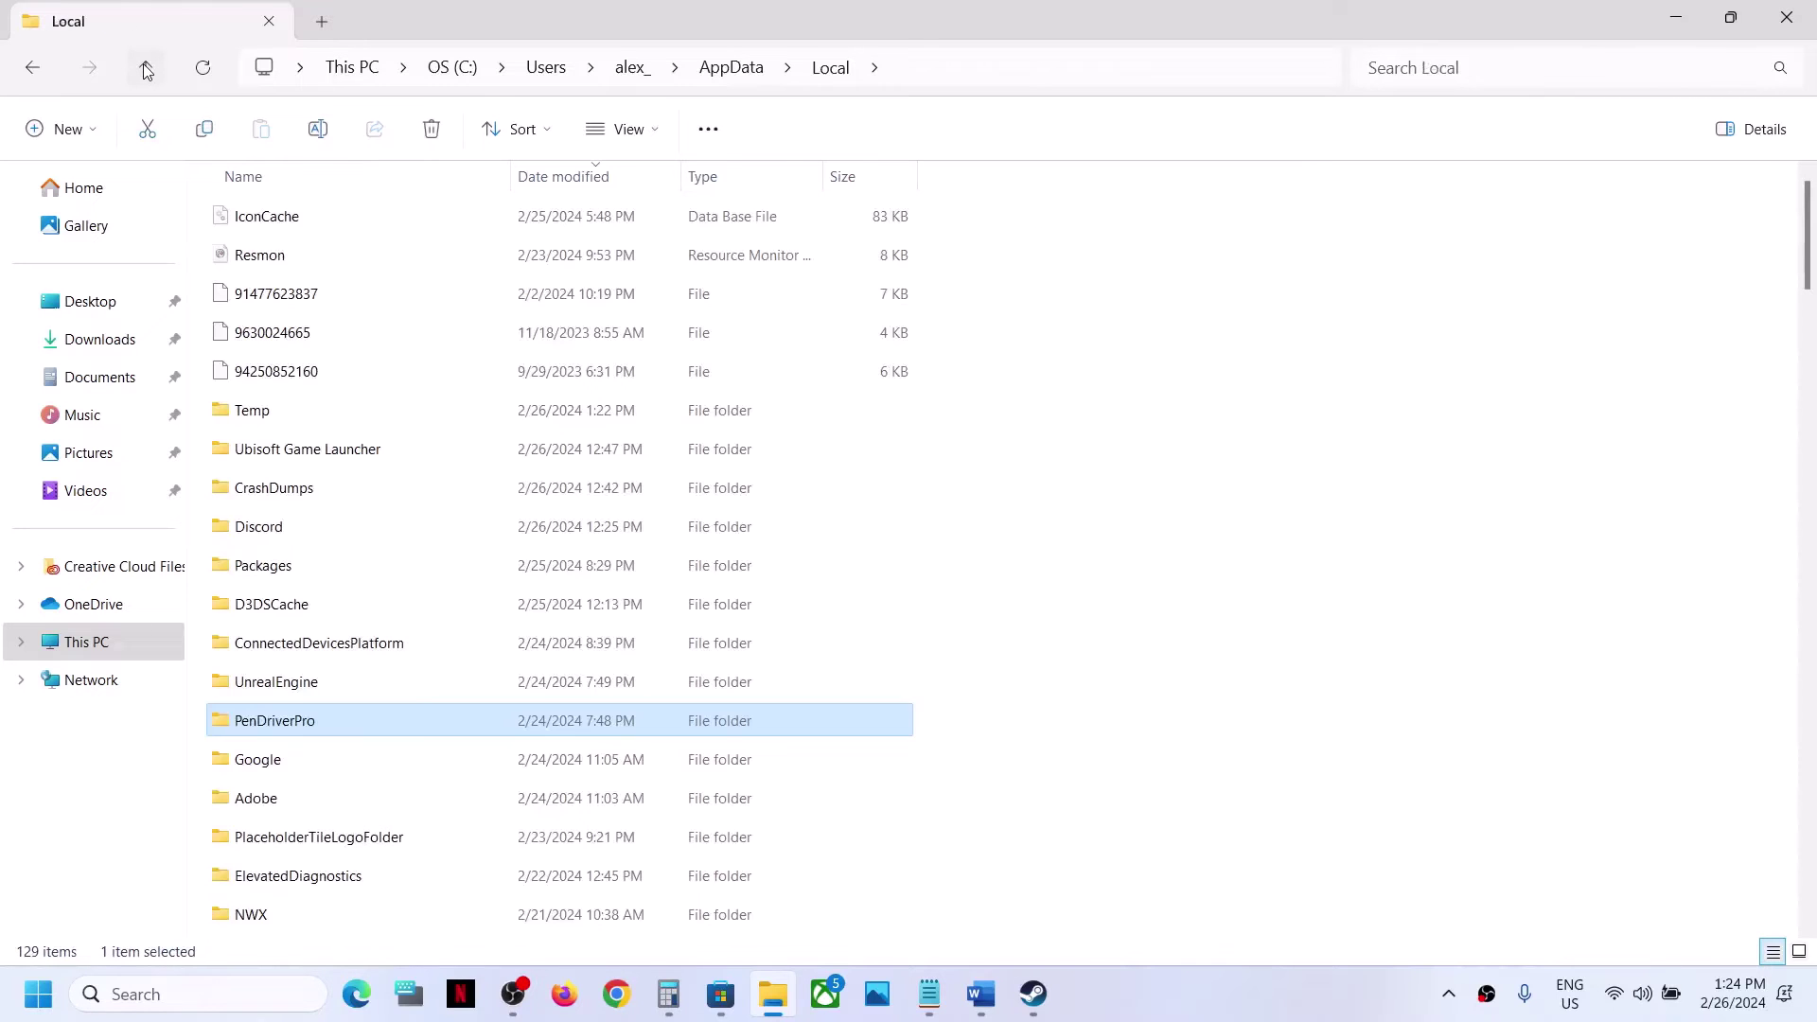
# Rename the PenDriverPro folder in Local to PenDriverPro.old
pyautogui.rightClick(282, 731)
pyautogui.click(402, 754)
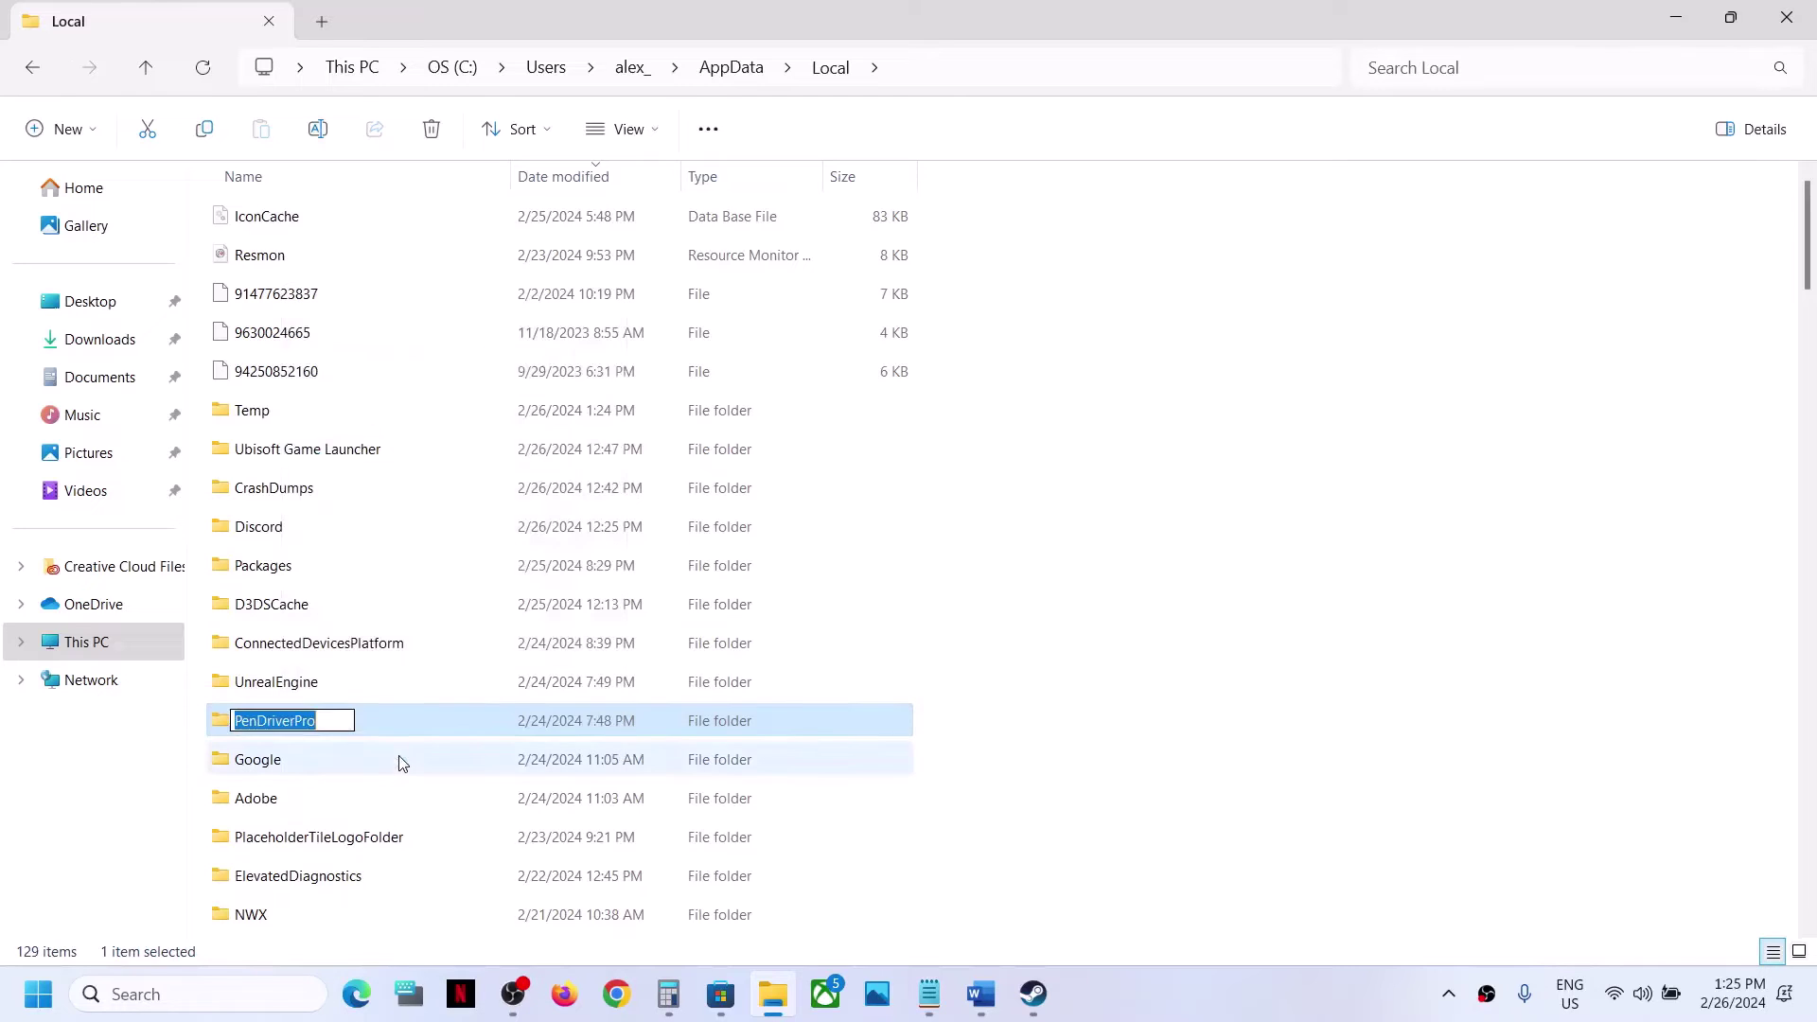
pyautogui.click(333, 719)
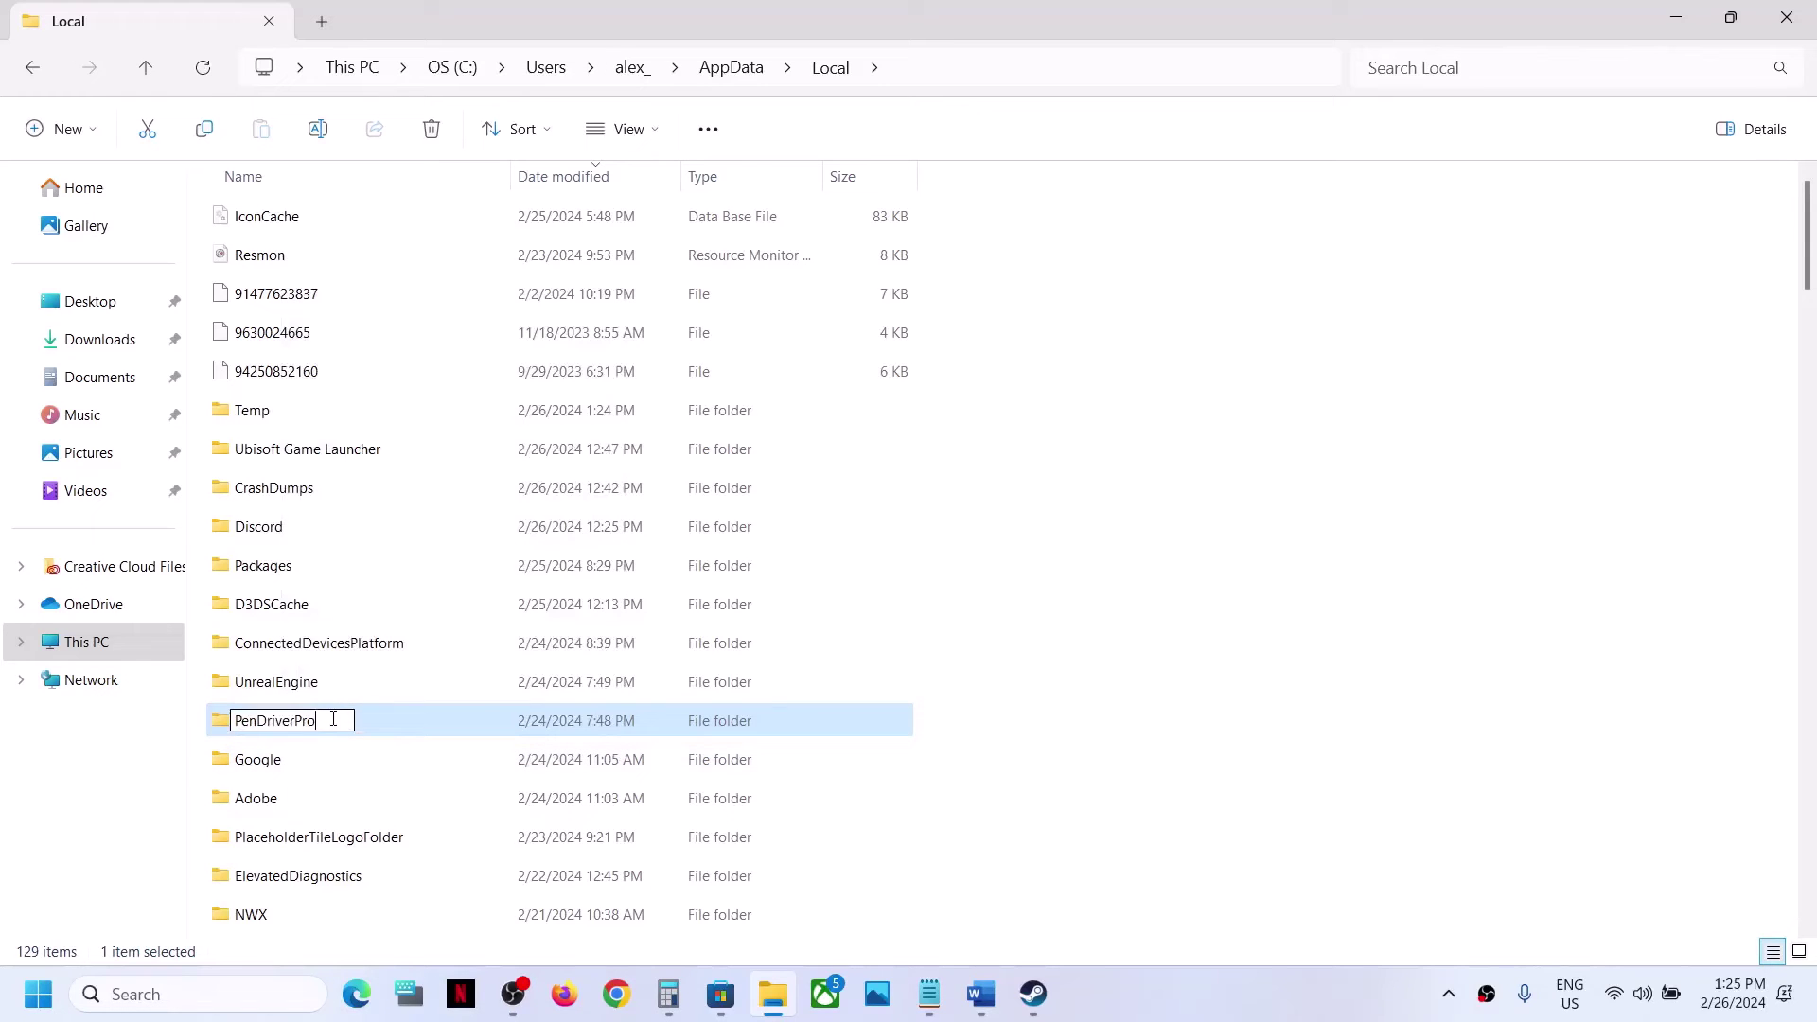
pyautogui.write('.old')
pyautogui.click(840, 827)
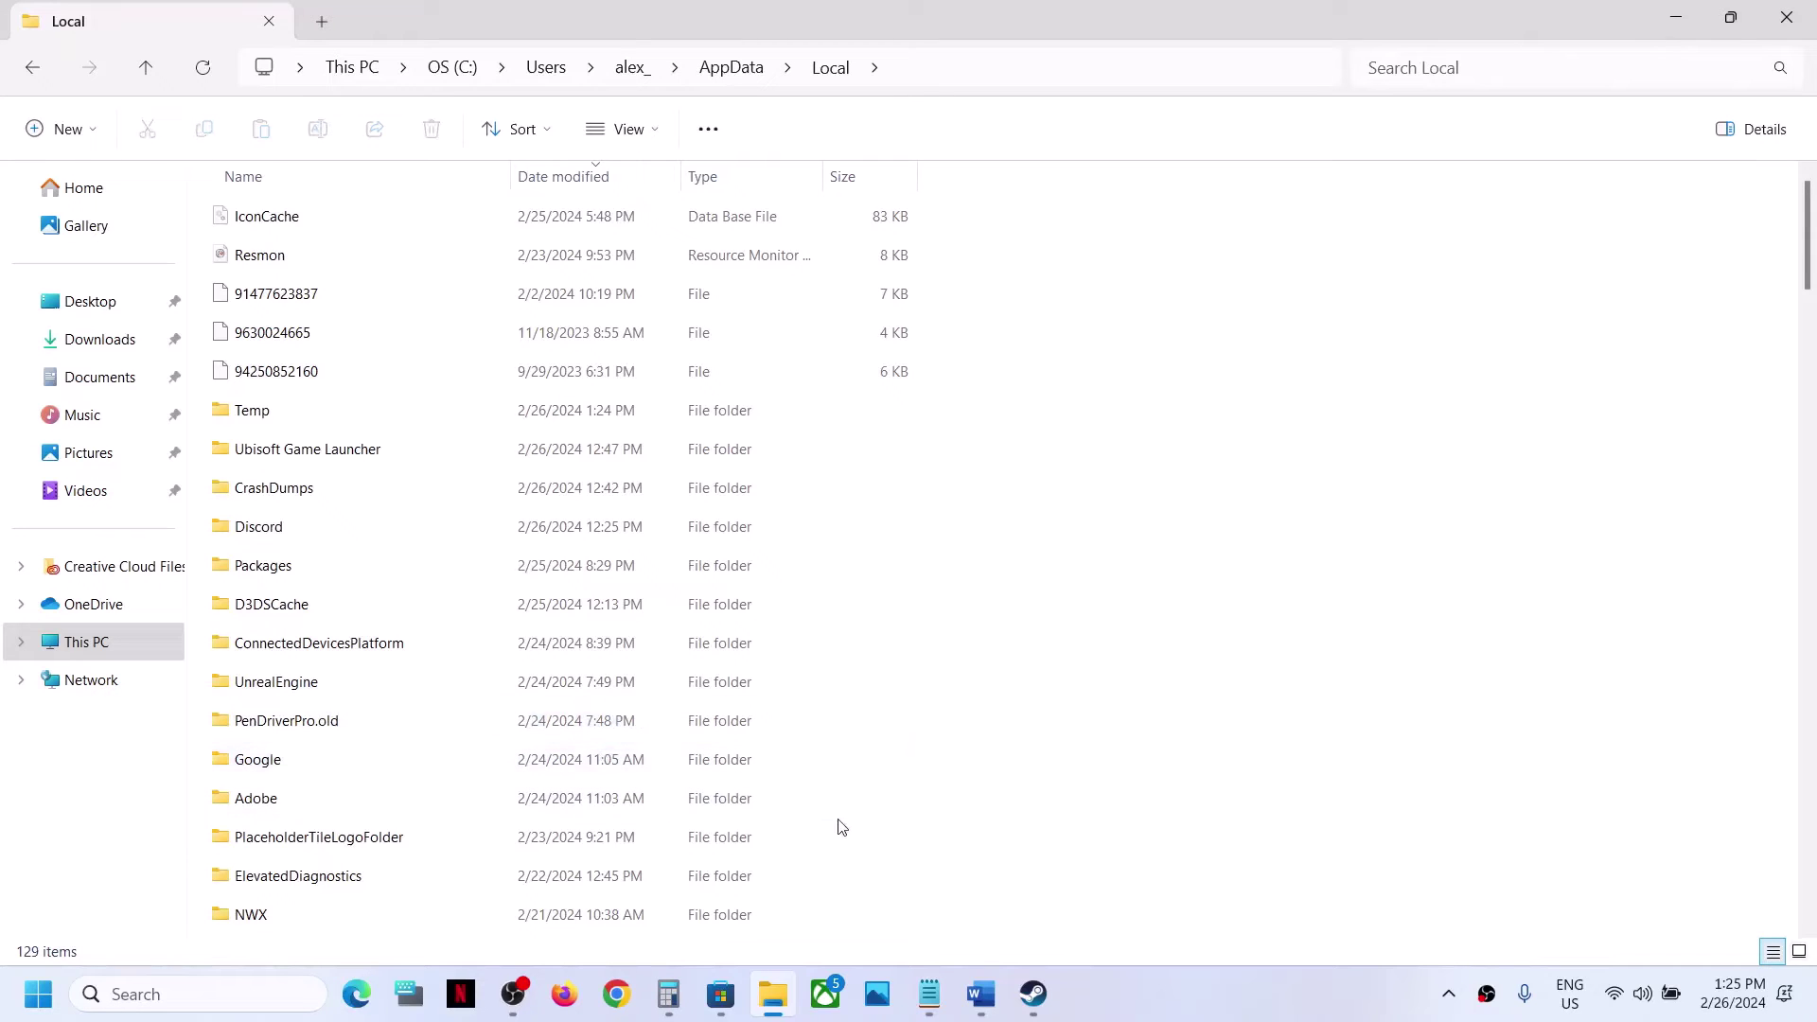
# Recheck Step 8 in the Word notes and bring up the available file actions for the PenDriverPro.old folder
pyautogui.click(337, 721)
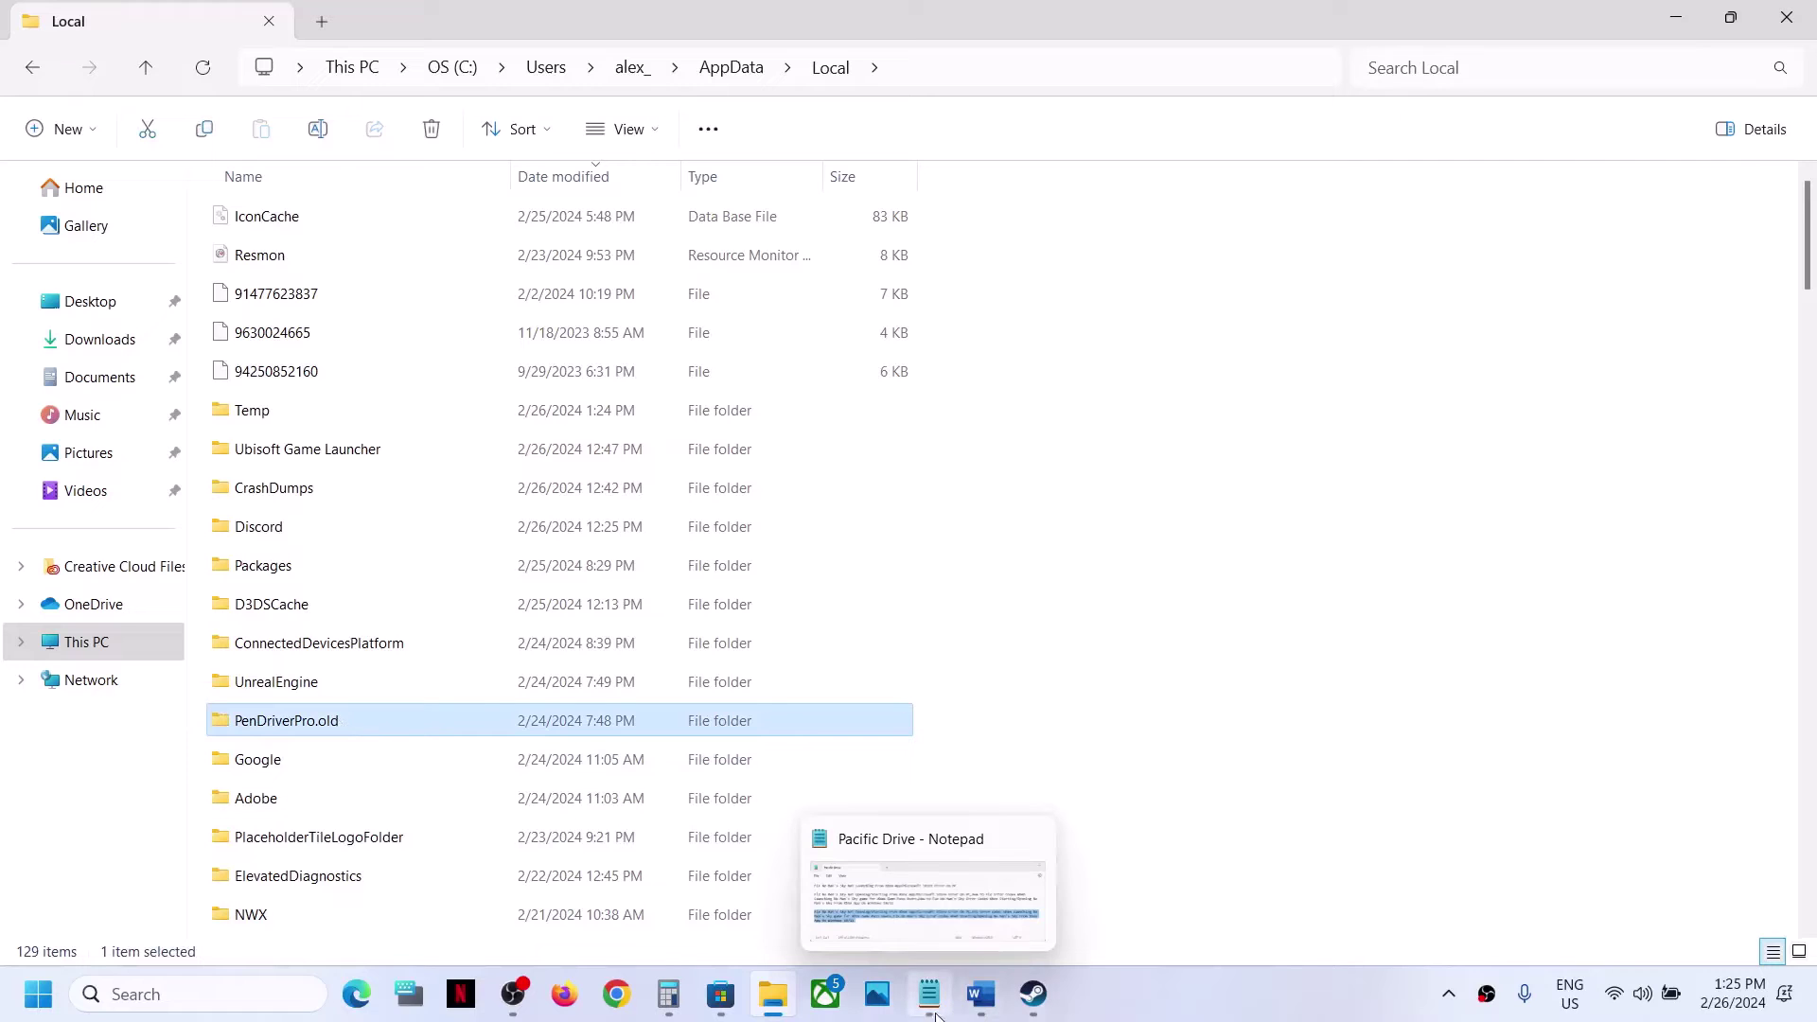
pyautogui.click(982, 993)
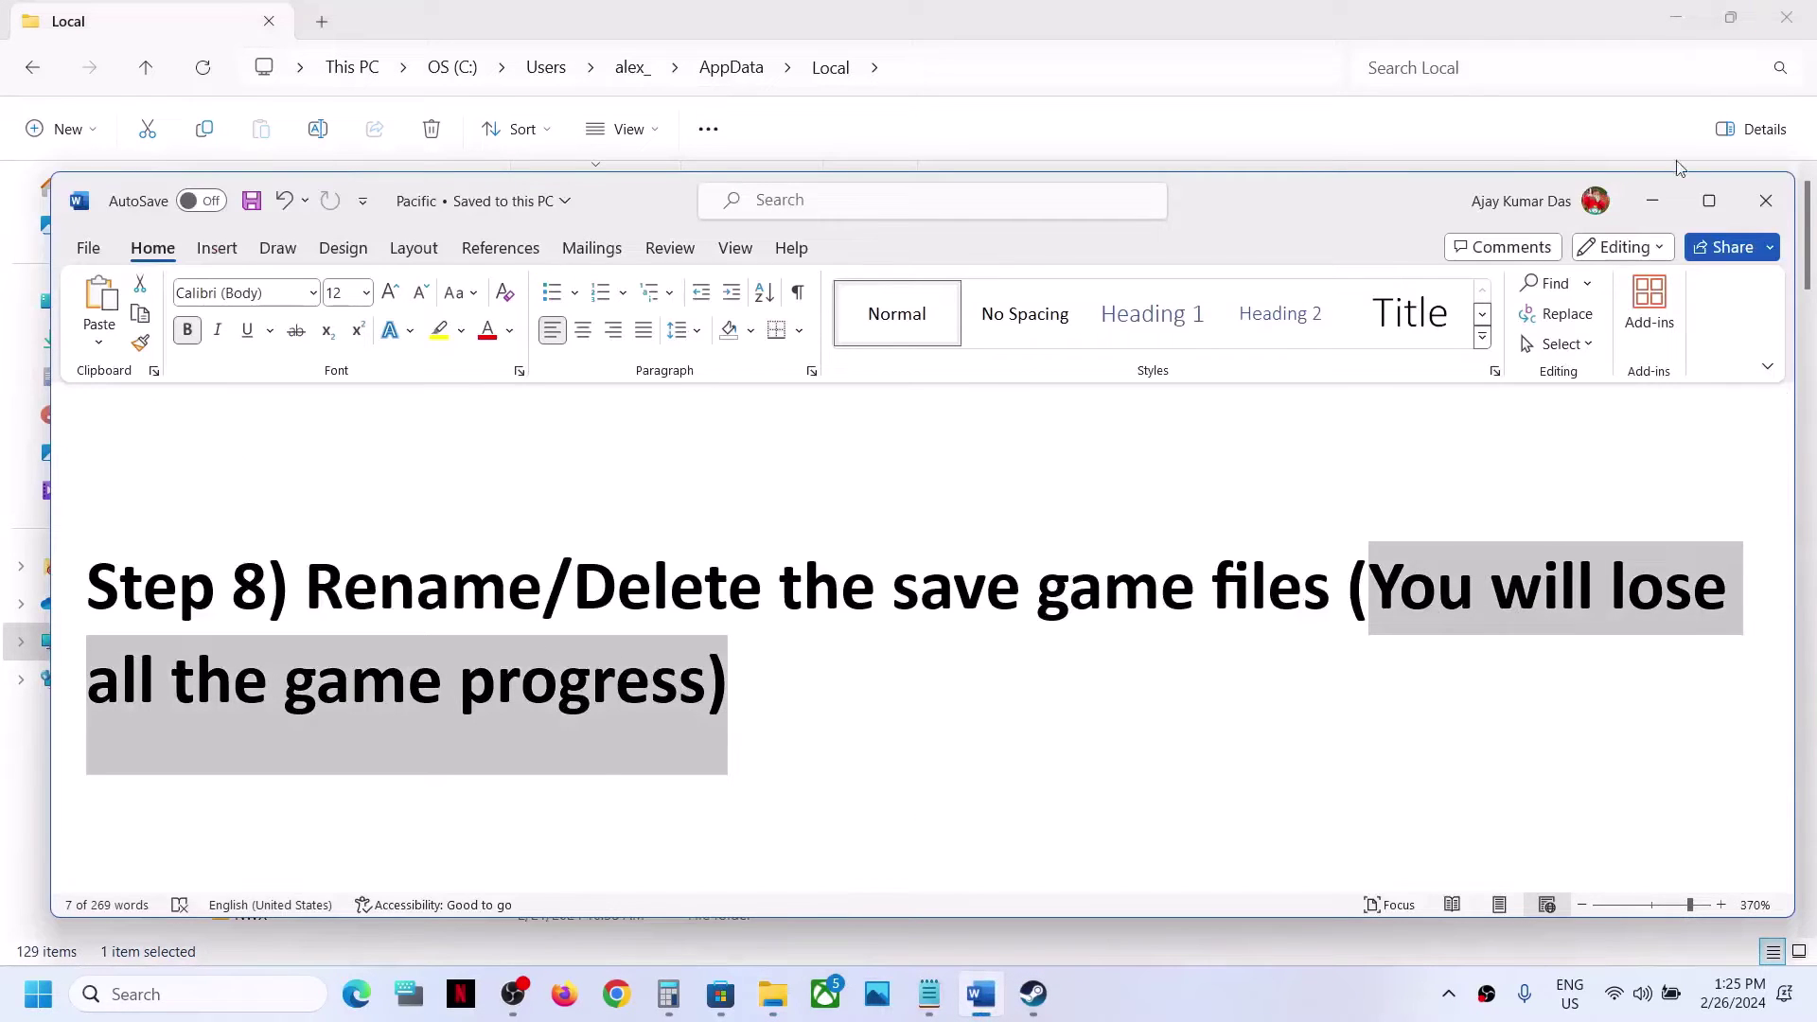
pyautogui.click(1653, 201)
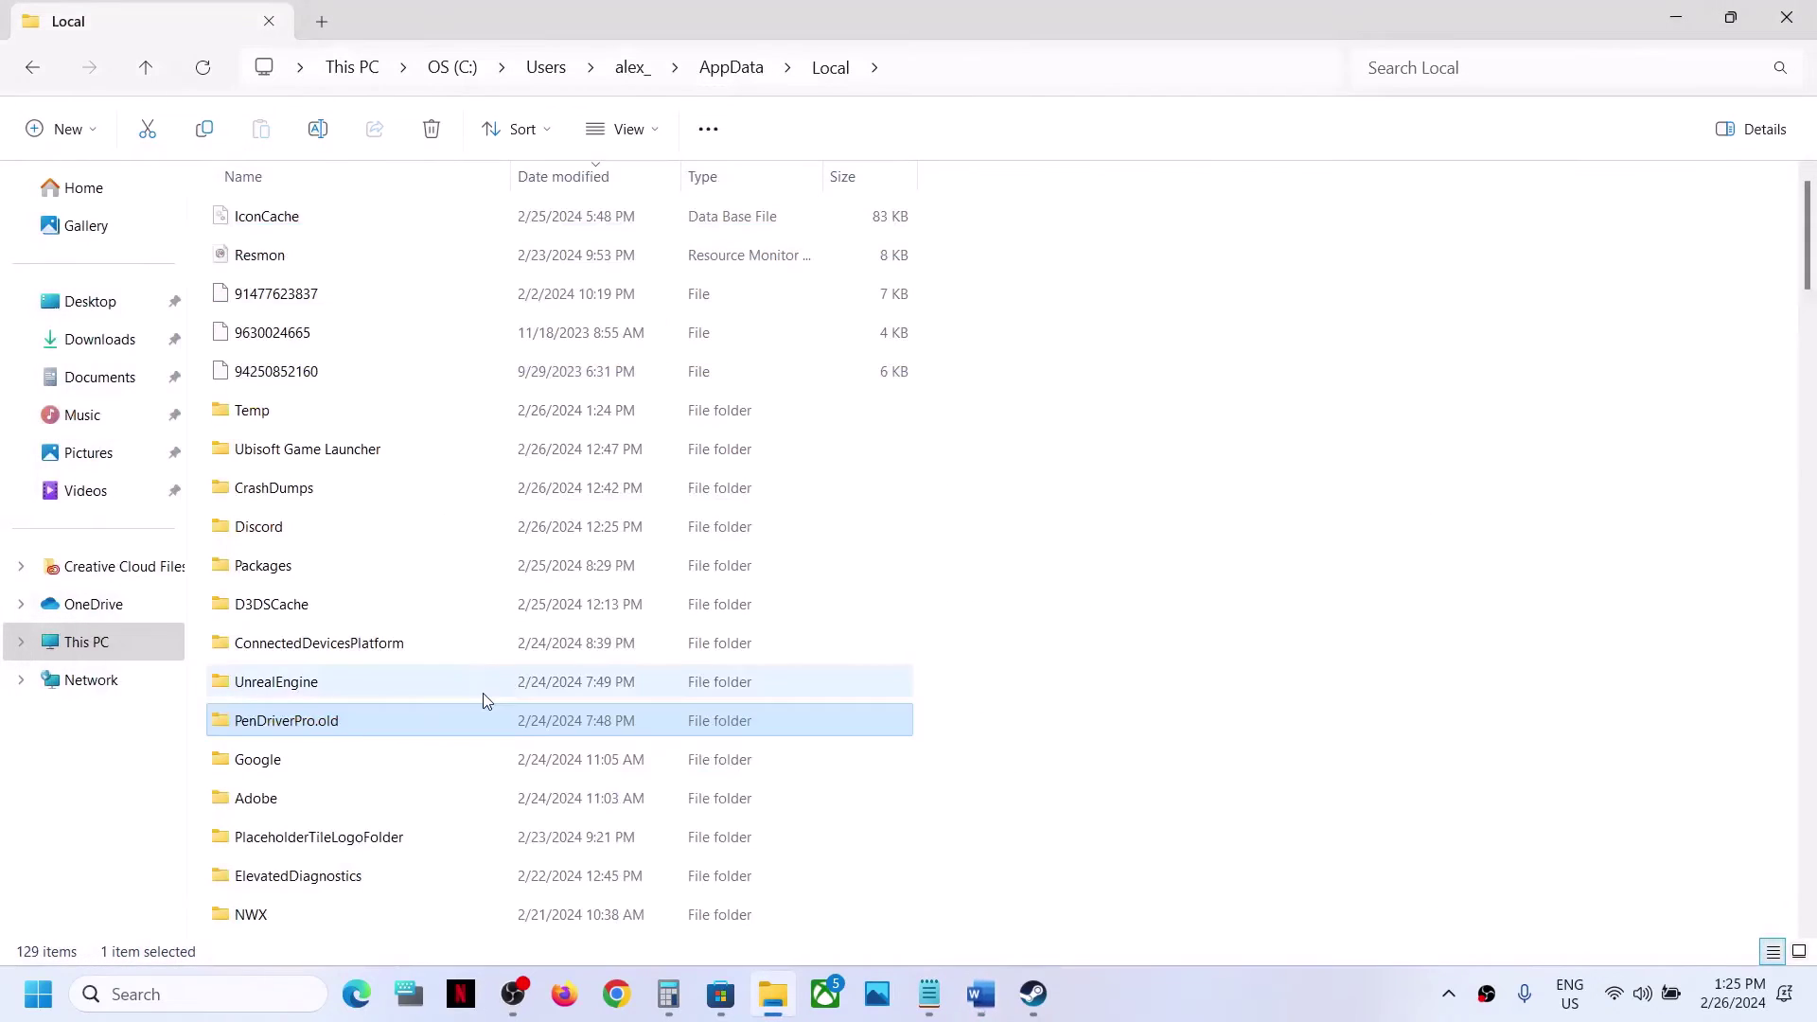
pyautogui.rightClick(369, 734)
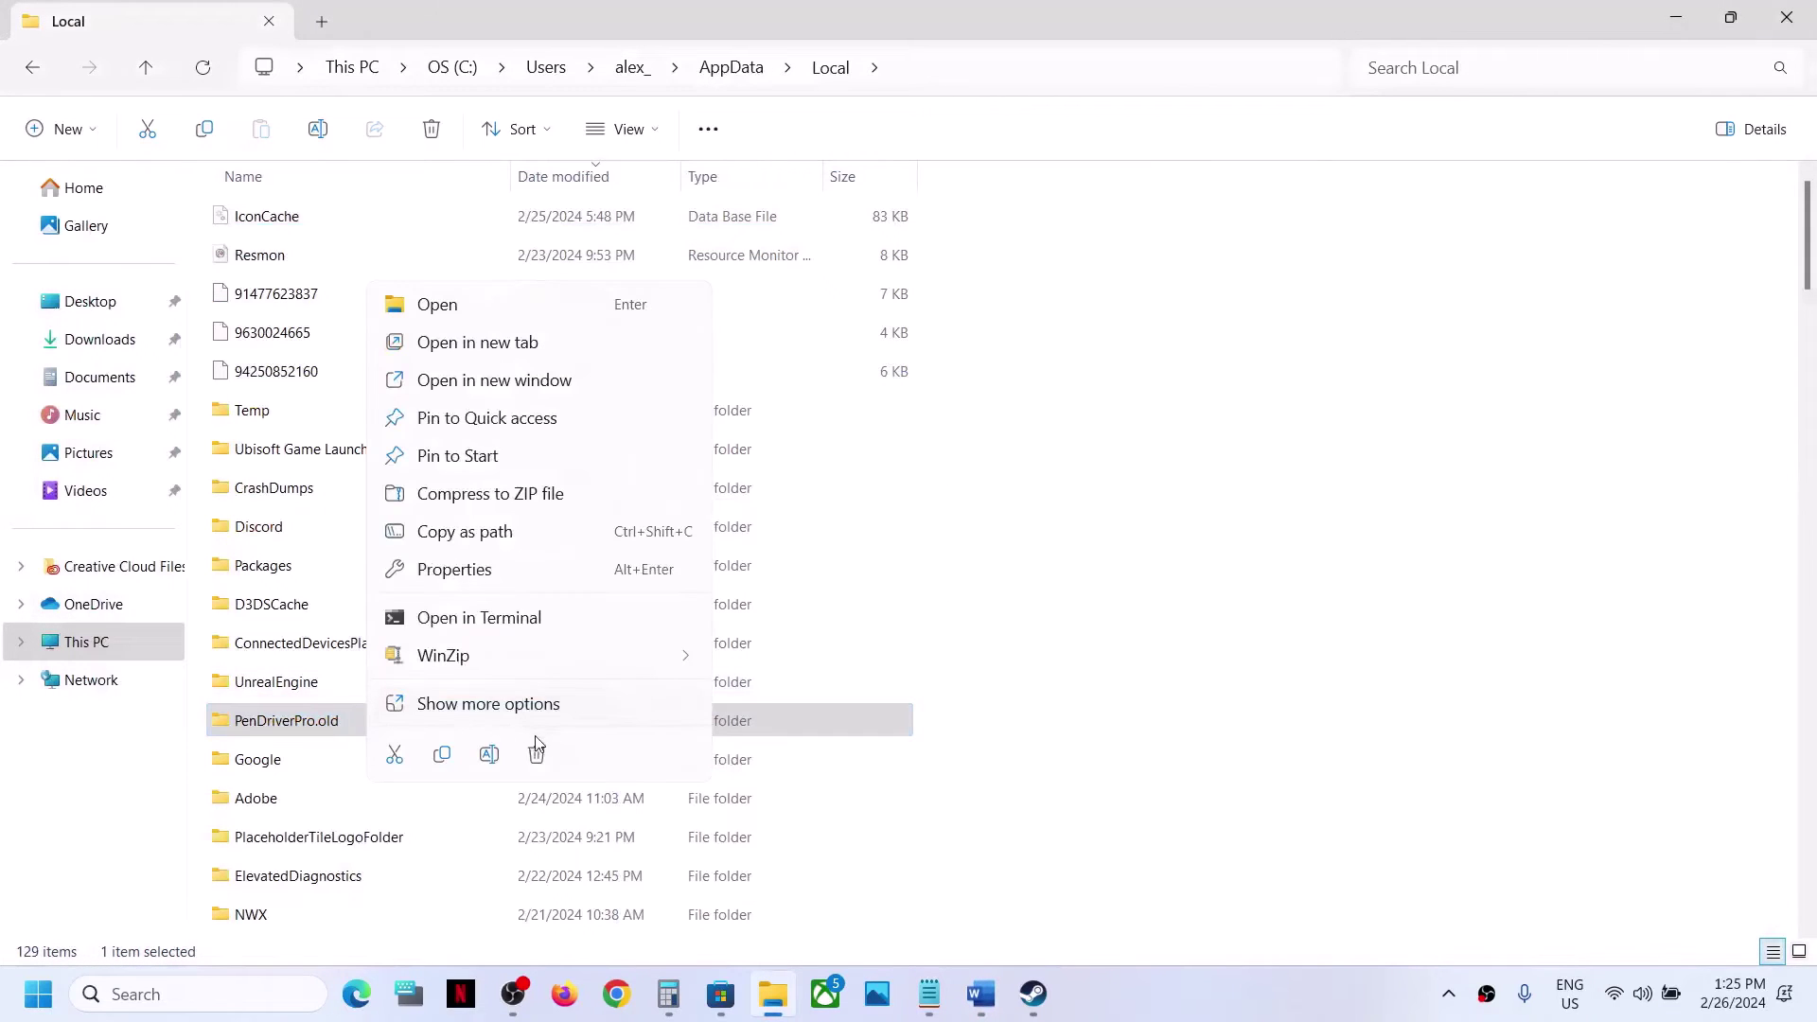
# Bring Steam forward and read Step 9 in the Word notes on clean graphics driver installation, highlighting the NVIDIA and AMD links
pyautogui.click(1032, 993)
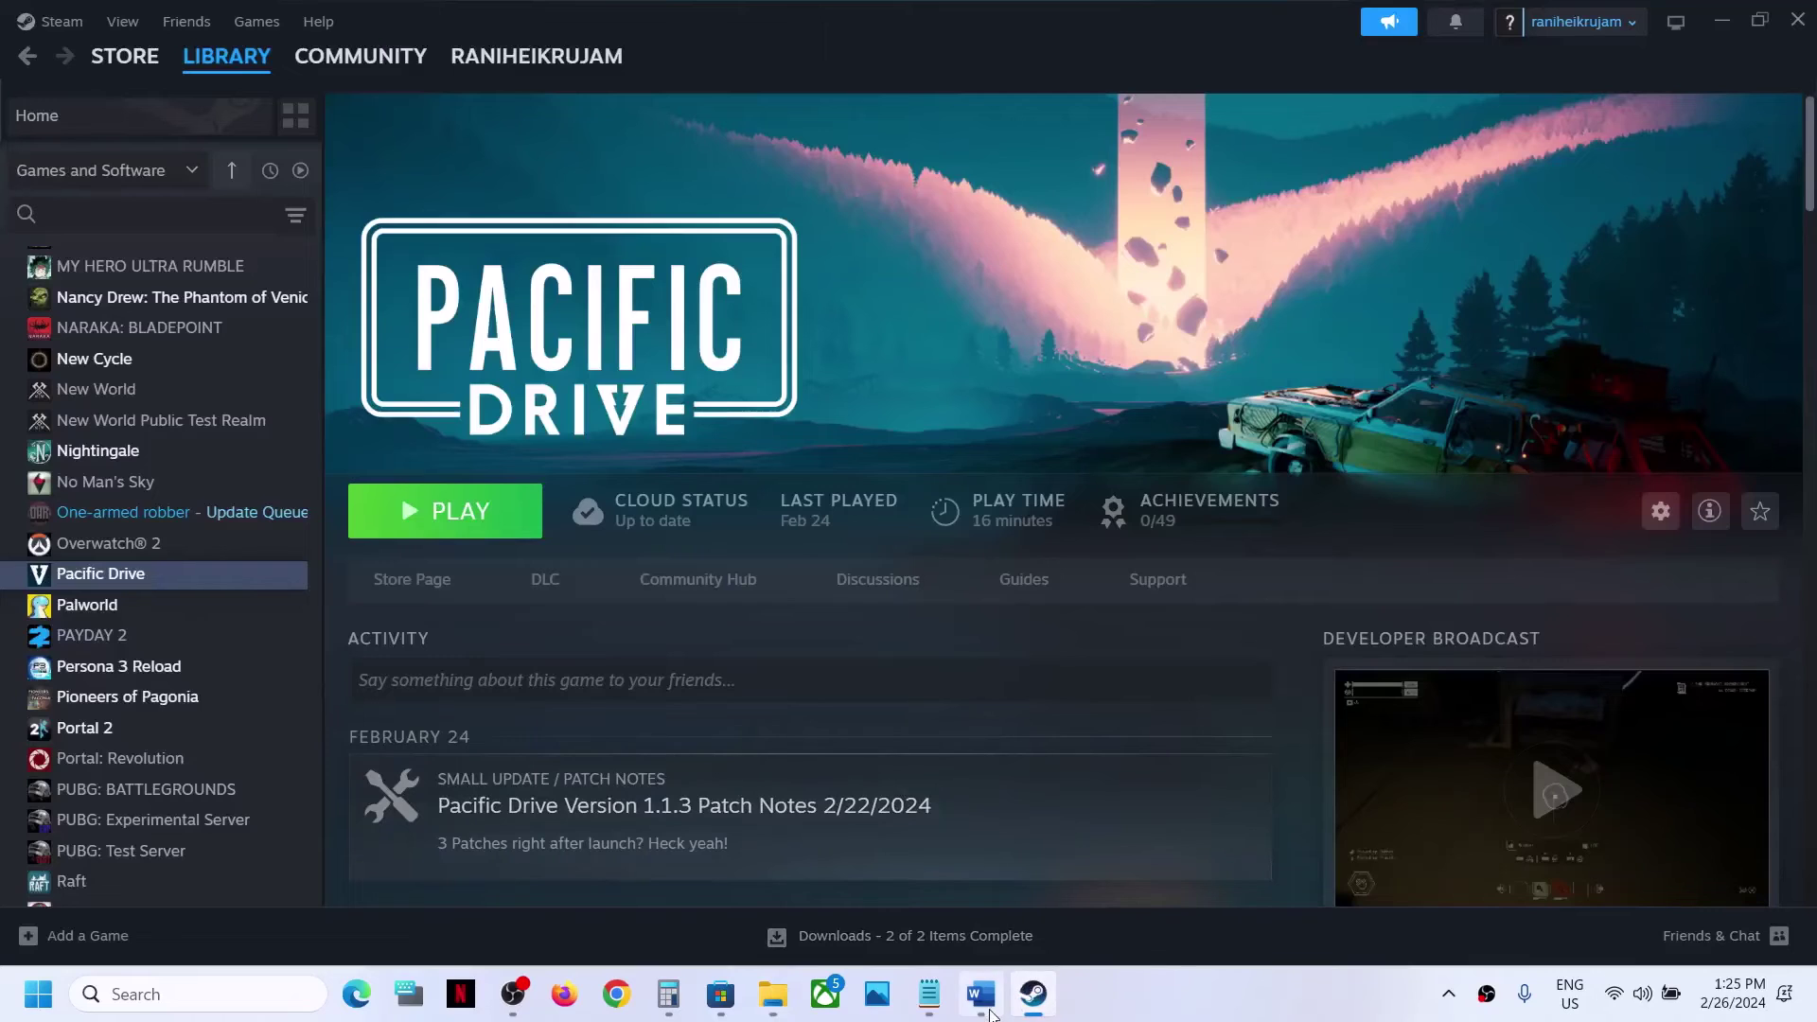
pyautogui.click(980, 993)
pyautogui.scroll(-4, 784, 709)
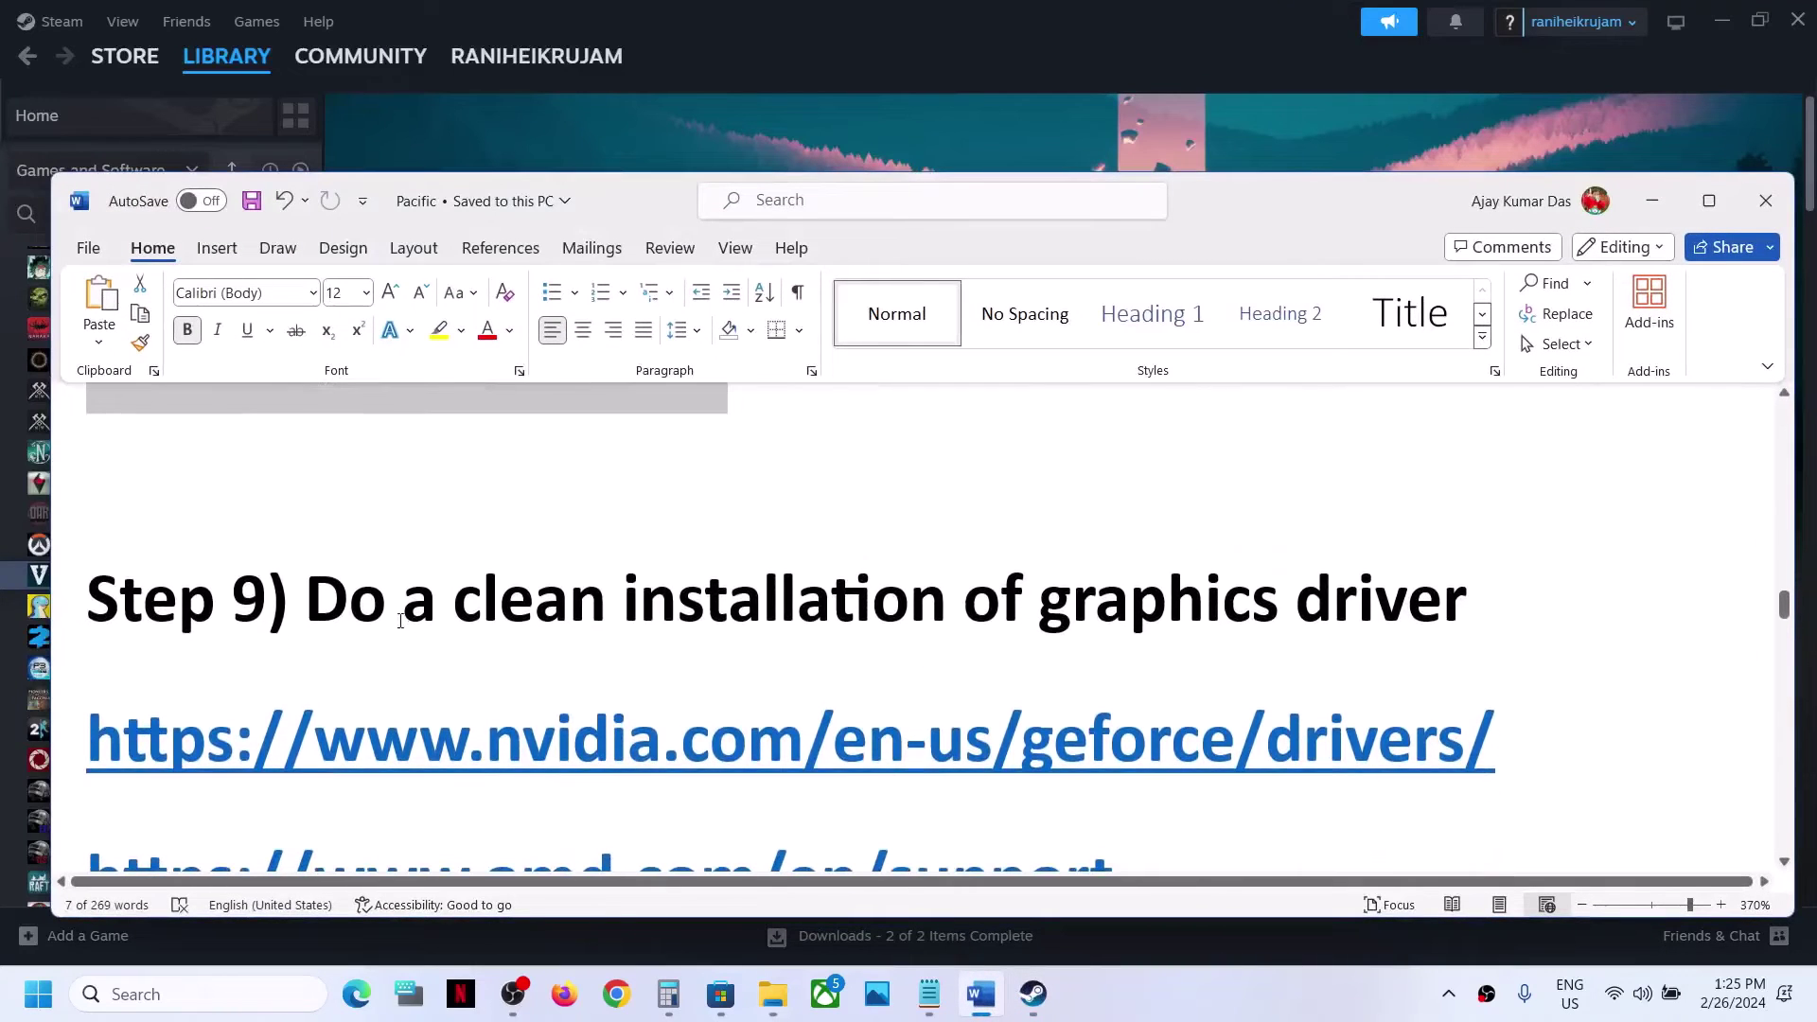
pyautogui.moveTo(350, 599); pyautogui.dragTo(1465, 605)
pyautogui.scroll(-2, 661, 669)
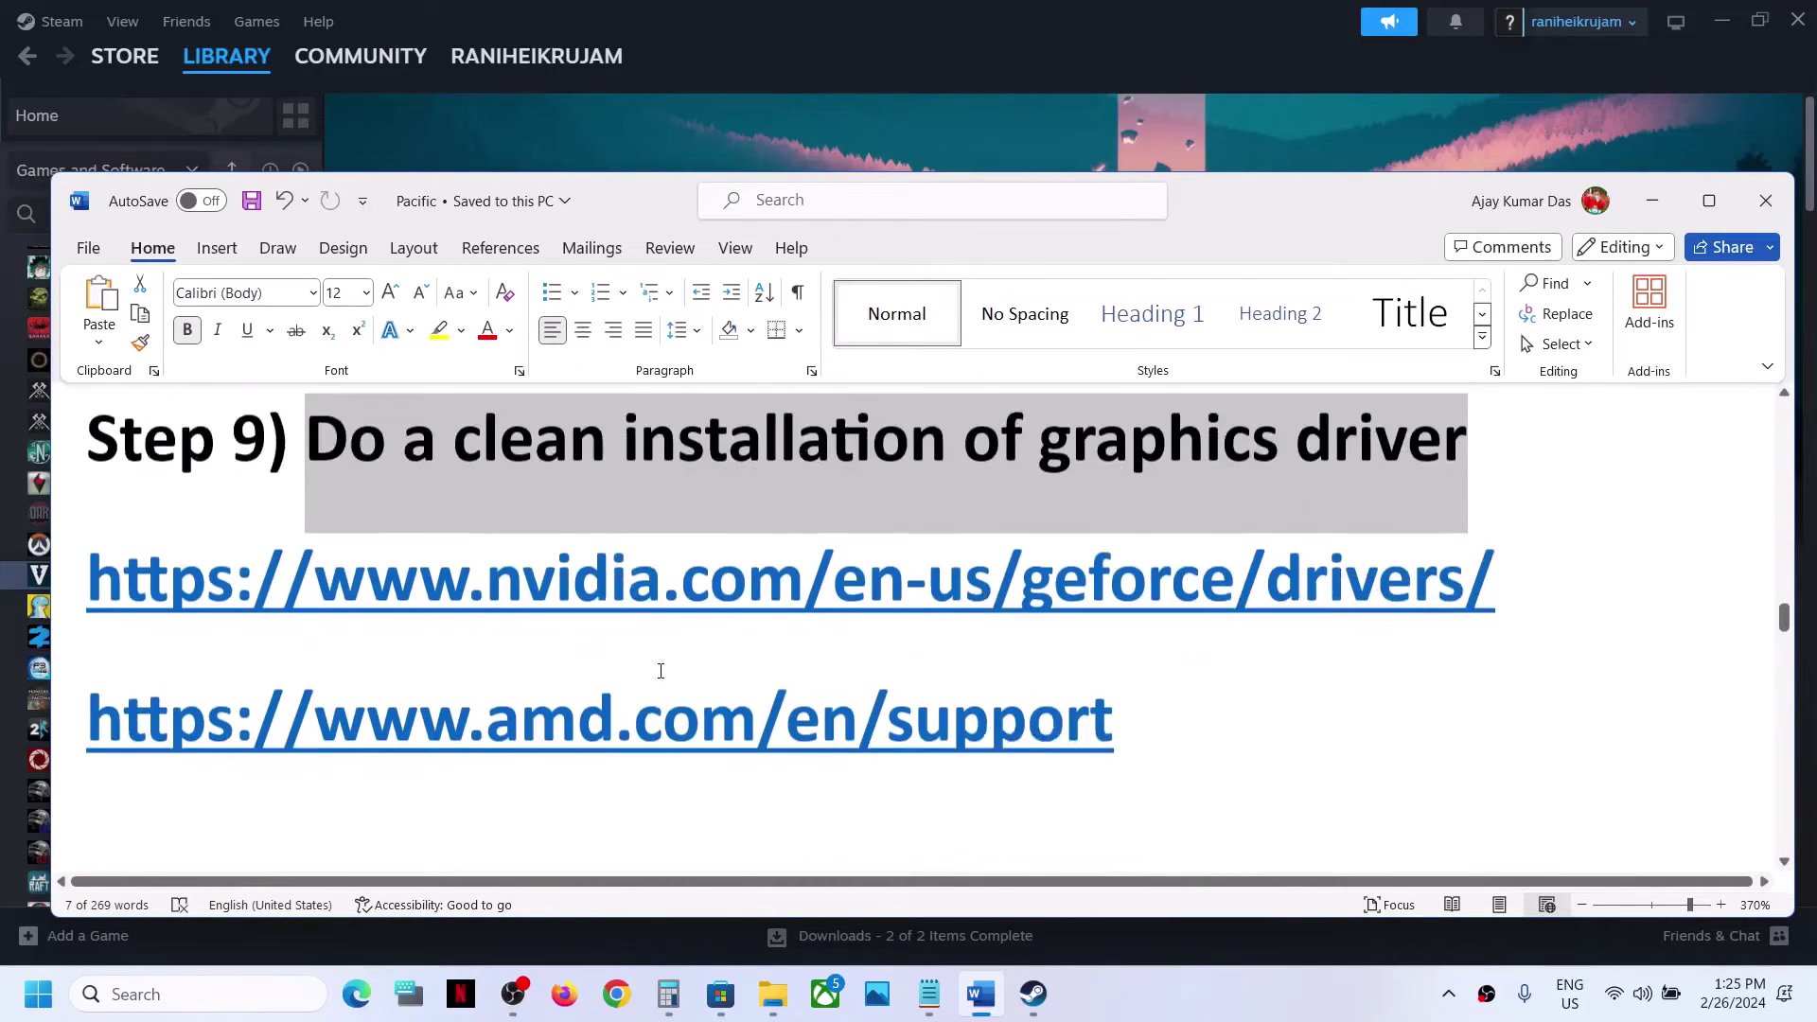
pyautogui.moveTo(478, 527); pyautogui.dragTo(899, 529)
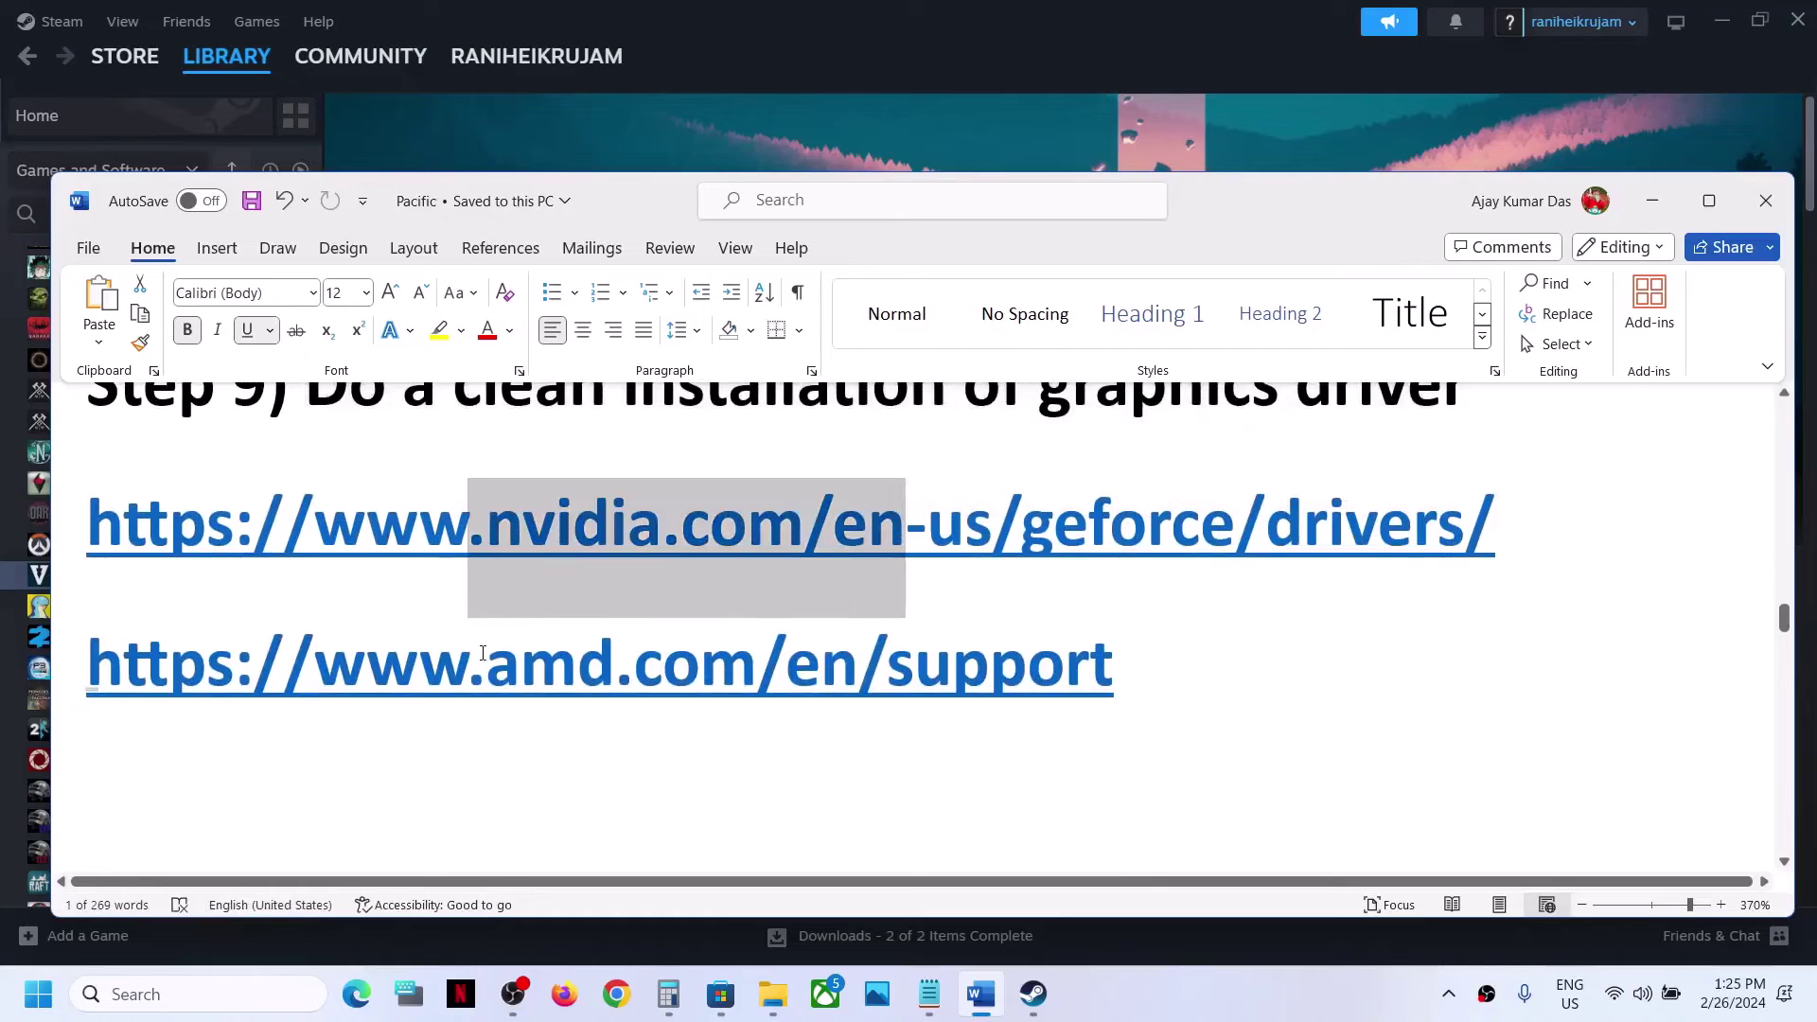
pyautogui.moveTo(486, 653); pyautogui.dragTo(756, 645)
pyautogui.scroll(2, 756, 645)
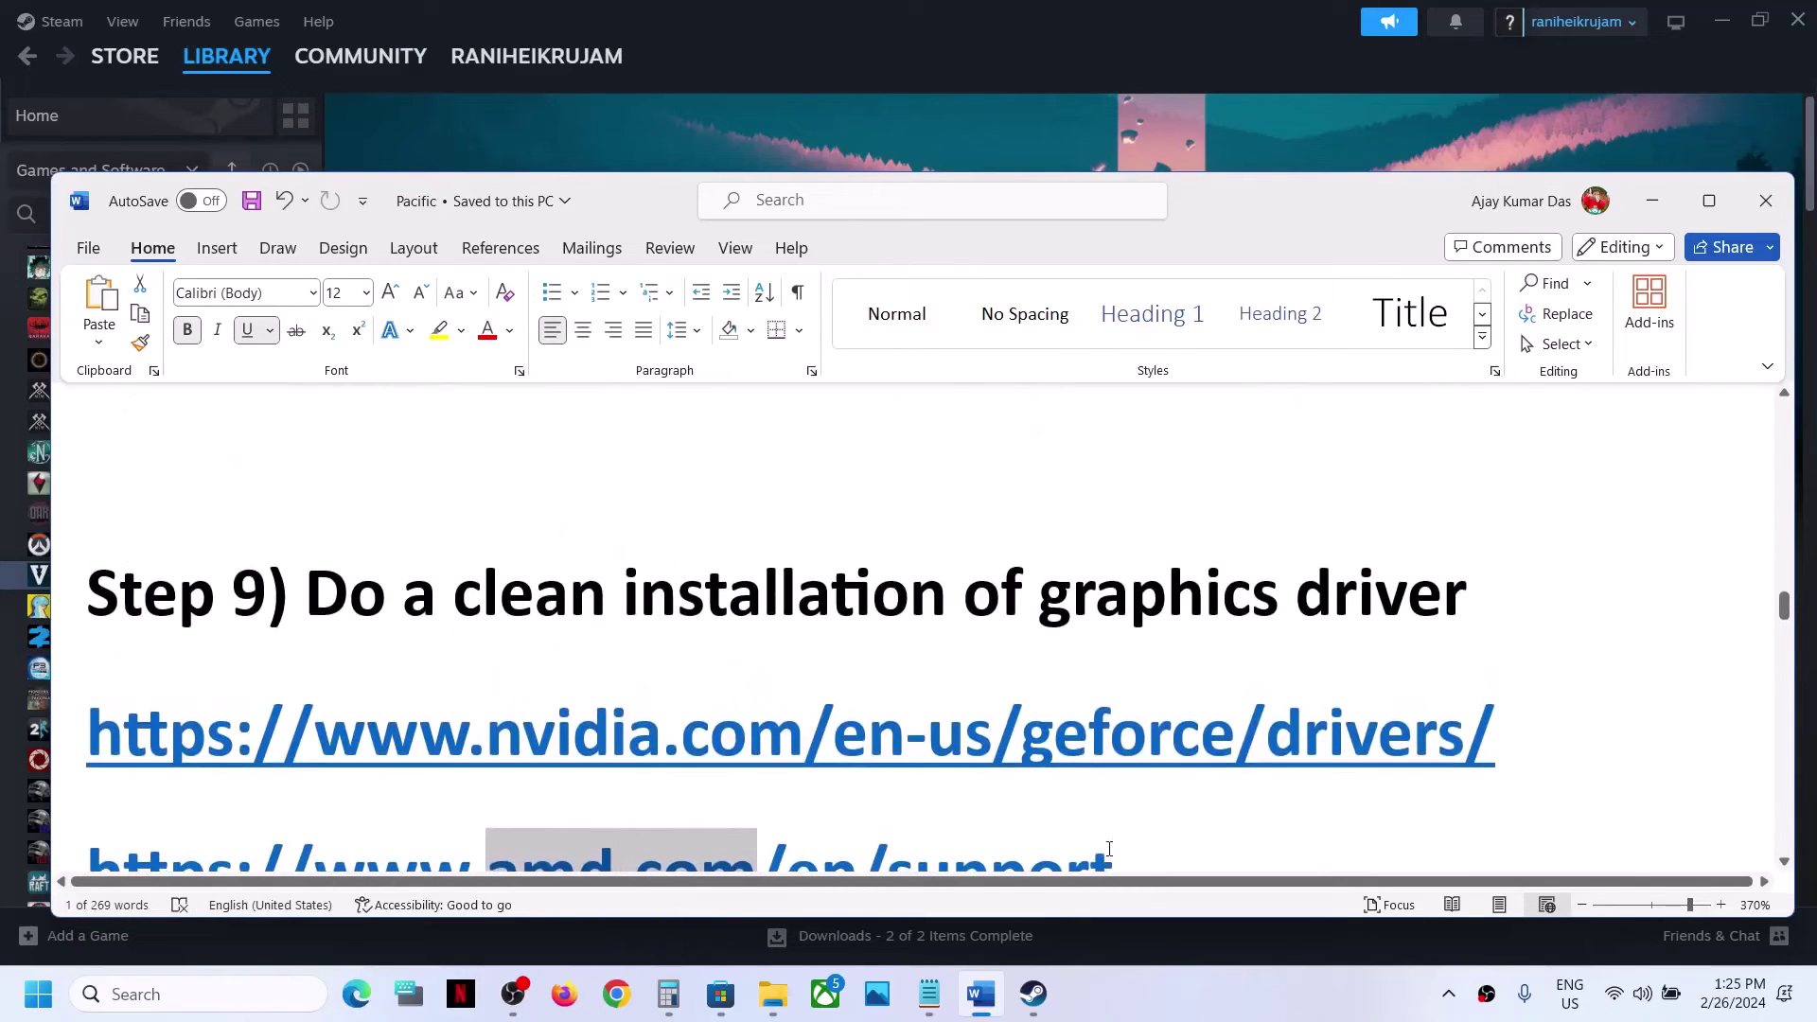
# On NVIDIA's GeForce Drivers page in Chrome, set the product type to GeForce and the series to GeForce RTX 30 Series (Notebooks)
pyautogui.click(1033, 993)
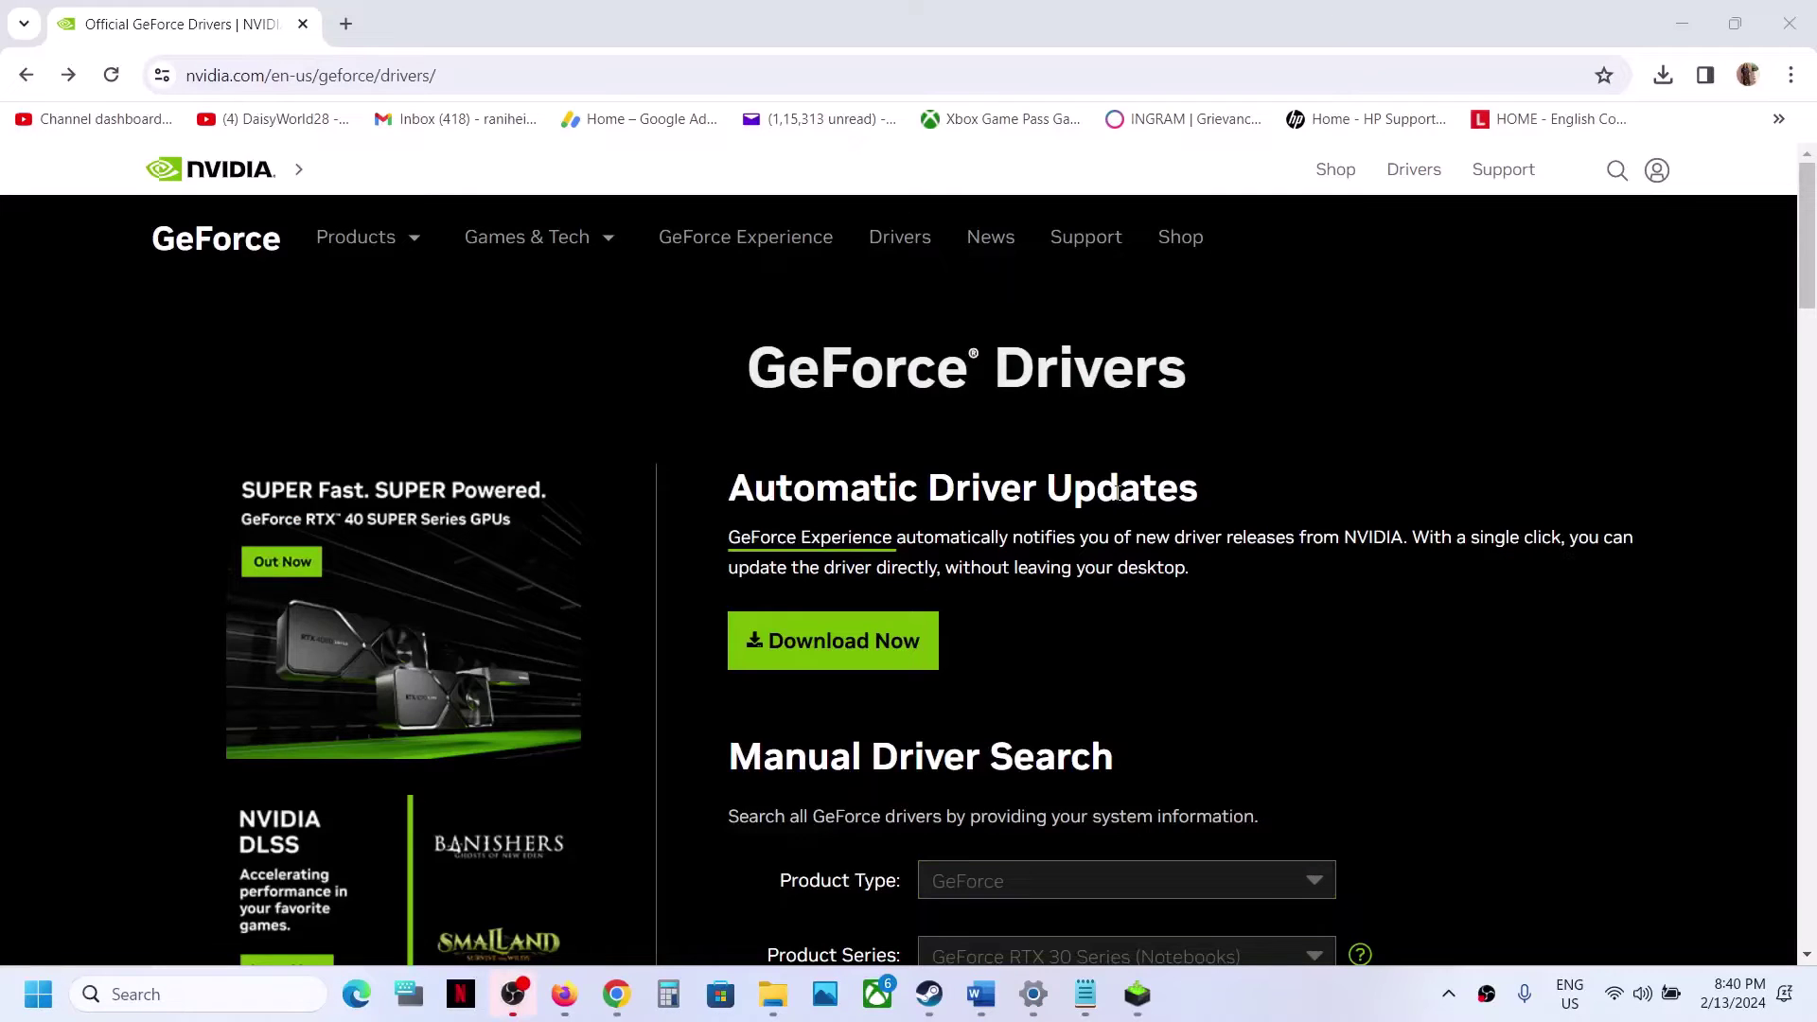
pyautogui.scroll(-4, 1069, 604)
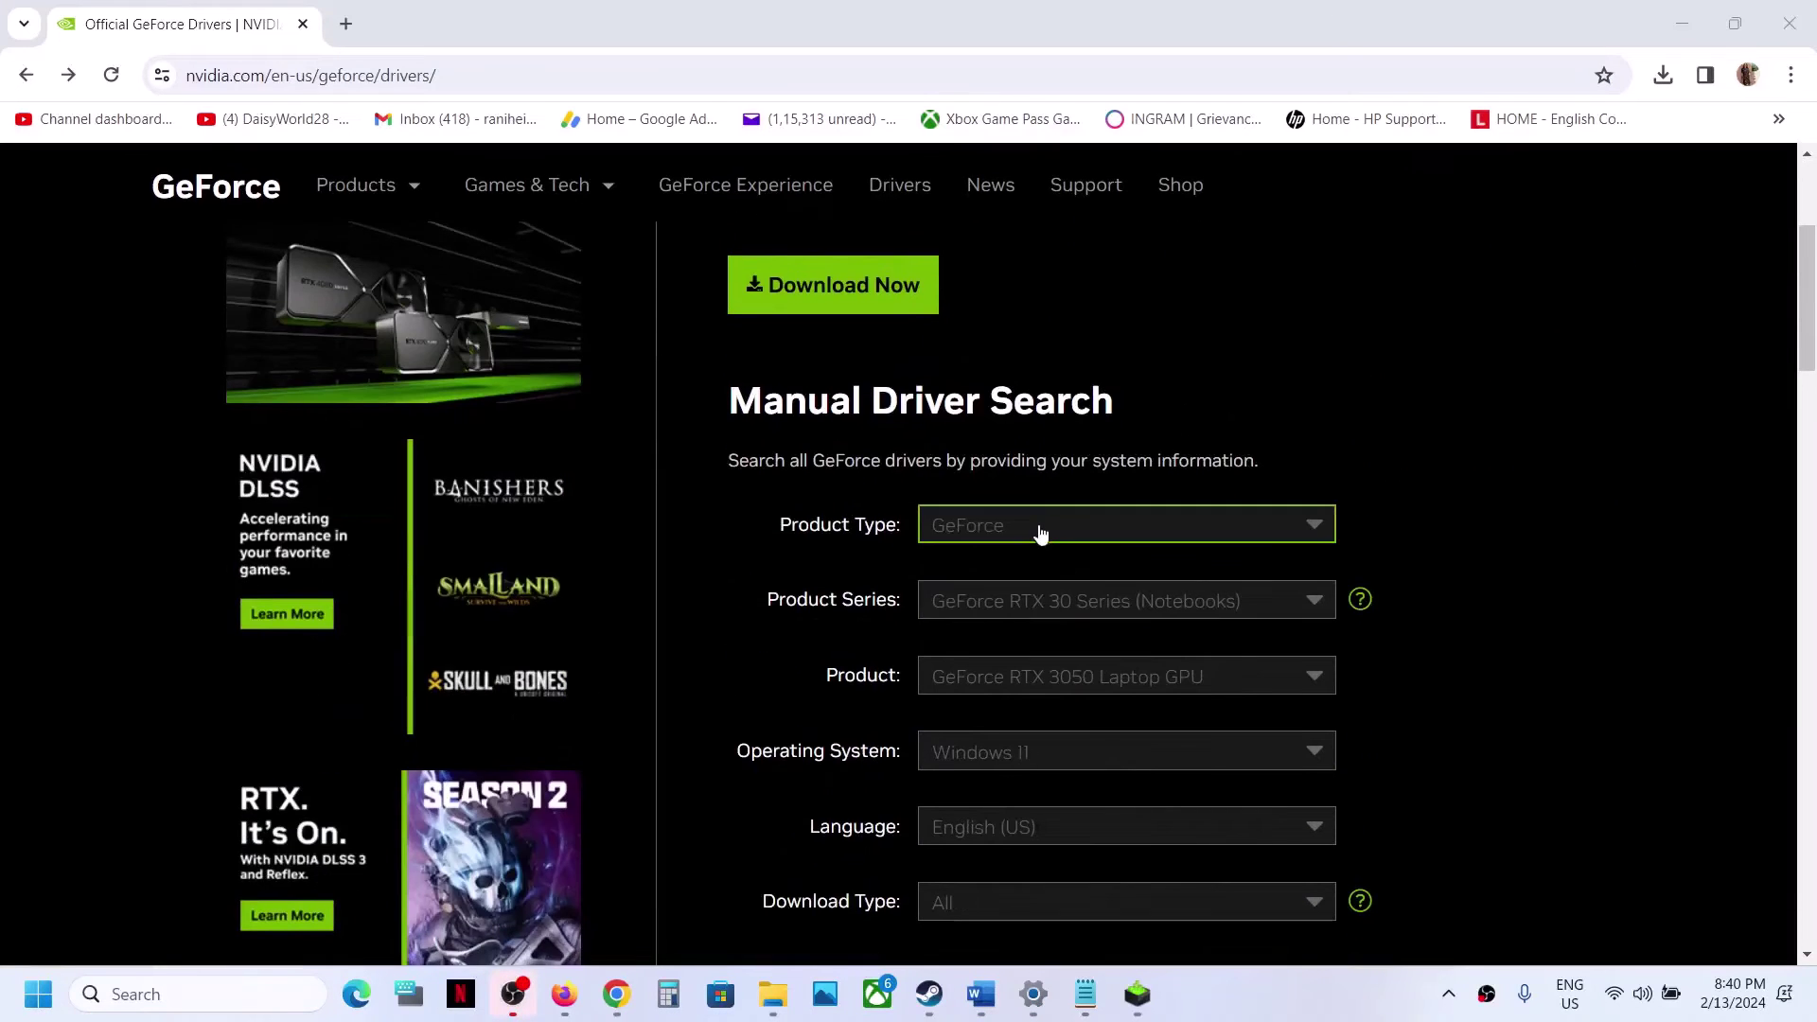
pyautogui.click(1031, 536)
pyautogui.click(1027, 560)
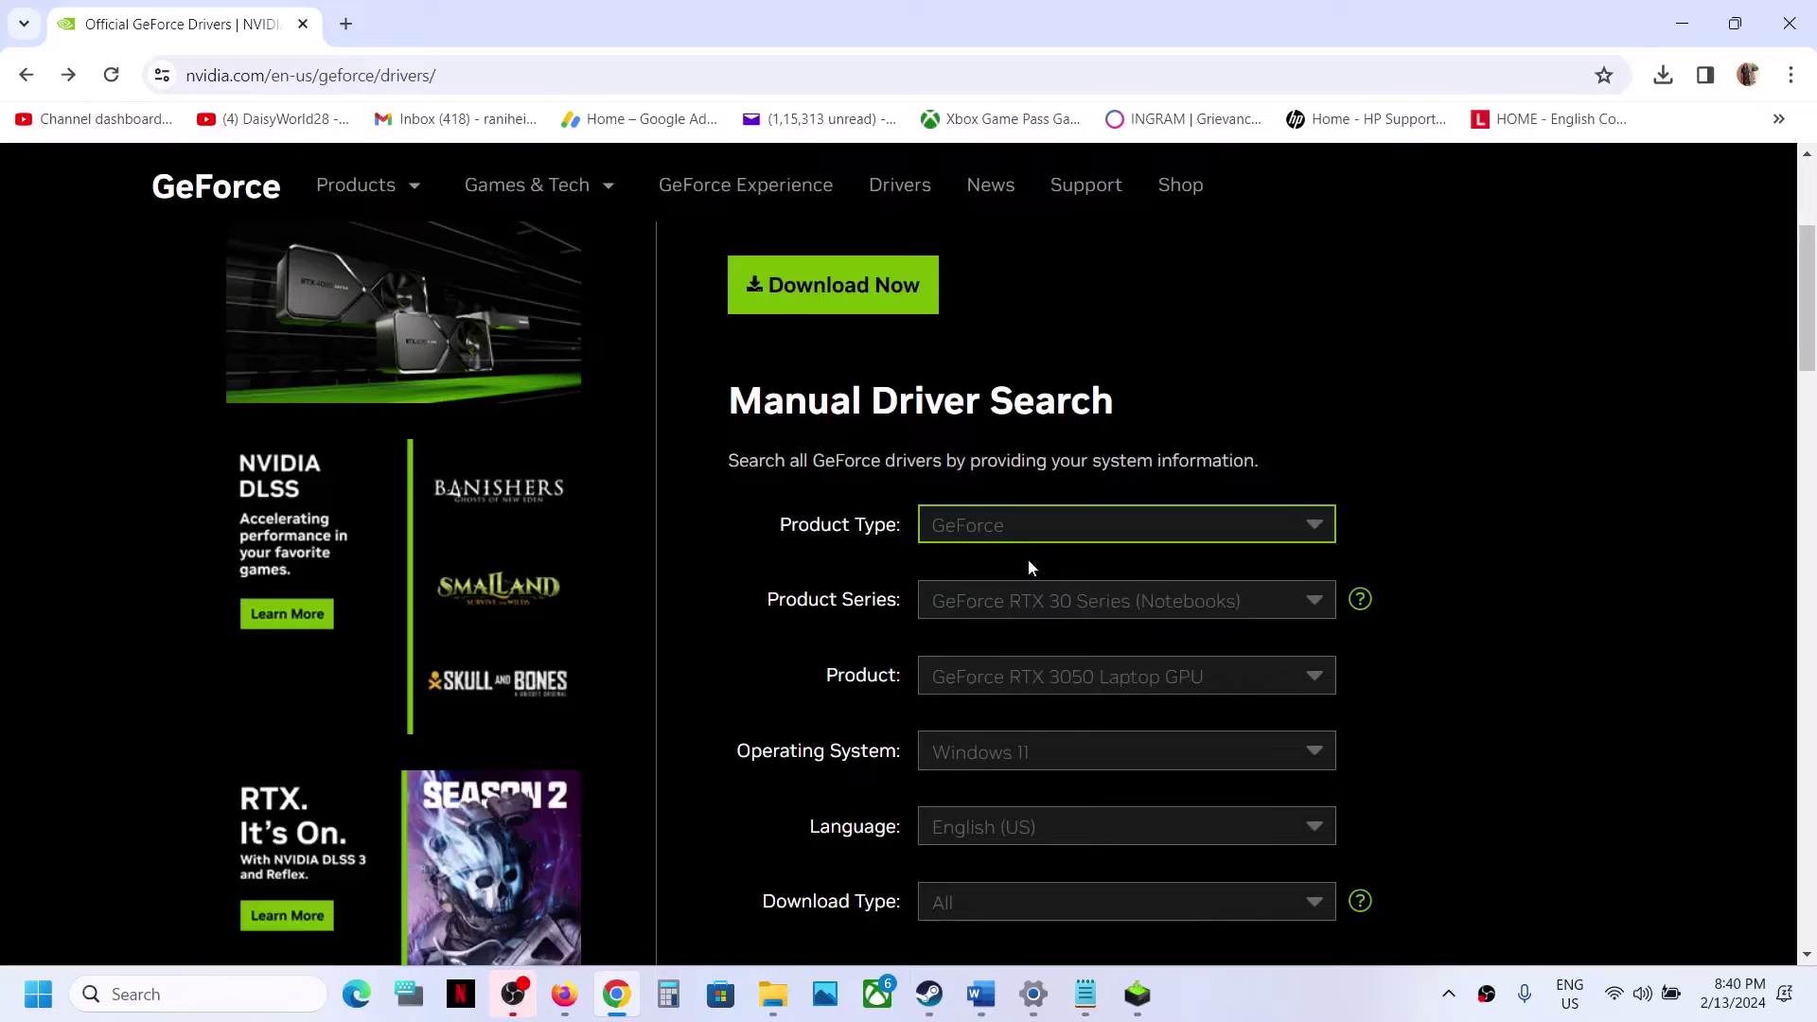
pyautogui.click(1087, 609)
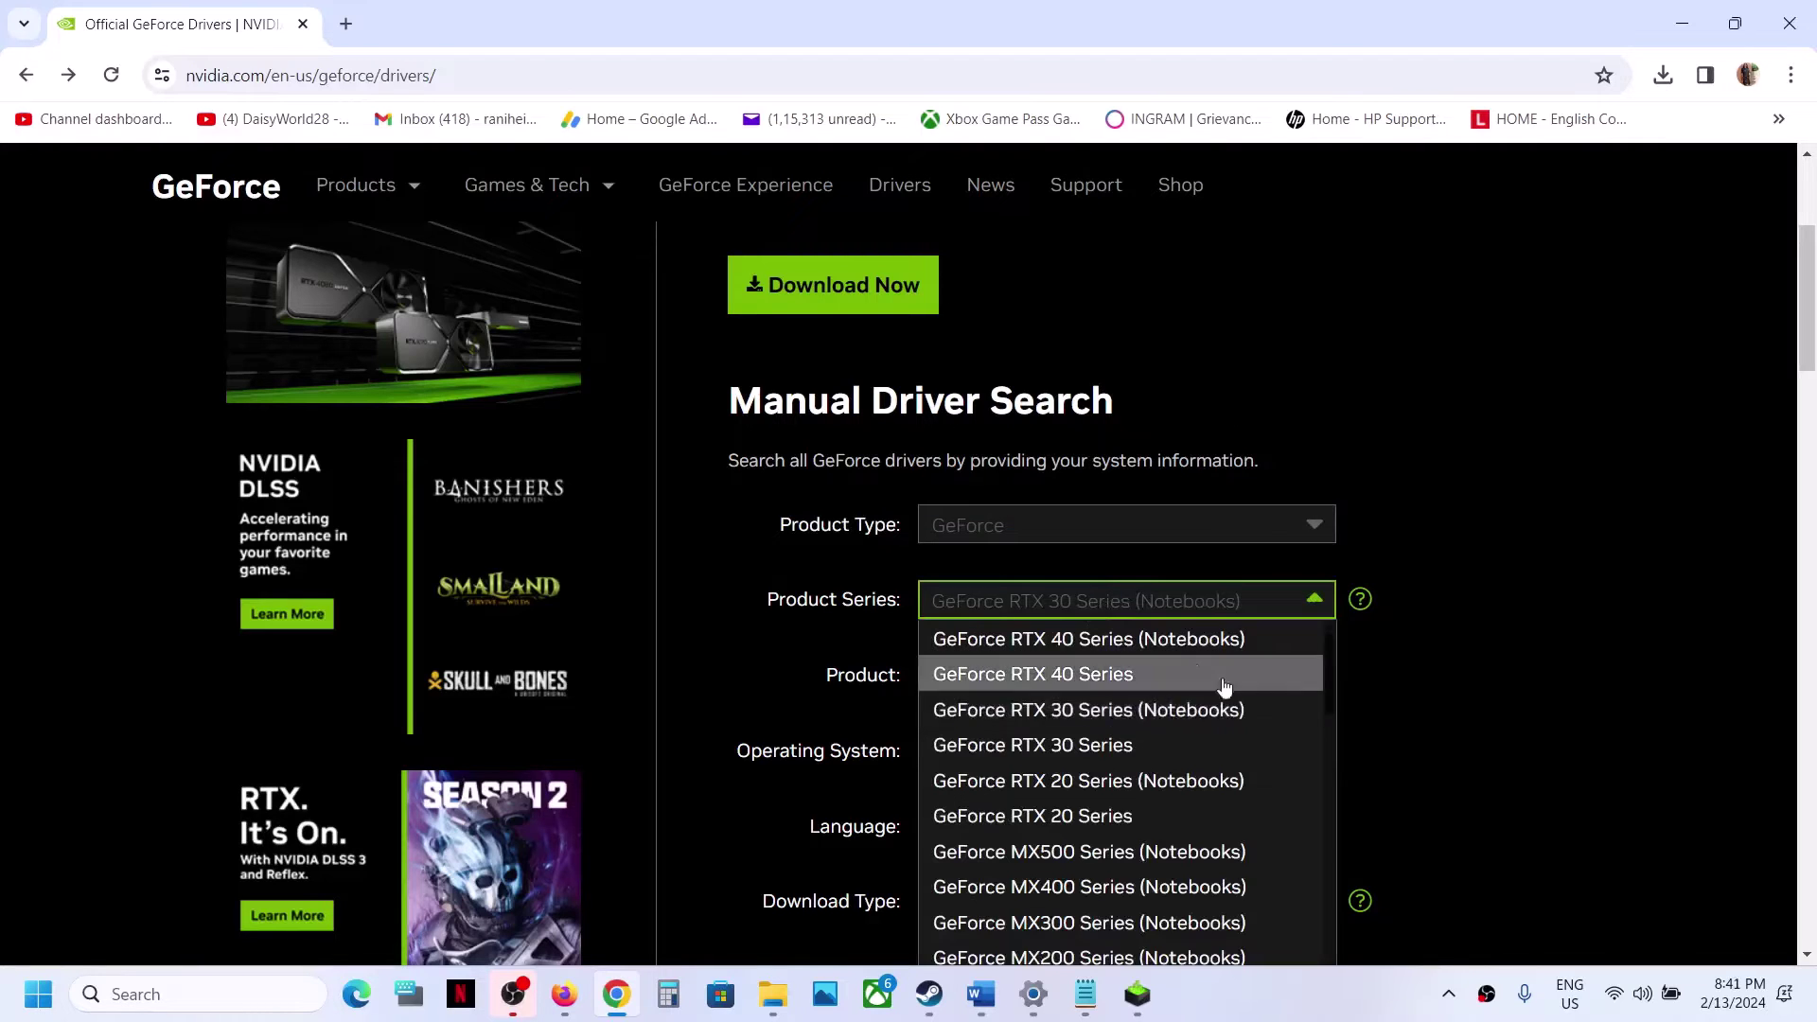
pyautogui.click(1178, 719)
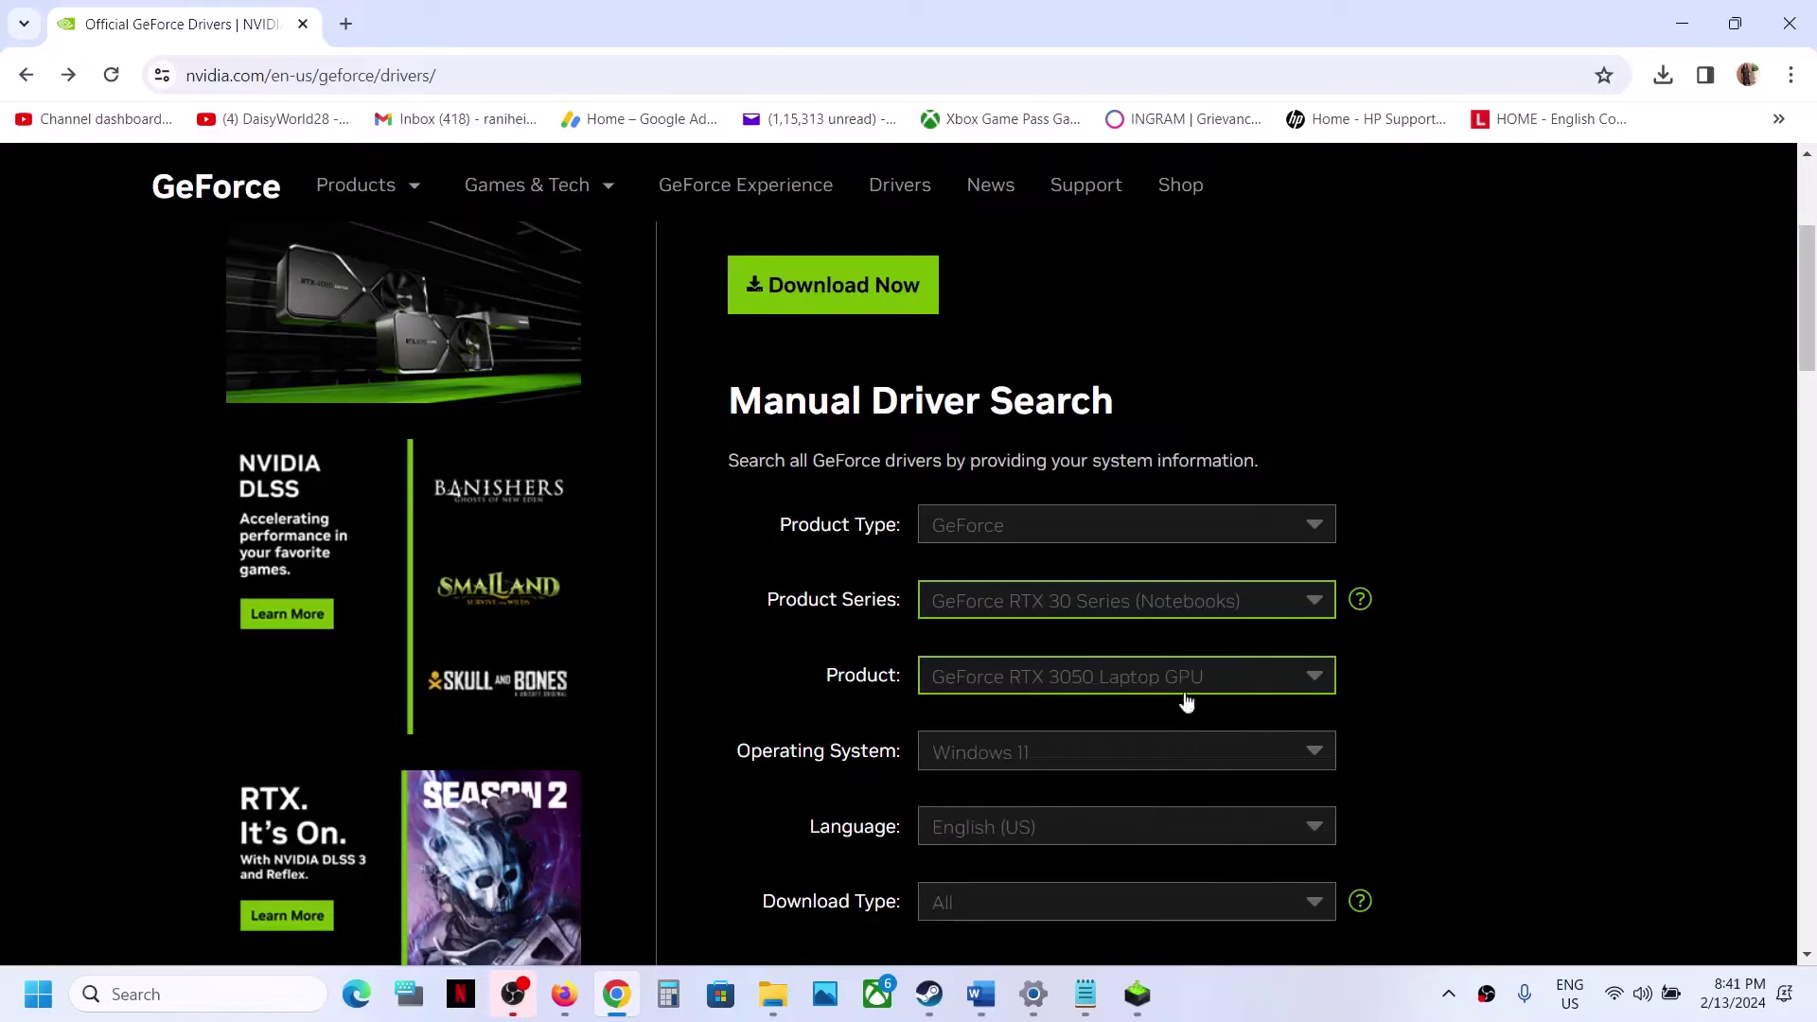
# Choose GeForce RTX 3050 Laptop GPU and Windows 11, and search for matching drivers
pyautogui.click(1095, 692)
pyautogui.scroll(-2, 1012, 643)
pyautogui.click(1054, 535)
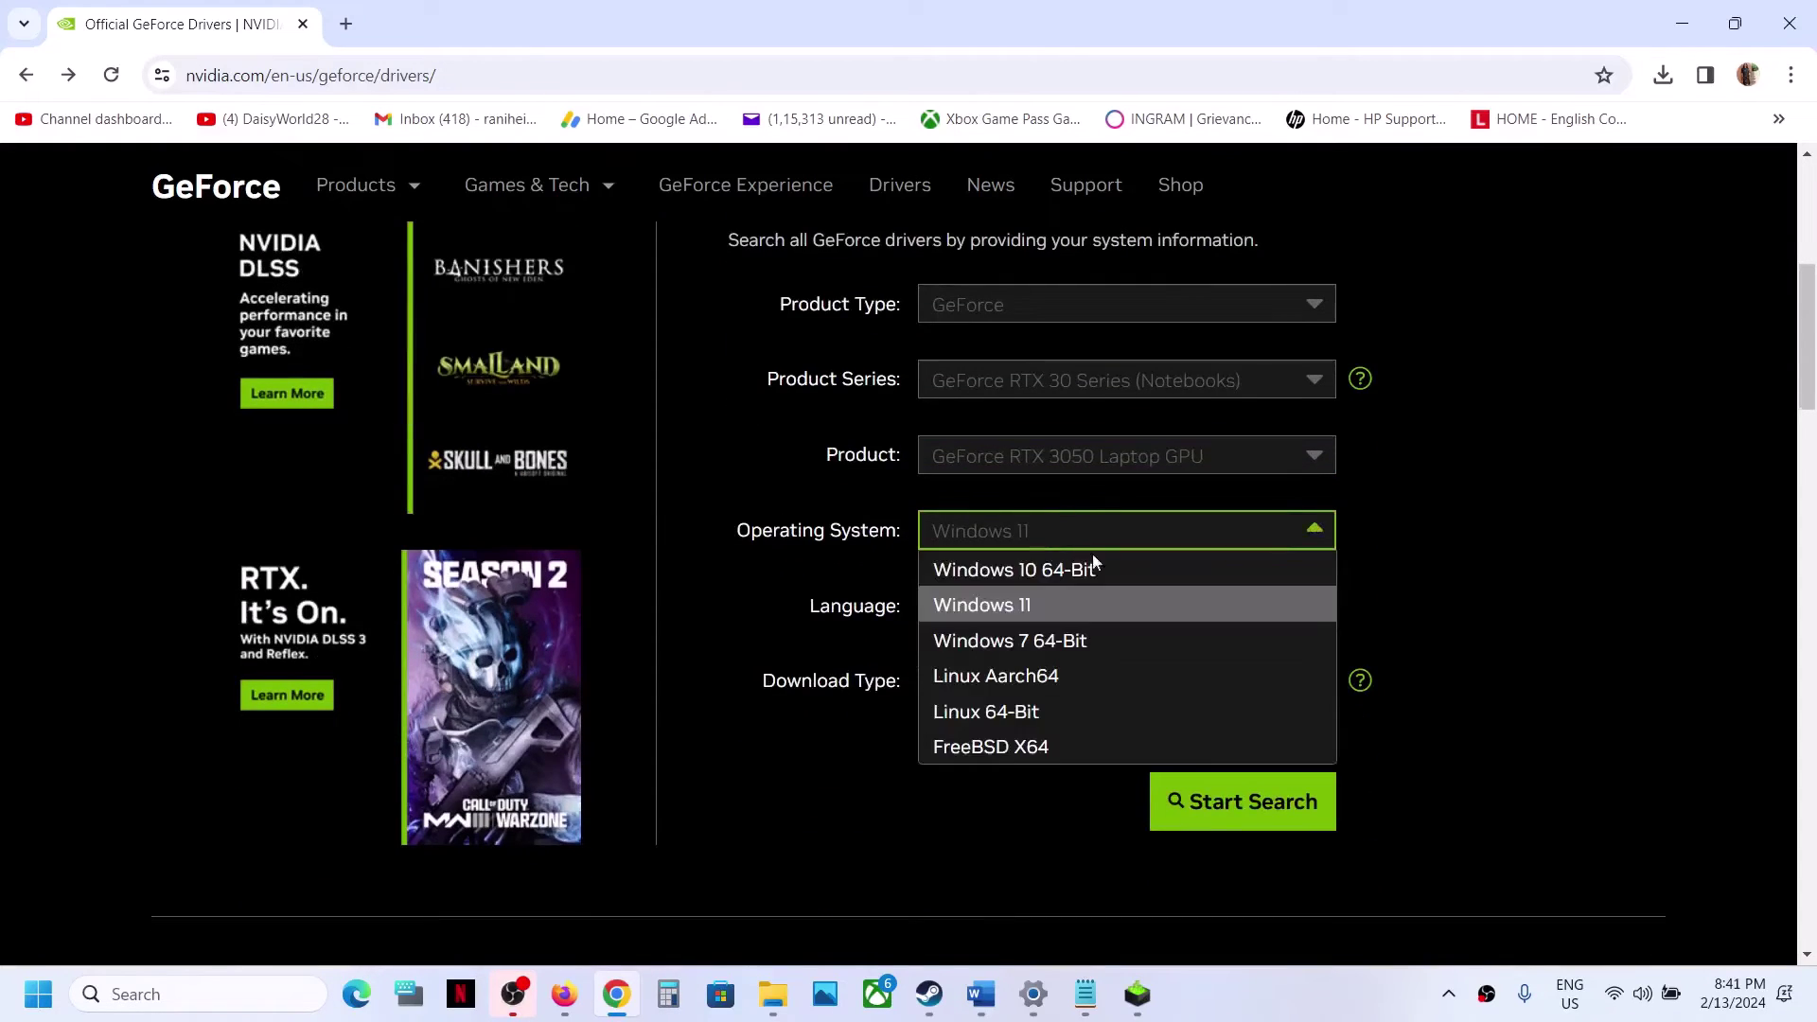
pyautogui.click(1047, 607)
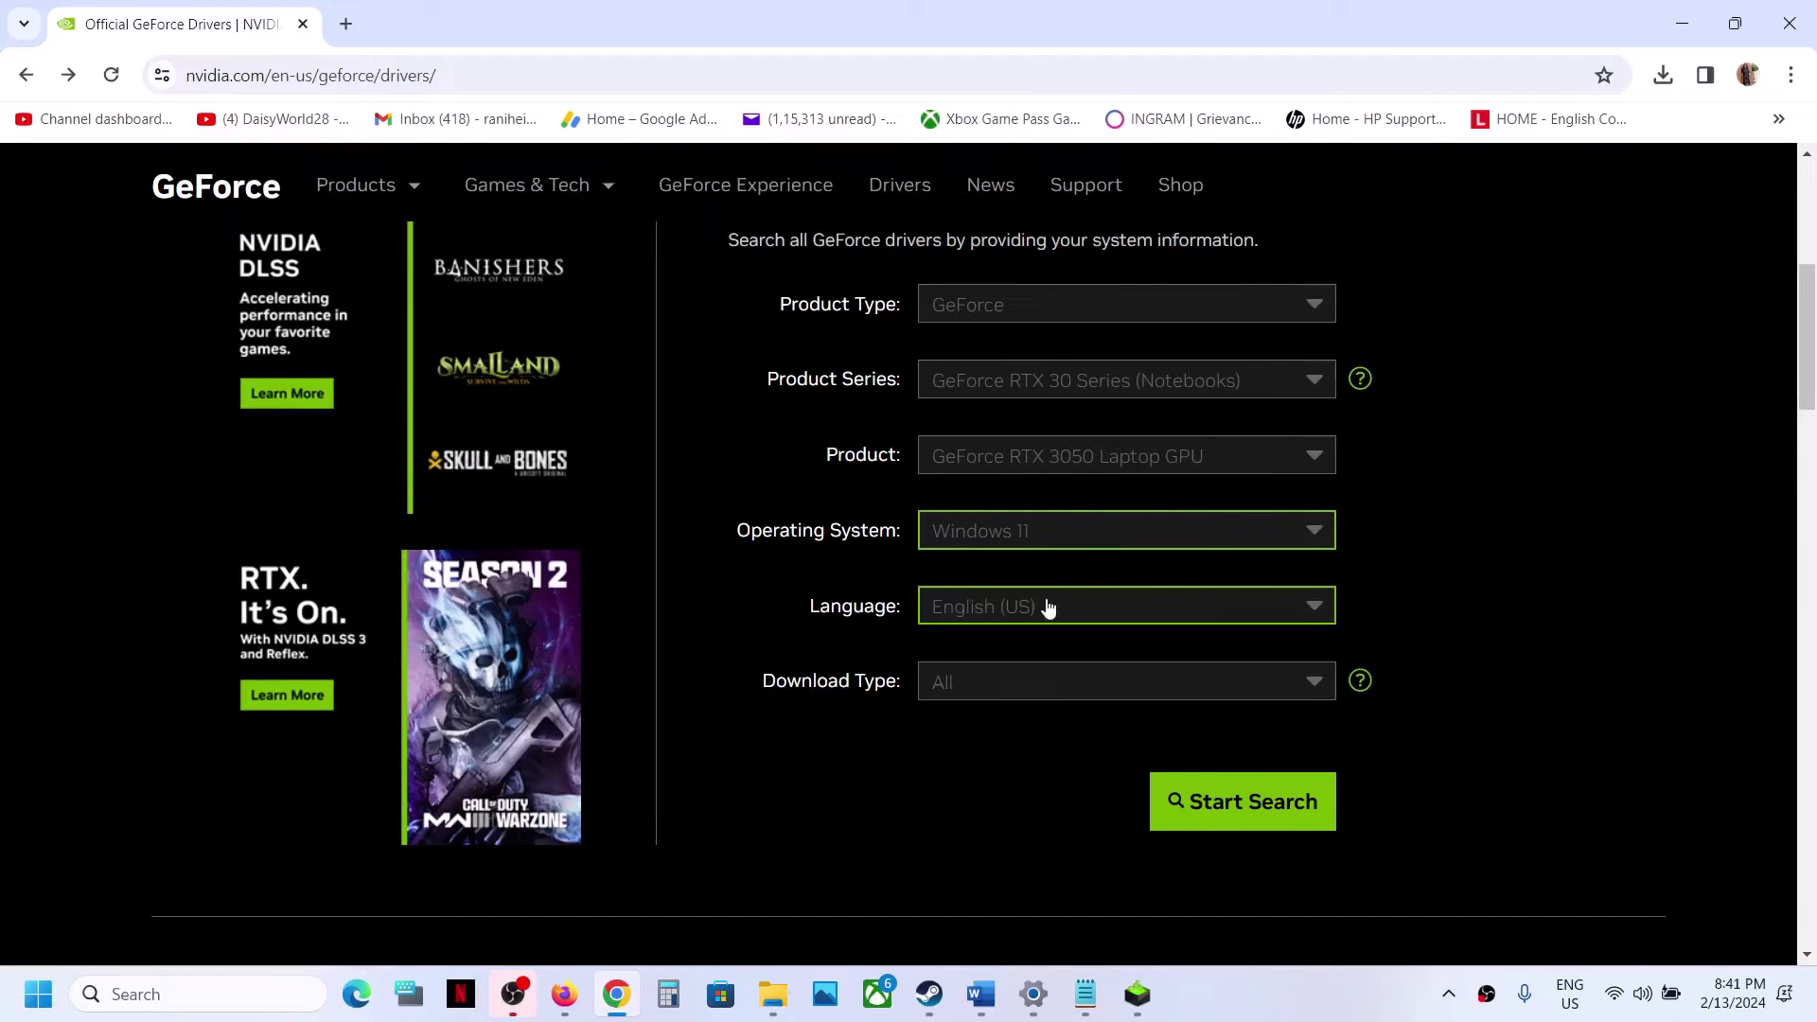
pyautogui.click(1200, 802)
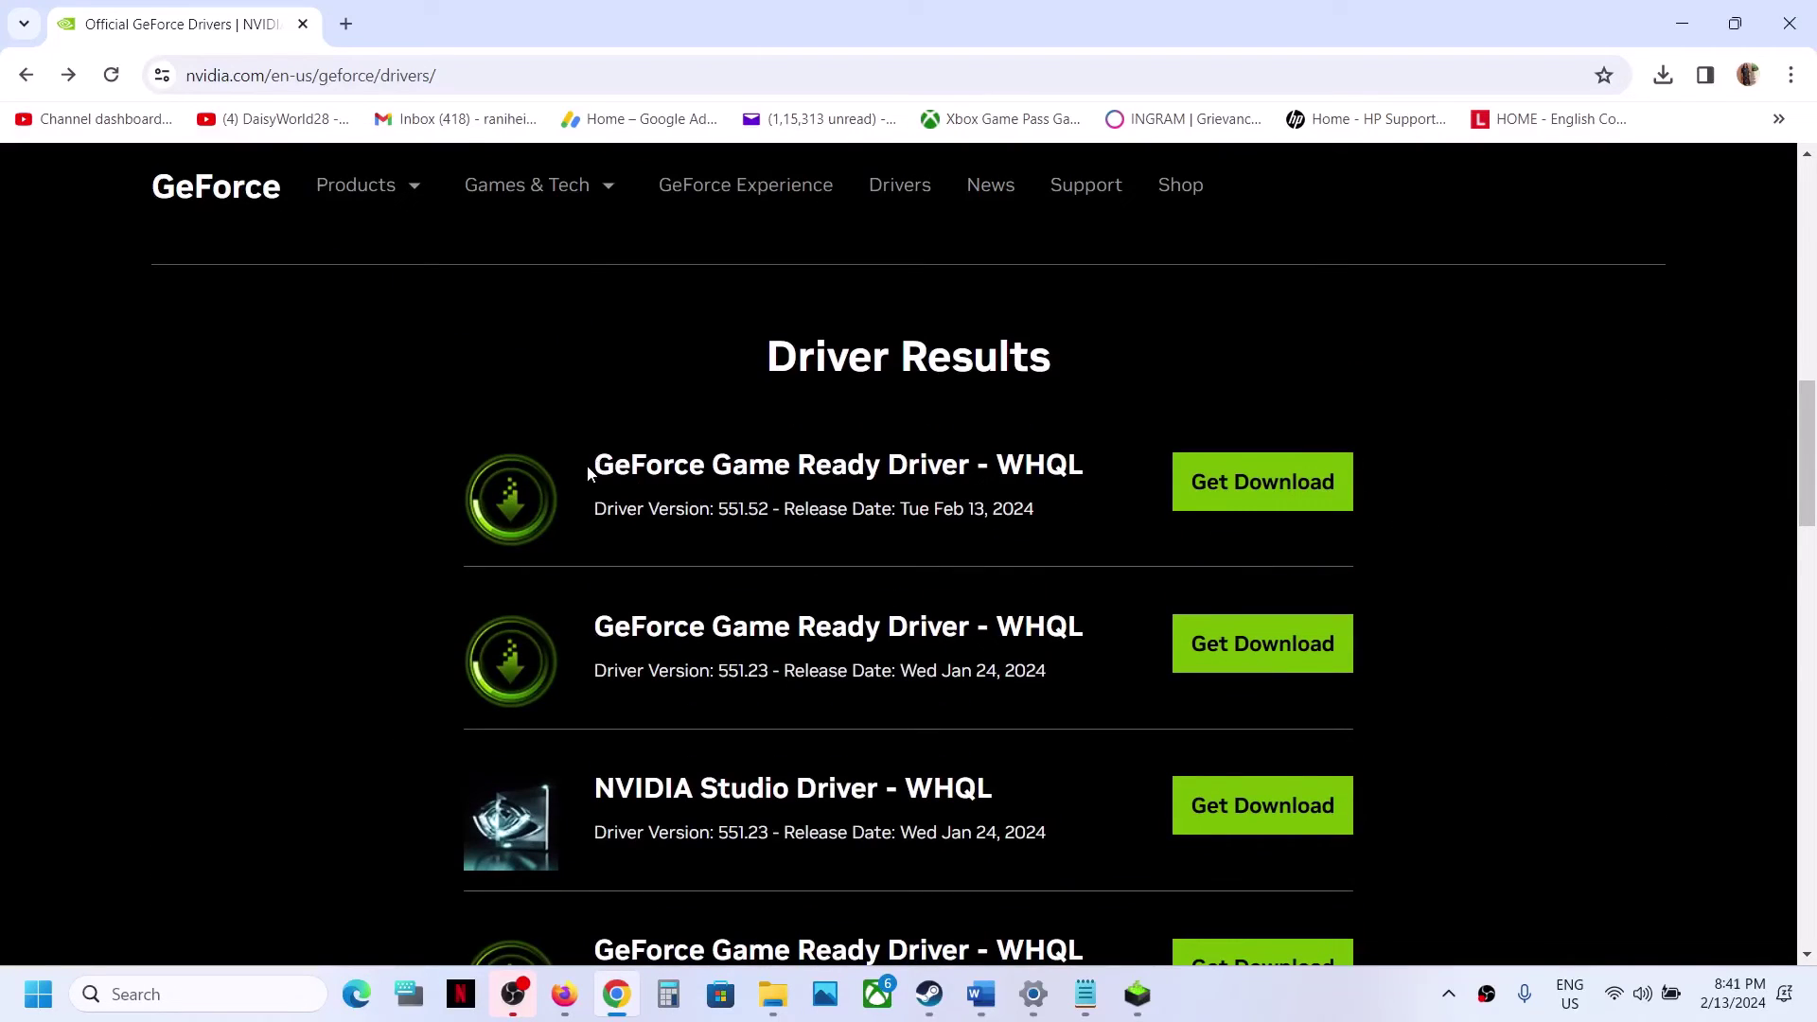
# Highlight the GeForce Game Ready Driver 551.52 entry in the results and download that driver
pyautogui.moveTo(591, 464); pyautogui.dragTo(967, 466)
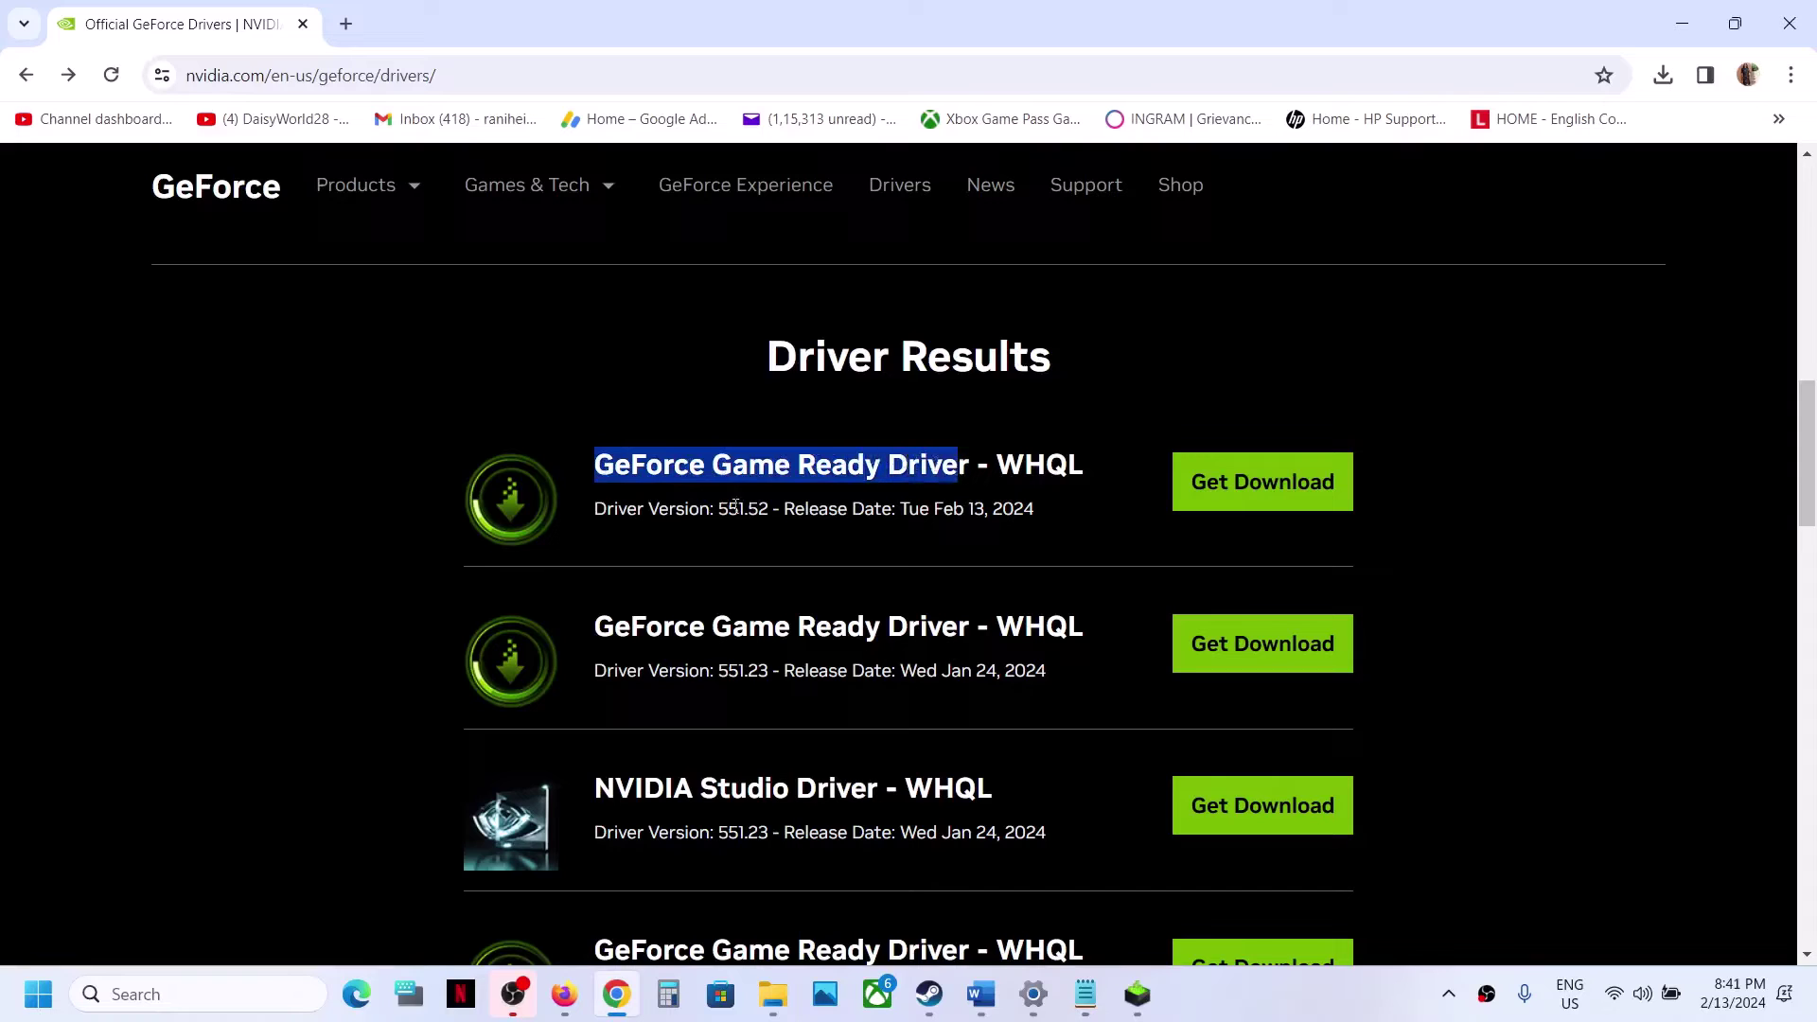
pyautogui.moveTo(591, 513); pyautogui.dragTo(743, 511)
pyautogui.click(764, 514)
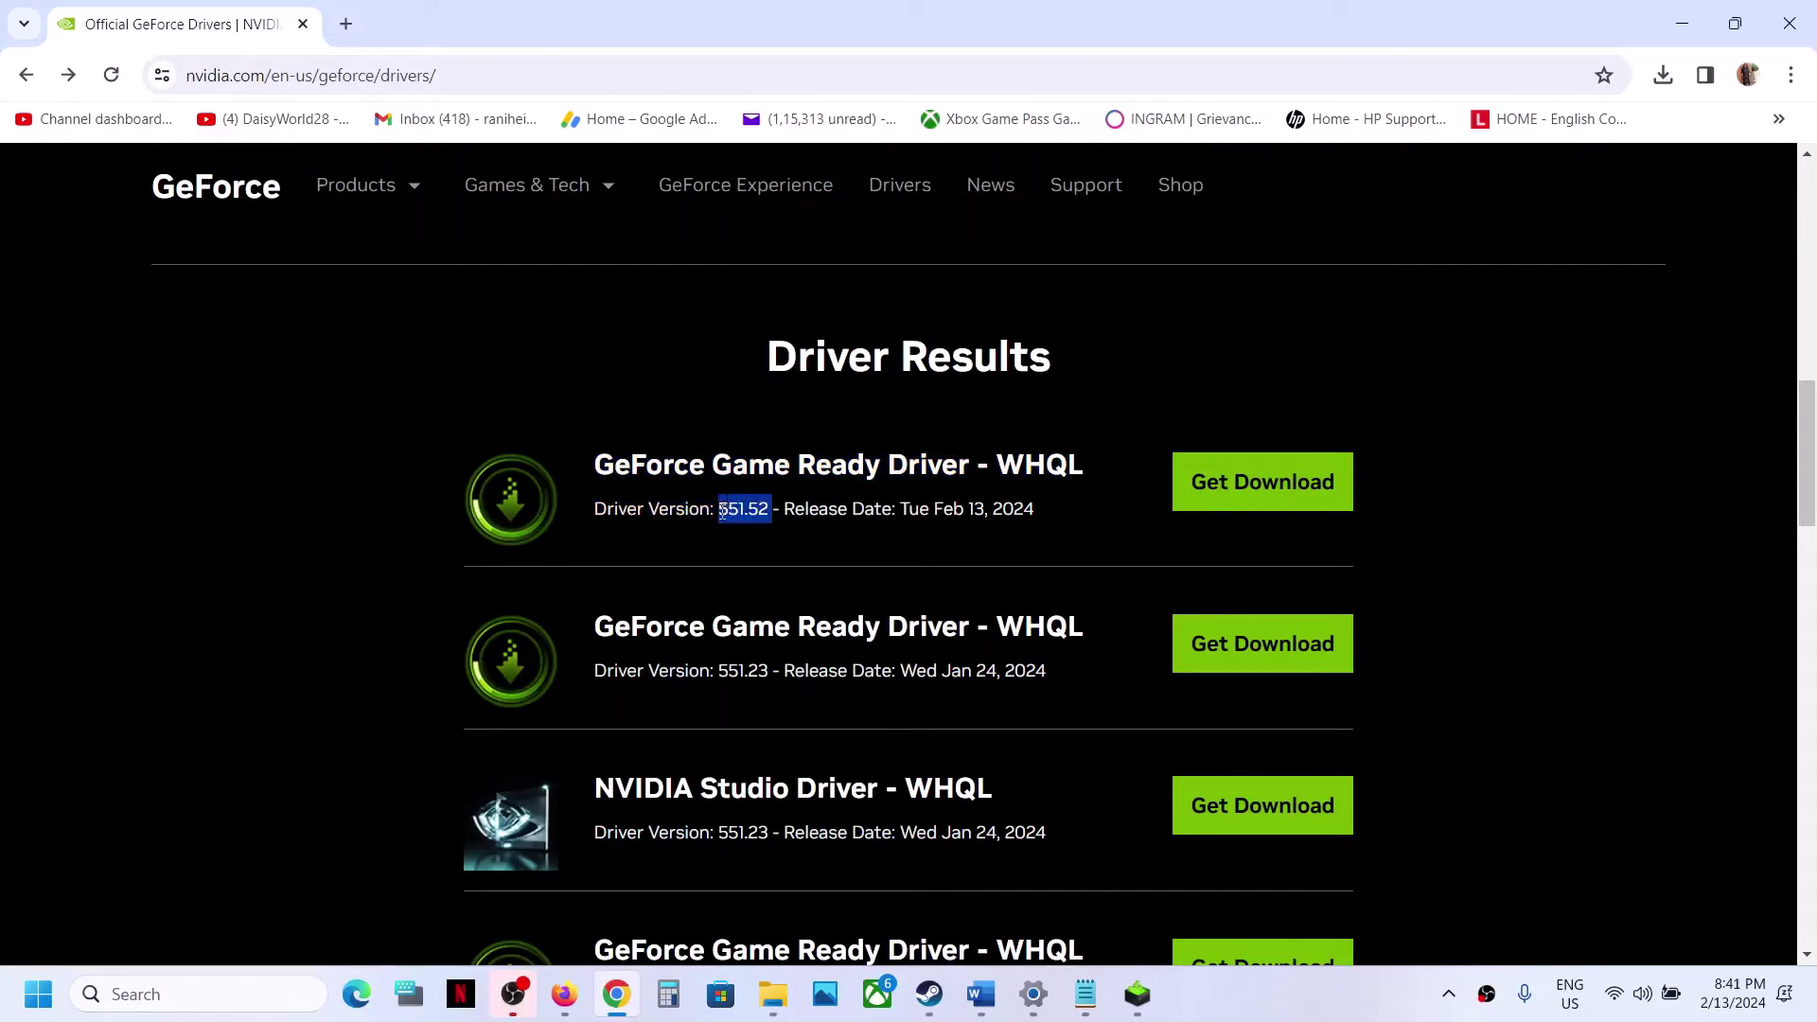
pyautogui.click(1217, 478)
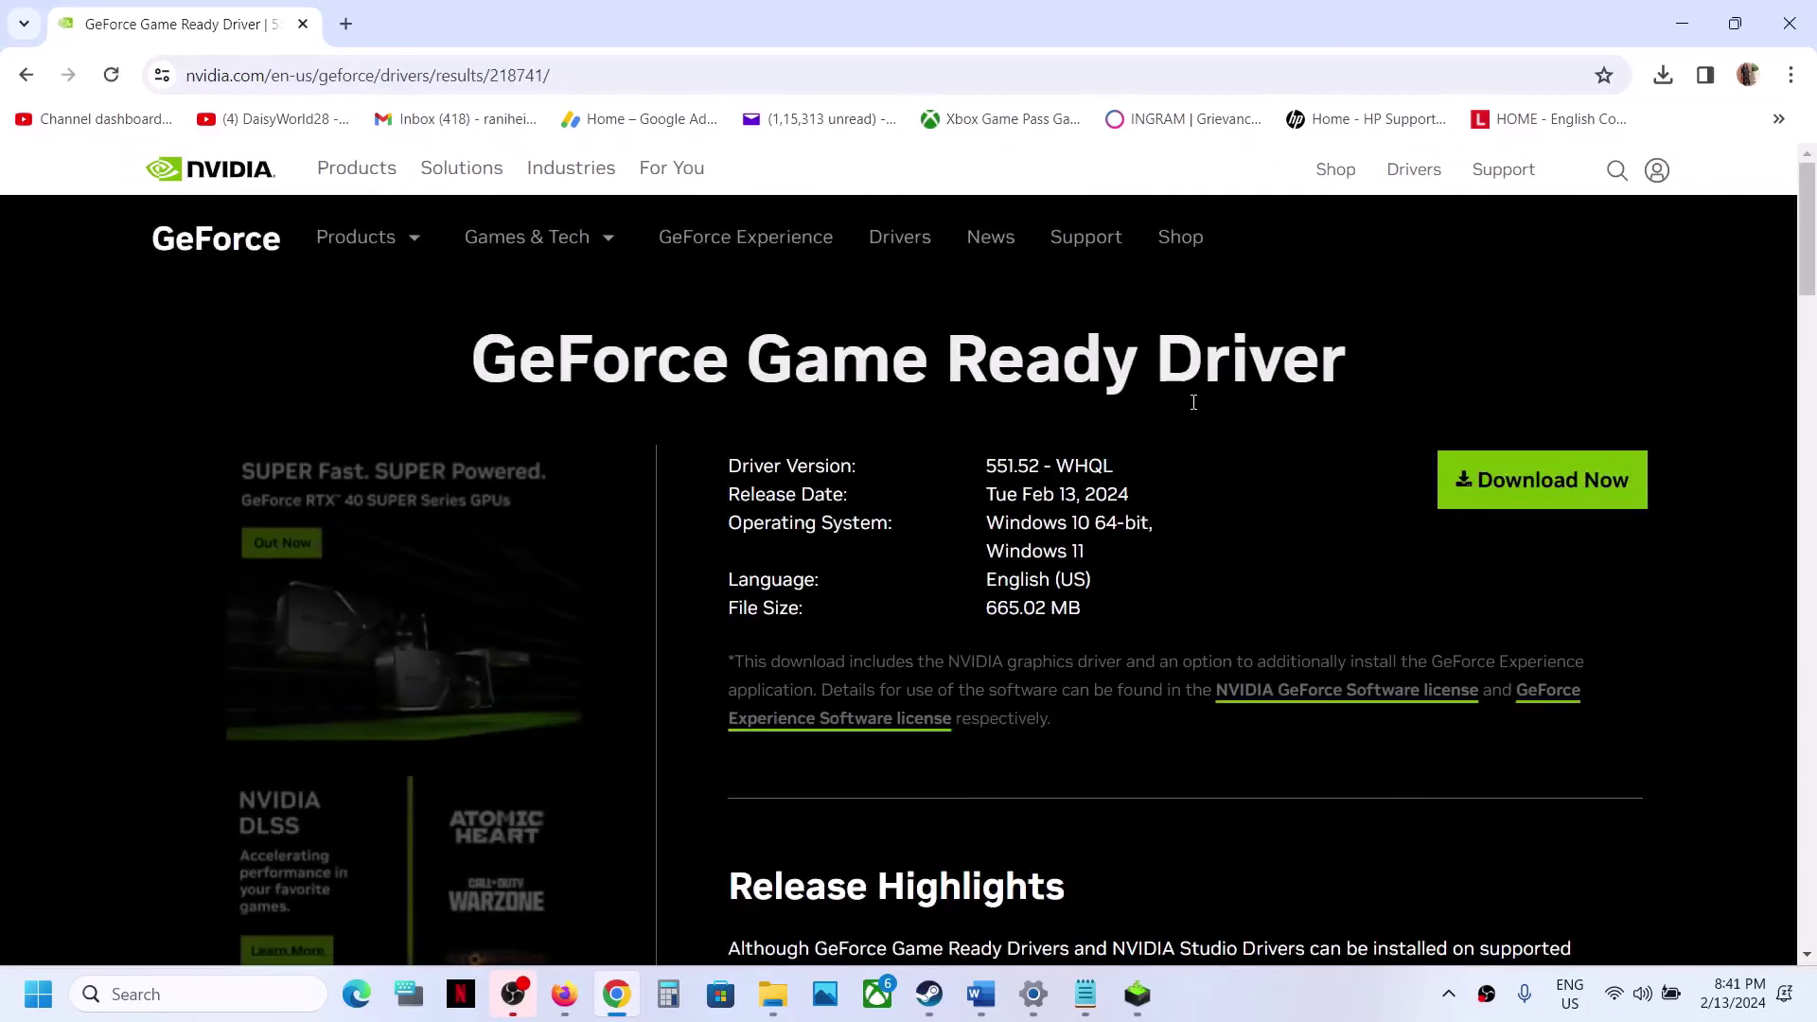
pyautogui.click(1564, 422)
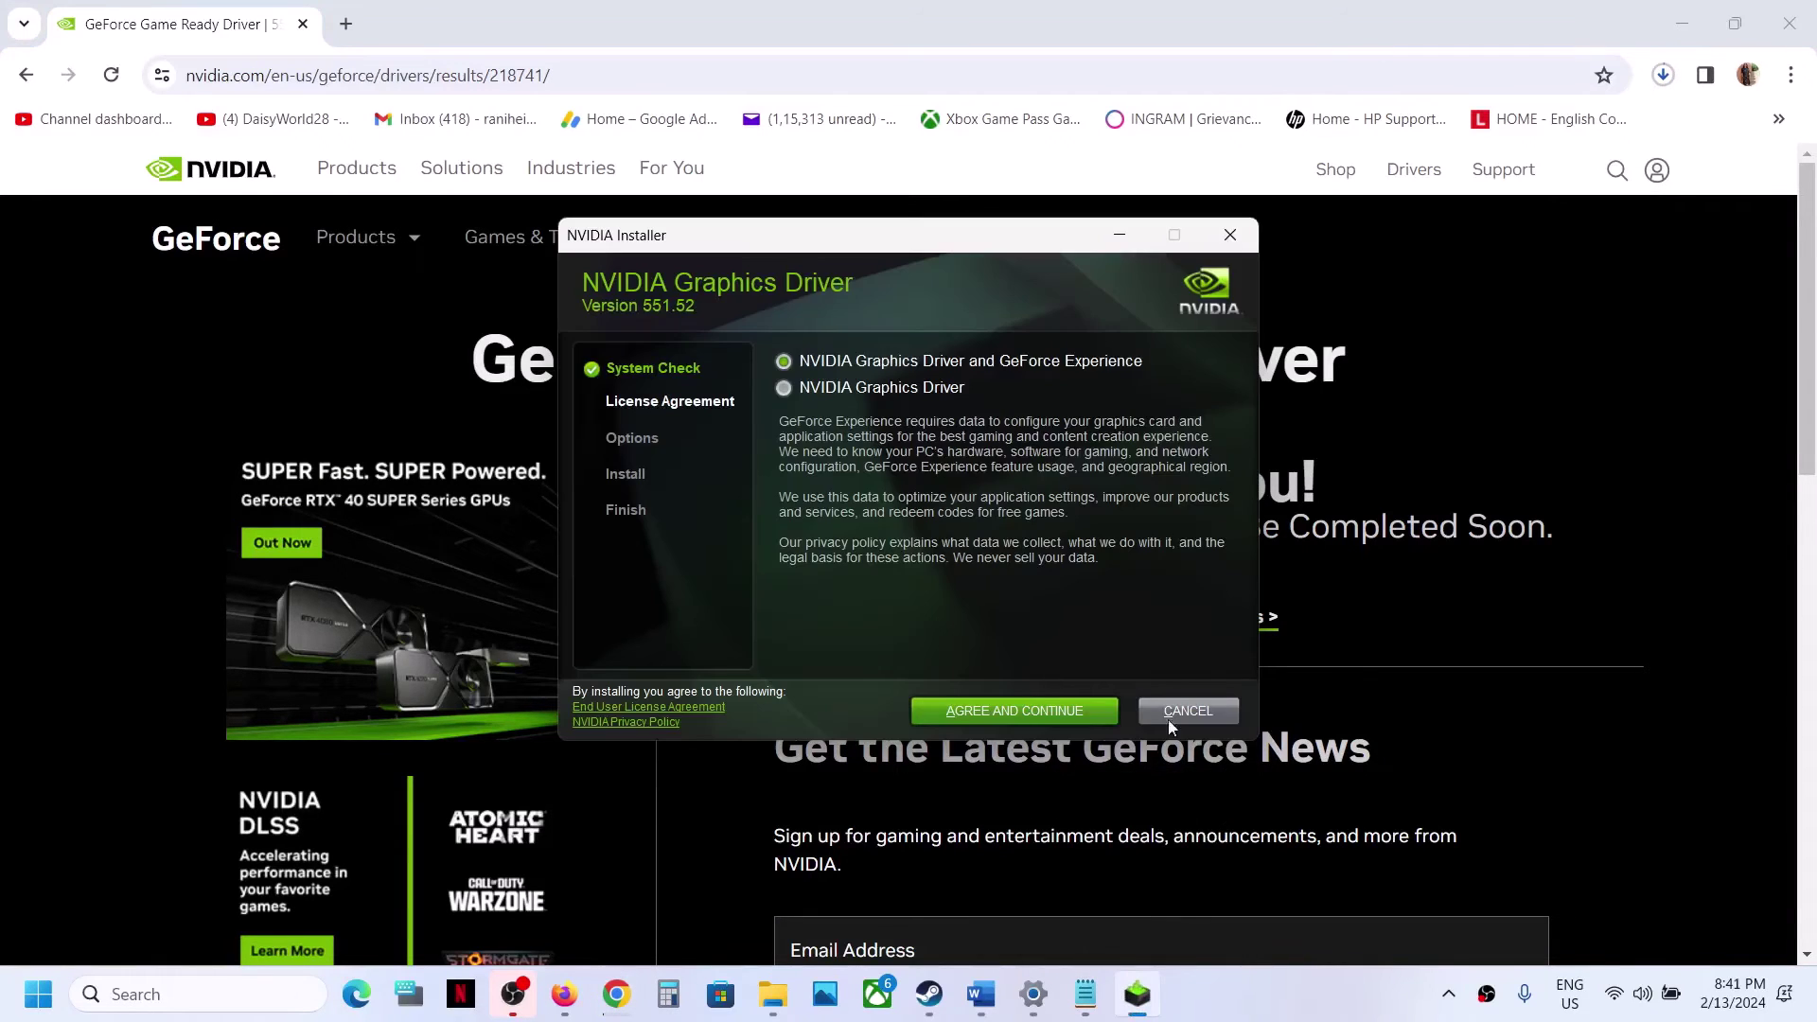
# Accept the NVIDIA installer's license and proceed with a Custom (Advanced) setup that performs a clean installation
pyautogui.click(1039, 713)
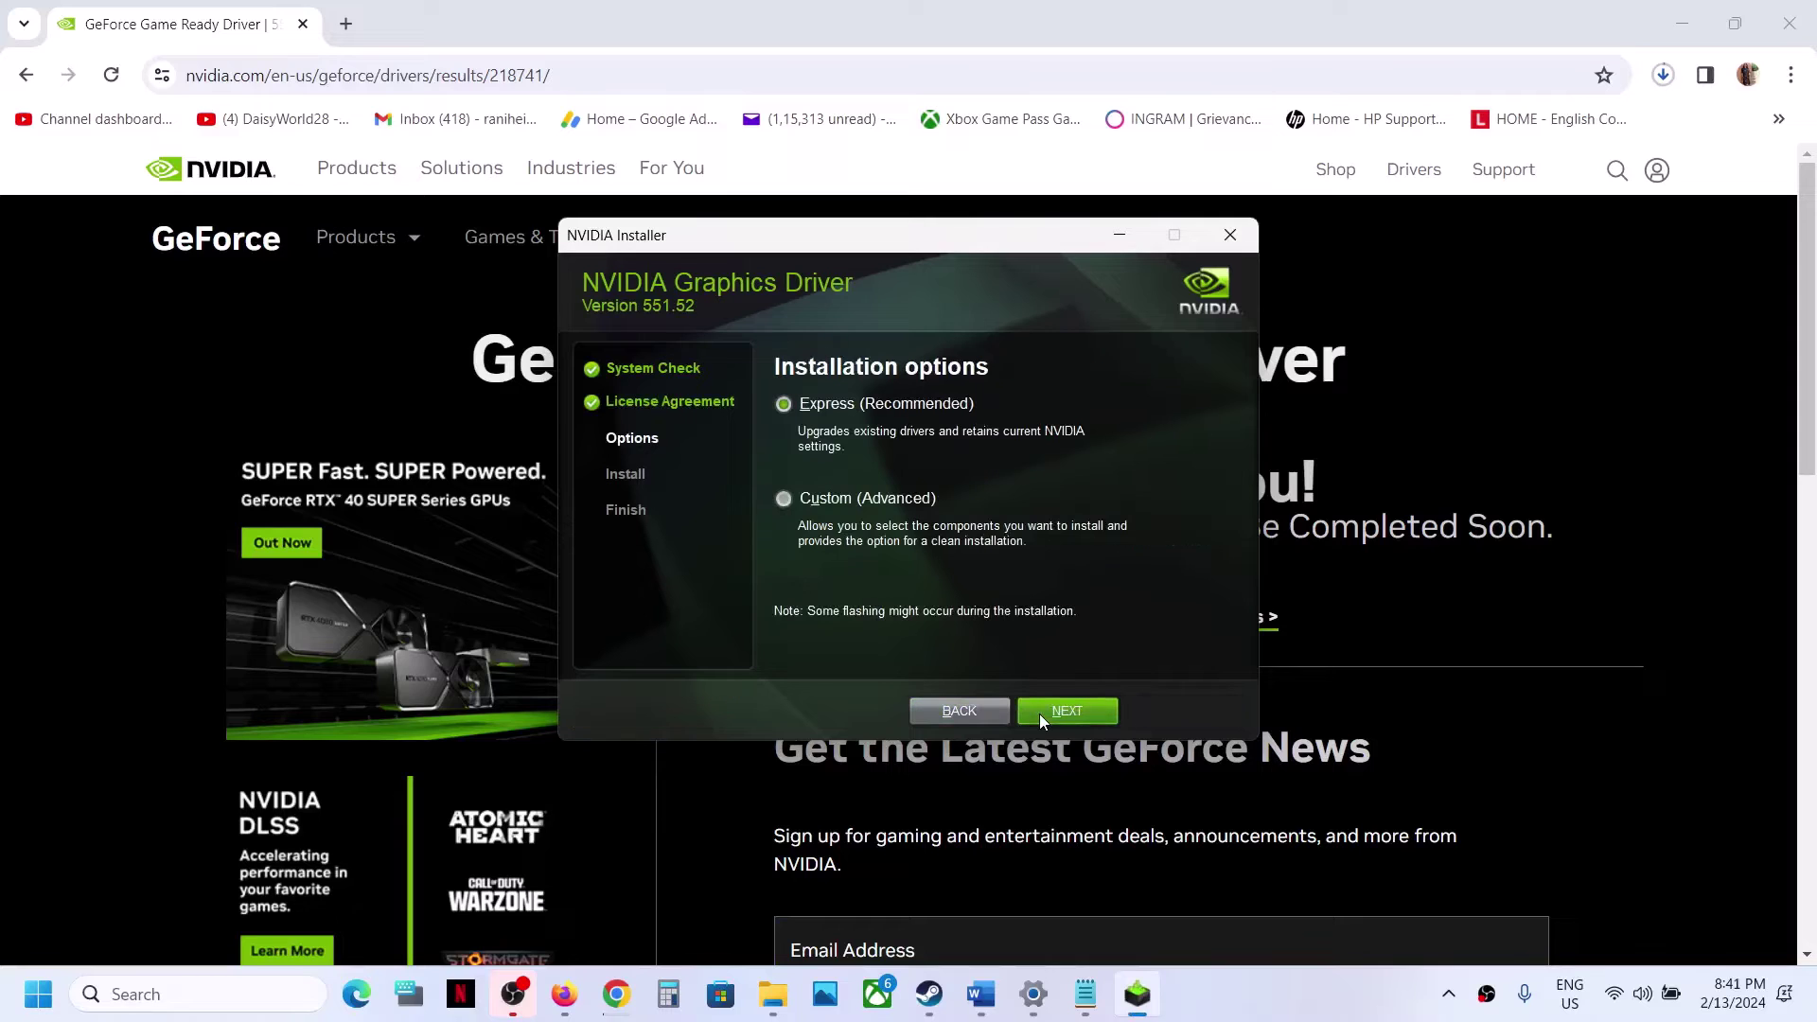
pyautogui.click(783, 497)
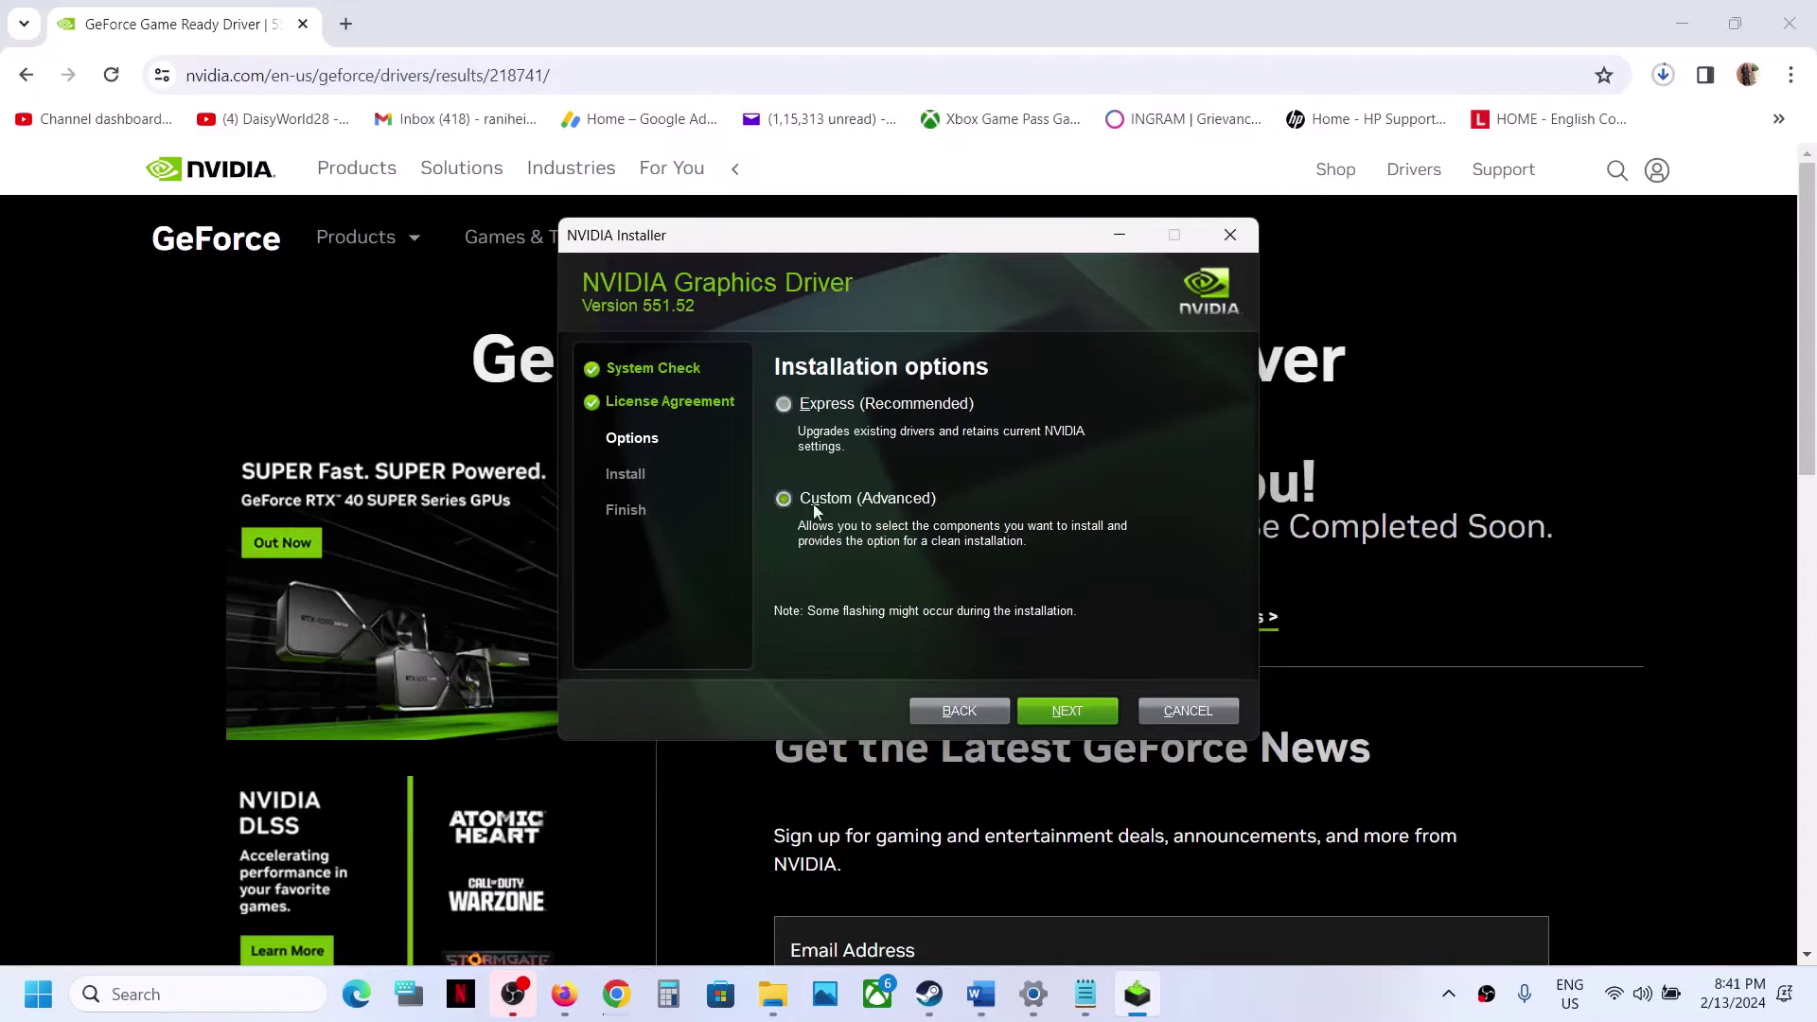
pyautogui.click(1077, 717)
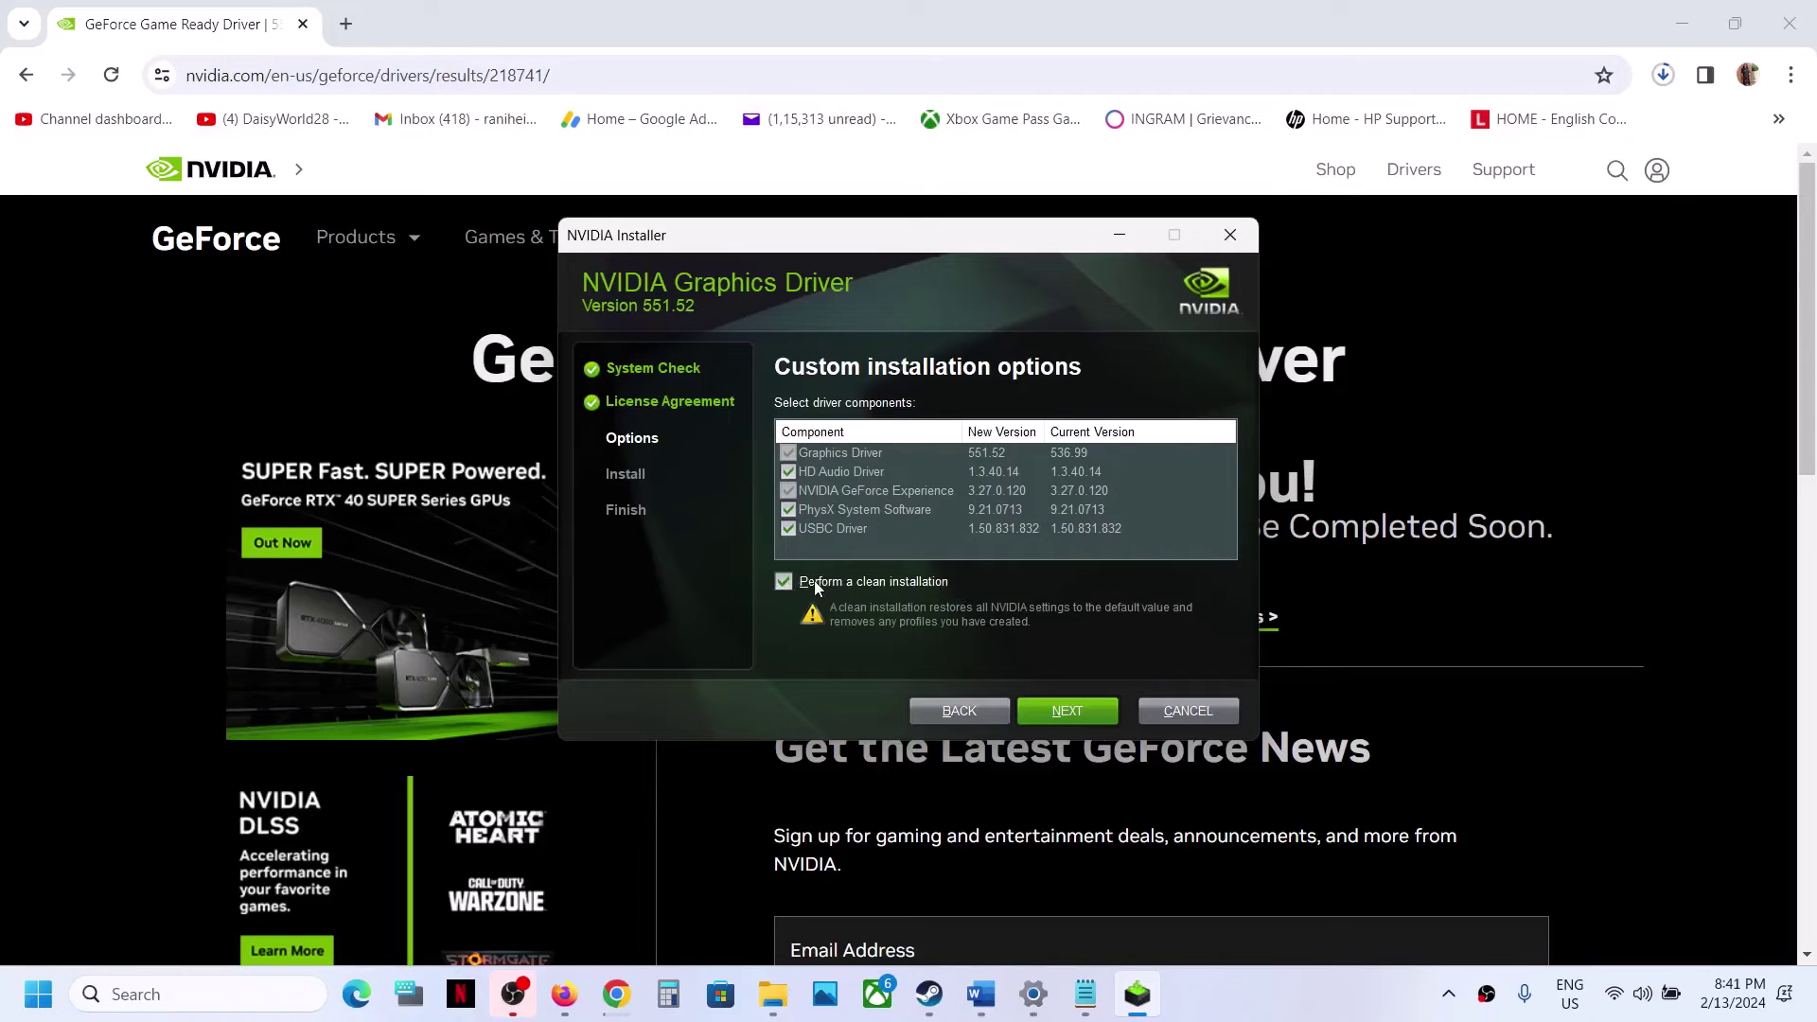
pyautogui.click(1066, 719)
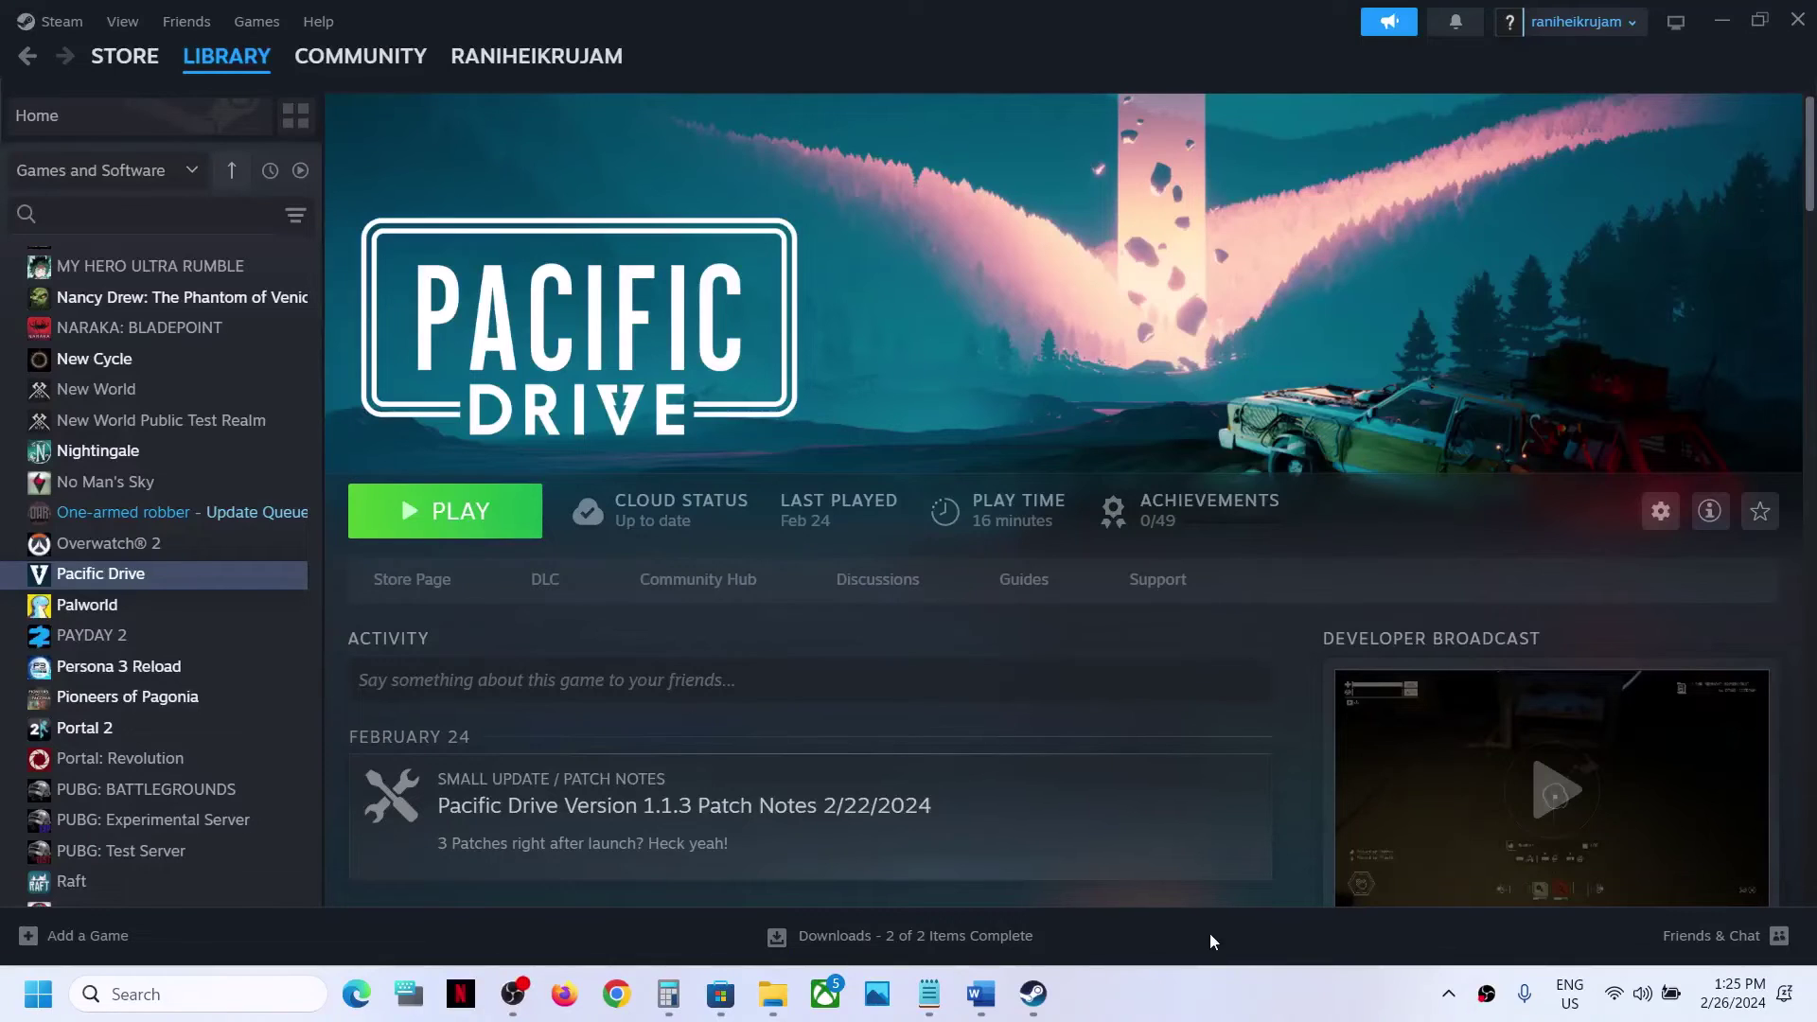
# Read Step 10 in the Word notes on running the game on the dedicated graphics card, highlighting its text
pyautogui.click(981, 993)
pyautogui.scroll(-5, 771, 755)
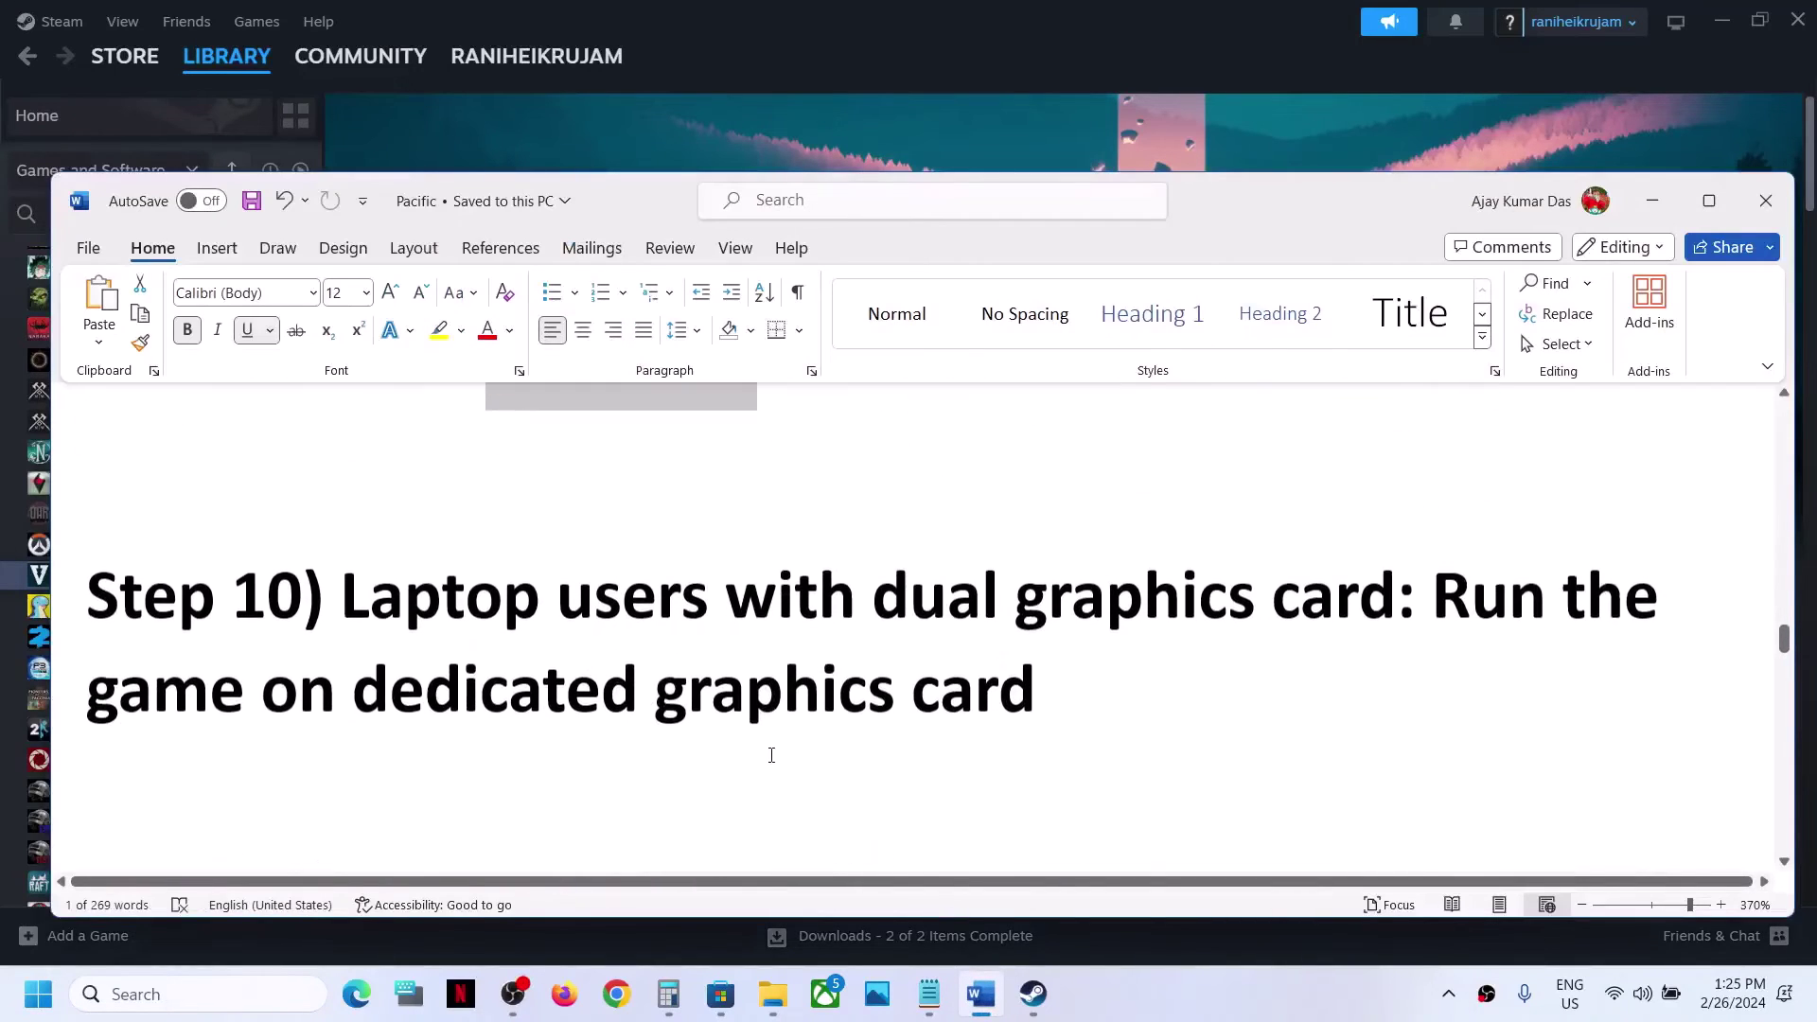
pyautogui.moveTo(394, 587); pyautogui.dragTo(1145, 602)
pyautogui.click(1143, 596)
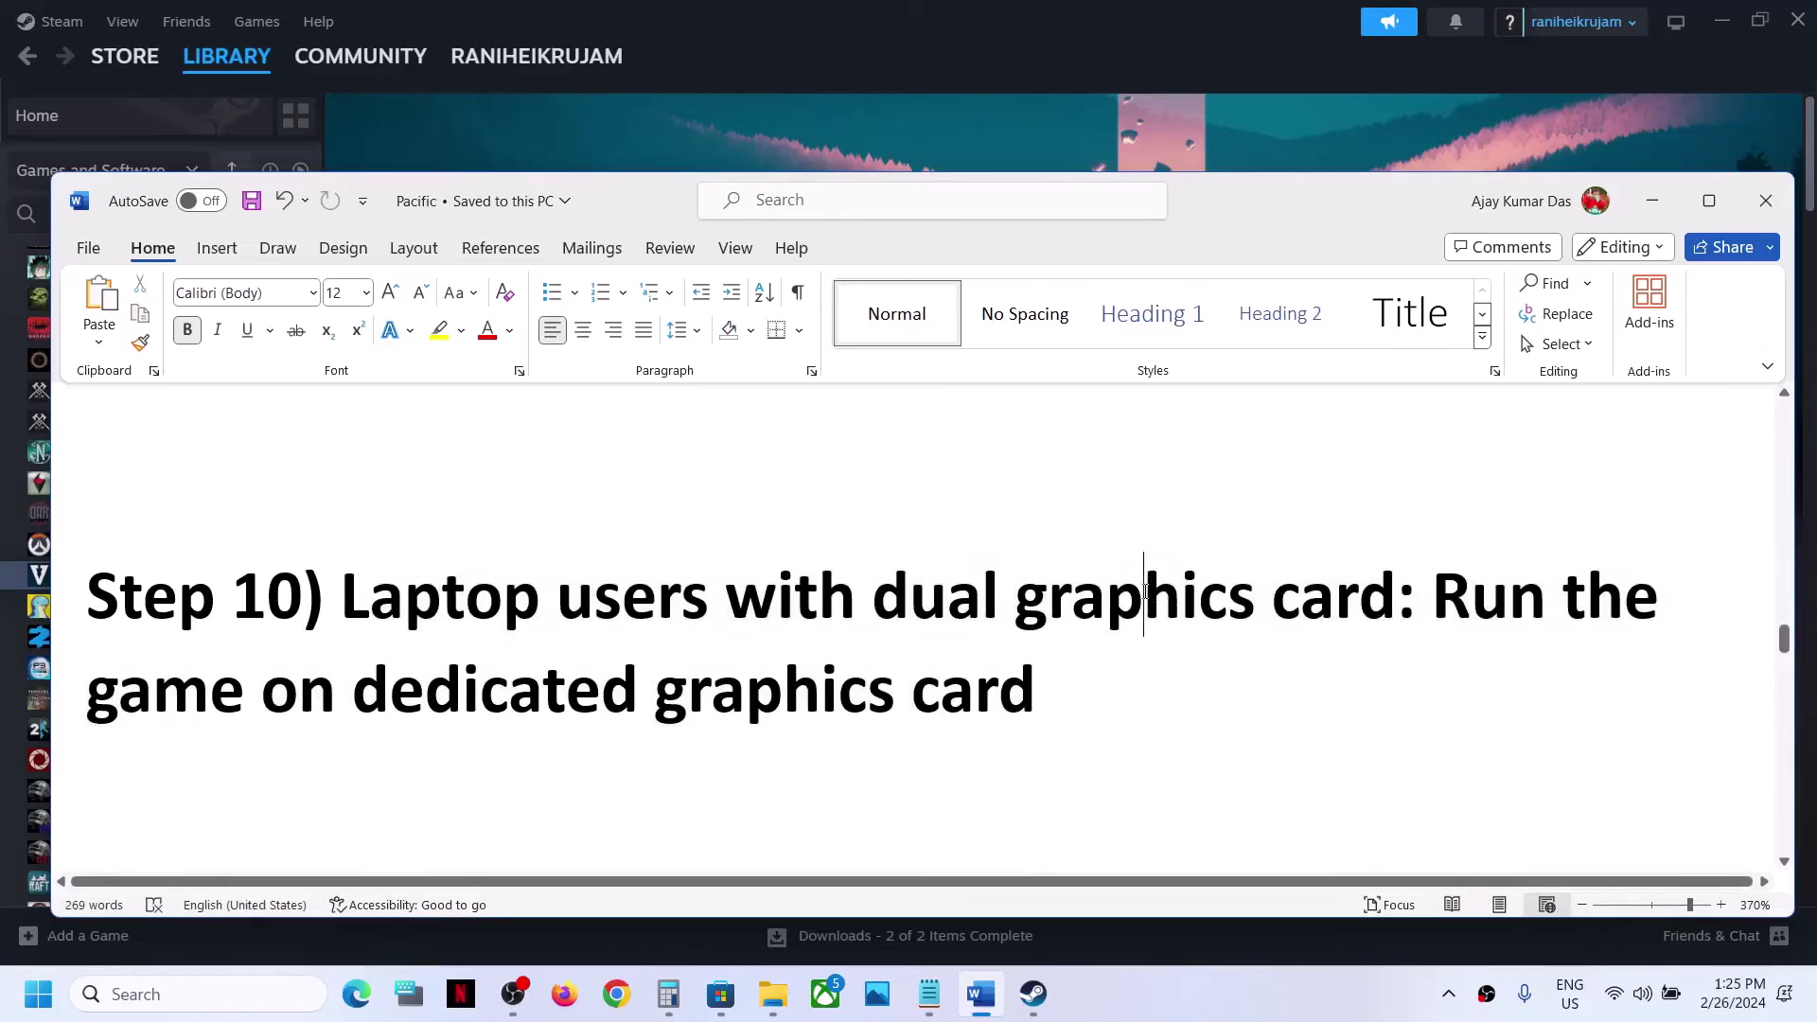
pyautogui.tripleClick(1143, 595)
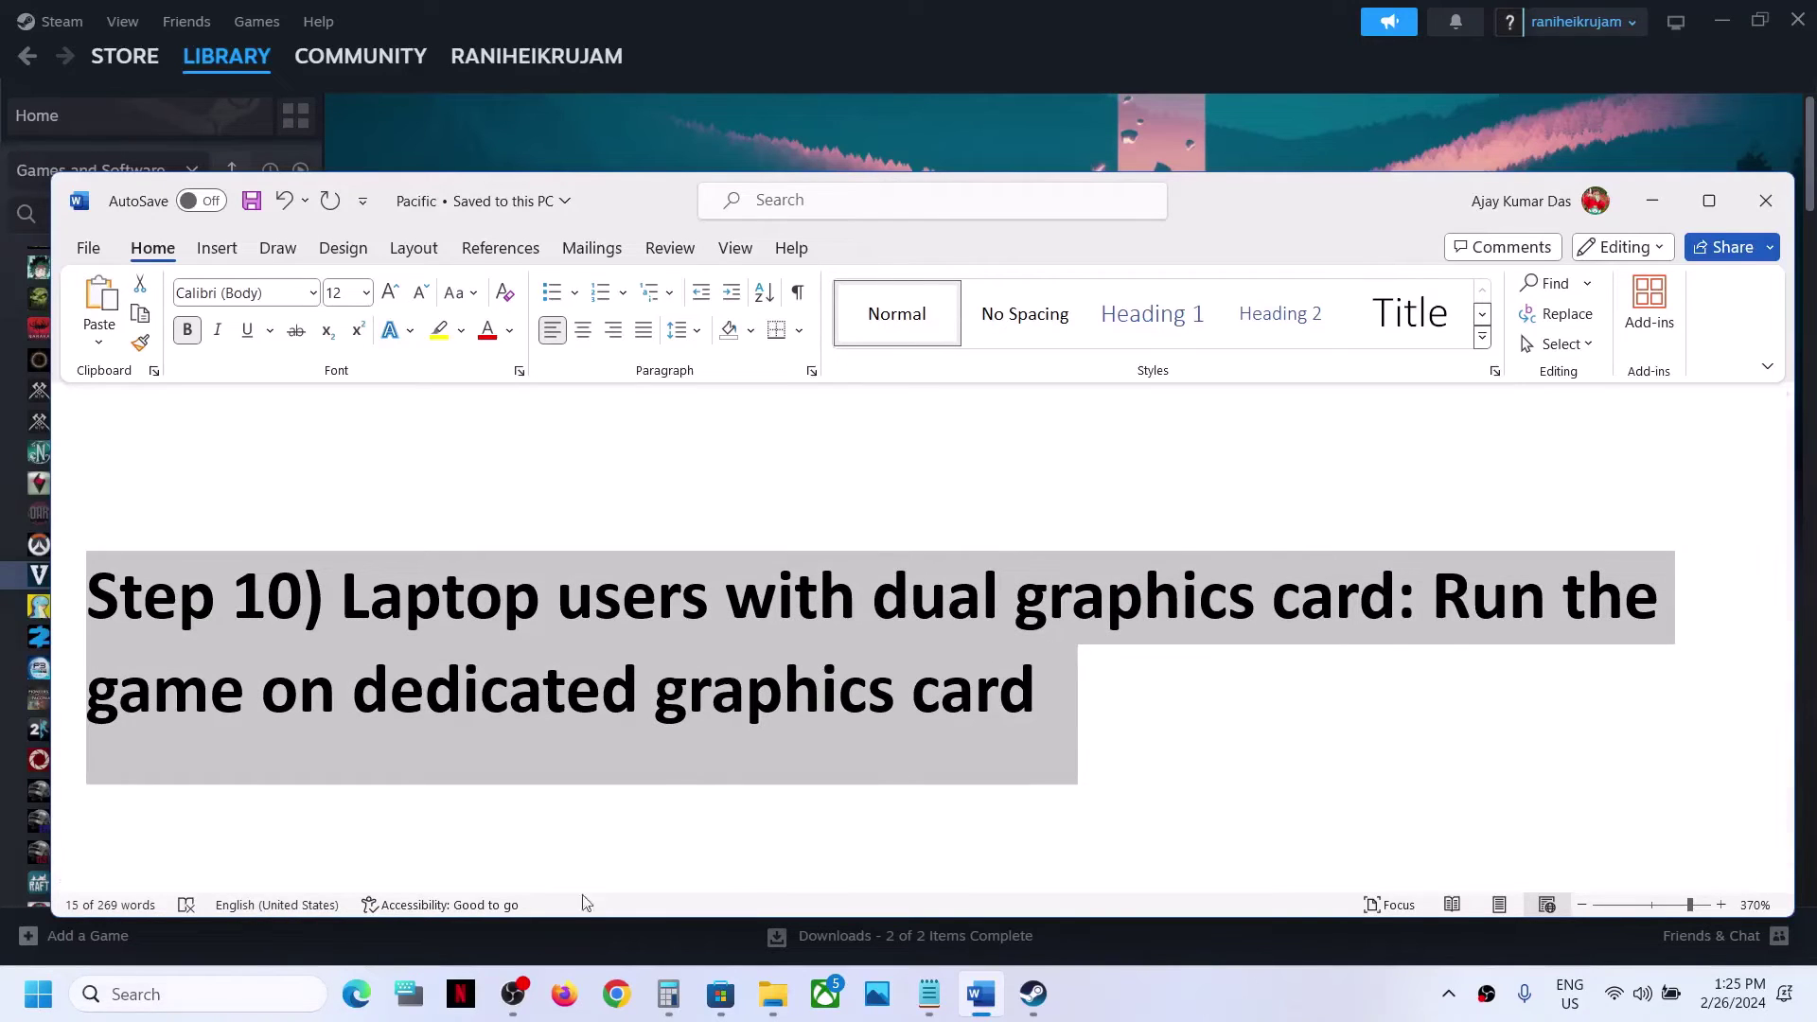
# Copy the word "graphics" from the Word notes, search Windows for "graphics settings" and open the Graphics settings page
pyautogui.click(986, 723)
pyautogui.doubleClick(788, 705)
pyautogui.hotkey('ctrl', 'c')
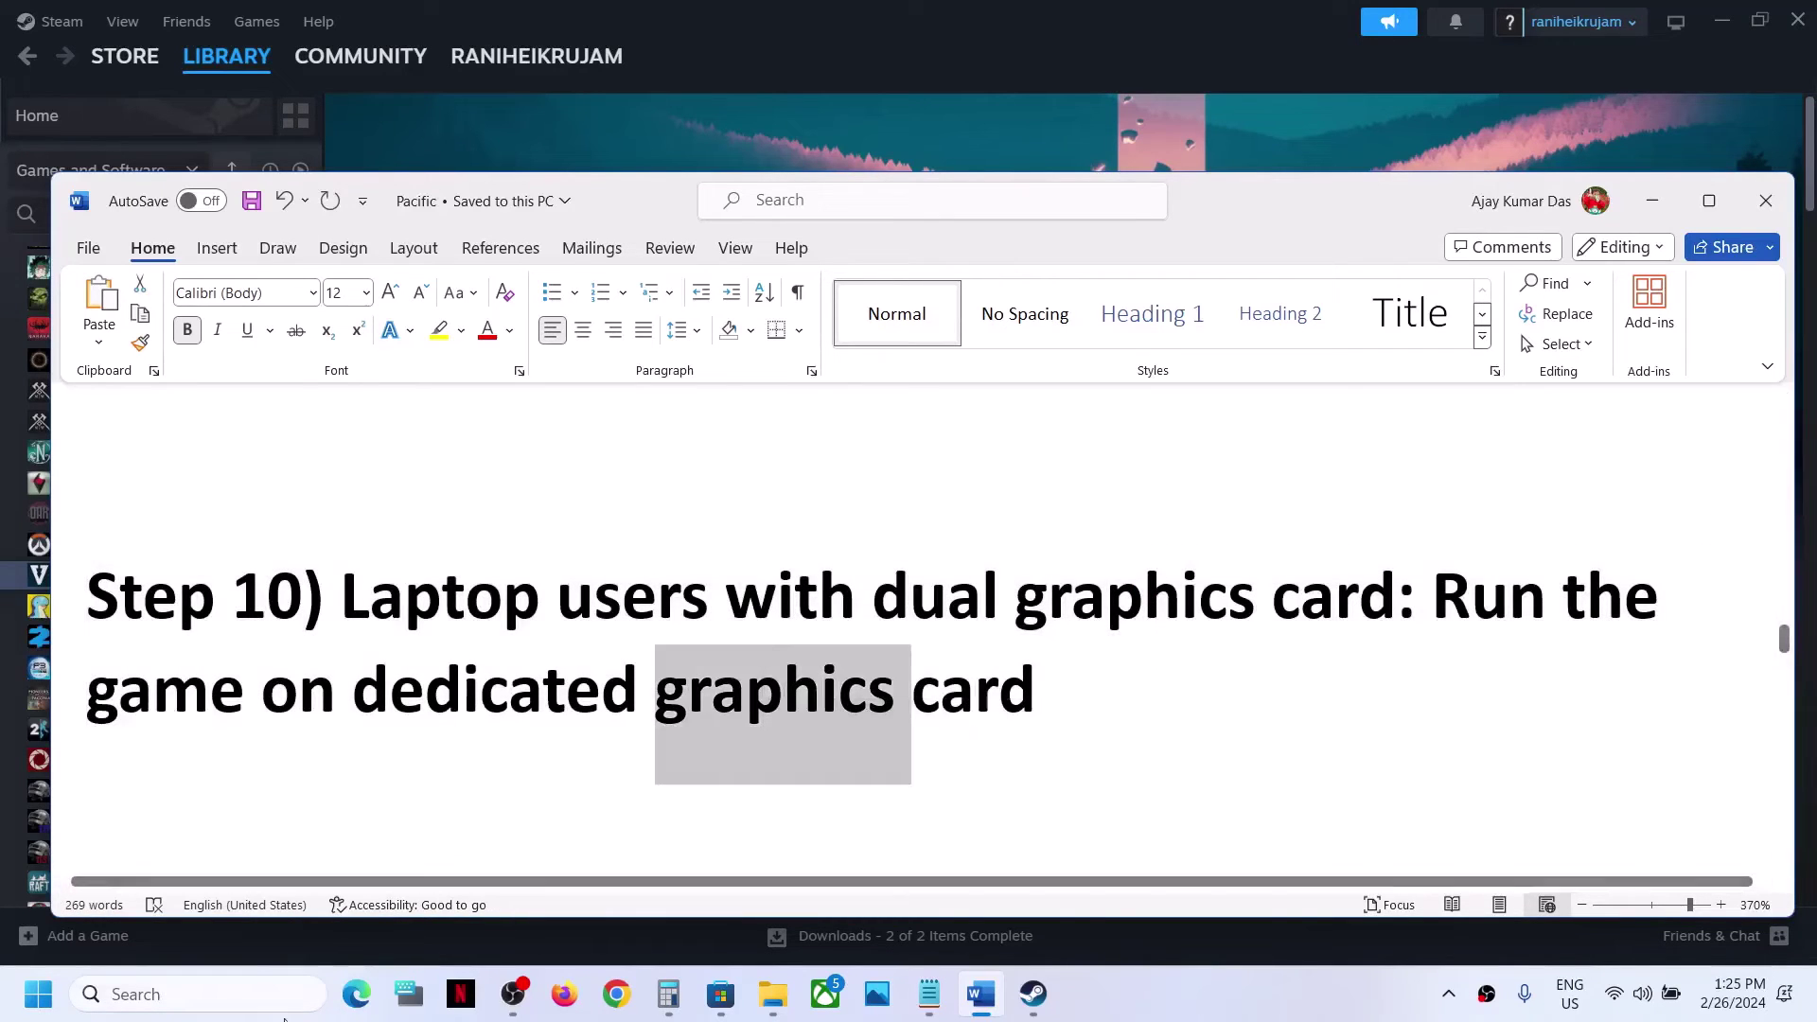
pyautogui.click(224, 1001)
pyautogui.hotkey('ctrl', 'v')
pyautogui.write('settings')
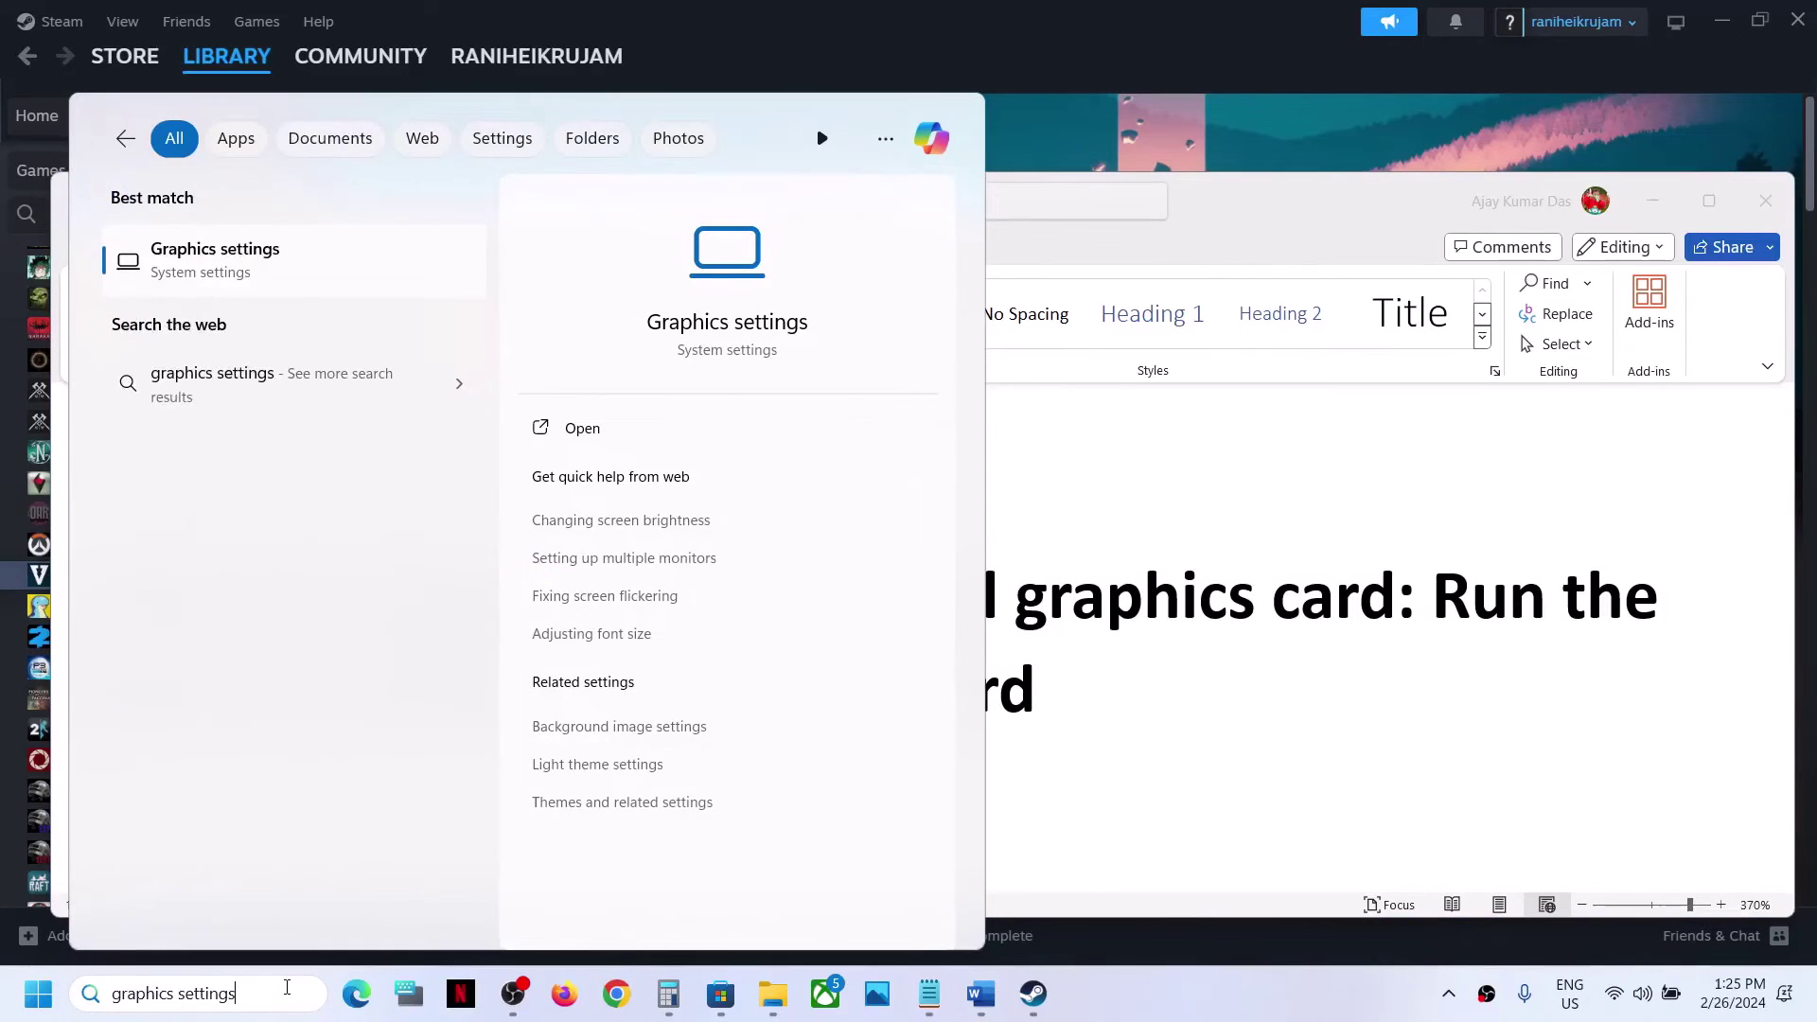
pyautogui.click(230, 266)
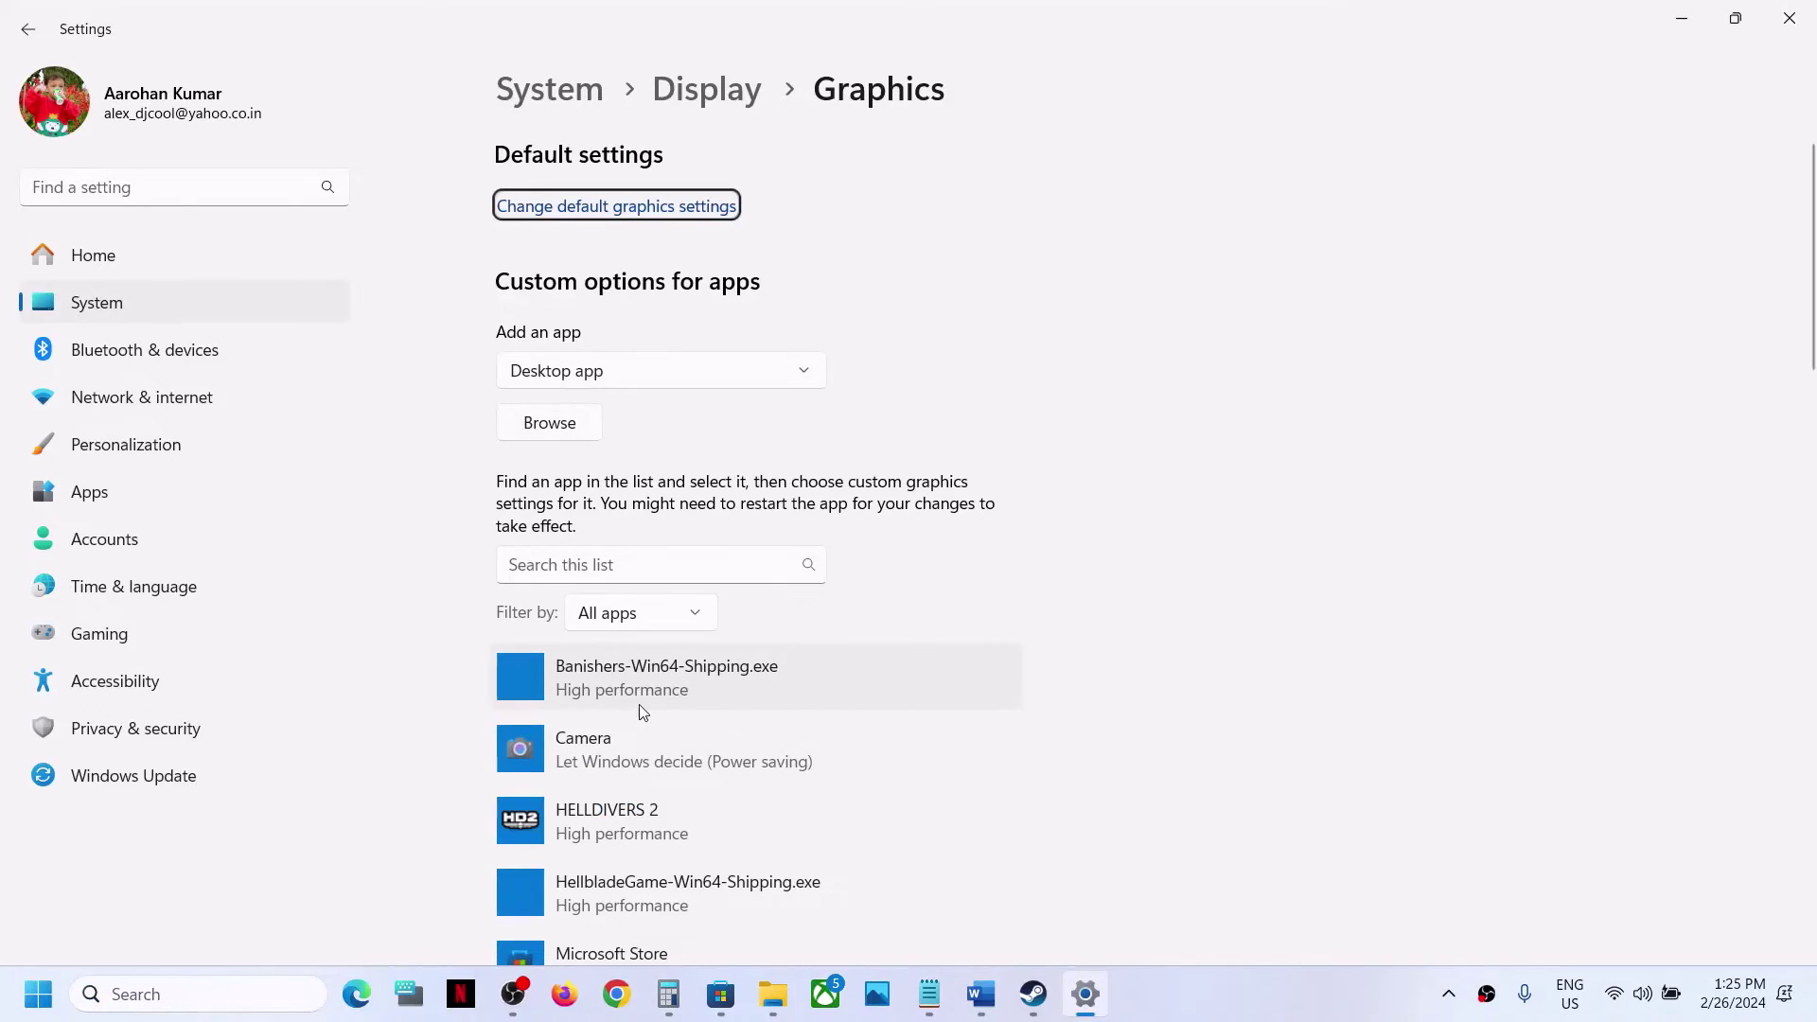
# Add the PenDriverPro application from C:\Program Files (x86)\Steam\steamapps\common\Pacific Drive to the custom graphics app list
pyautogui.click(568, 423)
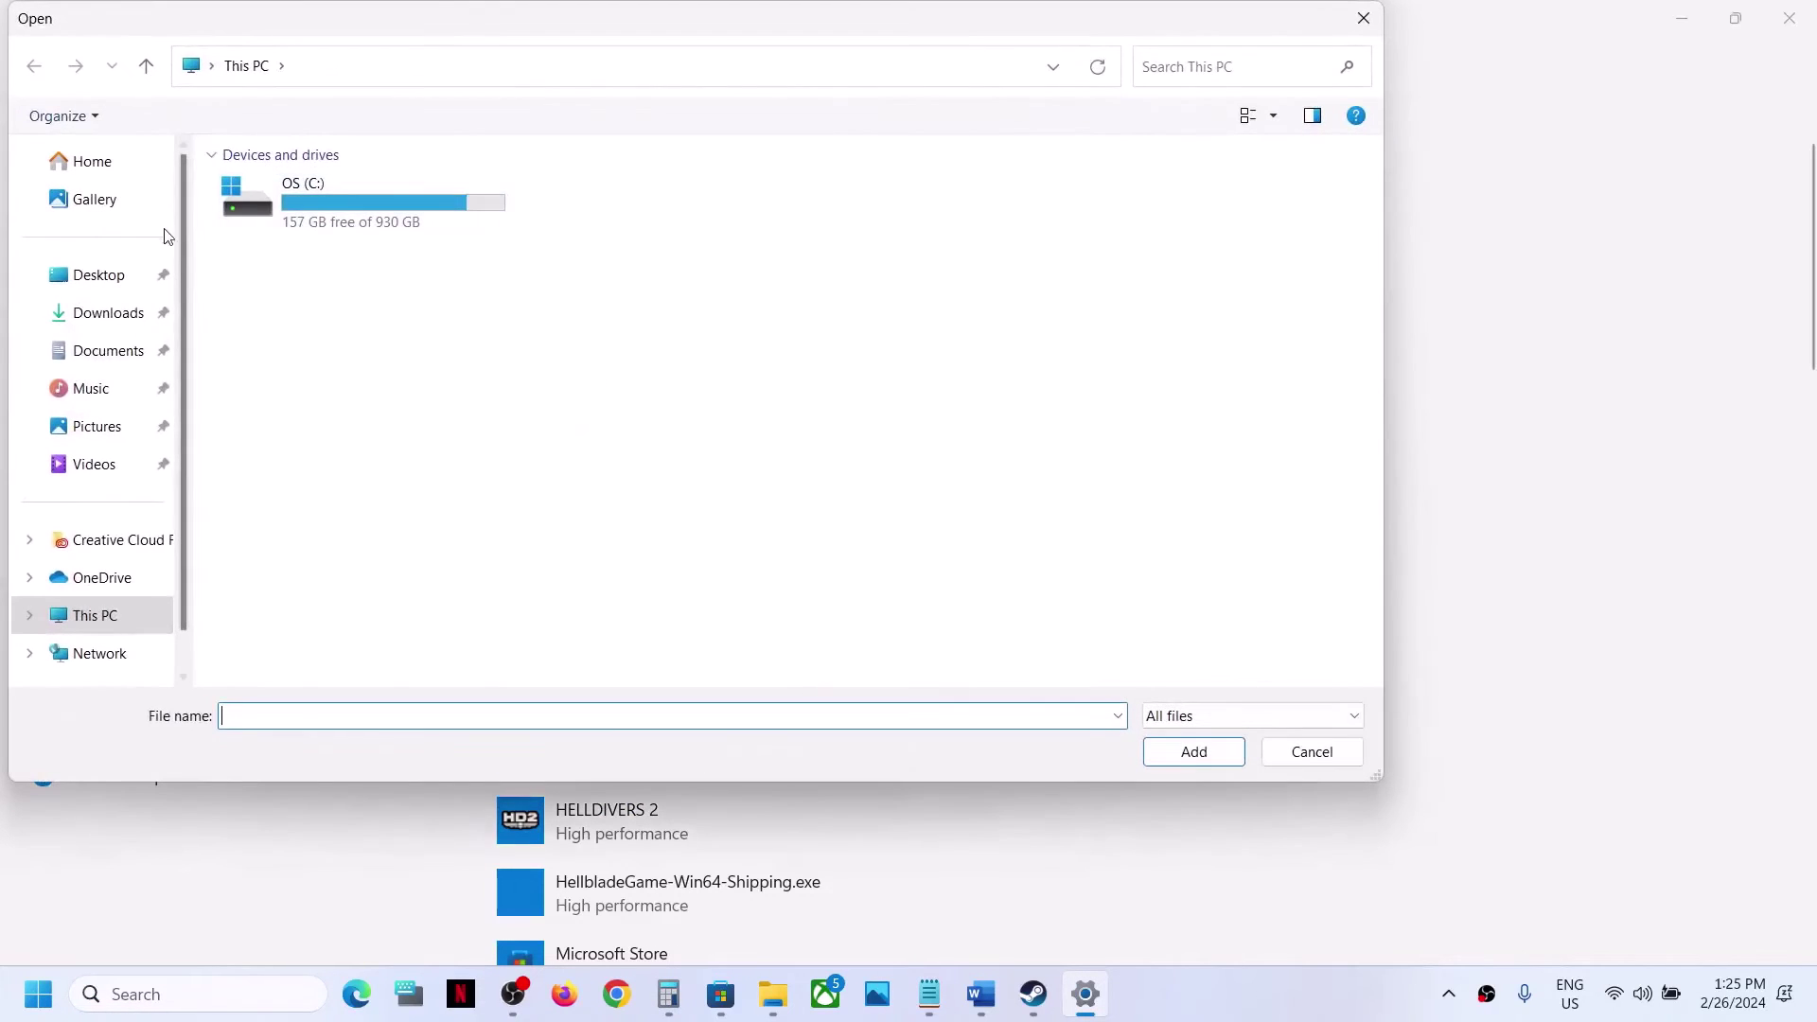
pyautogui.doubleClick(361, 202)
pyautogui.doubleClick(292, 617)
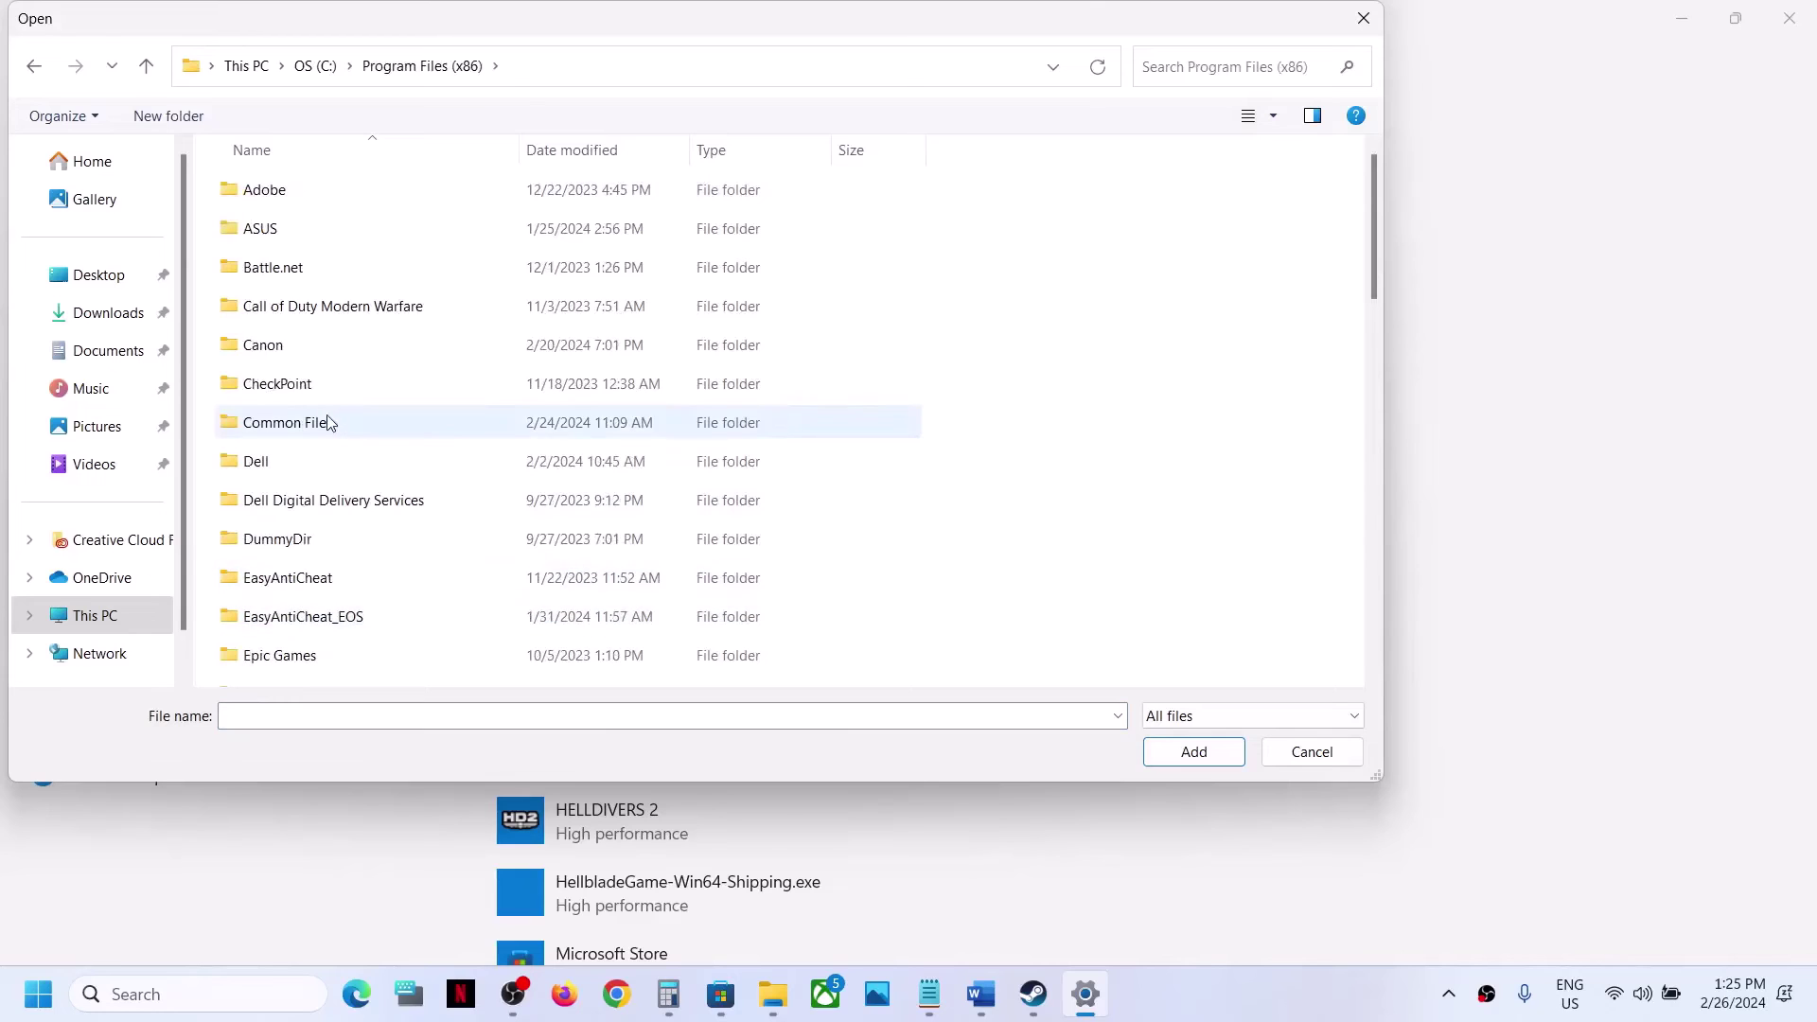
pyautogui.press('s')
pyautogui.doubleClick(266, 228)
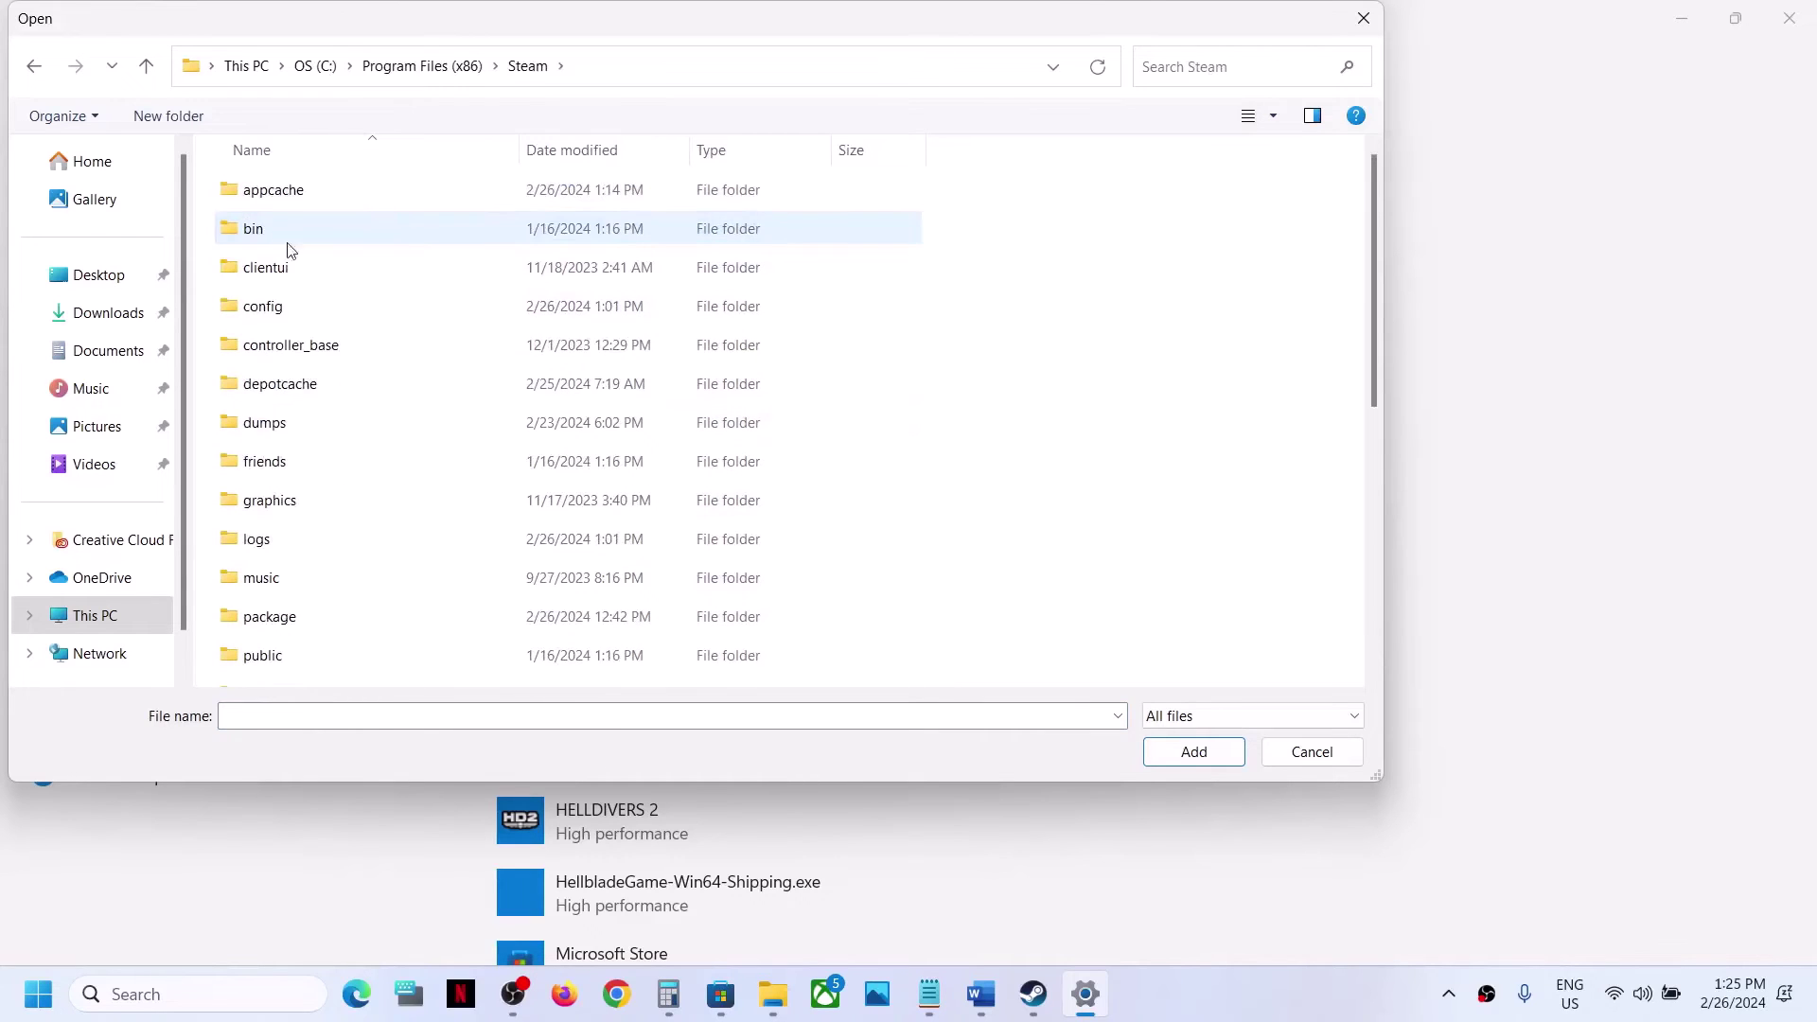
pyautogui.press('s')
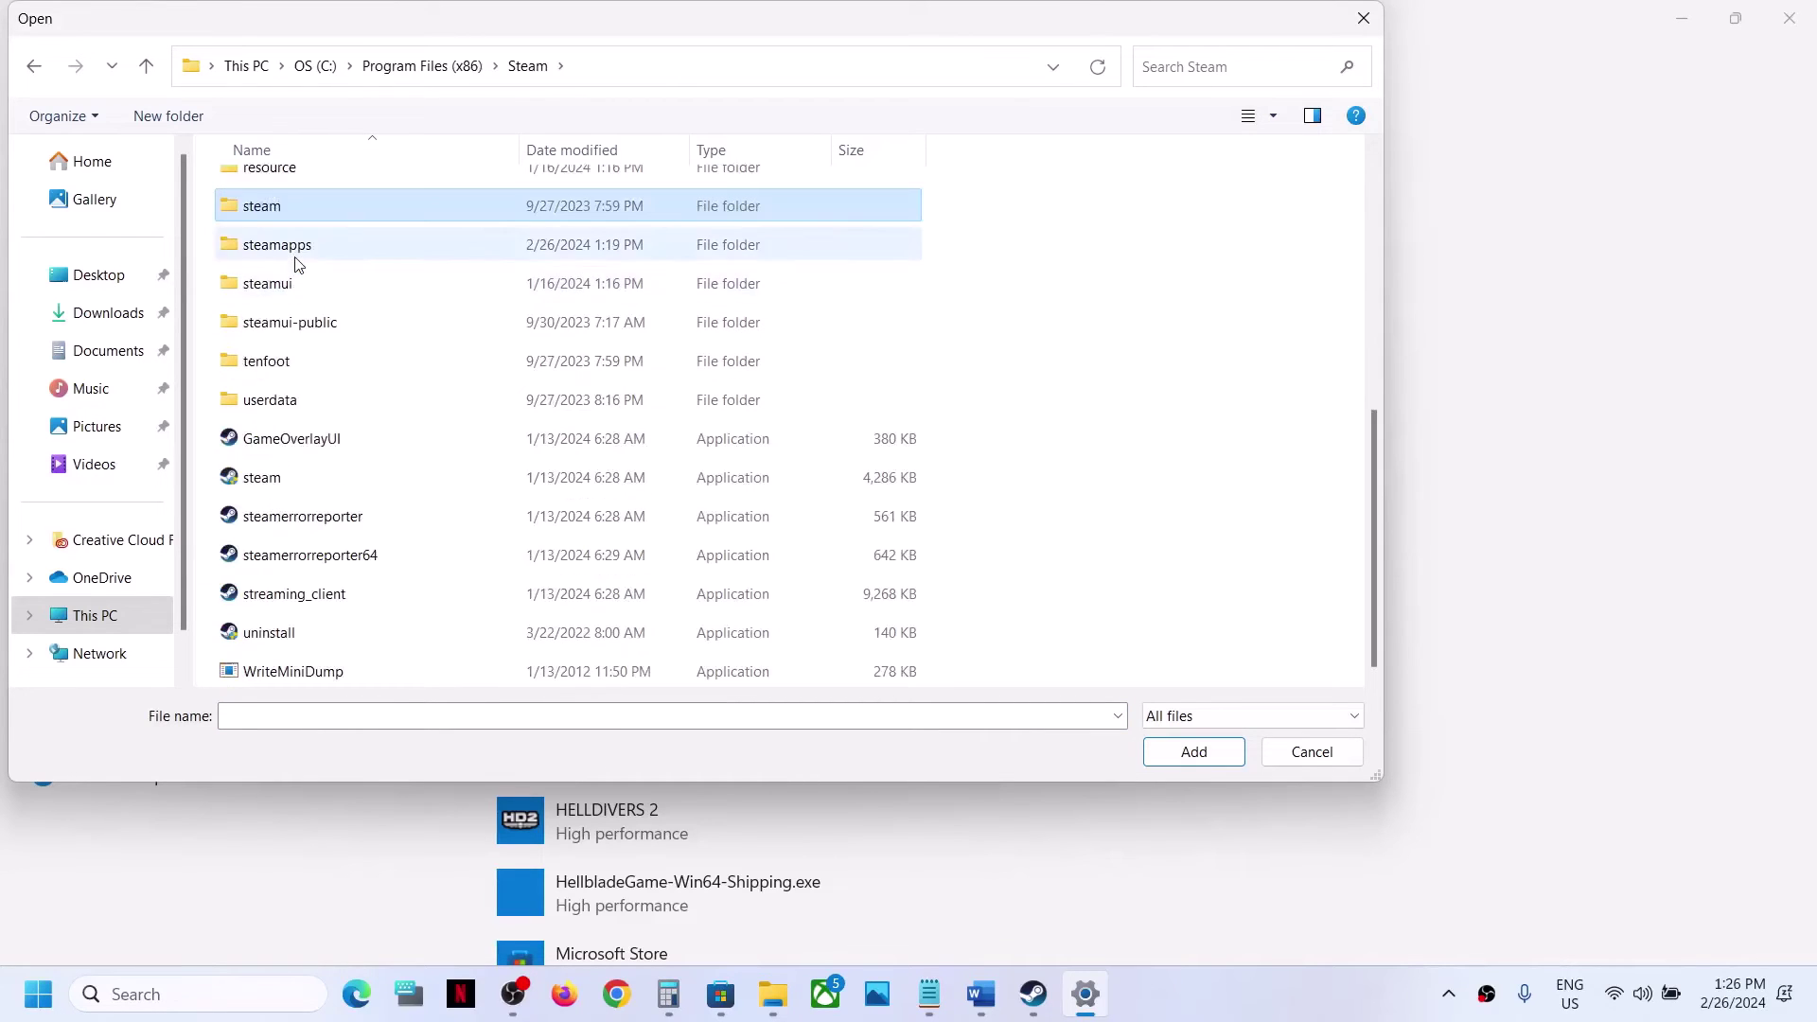
pyautogui.doubleClick(292, 253)
pyautogui.doubleClick(294, 185)
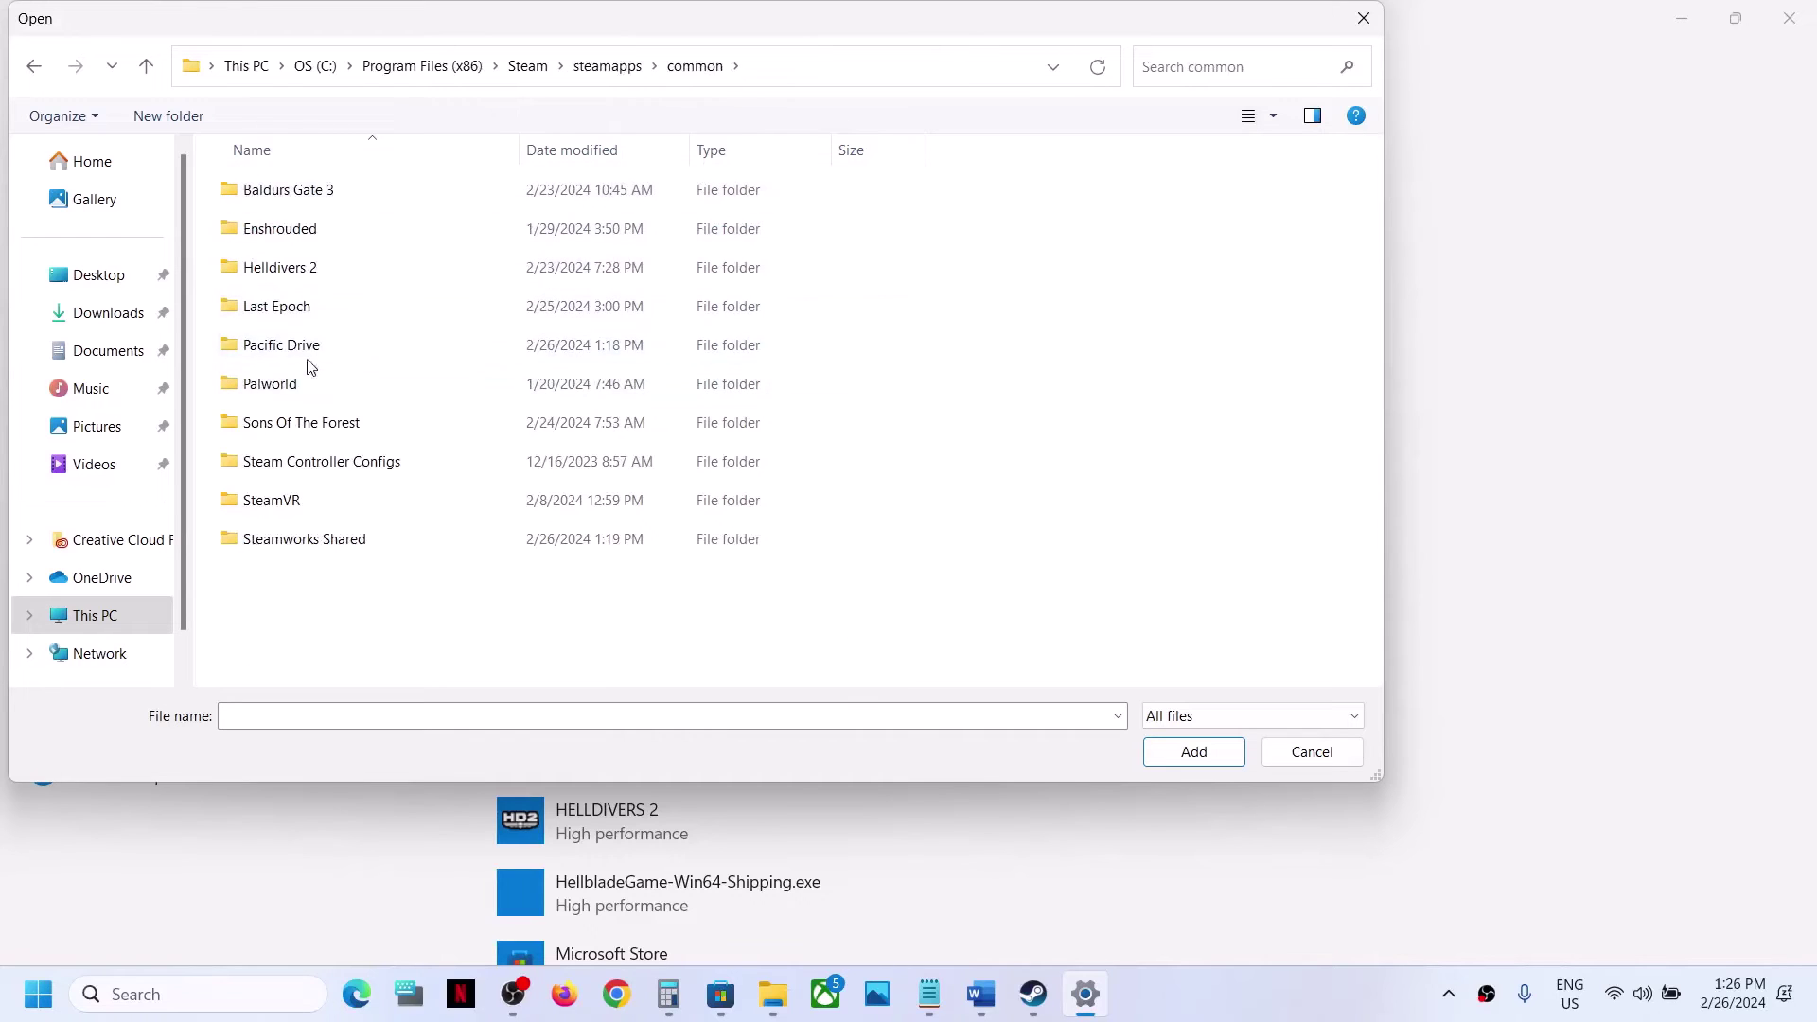
pyautogui.doubleClick(297, 346)
pyautogui.click(303, 267)
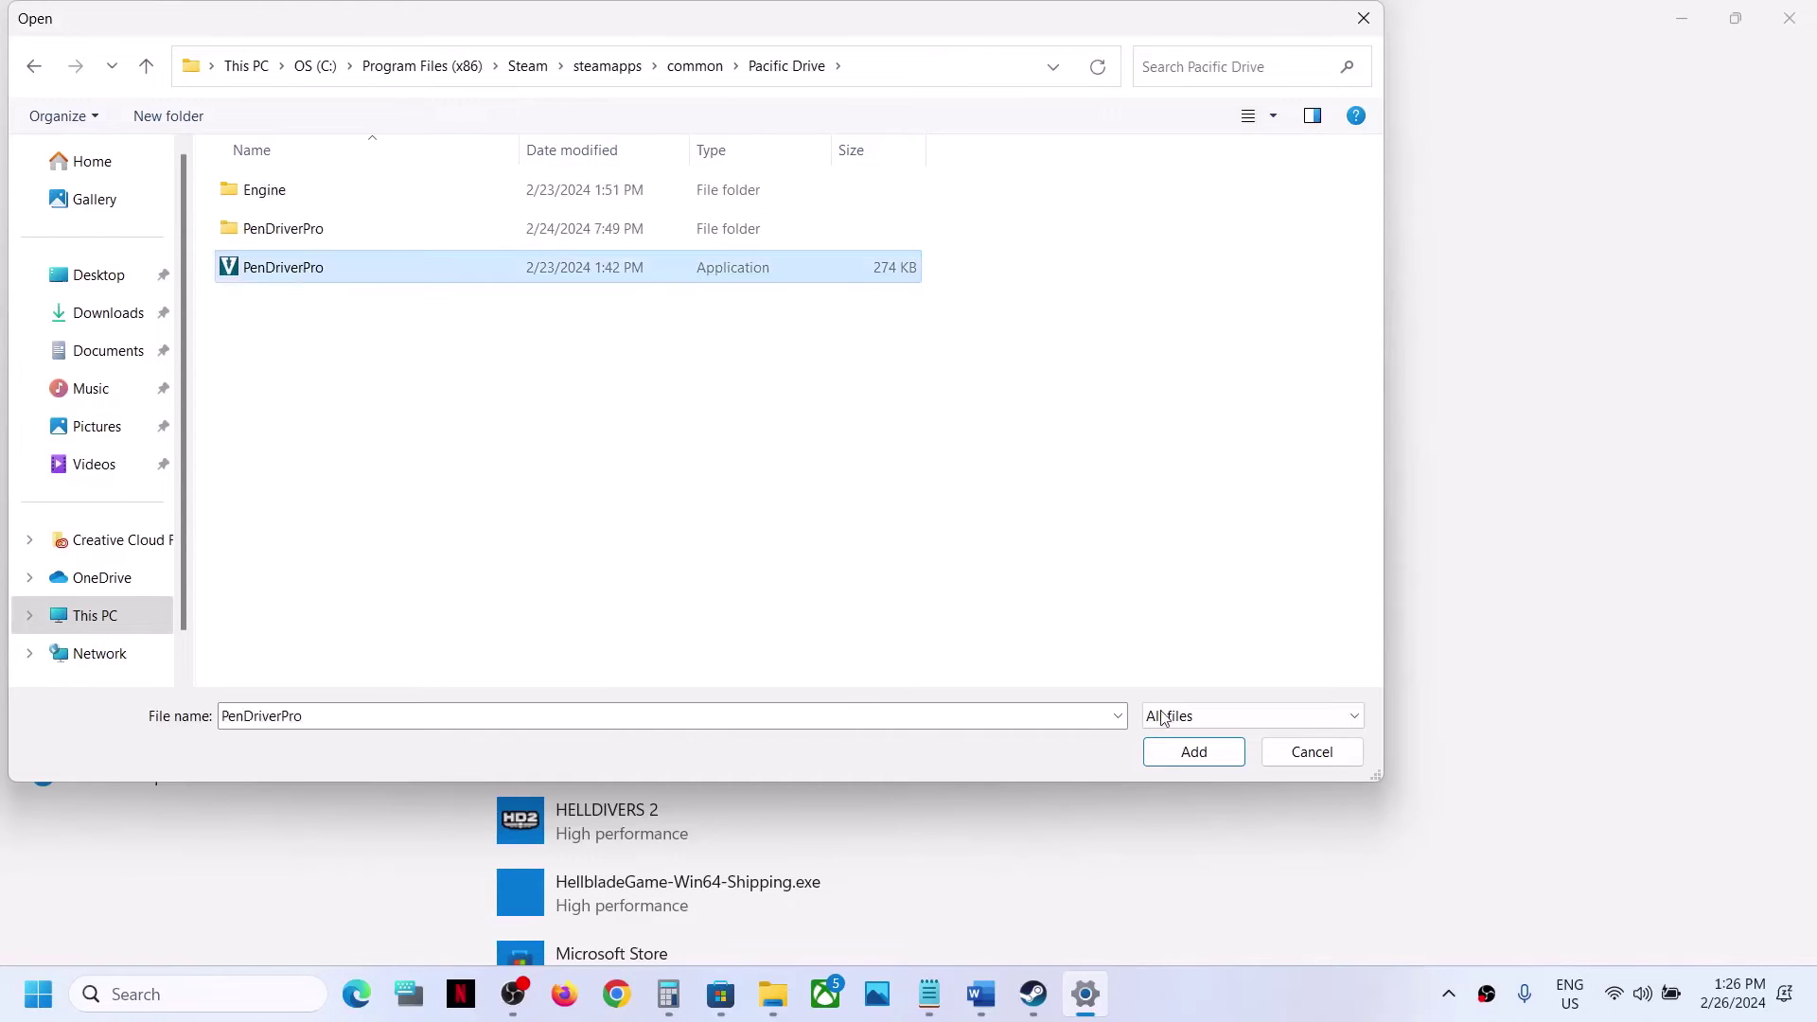
pyautogui.click(1189, 753)
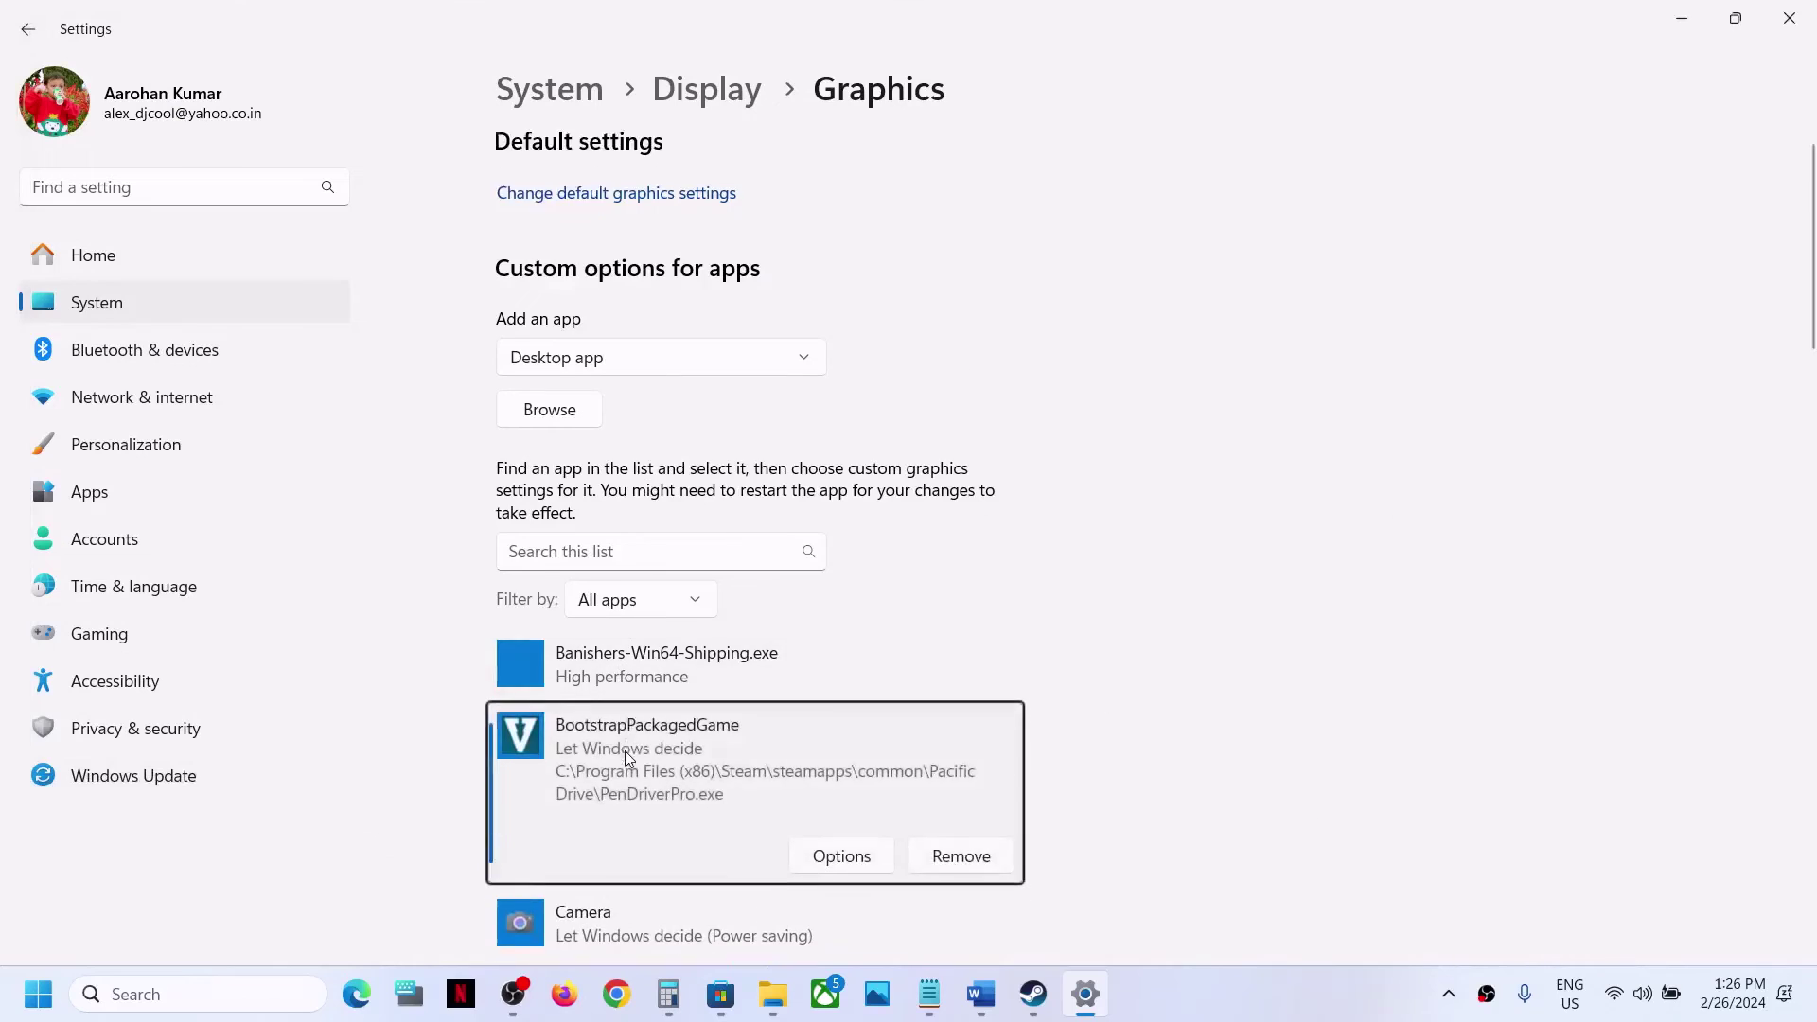
# Set the graphics preference of the added BootstrapPackagedGame entry to High performance and save it
pyautogui.click(822, 698)
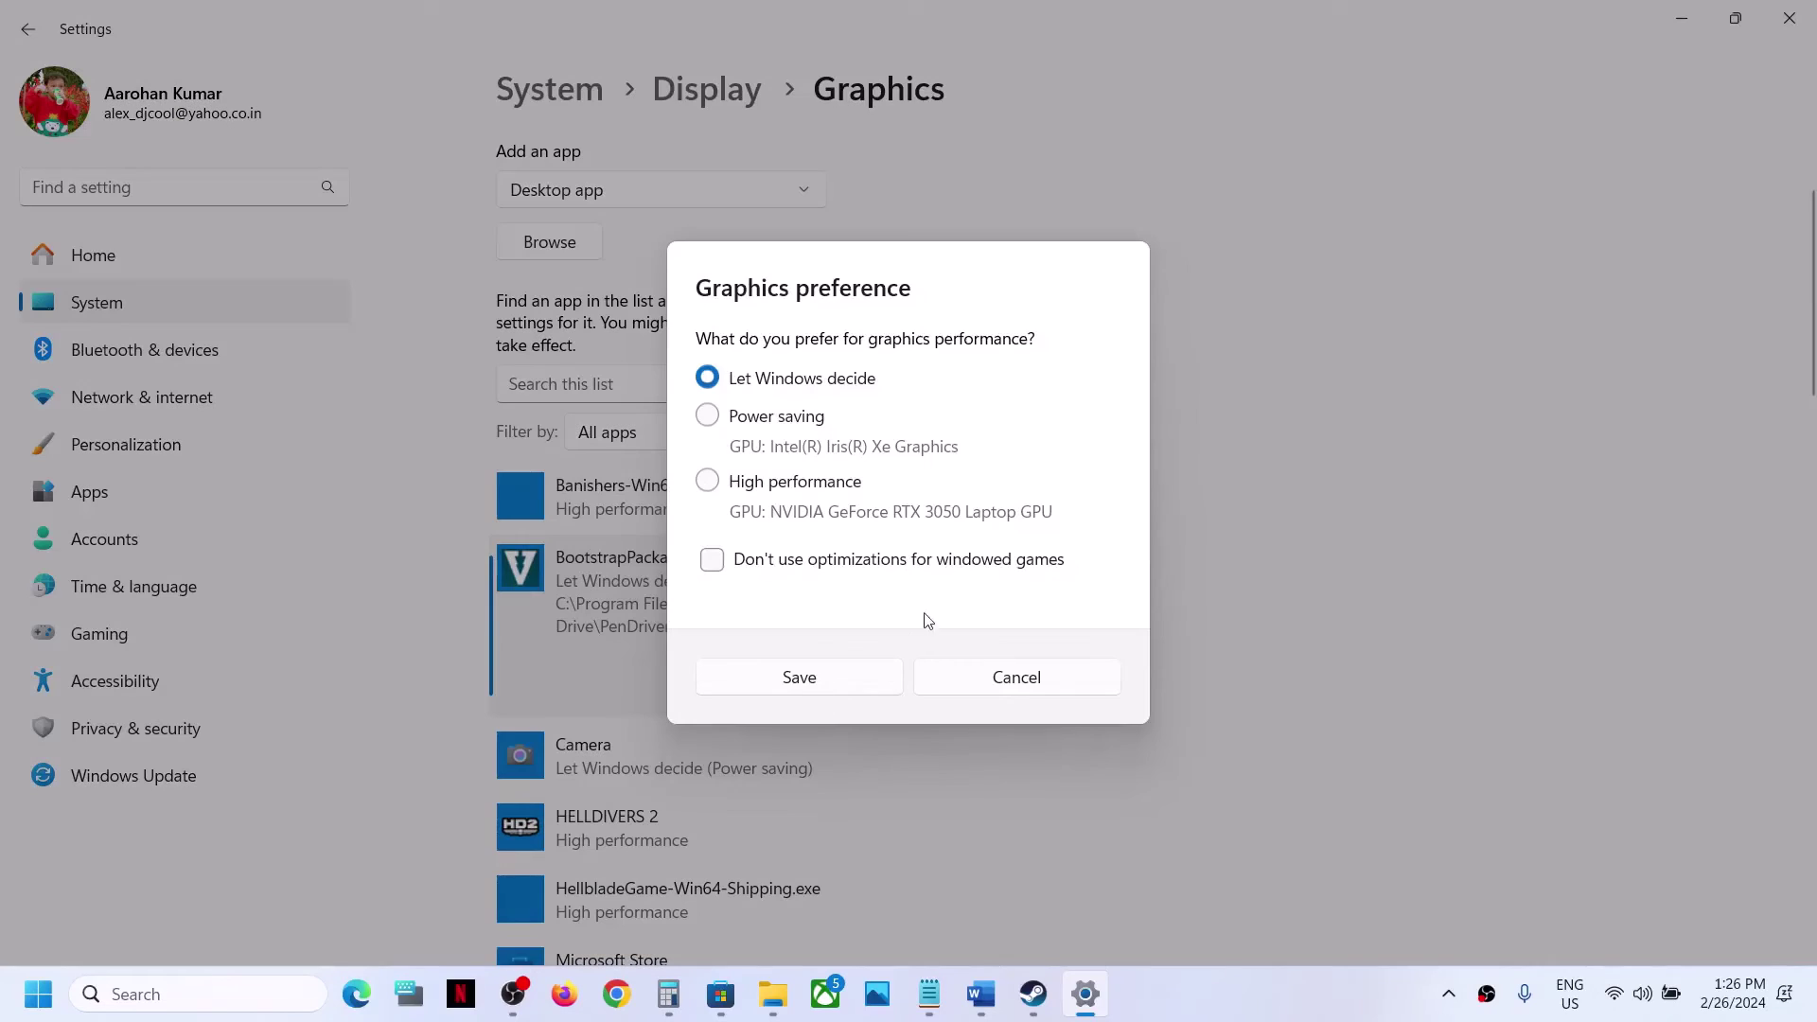
pyautogui.click(823, 484)
pyautogui.click(814, 683)
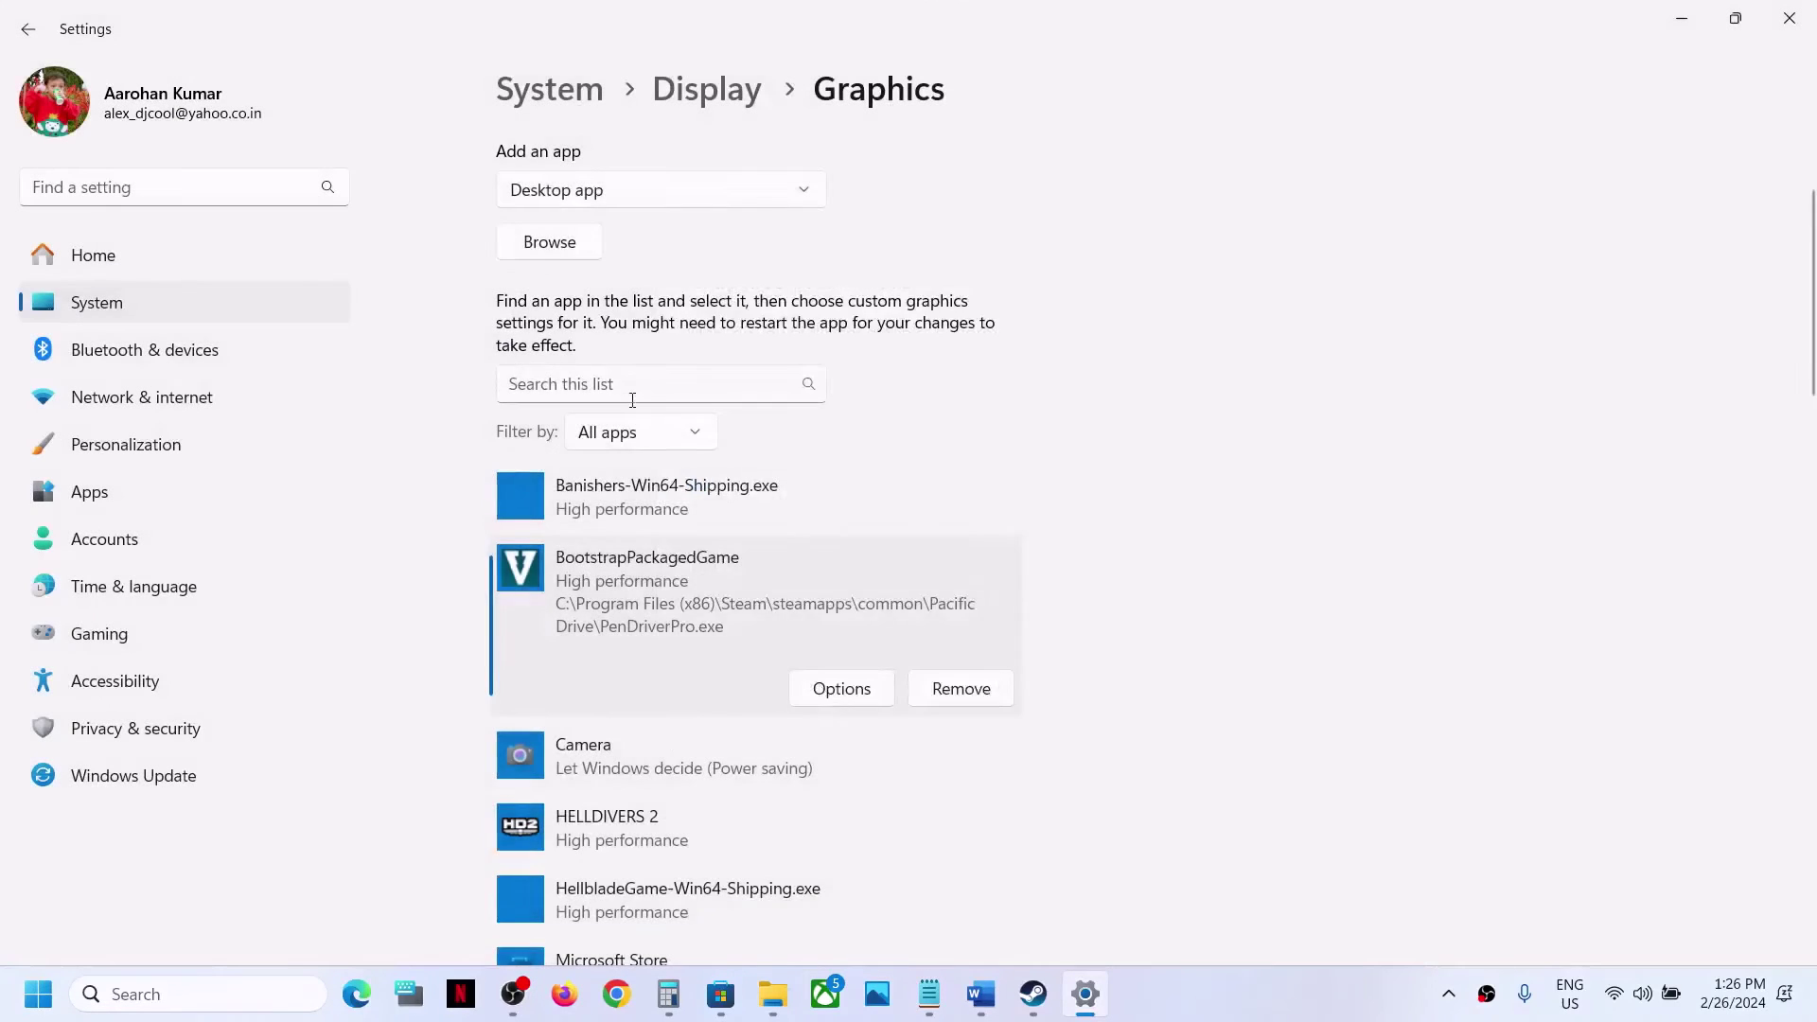
# Add PenDriverPro-Win64-Shipping from Pacific Drive's PenDriverPro\Binaries\Win64 folder to the custom graphics app list
pyautogui.scroll(2, 566, 426)
pyautogui.click(559, 429)
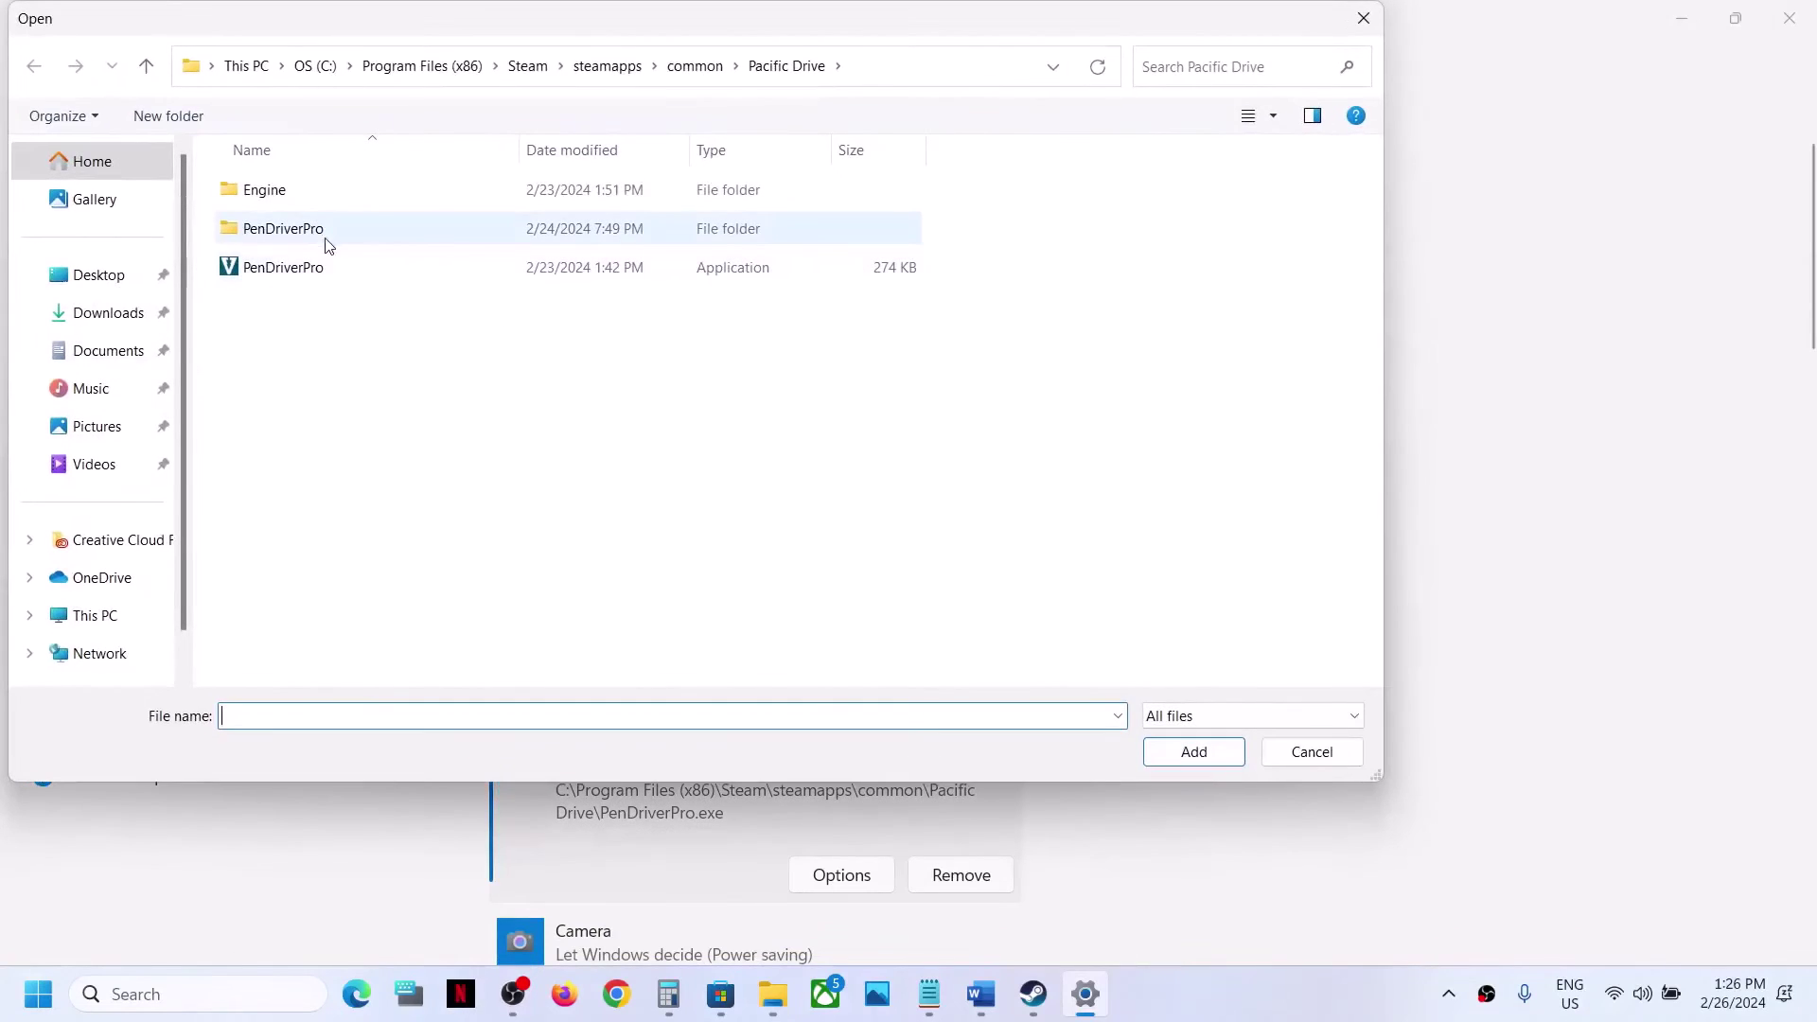
pyautogui.doubleClick(321, 234)
pyautogui.doubleClick(293, 193)
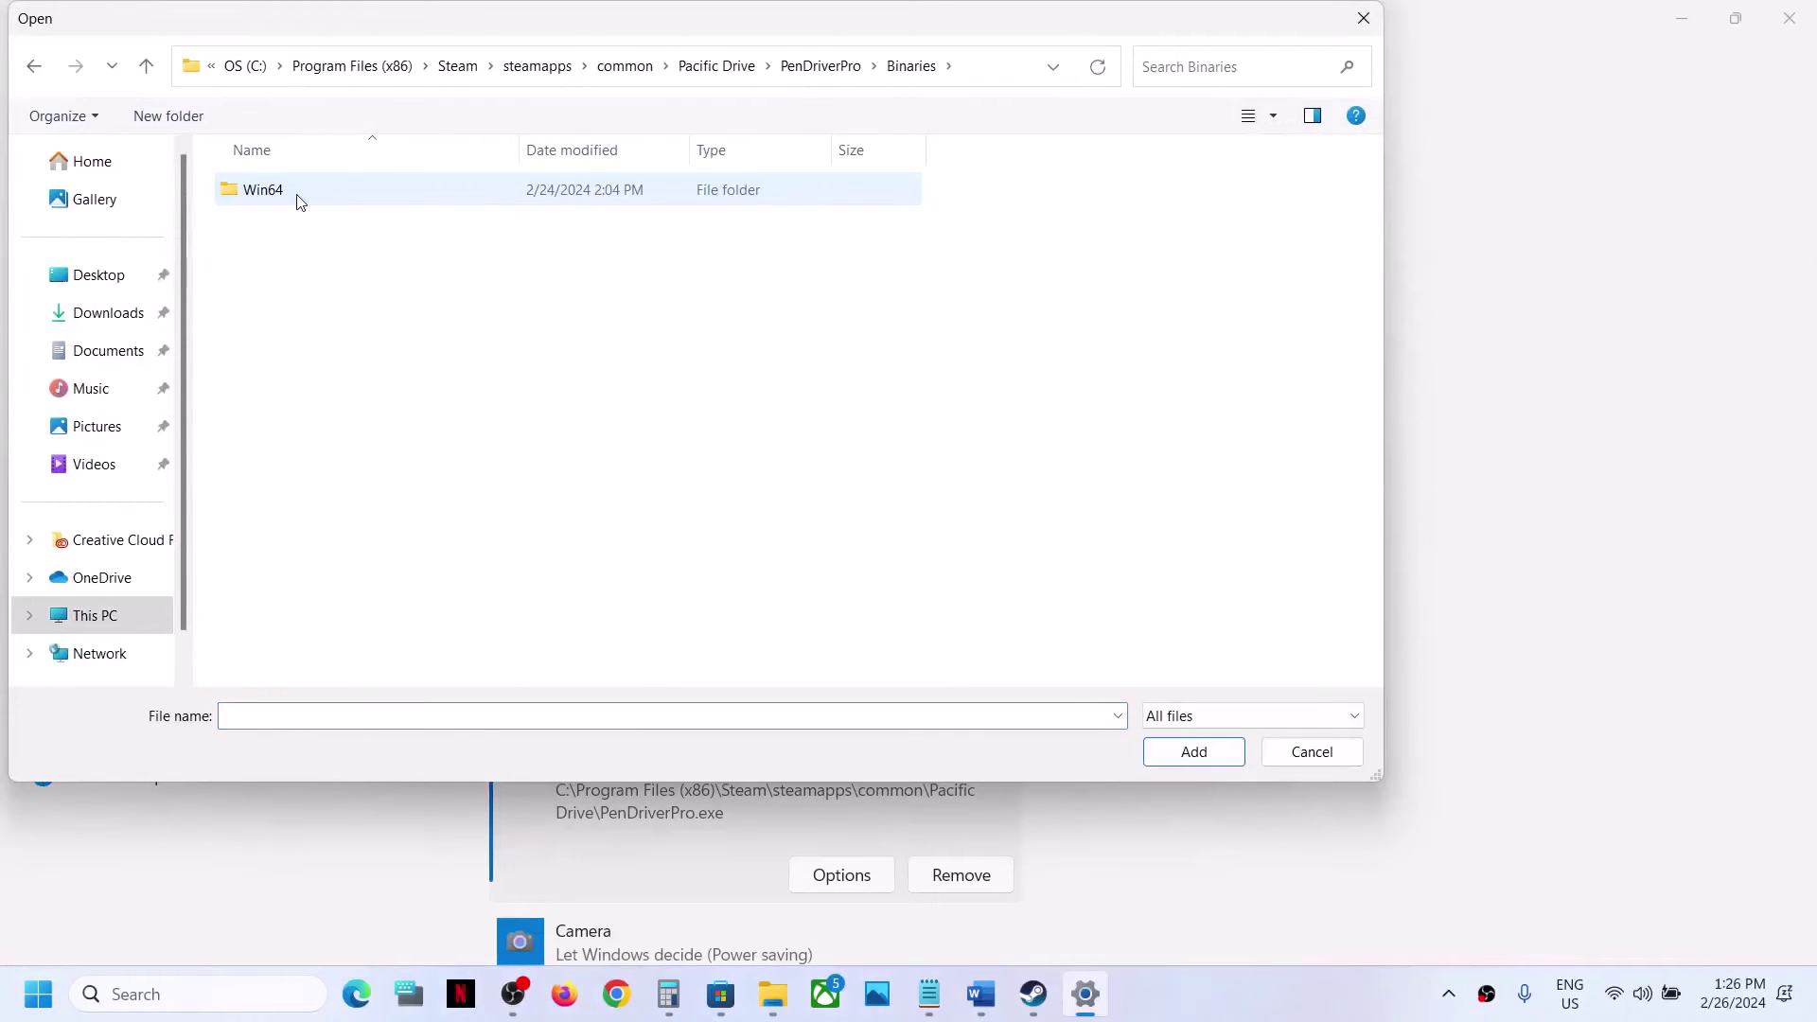
pyautogui.doubleClick(294, 194)
pyautogui.click(309, 187)
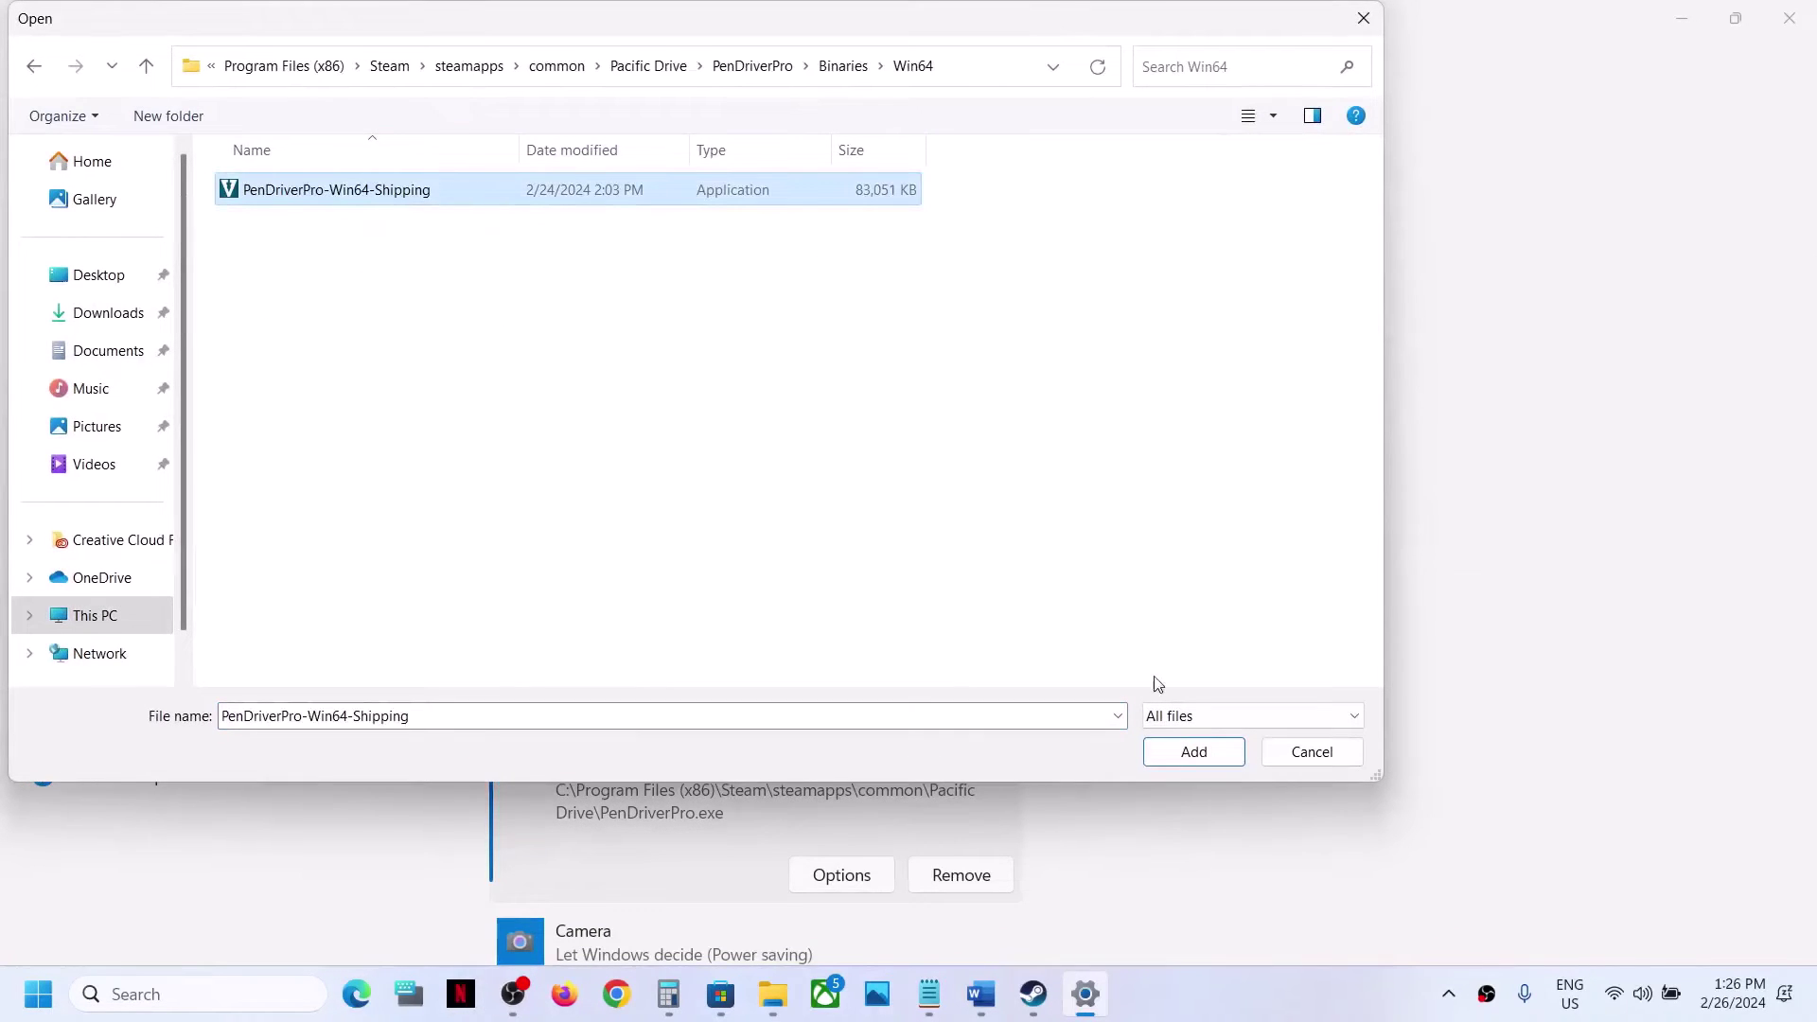
pyautogui.click(1193, 751)
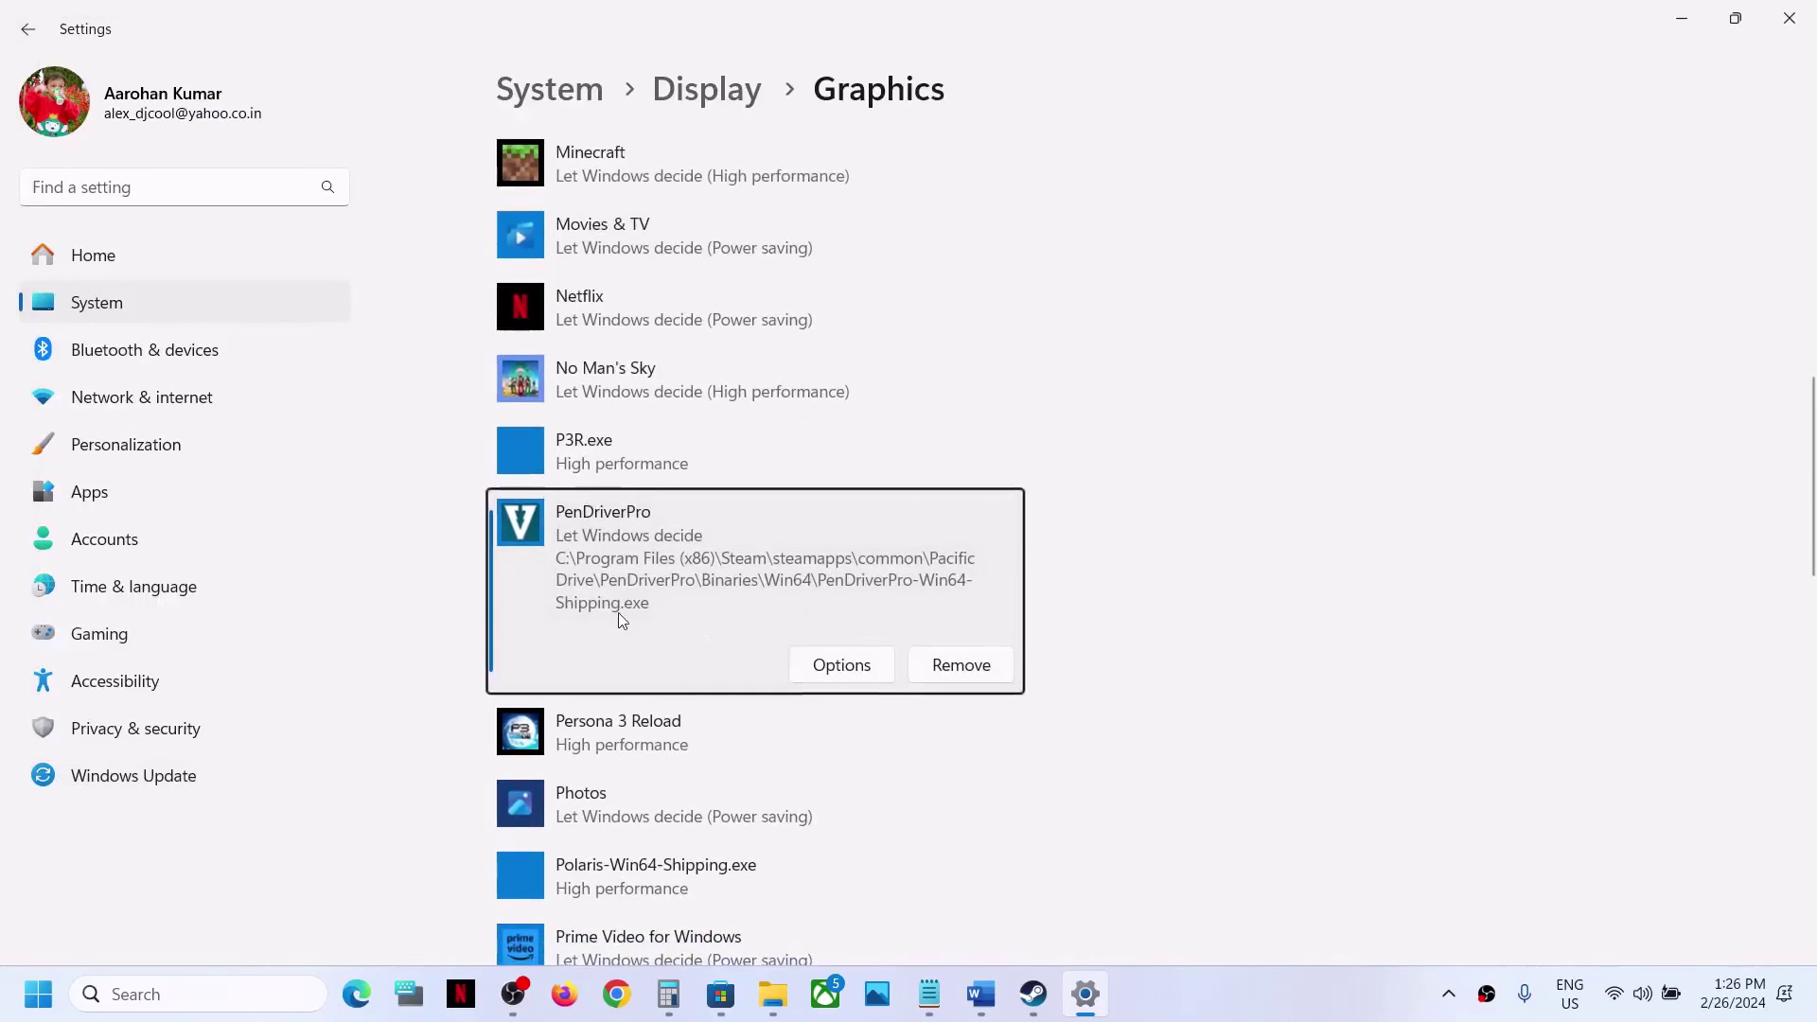
# Set the graphics preference of the PenDriverPro-Win64-Shipping.exe entry to High performance, save it and close Settings
pyautogui.click(834, 667)
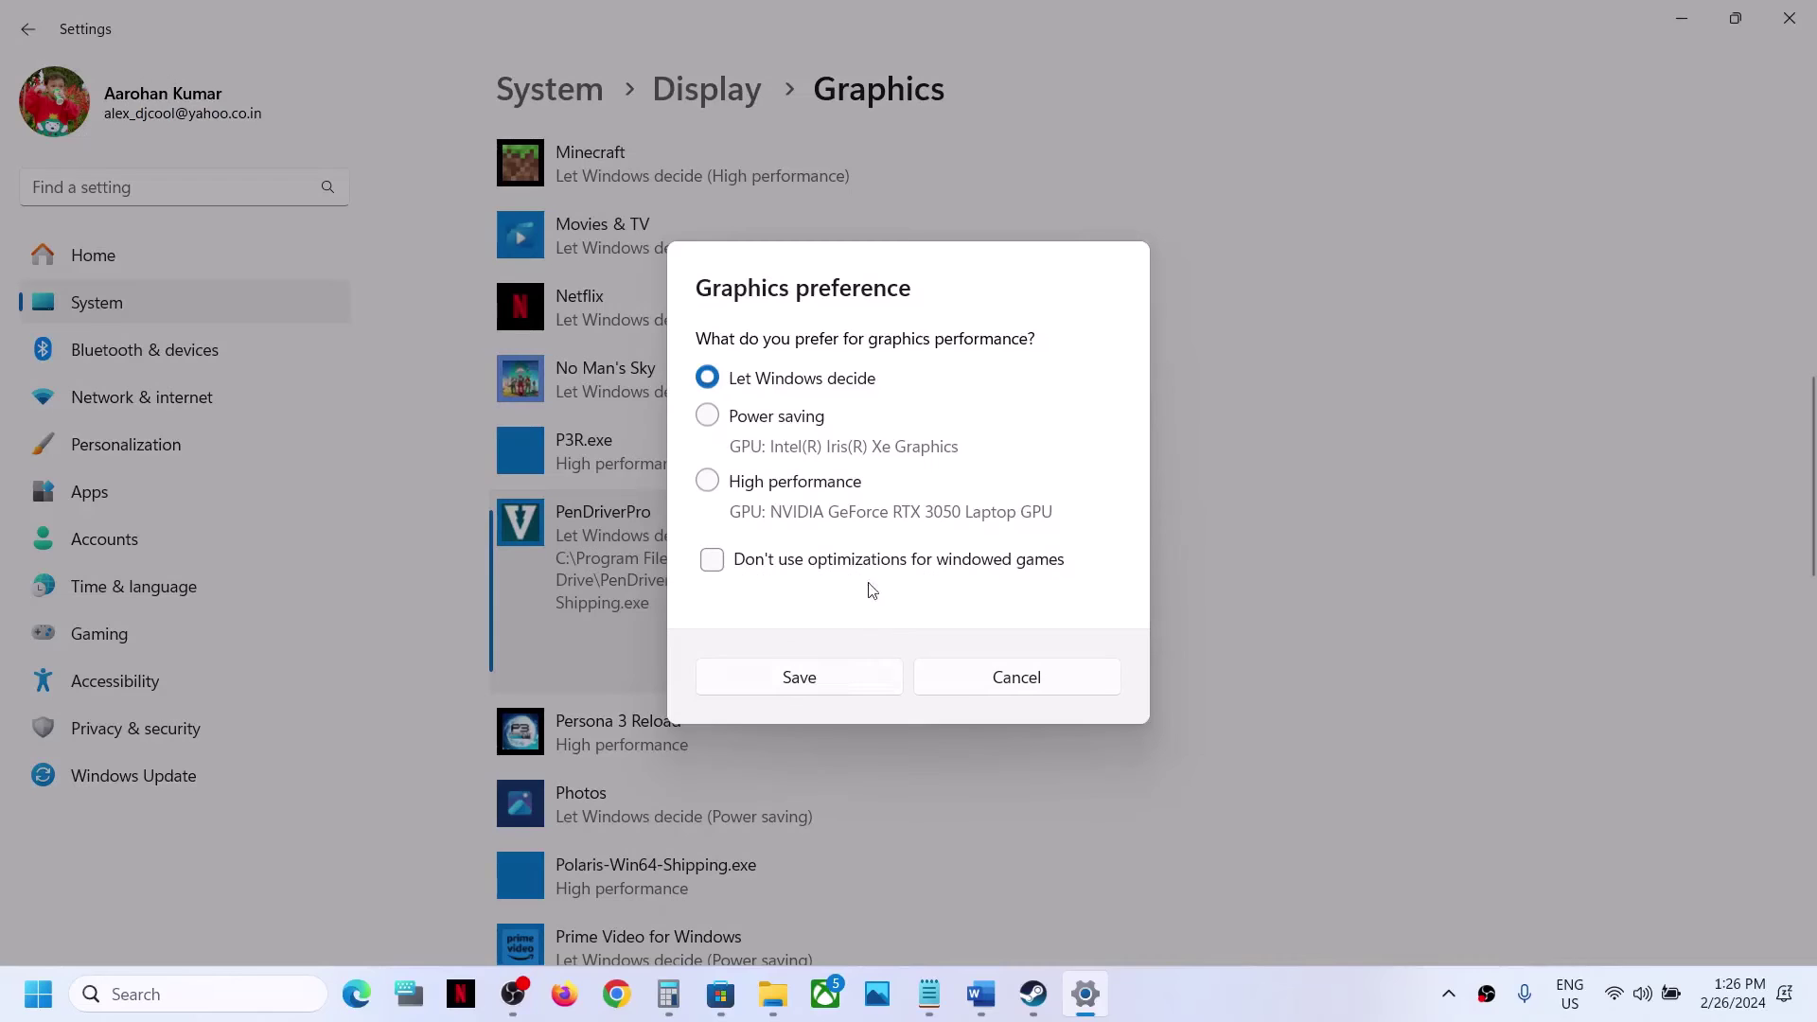
pyautogui.click(767, 487)
pyautogui.click(798, 678)
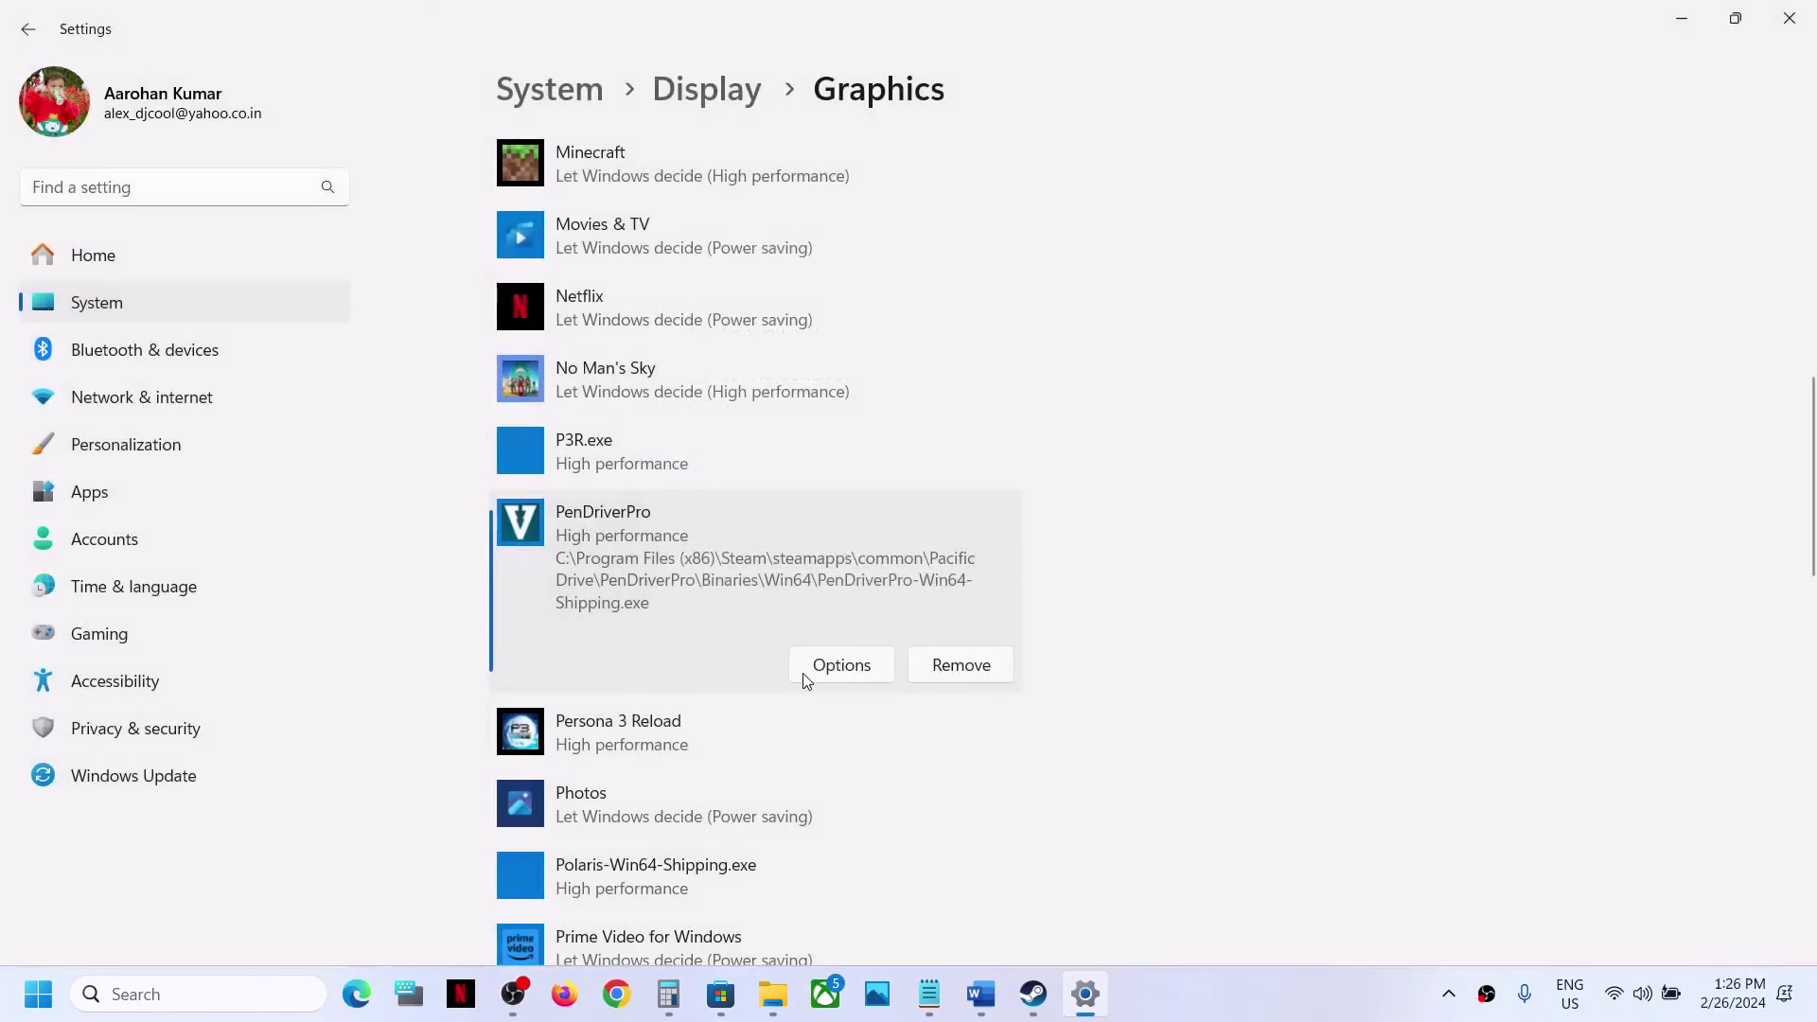
pyautogui.click(1789, 27)
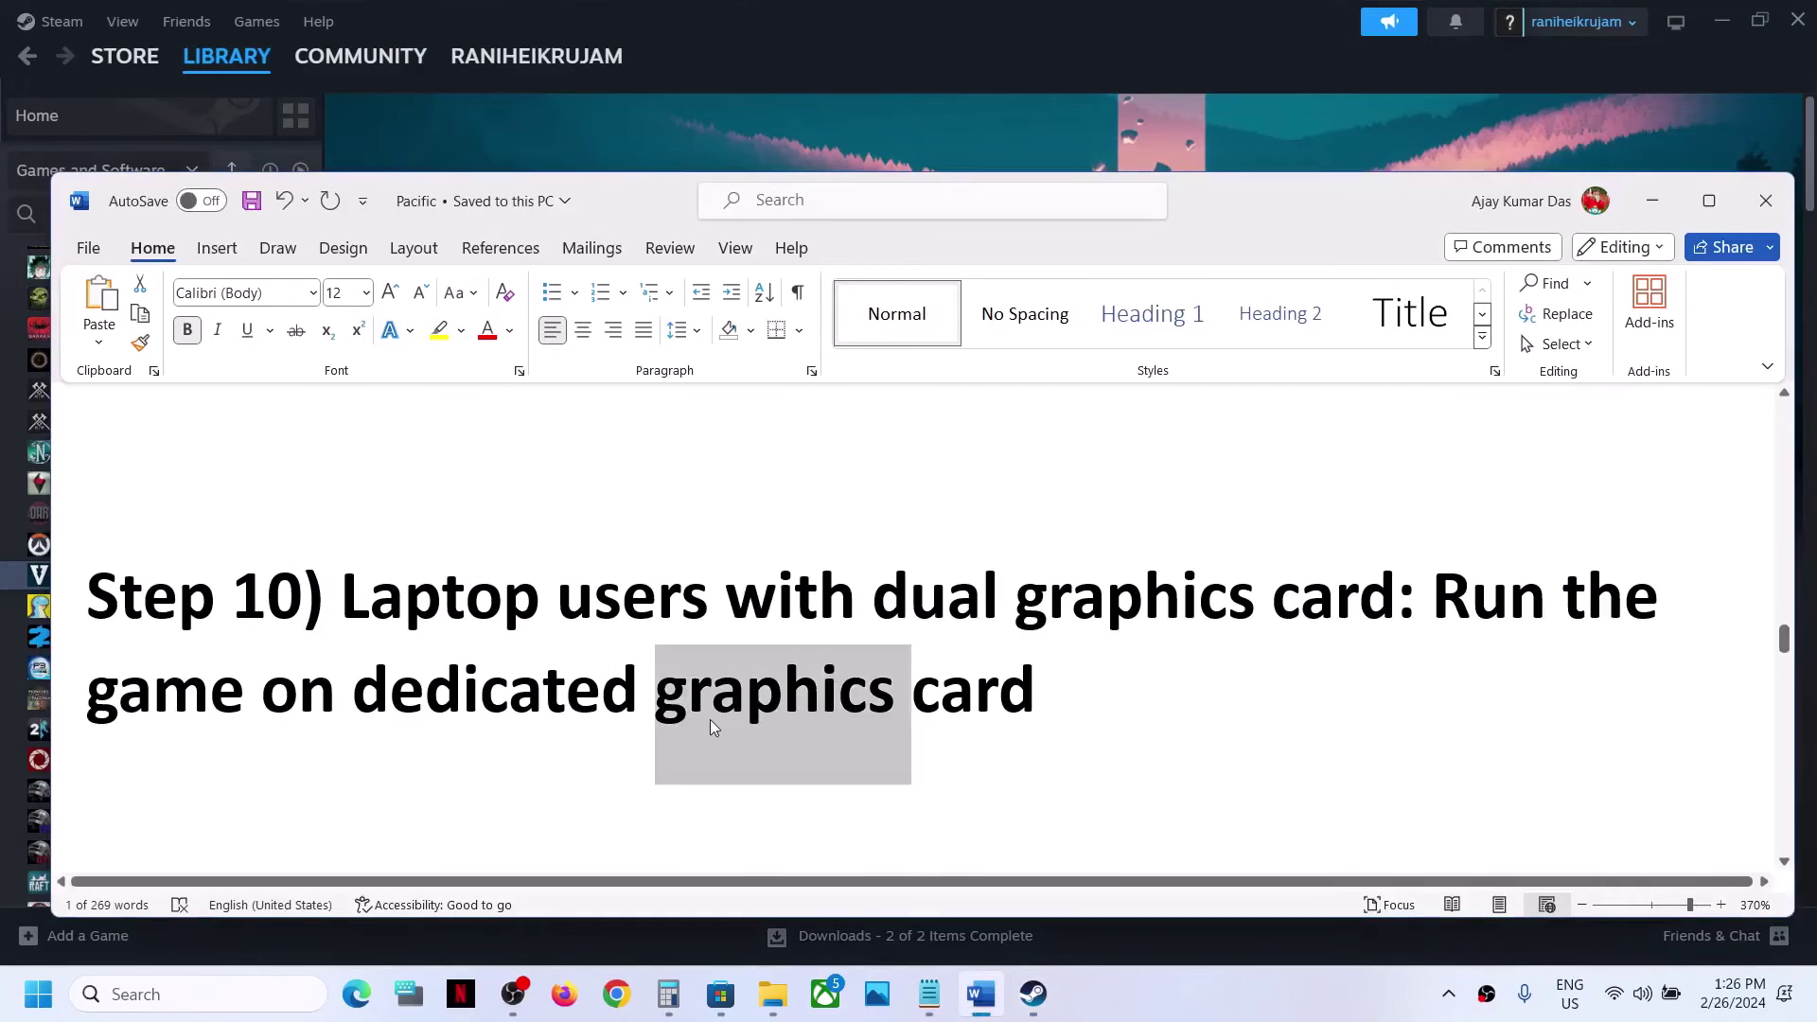
# Copy the Visual C++ downloads link under Step 11 of the Word notes and open it in Chrome
pyautogui.scroll(-5, 709, 720)
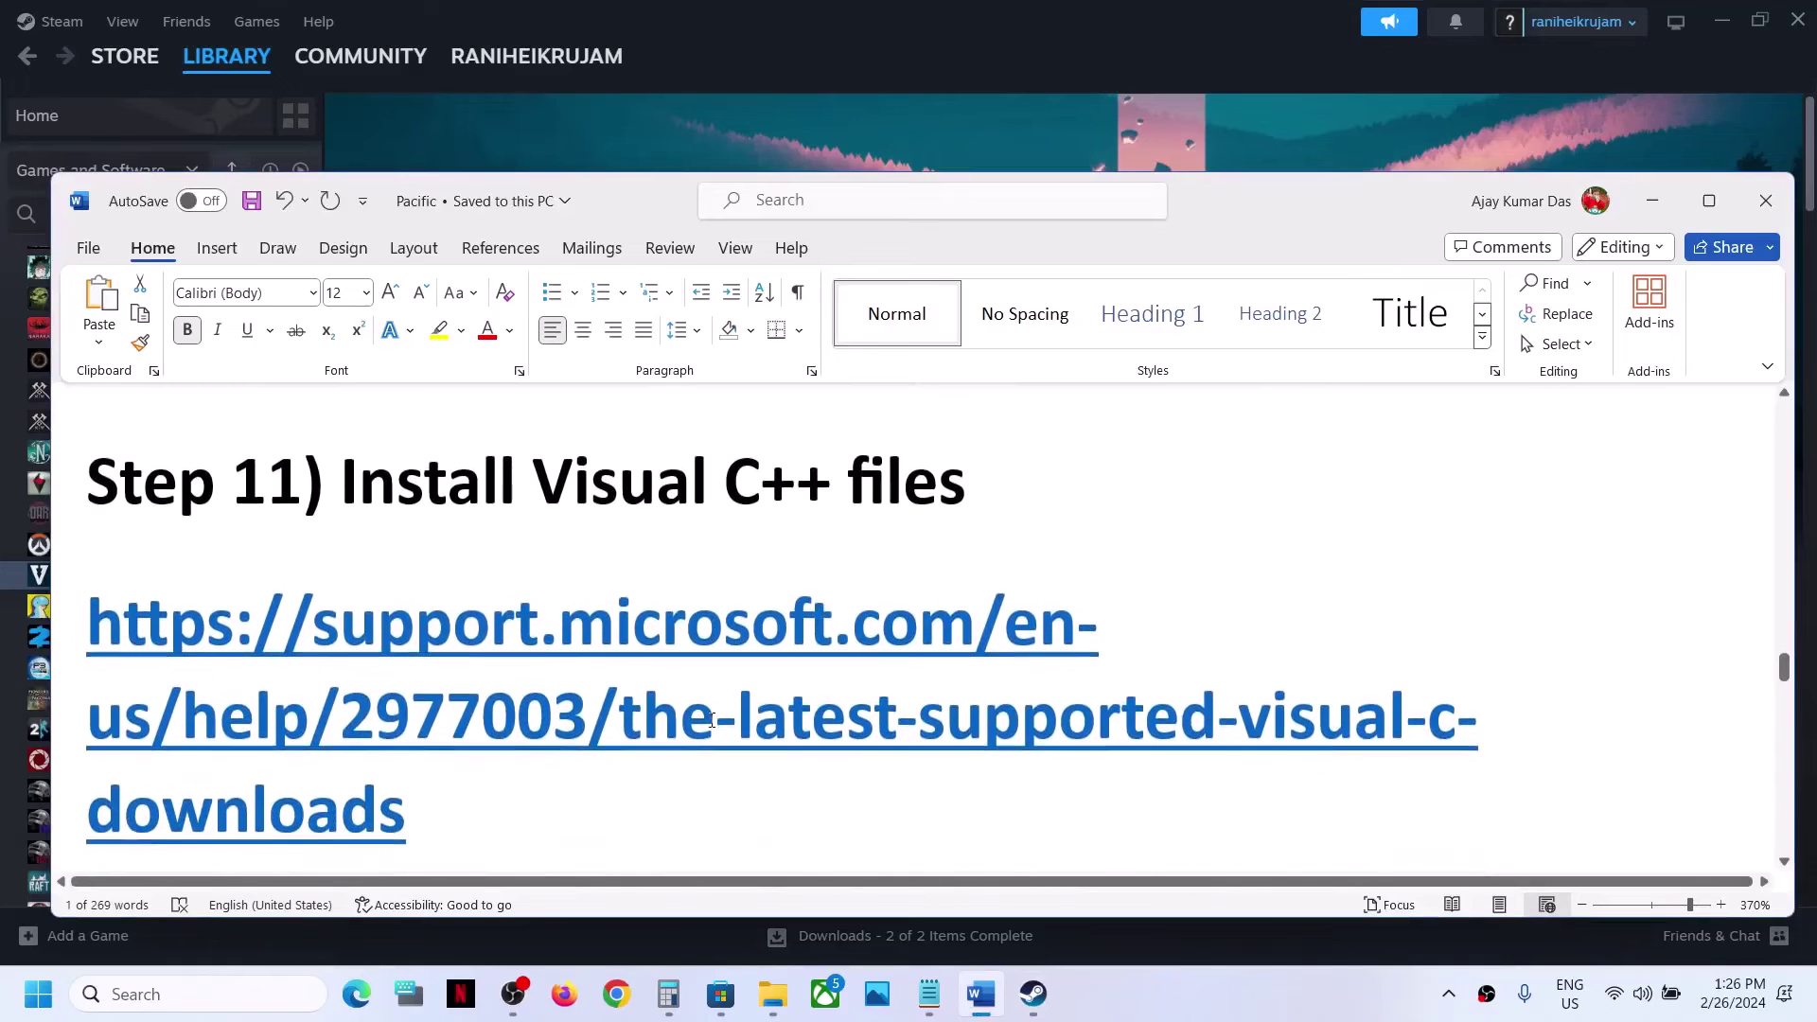
pyautogui.moveTo(495, 815); pyautogui.dragTo(164, 659)
pyautogui.hotkey('ctrl', 'c')
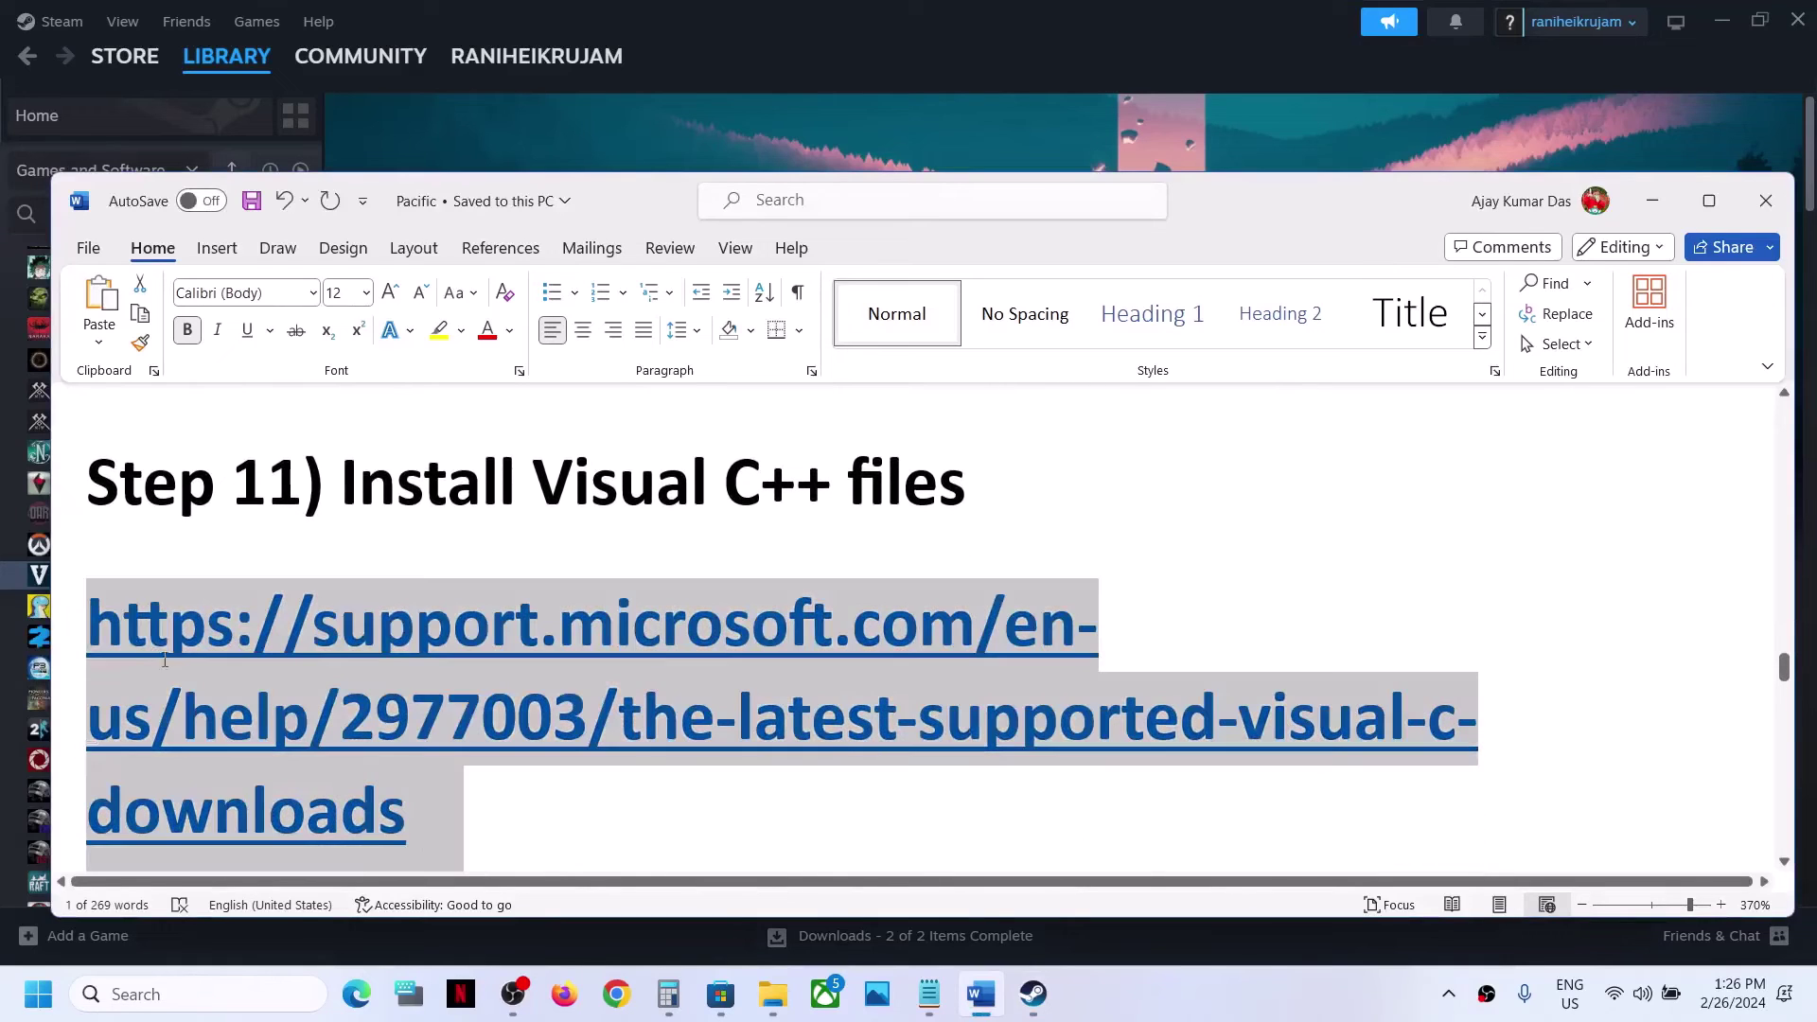
pyautogui.scroll(-1, 380, 650)
pyautogui.keyDown('ctrl'); pyautogui.click(380, 650); pyautogui.keyUp('ctrl')
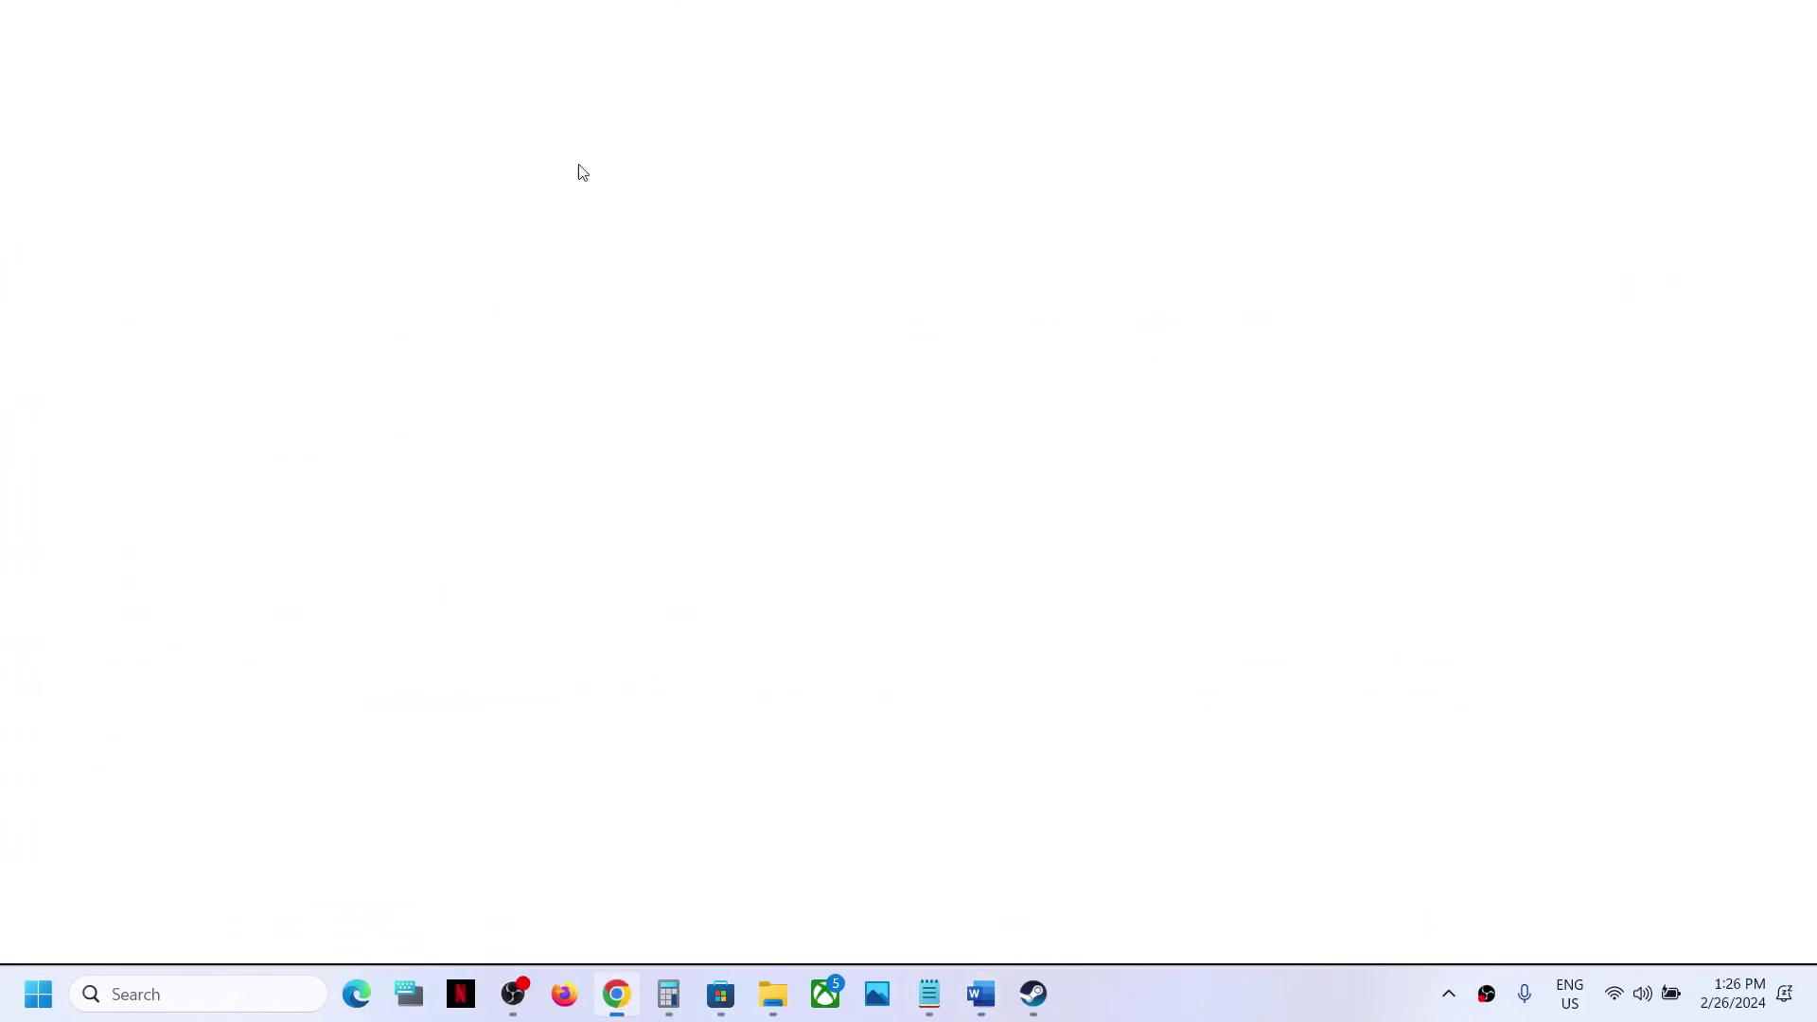
pyautogui.hotkey('ctrl', 'v')
pyautogui.press('Return')
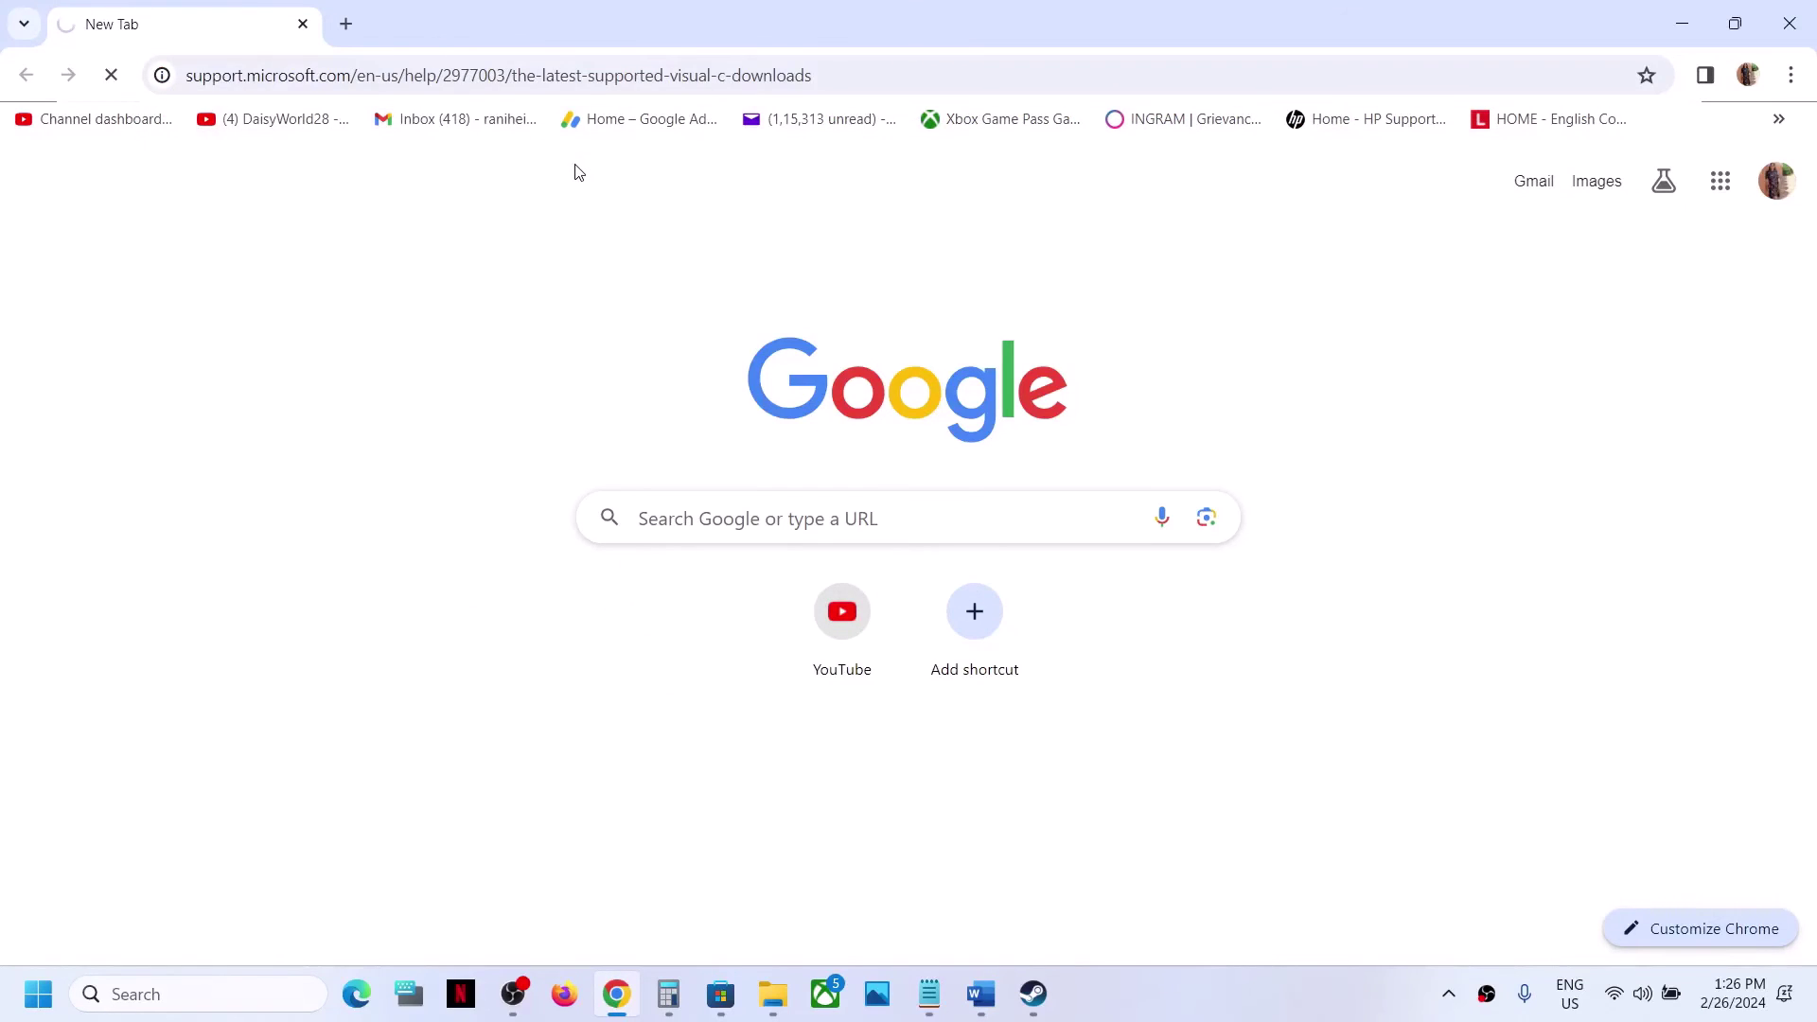
# Find the Visual Studio 2015, 2017, 2019, and 2022 redistributables and download the X86 package, vc_redist.x86.exe
pyautogui.scroll(-7, 801, 423)
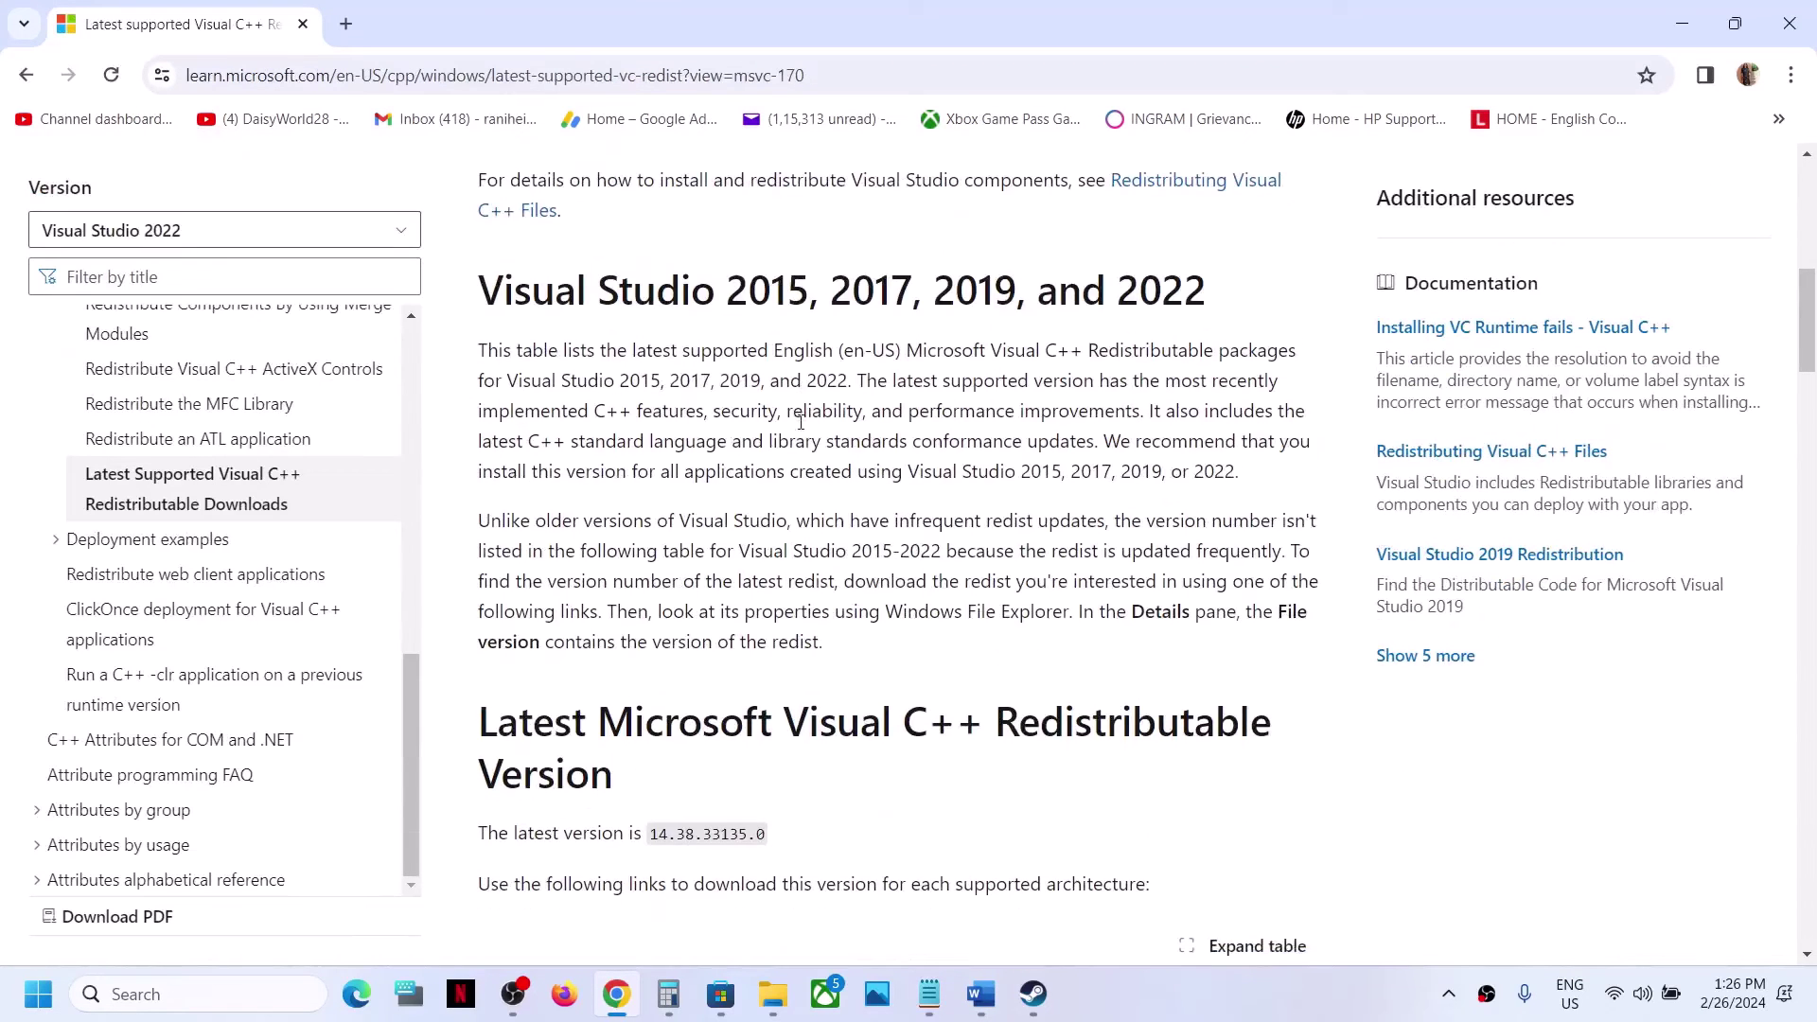
pyautogui.moveTo(523, 263); pyautogui.dragTo(1086, 254)
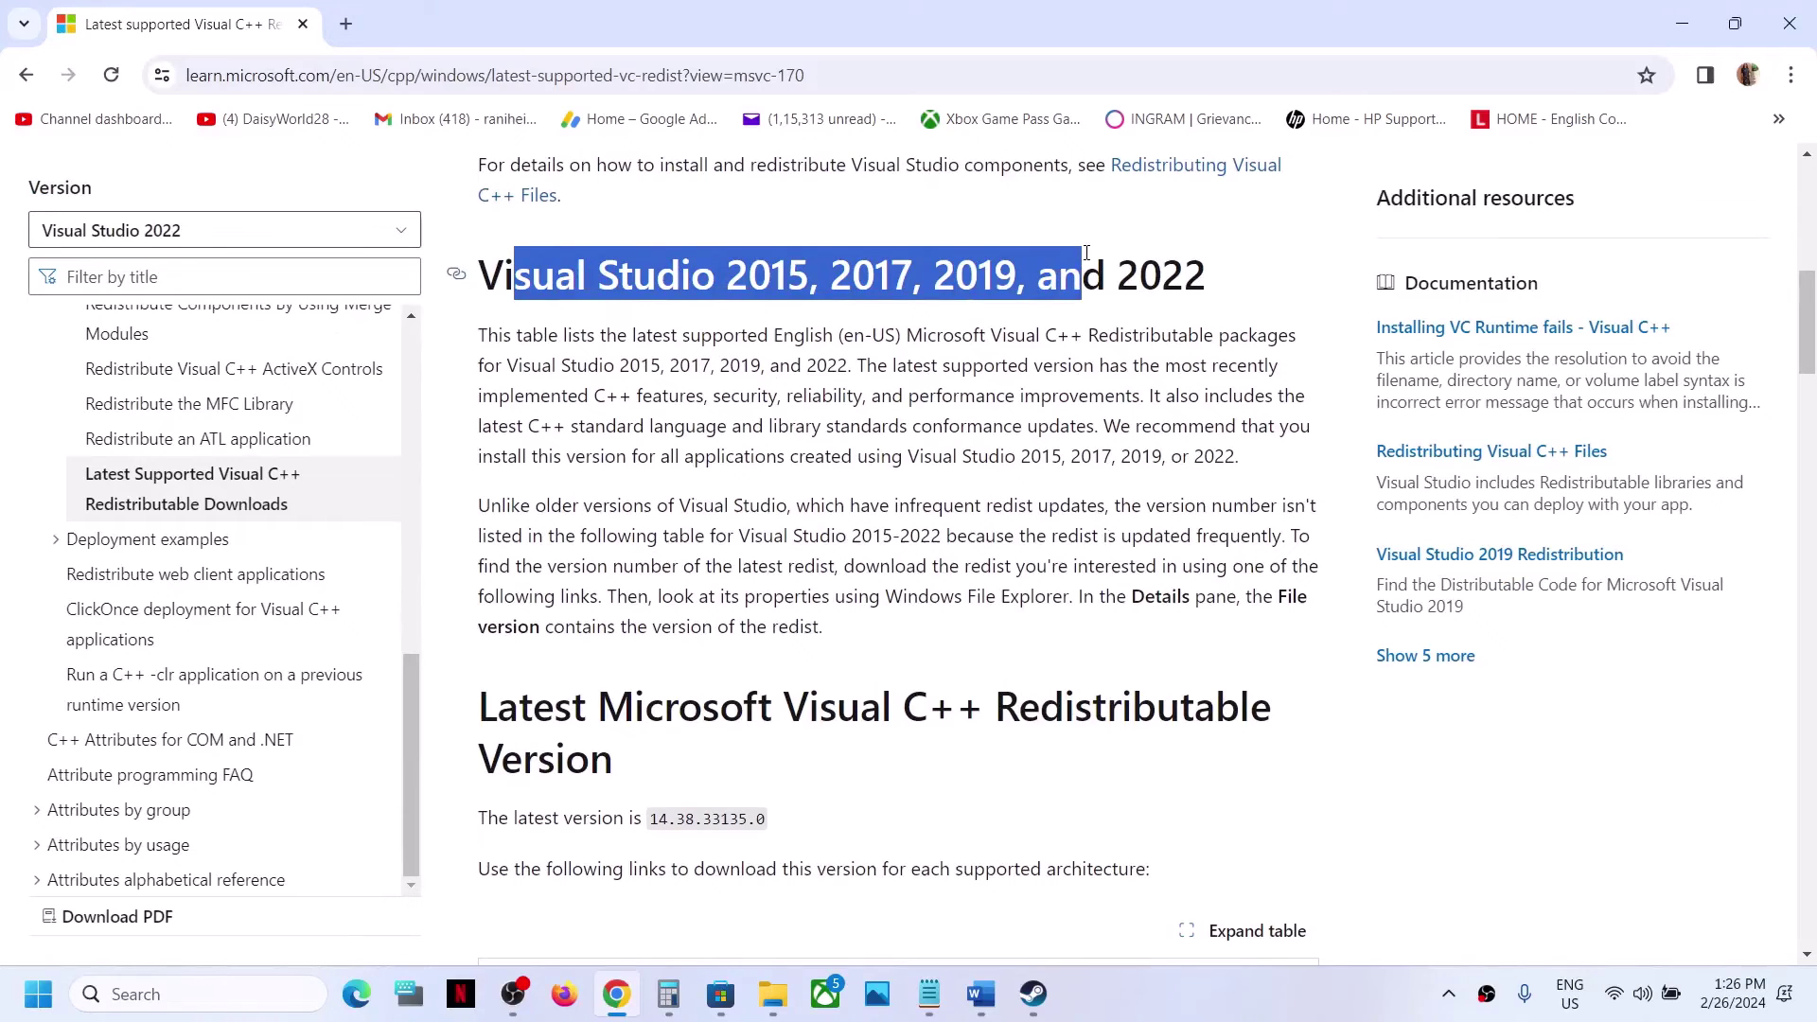
pyautogui.scroll(-5, 739, 413)
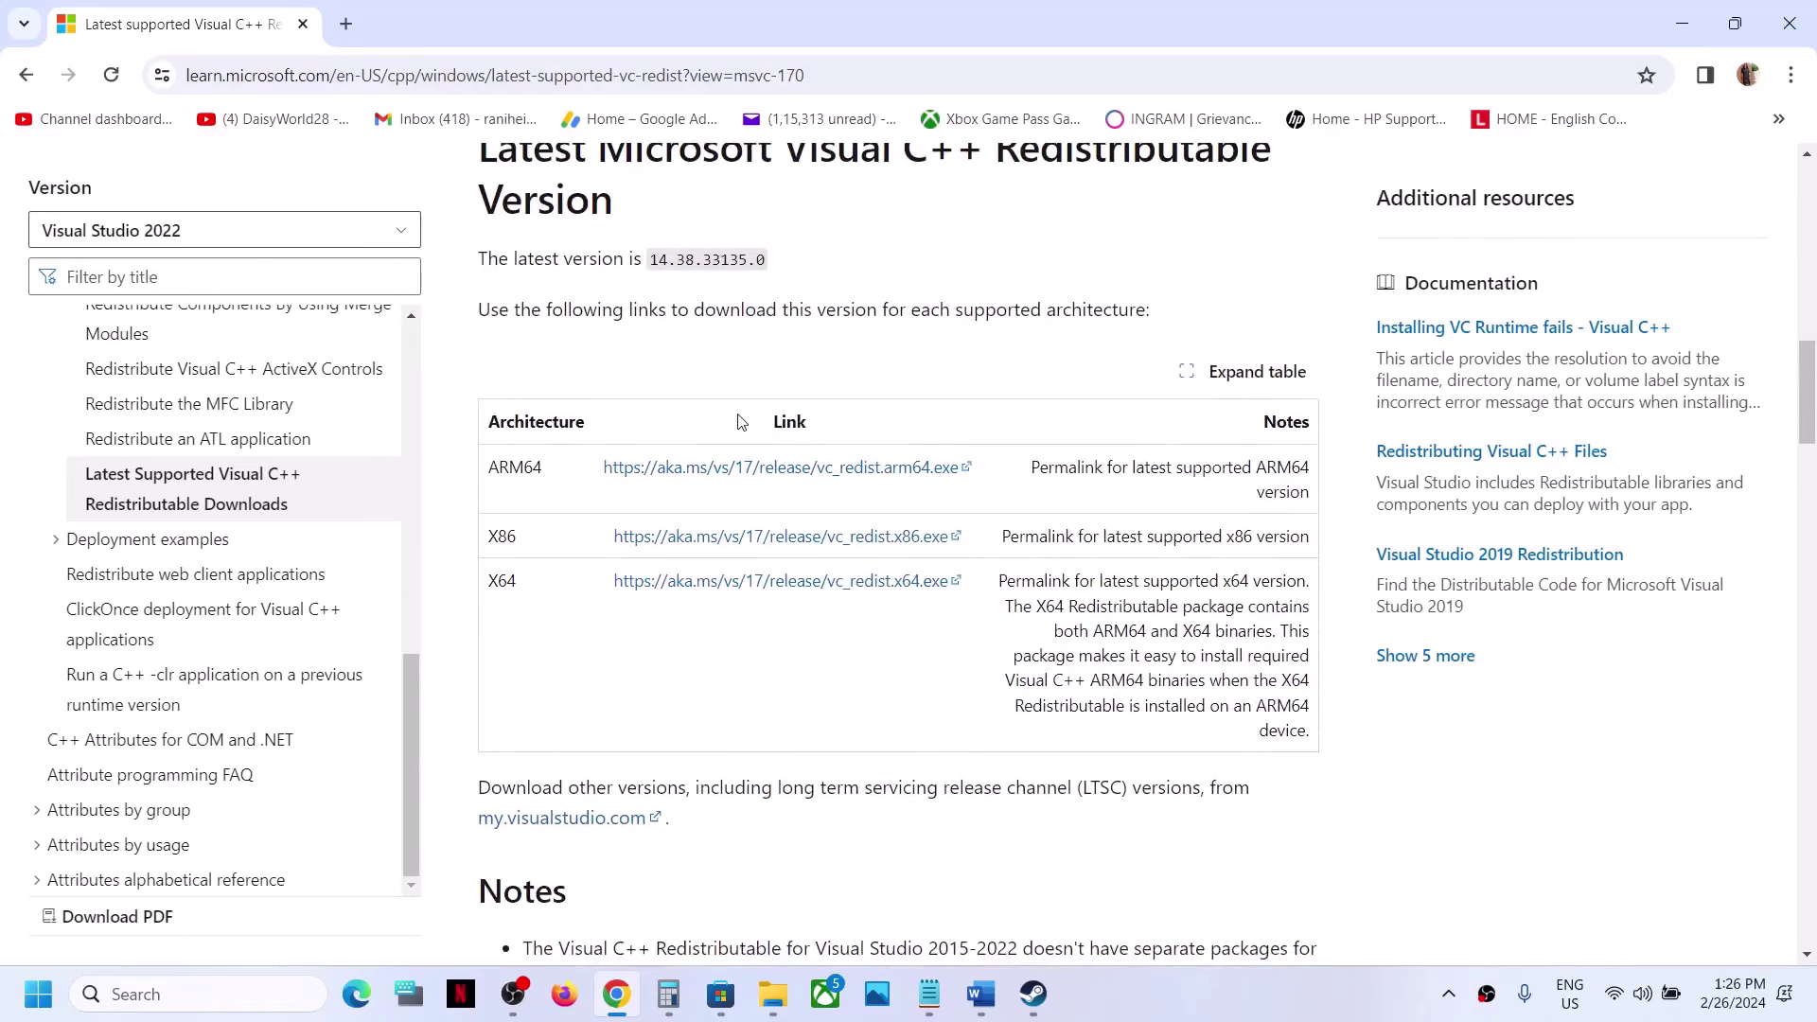
pyautogui.scroll(1, 598, 546)
pyautogui.scroll(-2, 598, 546)
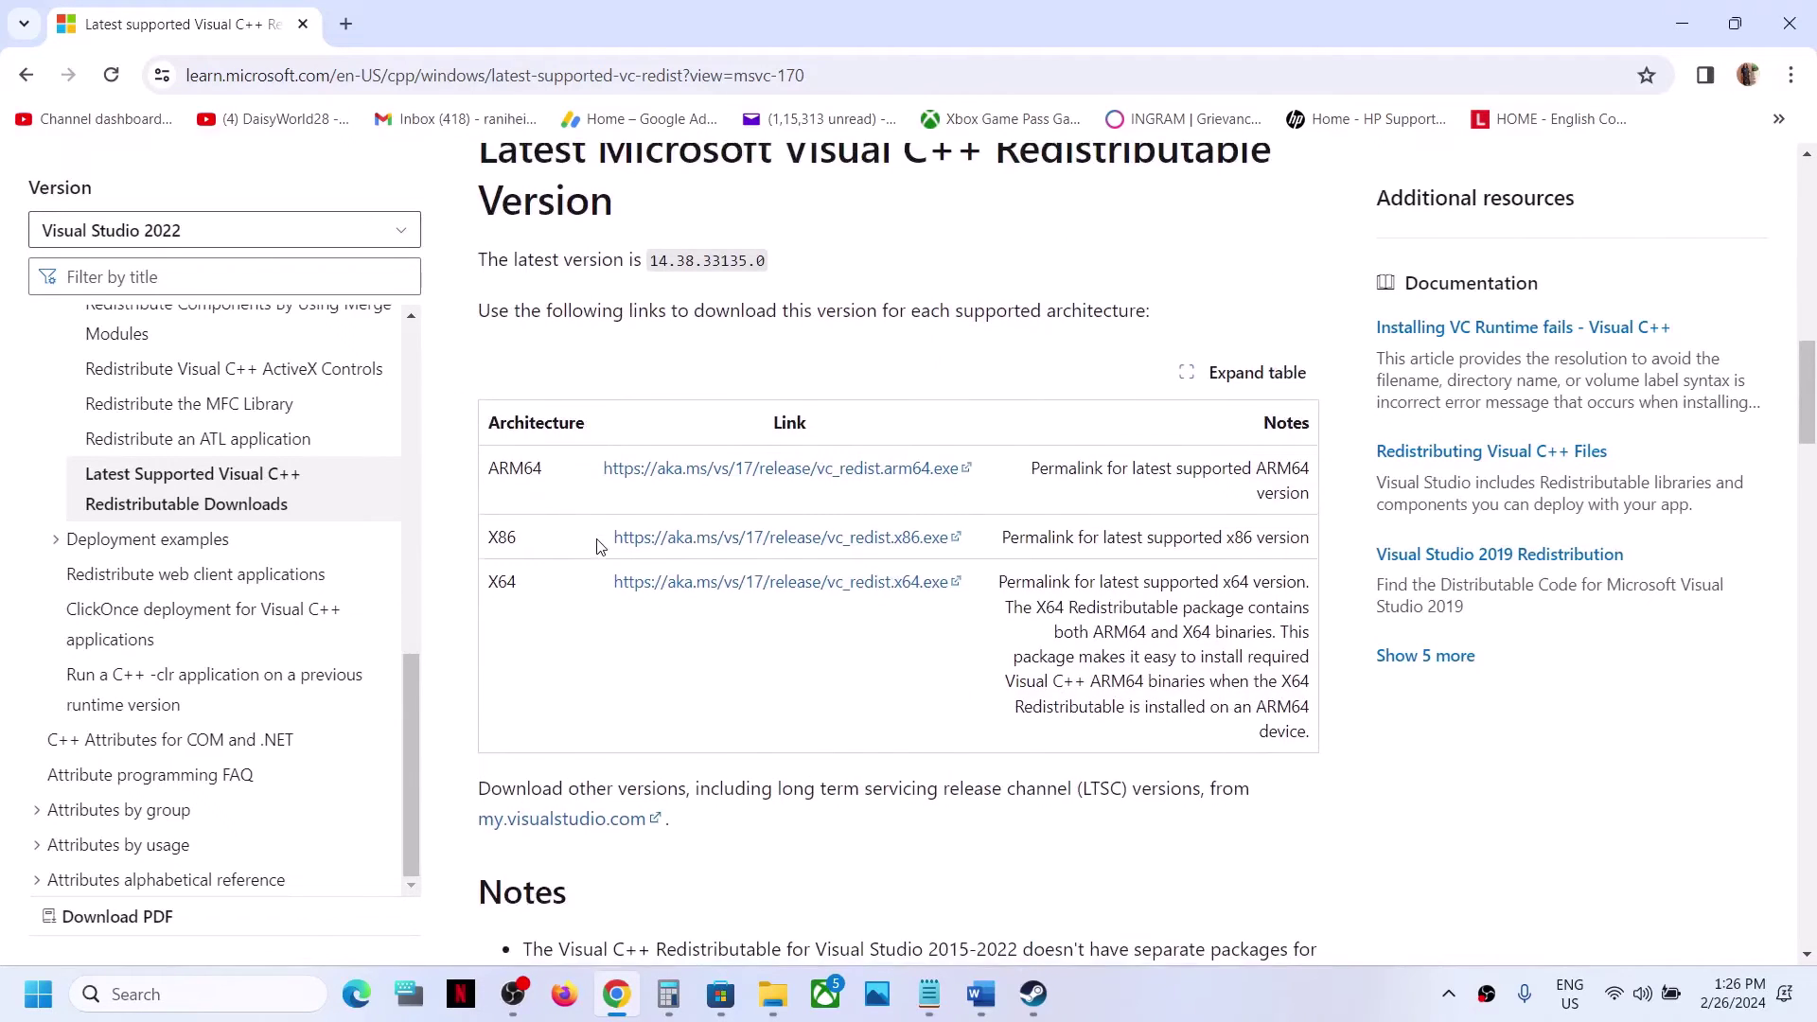
pyautogui.moveTo(493, 406); pyautogui.dragTo(548, 460)
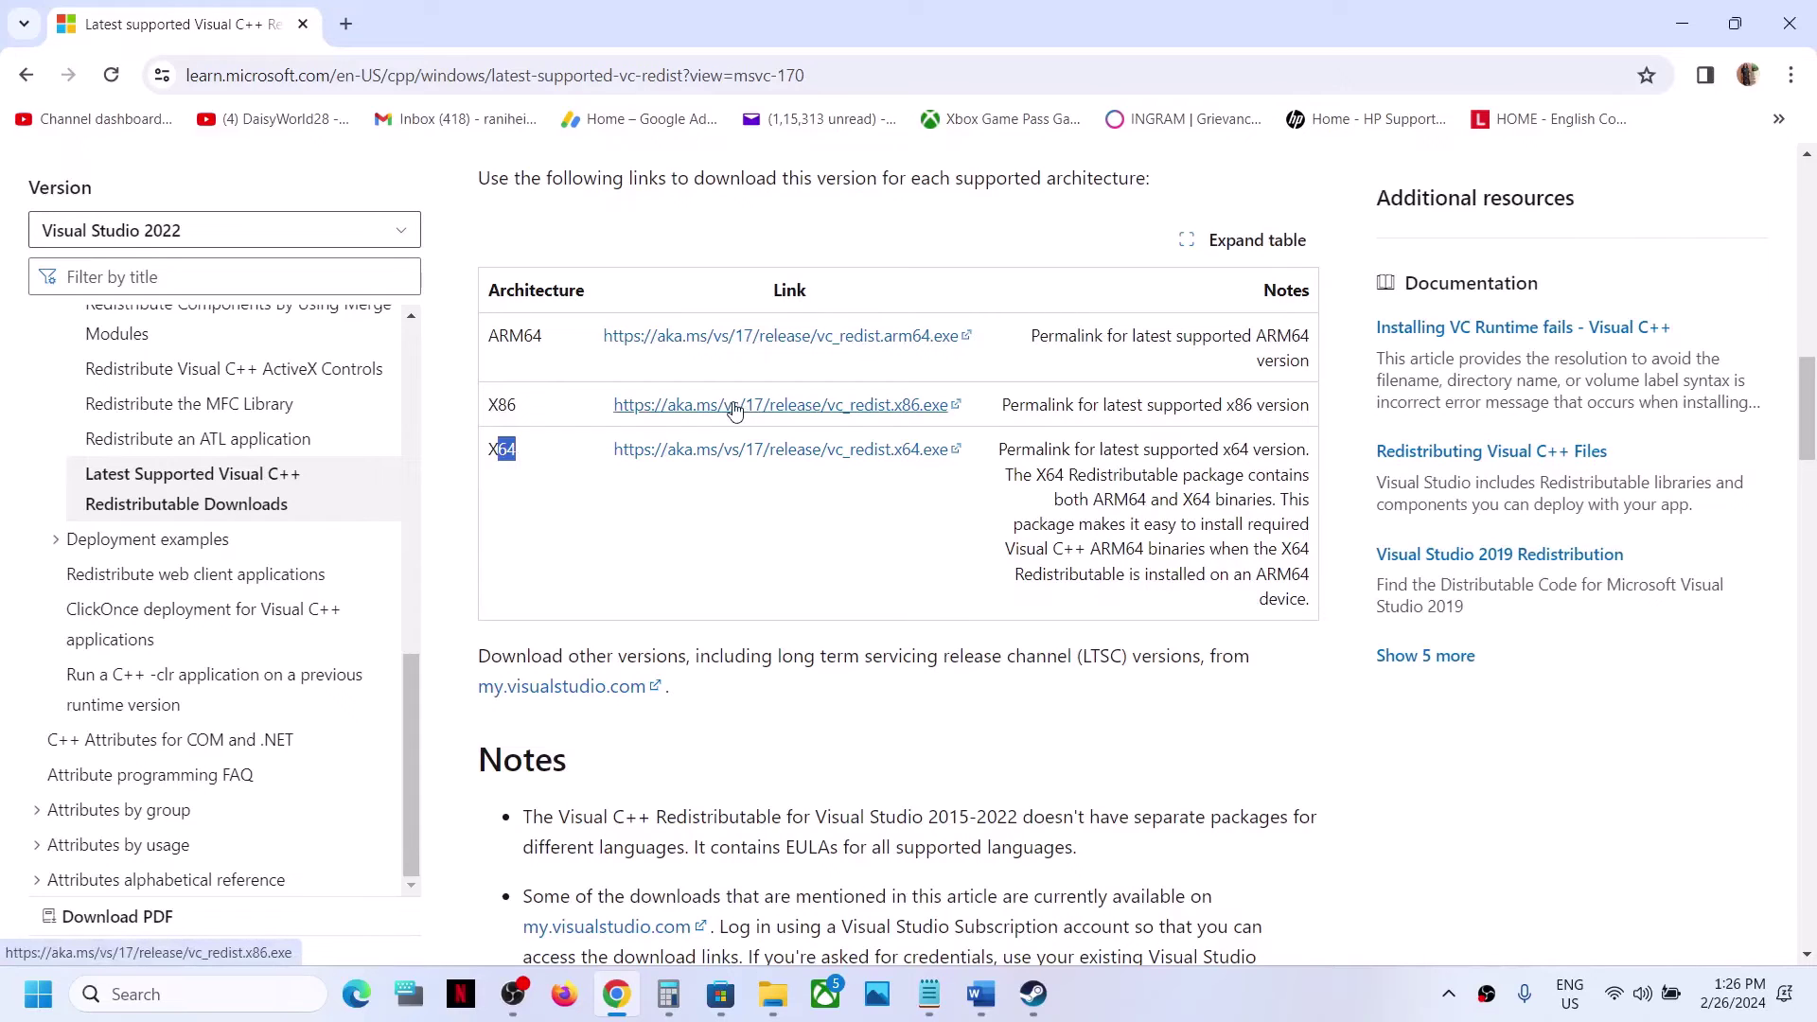
pyautogui.click(734, 408)
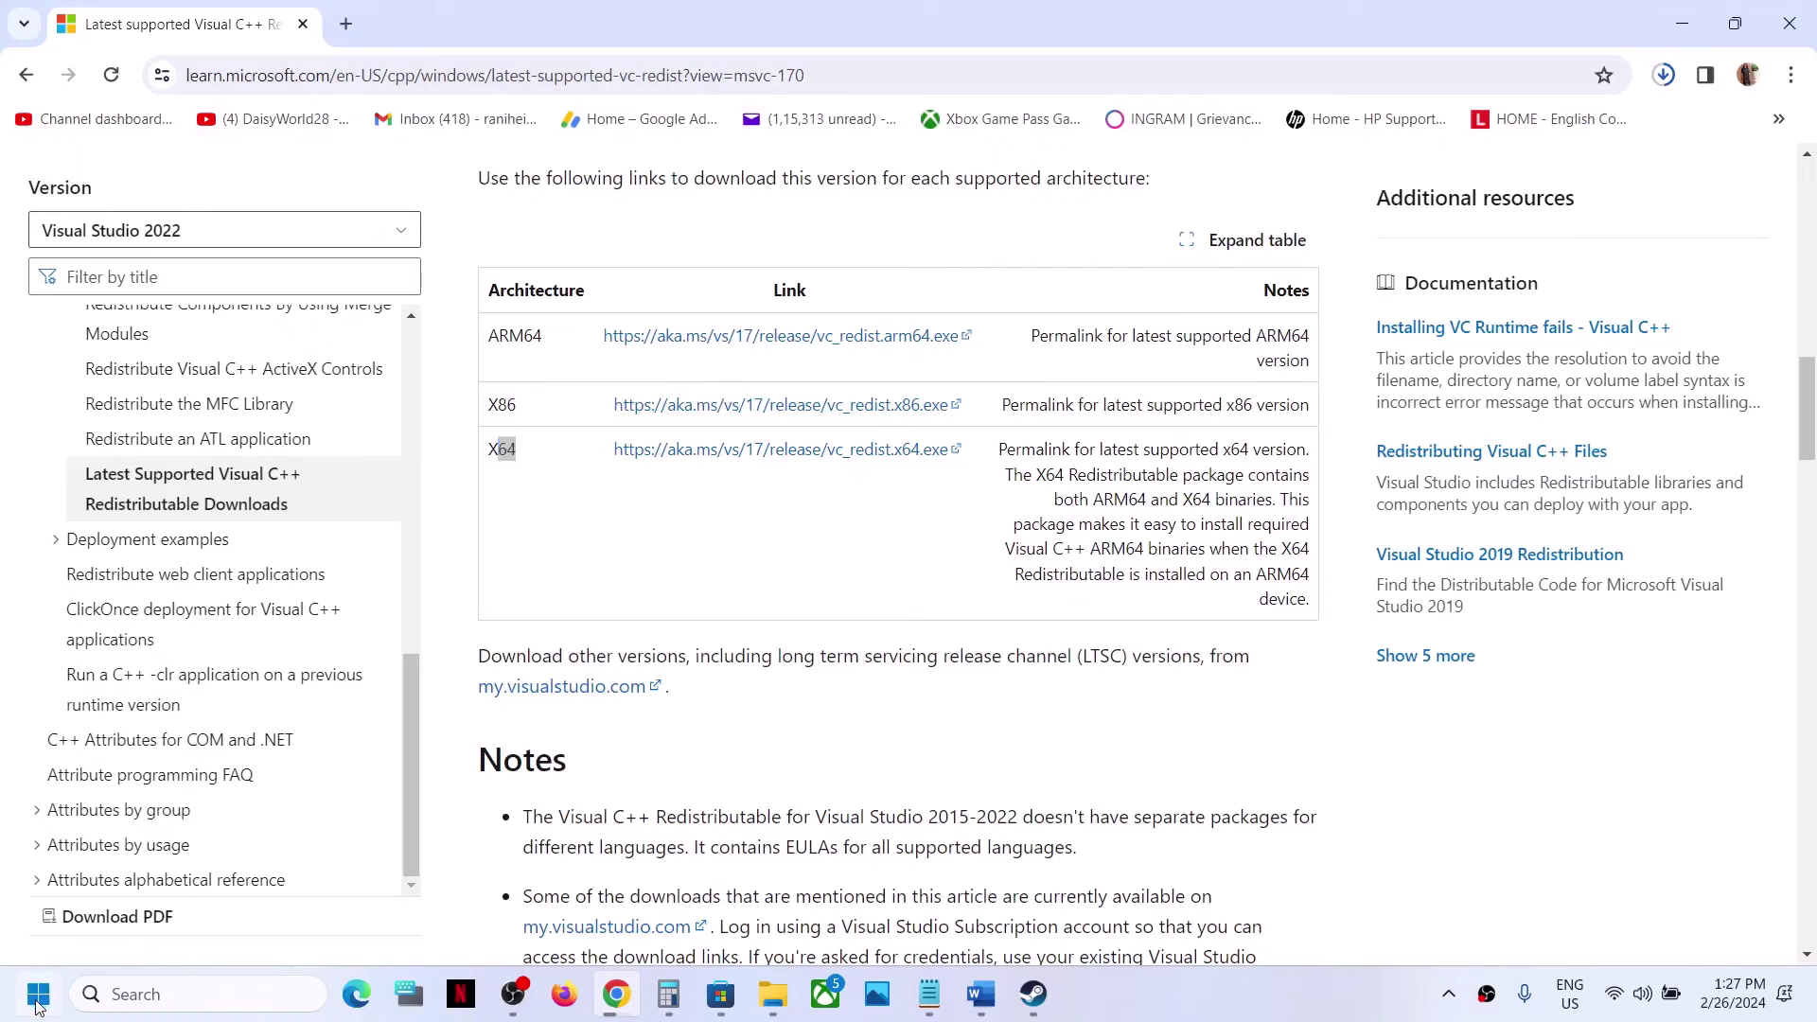
# Display the computer's power options to point out Restart, and dismiss them without restarting
pyautogui.click(38, 994)
pyautogui.click(688, 912)
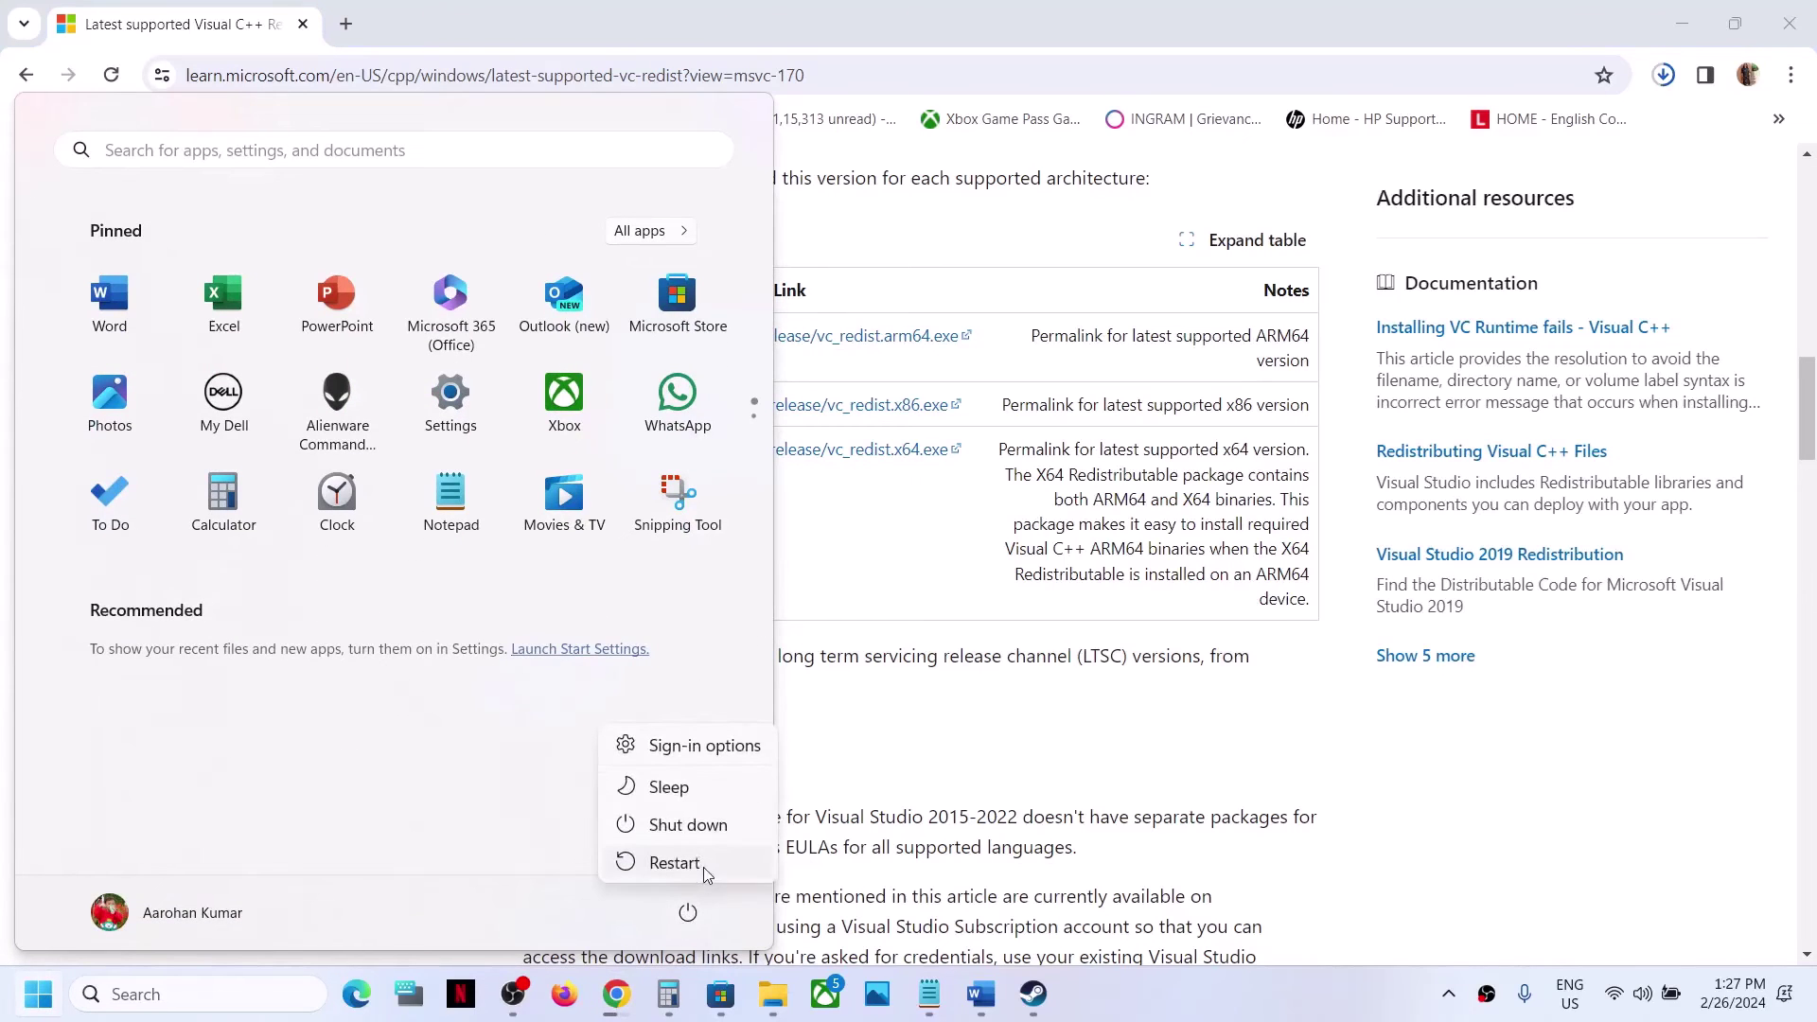
pyautogui.press('Escape')
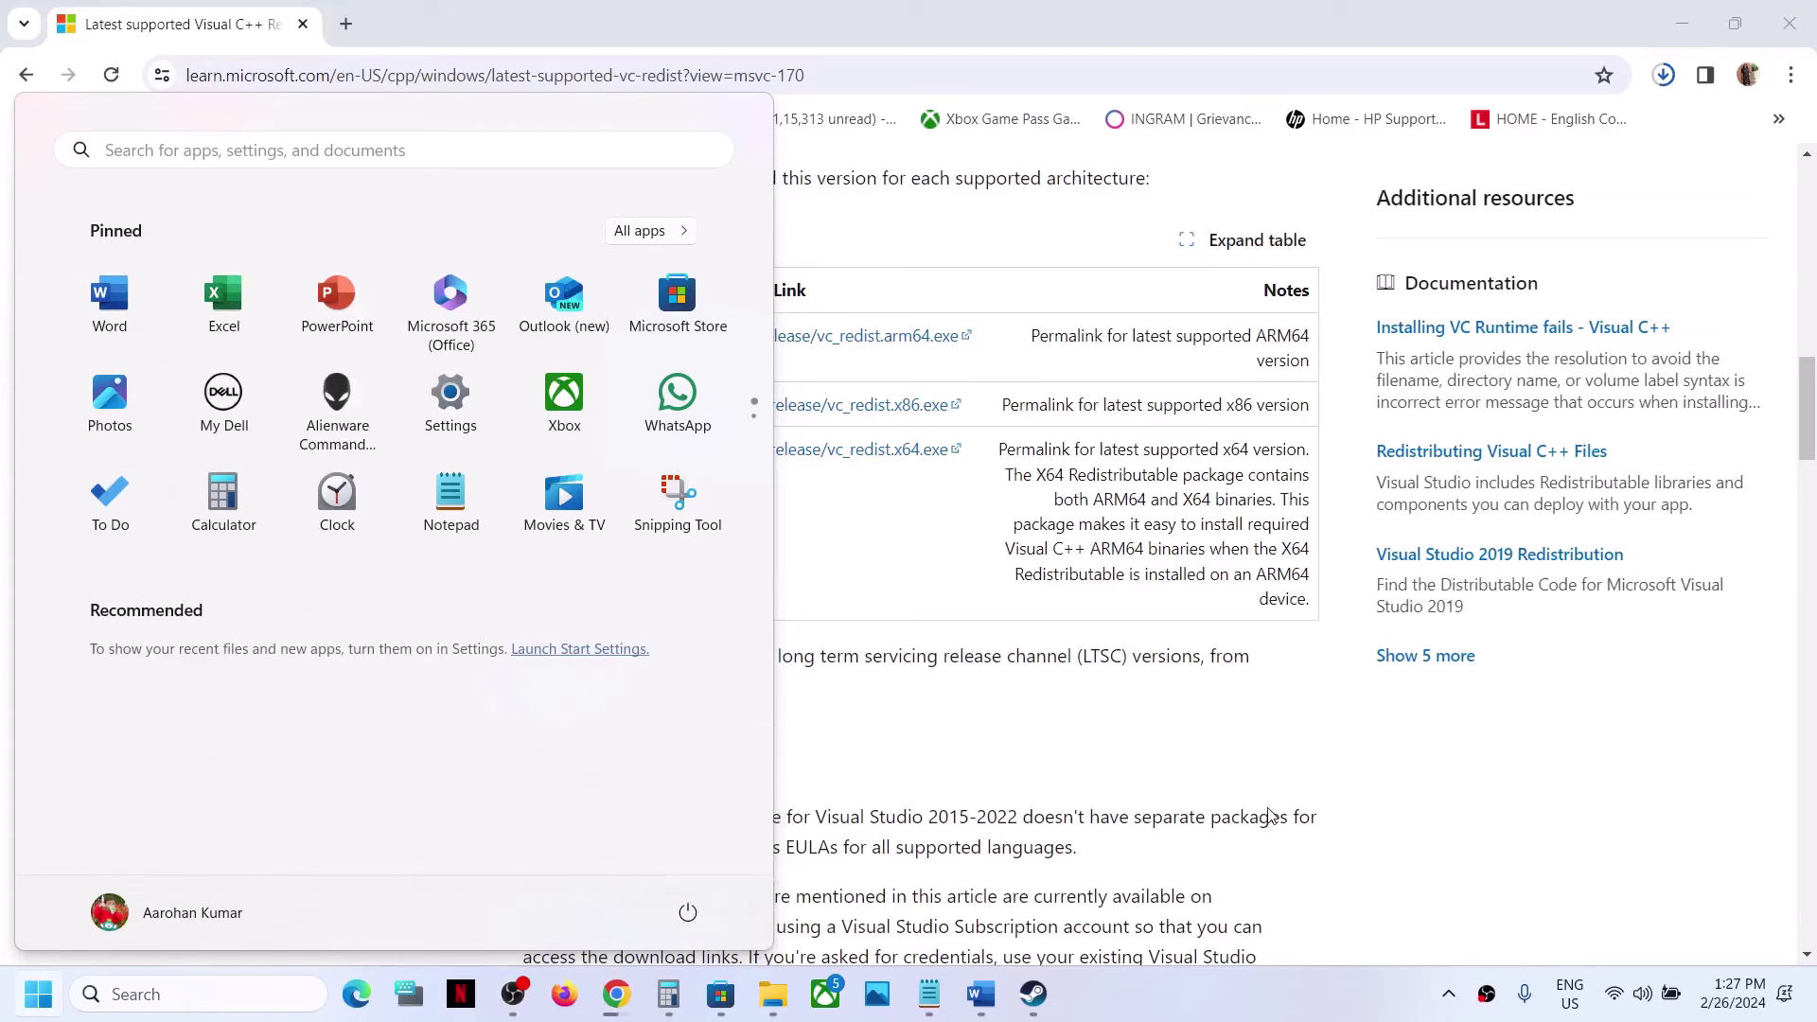
# Switch to the Word notes and highlight the Step 12 text "Update Windows 10/11 to the latest version"
pyautogui.click(1034, 994)
pyautogui.click(980, 993)
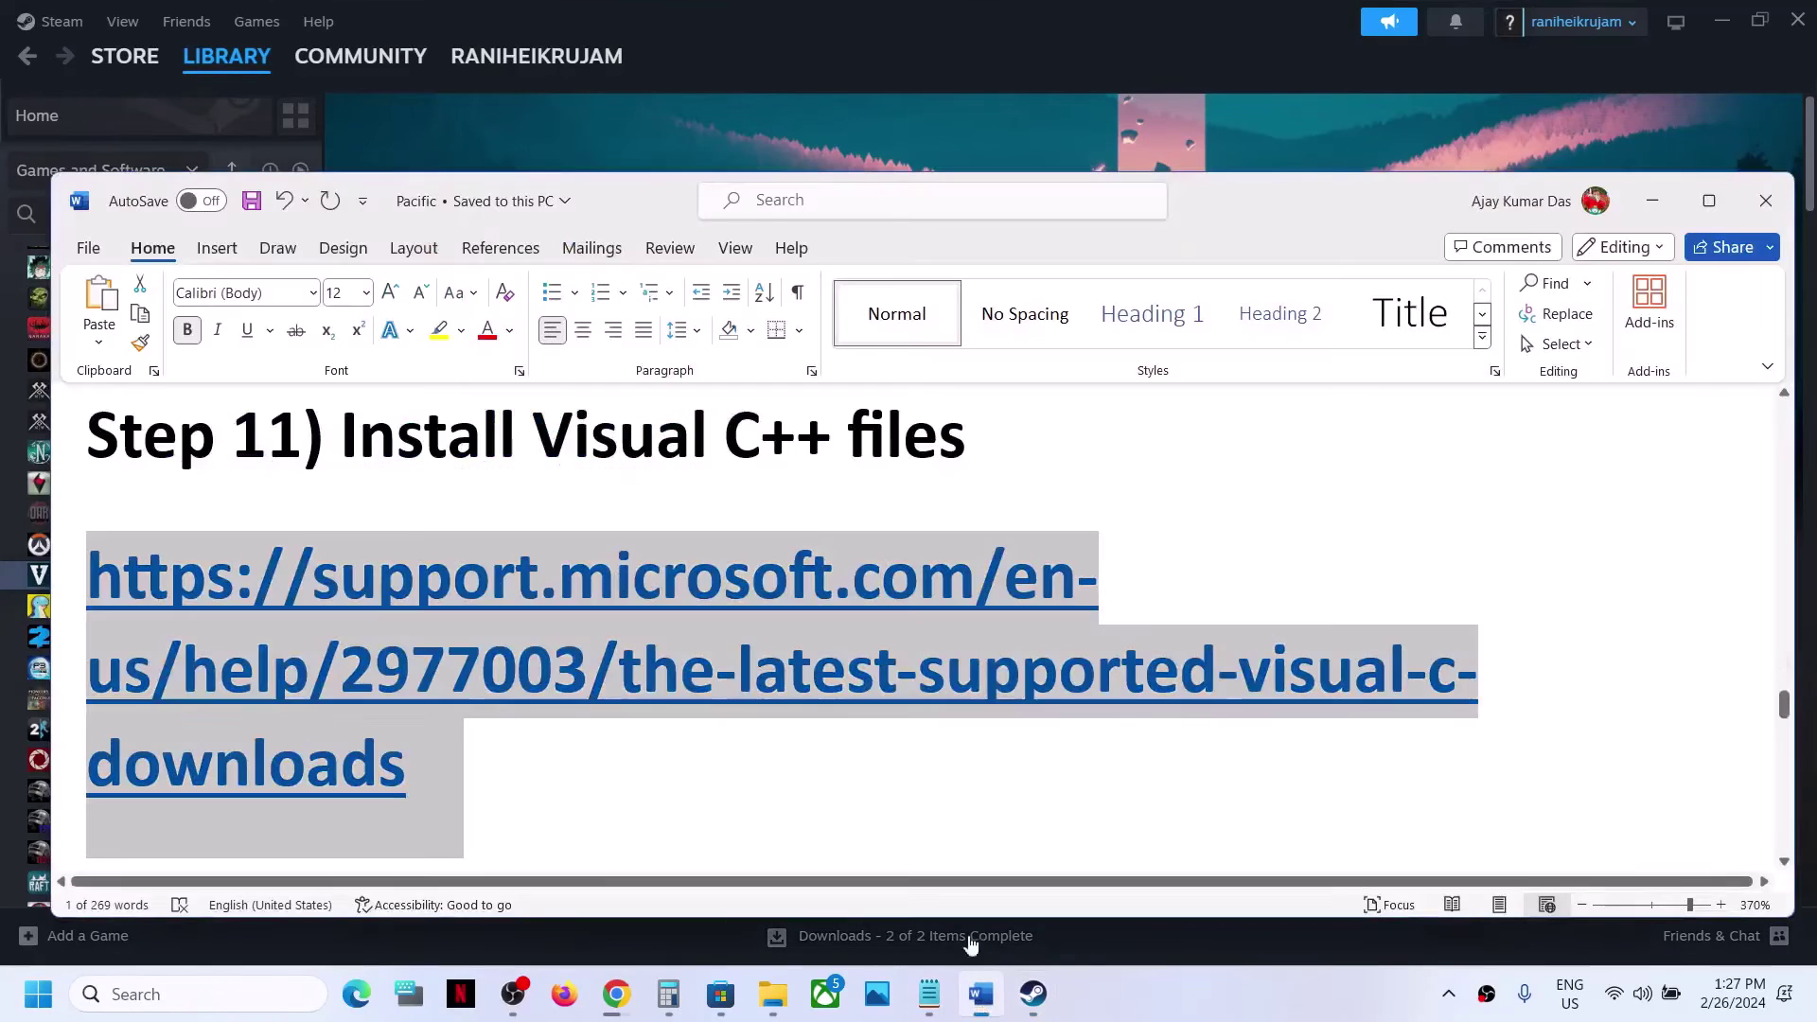
pyautogui.scroll(-1, 616, 574)
pyautogui.scroll(-3, 616, 574)
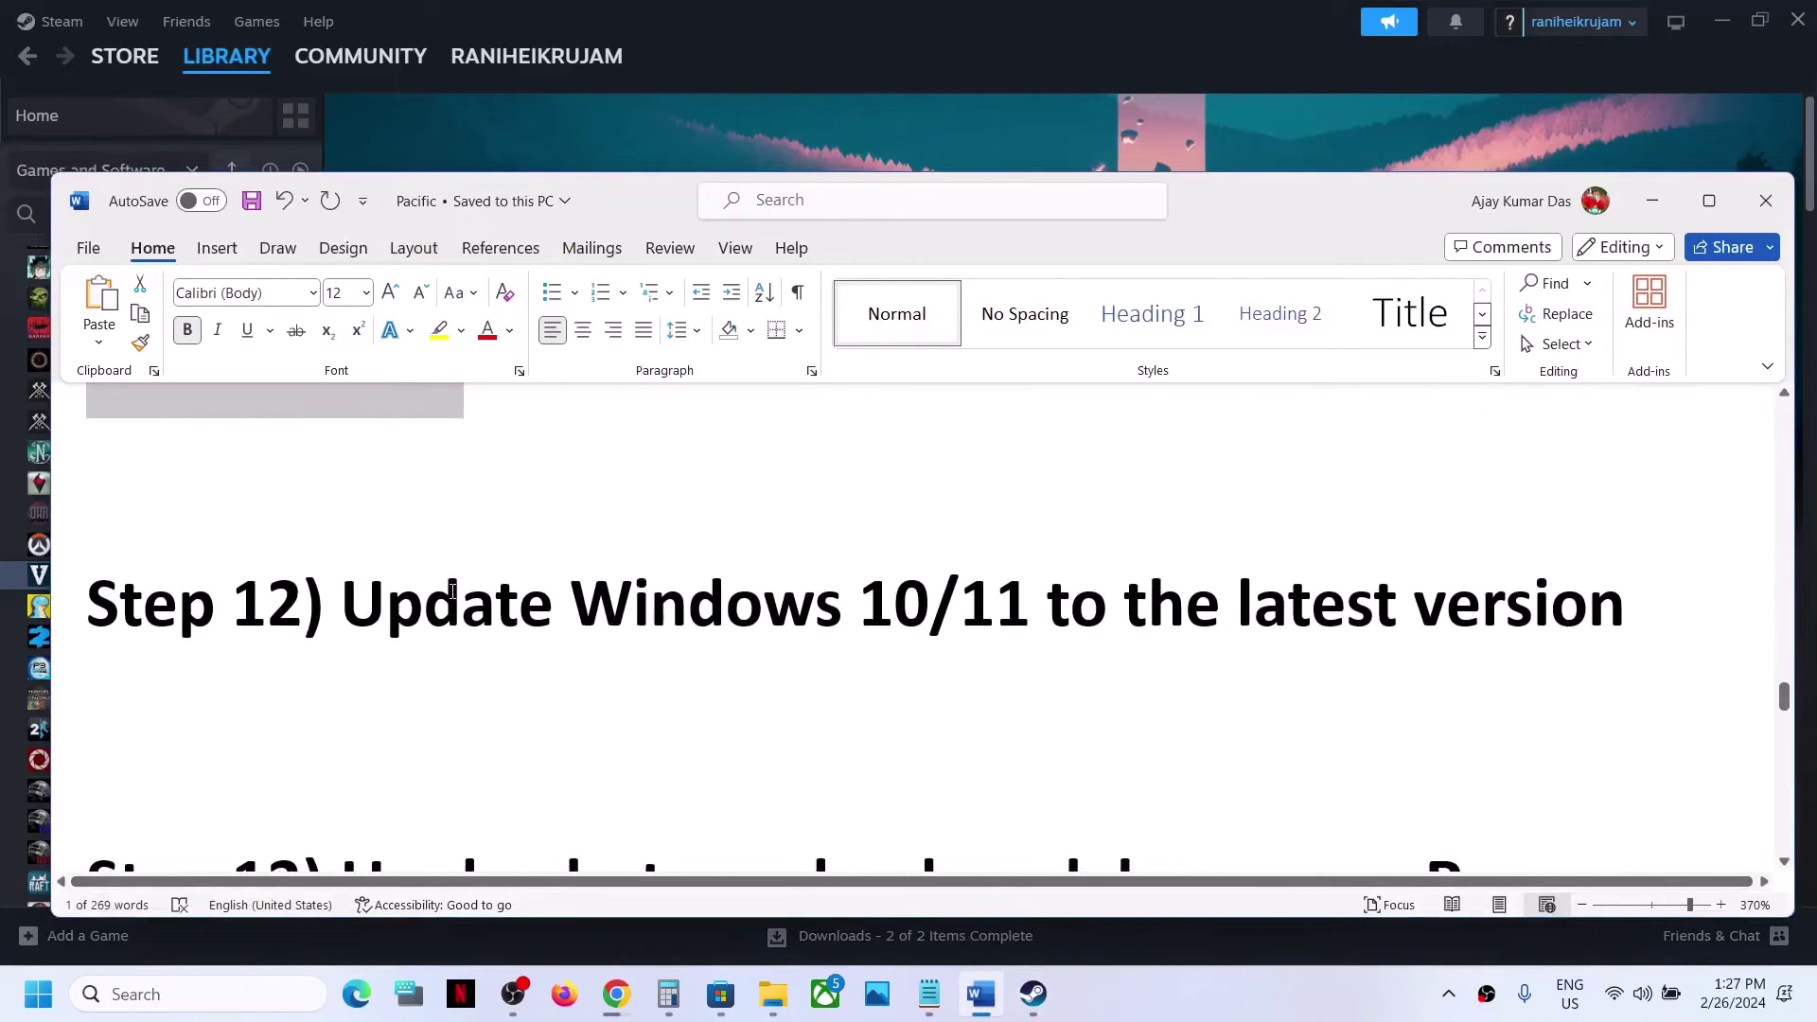
pyautogui.moveTo(452, 592); pyautogui.dragTo(1624, 605)
# Check for Windows updates in Settings and bring up the computer's restart options
pyautogui.press('super+i')
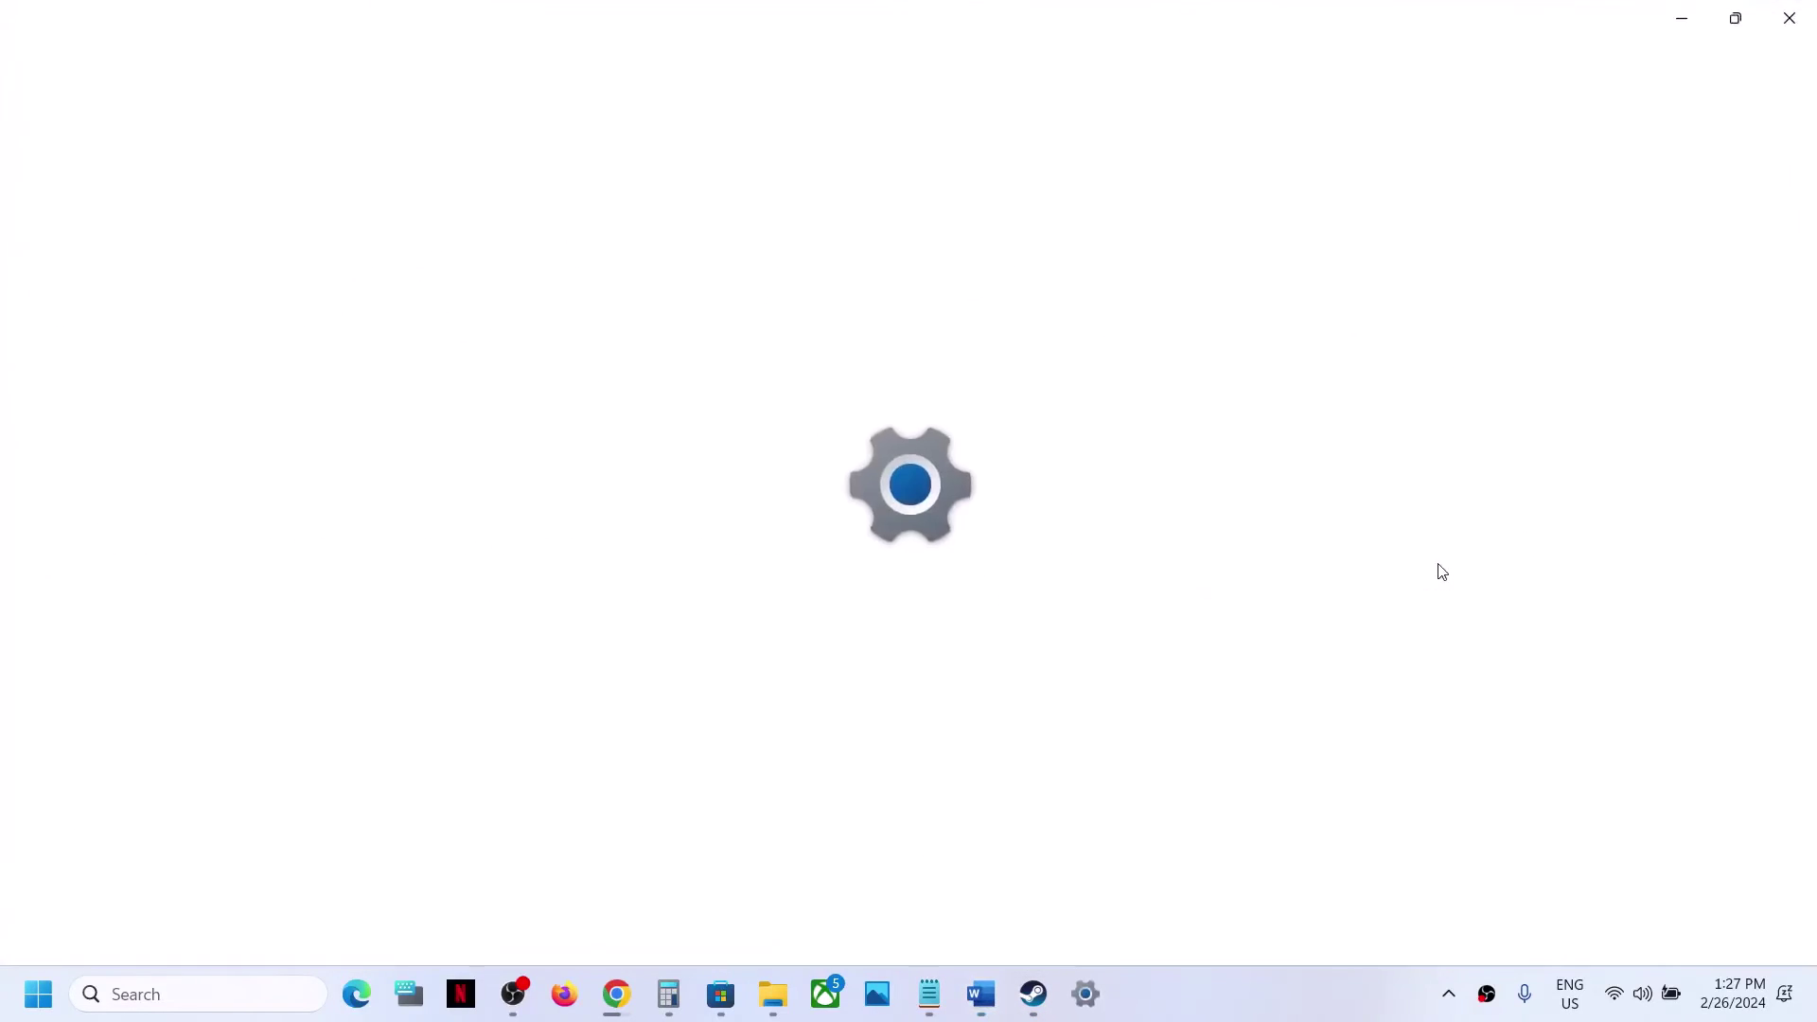
pyautogui.click(189, 775)
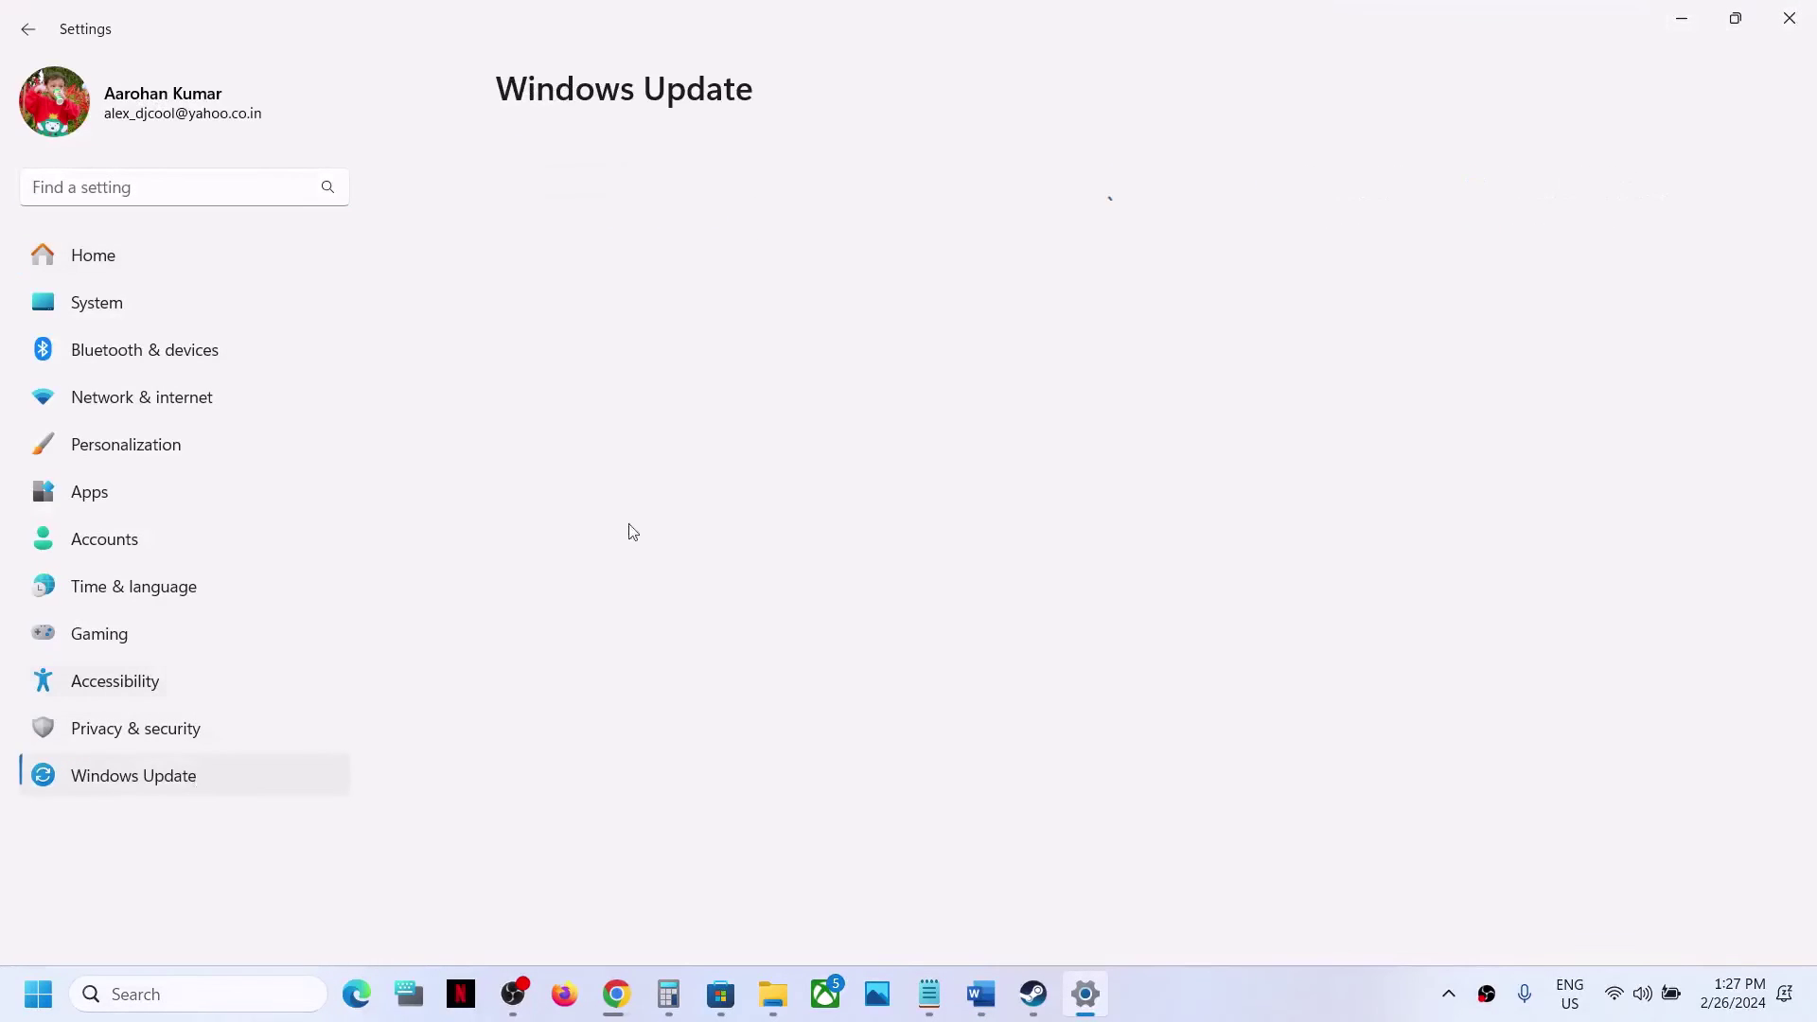
pyautogui.click(1525, 200)
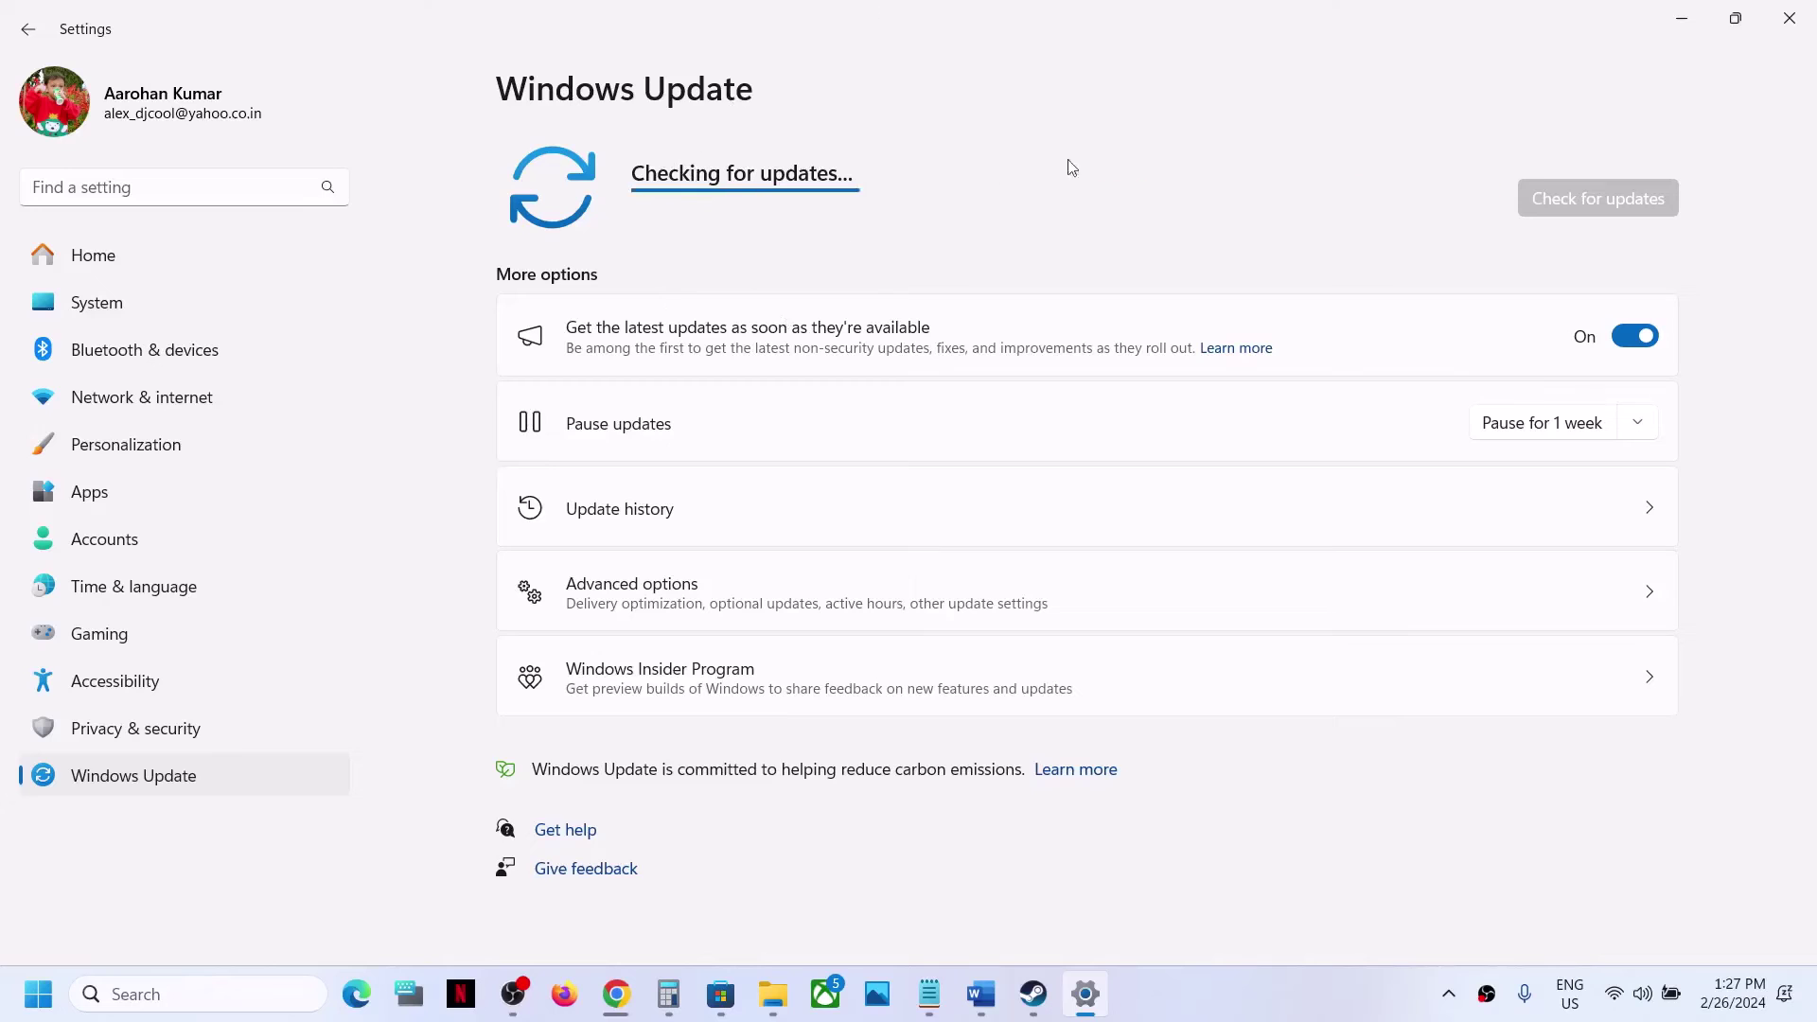
pyautogui.press('super')
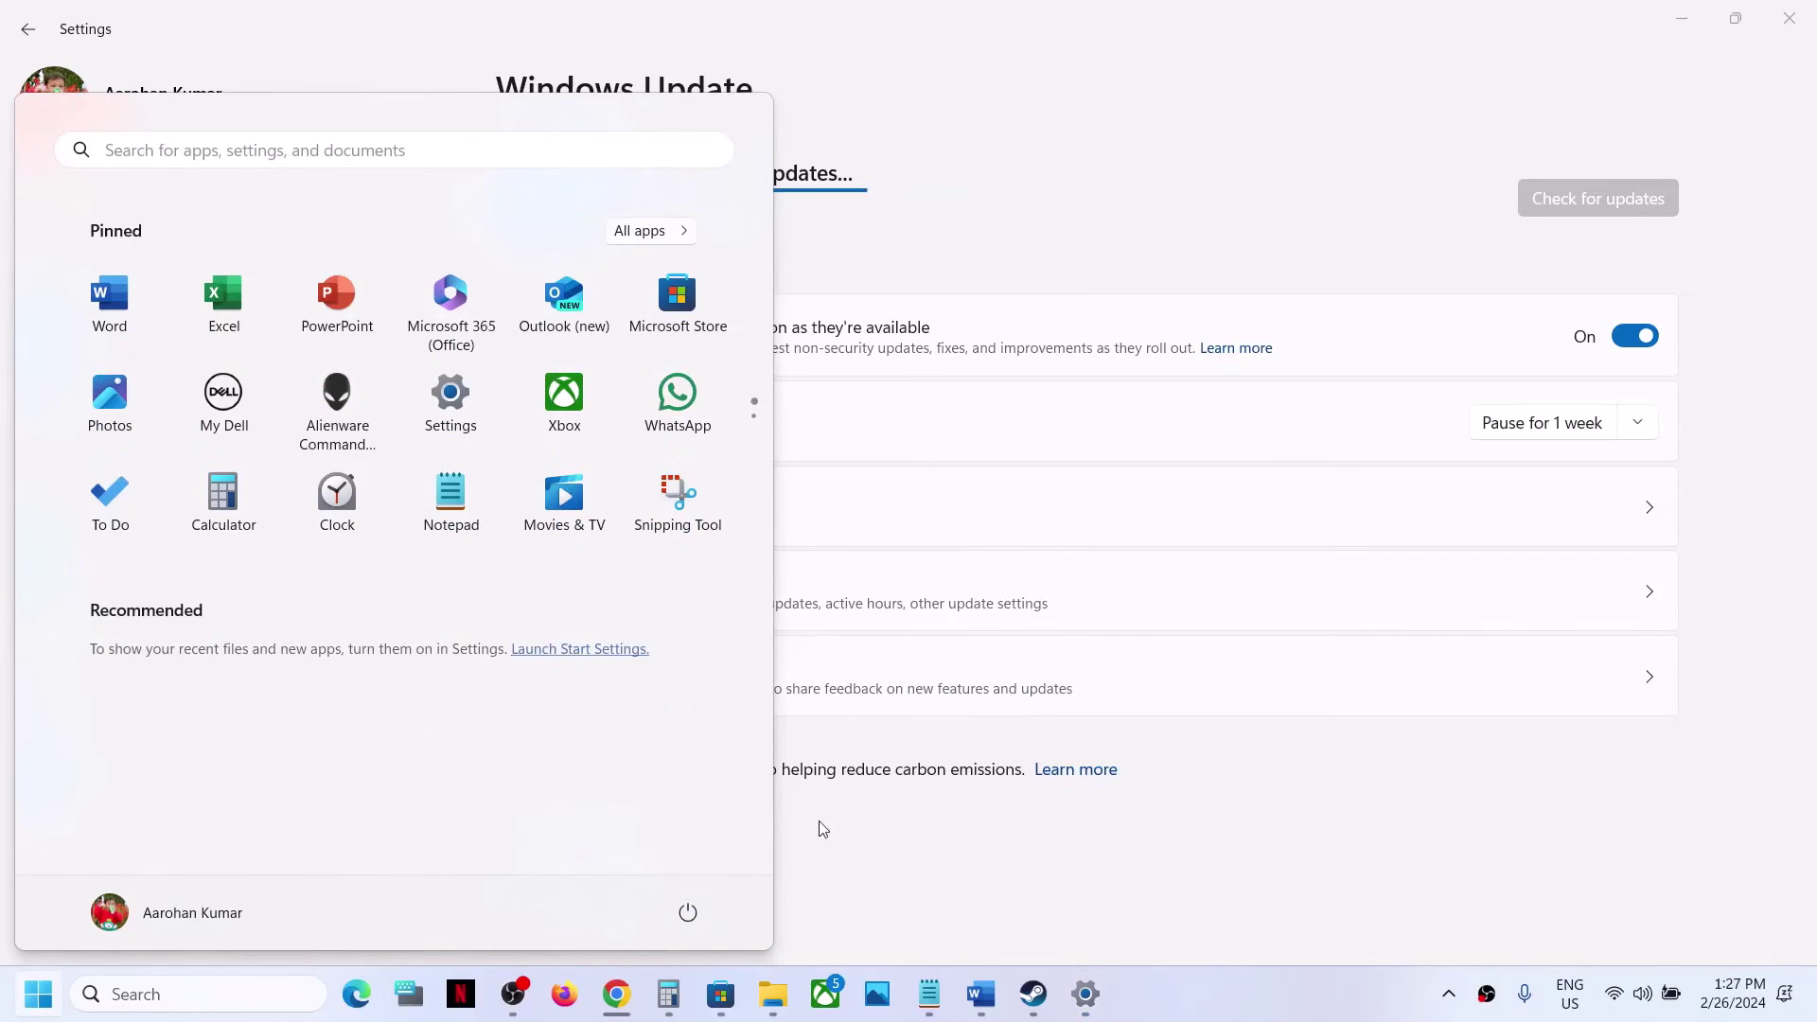
pyautogui.click(686, 911)
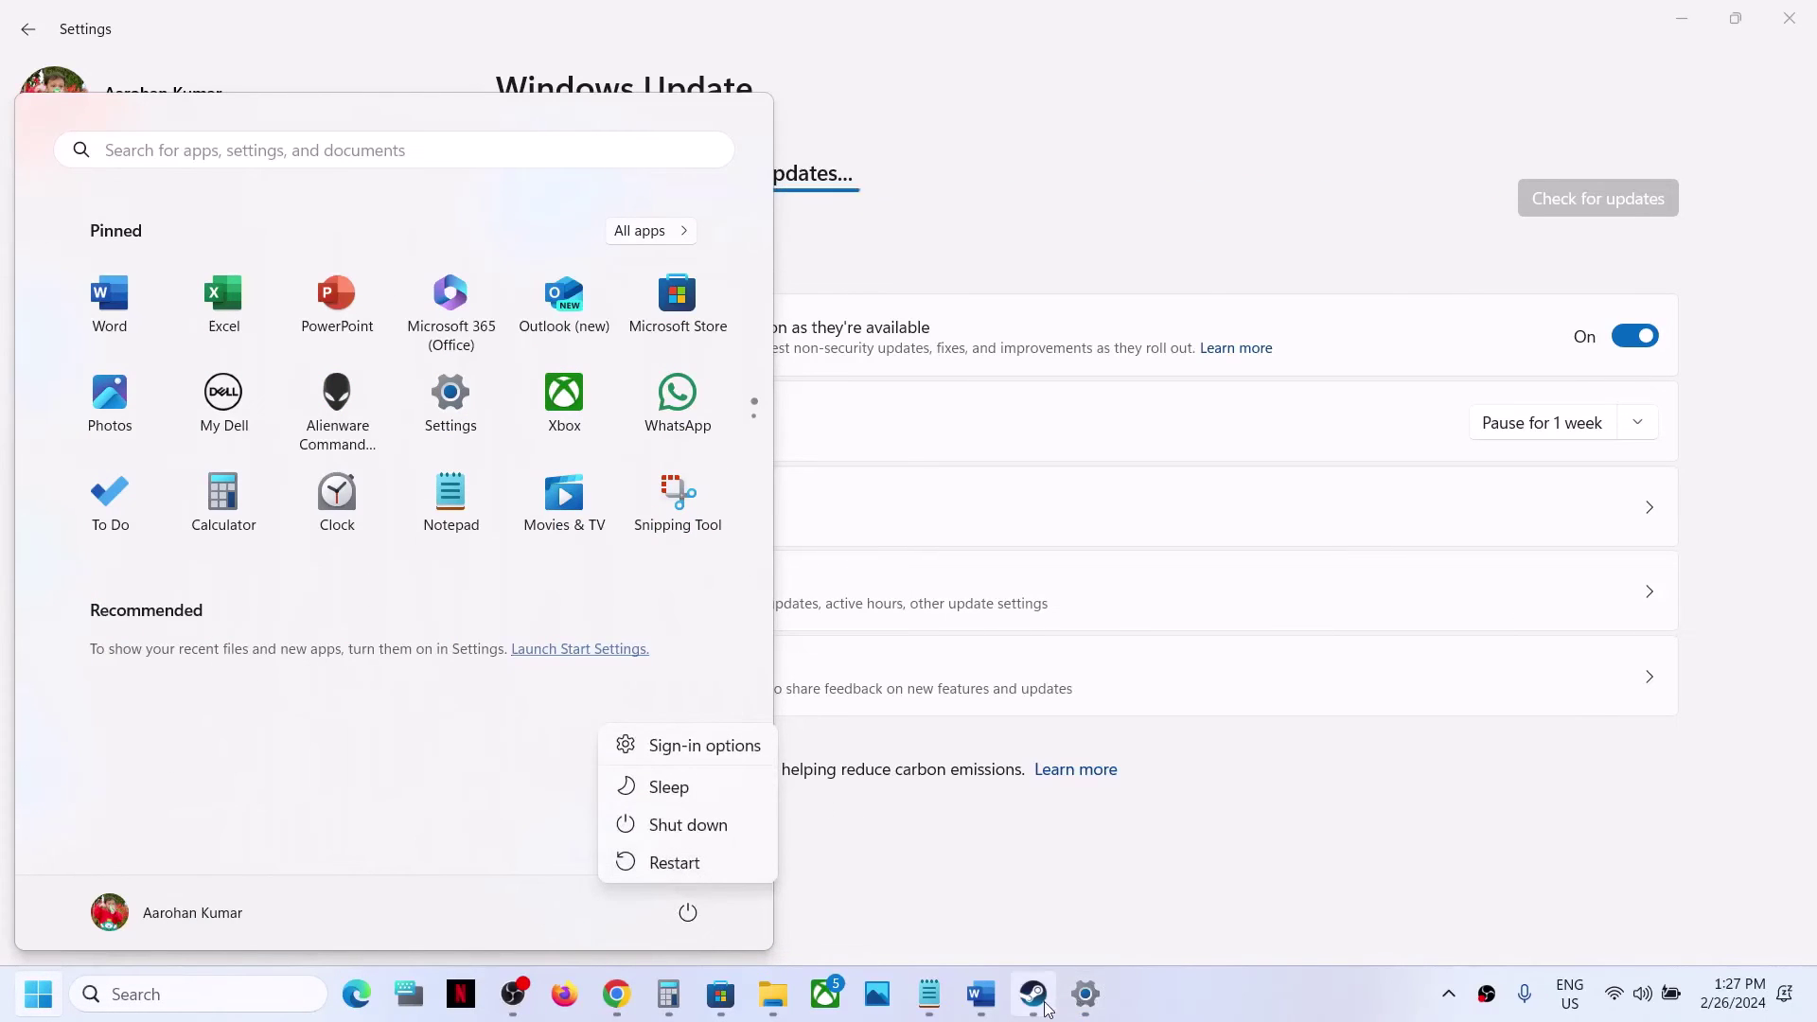
# Return to the Word notes, highlight the beginning of the Step 13 text about unplugging peripherals and USB adapters, and maximize the window
pyautogui.click(1034, 993)
pyautogui.click(980, 994)
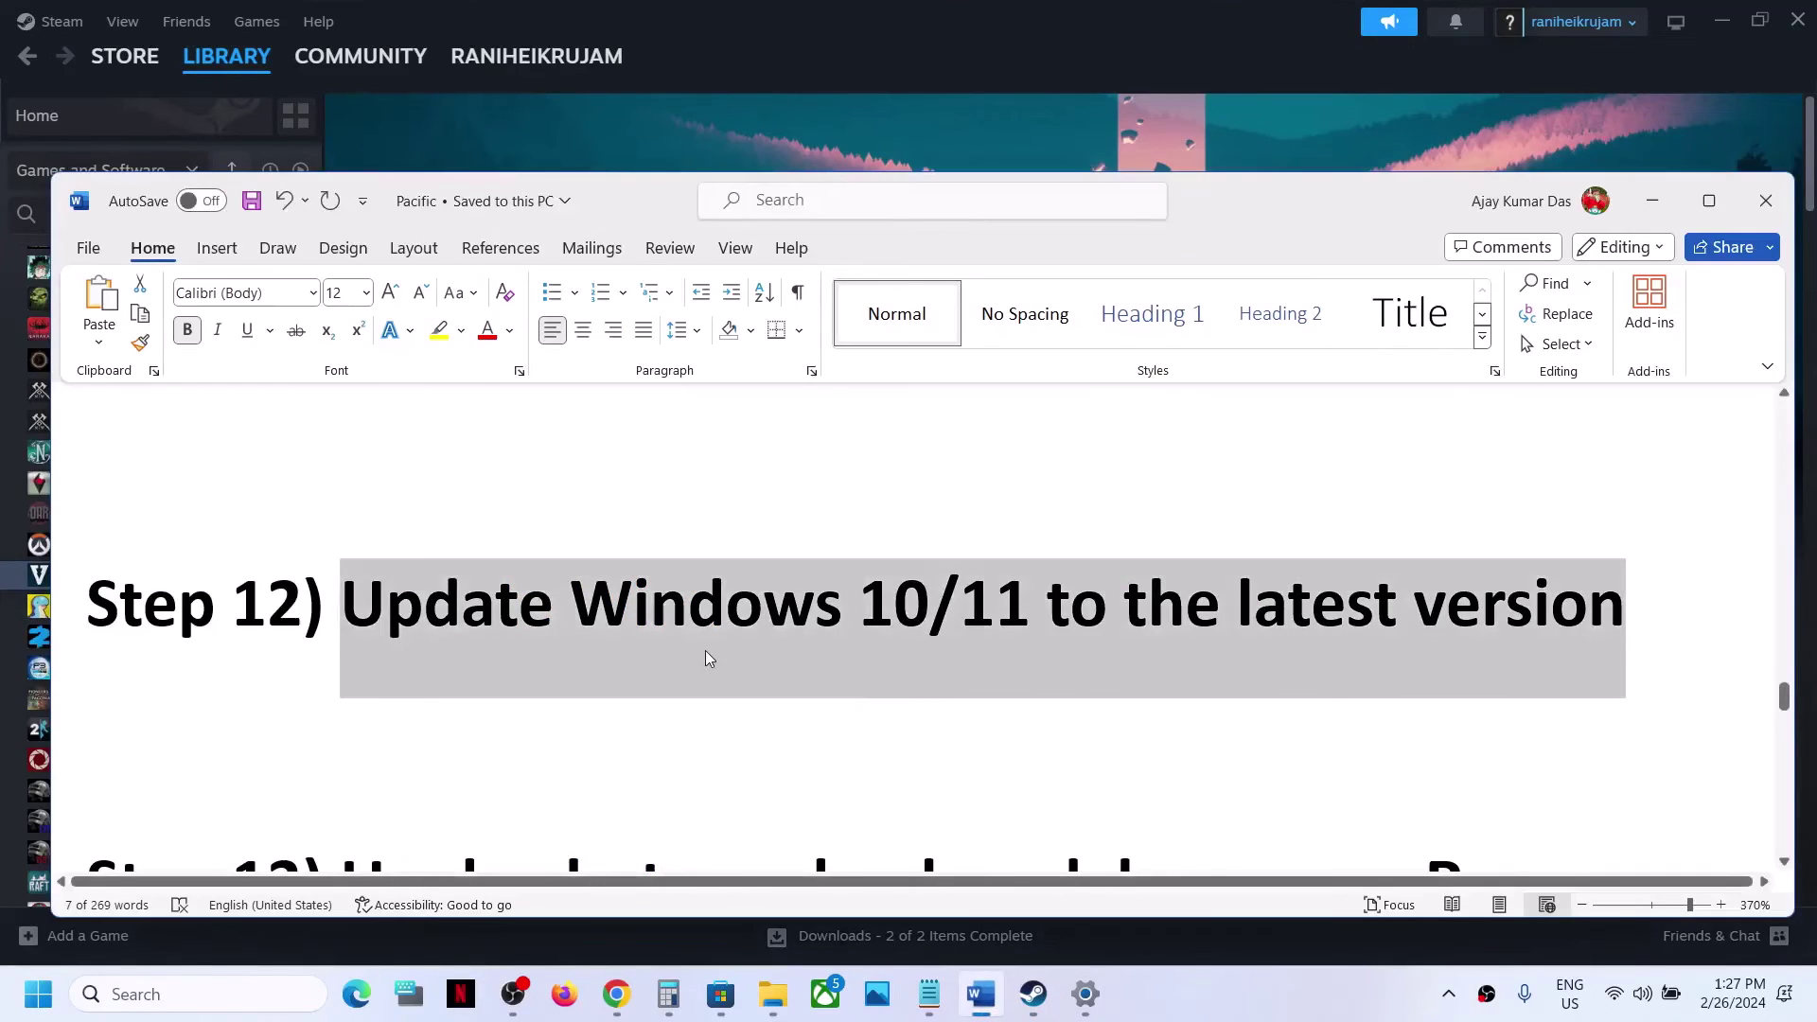
pyautogui.scroll(-3, 706, 650)
pyautogui.moveTo(342, 605); pyautogui.dragTo(519, 795)
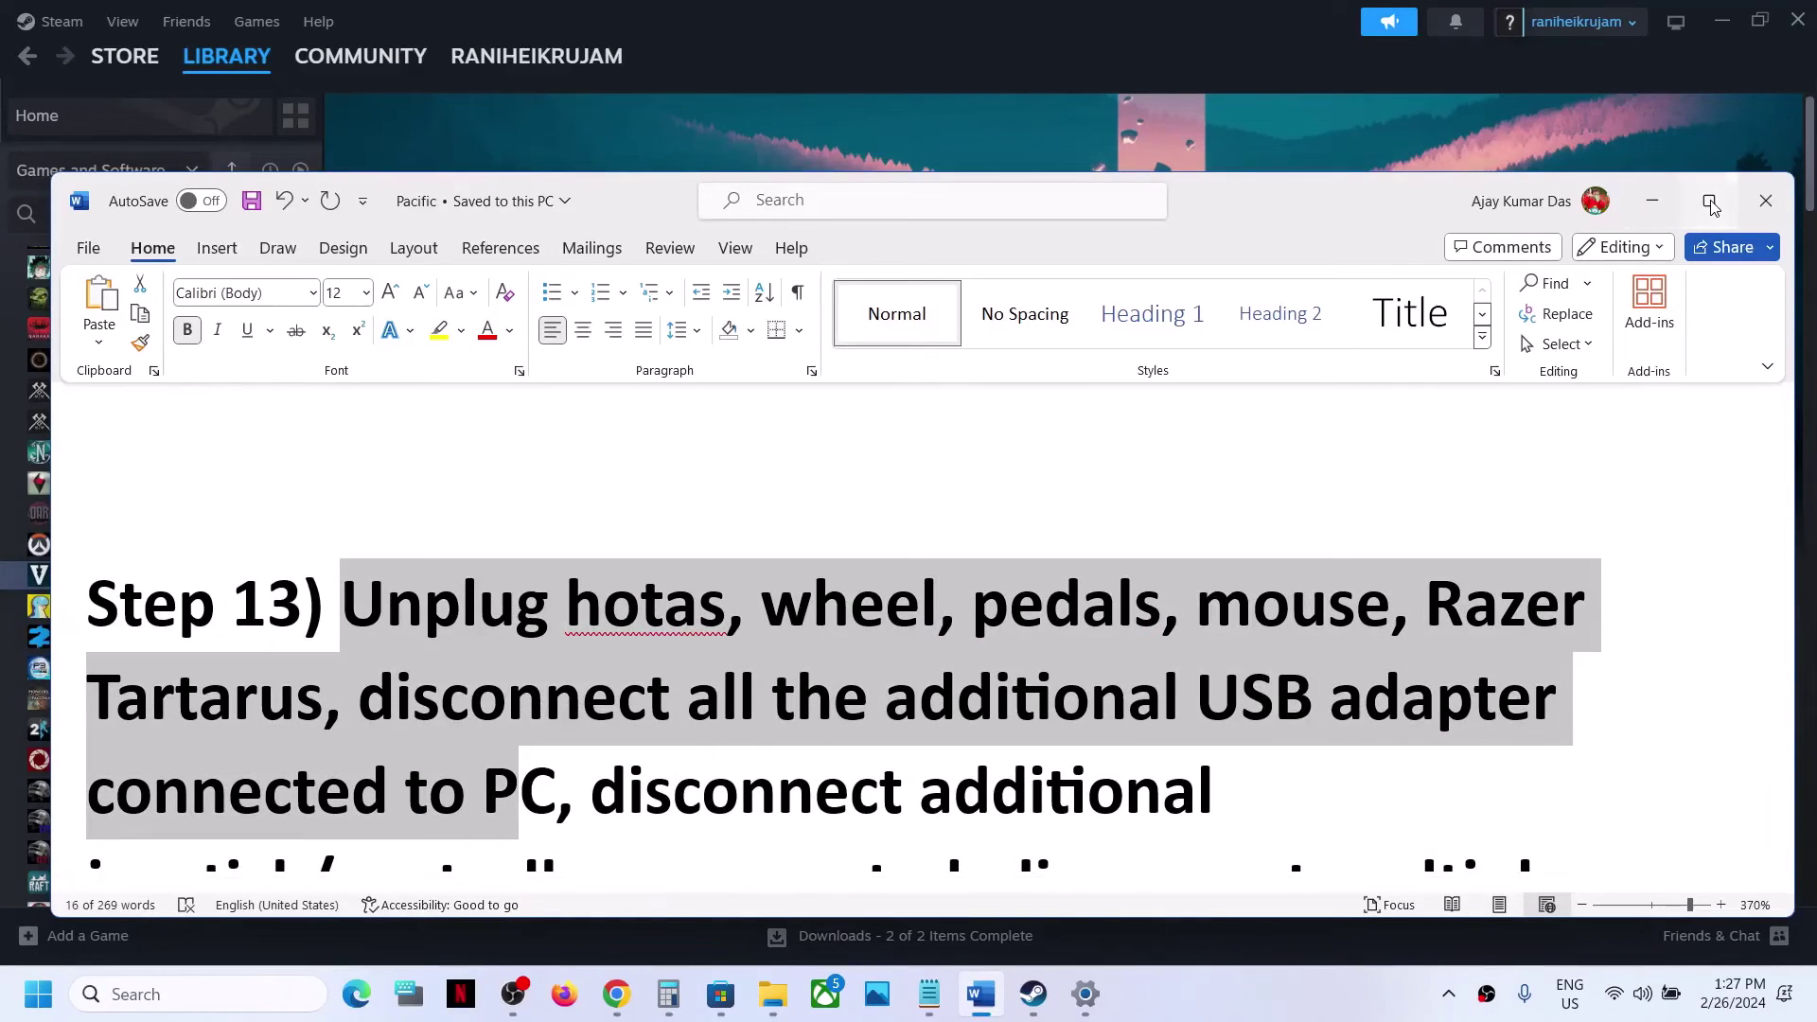
pyautogui.click(1710, 203)
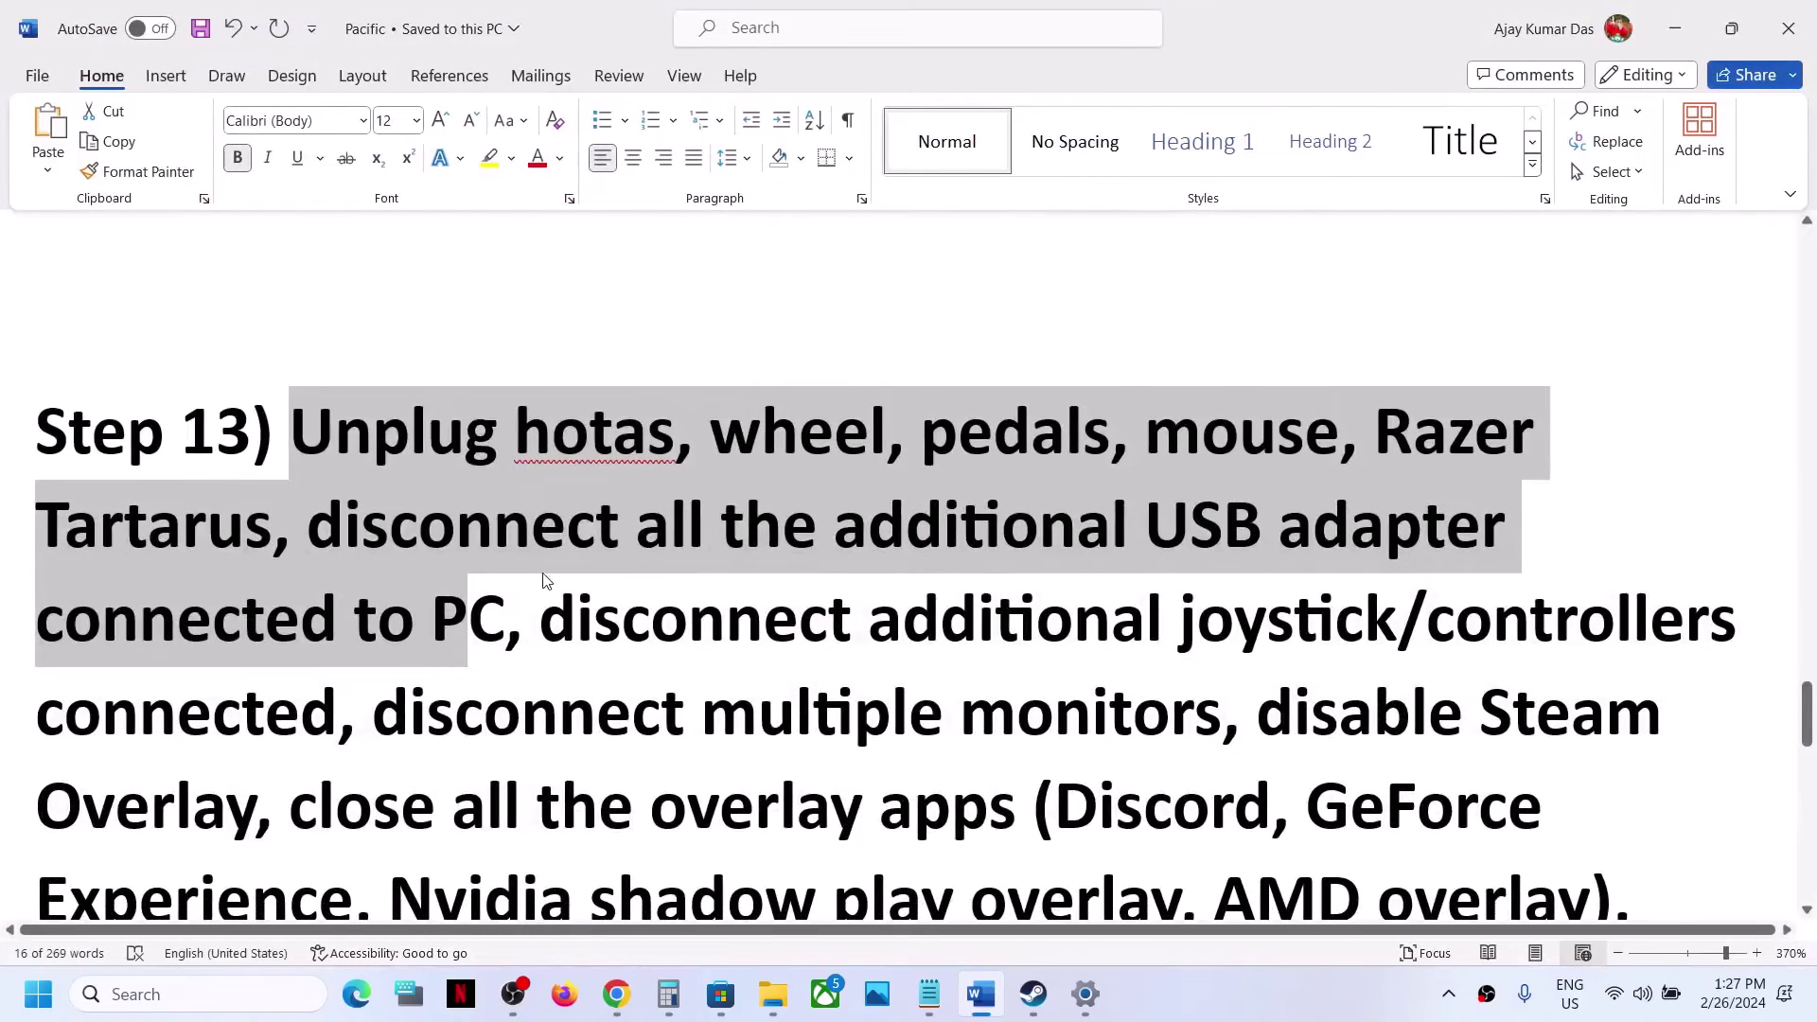